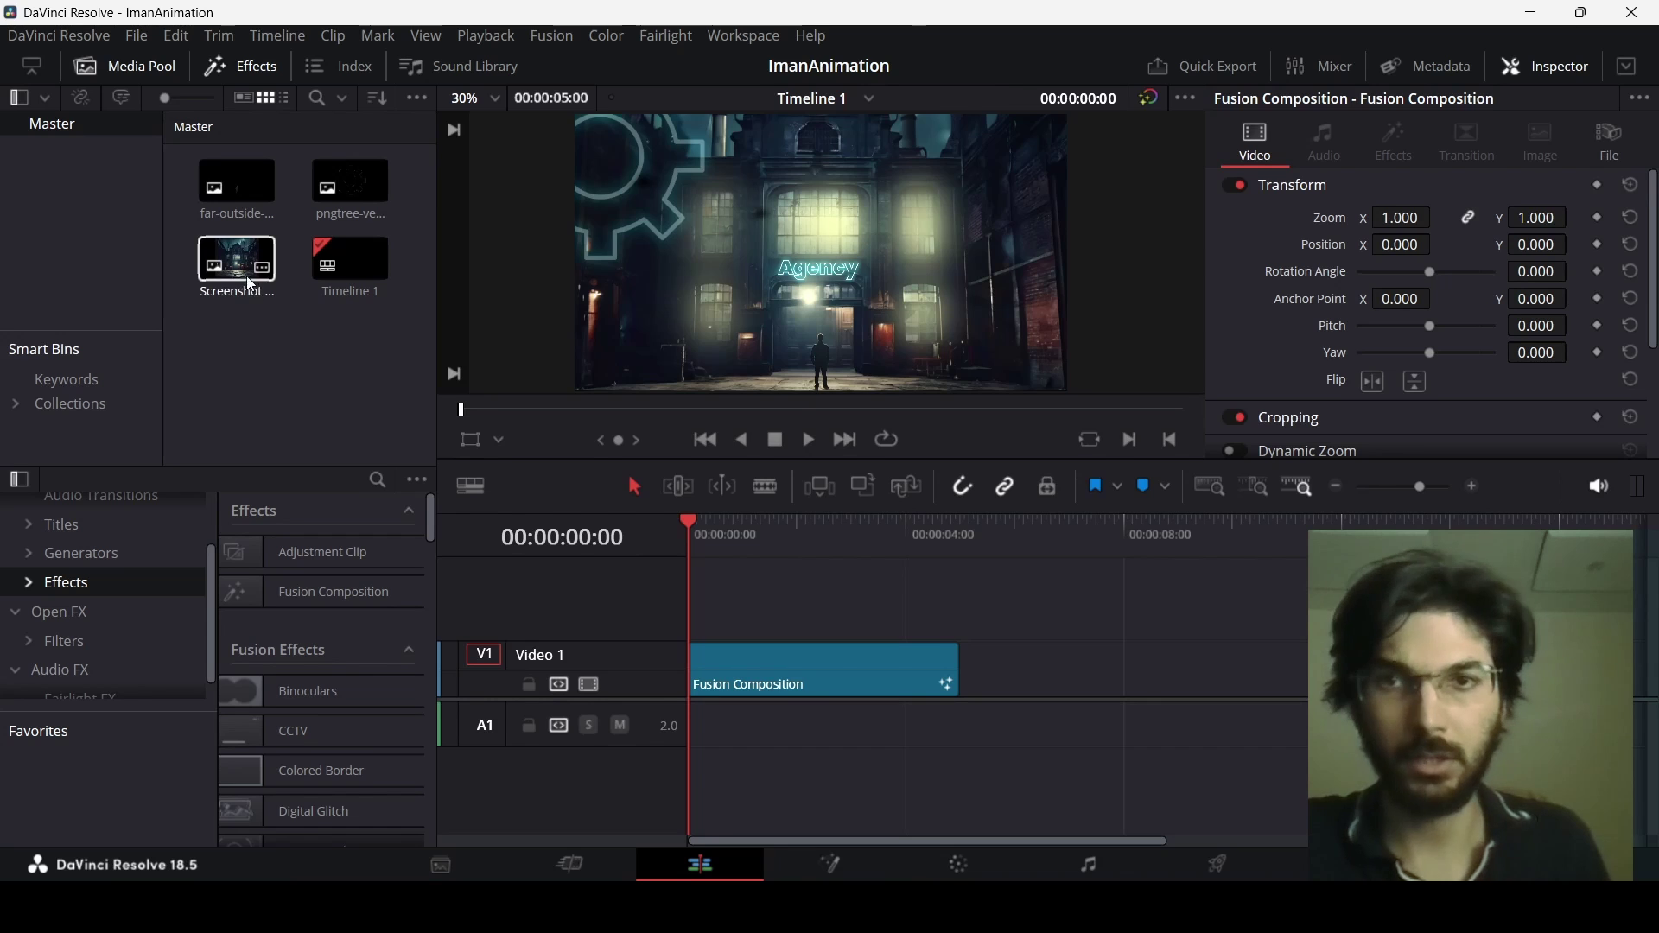
Preview the factory screenshot, the standing-man image and the gear logo in the Media Pool.
{"action": "left_click", "coordinate": [240, 264]}
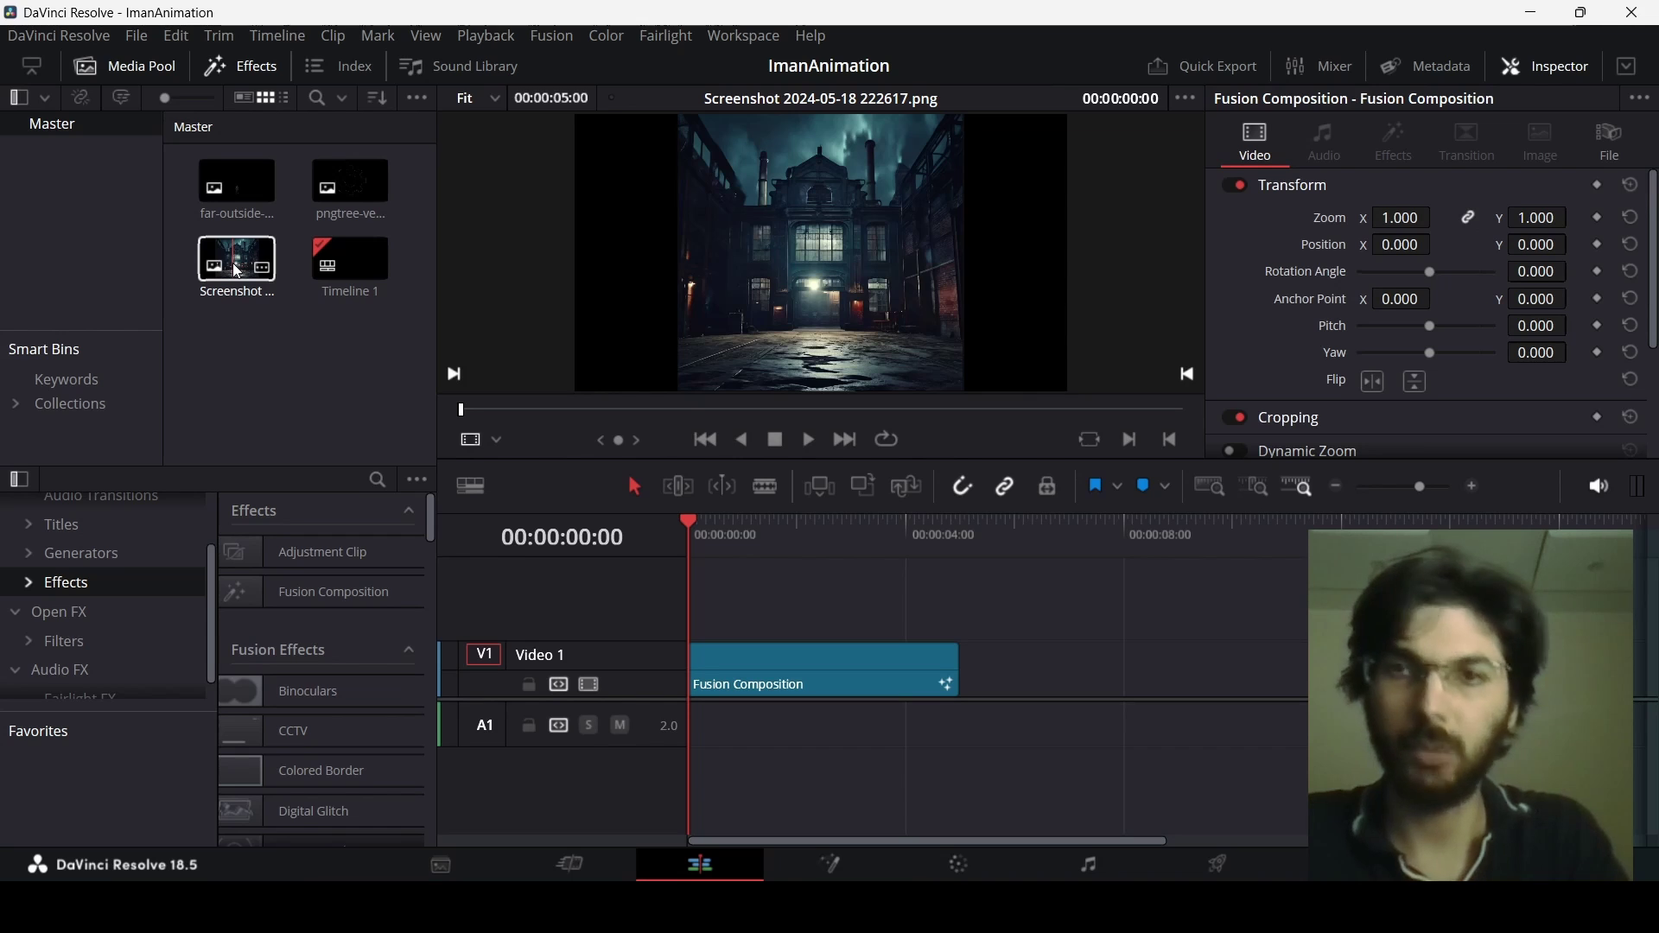
{"action": "left_click", "coordinate": [233, 197]}
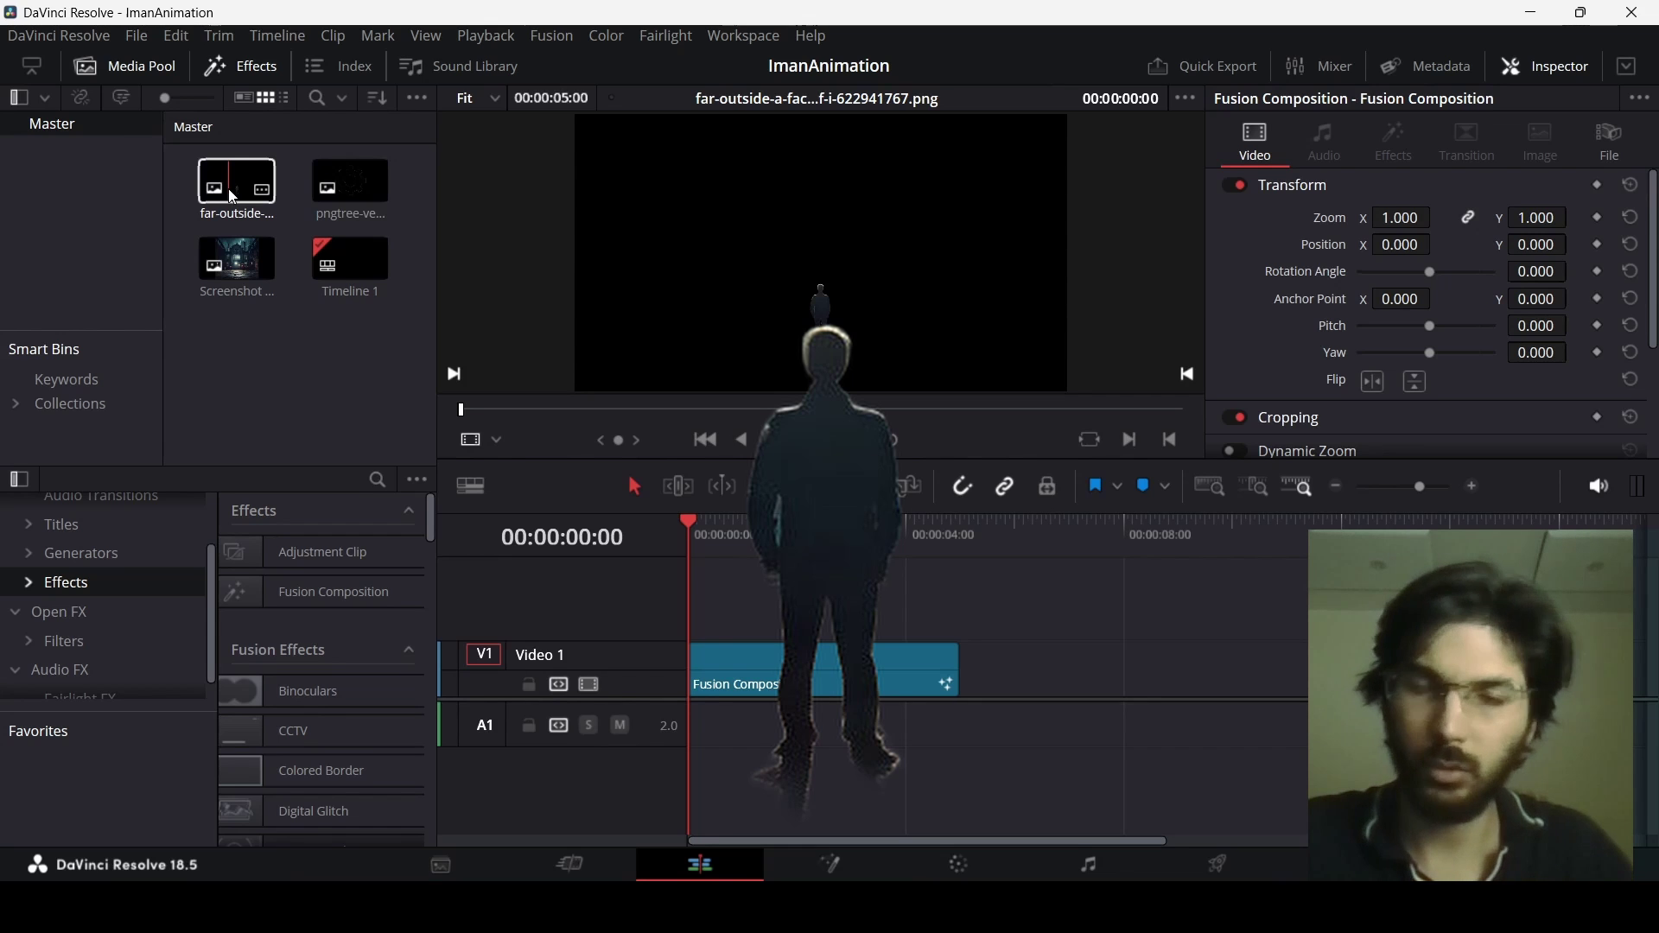
{"action": "left_click", "coordinate": [386, 194]}
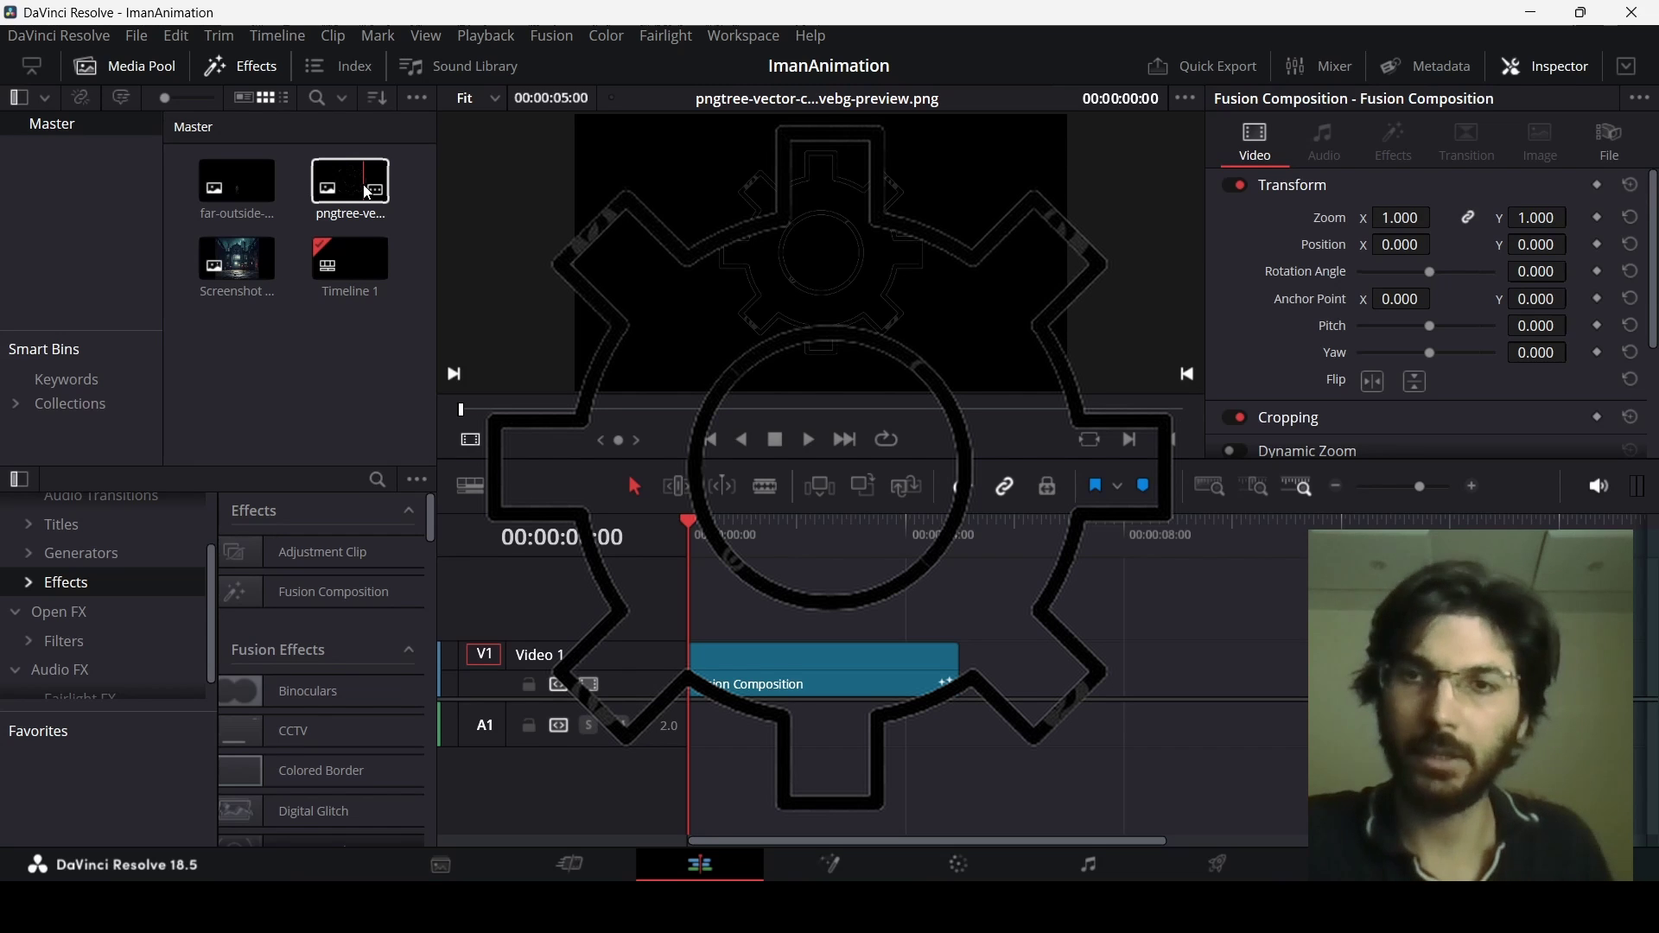
Create Timeline 2, place a Fusion Composition on V1, and open it in Fusion.
{"action": "left_click", "coordinate": [284, 376]}
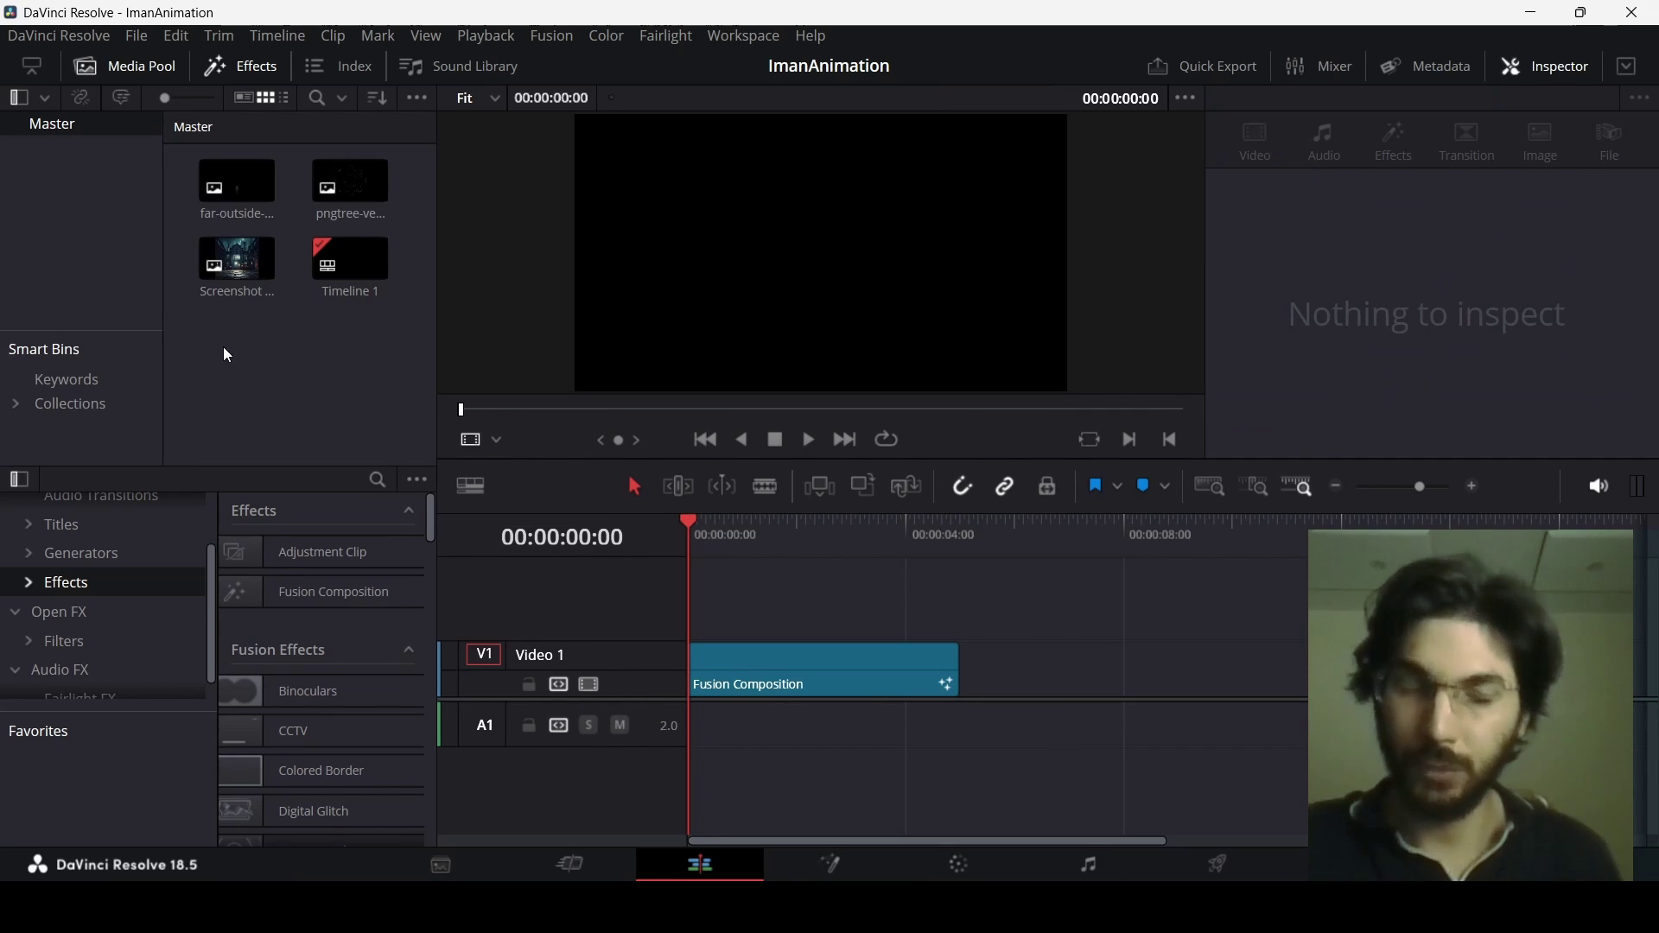
{"action": "right_click", "coordinate": [246, 357]}
{"action": "mouse_move", "coordinate": [406, 371]}
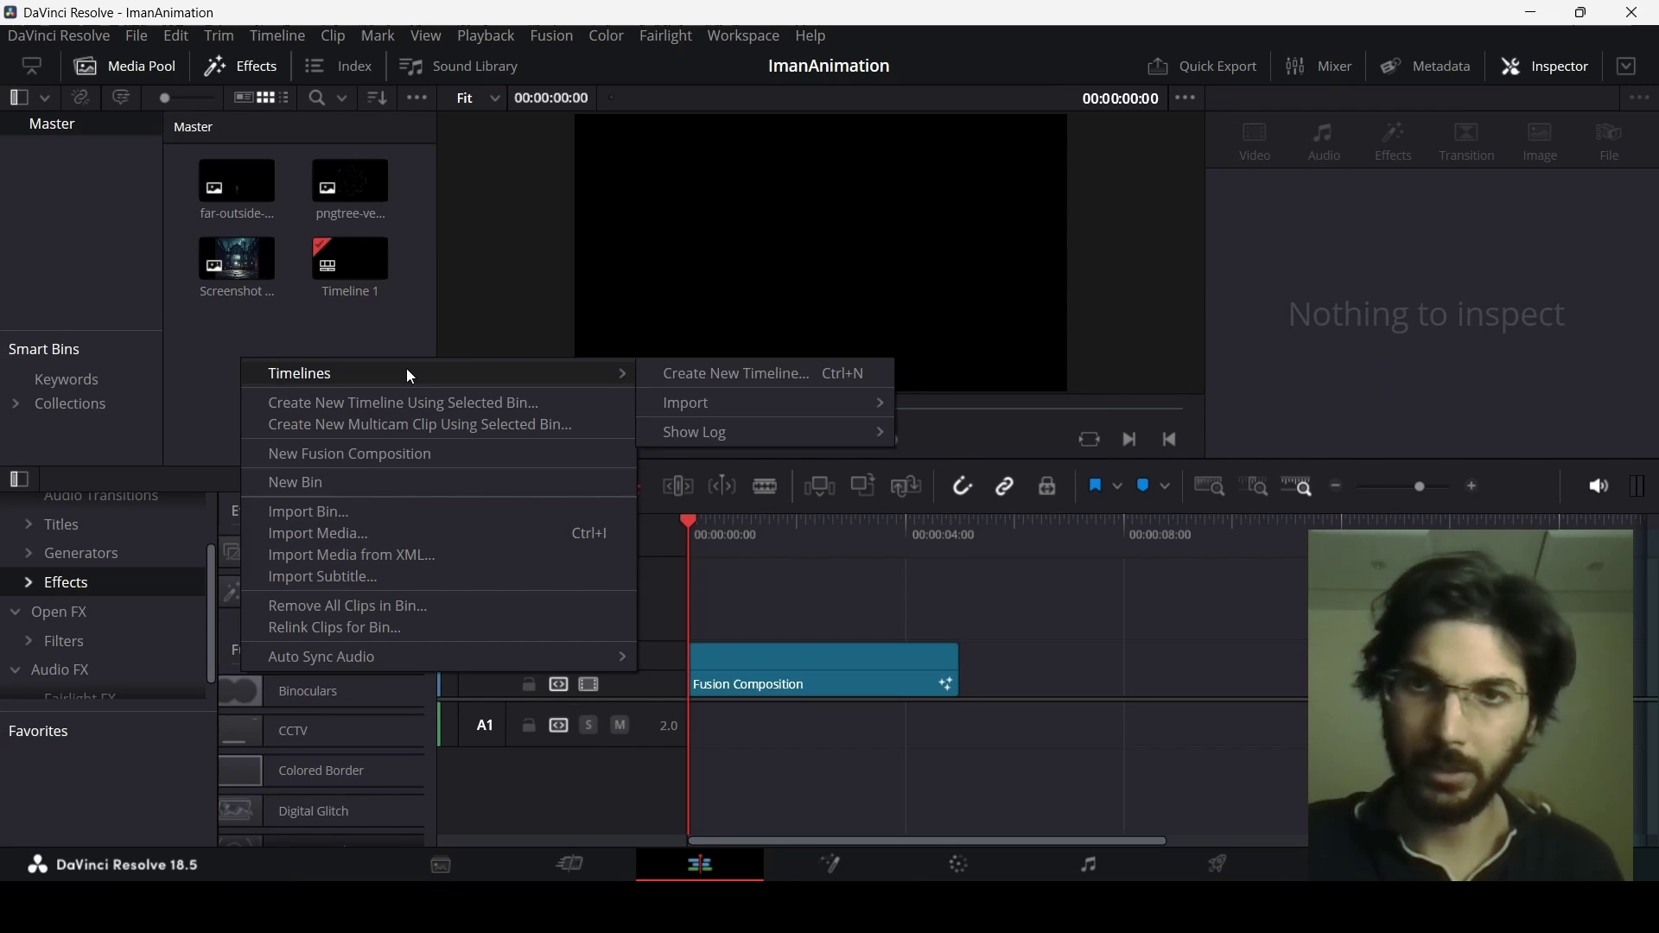
{"action": "left_click", "coordinate": [696, 378]}
{"action": "left_click", "coordinate": [1024, 563]}
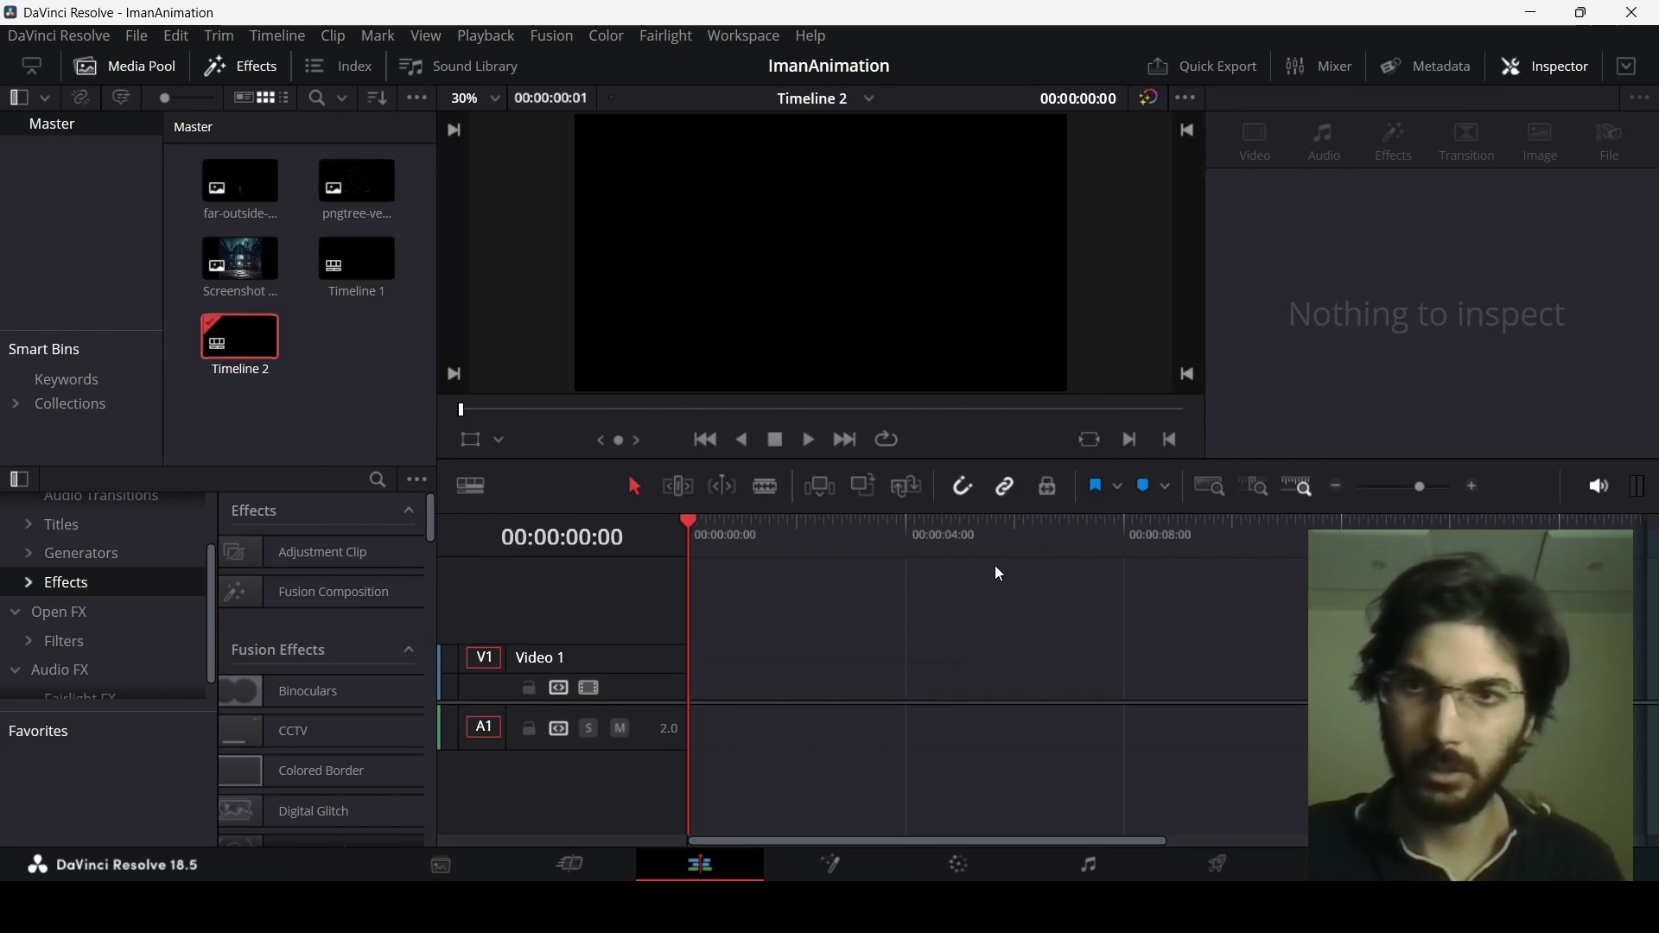
{"action": "left_click_drag", "start_coordinate": [313, 594], "coordinate": [703, 703]}
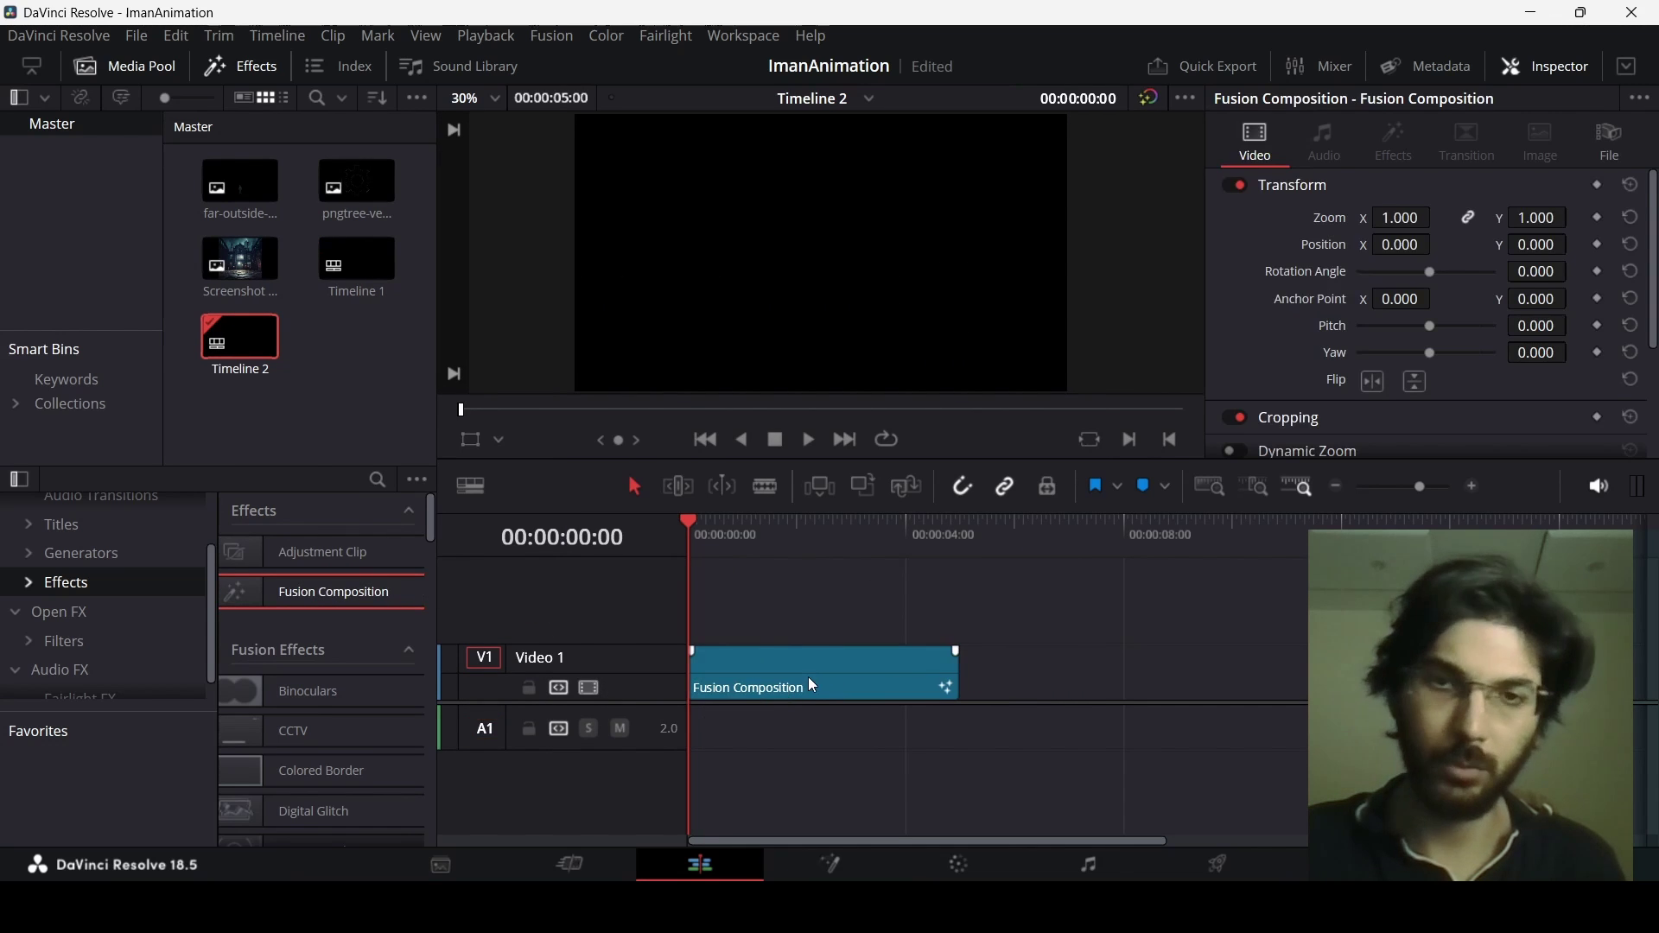
{"action": "left_click", "coordinate": [807, 677]}
{"action": "left_click", "coordinate": [829, 864]}
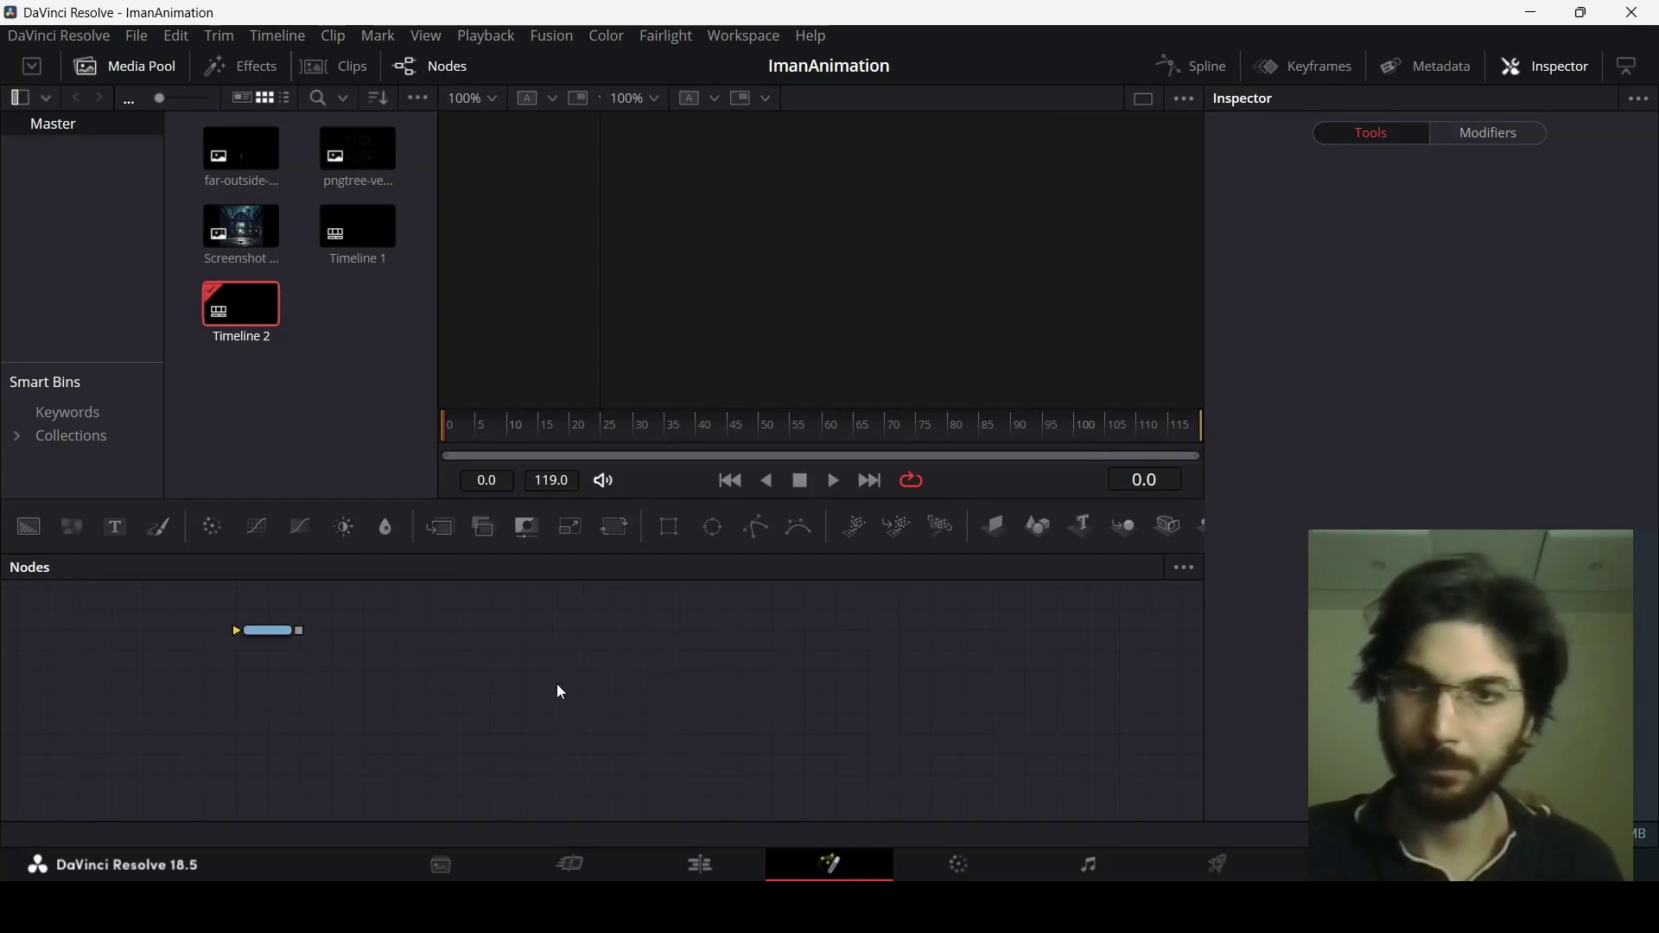
Build the node tree: Background1, Merge1, and the factory screenshot through Transform1.
{"action": "left_click_drag", "start_coordinate": [705, 625], "coordinate": [751, 734]}
{"action": "left_click", "coordinate": [484, 526]}
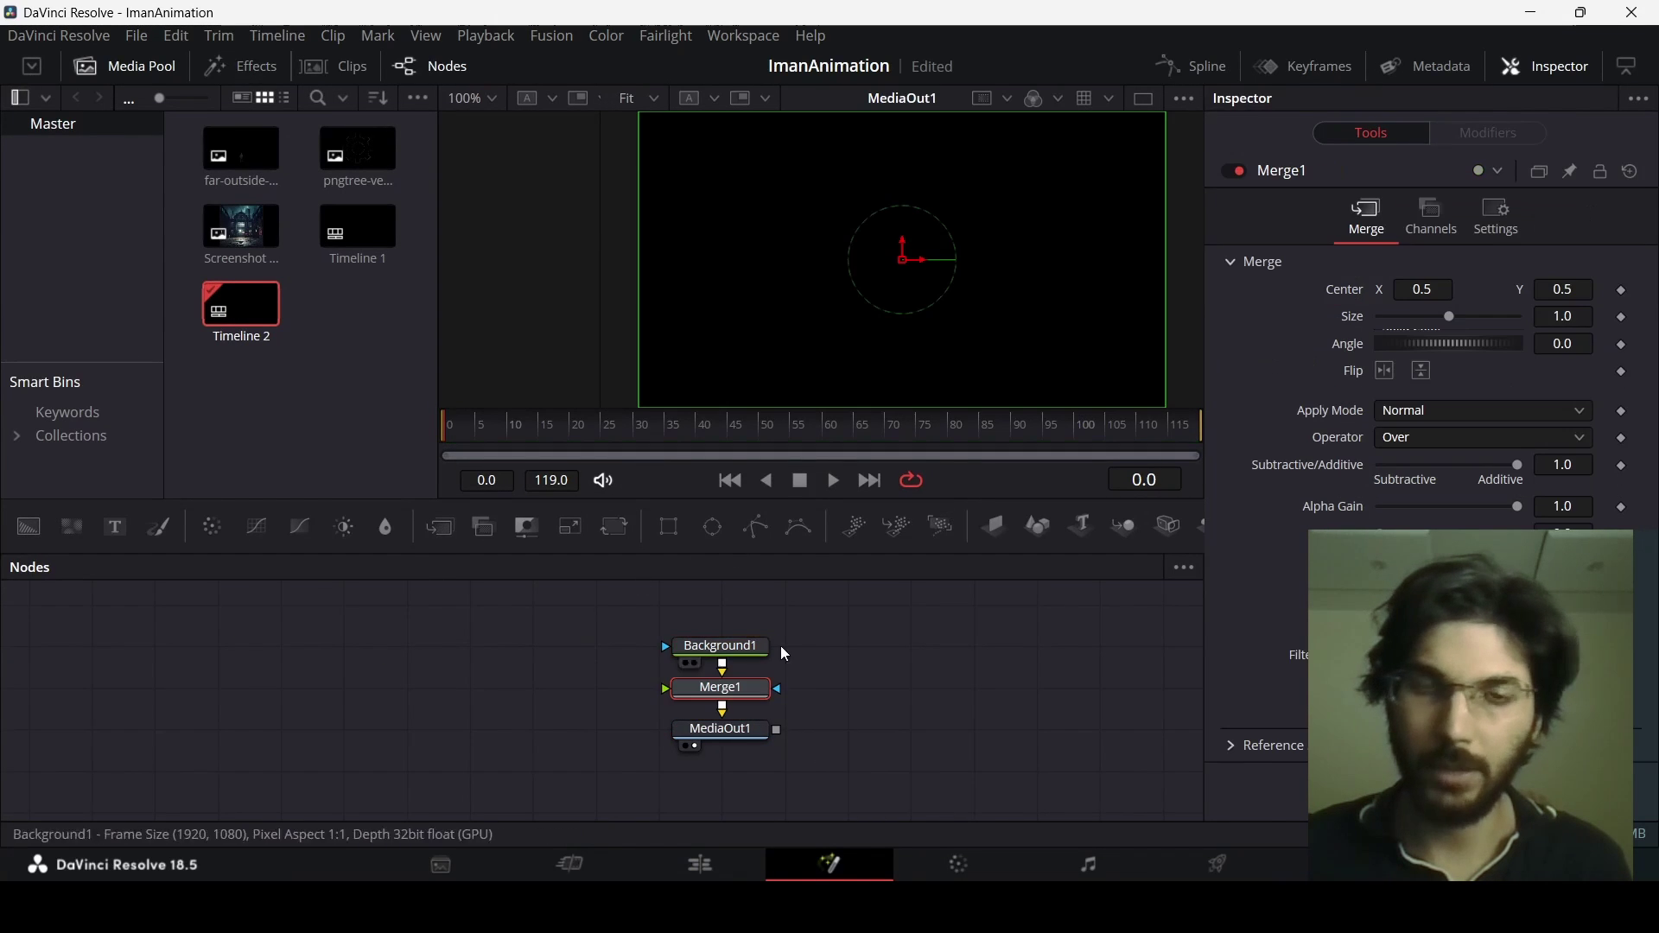
{"action": "left_click", "coordinate": [243, 231]}
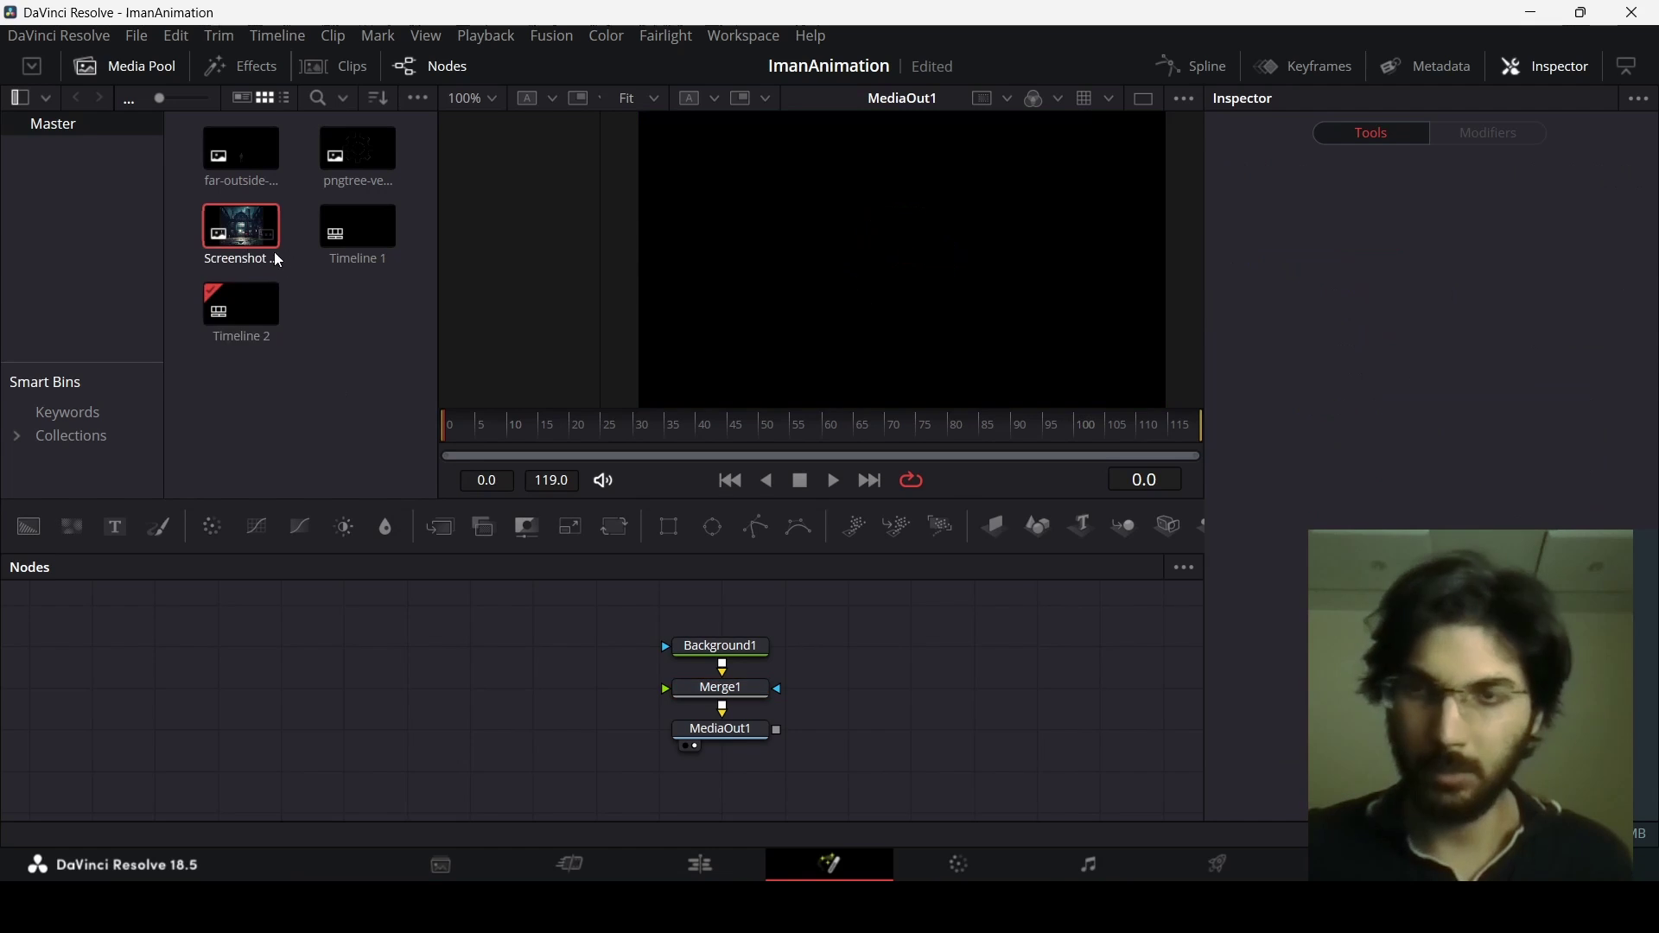
{"action": "left_click_drag", "start_coordinate": [244, 232], "coordinate": [715, 701]}
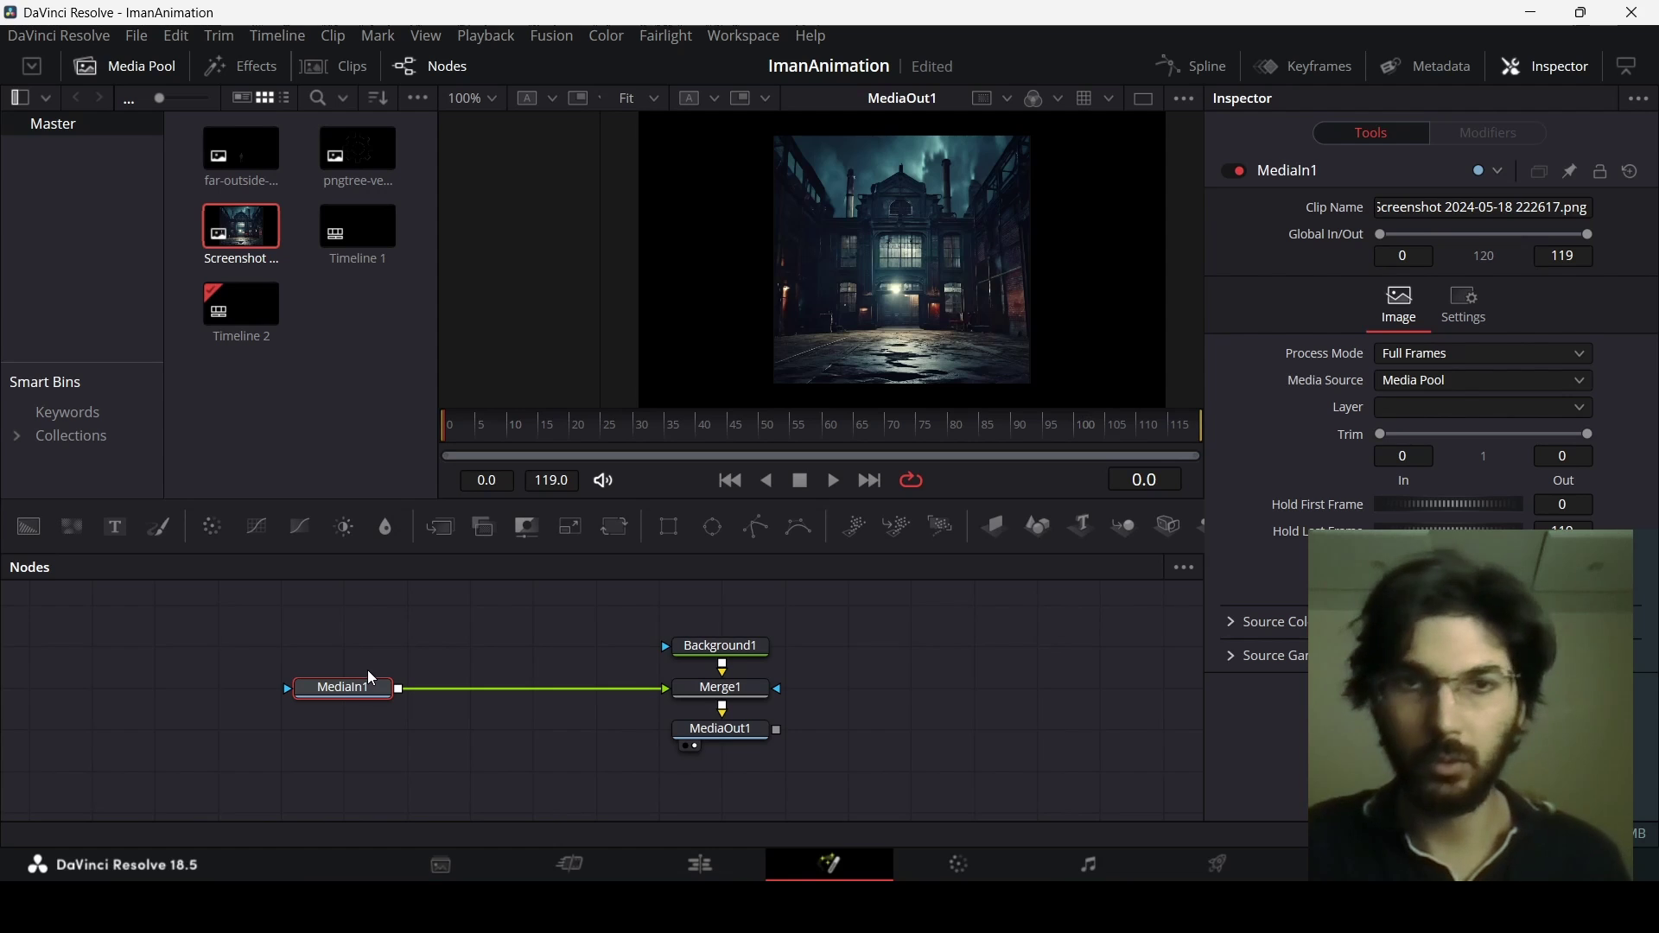
{"action": "left_click", "coordinate": [615, 526]}
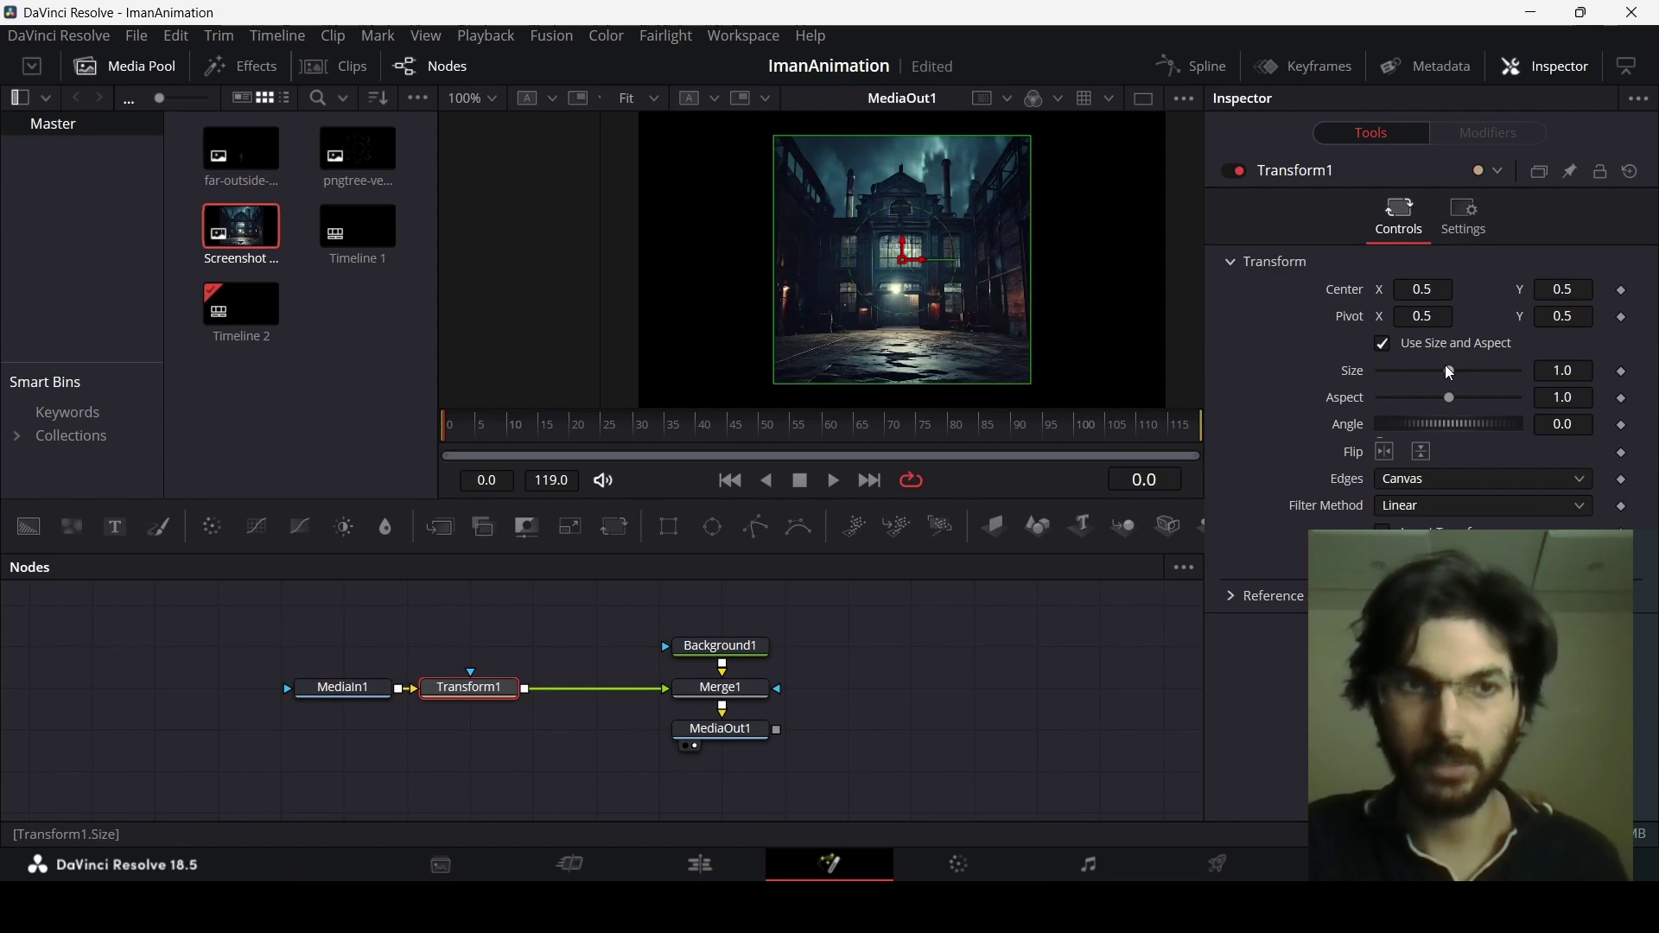
Set Transform1's Size to about 2.08 so the factory image fills the frame.
{"action": "left_click_drag", "start_coordinate": [1452, 372], "coordinate": [1473, 369]}
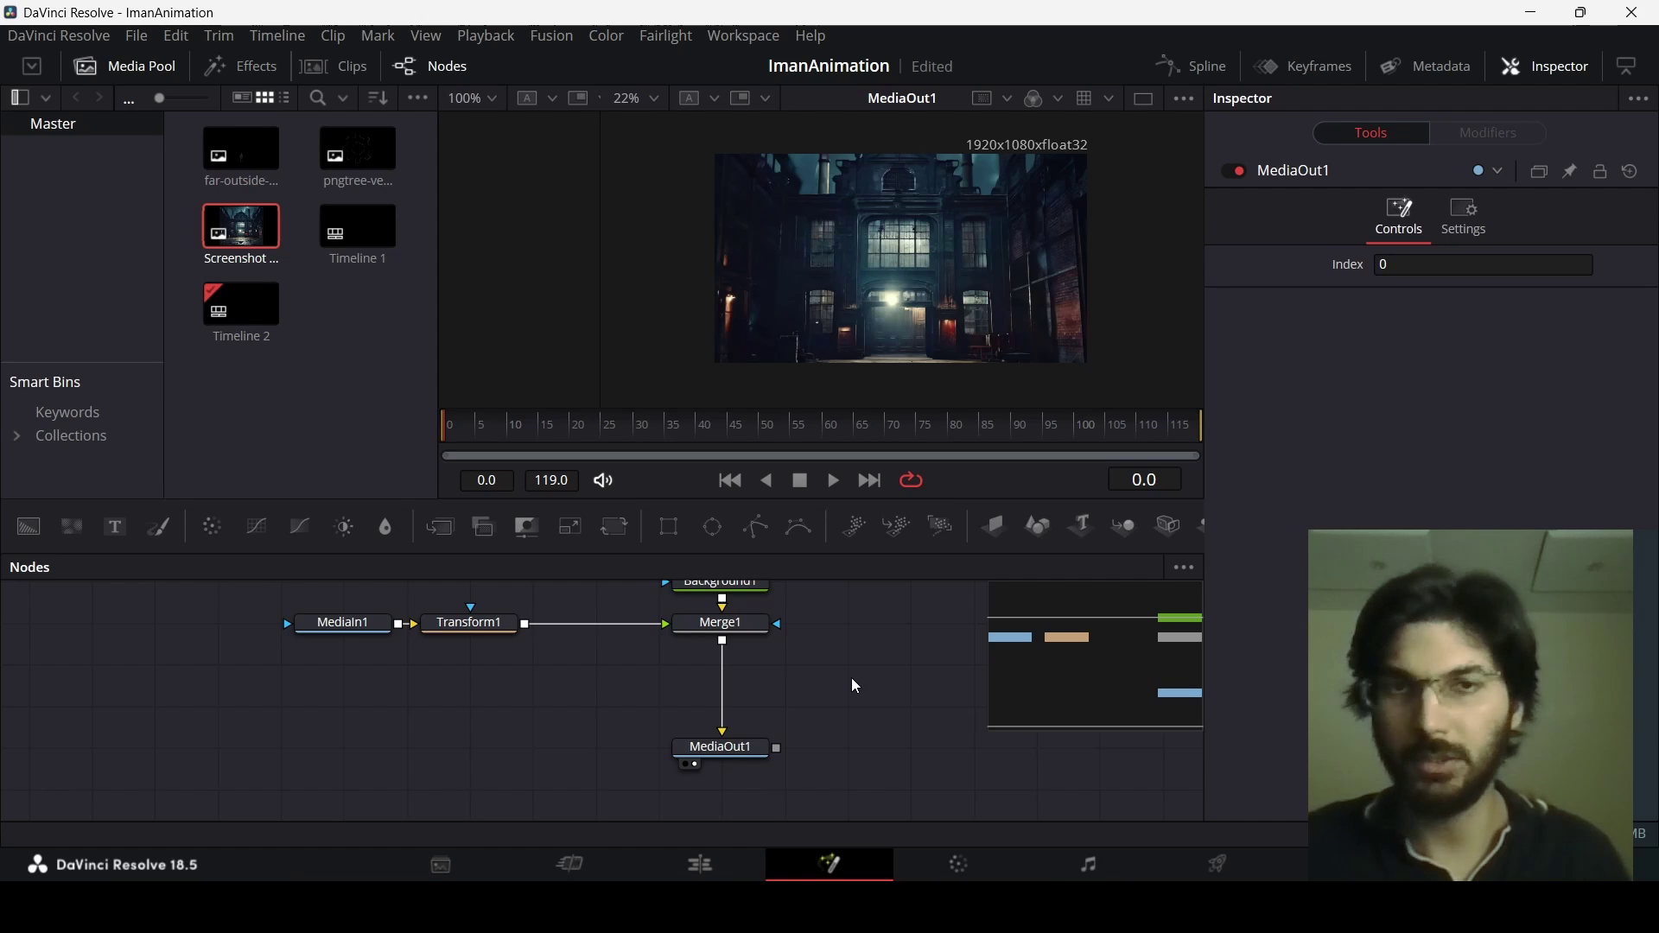
{"action": "scroll", "coordinate": [910, 266], "scroll_direction": "up", "scroll_amount": 4}
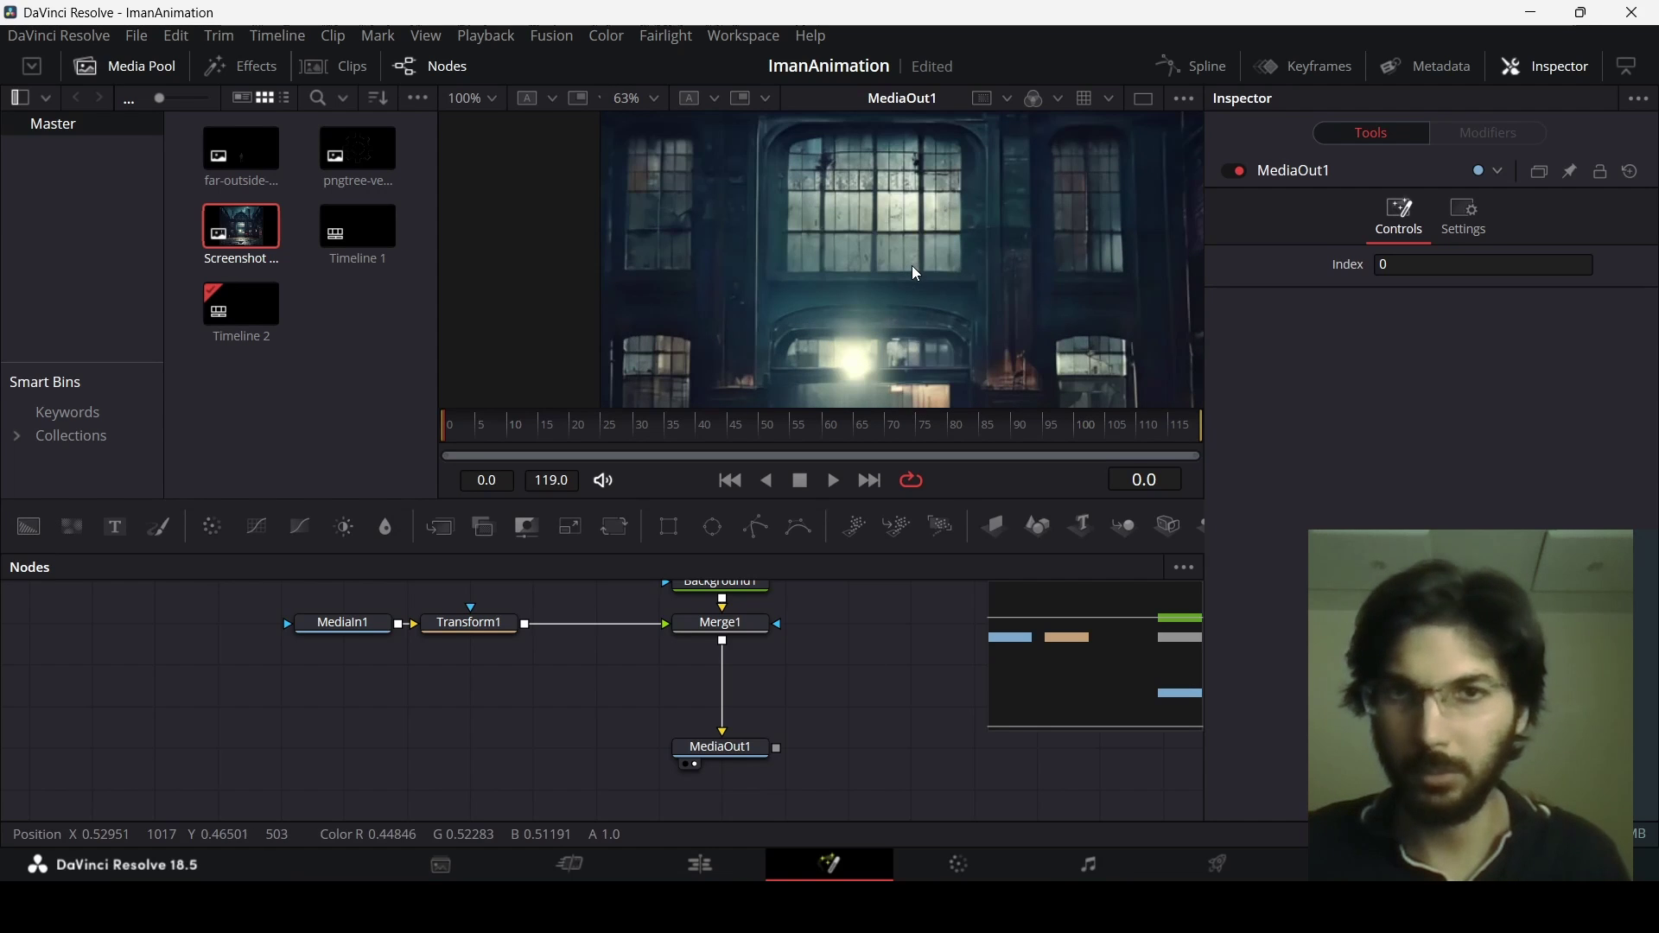
{"action": "scroll", "coordinate": [898, 273], "scroll_direction": "down", "scroll_amount": 2}
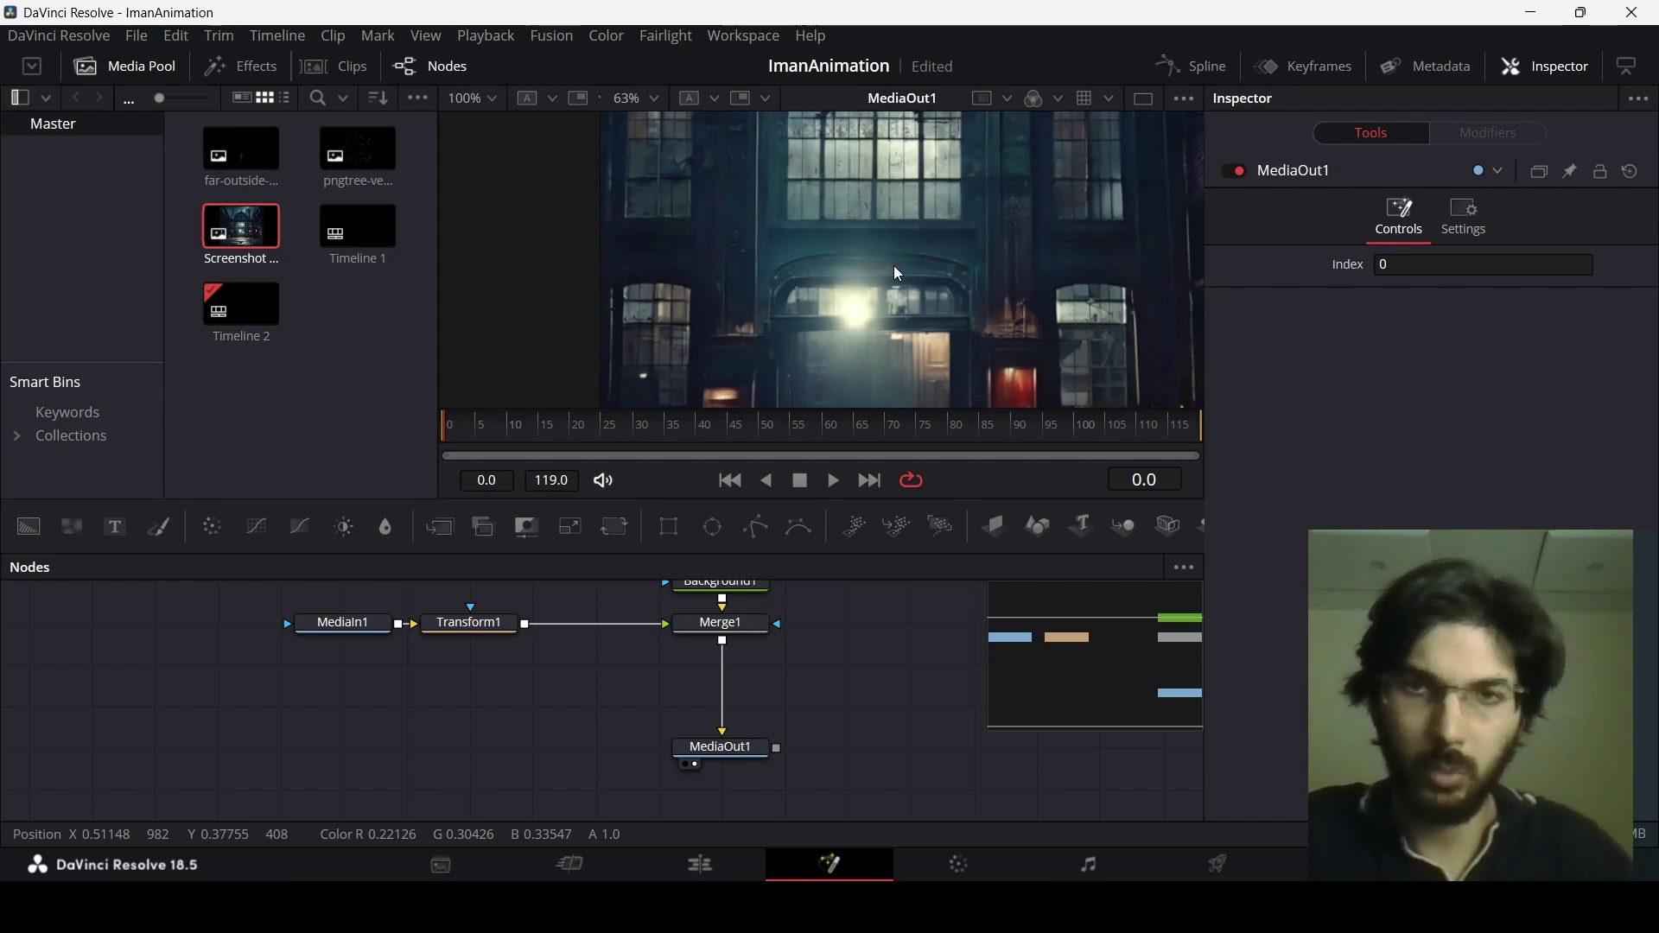
{"action": "scroll", "coordinate": [878, 266], "scroll_direction": "up", "scroll_amount": 1}
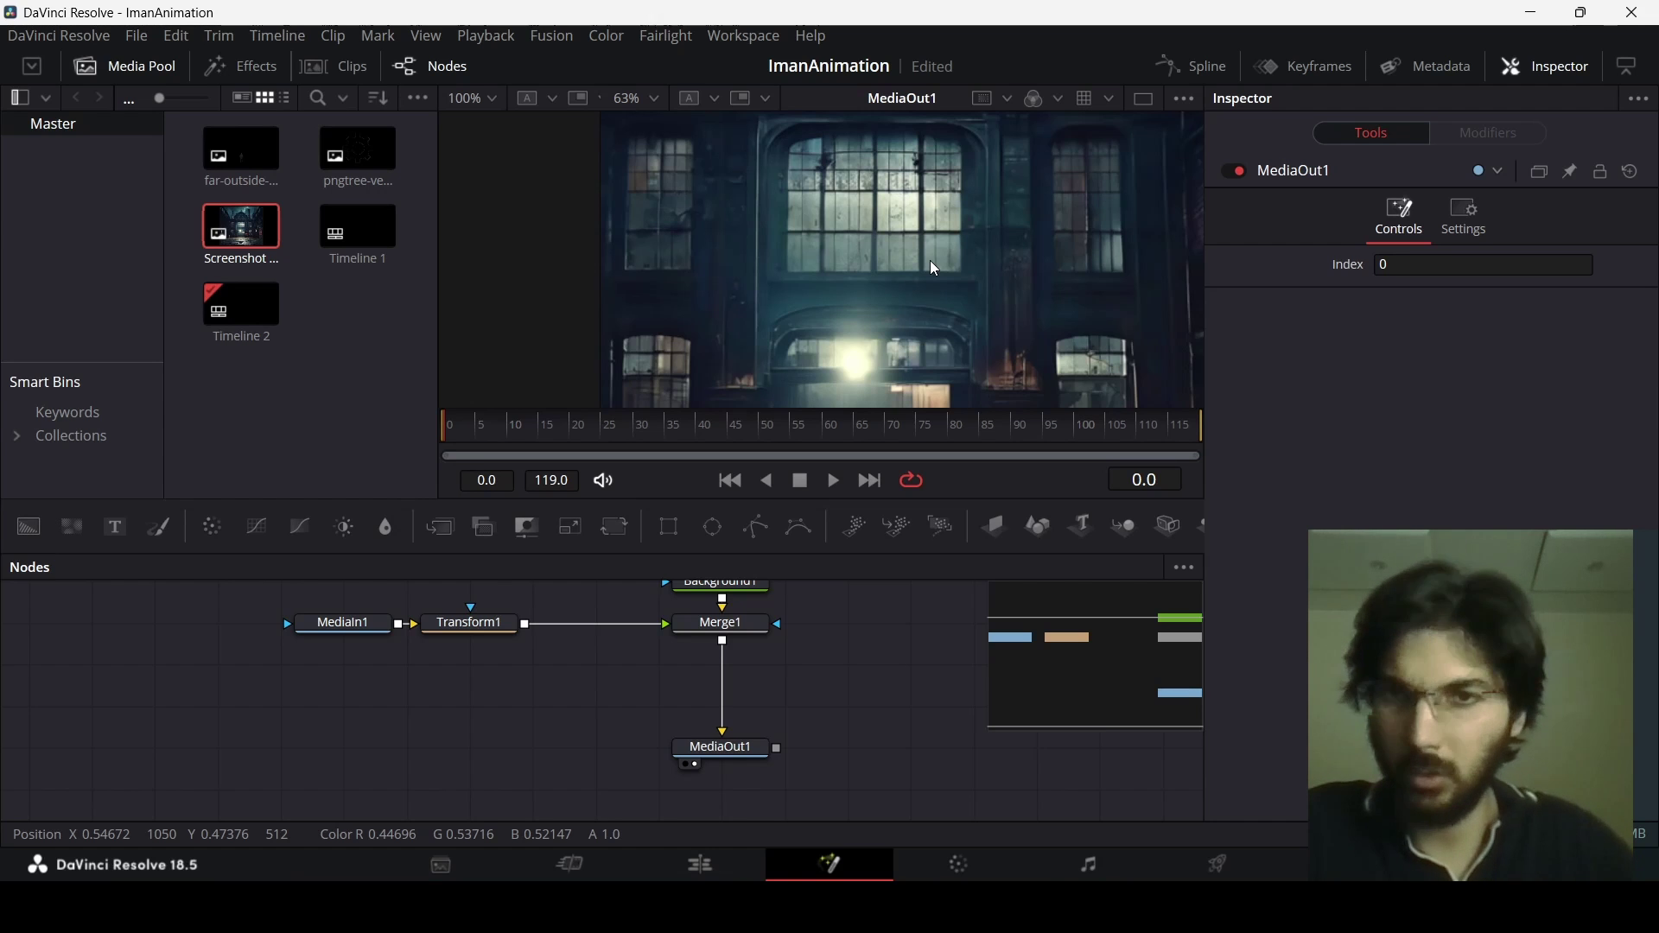
{"action": "left_click", "coordinate": [453, 682]}
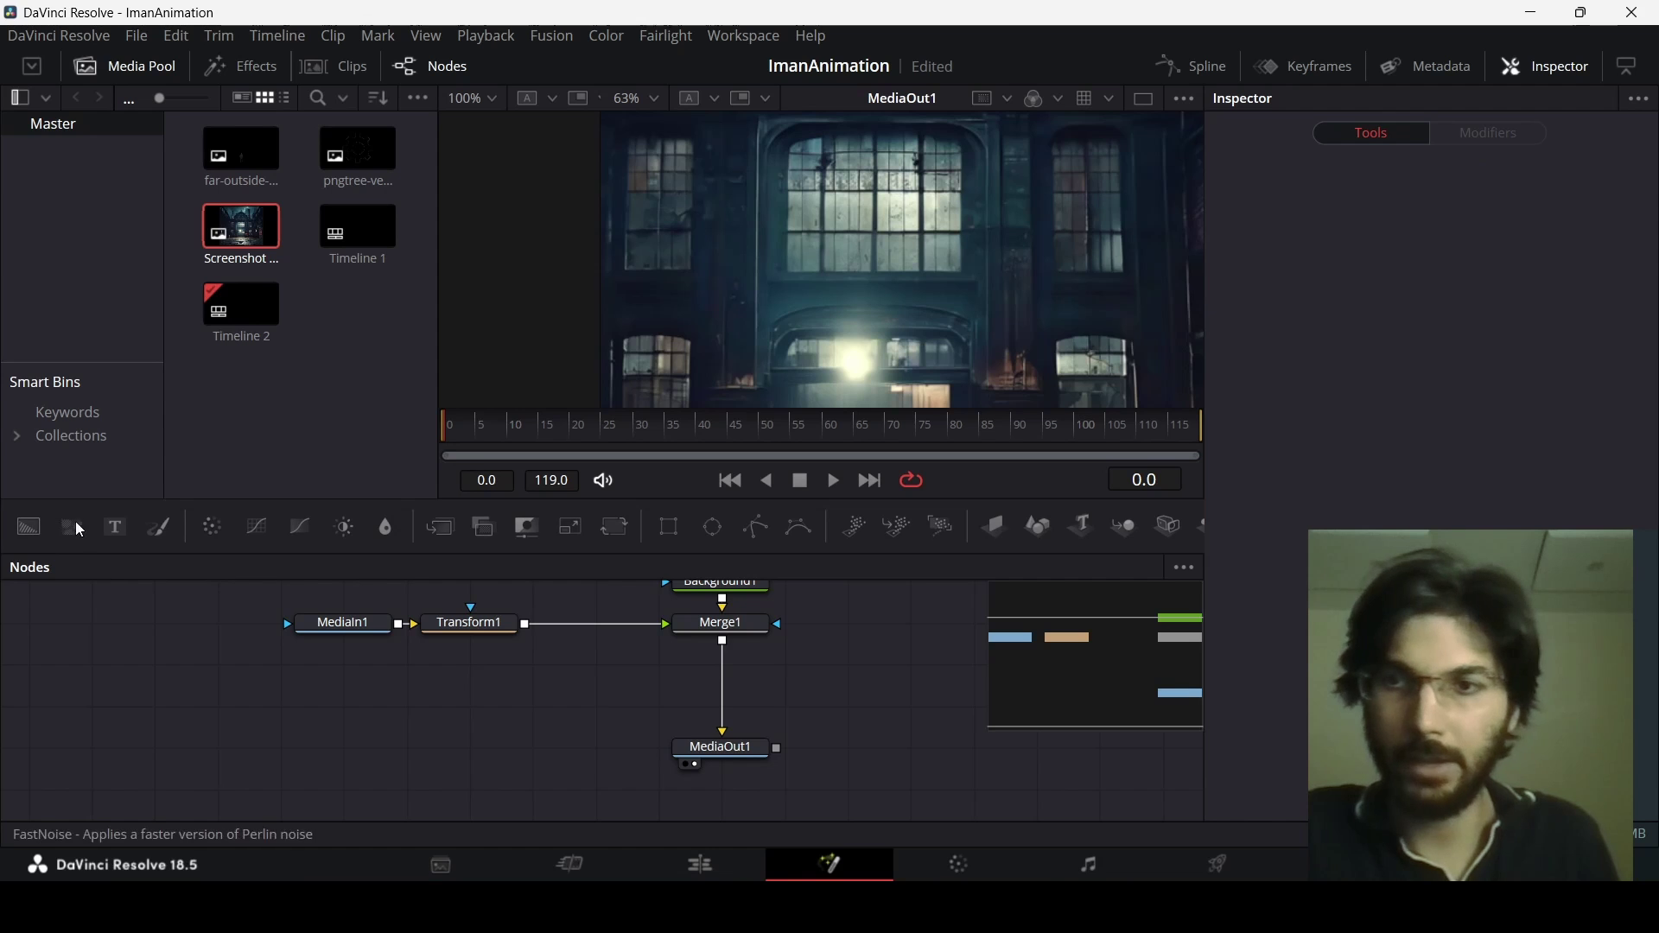
Add a FastNoise generator over the factory image with Detail 0.55 and Contrast 5.0.
{"action": "left_click_drag", "start_coordinate": [72, 526], "coordinate": [724, 641]}
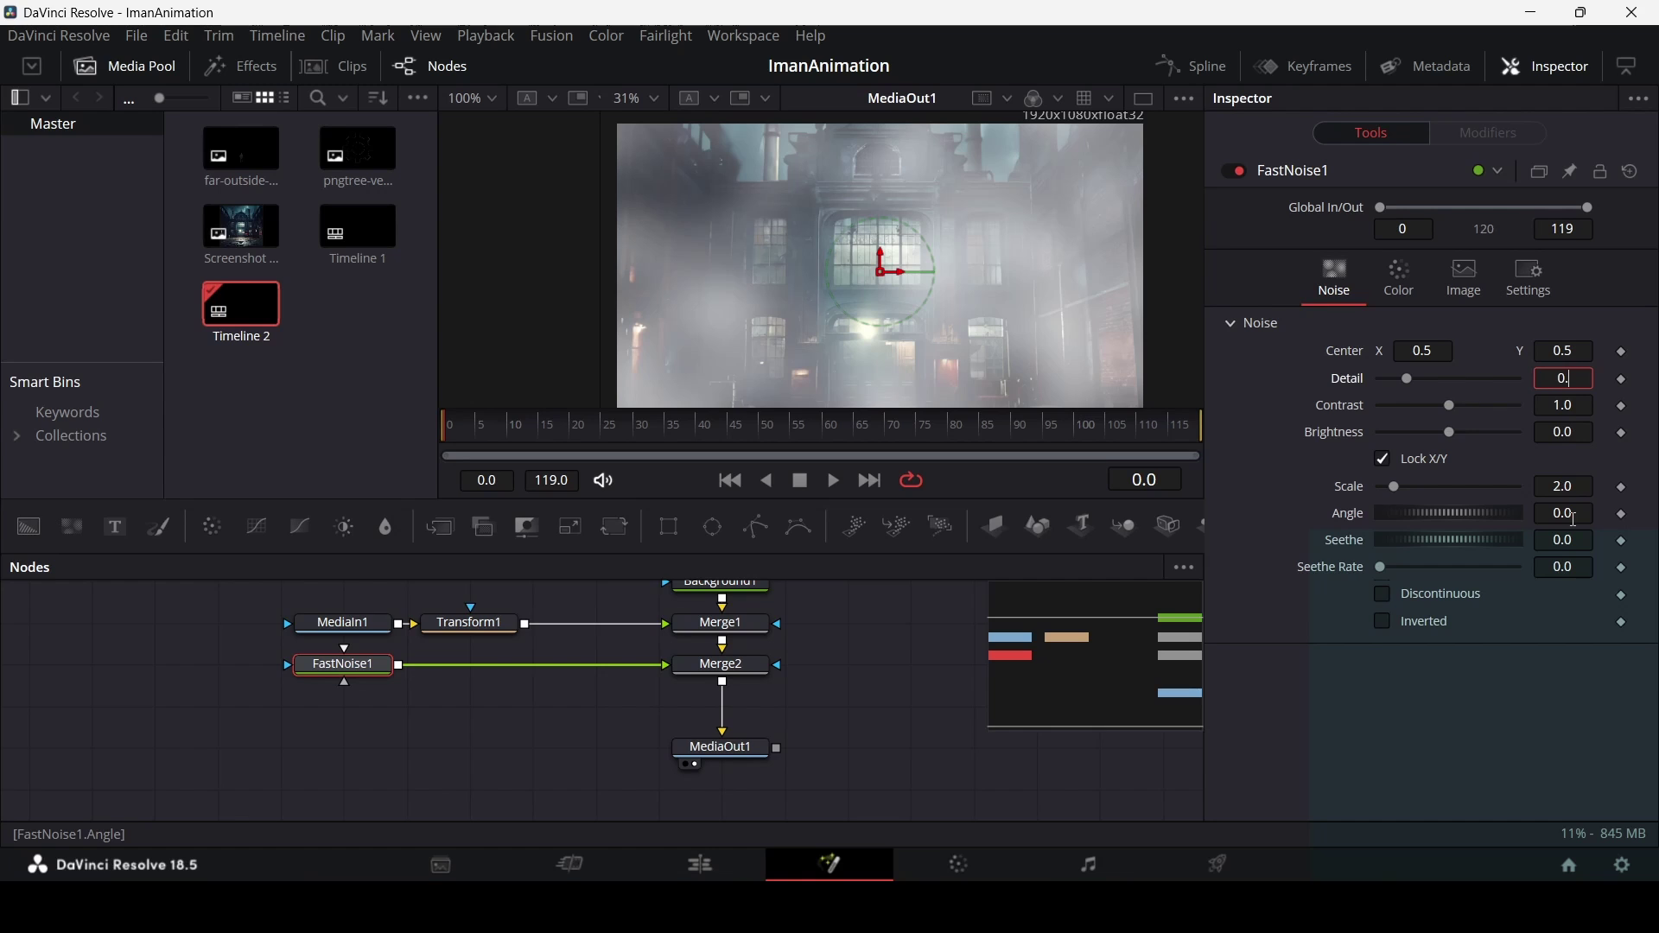
{"action": "key", "text": "Return"}
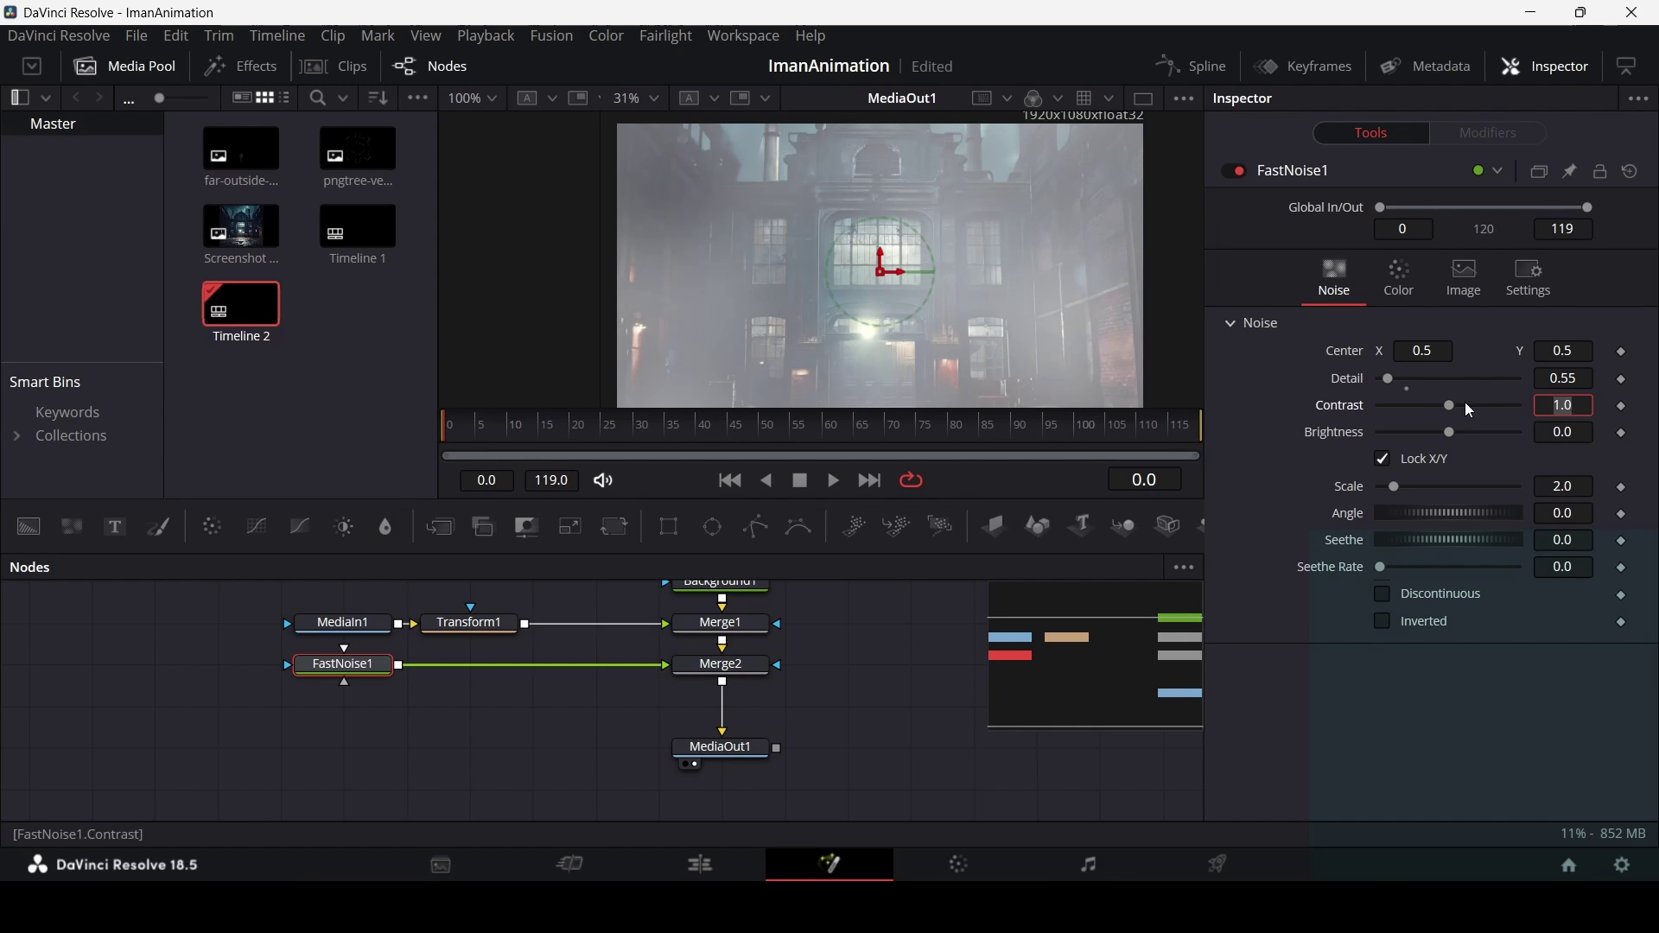
{"action": "left_click_drag", "start_coordinate": [1450, 407], "coordinate": [1536, 411]}
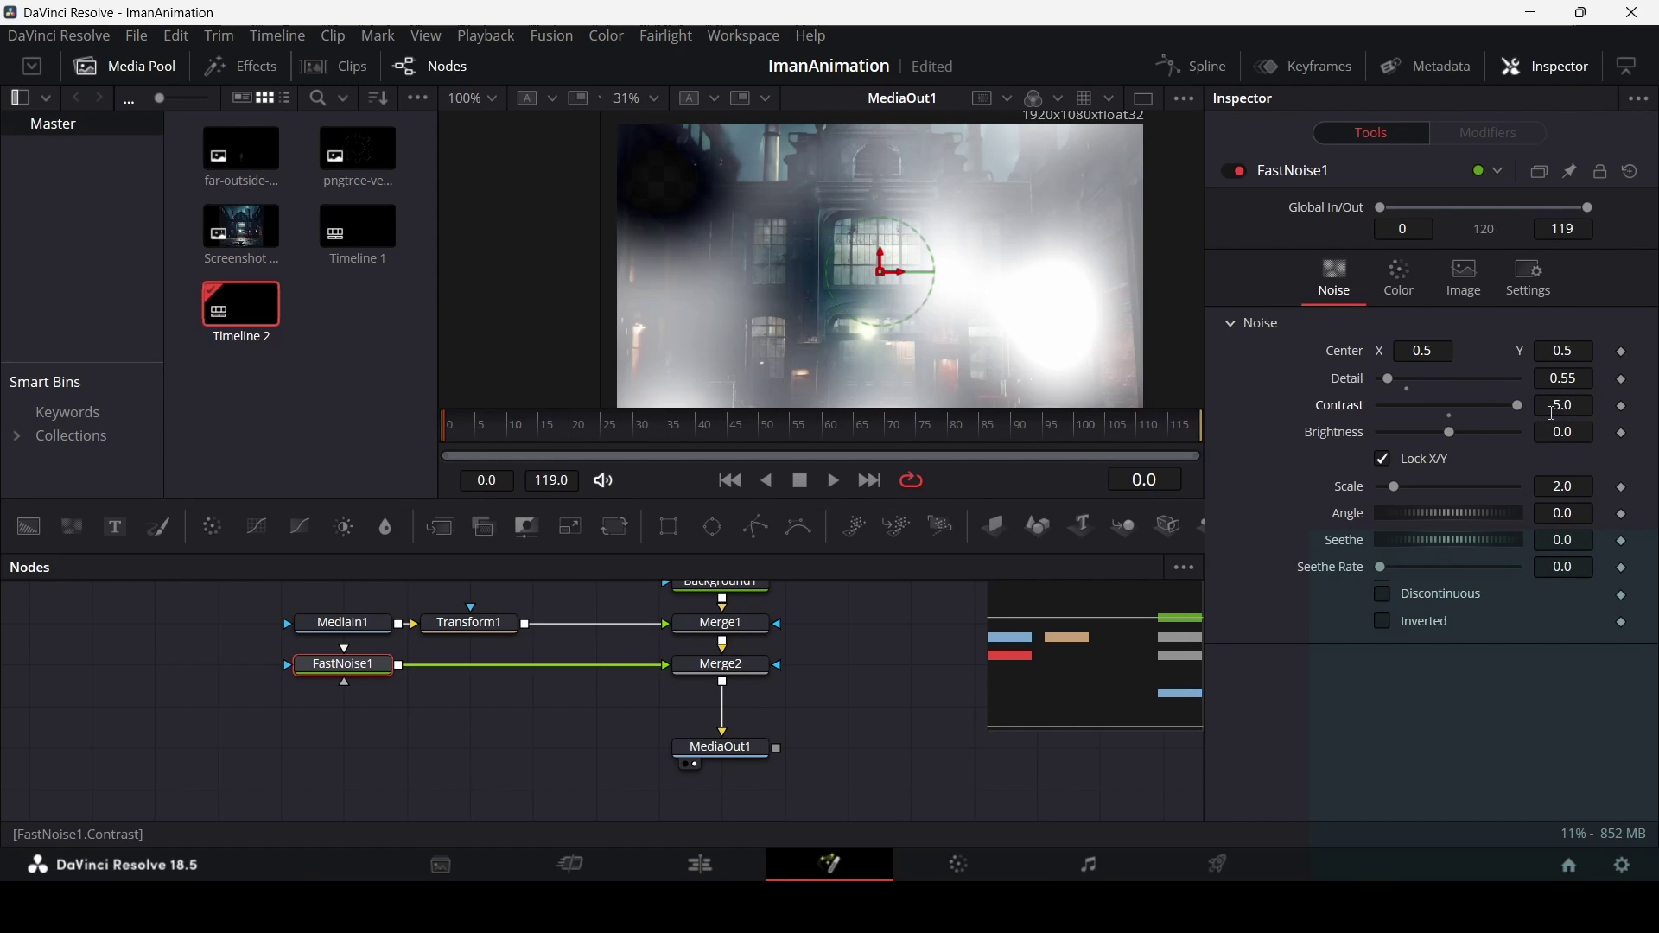
Set noise Scale to about 1.57 and Center 0.153/0.705, then add a Rectangle mask node.
{"action": "left_click", "coordinate": [1562, 487]}
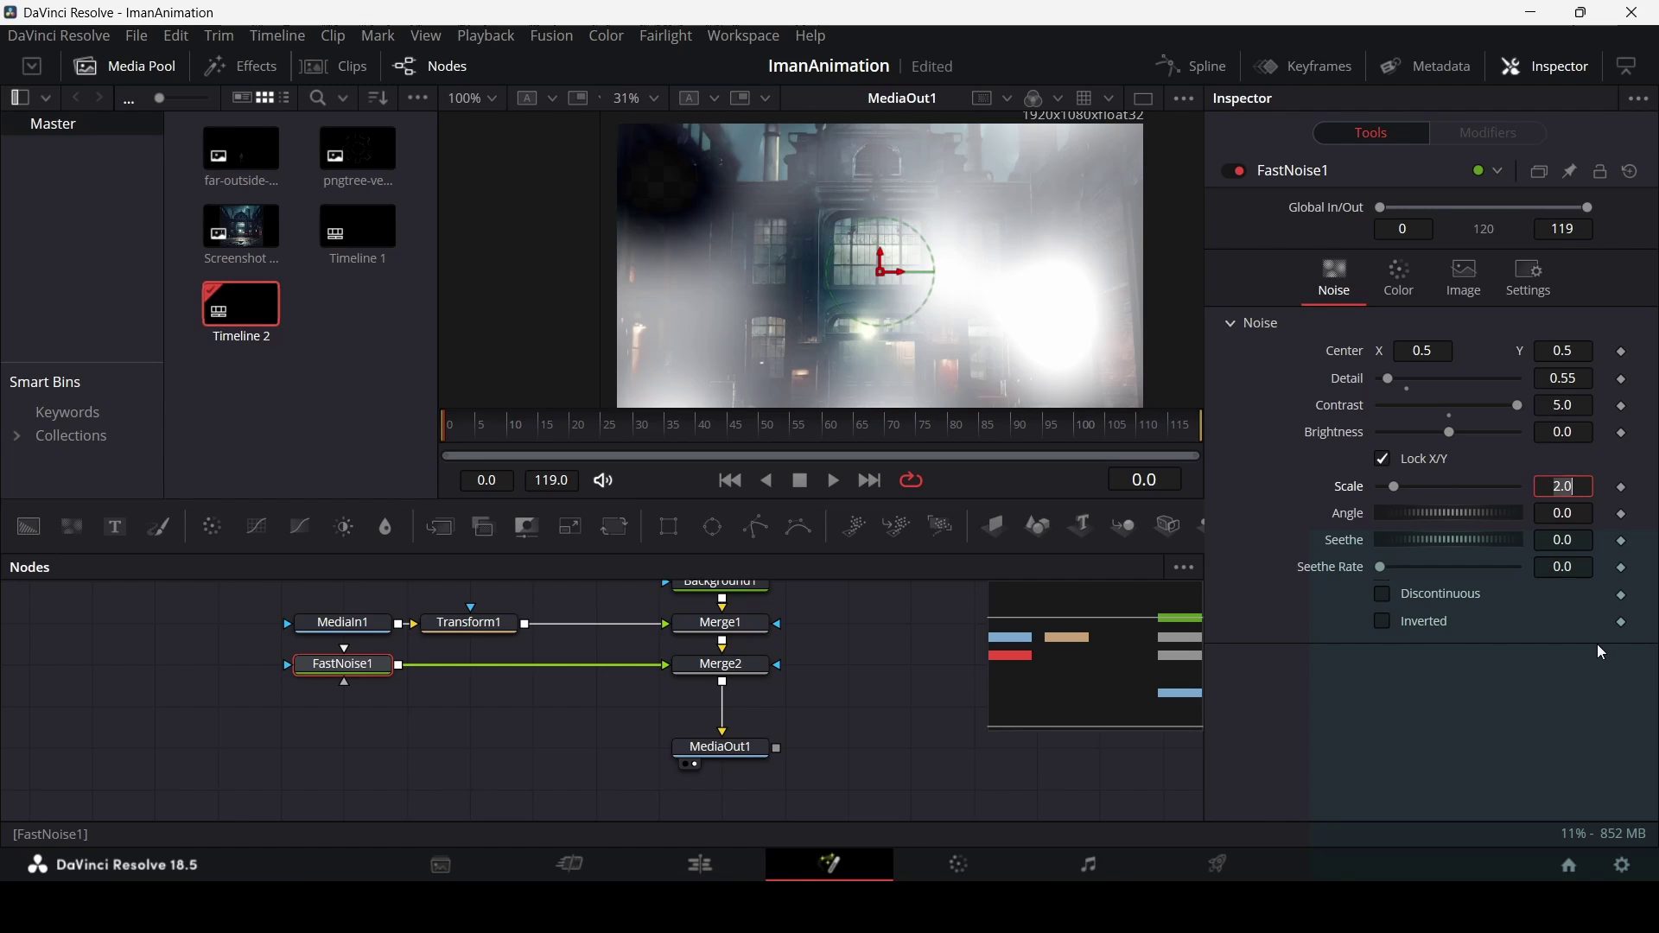
{"action": "type", "text": "1.8"}
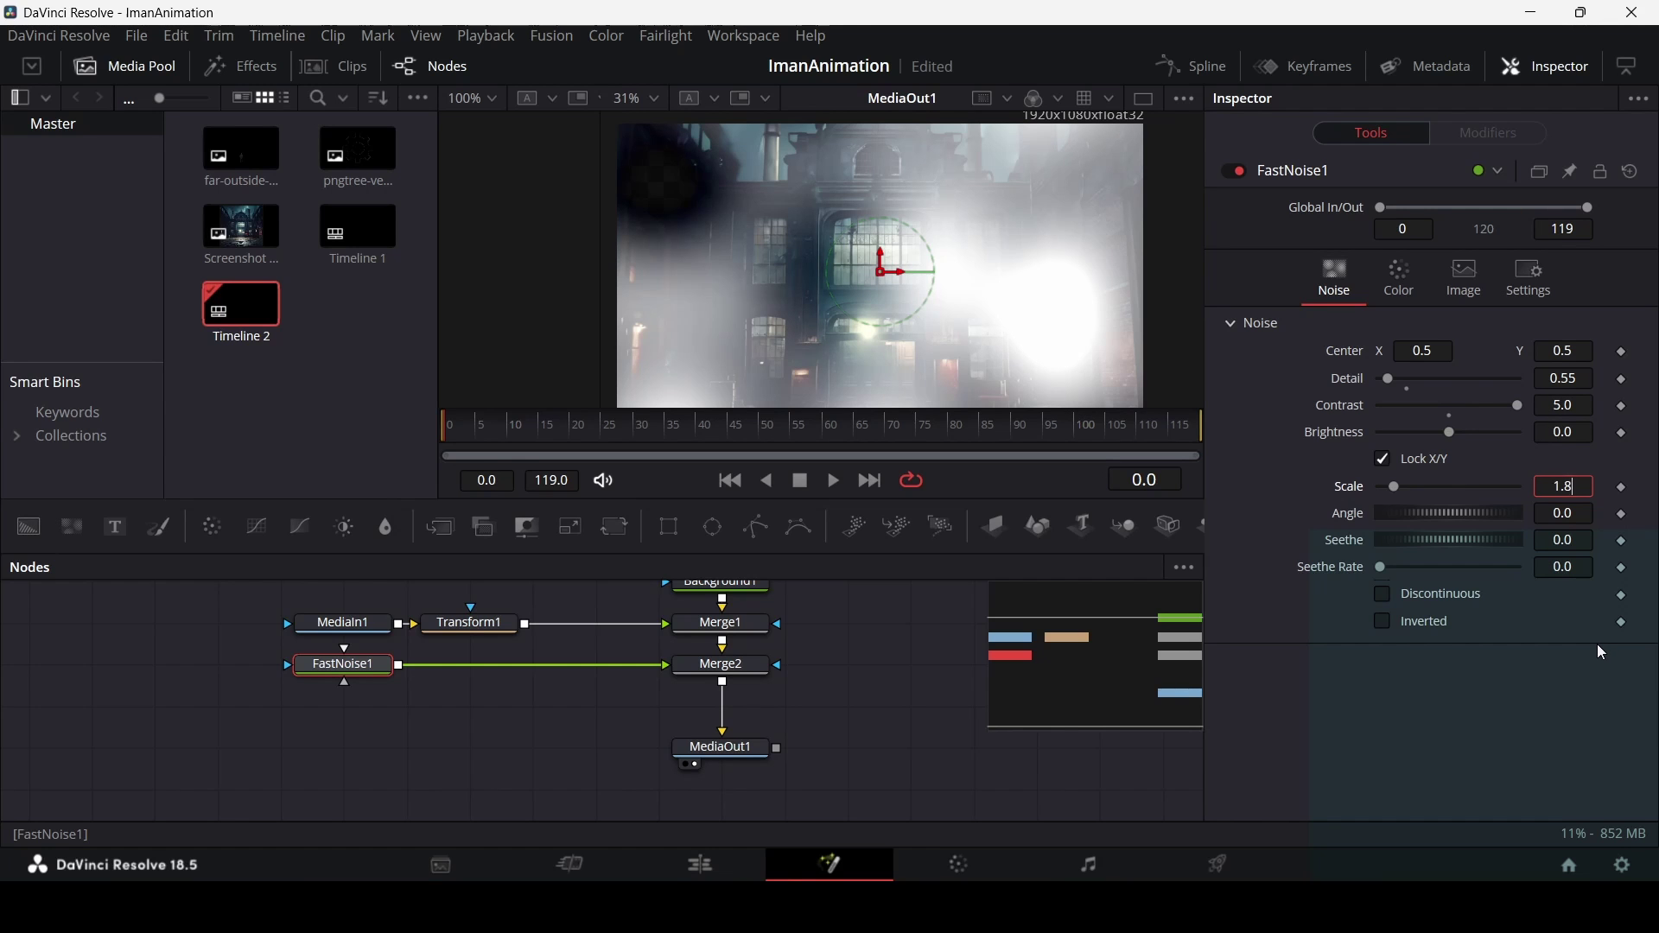
{"action": "left_click_drag", "start_coordinate": [1423, 352], "coordinate": [1367, 350]}
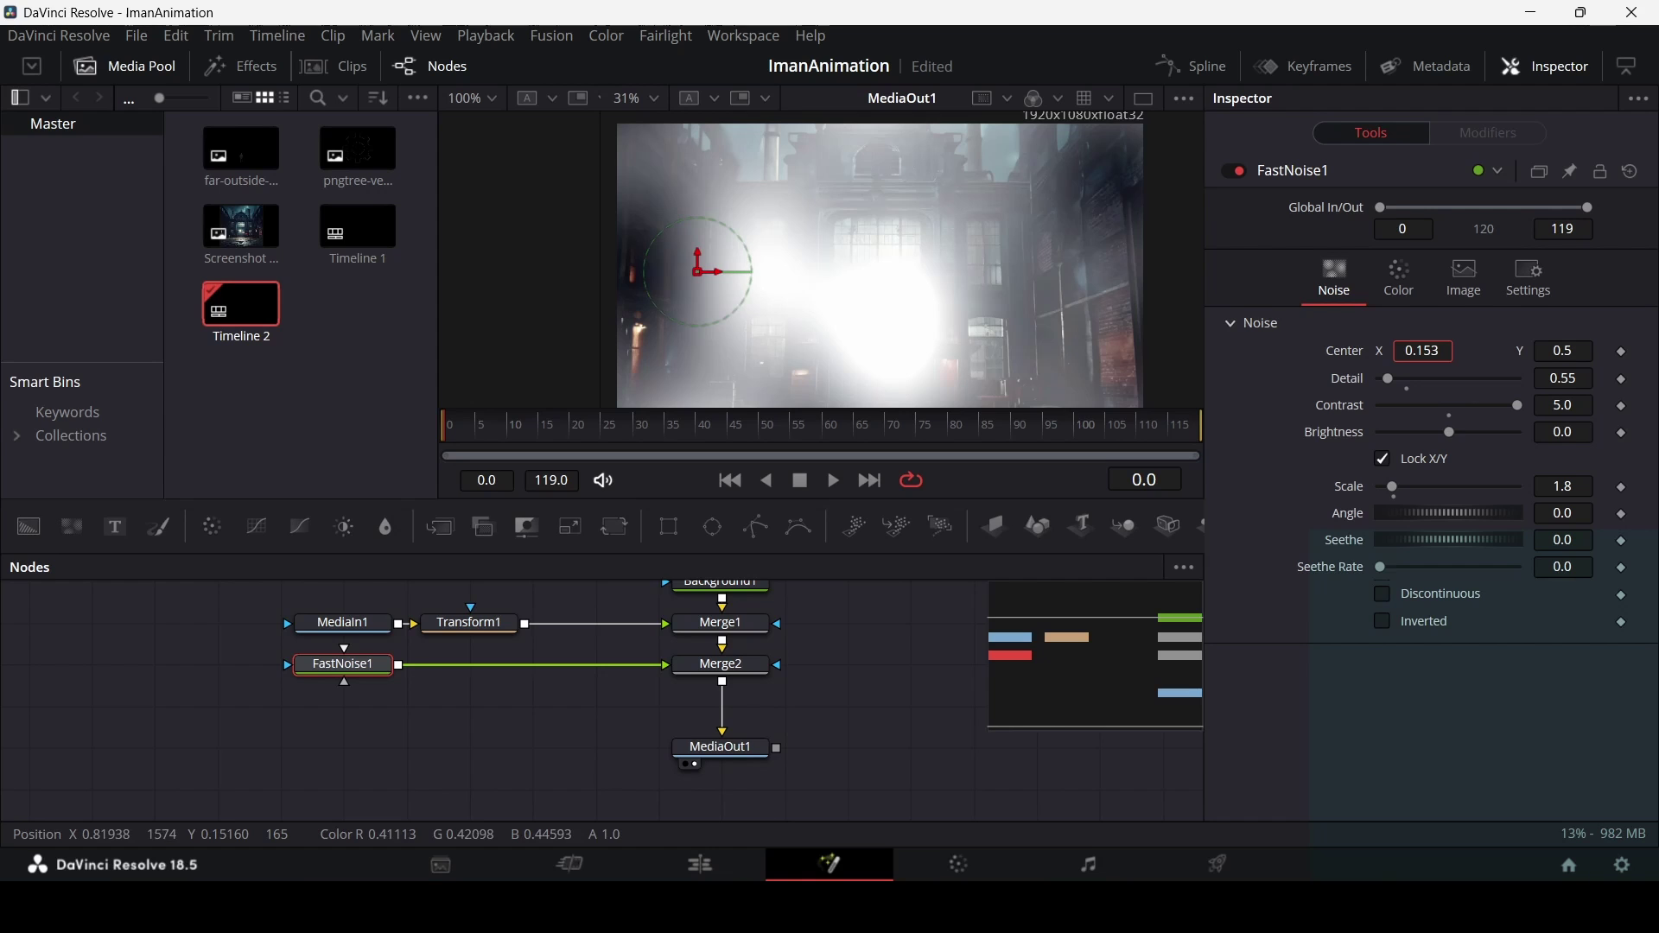
{"action": "left_click_drag", "start_coordinate": [1563, 351], "coordinate": [1597, 351]}
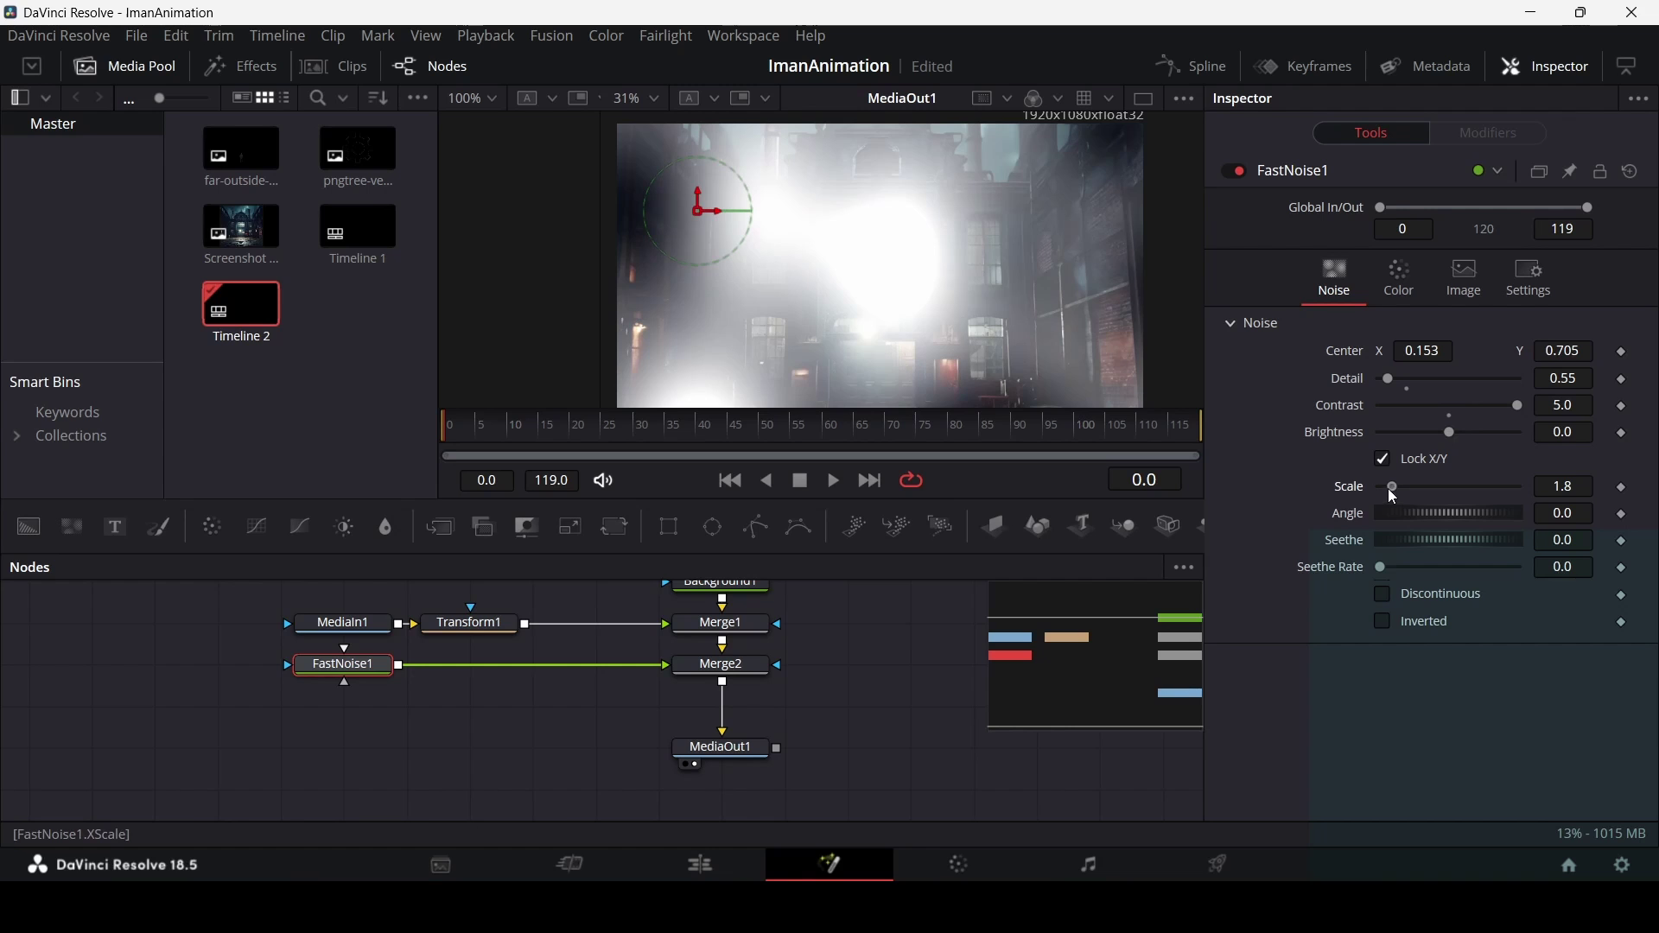
{"action": "mouse_move", "coordinate": [1389, 489]}
{"action": "left_mouse_down"}
{"action": "mouse_move", "coordinate": [1413, 490]}
{"action": "mouse_move", "coordinate": [1393, 506]}
{"action": "left_mouse_up"}
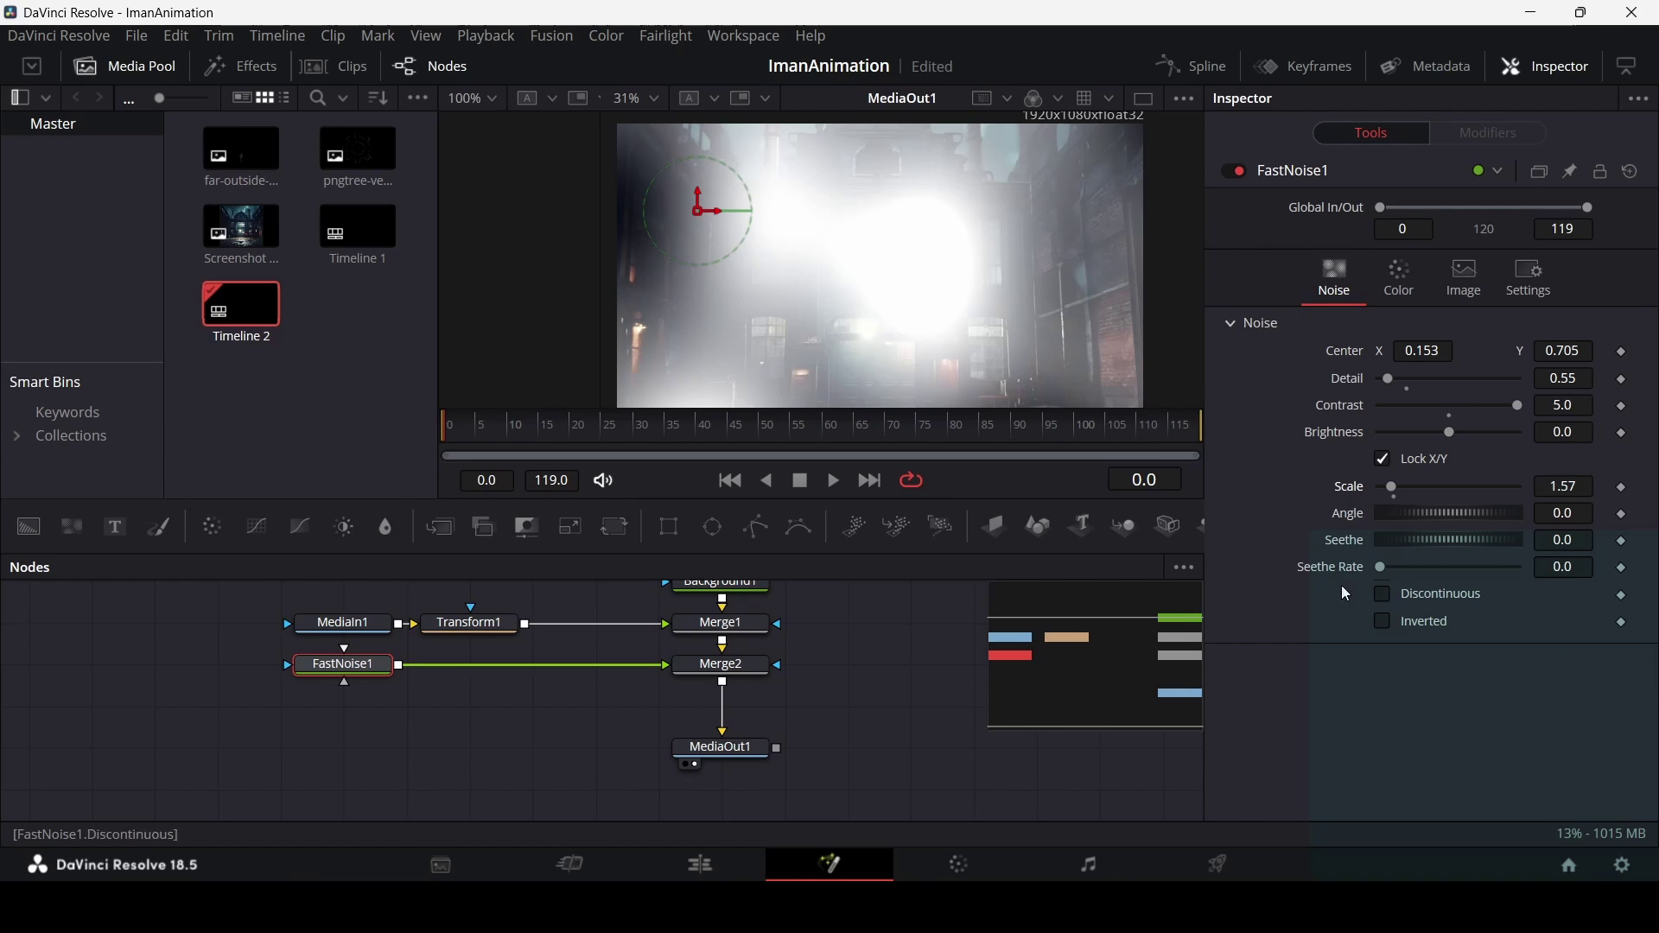
{"action": "left_click_drag", "start_coordinate": [349, 669], "coordinate": [596, 667]}
{"action": "left_click_drag", "start_coordinate": [674, 535], "coordinate": [470, 670]}
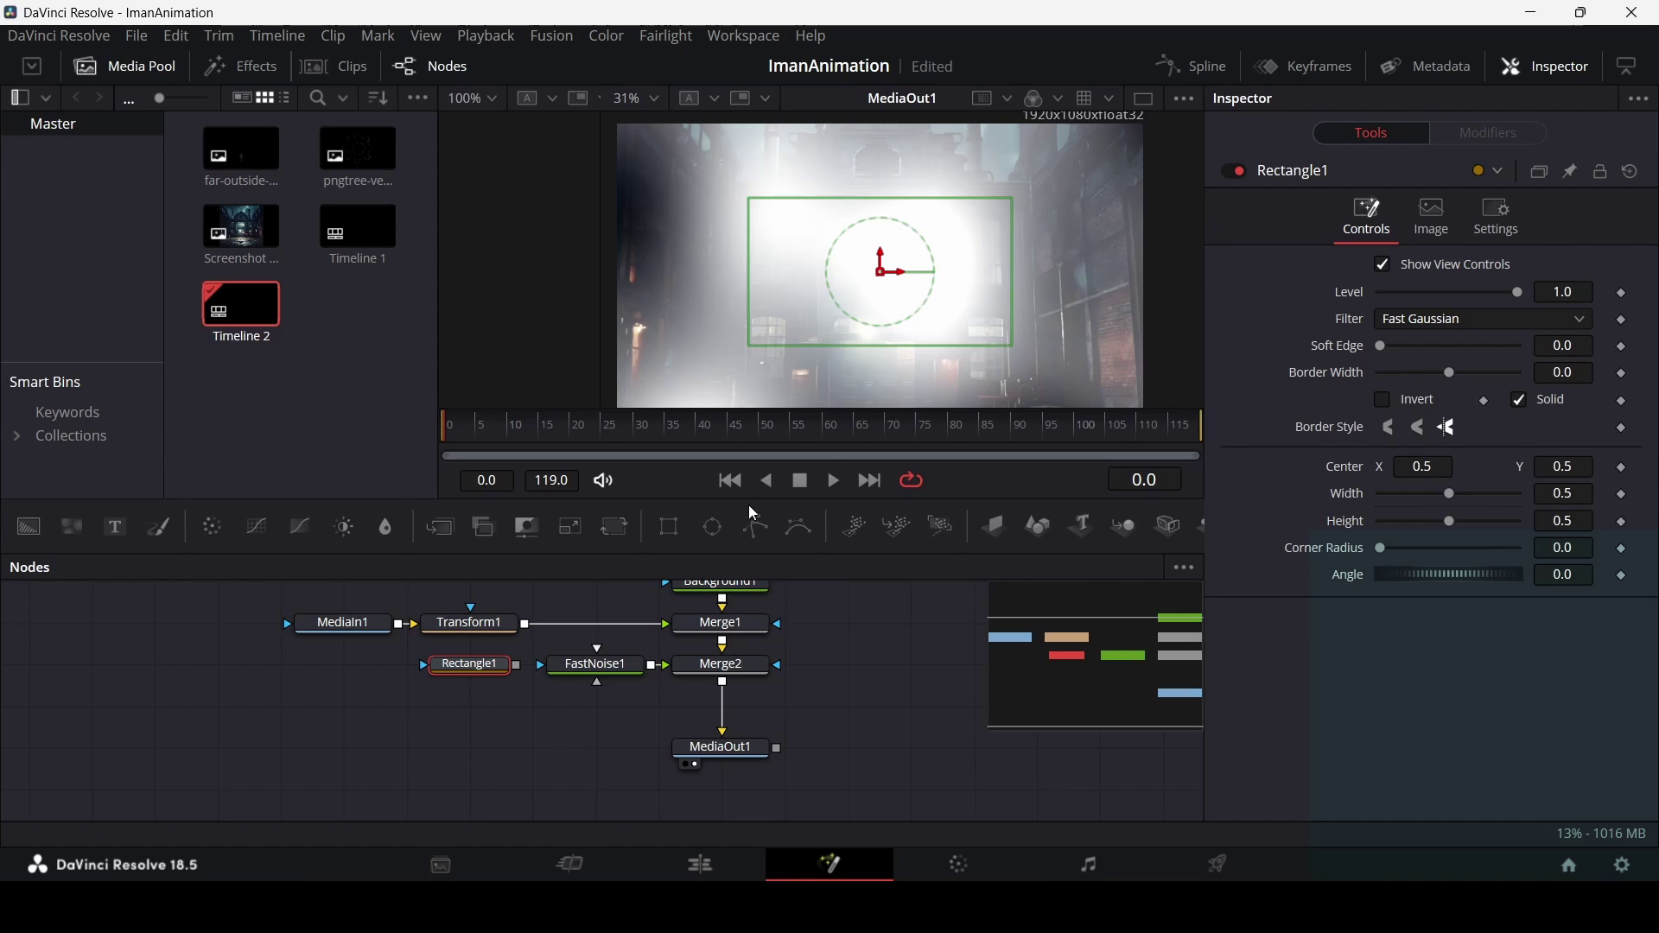
Mask FastNoise1 with Rectangle1: width 0.213, height 0.268, Center Y 0.577, soft edge 0.0425.
{"action": "left_click_drag", "start_coordinate": [515, 665], "coordinate": [542, 665]}
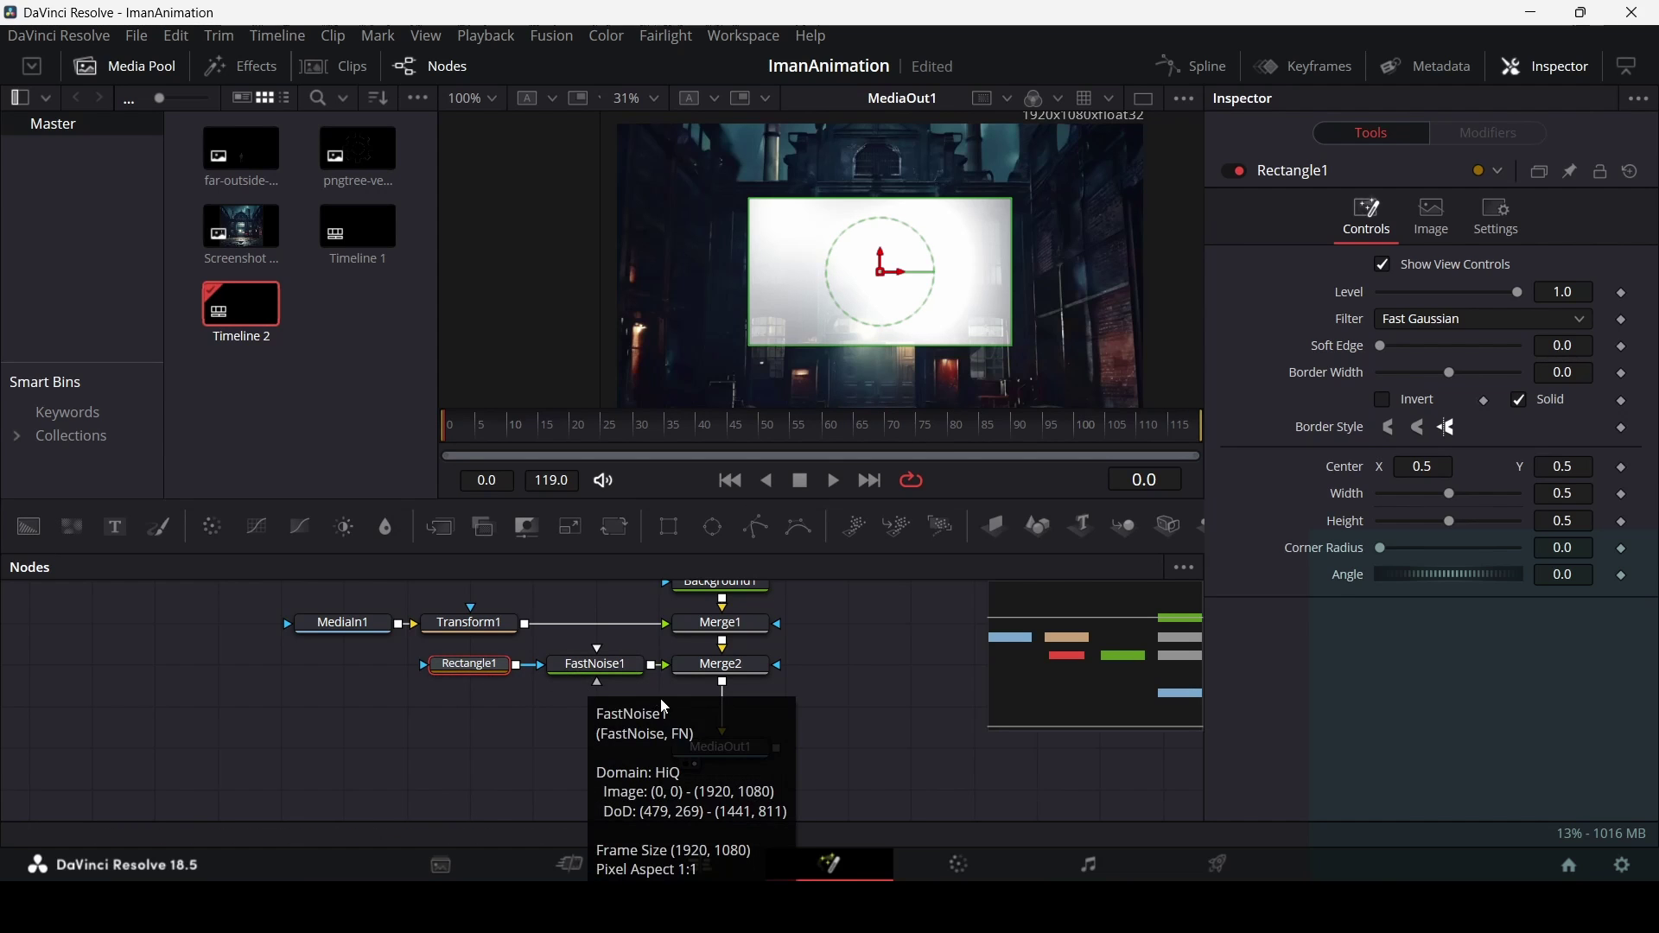
{"action": "scroll", "coordinate": [890, 277], "scroll_direction": "up", "scroll_amount": 3}
{"action": "scroll", "coordinate": [893, 276], "scroll_direction": "down", "scroll_amount": 2}
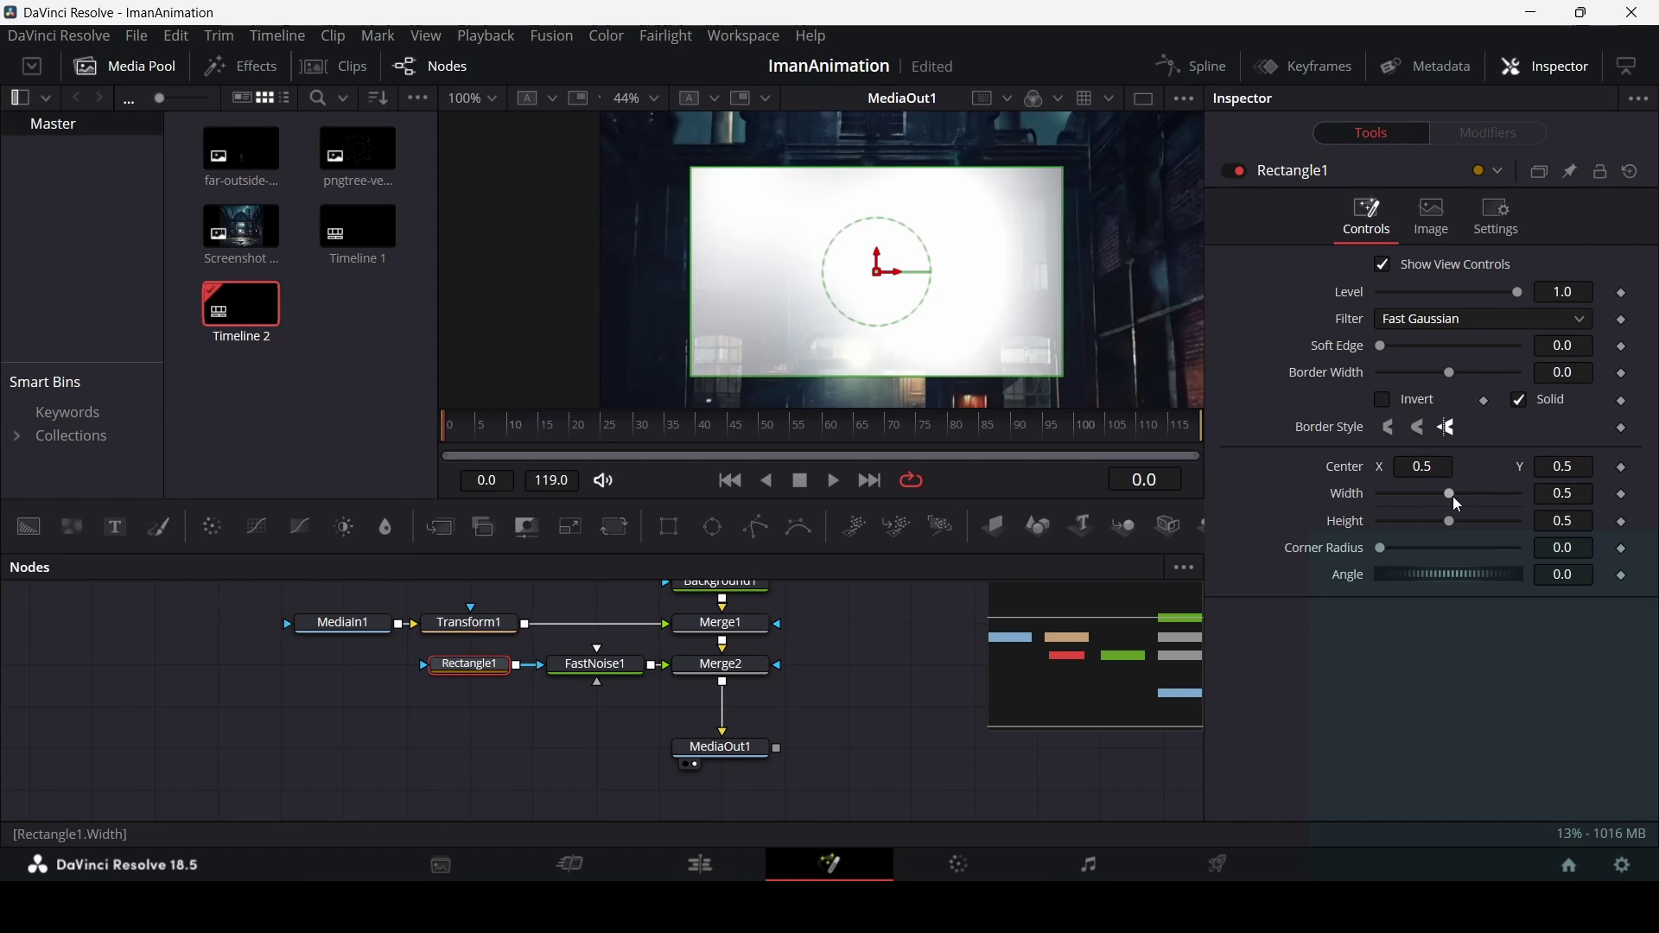
{"action": "left_click_drag", "start_coordinate": [1449, 496], "coordinate": [1419, 519]}
{"action": "left_click_drag", "start_coordinate": [878, 270], "coordinate": [880, 233]}
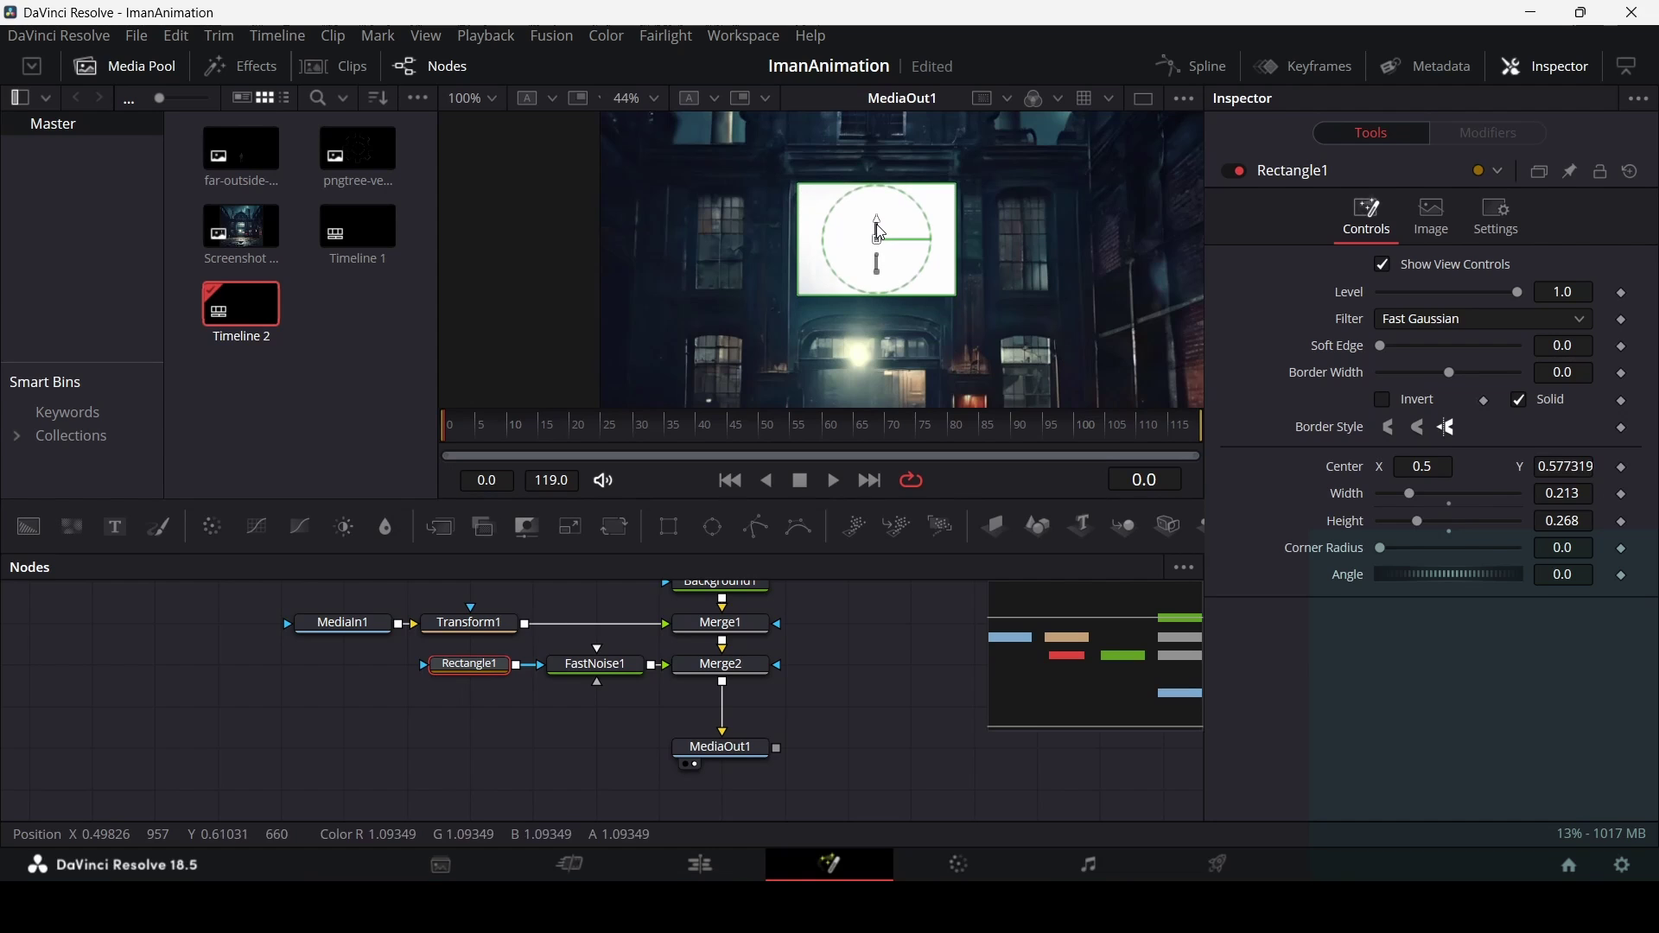
{"action": "left_click_drag", "start_coordinate": [1395, 349], "coordinate": [1413, 346]}
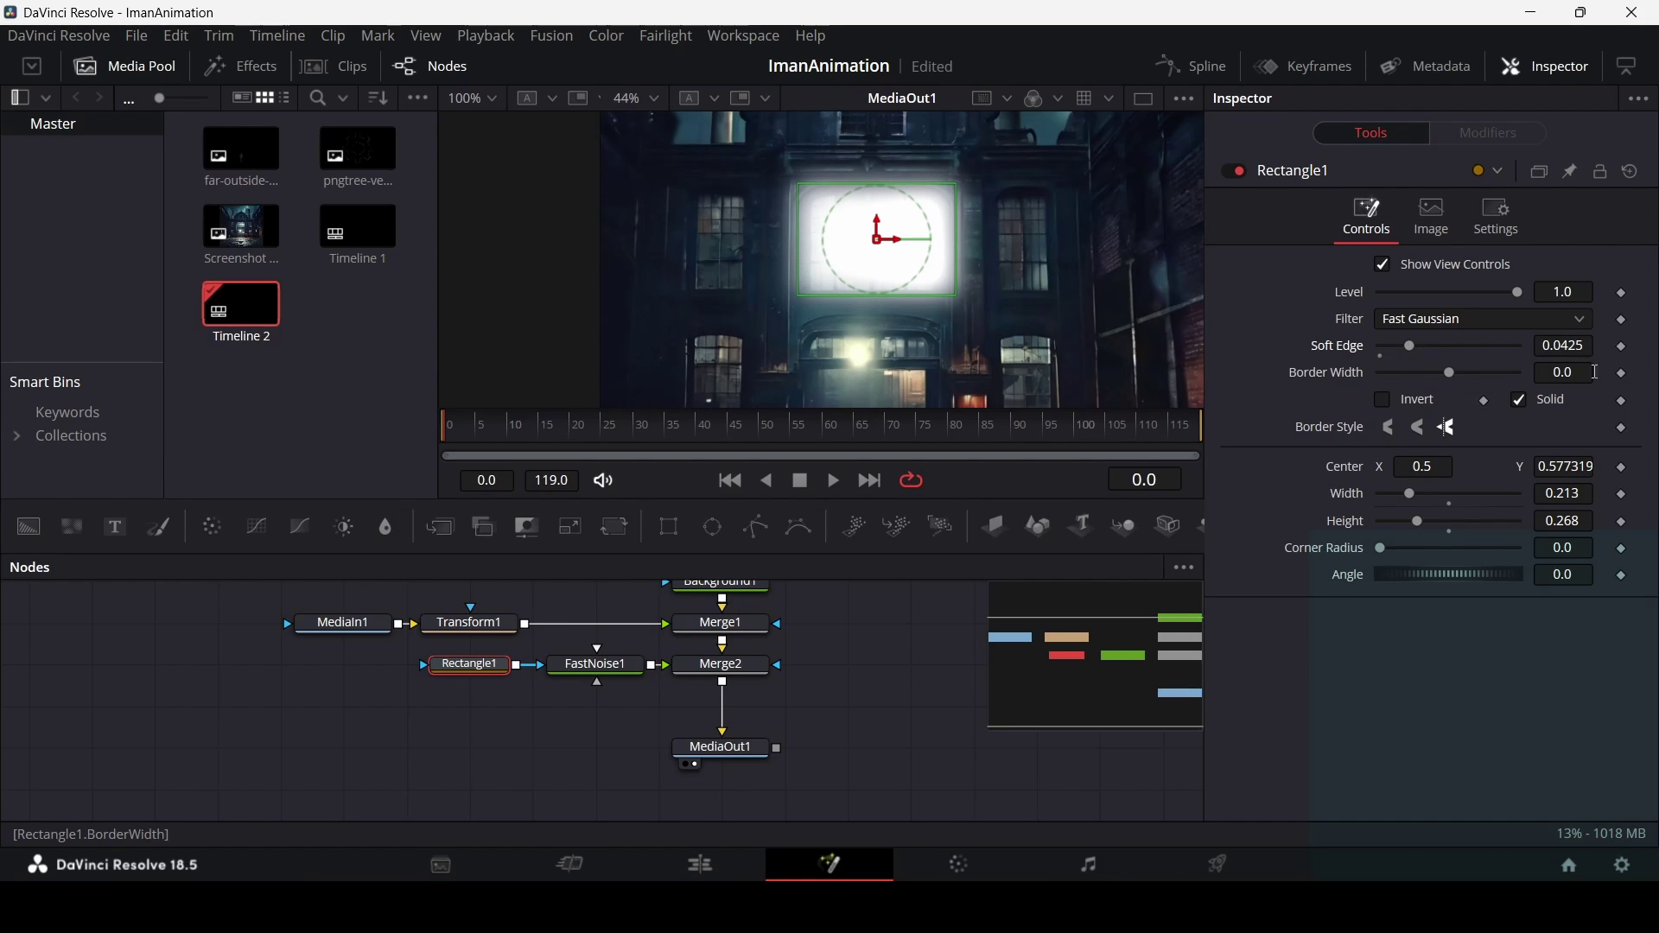
{"action": "left_click", "coordinate": [604, 667]}
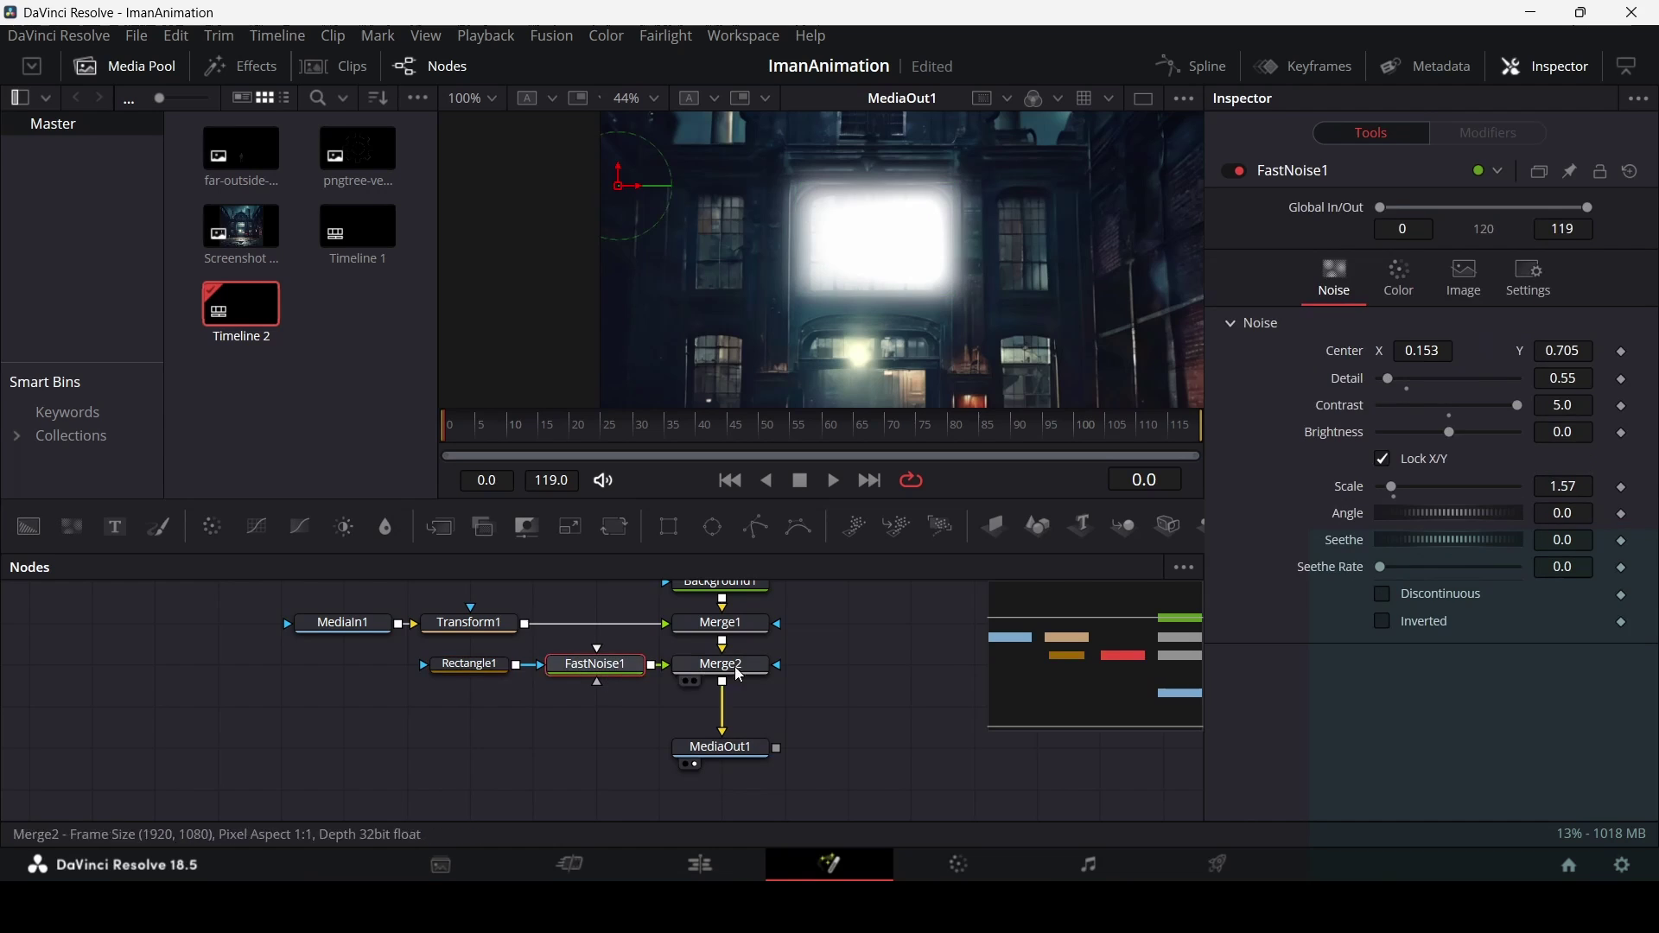
Tint FastNoise1's Color 2 pale yellow (blue removed, lower saturation) and add Rectangle2 feeding Rectangle1.
{"action": "left_click", "coordinate": [1403, 286]}
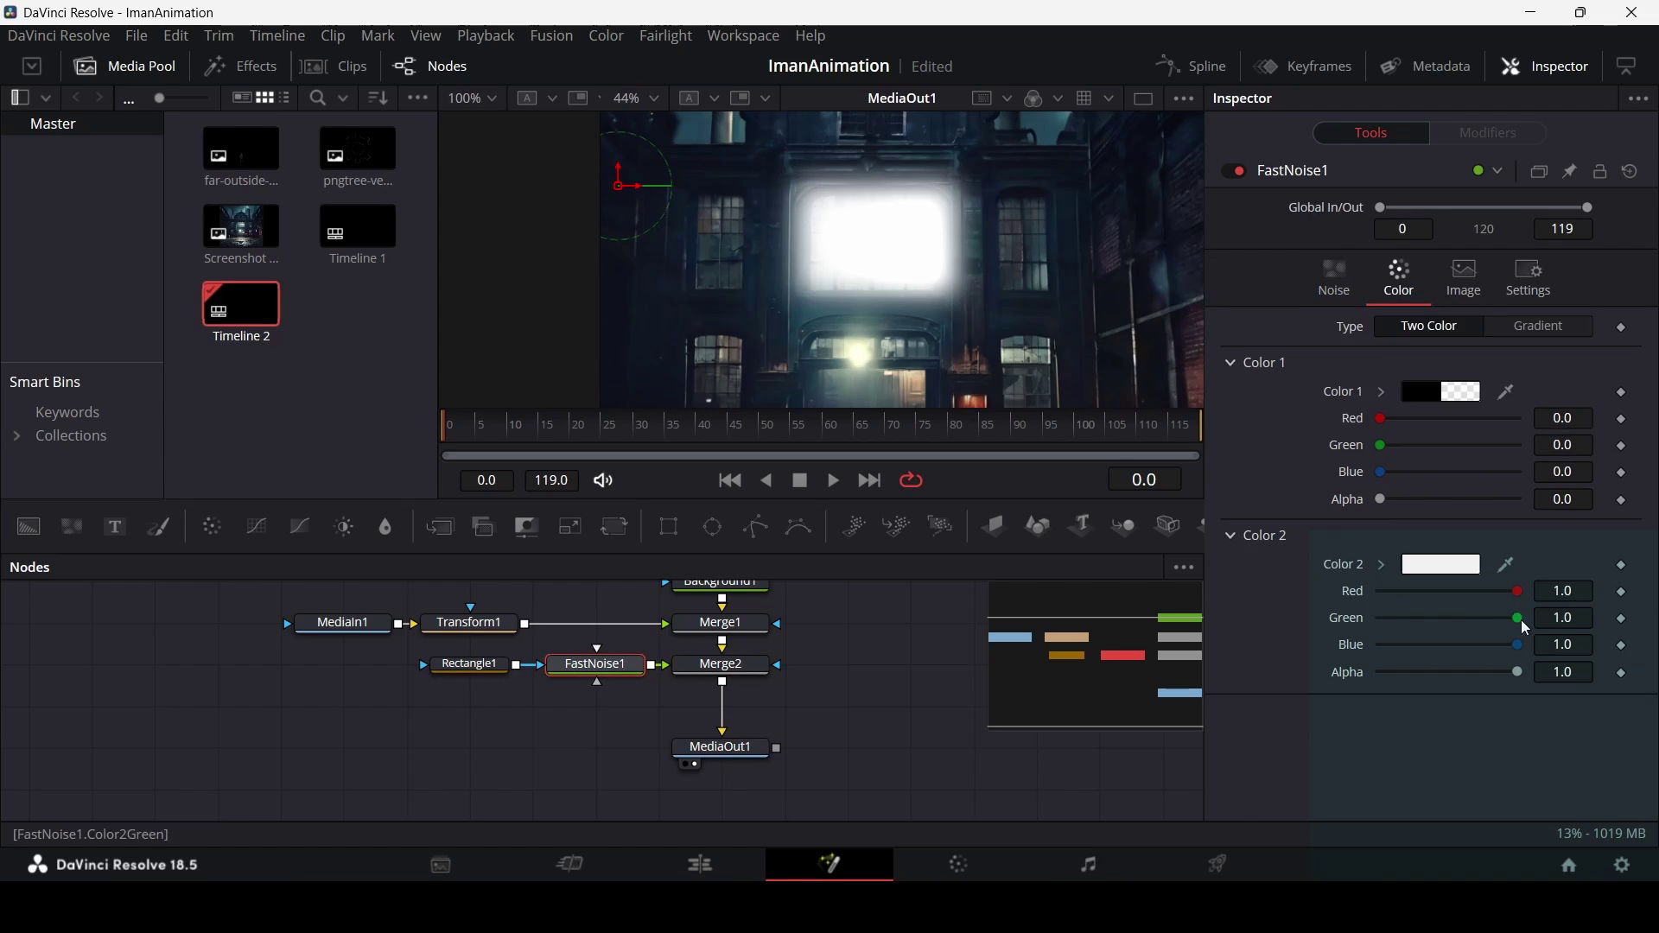
{"action": "left_click_drag", "start_coordinate": [1526, 651], "coordinate": [1355, 650]}
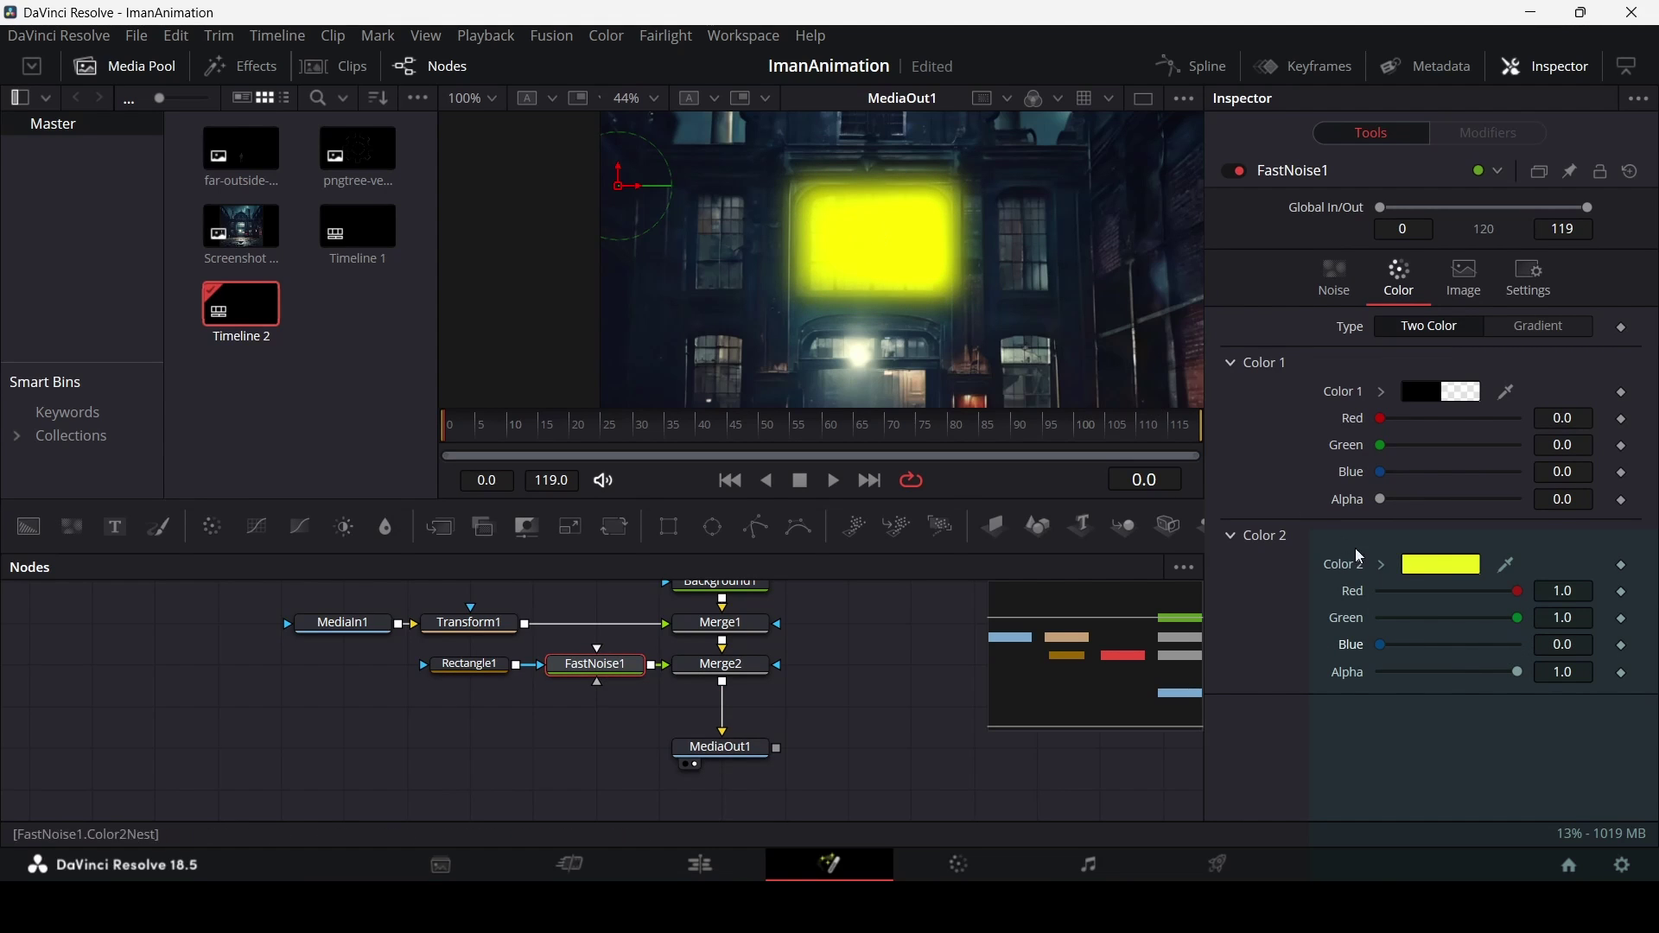
{"action": "left_click", "coordinate": [1382, 565]}
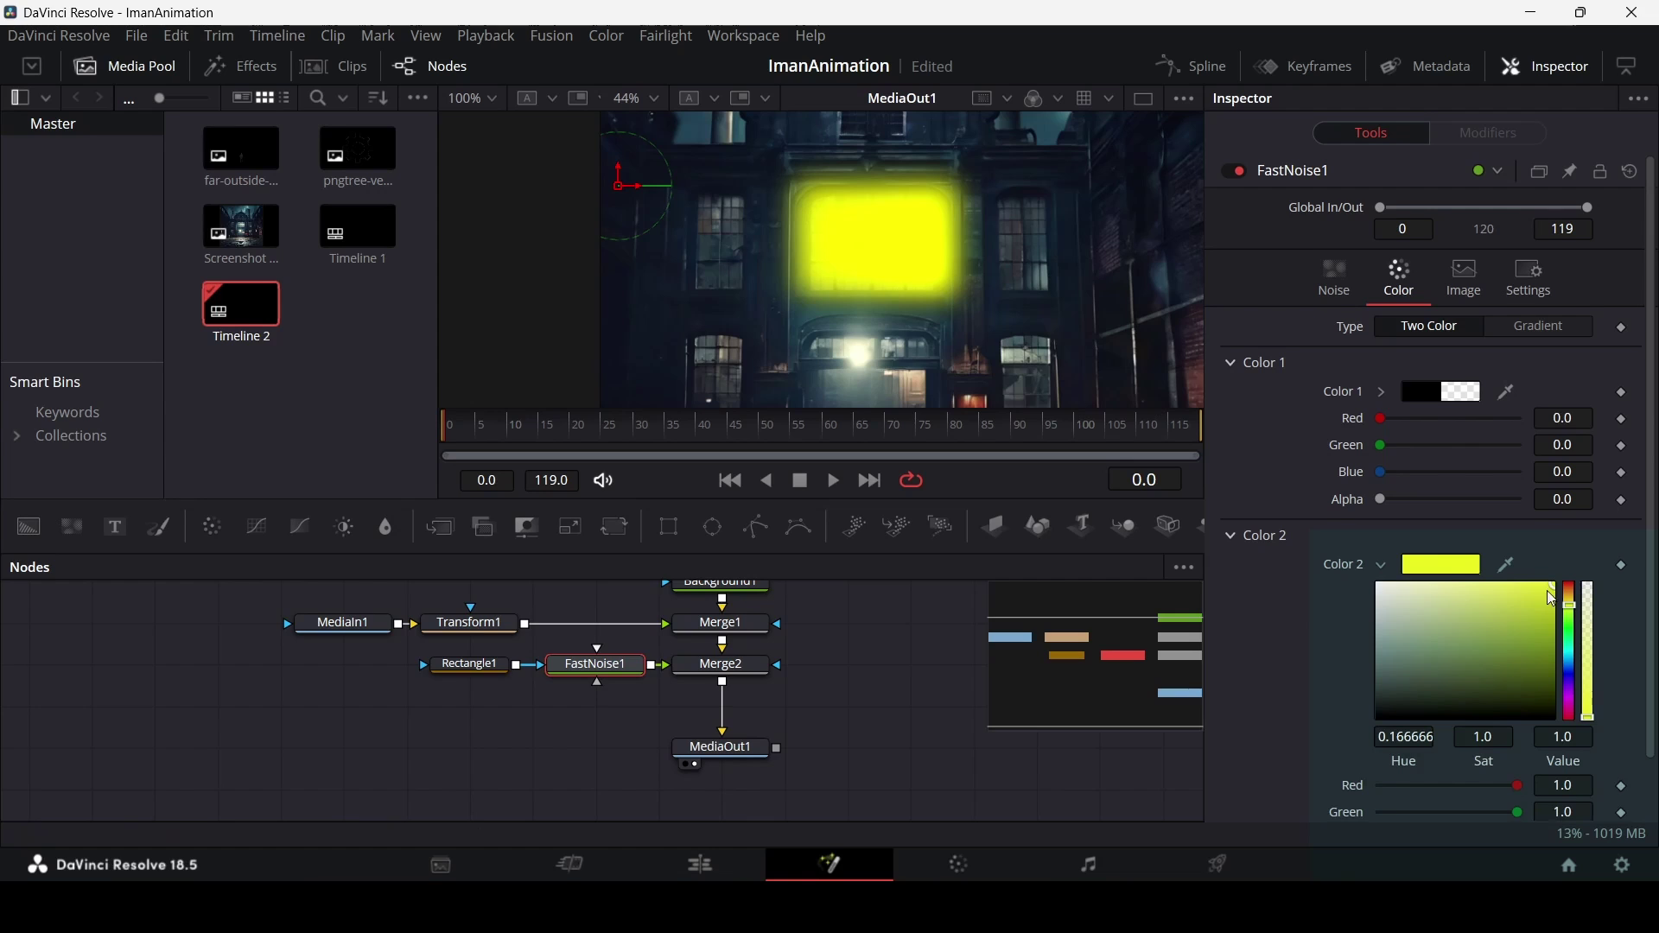
{"action": "left_click_drag", "start_coordinate": [1555, 596], "coordinate": [1451, 589]}
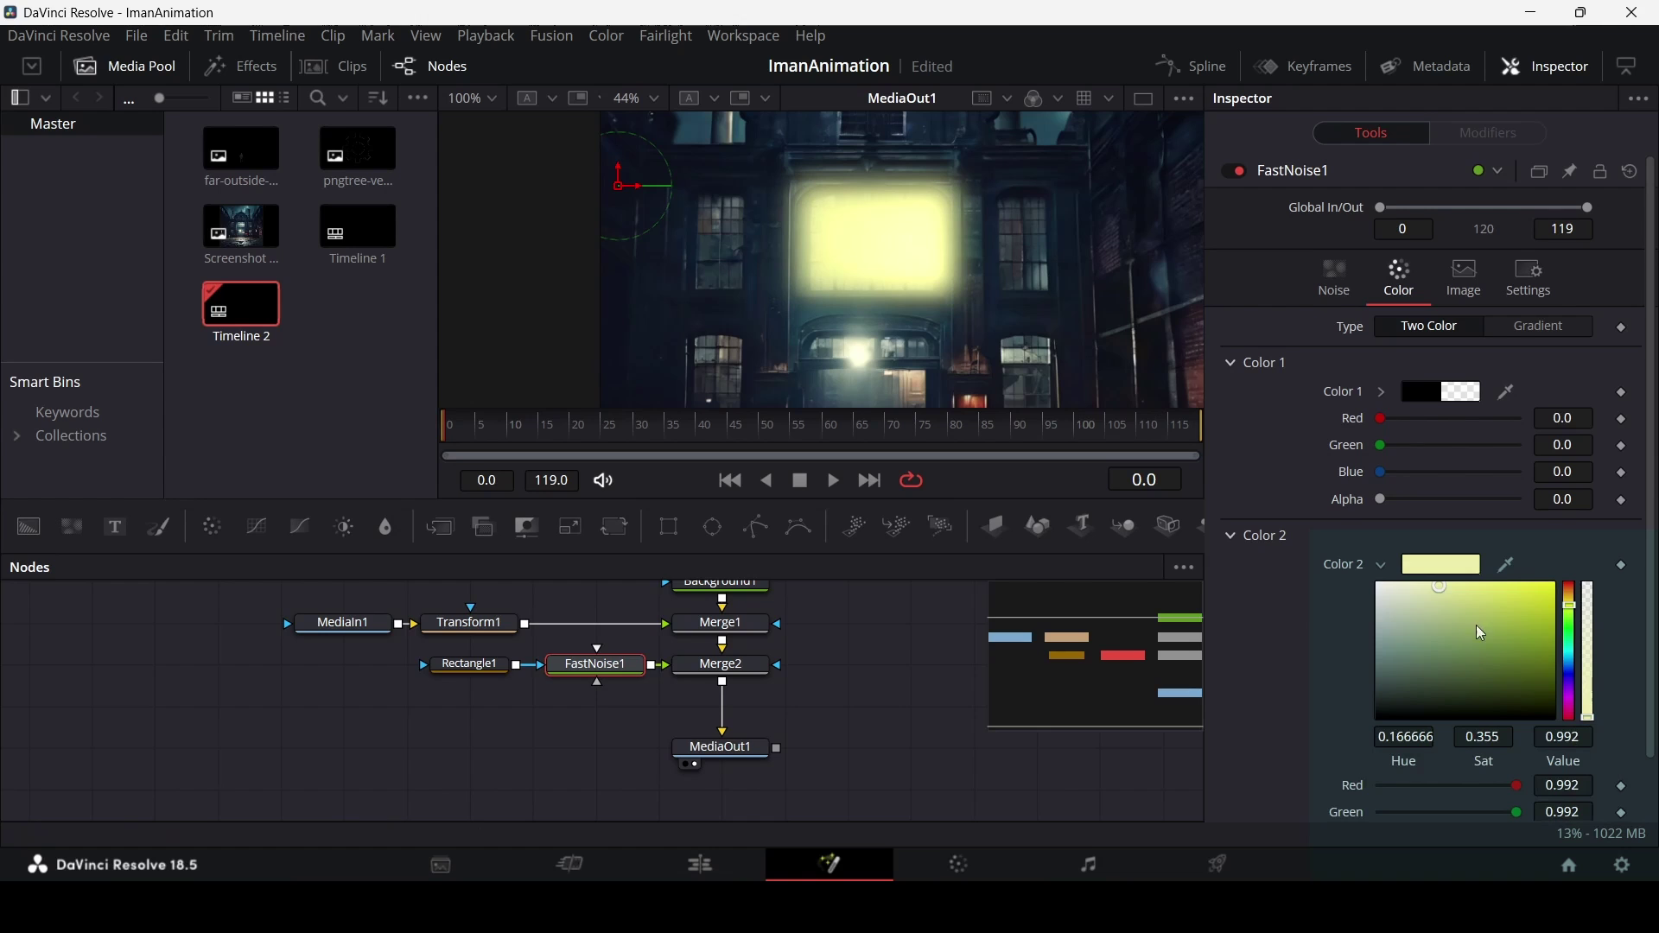
{"action": "left_click", "coordinate": [1381, 568]}
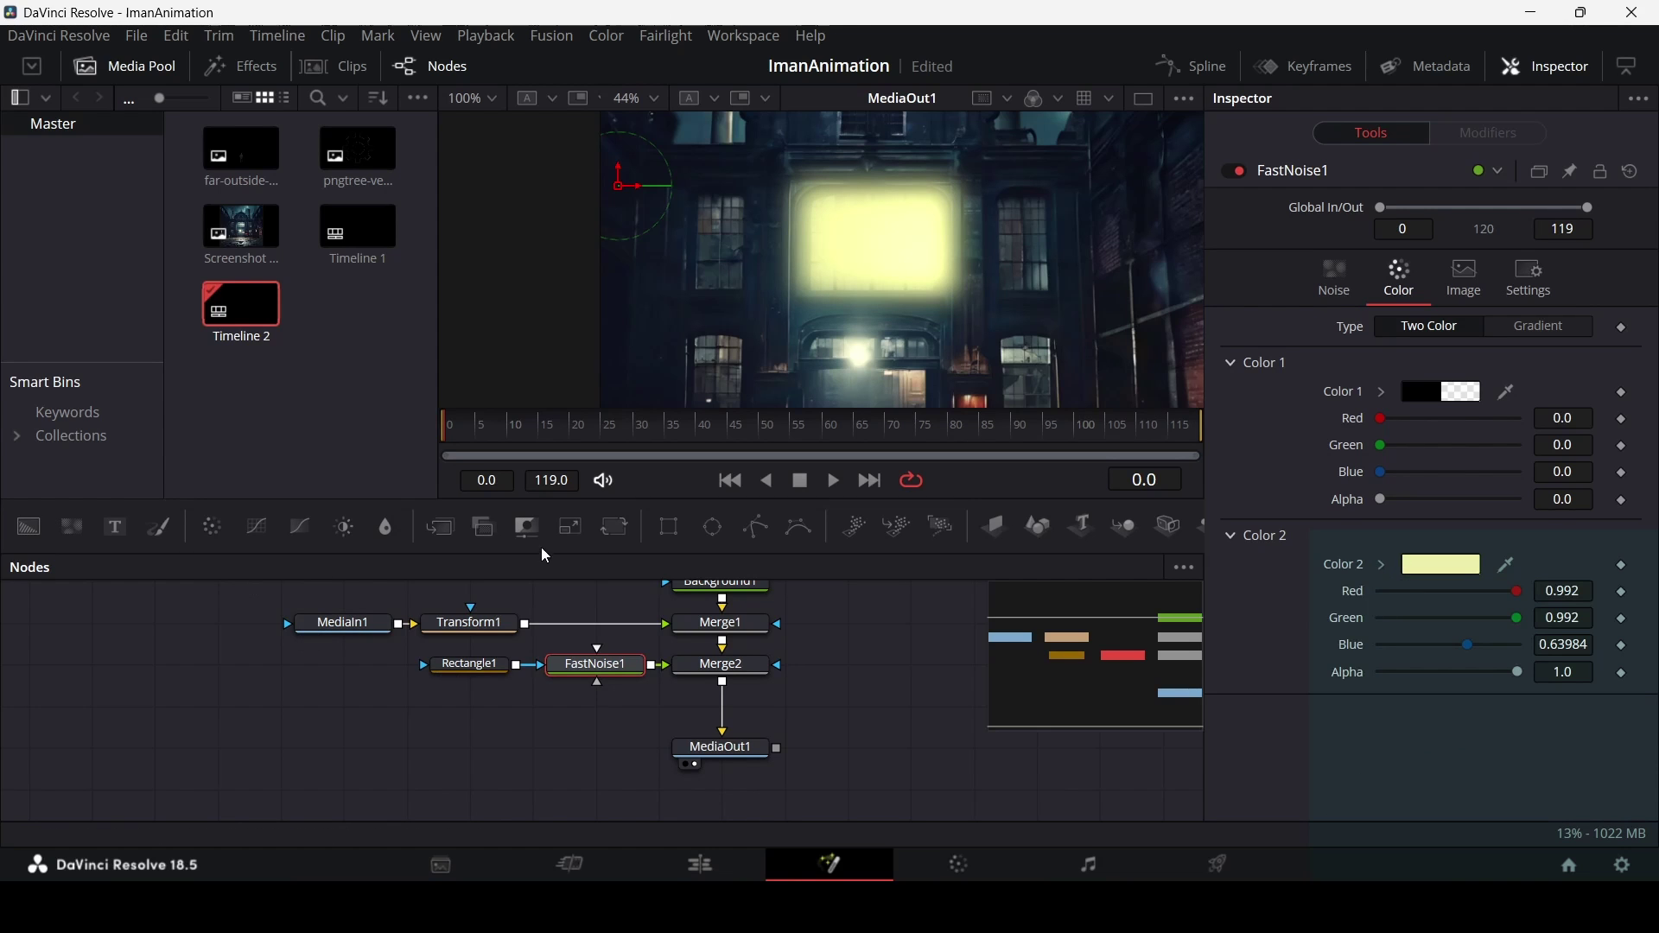
{"action": "left_click_drag", "start_coordinate": [683, 533], "coordinate": [344, 665]}
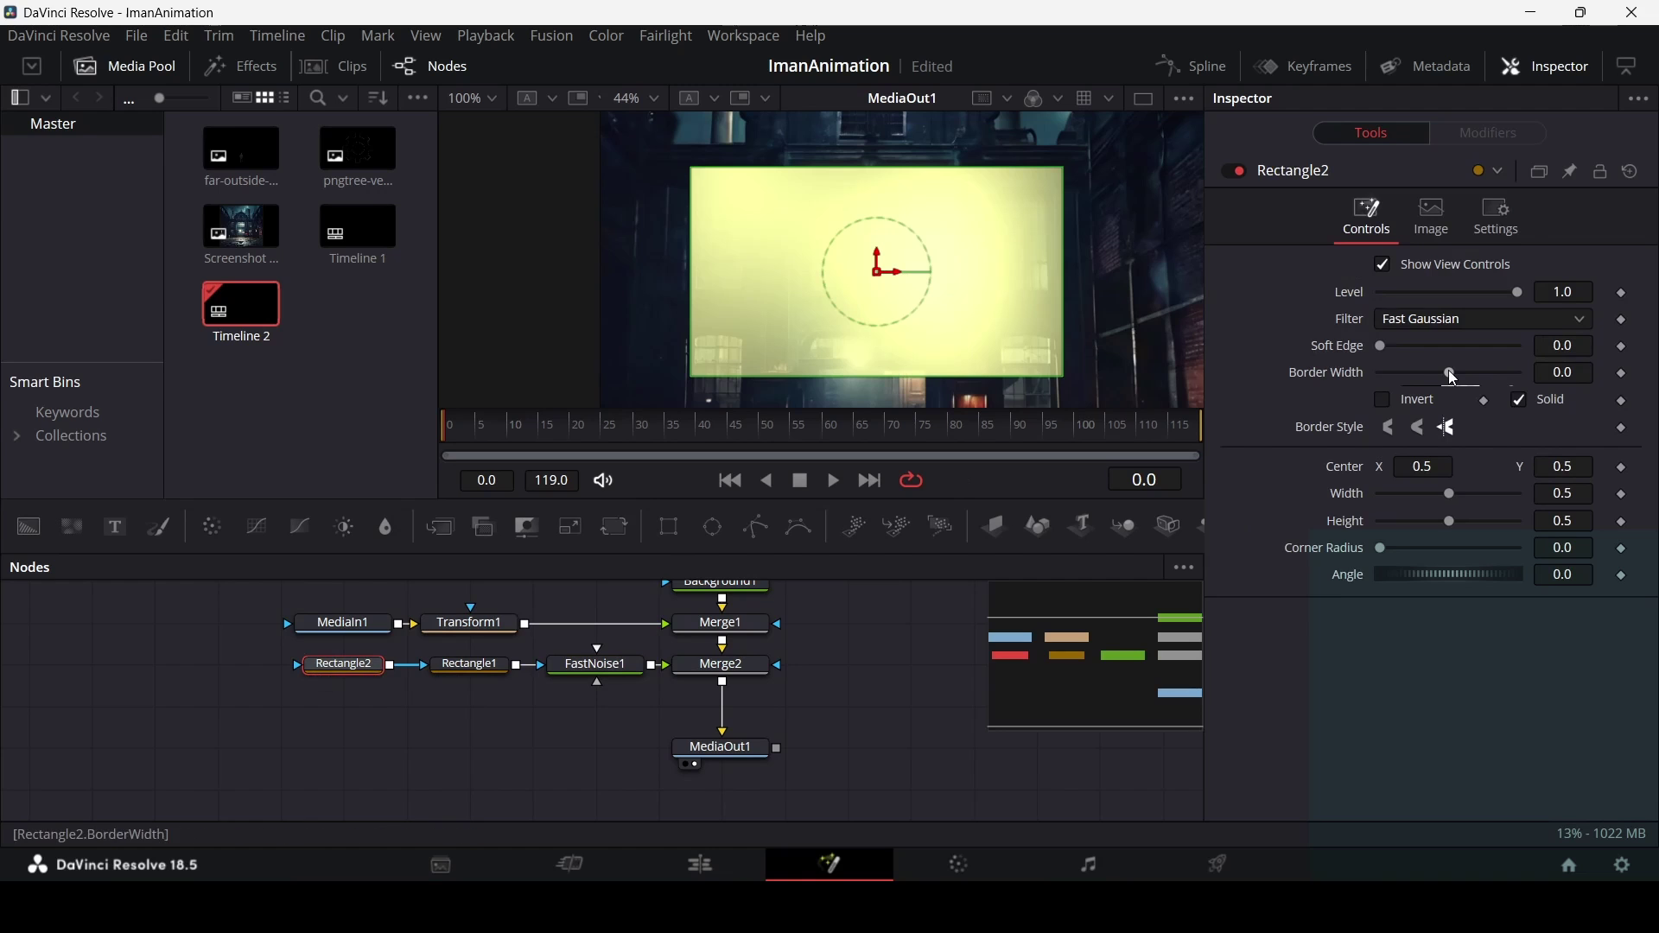
Shrink Rectangle2 and move it over the building's upper-left window.
{"action": "left_click_drag", "start_coordinate": [1443, 501], "coordinate": [1397, 499]}
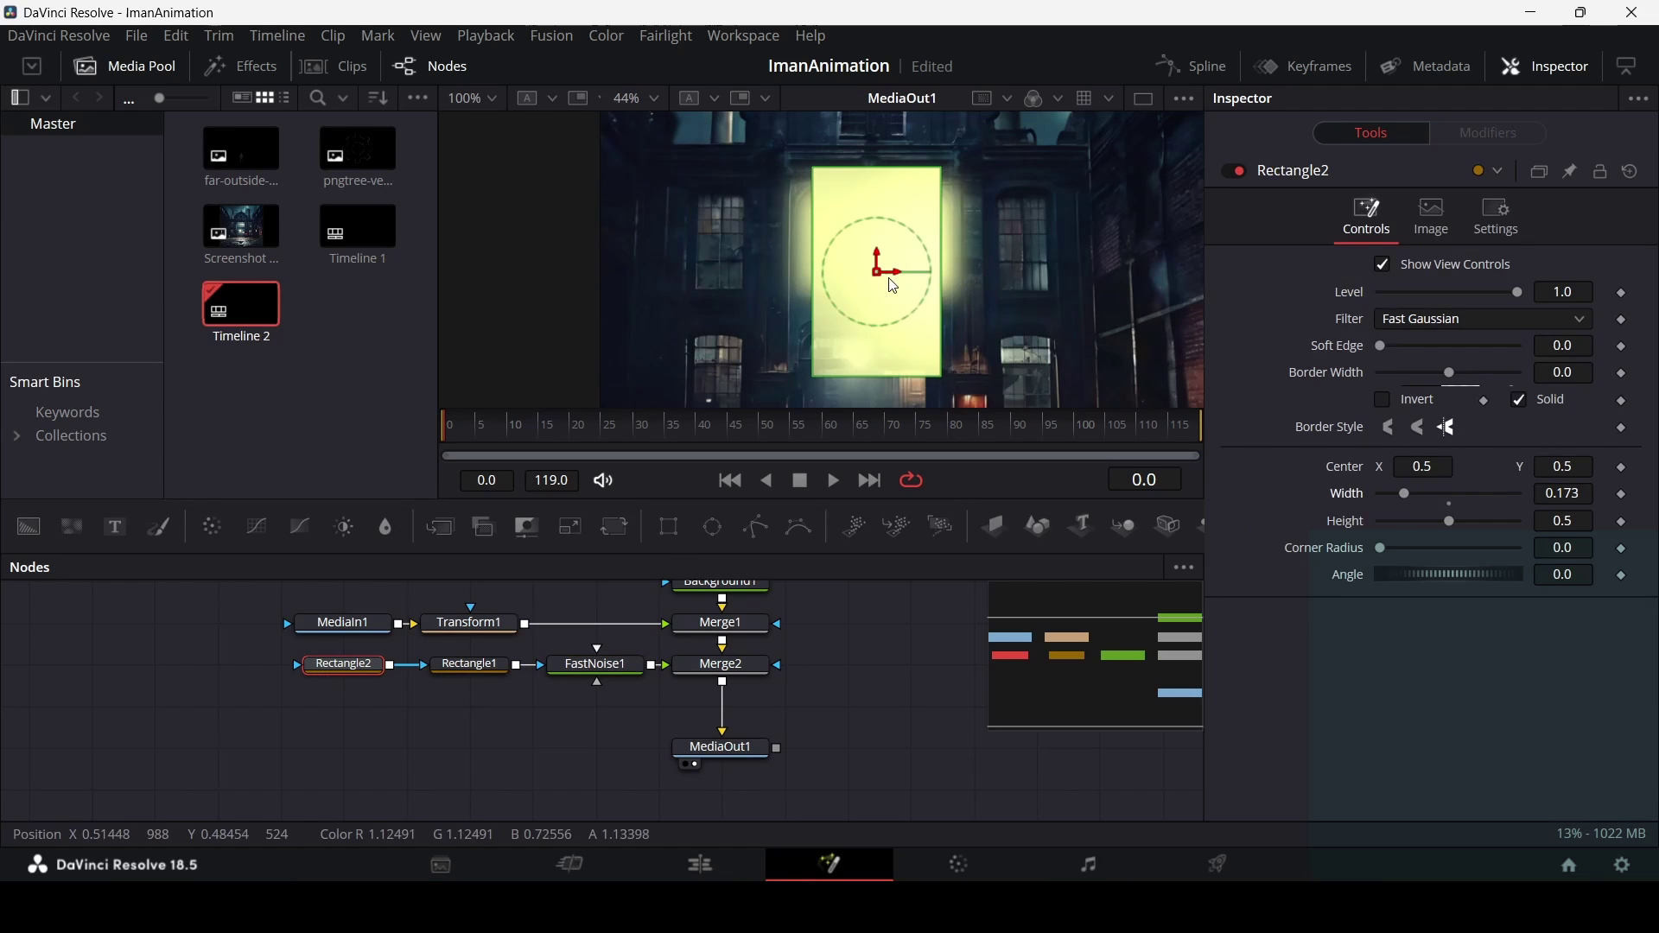
{"action": "left_click_drag", "start_coordinate": [878, 278], "coordinate": [730, 251]}
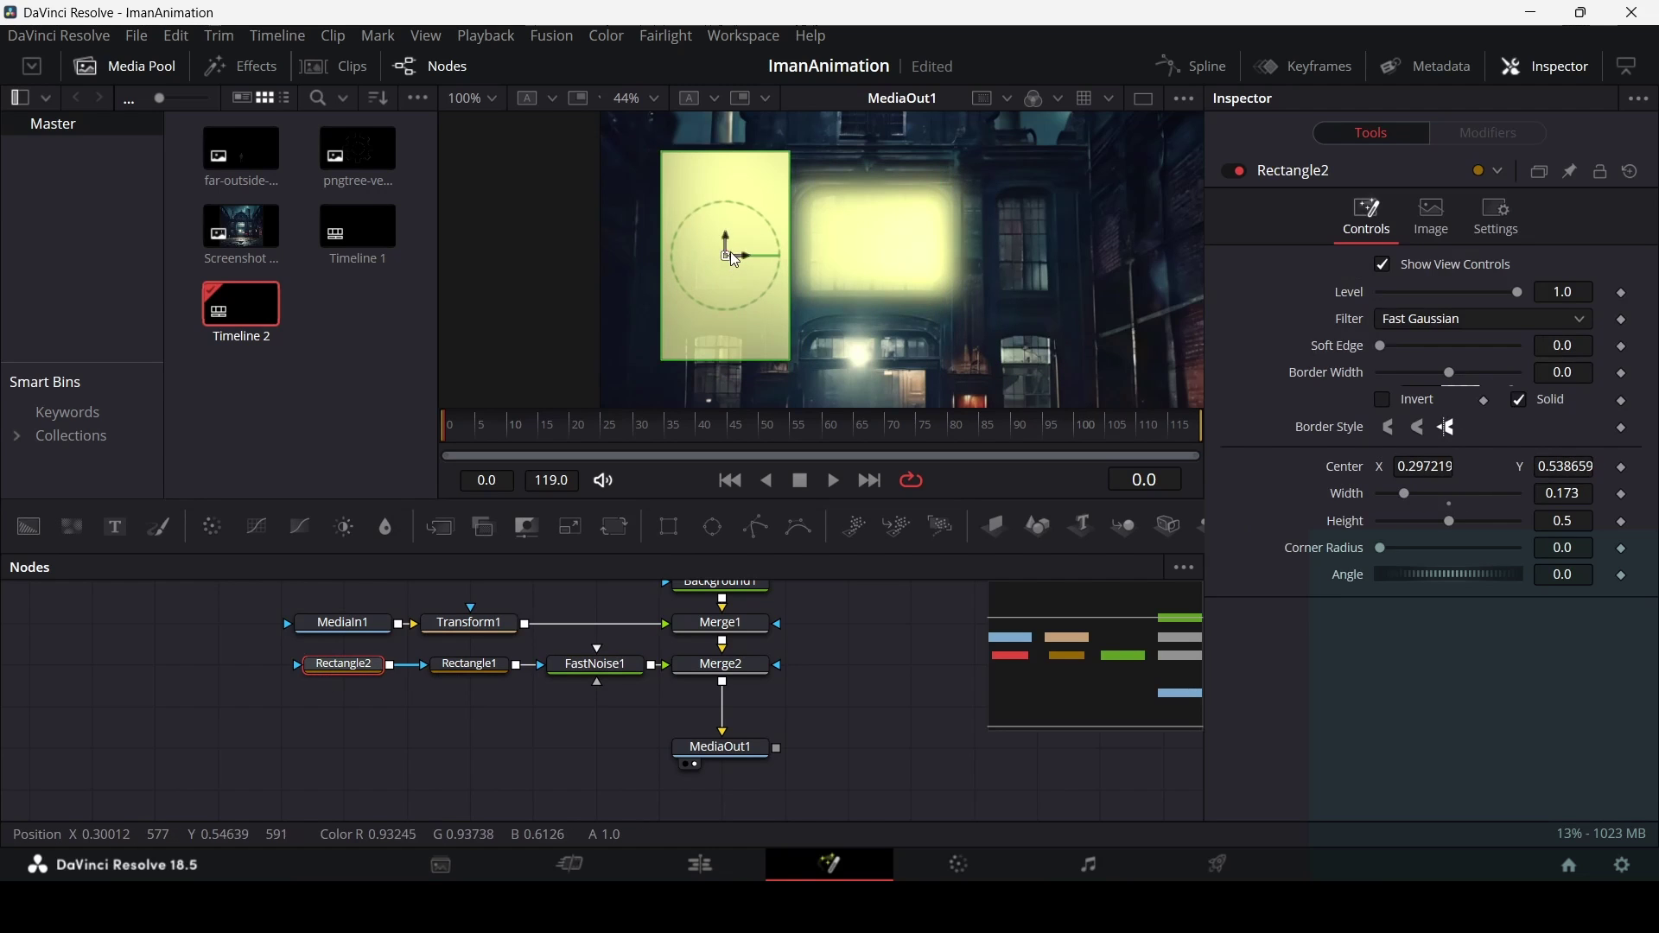
{"action": "scroll", "coordinate": [729, 252], "scroll_direction": "up", "scroll_amount": 2}
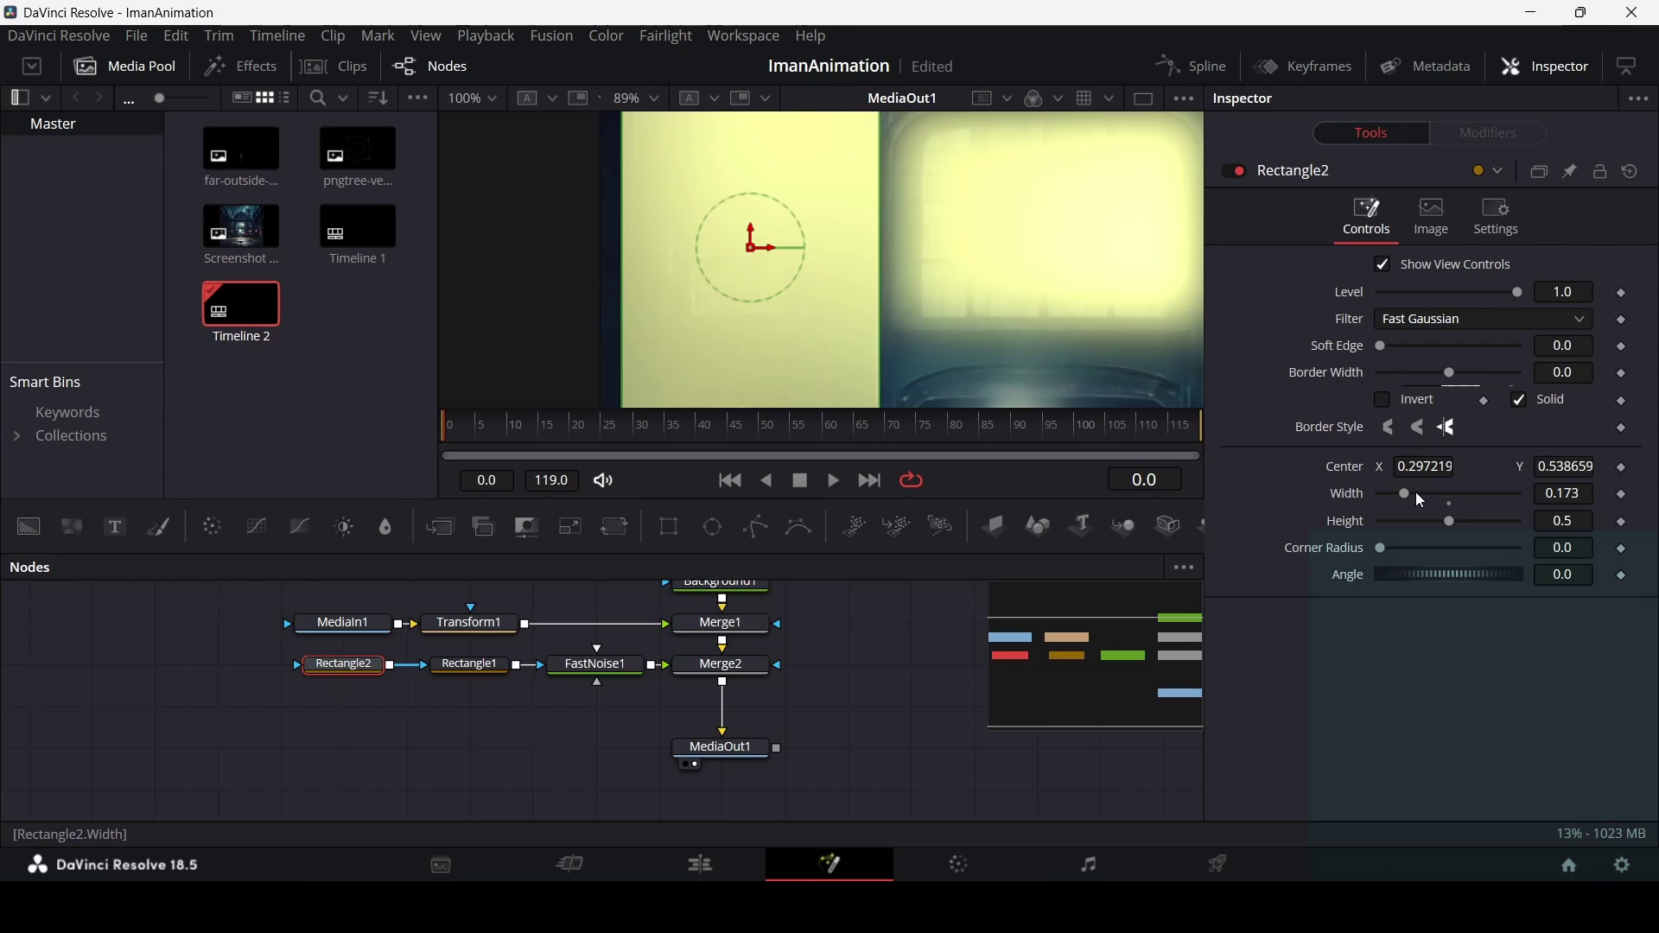
{"action": "left_click_drag", "start_coordinate": [1416, 493], "coordinate": [1399, 523]}
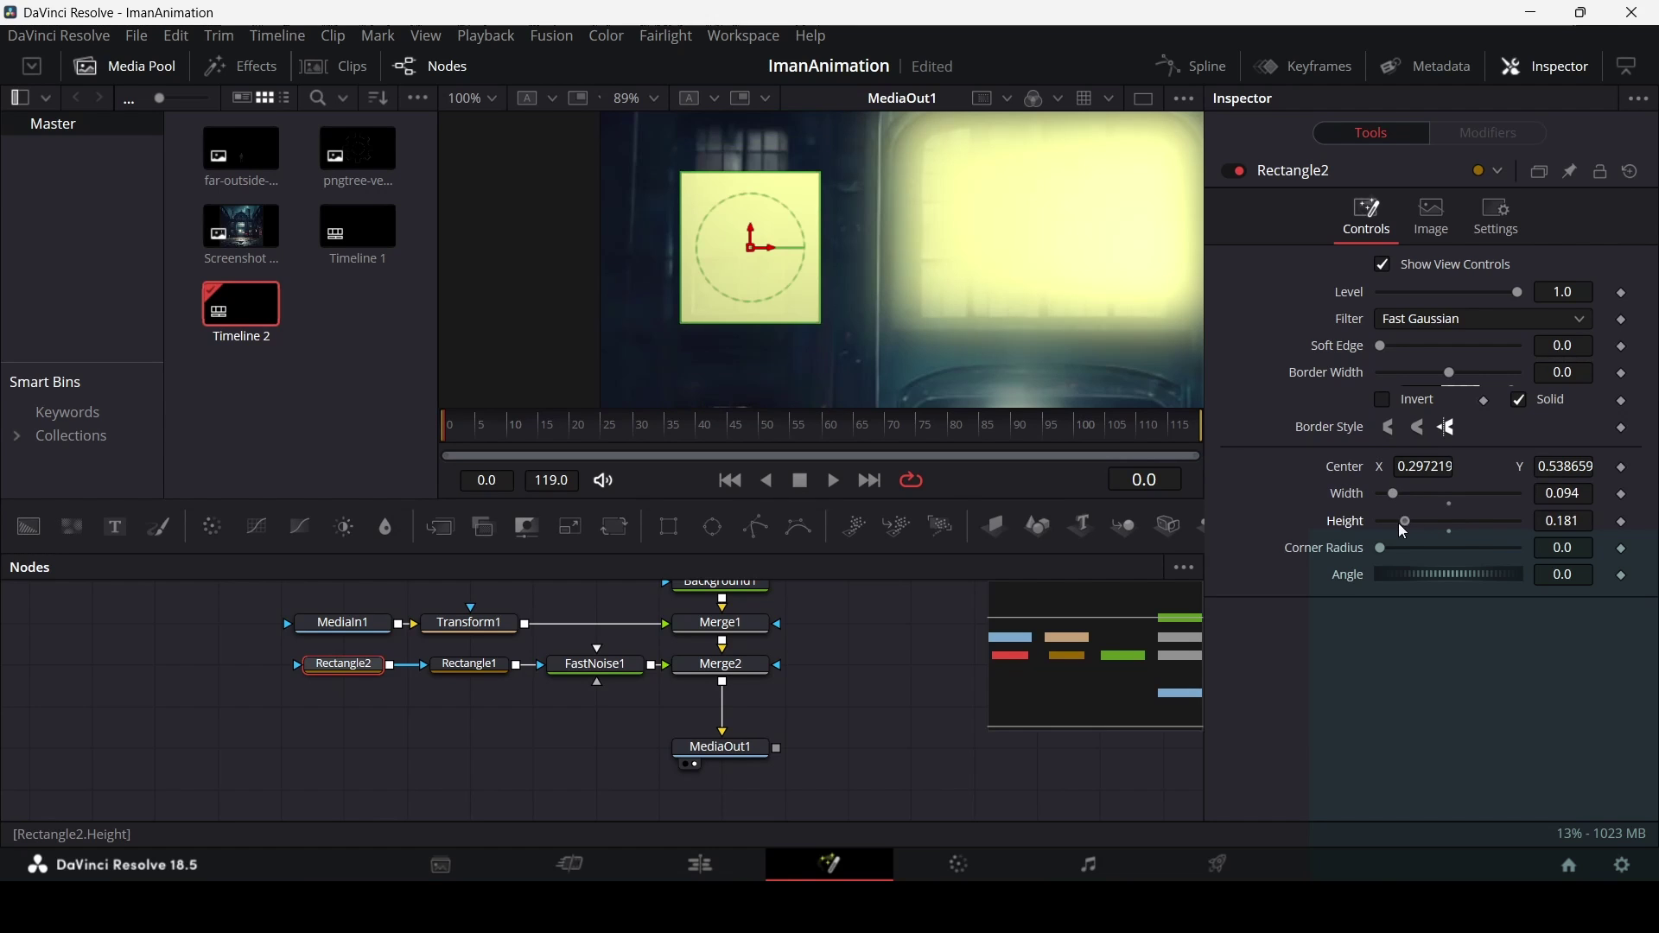
{"action": "scroll", "coordinate": [745, 216], "scroll_direction": "up", "scroll_amount": 1}
{"action": "scroll", "coordinate": [744, 216], "scroll_direction": "down", "scroll_amount": 3}
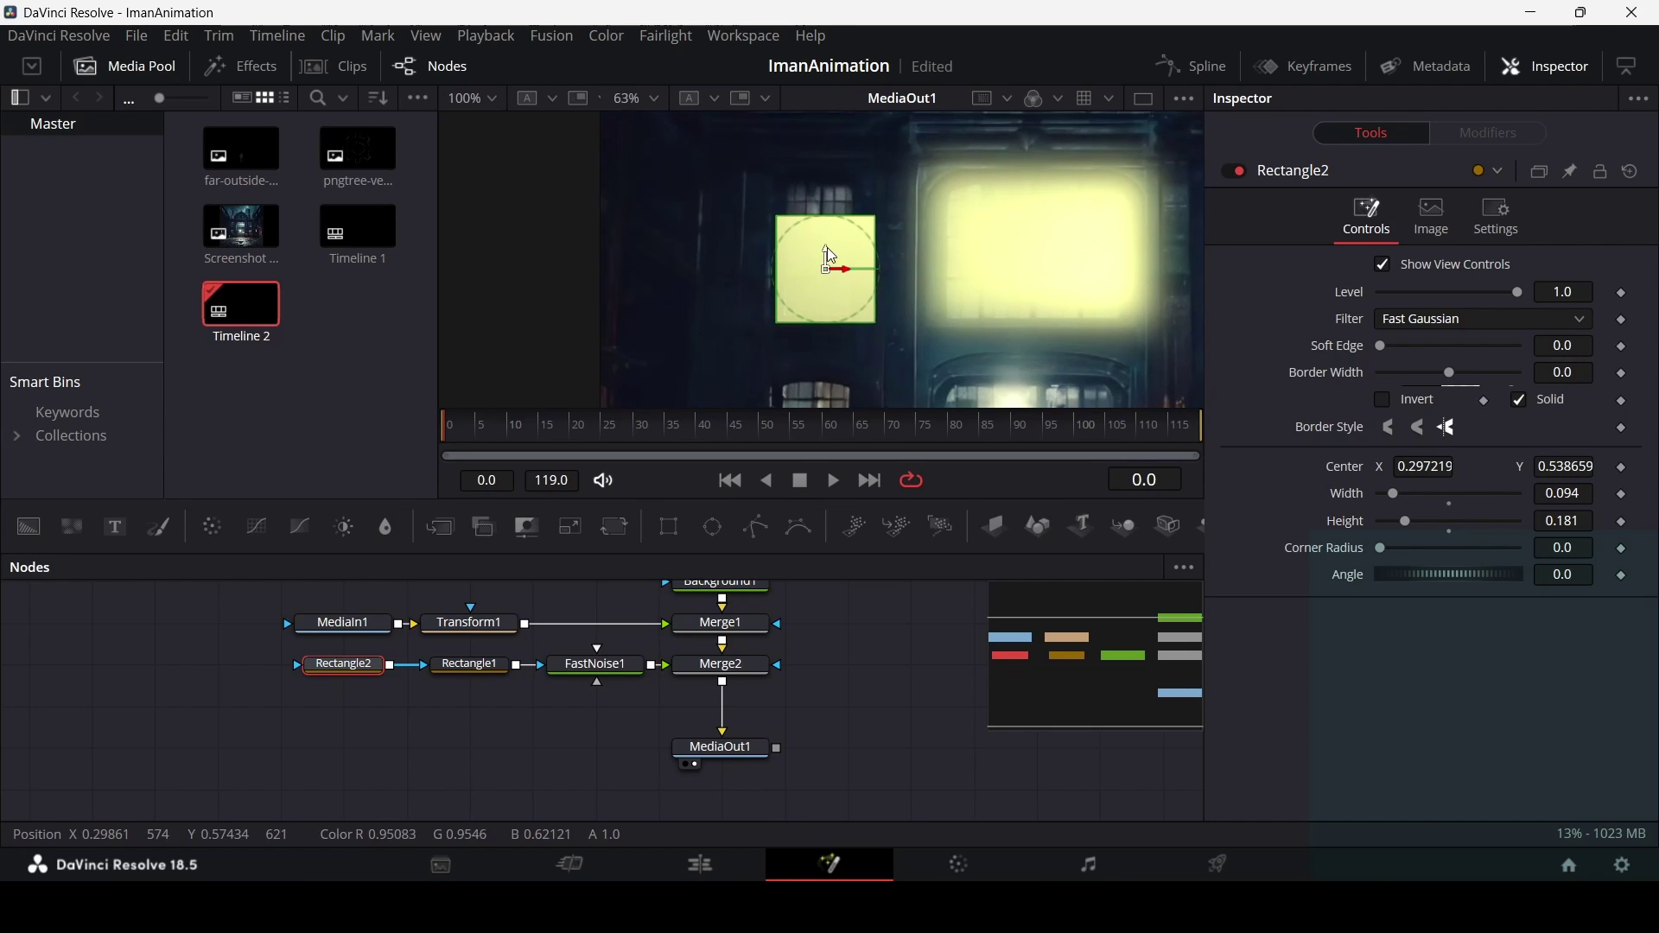
{"action": "scroll", "coordinate": [808, 242], "scroll_direction": "up", "scroll_amount": 2}
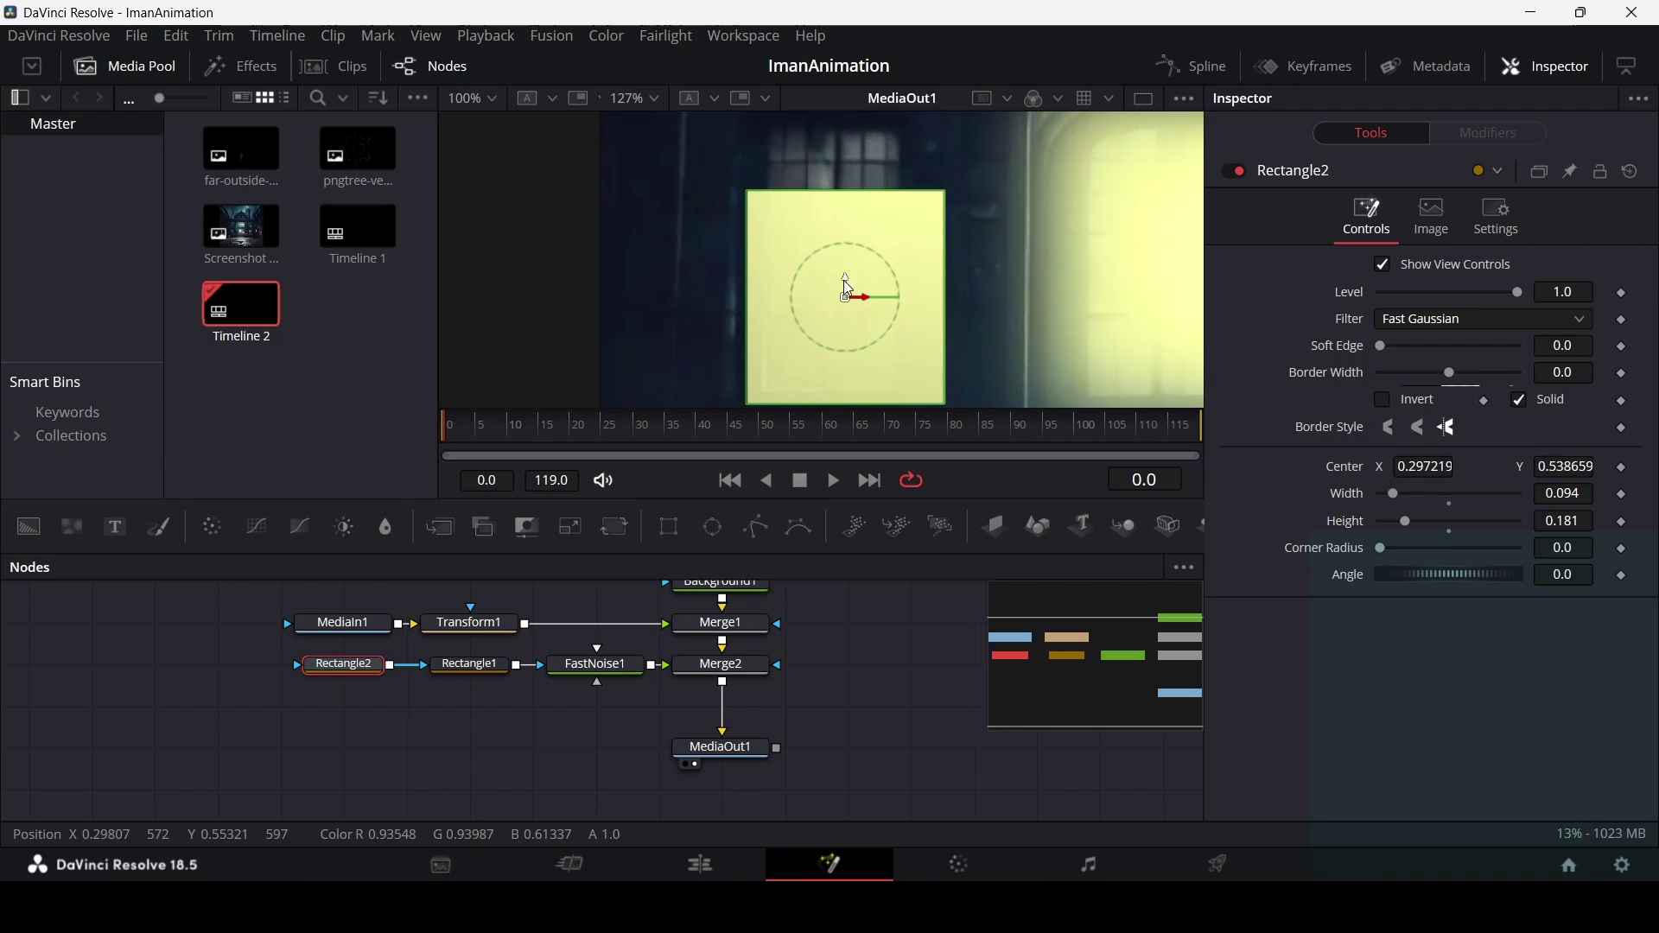
Refine Rectangle2 to about 0.071 × 0.197 with soft edge 0.0315, then add Rectangle3.
{"action": "mouse_move", "coordinate": [844, 285]}
{"action": "left_mouse_down"}
{"action": "mouse_move", "coordinate": [844, 233]}
{"action": "mouse_move", "coordinate": [841, 259]}
{"action": "left_mouse_up"}
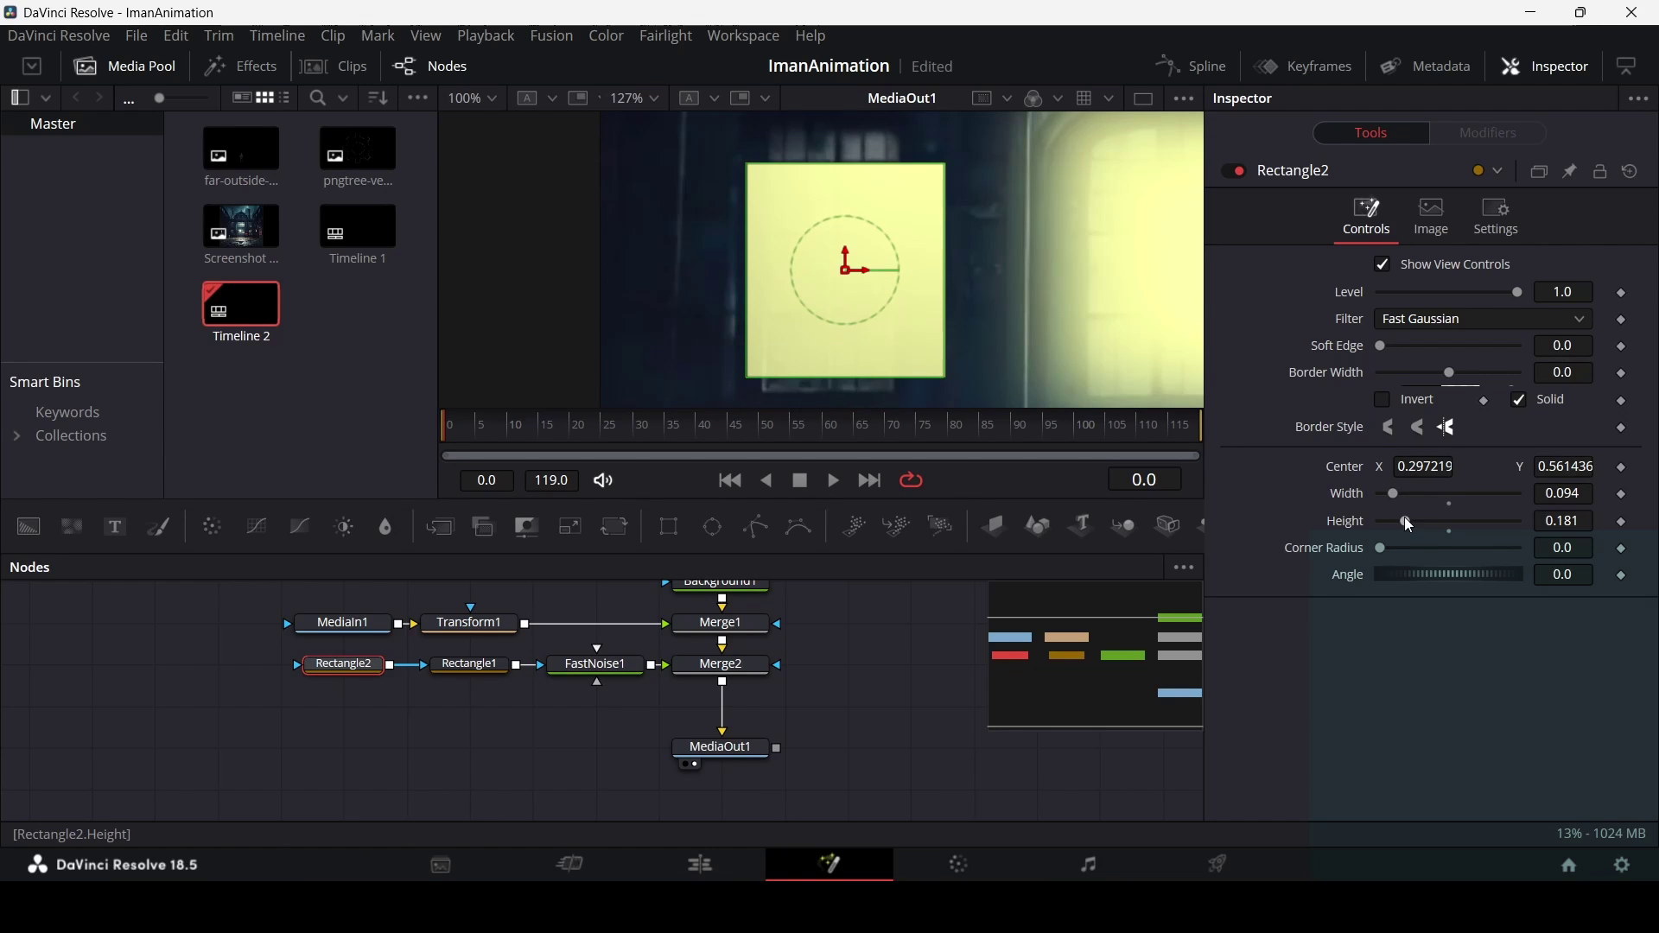
{"action": "left_click_drag", "start_coordinate": [1405, 523], "coordinate": [1414, 523]}
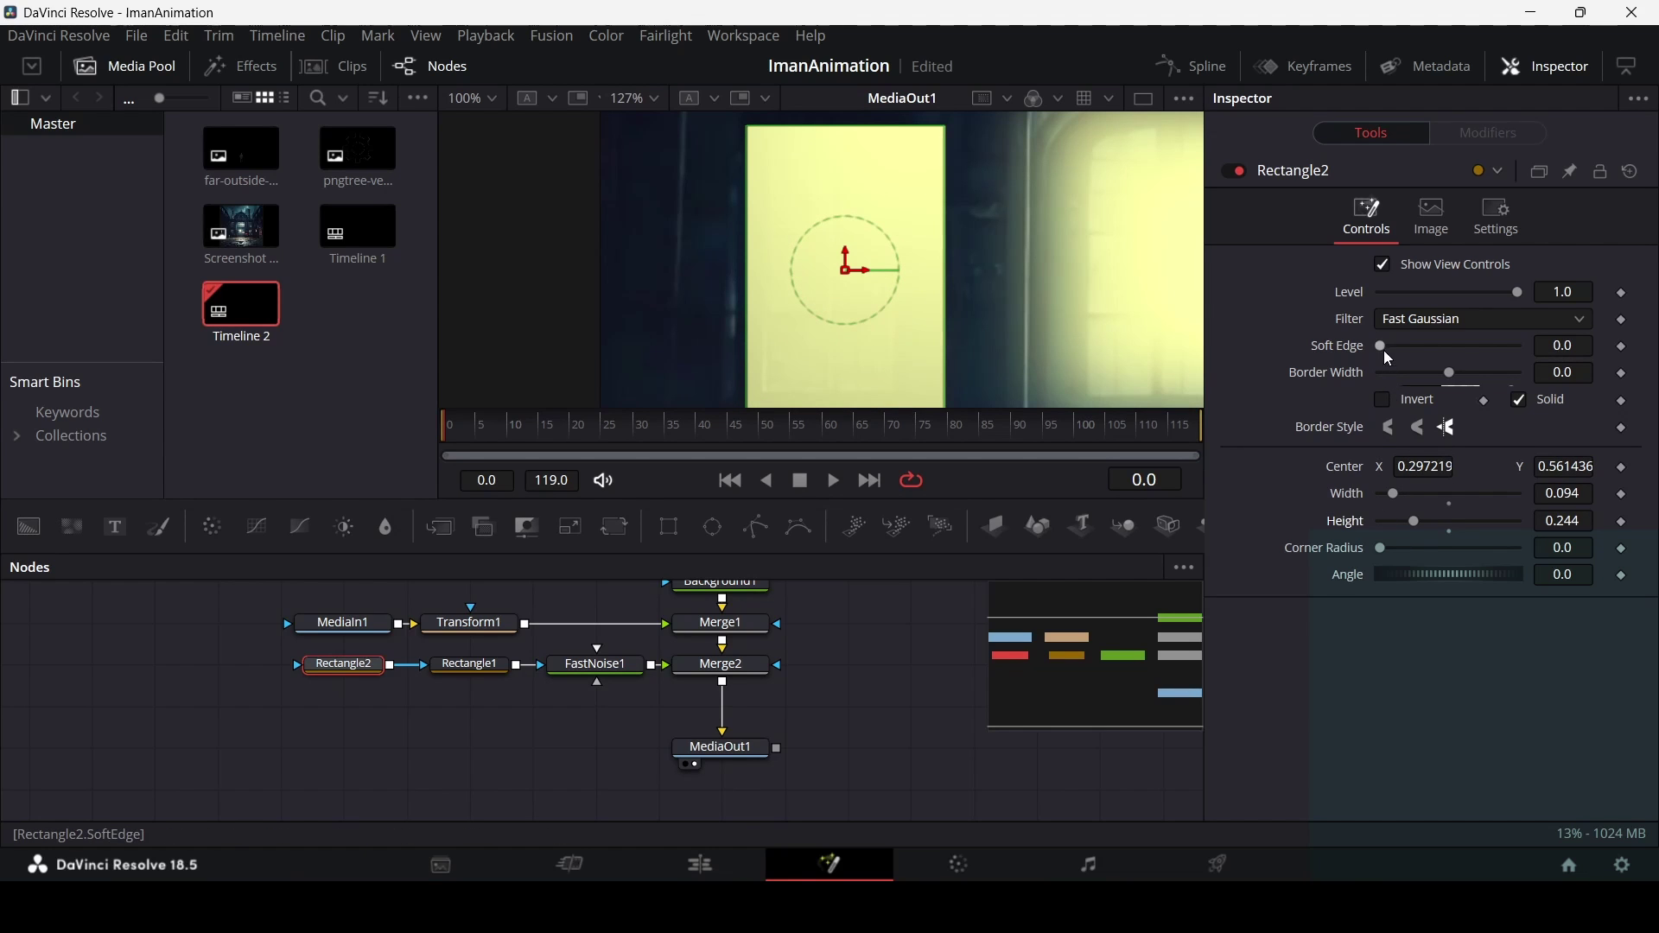
{"action": "left_click_drag", "start_coordinate": [1381, 347], "coordinate": [1404, 346]}
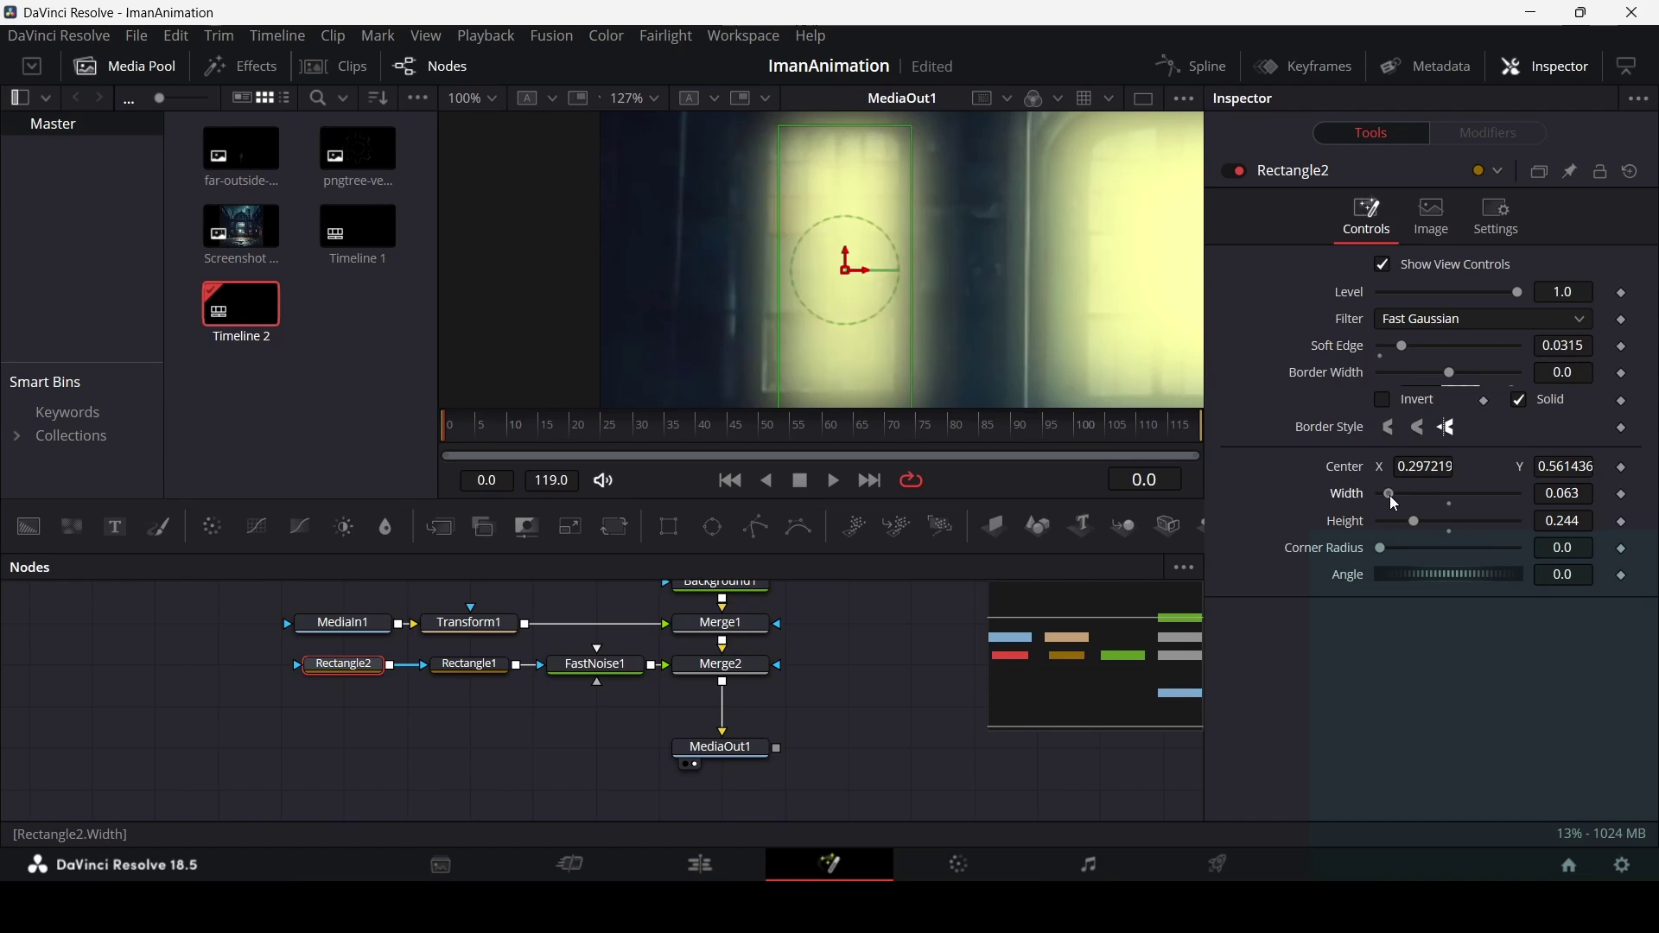
{"action": "left_click_drag", "start_coordinate": [1390, 495], "coordinate": [1407, 521]}
{"action": "left_click_drag", "start_coordinate": [869, 267], "coordinate": [856, 273]}
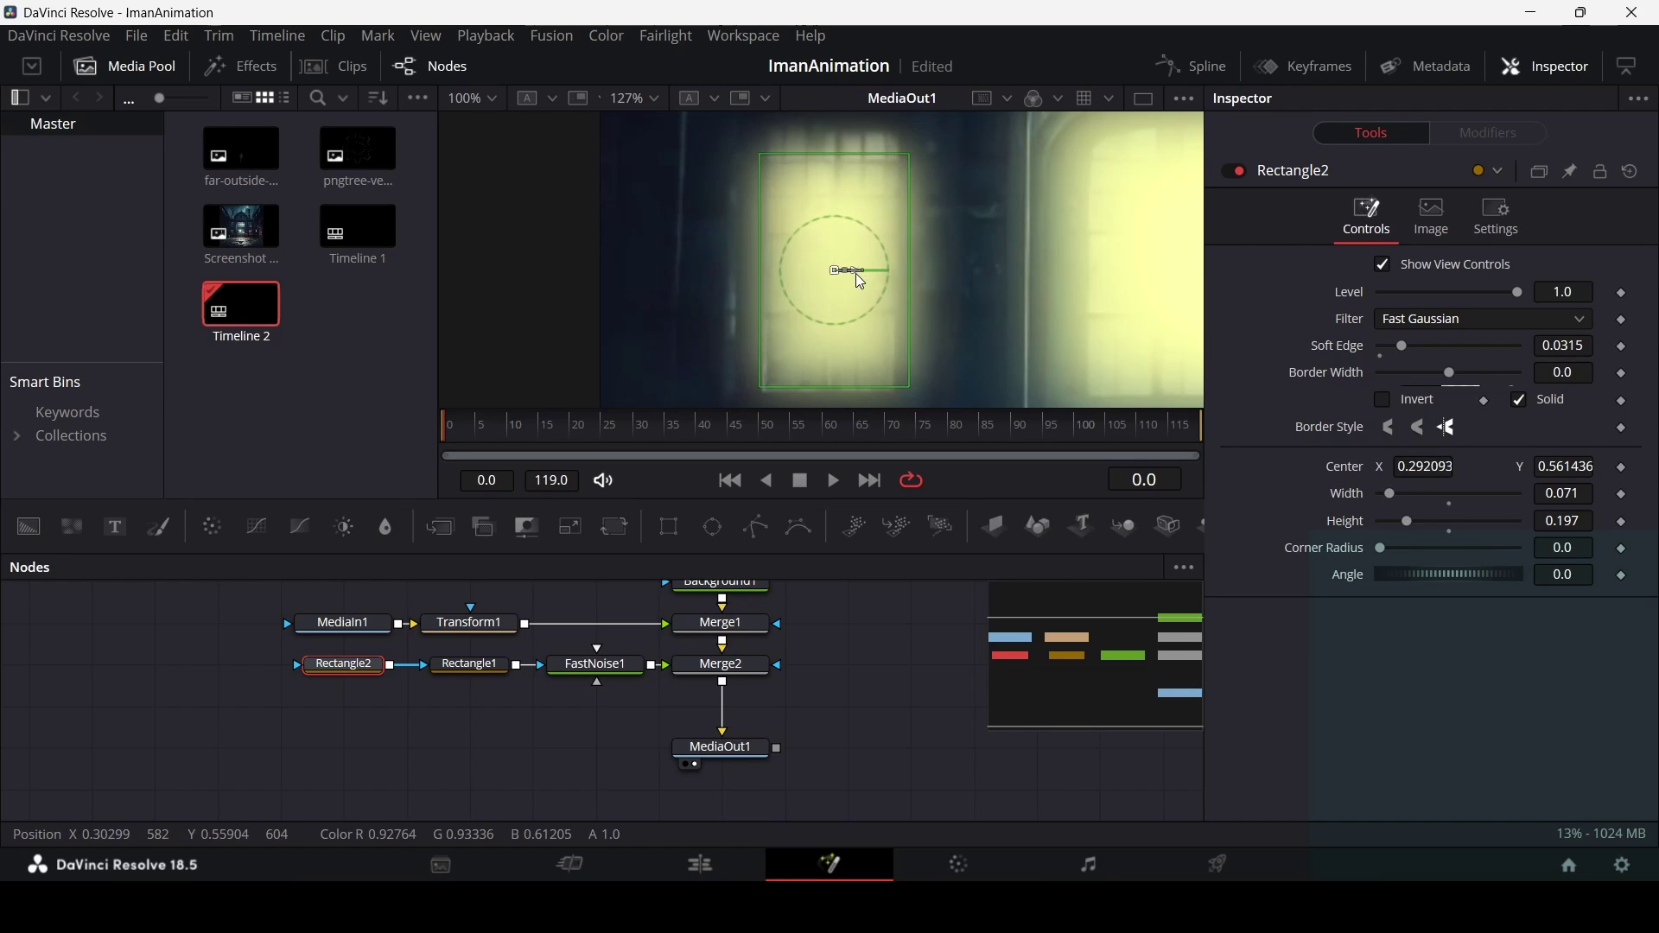
{"action": "scroll", "coordinate": [853, 273], "scroll_direction": "down", "scroll_amount": 2}
{"action": "scroll", "coordinate": [870, 278], "scroll_direction": "down", "scroll_amount": 2}
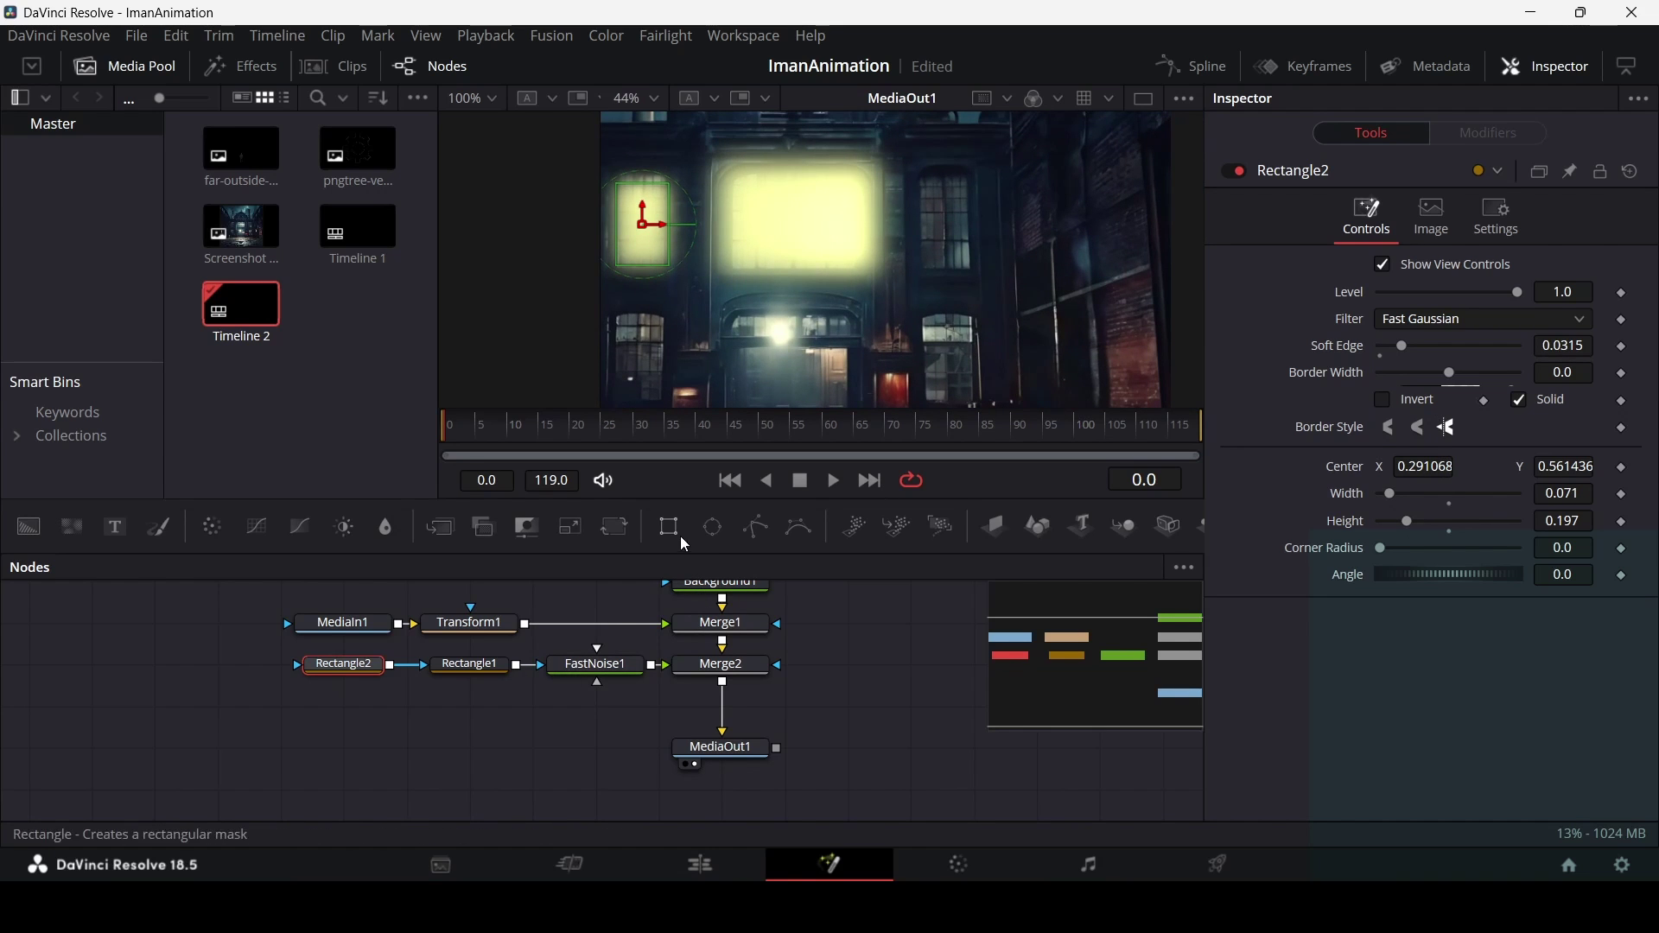
{"action": "left_click_drag", "start_coordinate": [669, 526], "coordinate": [349, 672]}
Chain Rectangle3 into Rectangle2, then size, soften and place it over the upper-right window.
{"action": "left_click_drag", "start_coordinate": [1448, 494], "coordinate": [1410, 522]}
{"action": "left_click_drag", "start_coordinate": [817, 250], "coordinate": [947, 226]}
{"action": "scroll", "coordinate": [946, 225], "scroll_direction": "up", "scroll_amount": 2}
{"action": "left_click_drag", "start_coordinate": [1395, 493], "coordinate": [1391, 496]}
{"action": "left_click_drag", "start_coordinate": [1411, 521], "coordinate": [1404, 526]}
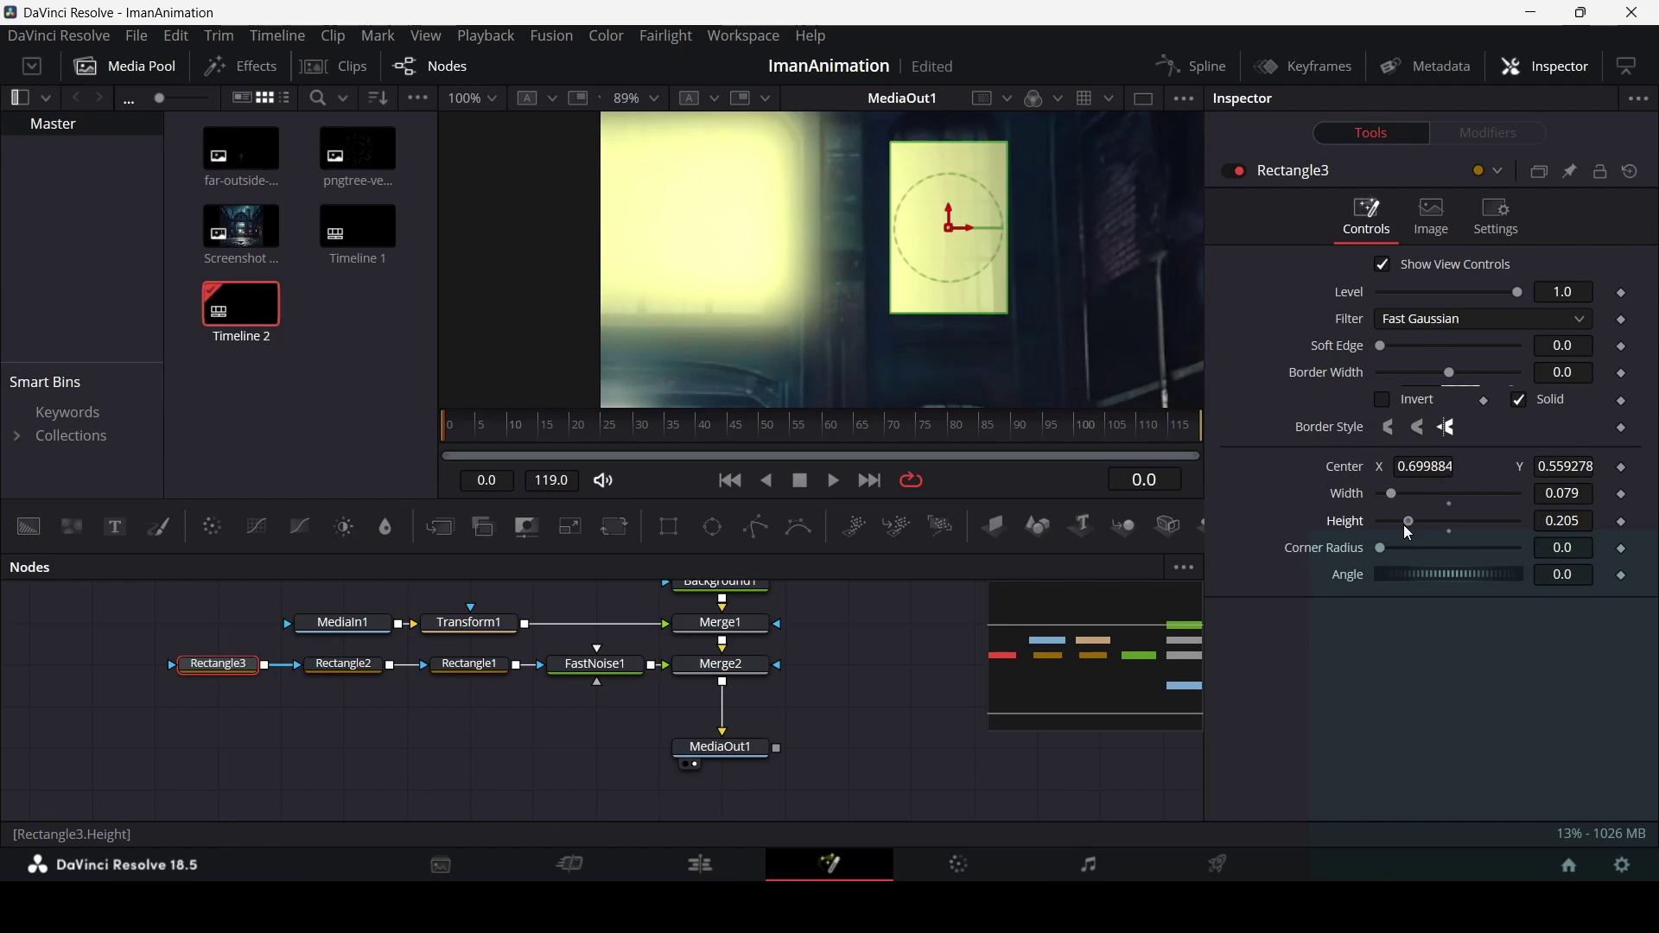
{"action": "left_click_drag", "start_coordinate": [1380, 346], "coordinate": [1397, 348]}
{"action": "left_click_drag", "start_coordinate": [1562, 494], "coordinate": [1543, 494]}
{"action": "left_click_drag", "start_coordinate": [1562, 521], "coordinate": [1547, 521]}
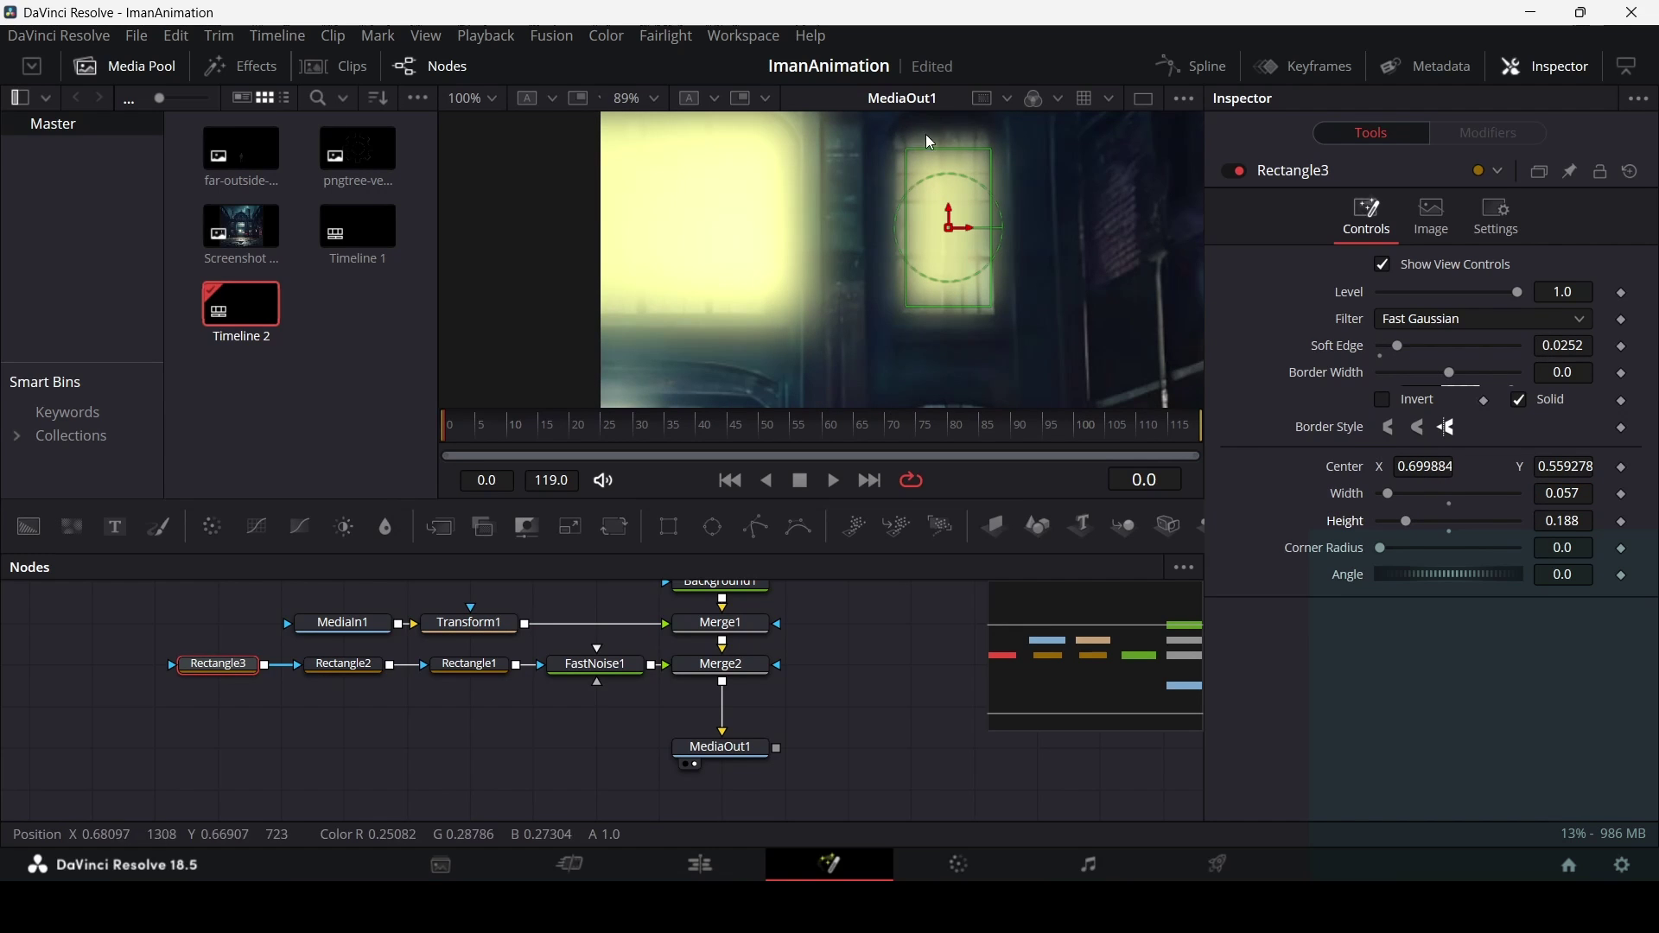
Hide the mask overlay and pan the node graph to review the glowing windows and mask chain.
{"action": "left_click", "coordinate": [873, 638]}
{"action": "scroll", "coordinate": [935, 257], "scroll_direction": "down", "scroll_amount": 2}
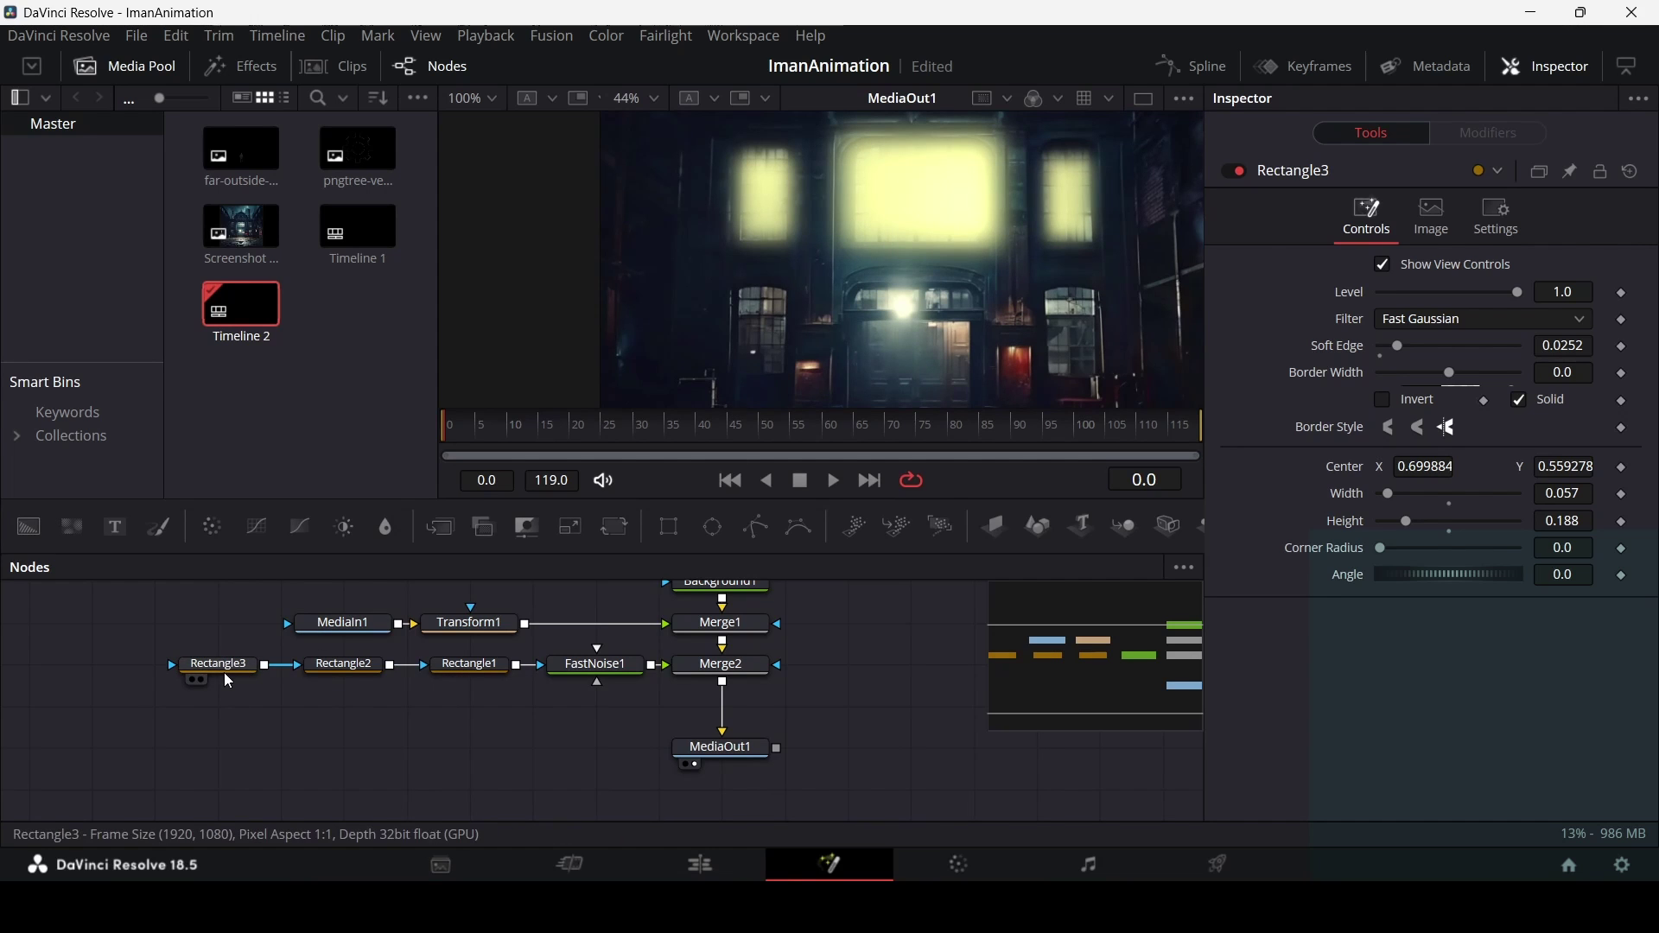
{"action": "left_click_drag", "start_coordinate": [415, 694], "coordinate": [671, 699]}
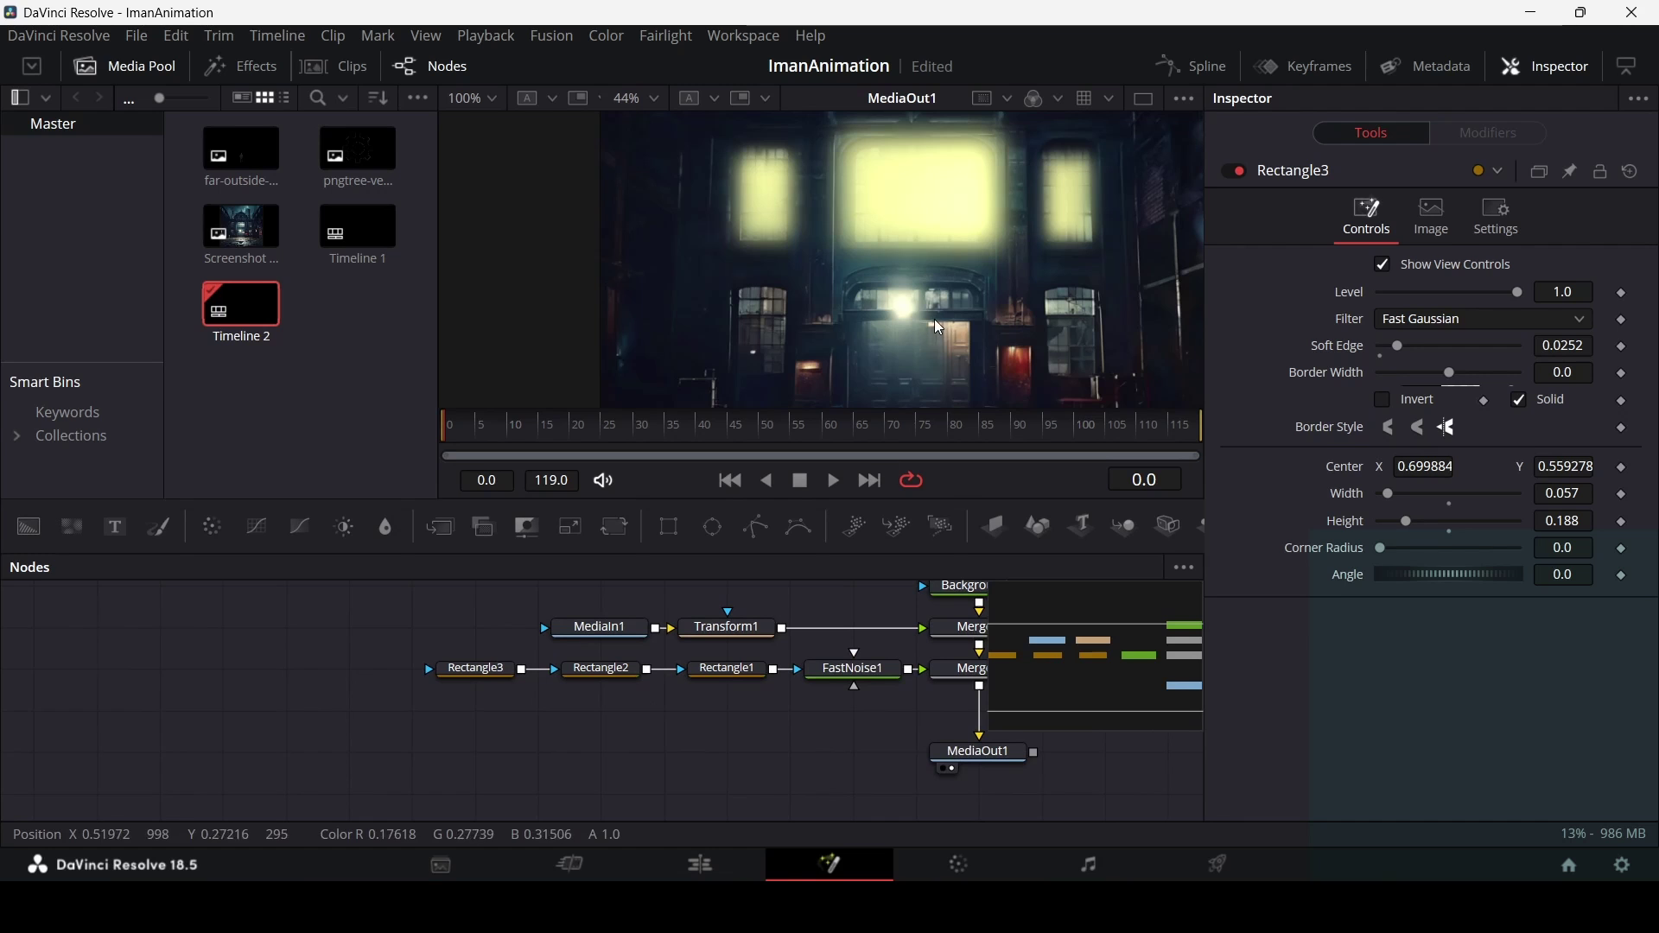
{"action": "scroll", "coordinate": [934, 319], "scroll_direction": "down", "scroll_amount": 1}
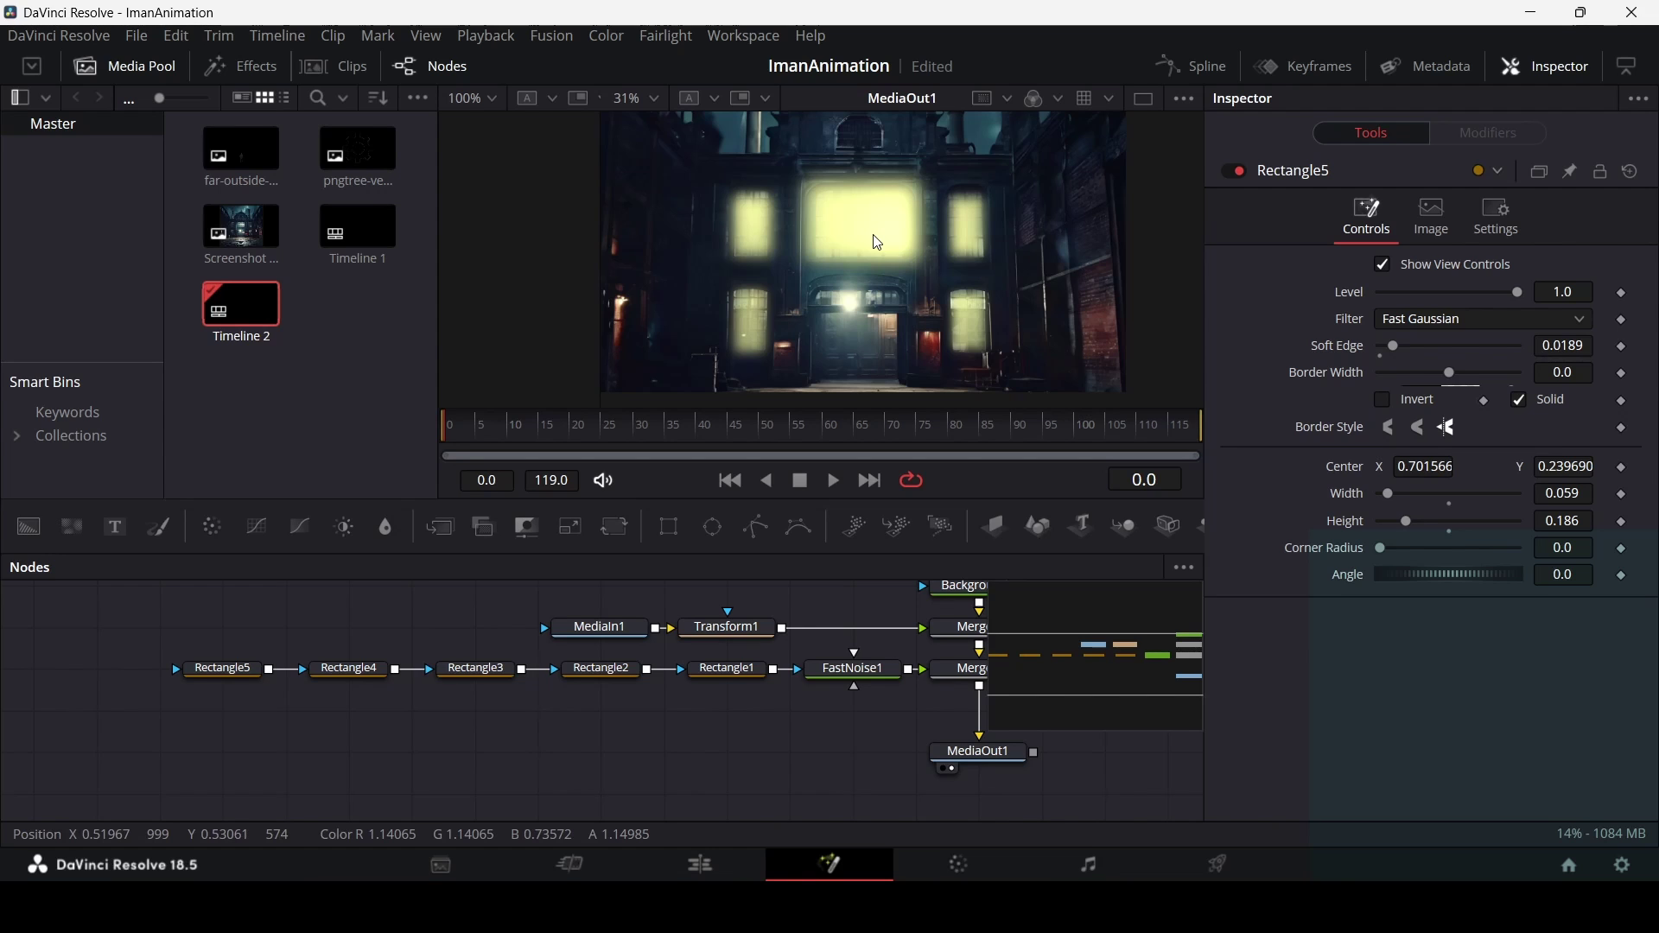
Attach a Shake modifier to FastNoise1's Brightness and set its Smoothness to 1.
{"action": "left_click", "coordinate": [853, 671]}
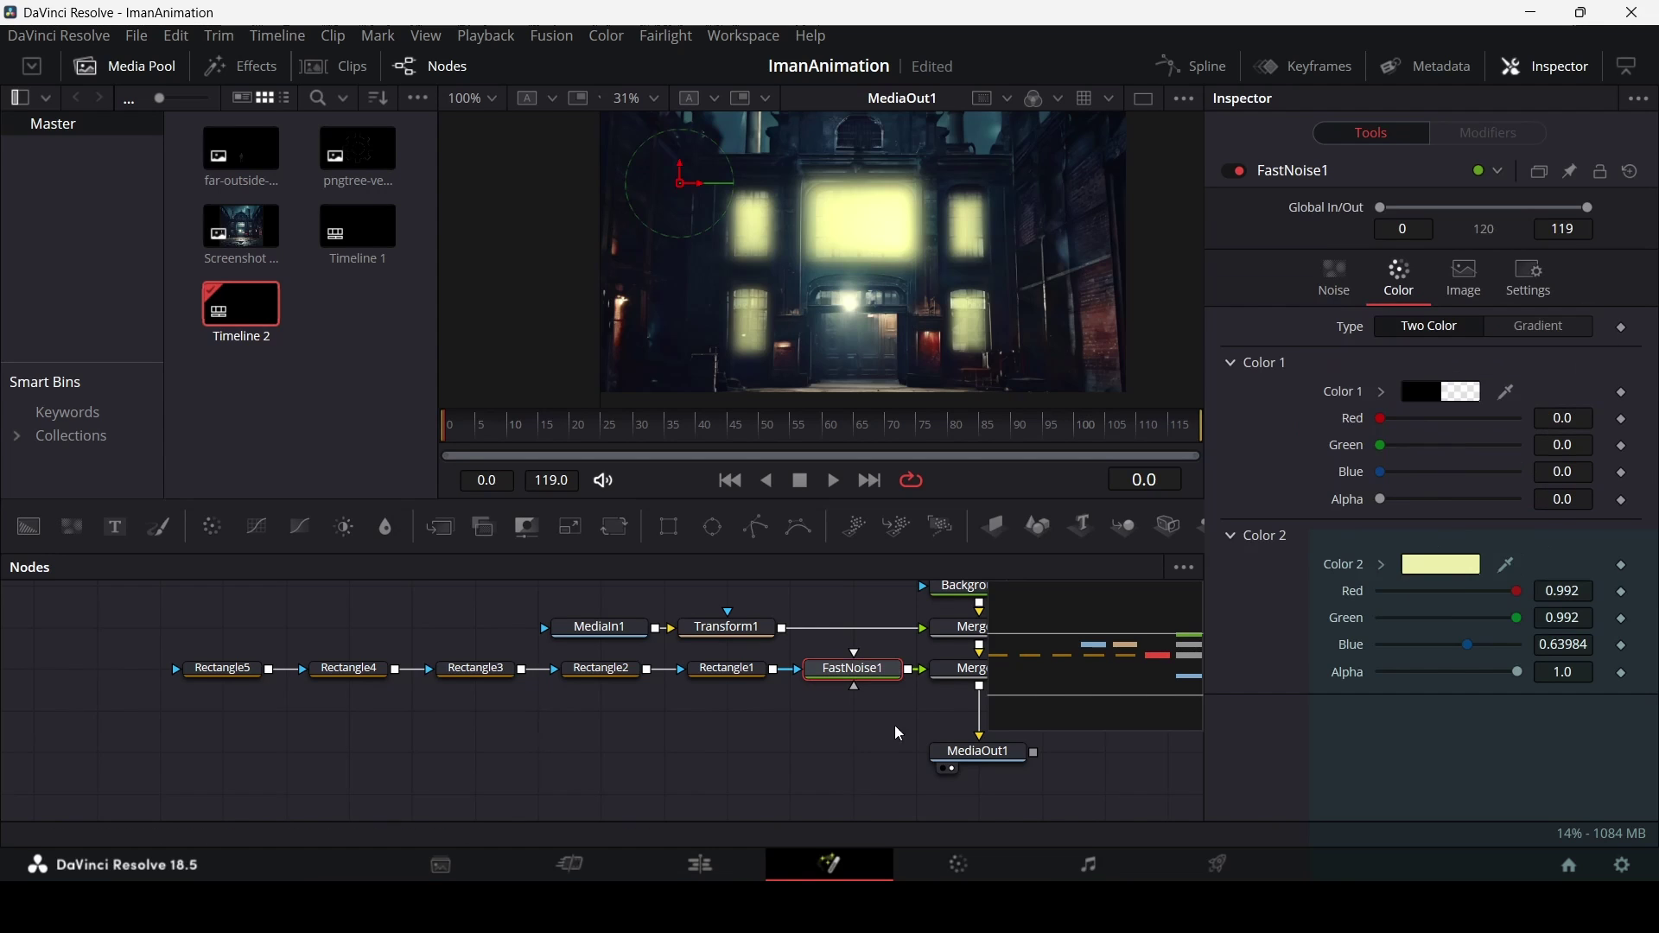
{"action": "left_click_drag", "start_coordinate": [892, 727], "coordinate": [702, 730]}
{"action": "left_click", "coordinate": [1341, 274]}
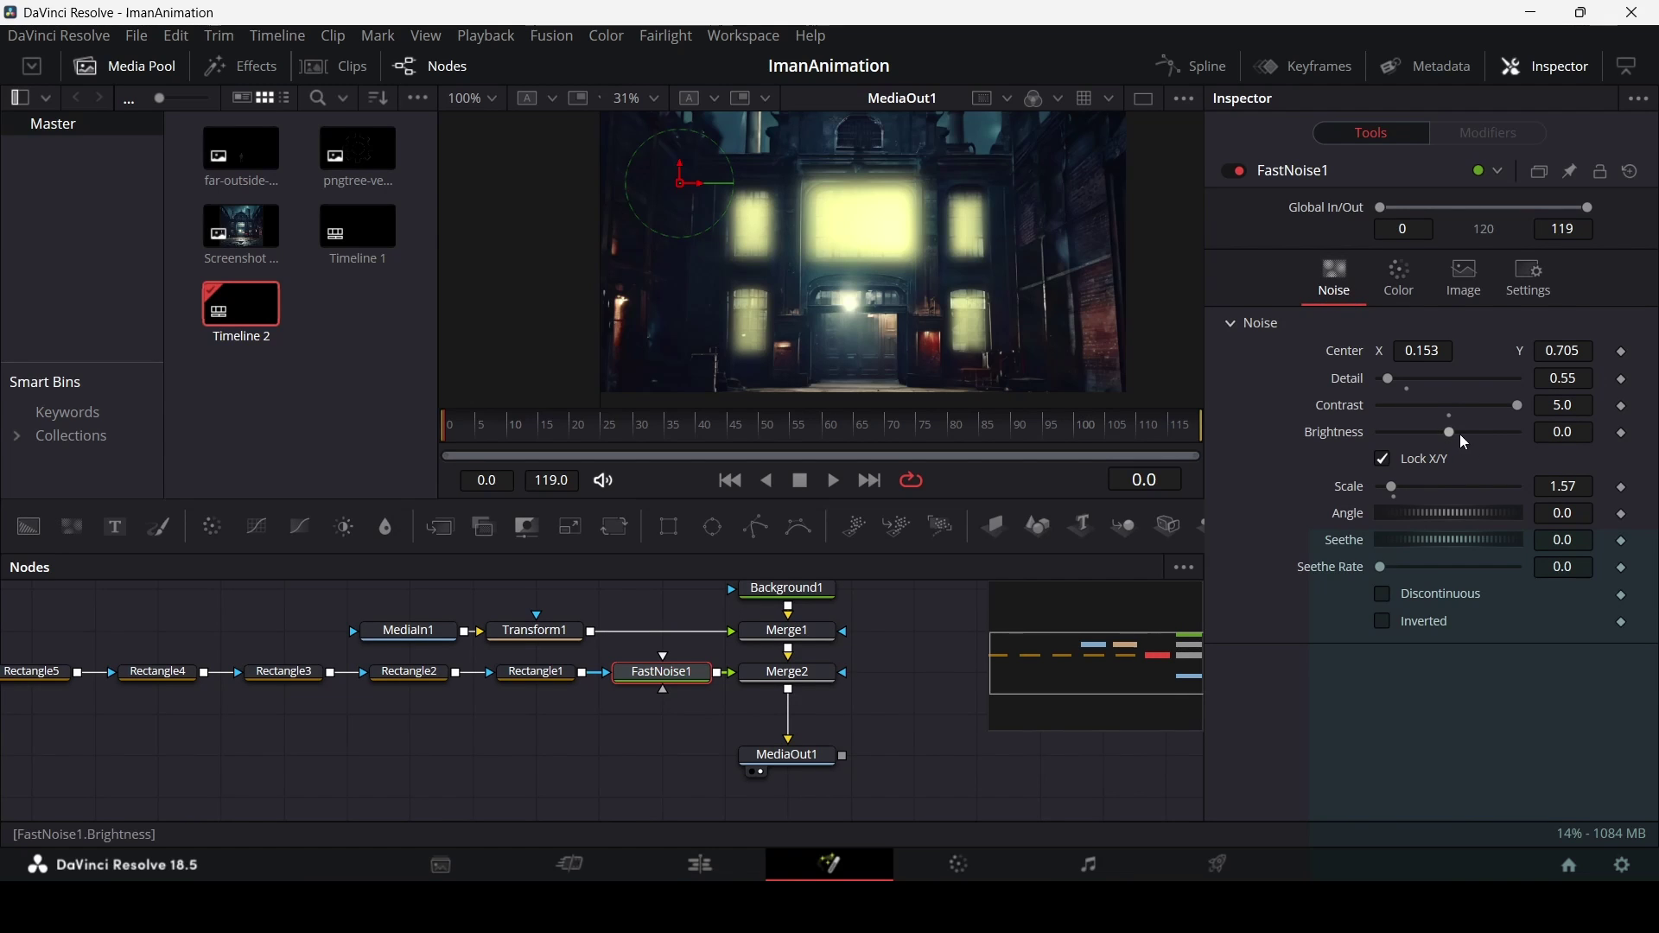
{"action": "right_click", "coordinate": [1622, 435]}
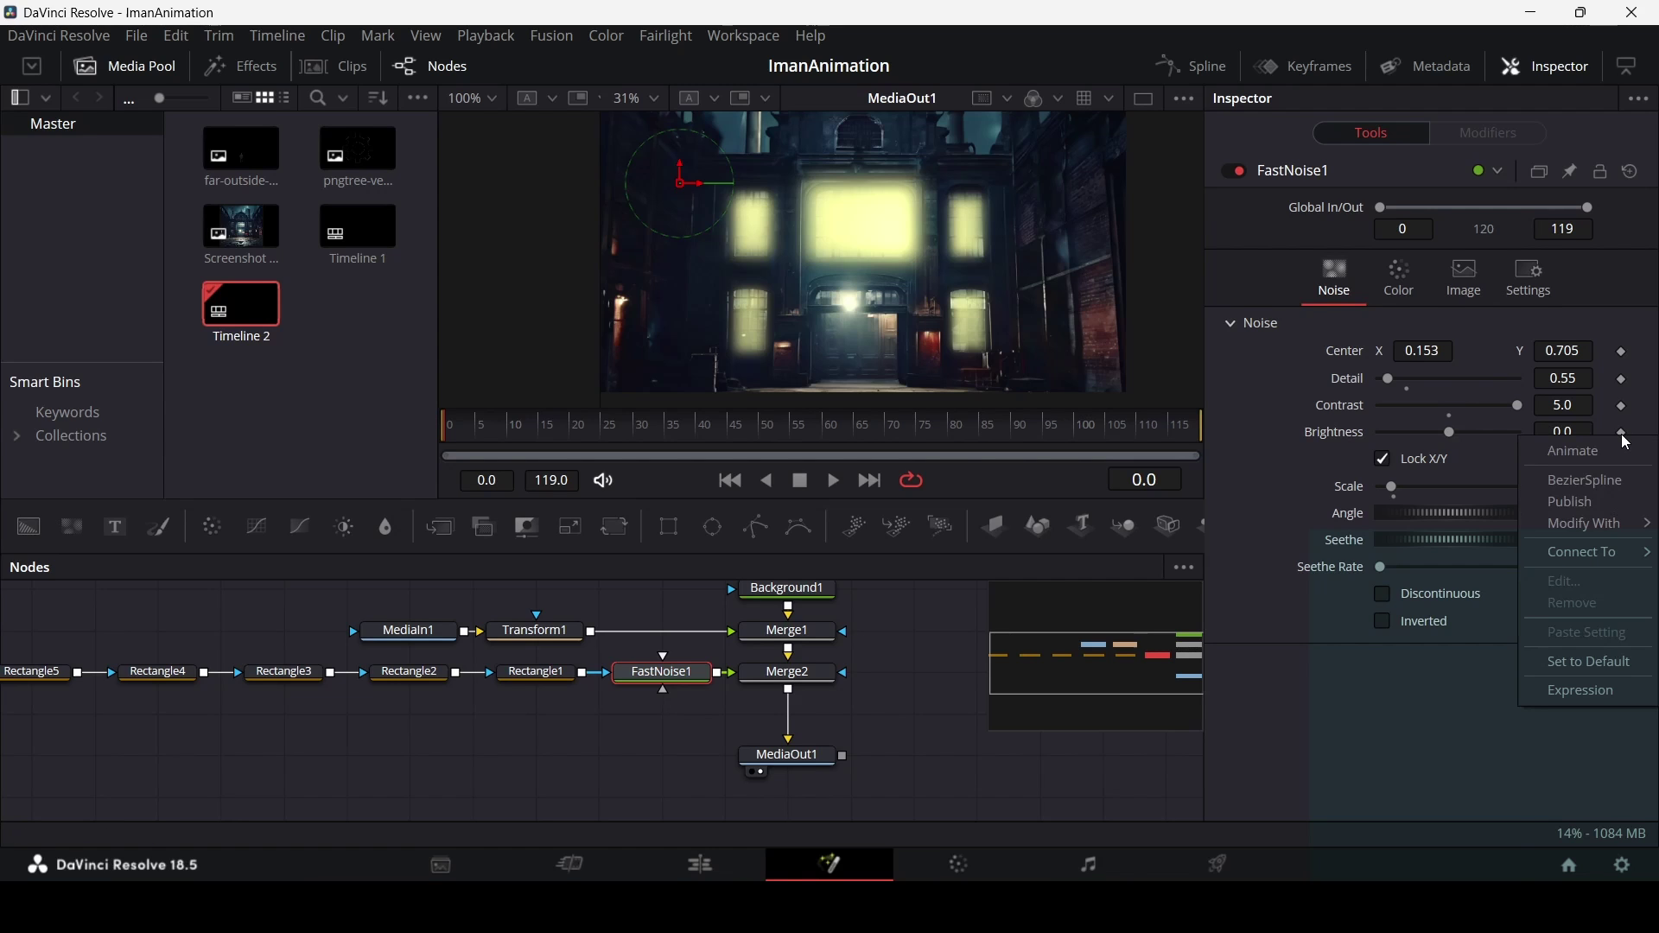
{"action": "mouse_move", "coordinate": [1617, 532]}
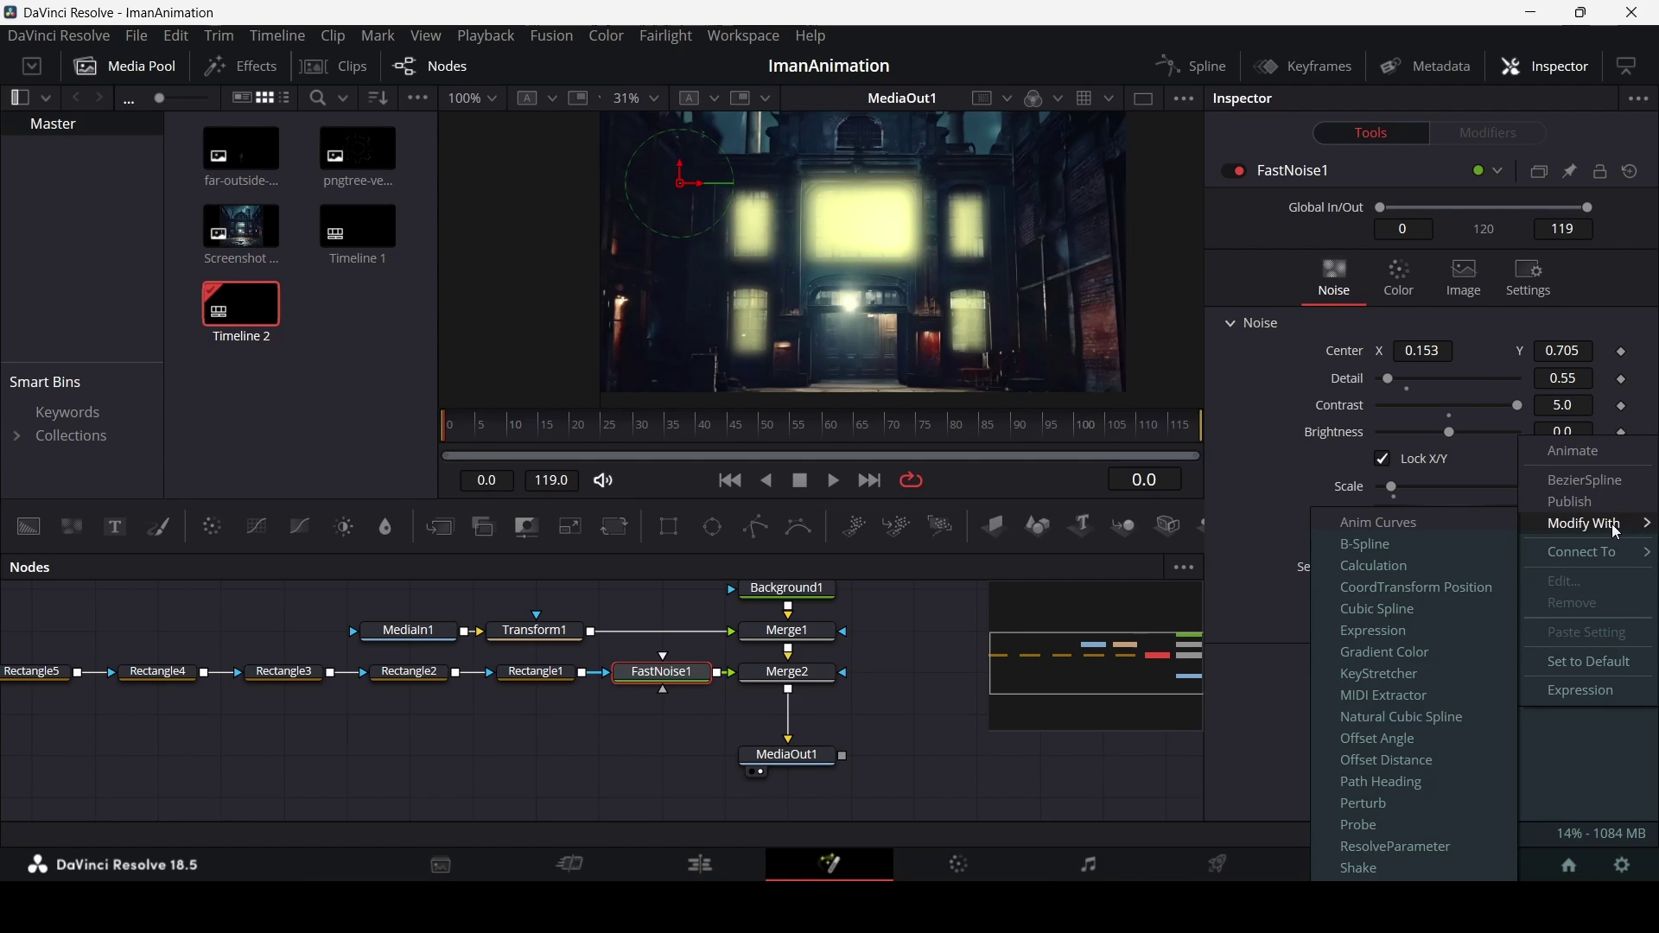
{"action": "left_click", "coordinate": [1395, 848]}
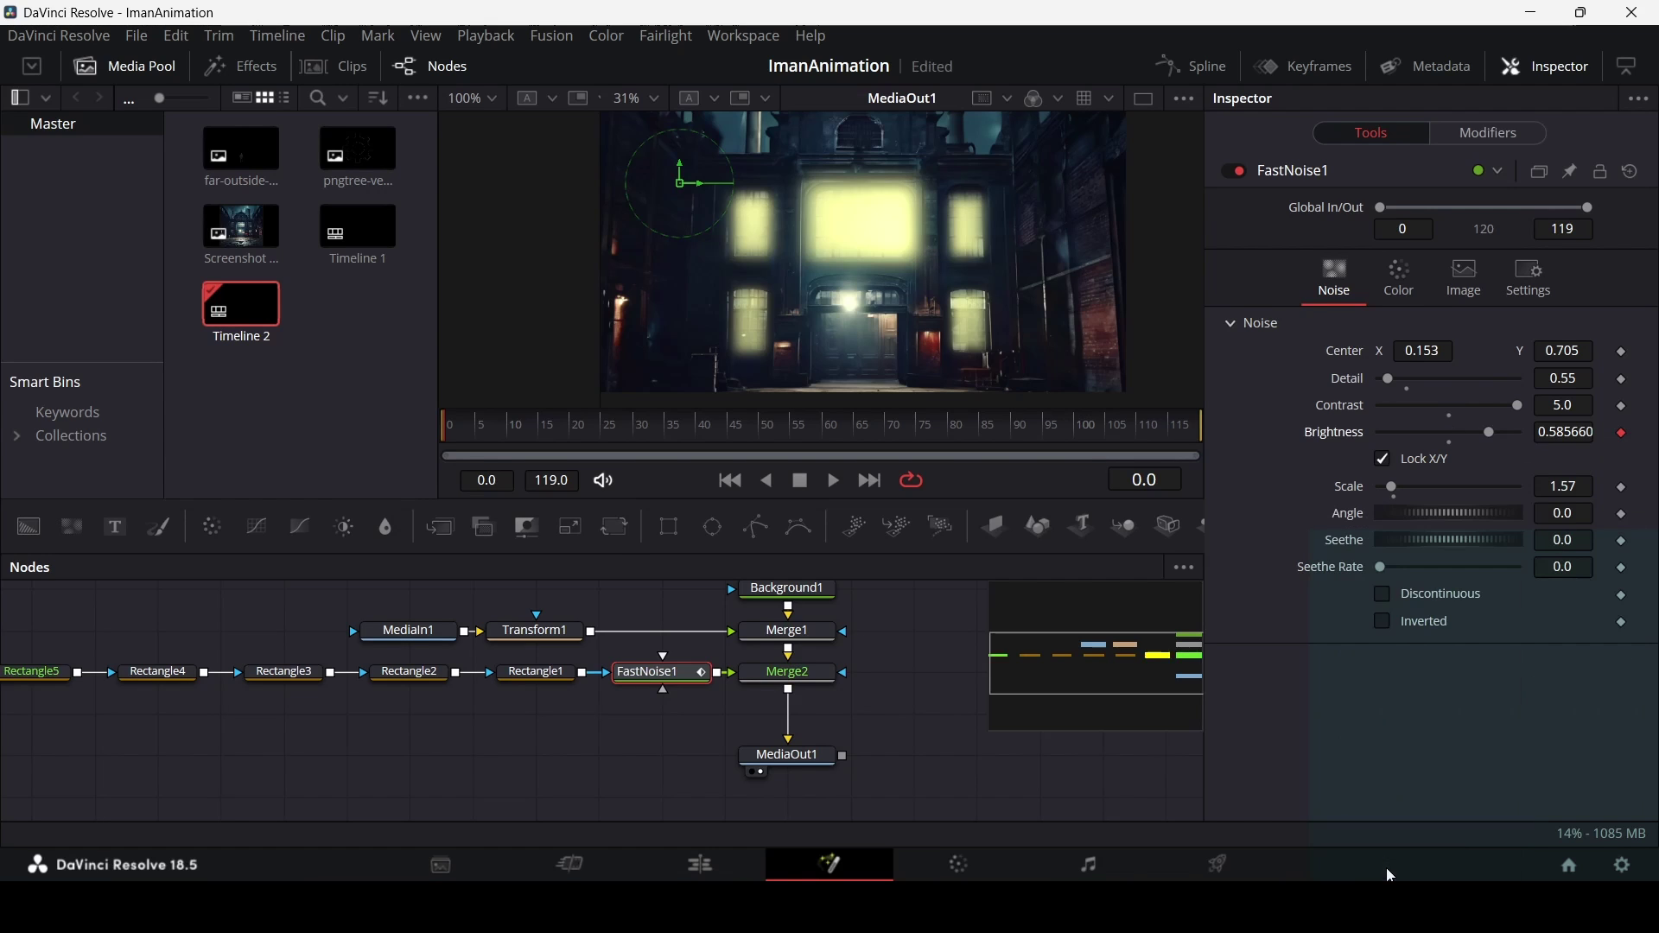
{"action": "left_click", "coordinate": [1494, 133]}
{"action": "left_click", "coordinate": [1562, 319]}
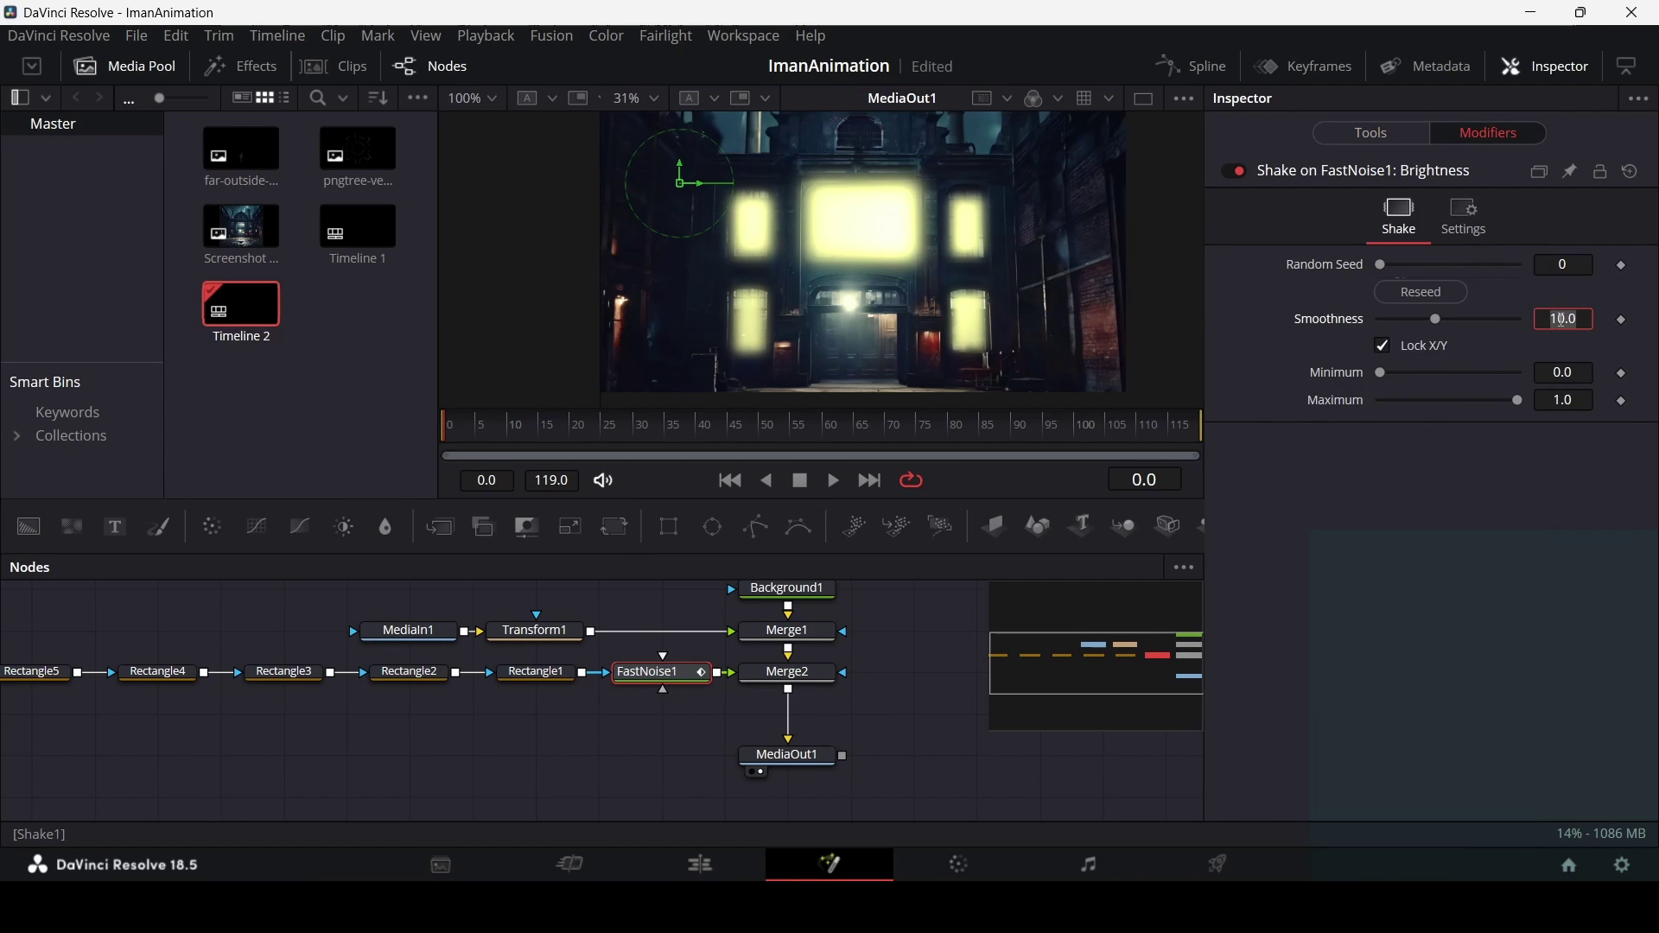
{"action": "type", "text": "1"}
{"action": "key", "text": "Tab"}
{"action": "left_click", "coordinate": [1514, 443]}
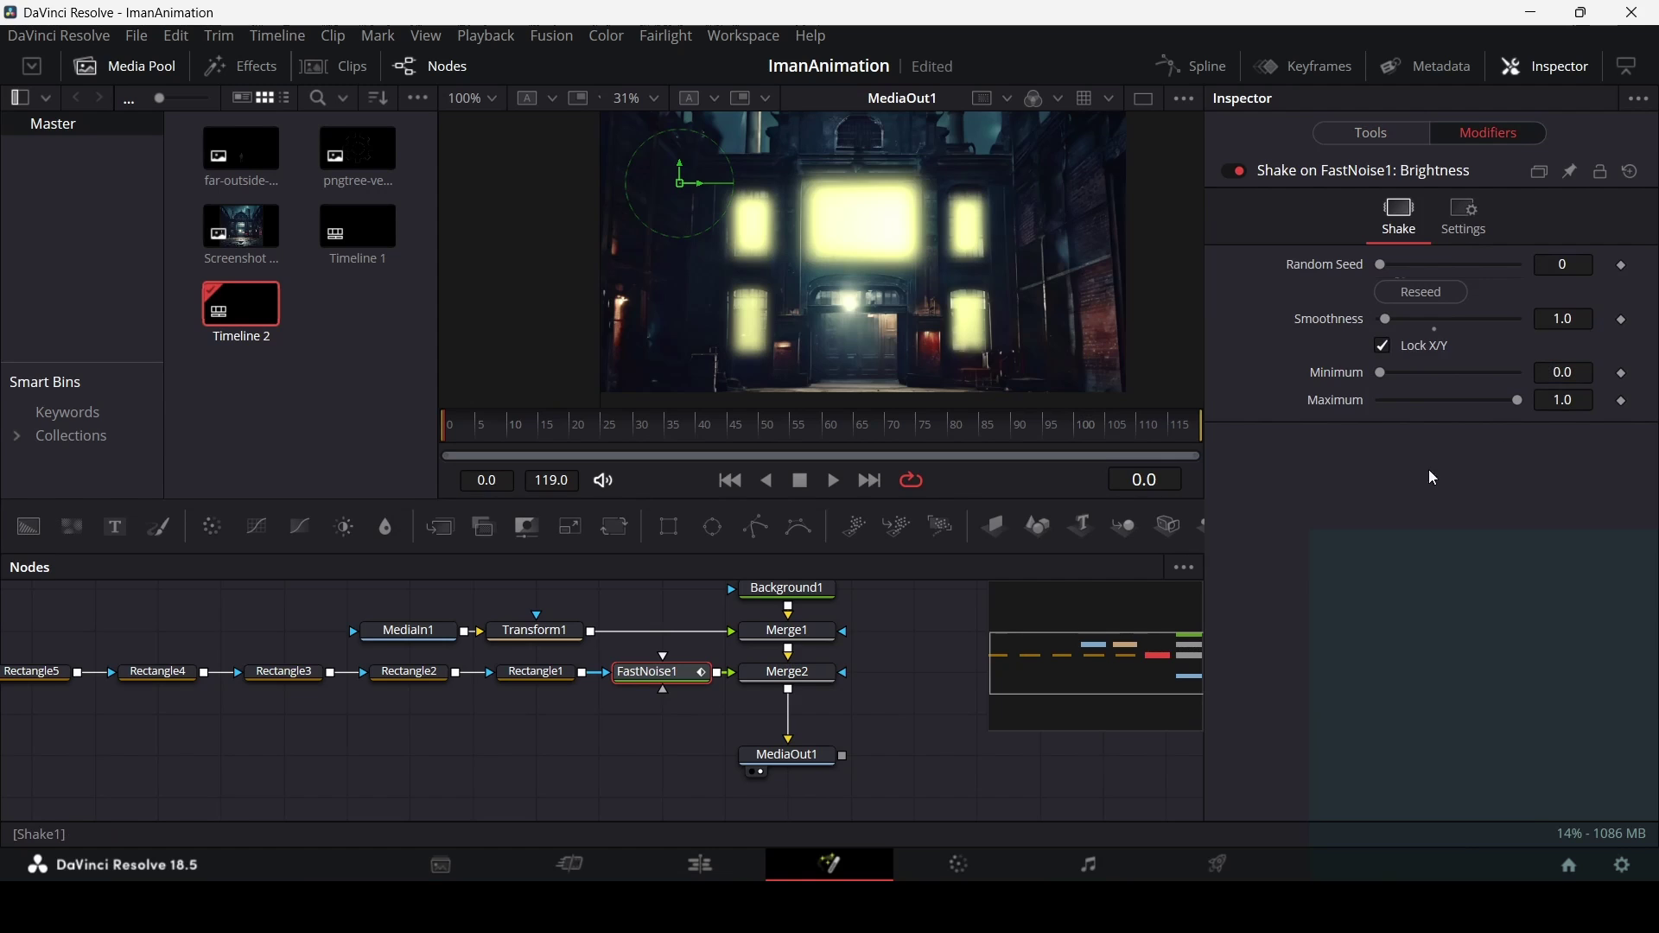
Raise the shake Minimum to 0.772 and play from the first frame to check the flicker.
{"action": "key", "text": "space"}
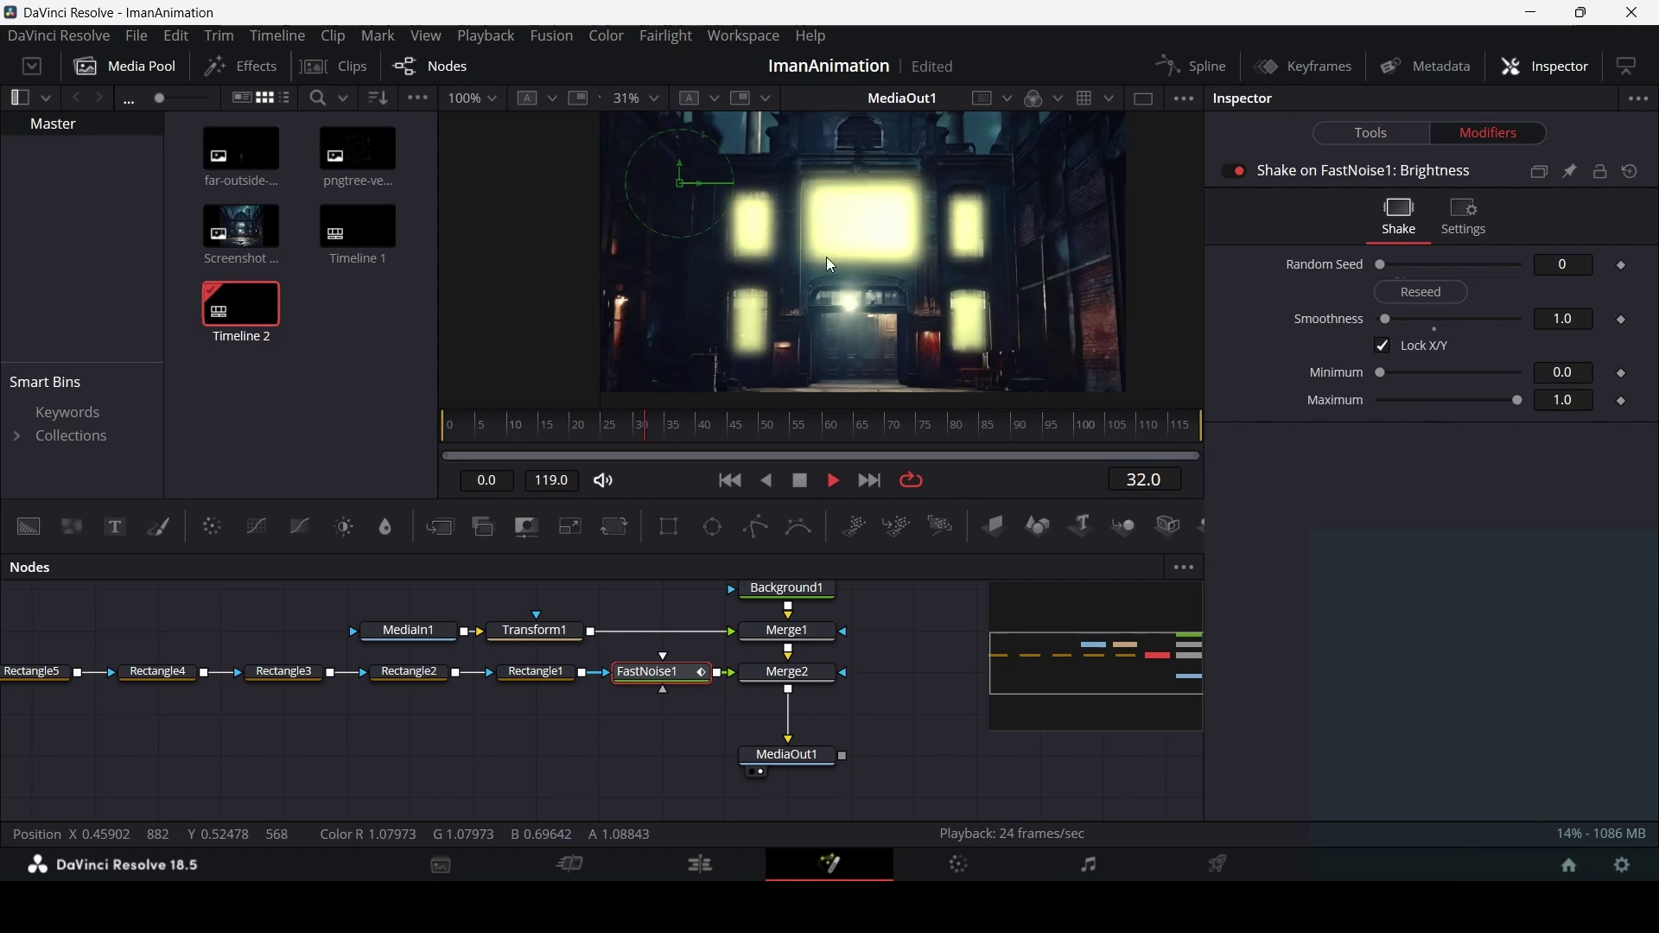
{"action": "key", "text": "space"}
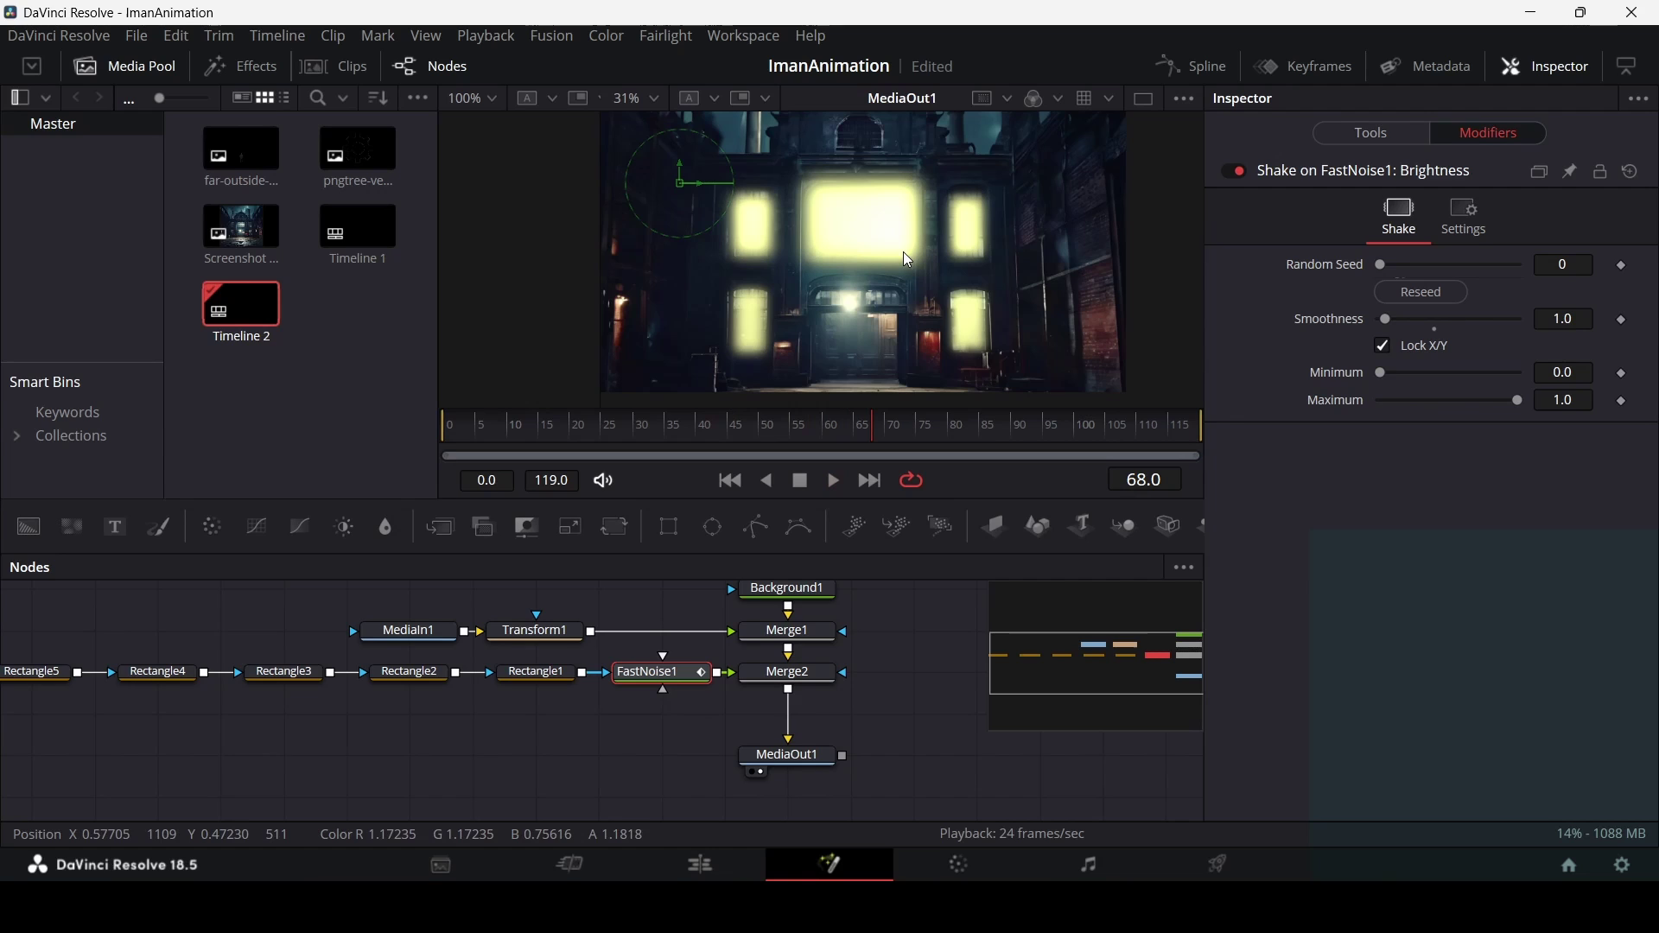
{"action": "left_click_drag", "start_coordinate": [1382, 372], "coordinate": [1486, 375]}
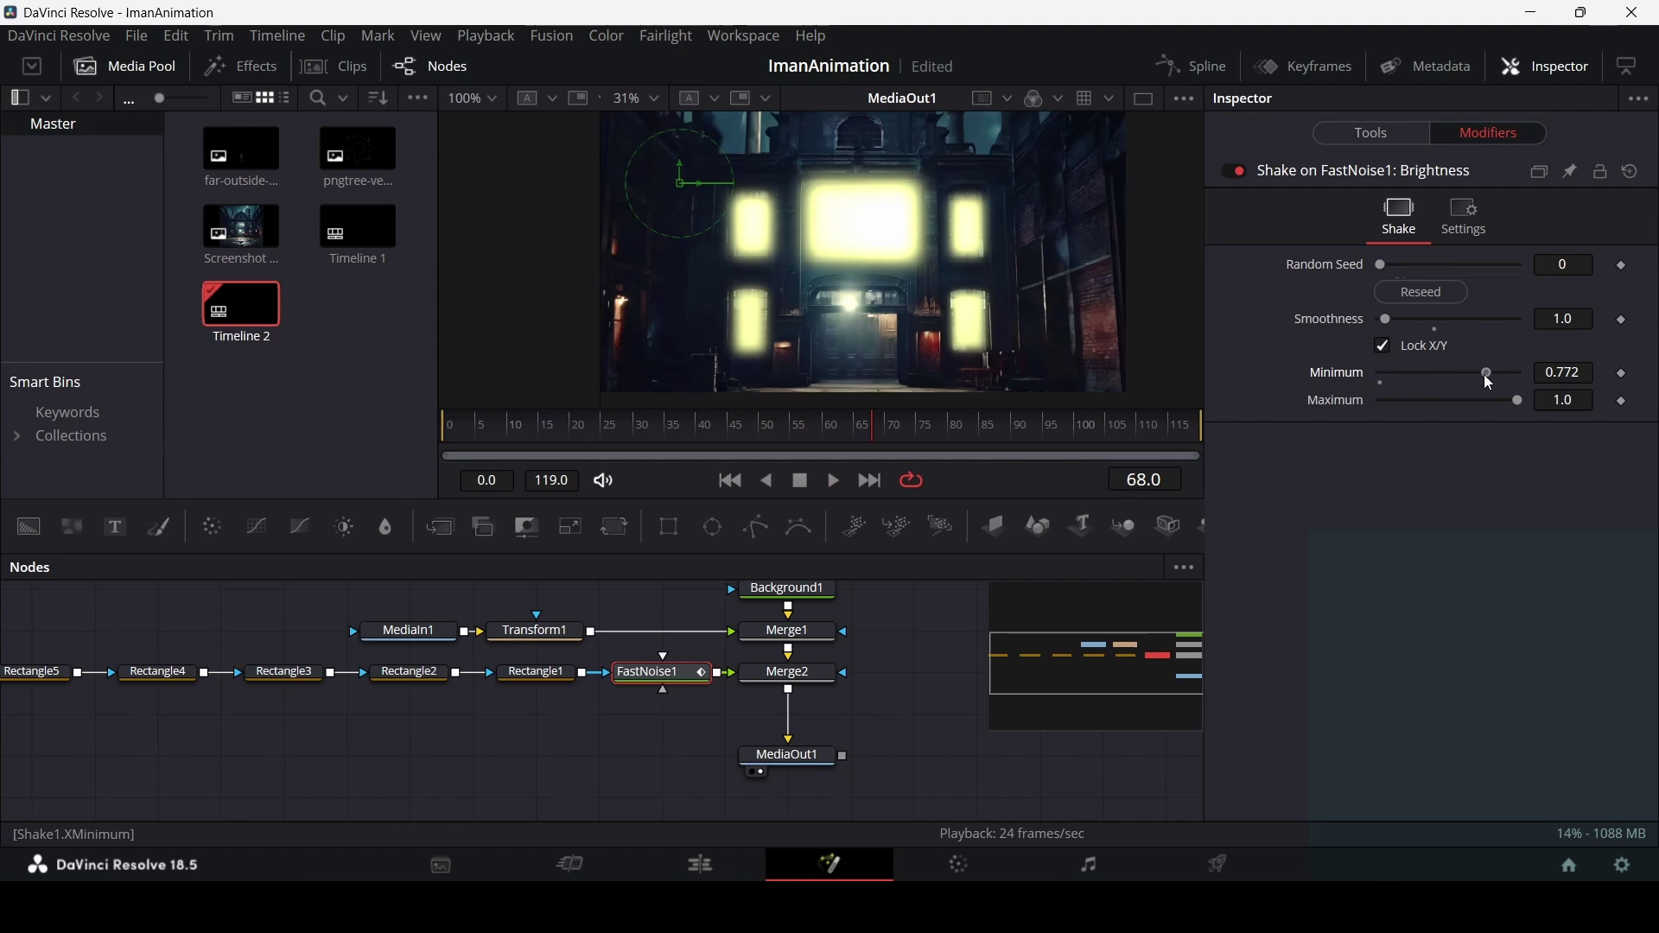
{"action": "left_click", "coordinate": [730, 480]}
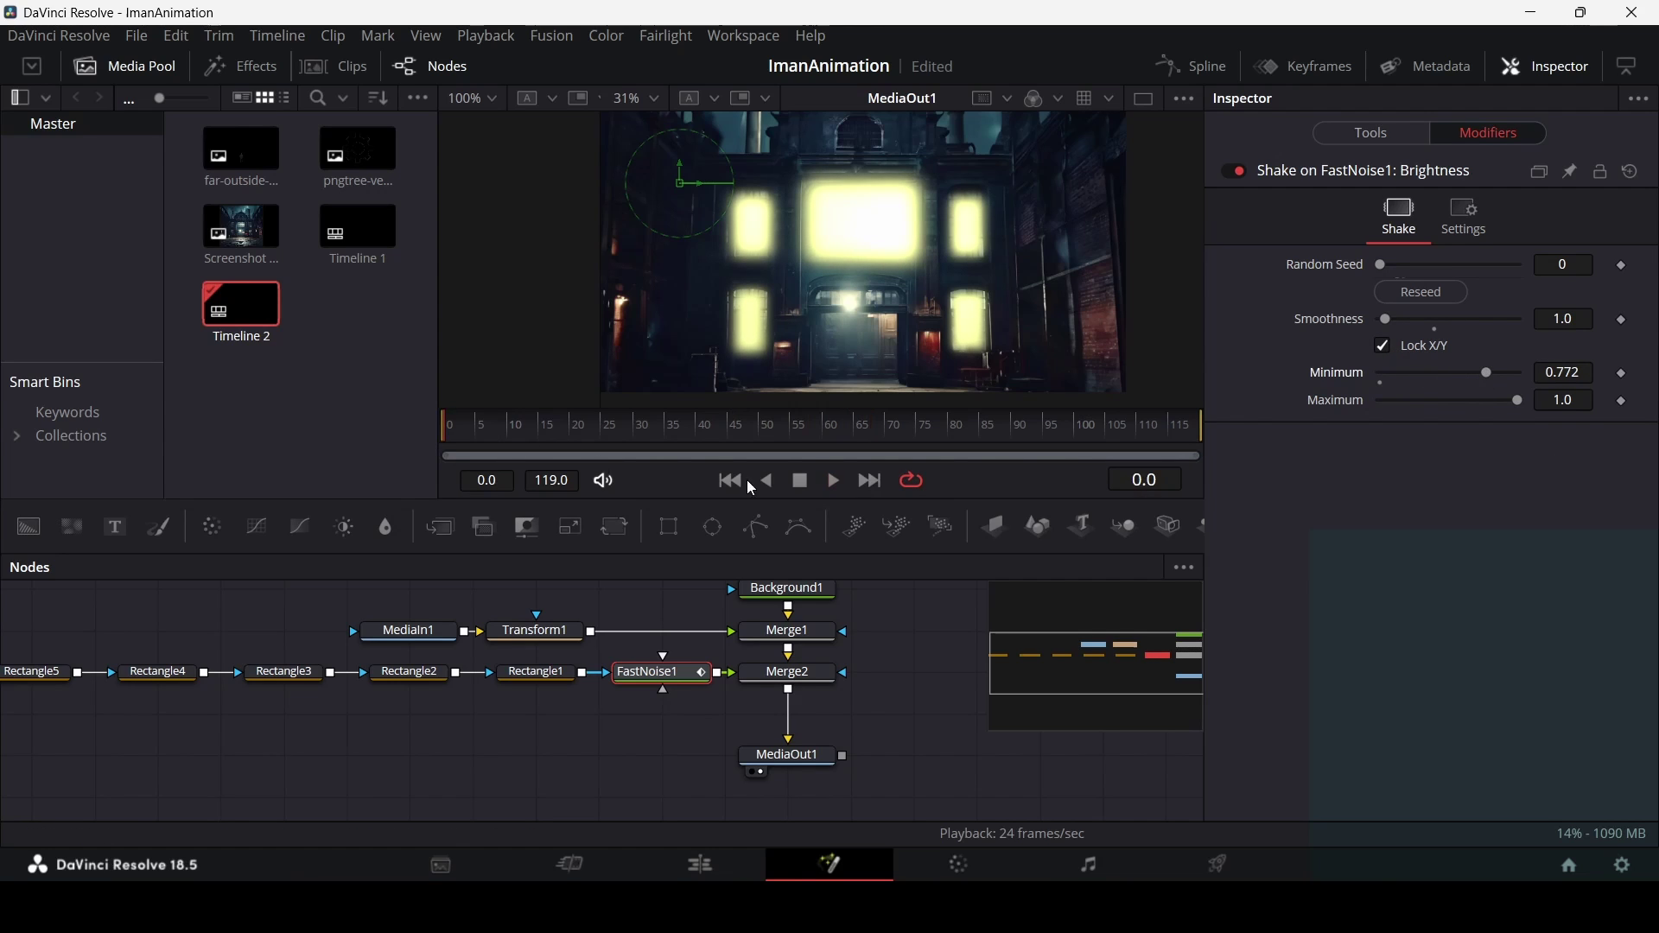
{"action": "left_click", "coordinate": [834, 481]}
{"action": "scroll", "coordinate": [885, 220], "scroll_direction": "up", "scroll_amount": 3}
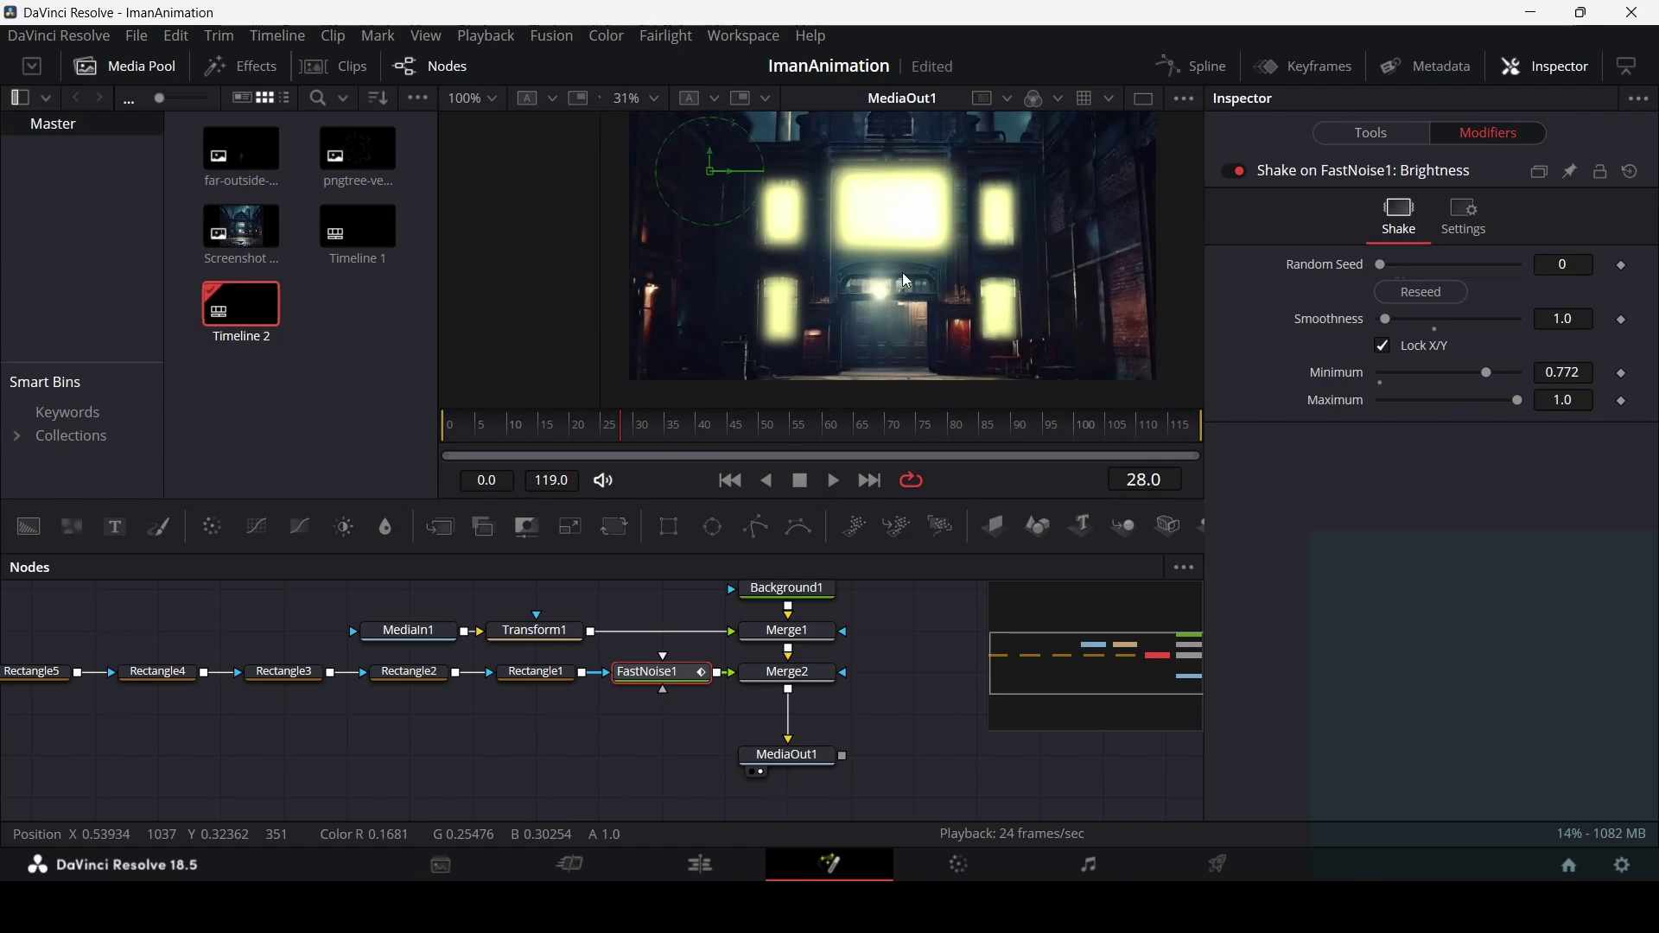
{"action": "scroll", "coordinate": [894, 247], "scroll_direction": "up", "scroll_amount": 1}
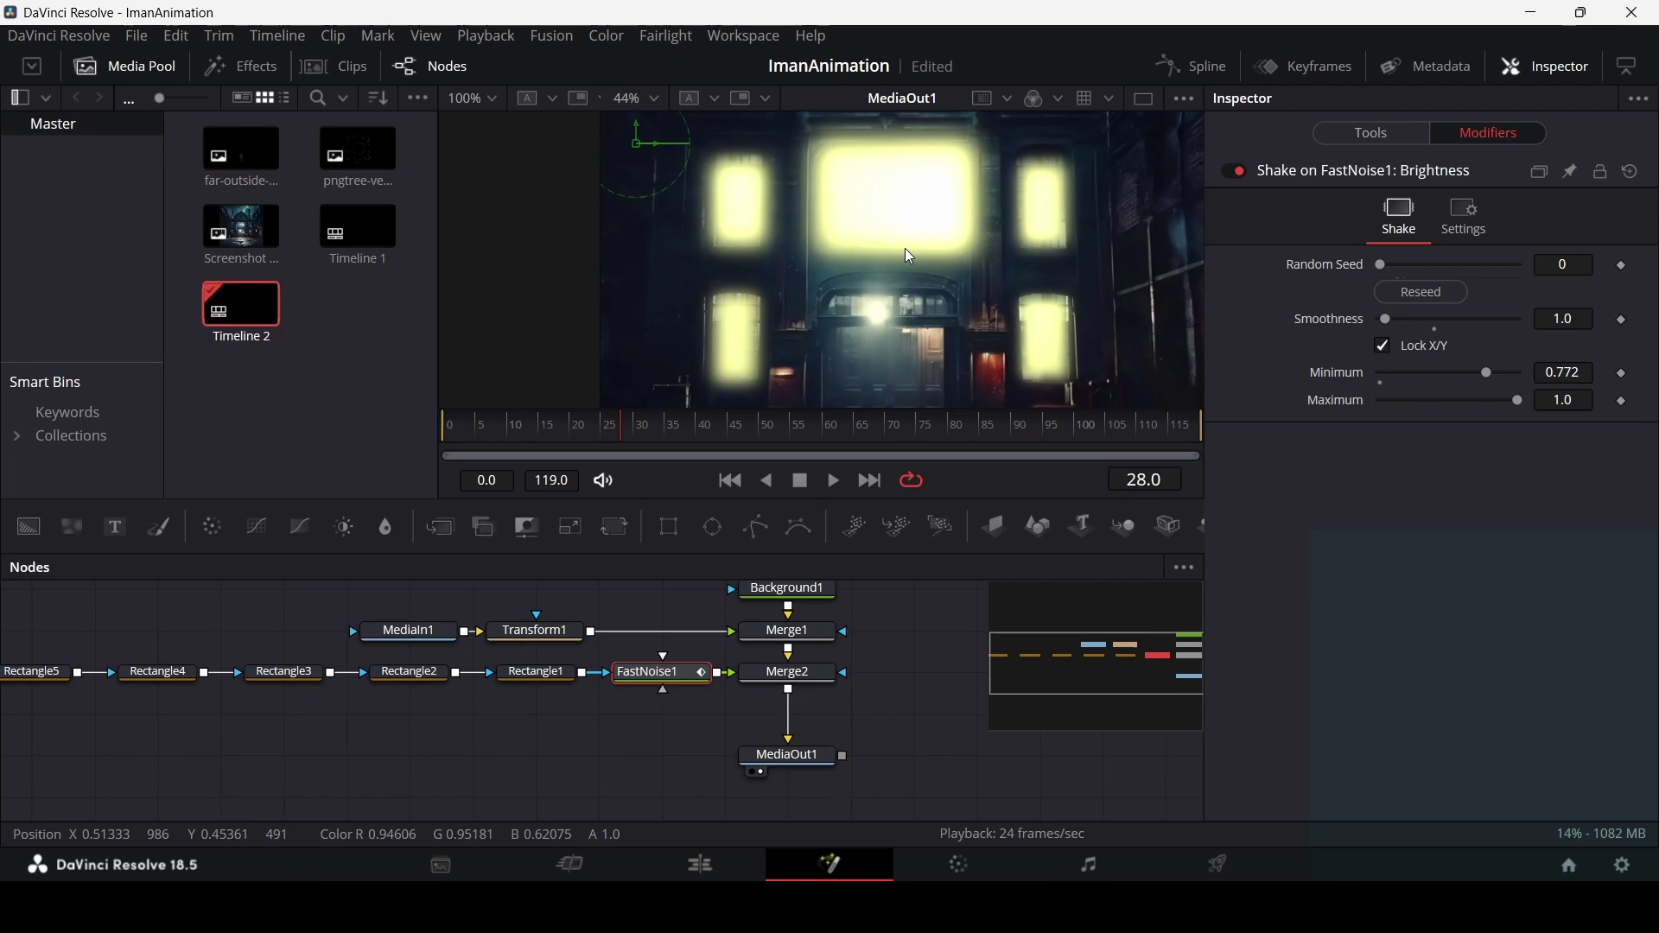
Set Merge2's Blend to 0.457 and return the playhead to frame 0.
{"action": "left_click", "coordinate": [809, 686]}
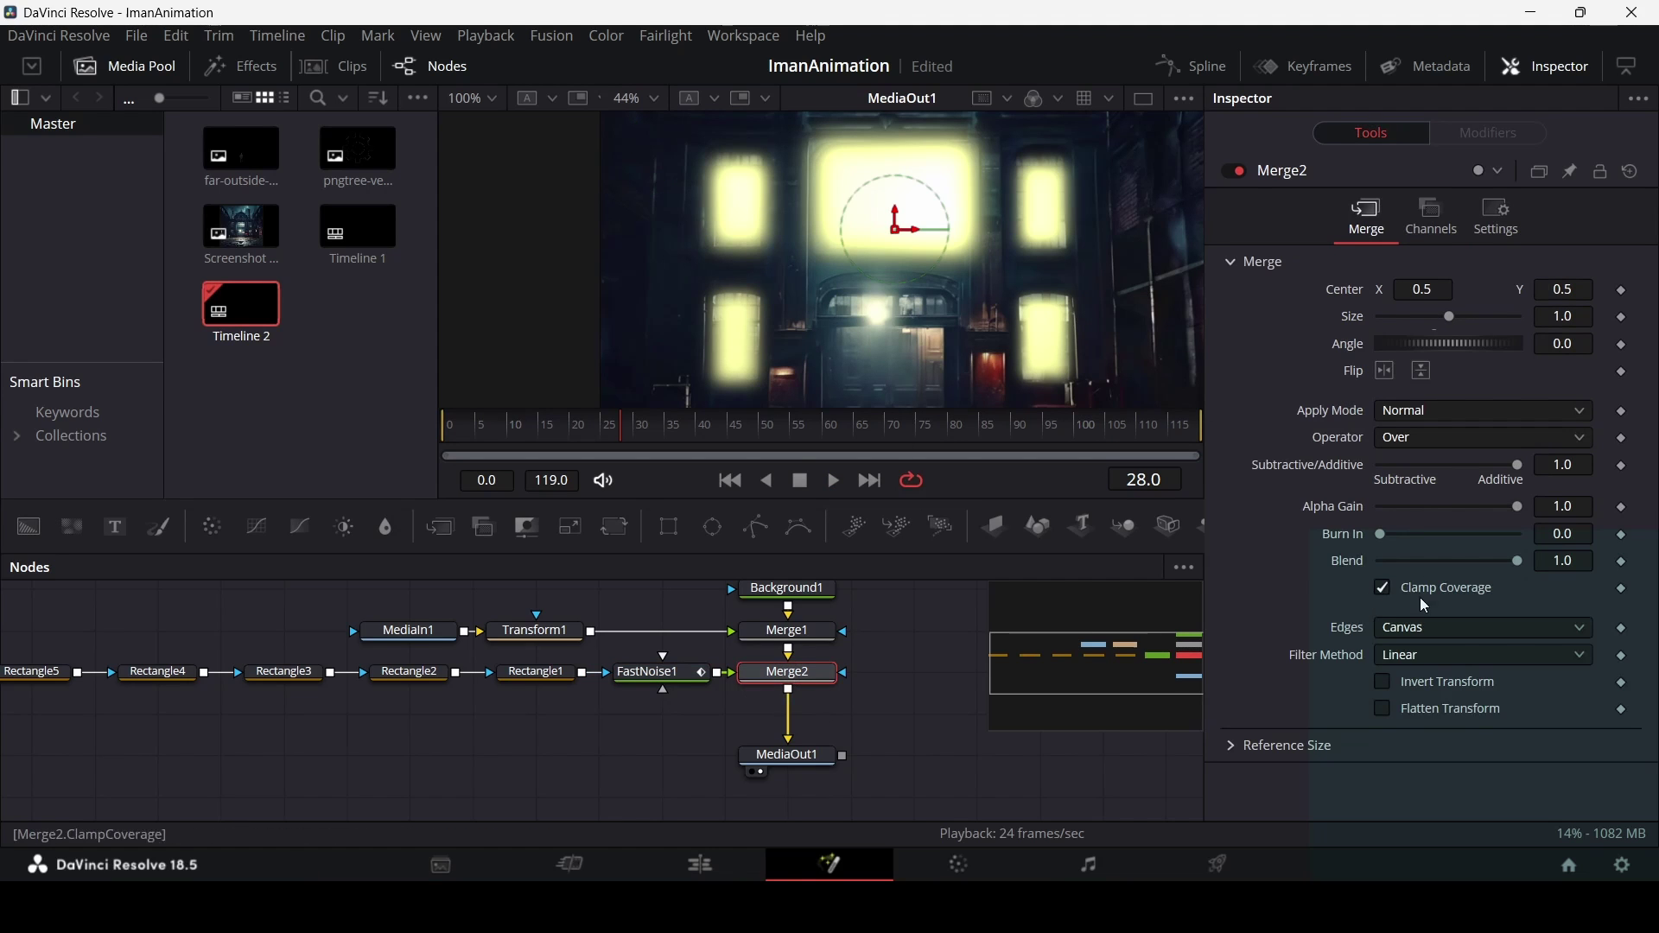
{"action": "left_click_drag", "start_coordinate": [1513, 562], "coordinate": [1443, 566]}
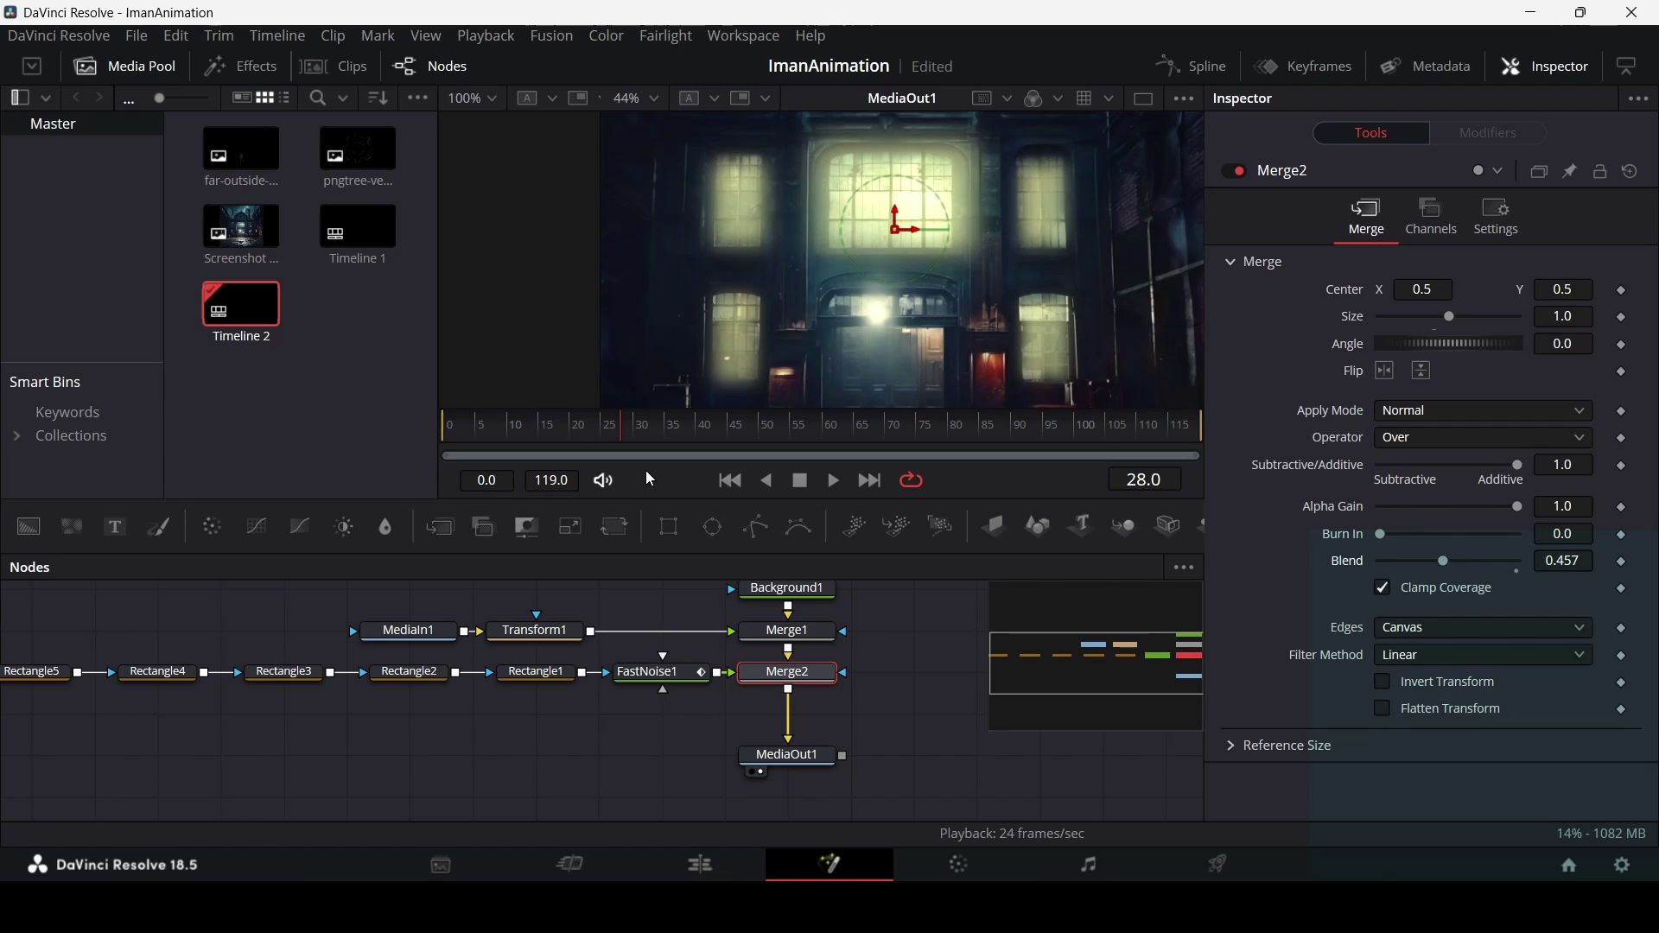
{"action": "left_click_drag", "start_coordinate": [539, 438], "coordinate": [441, 438]}
{"action": "left_click", "coordinate": [921, 620]}
Play the comp from the start to check the subtler window glow.
{"action": "key", "text": "space"}
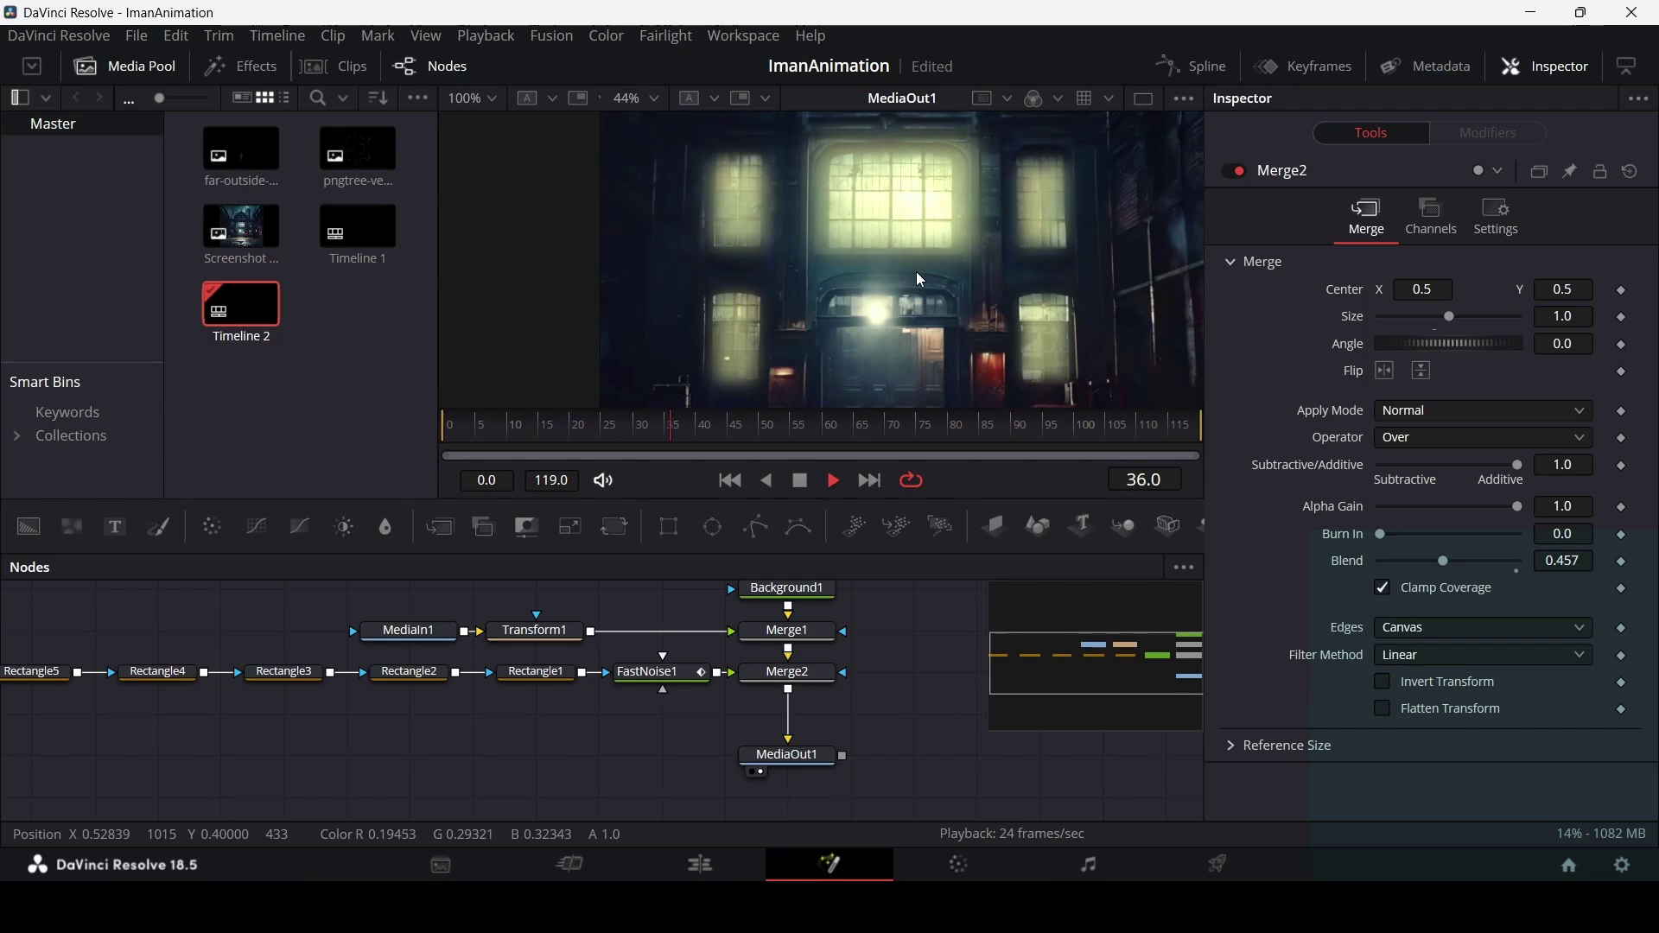
{"action": "key", "text": "space"}
{"action": "scroll", "coordinate": [915, 261], "scroll_direction": "down", "scroll_amount": 2}
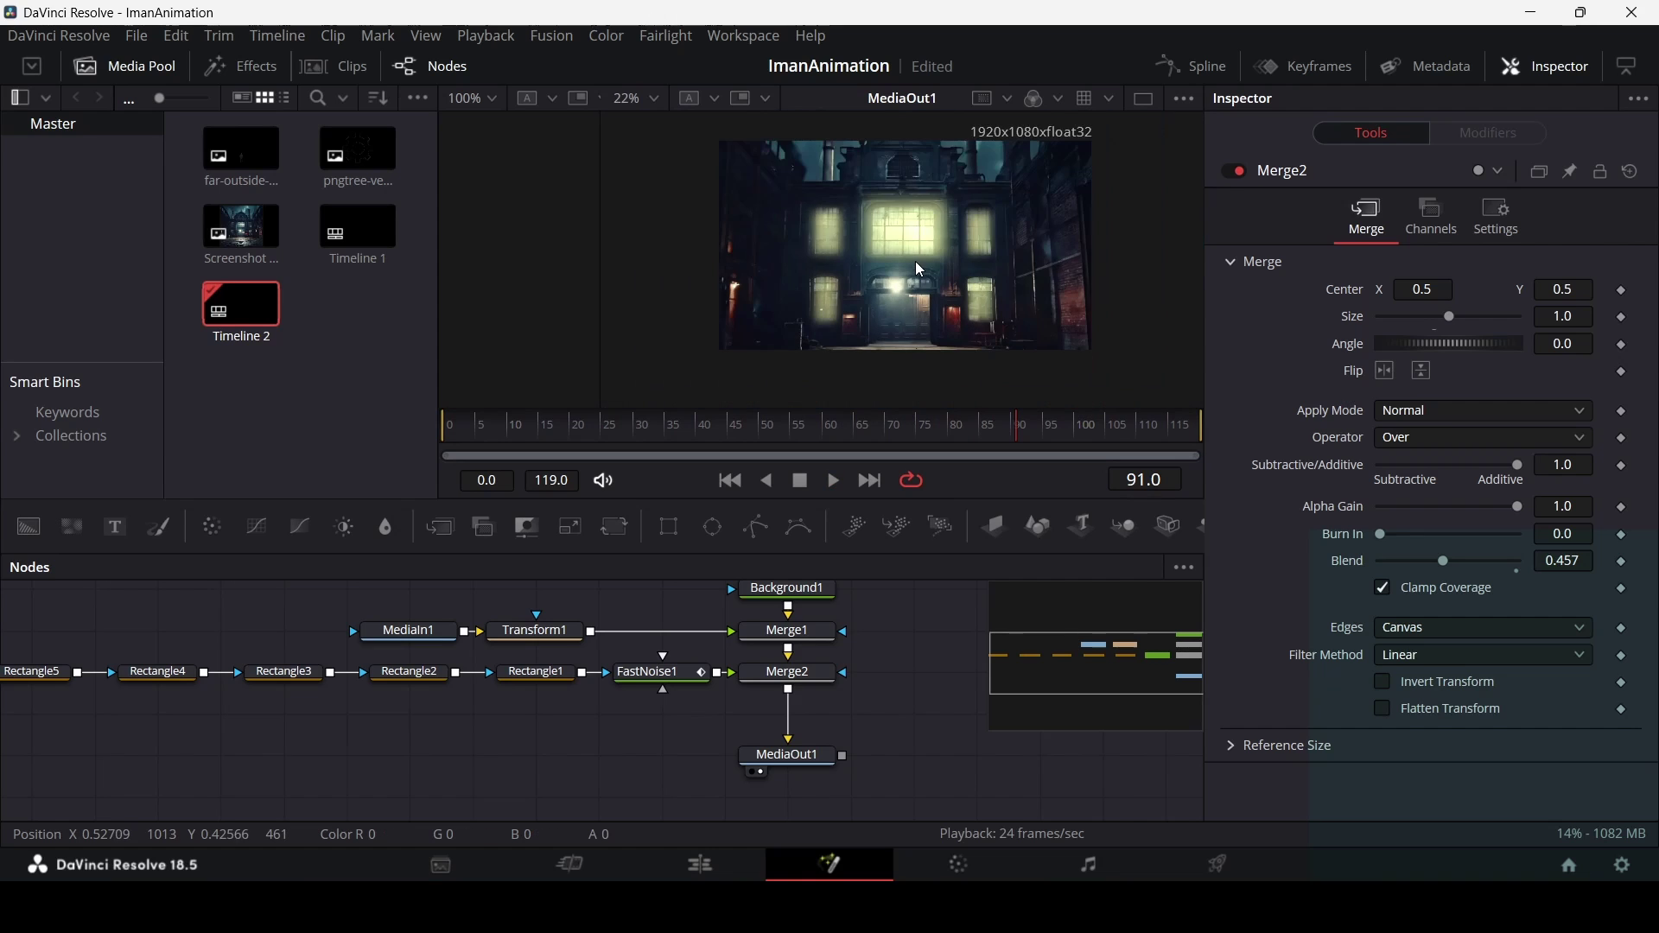
{"action": "scroll", "coordinate": [911, 262], "scroll_direction": "up", "scroll_amount": 1}
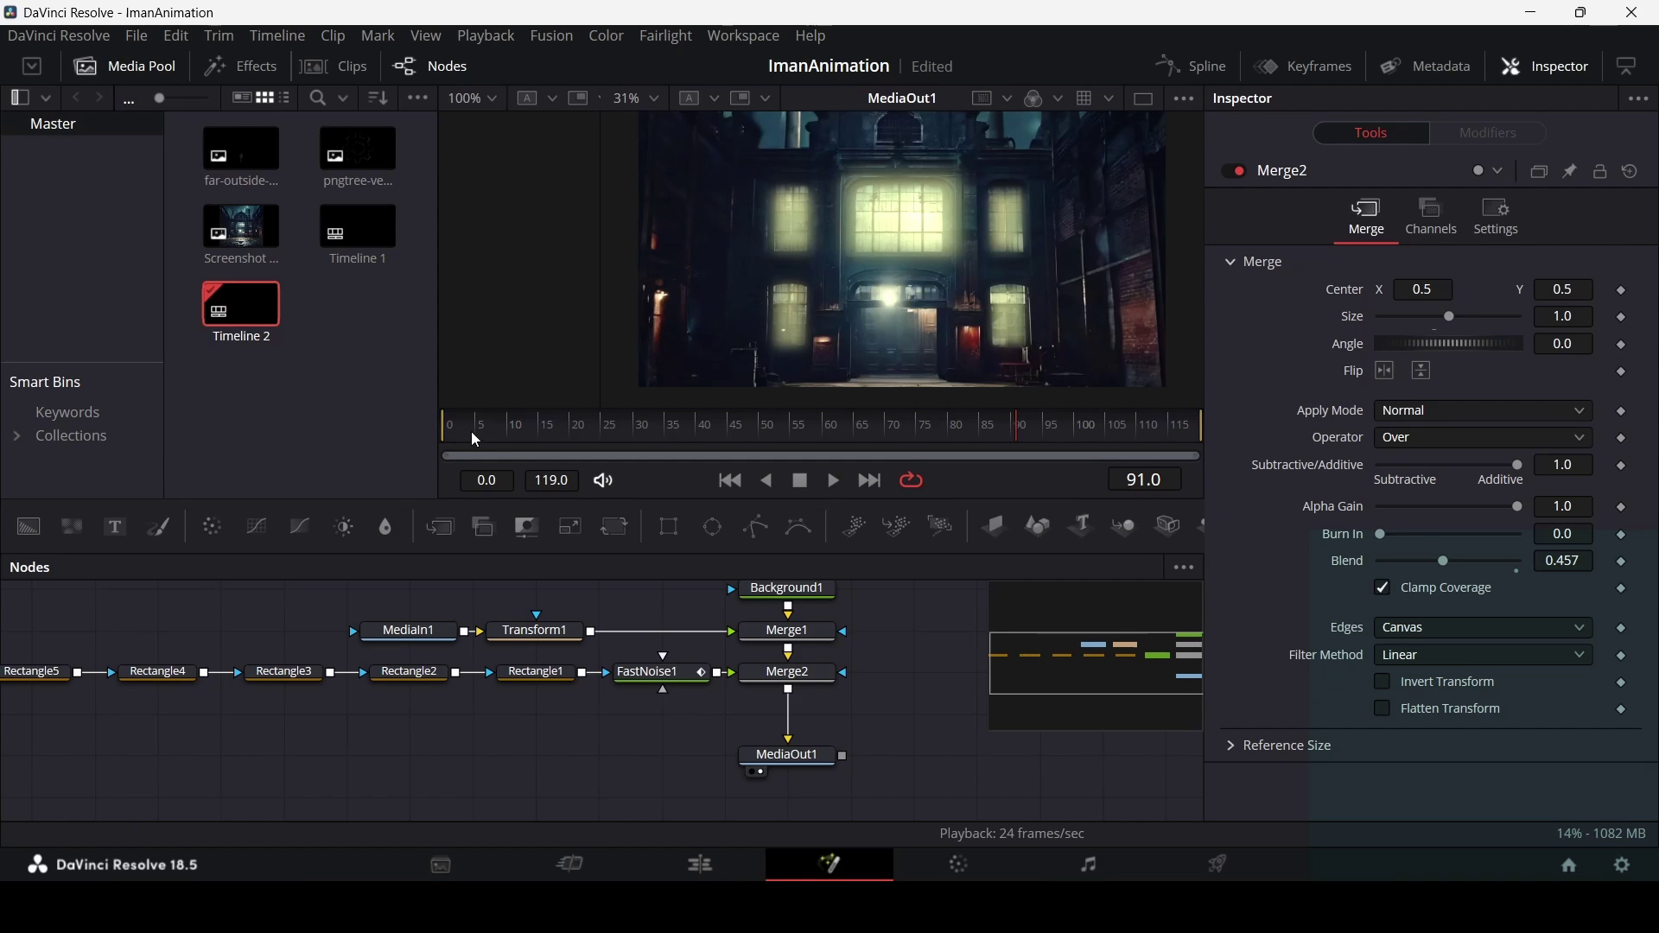
{"action": "key", "text": "Home"}
{"action": "key", "text": "space"}
{"action": "key", "text": "space"}
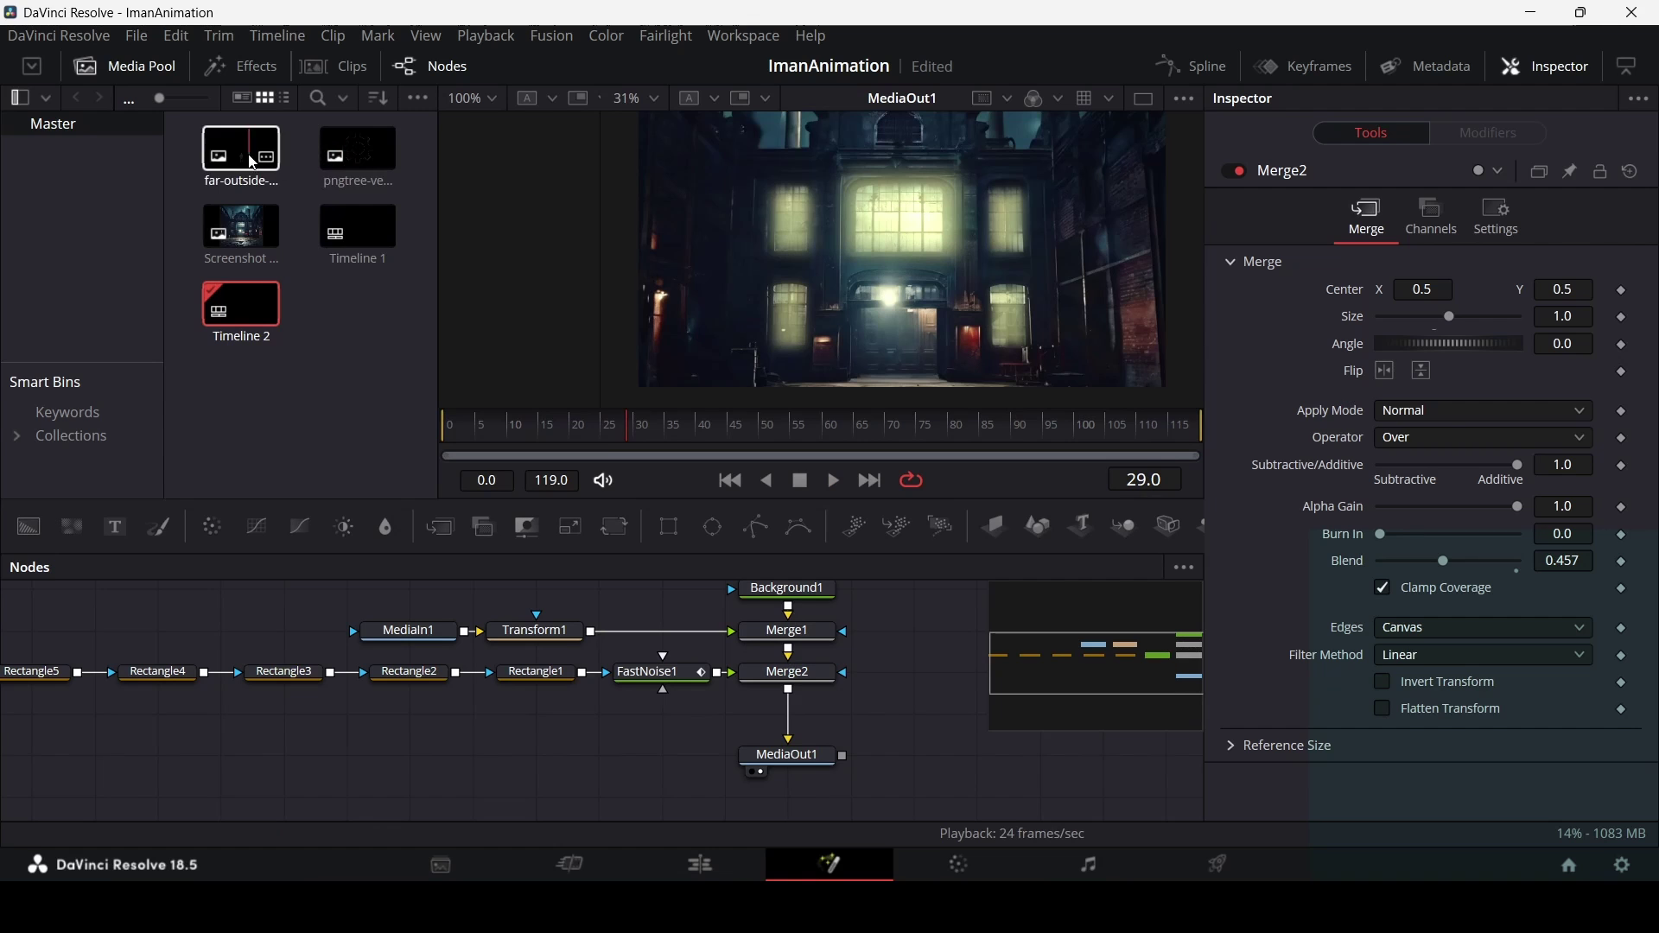
Add the standing-figure image via Transform2 into Merge3, lowered to Center Y 0.262 at the doorway.
{"action": "left_click_drag", "start_coordinate": [252, 162], "coordinate": [791, 691]}
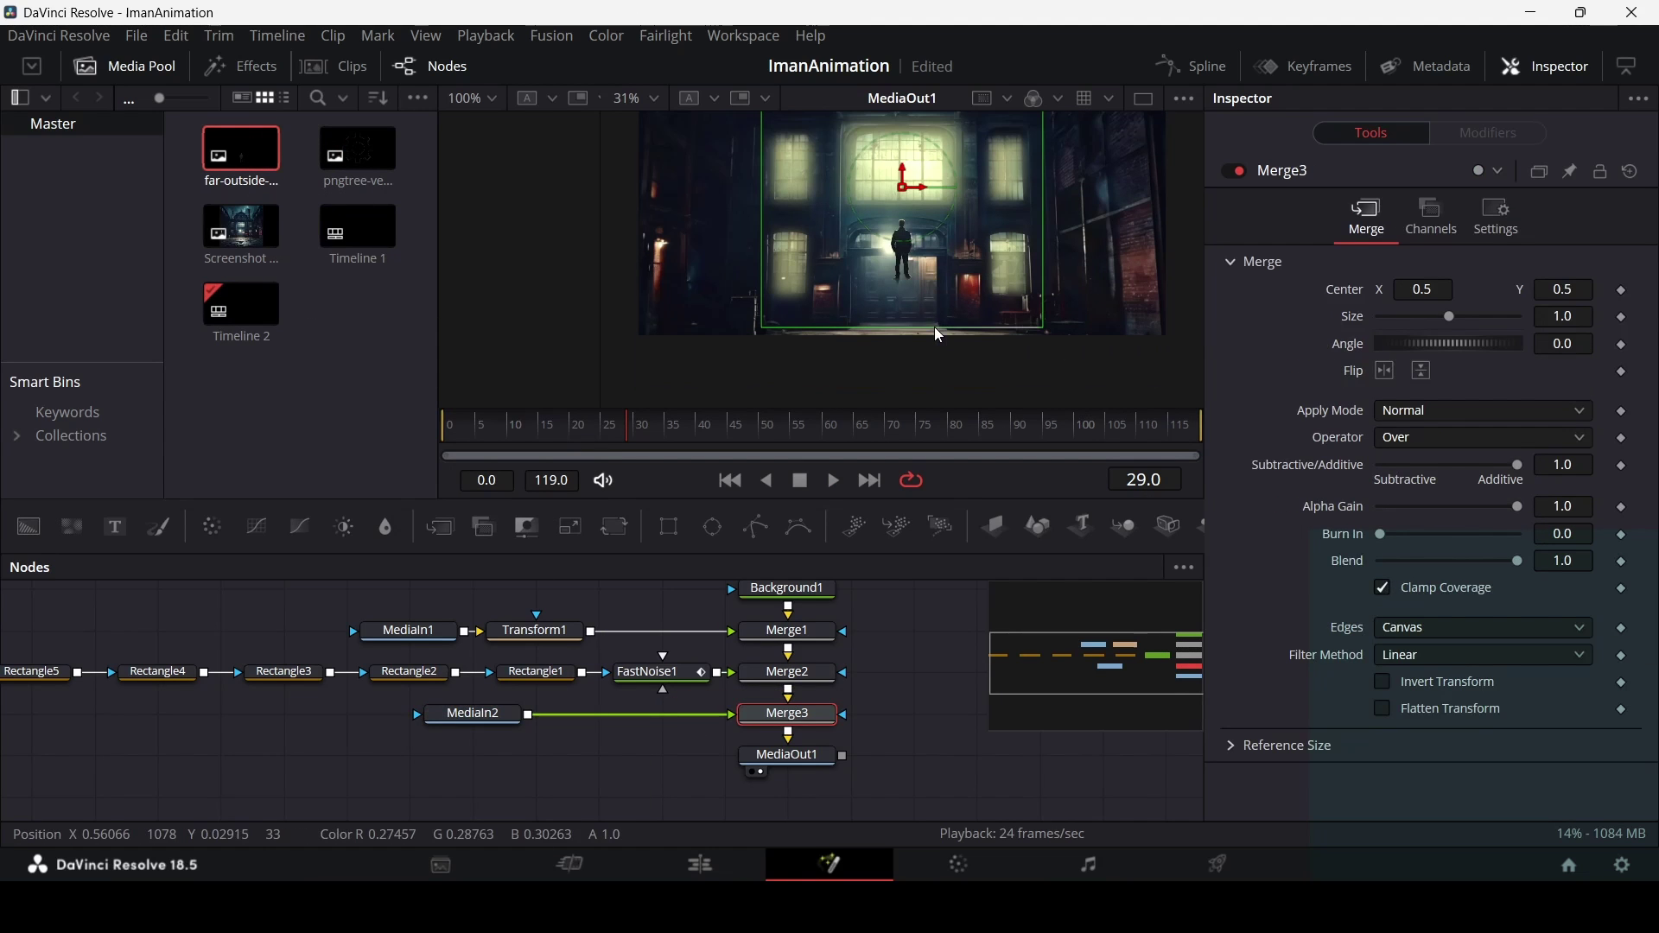
{"action": "left_click_drag", "start_coordinate": [902, 187], "coordinate": [904, 249]}
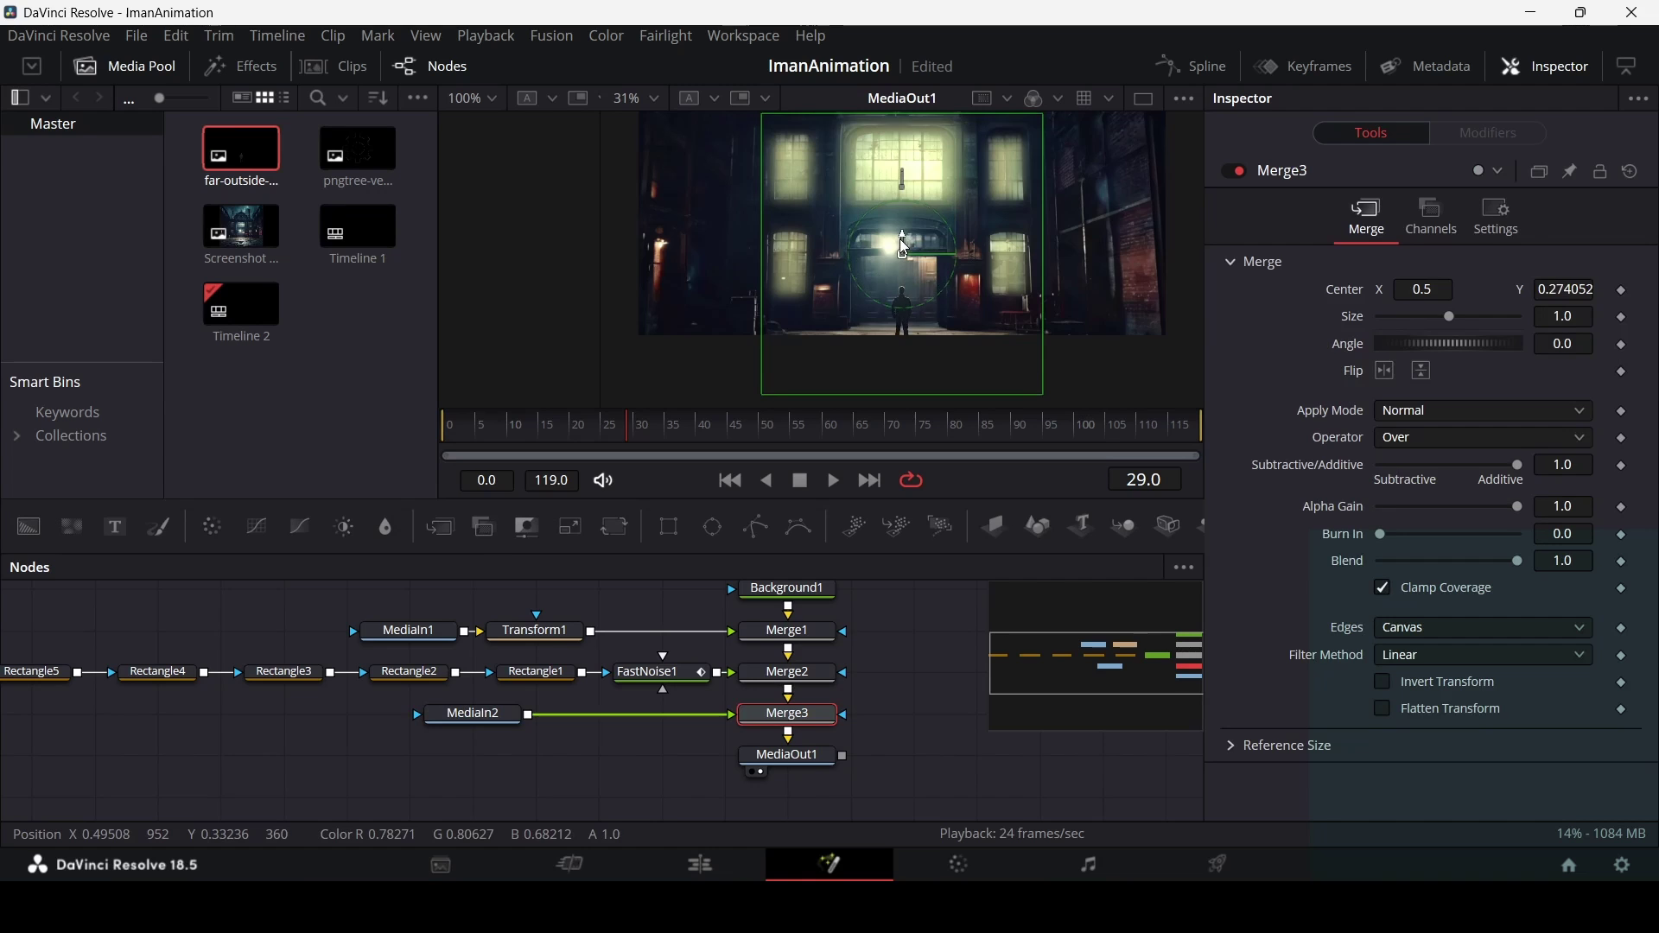
{"action": "left_click", "coordinate": [475, 714]}
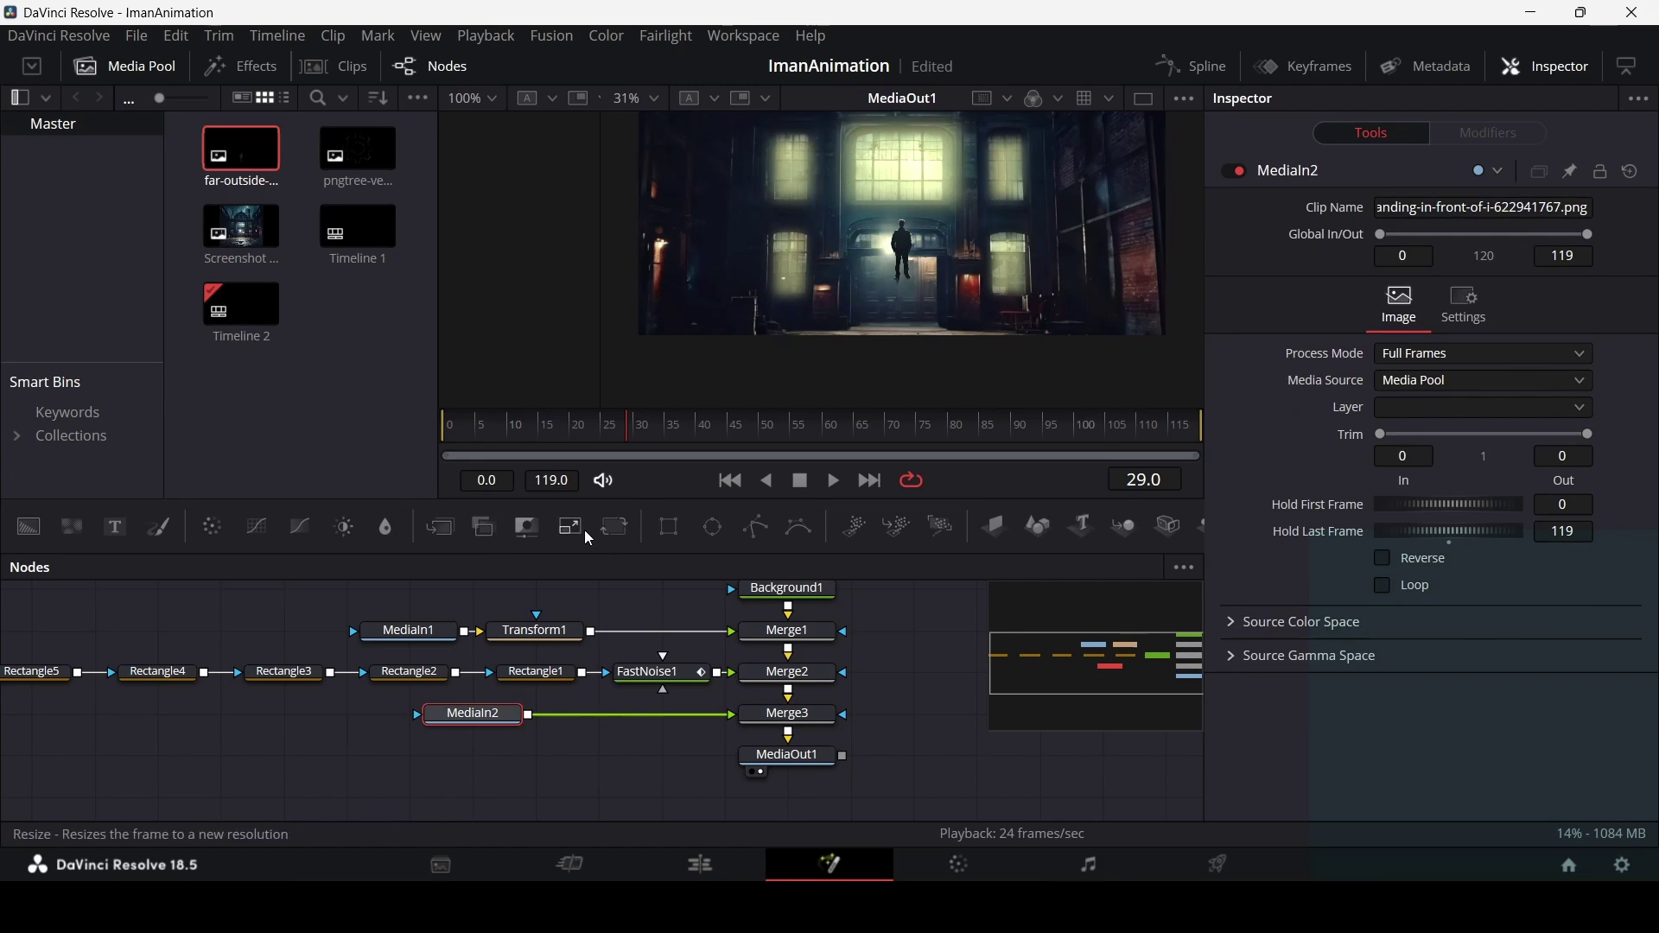
{"action": "left_click", "coordinate": [615, 527]}
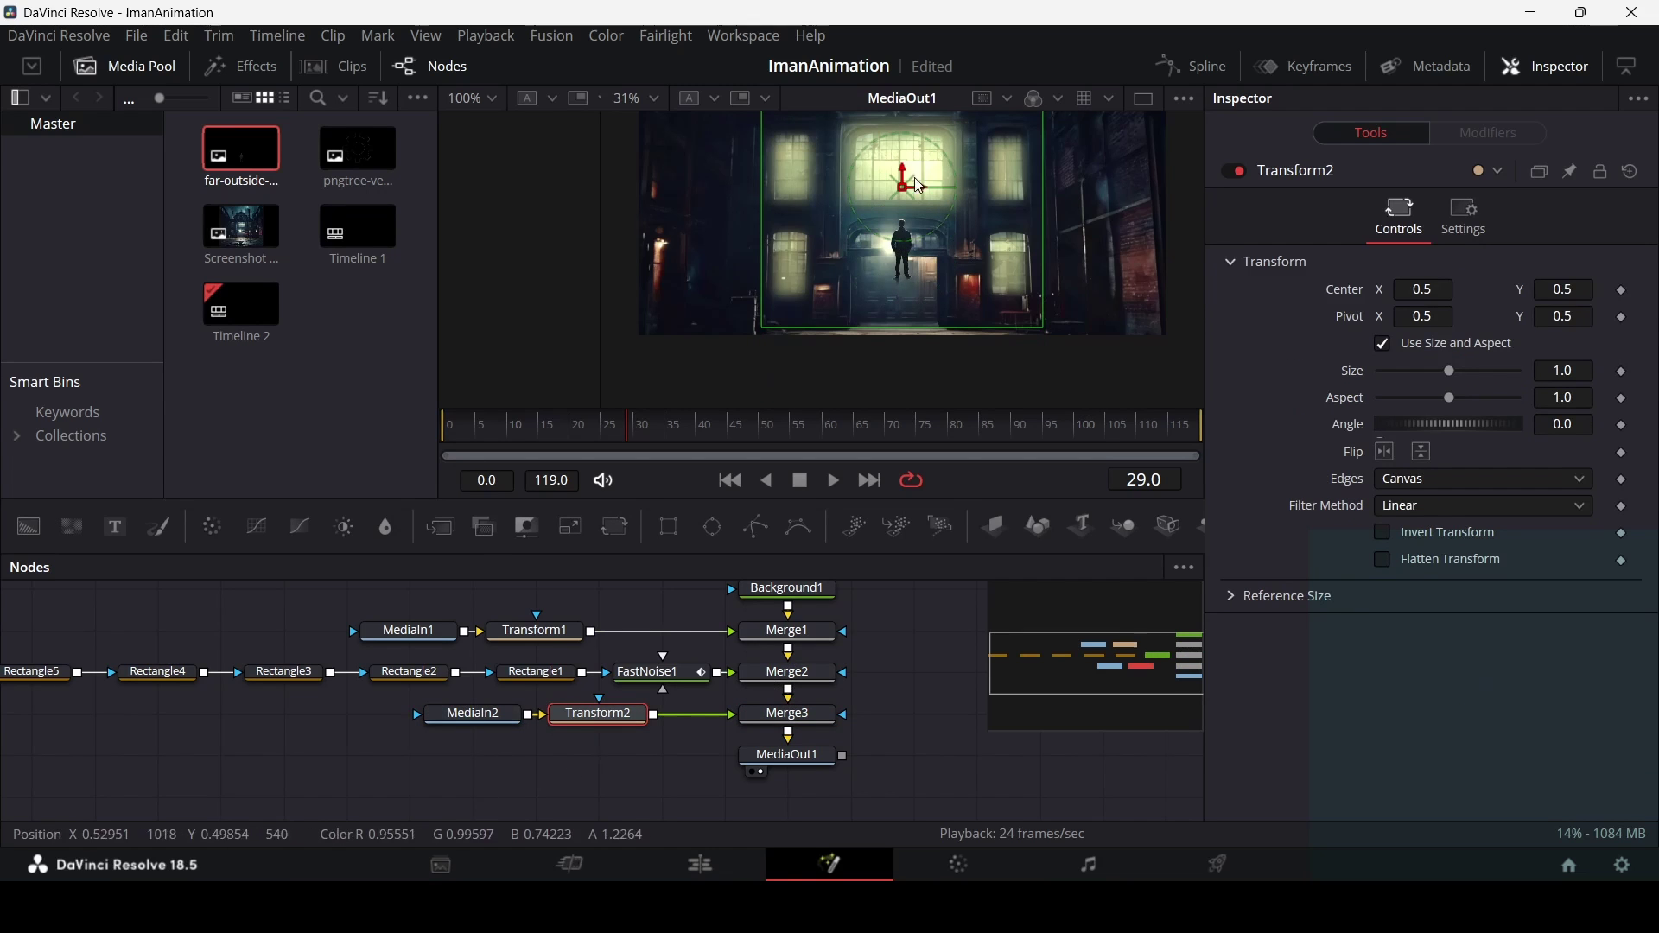
{"action": "left_click_drag", "start_coordinate": [903, 181], "coordinate": [903, 246]}
{"action": "left_click", "coordinate": [890, 663]}
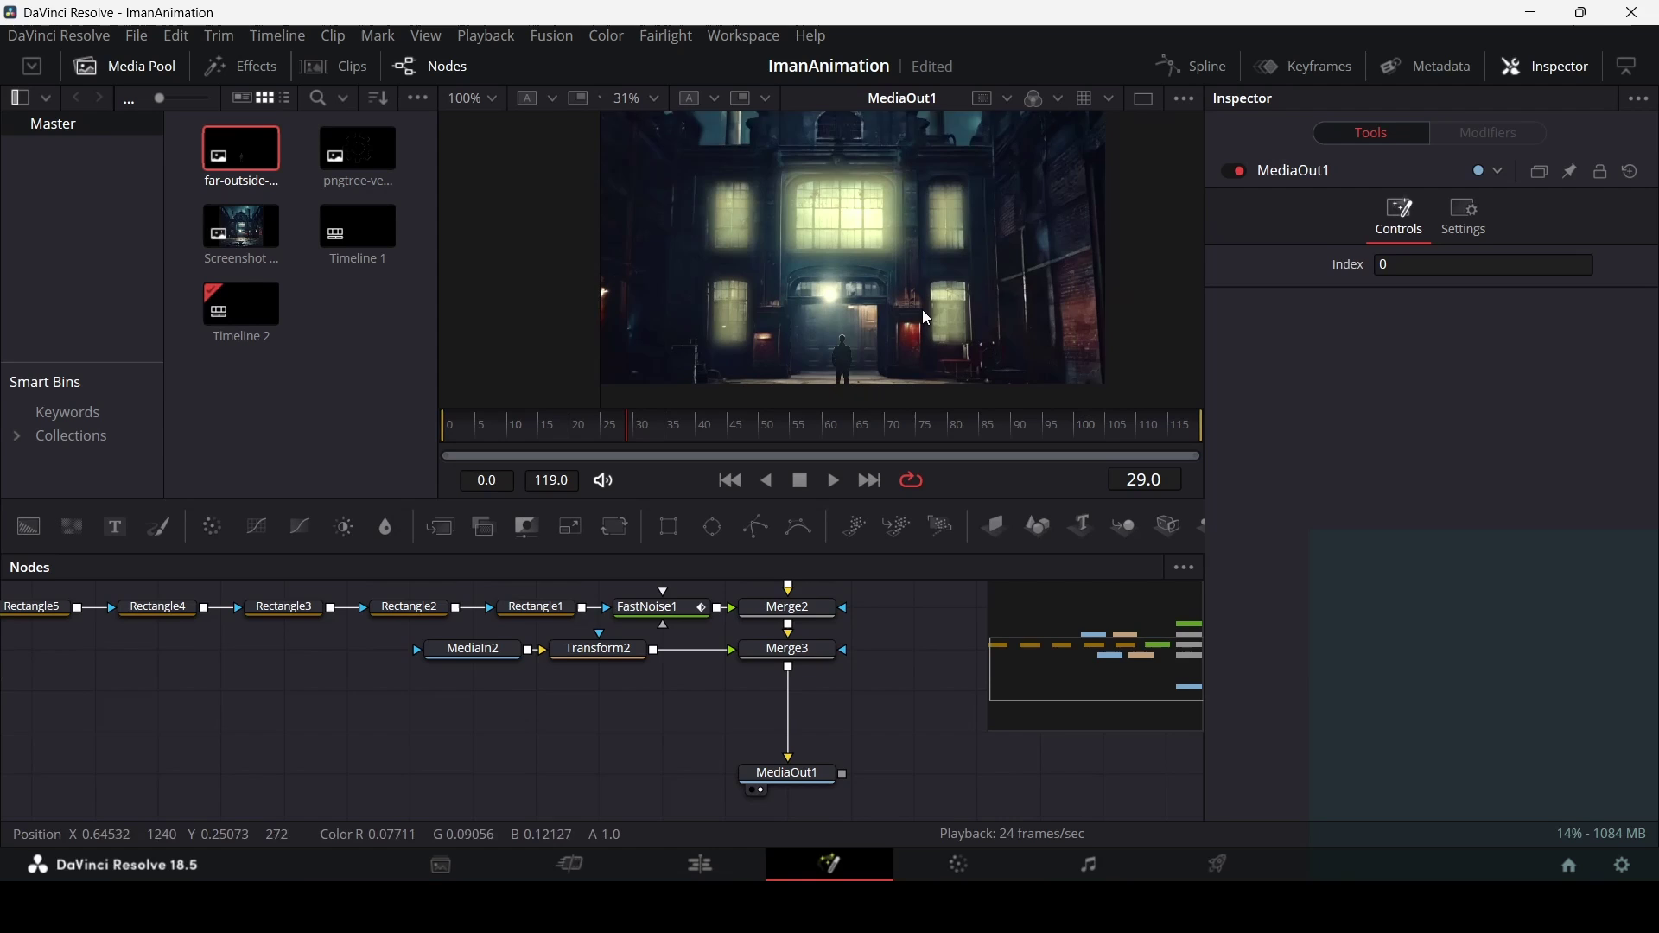
{"action": "scroll", "coordinate": [921, 311], "scroll_direction": "down", "scroll_amount": 2}
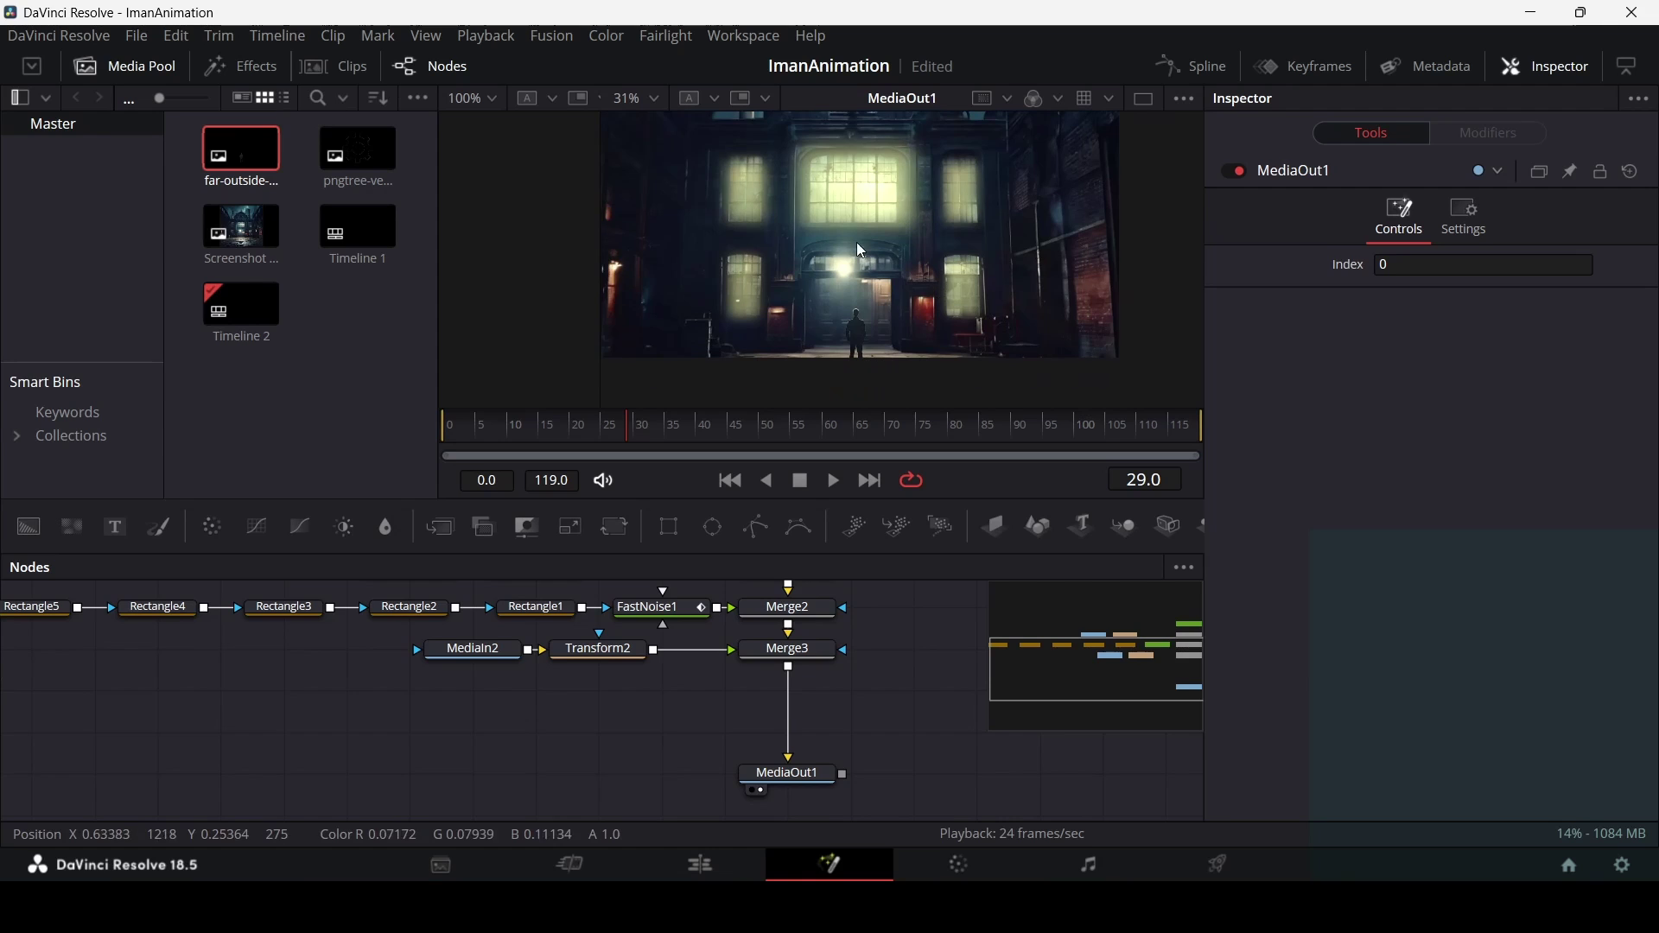
{"action": "scroll", "coordinate": [821, 233], "scroll_direction": "up", "scroll_amount": 3}
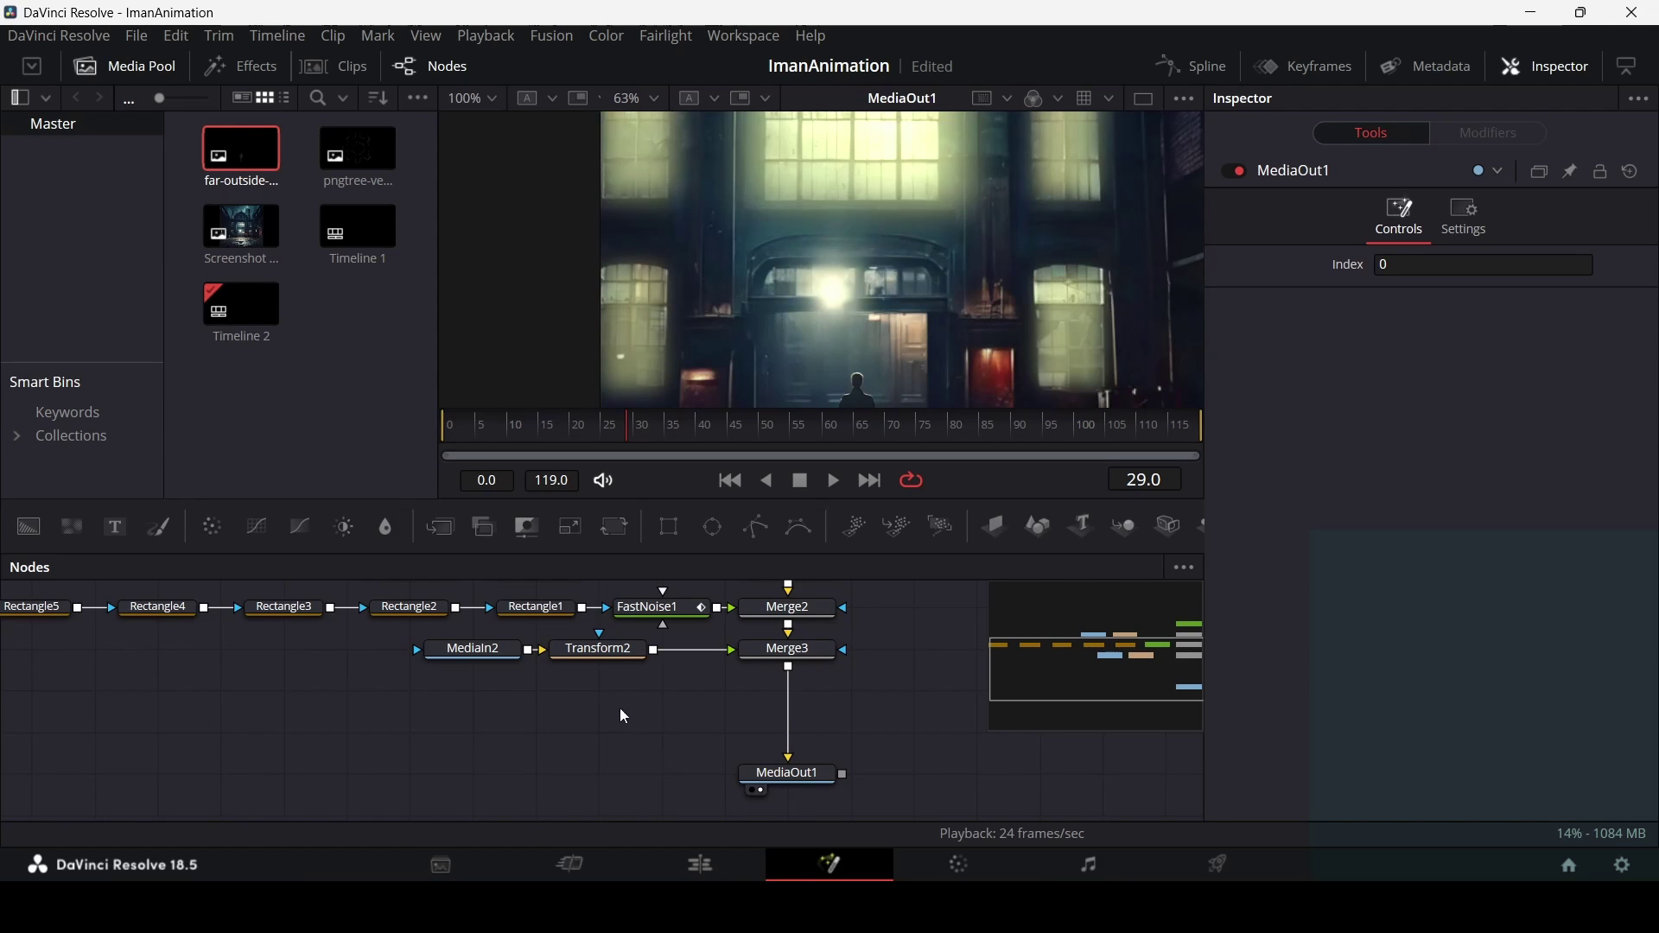
Add a Text+ node and connect it into the composite through a new Merge4.
{"action": "left_click", "coordinate": [115, 526]}
{"action": "left_click", "coordinate": [502, 701]}
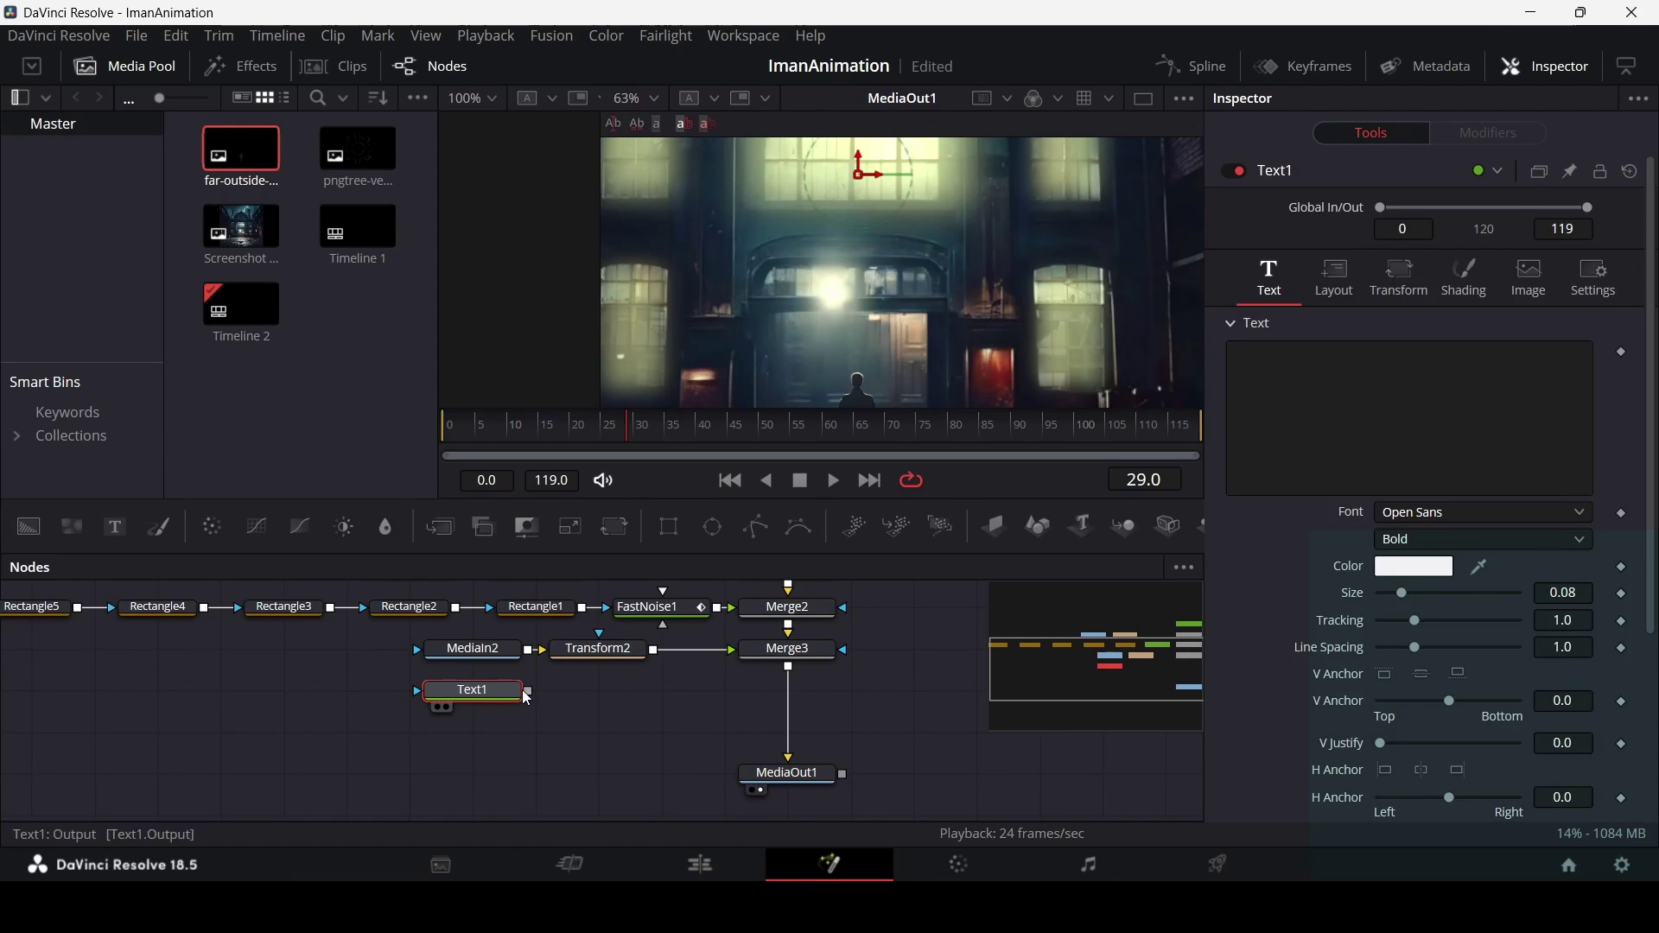
{"action": "left_click_drag", "start_coordinate": [528, 691], "coordinate": [790, 675]}
{"action": "left_click", "coordinate": [474, 690]}
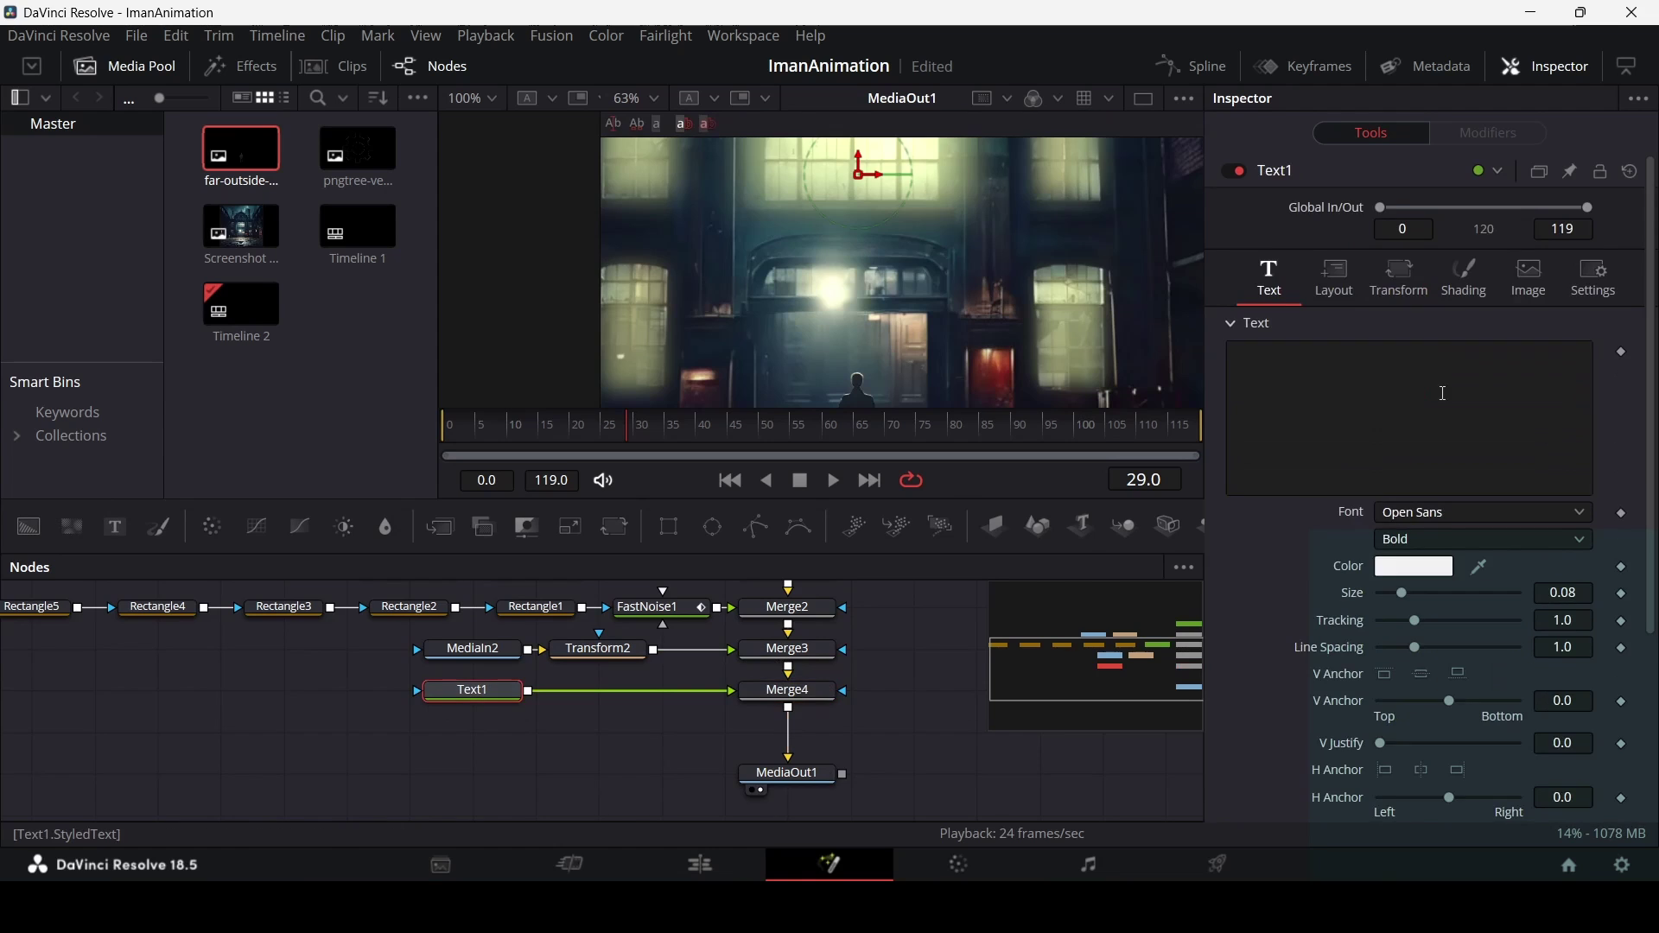
Make the text read 'Agency' in the Poppins font, Black weight.
{"action": "left_click", "coordinate": [1443, 393]}
{"action": "type", "text": "Agency"}
{"action": "left_click", "coordinate": [1438, 512]}
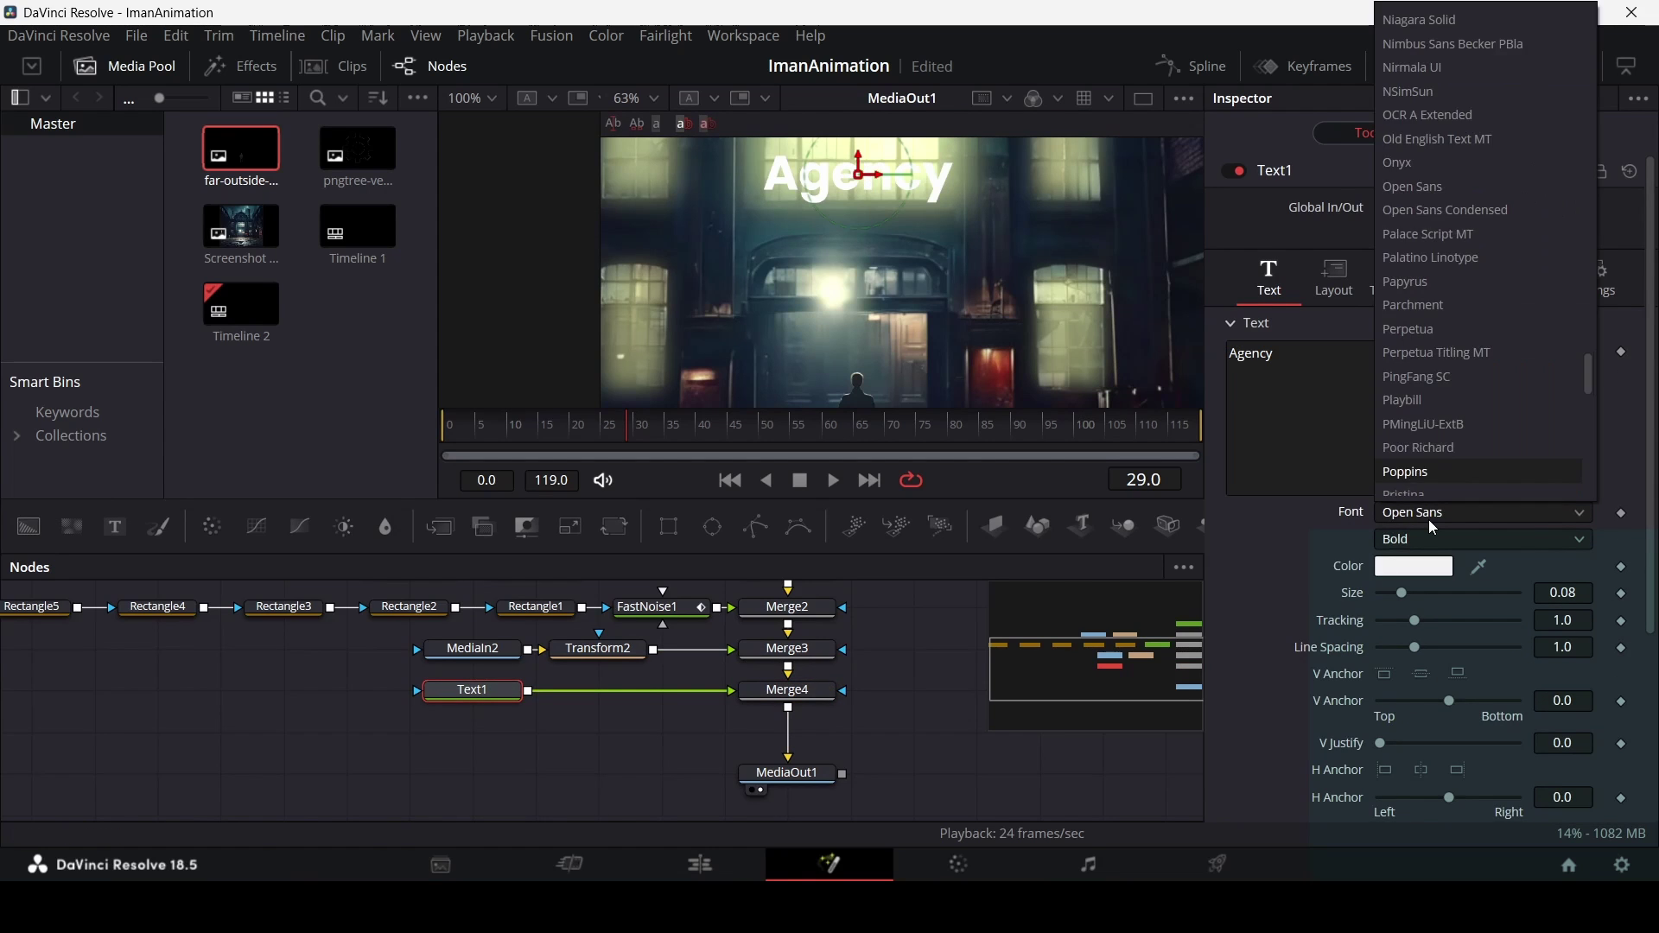
{"action": "left_click", "coordinate": [1407, 466]}
{"action": "left_click", "coordinate": [1434, 533]}
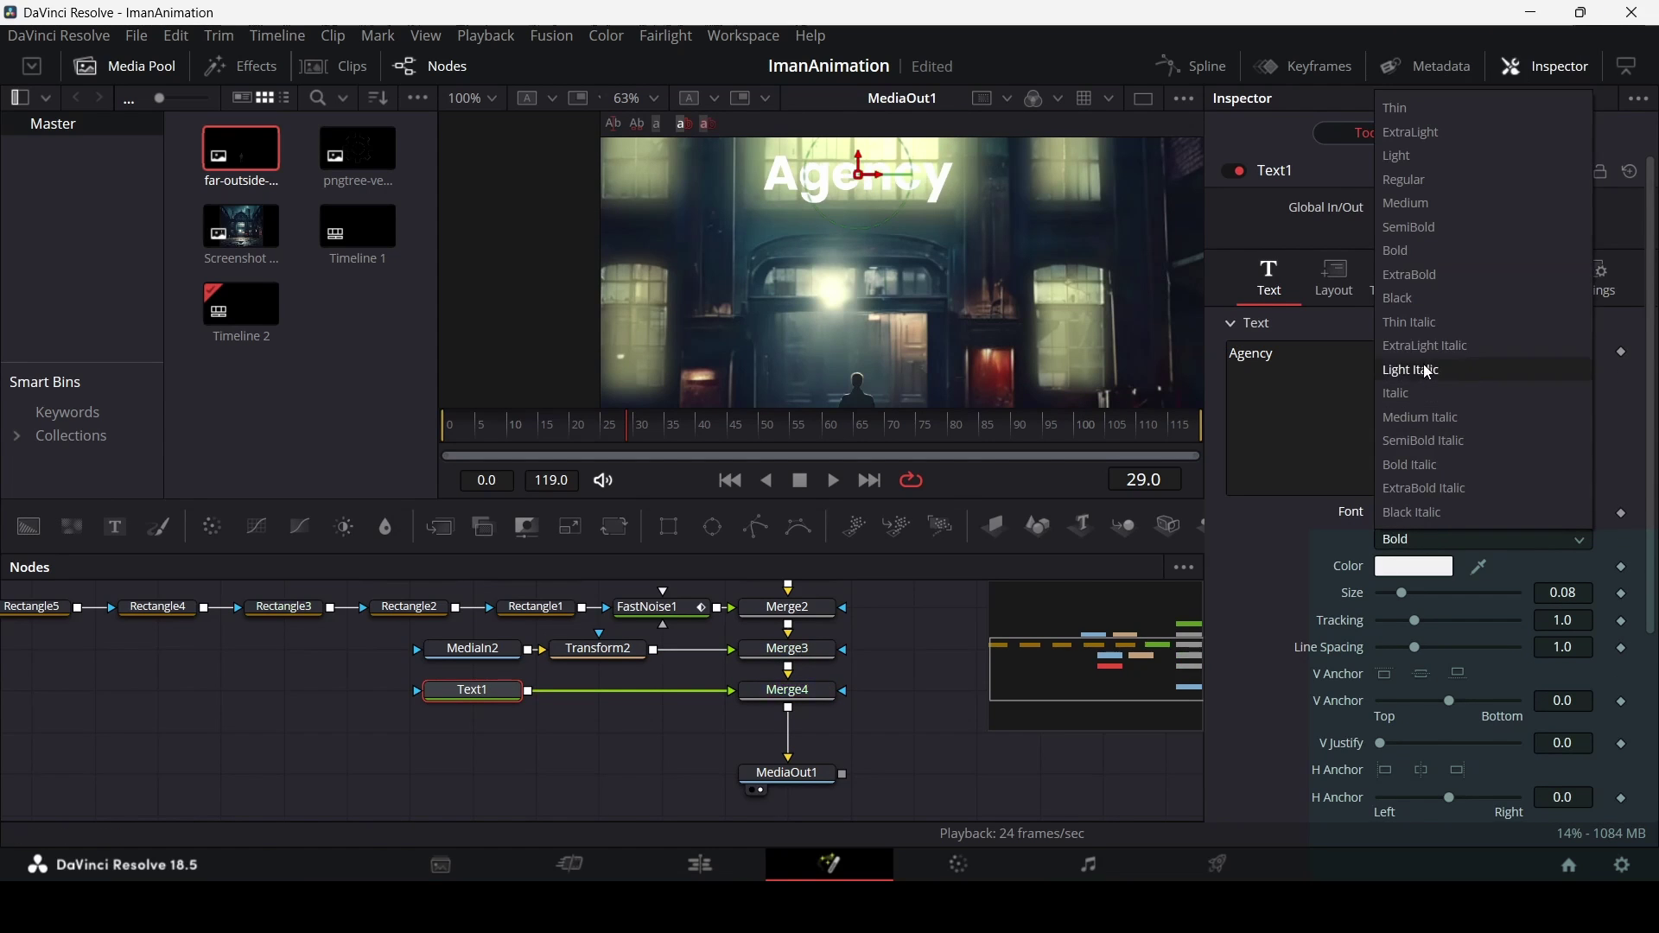
{"action": "left_click", "coordinate": [1424, 300]}
Set the Agency title size to 0.05 and move it down above the doorway.
{"action": "left_click_drag", "start_coordinate": [861, 164], "coordinate": [863, 216]}
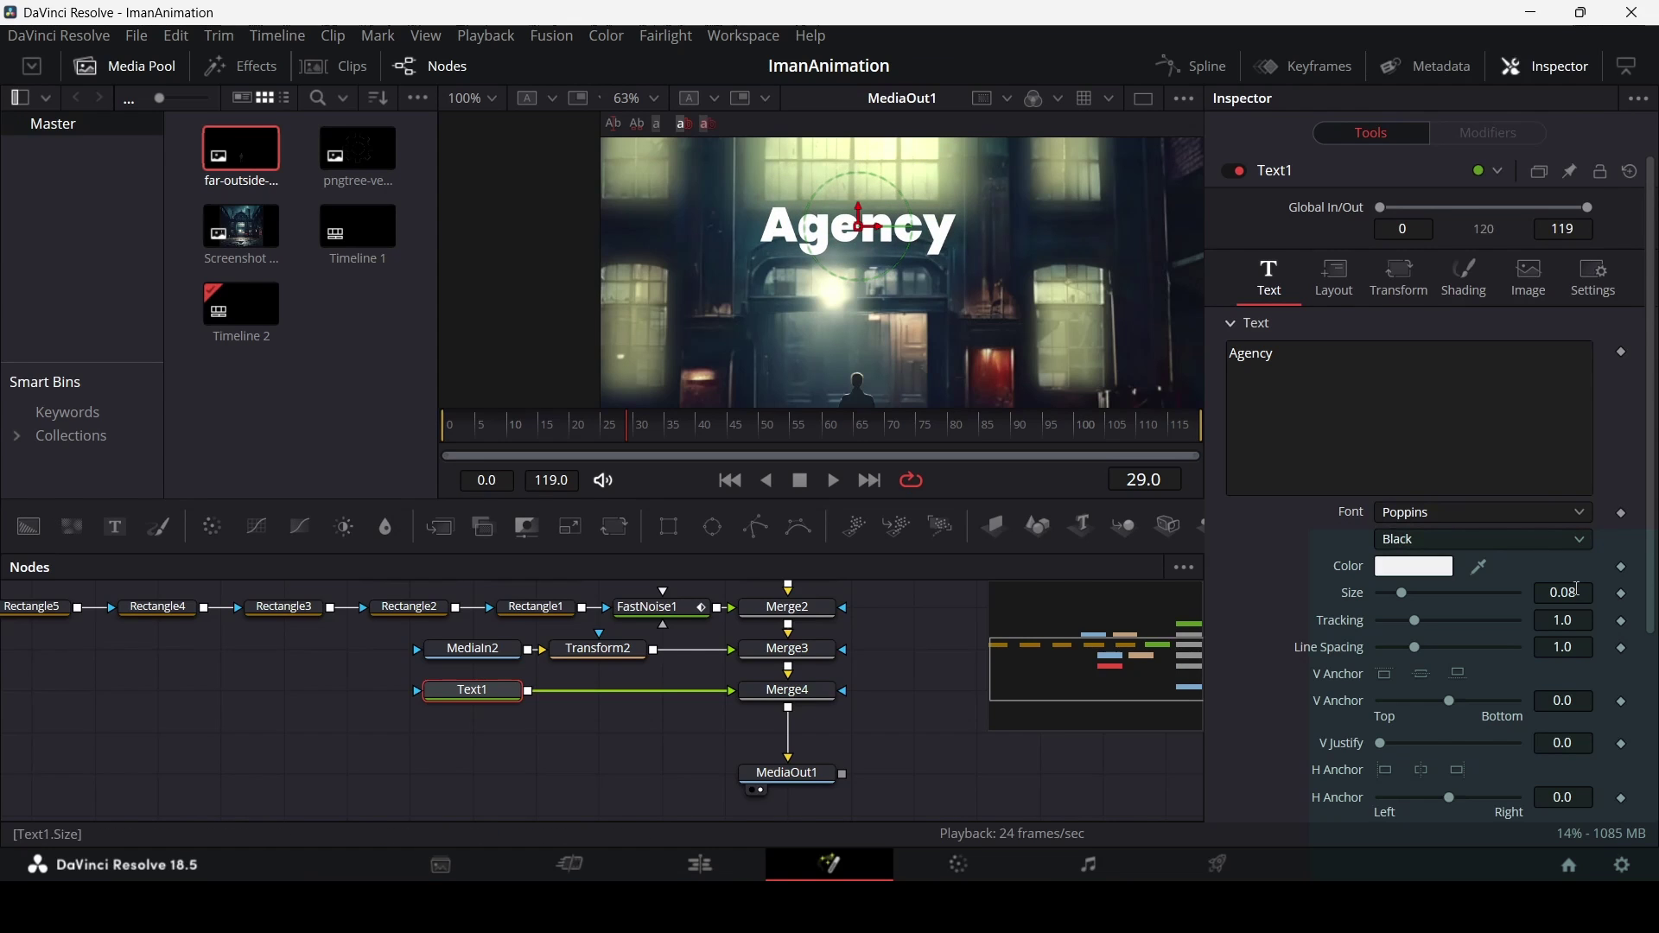
{"action": "key", "text": "BackSpace"}
{"action": "type", "text": "5"}
{"action": "key", "text": "Tab"}
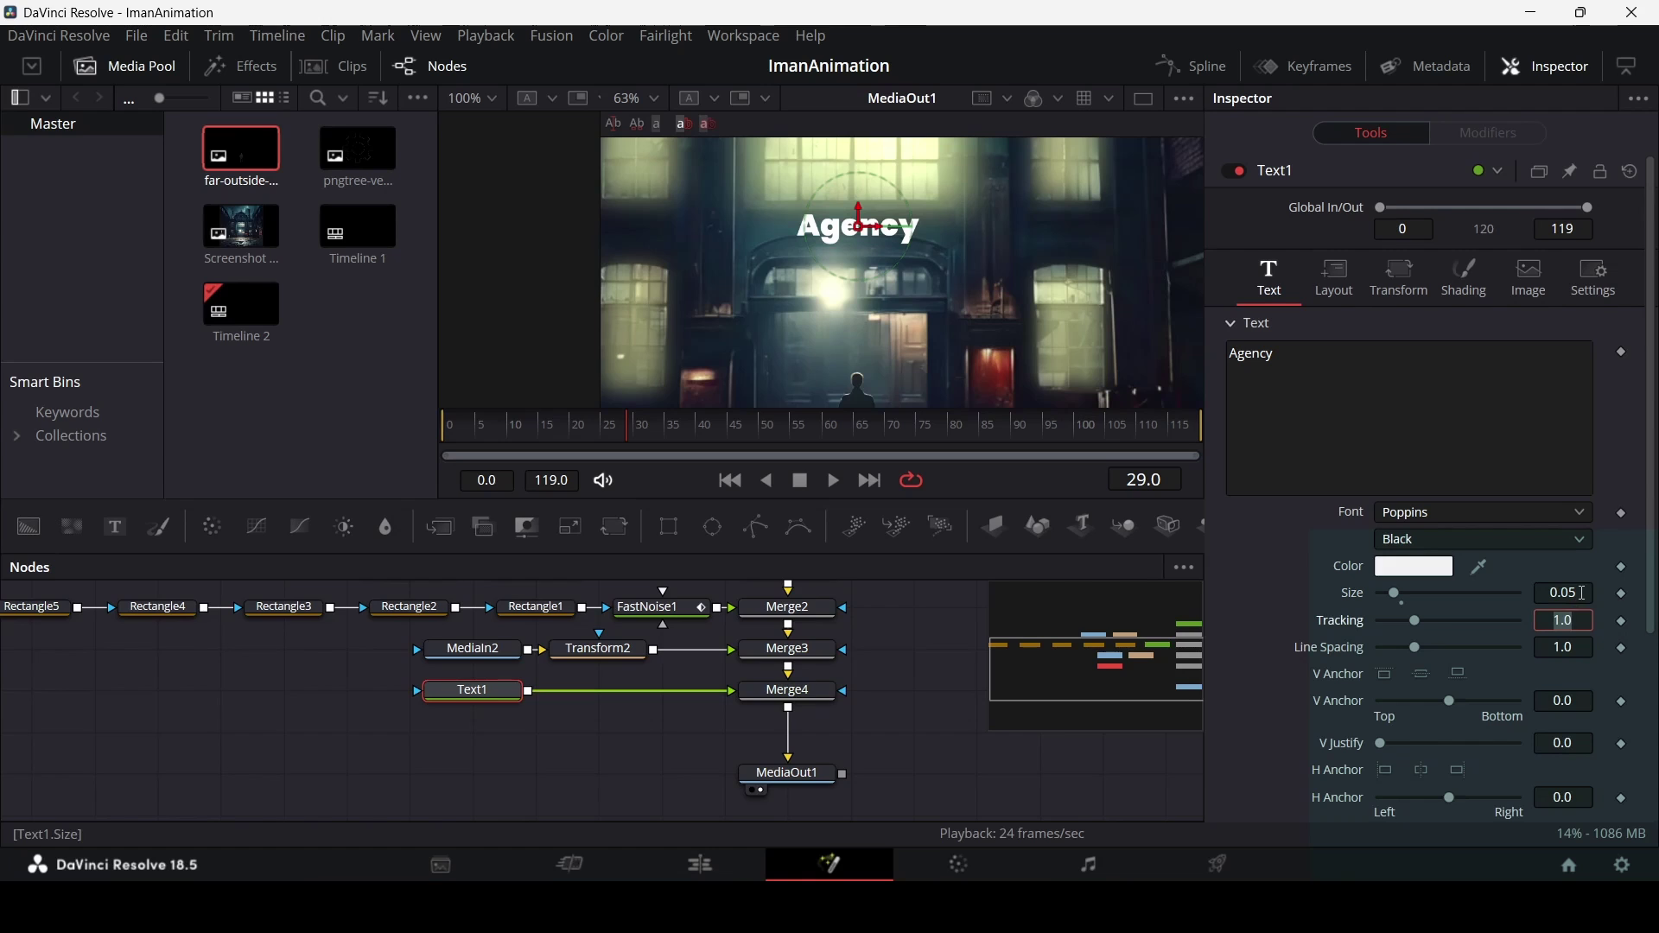
{"action": "left_click_drag", "start_coordinate": [860, 219], "coordinate": [865, 234]}
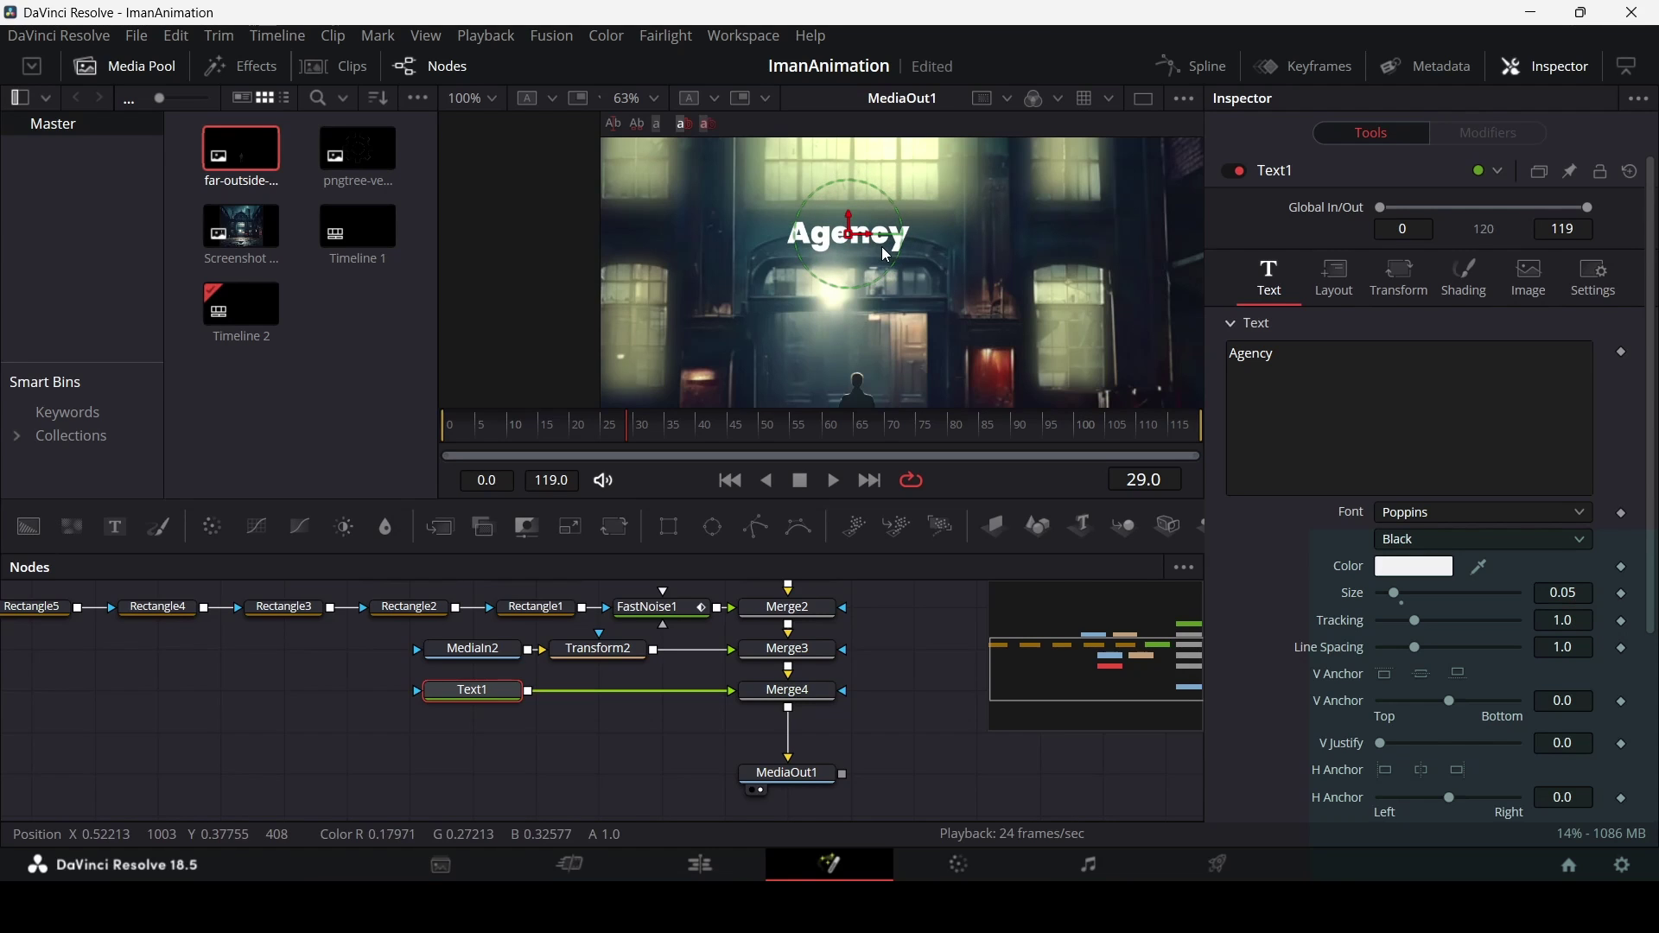
Give the Agency title an outlined appearance in its Shading settings.
{"action": "left_click", "coordinate": [1466, 278]}
{"action": "left_click", "coordinate": [1418, 554]}
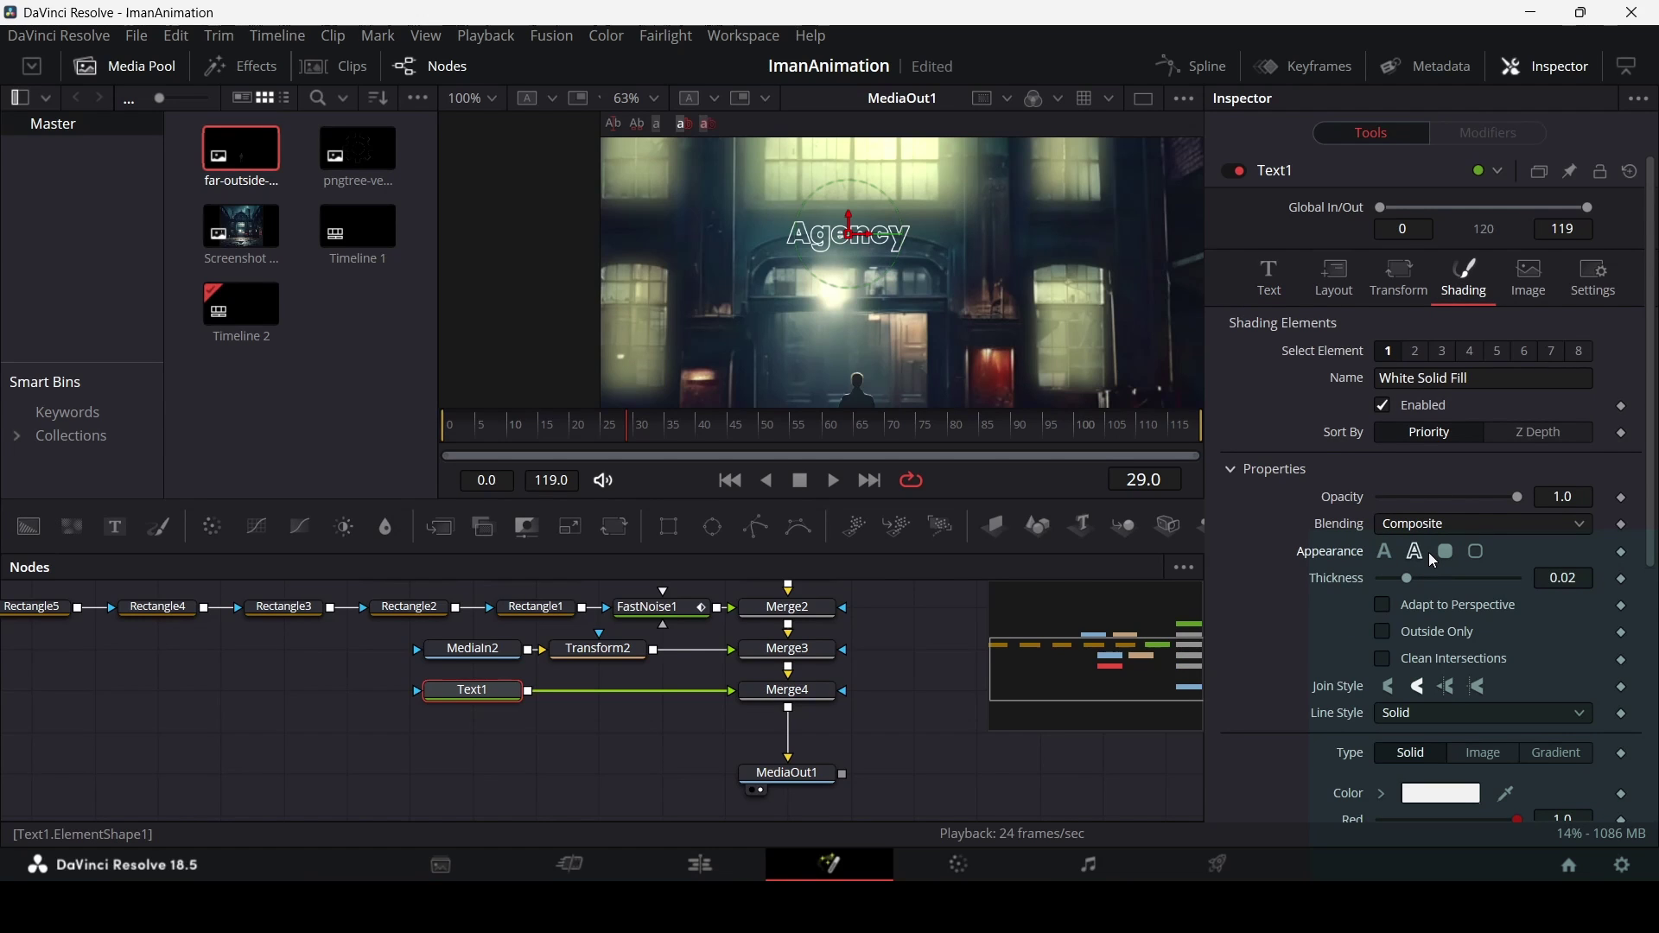
{"action": "left_click", "coordinate": [895, 670]}
{"action": "scroll", "coordinate": [848, 279], "scroll_direction": "down", "scroll_amount": 2}
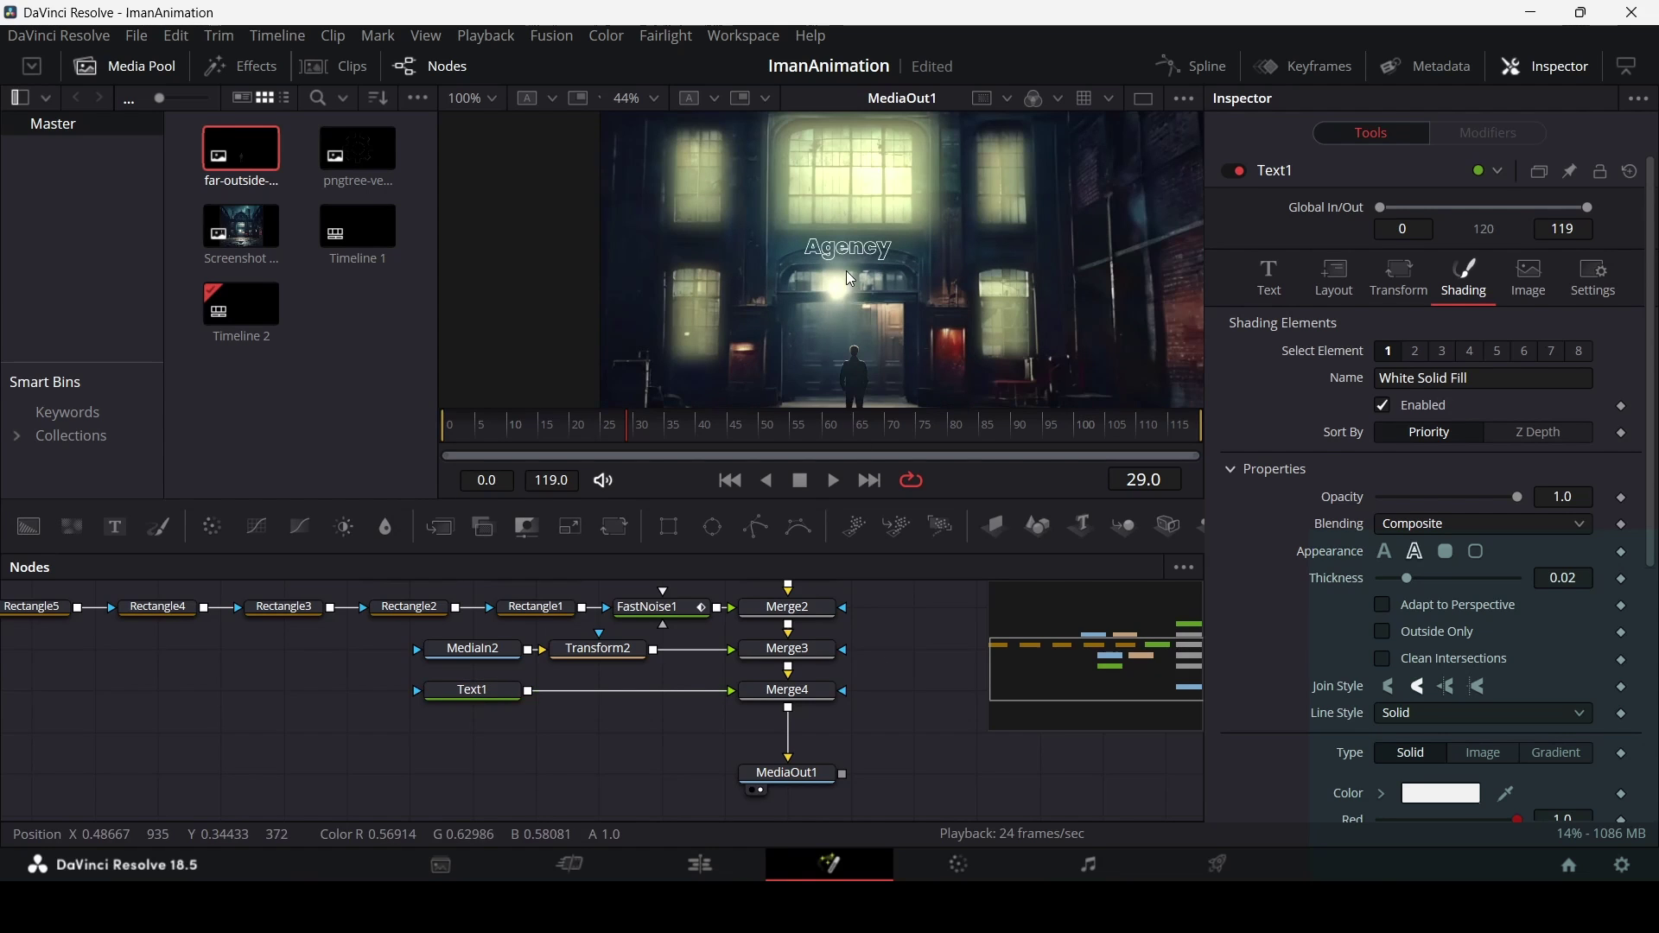
{"action": "scroll", "coordinate": [851, 279], "scroll_direction": "up", "scroll_amount": 5}
{"action": "left_click", "coordinate": [472, 691]}
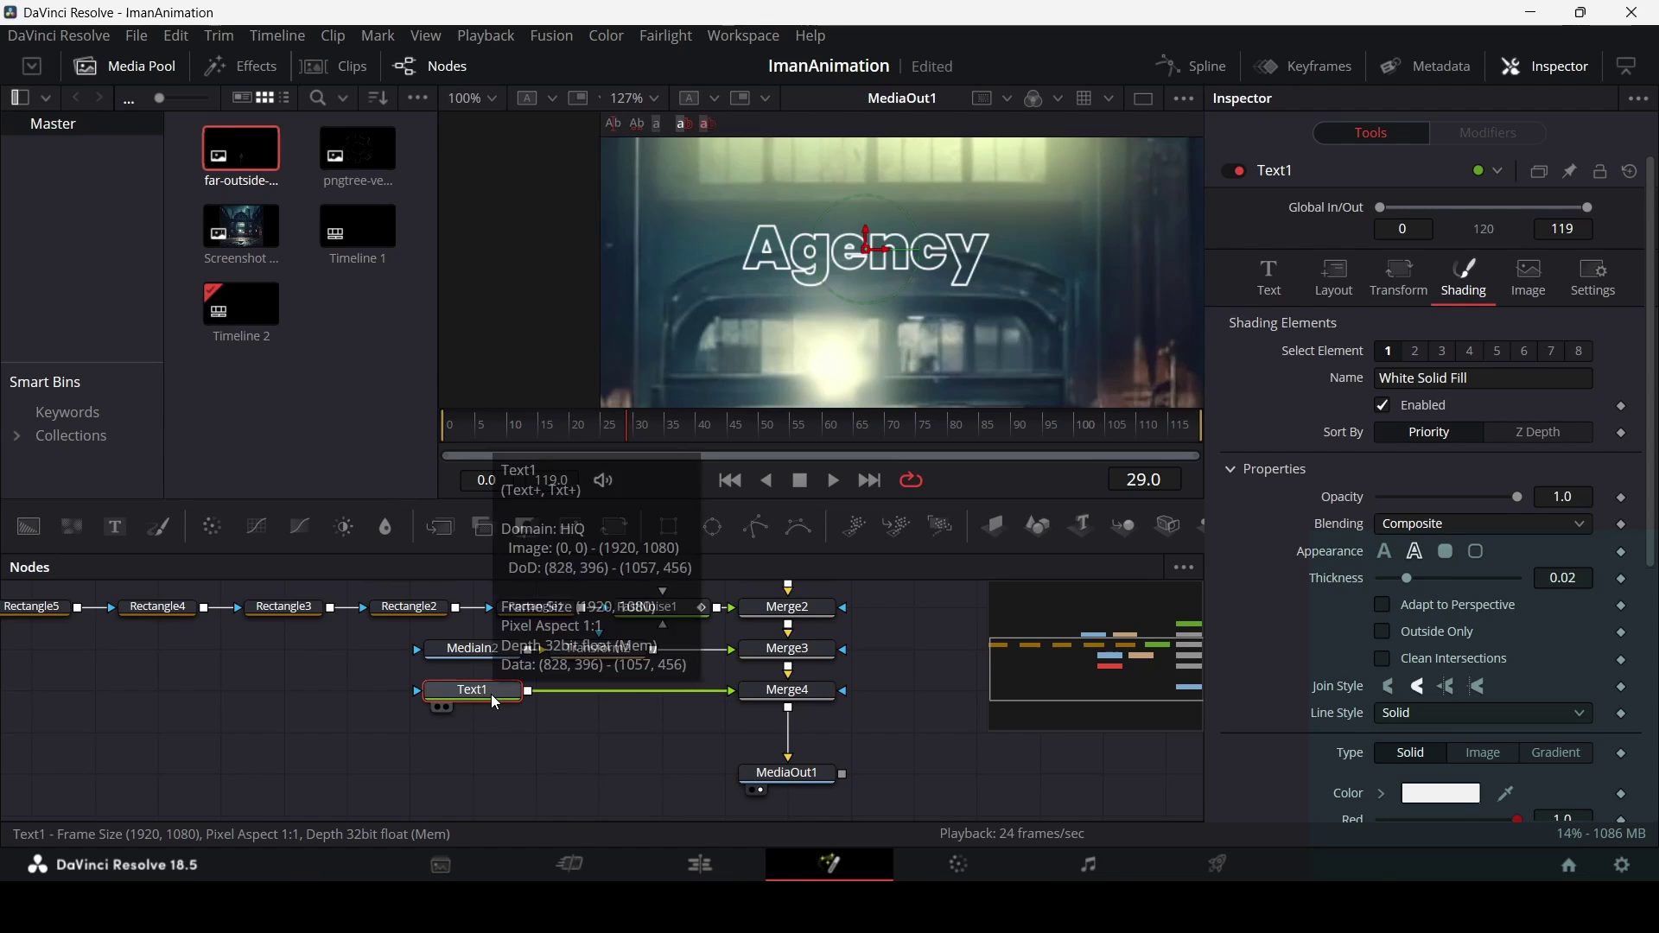
Add a Glow node between Text1 and Merge4 using the tool search.
{"action": "key", "text": "shift+space"}
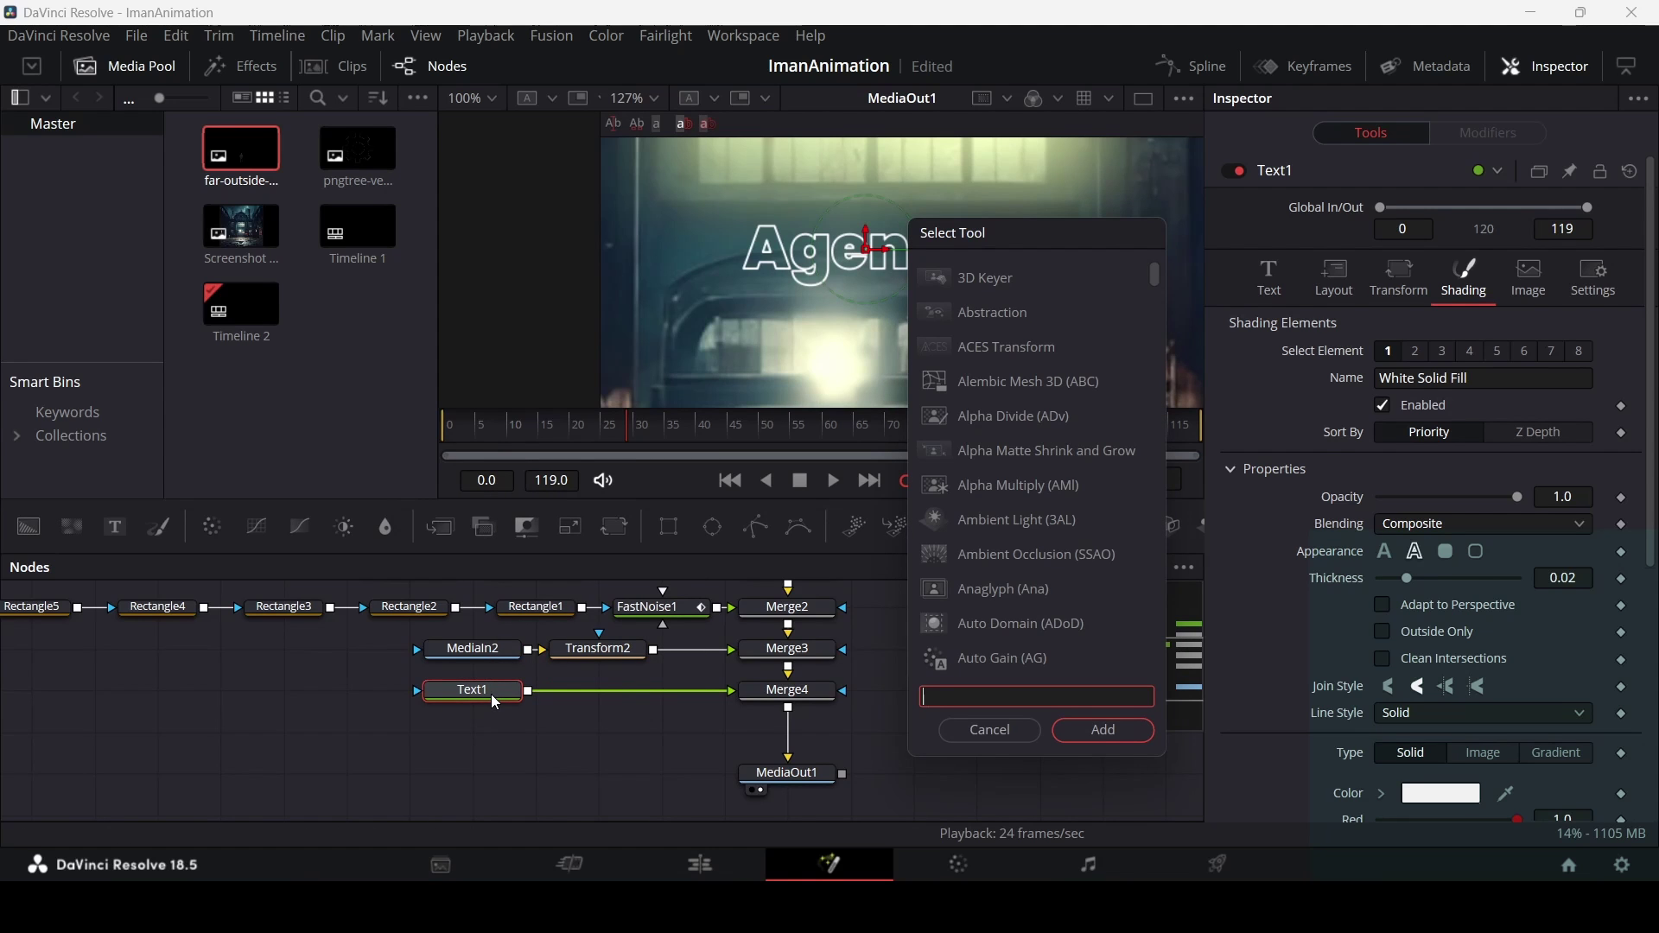
{"action": "type", "text": "glow"}
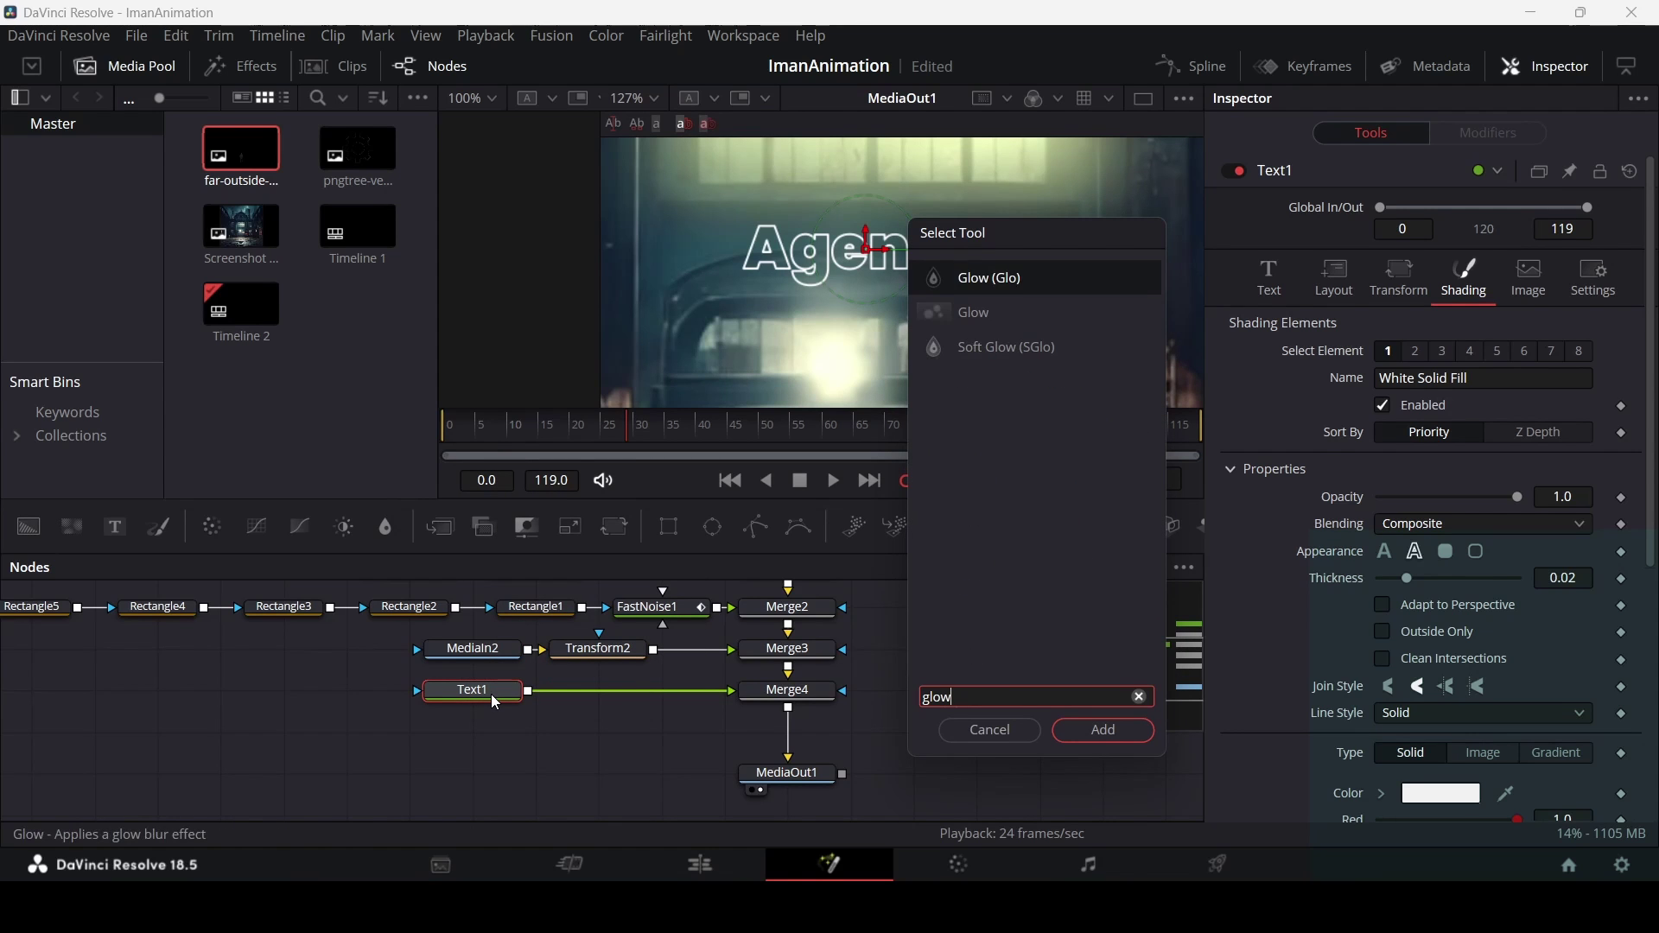
{"action": "key", "text": "Down"}
{"action": "key", "text": "Return"}
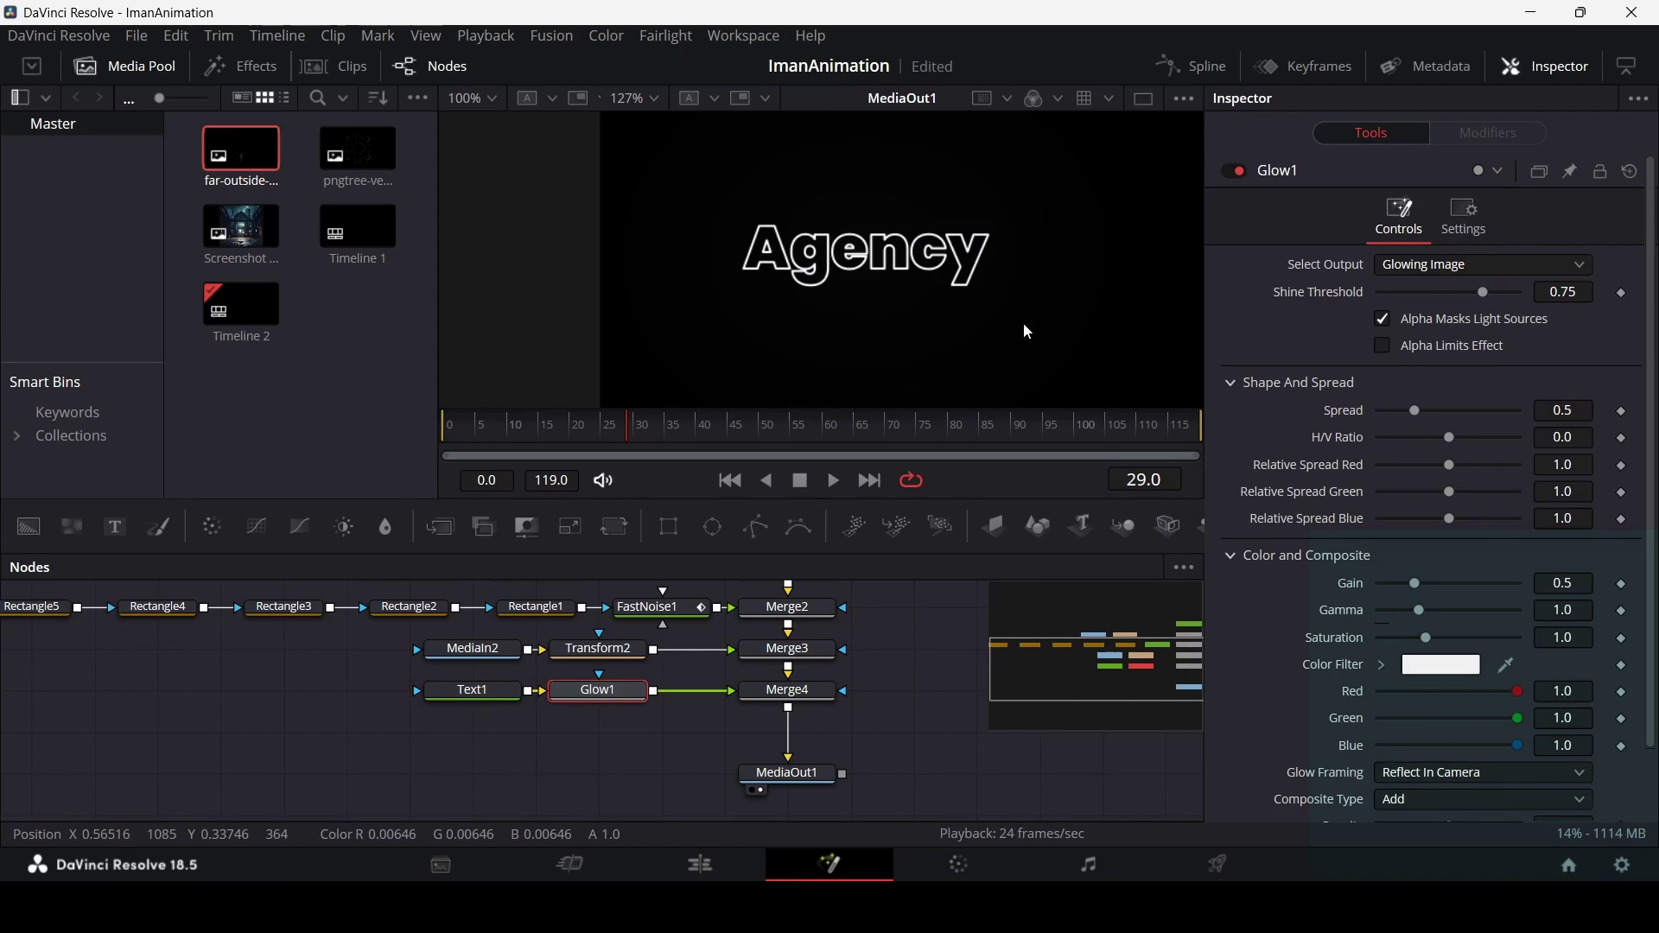
Enable Alpha Limits Effect on Glow1 and keep its H/V Ratio at 0.
{"action": "left_click", "coordinate": [1449, 354]}
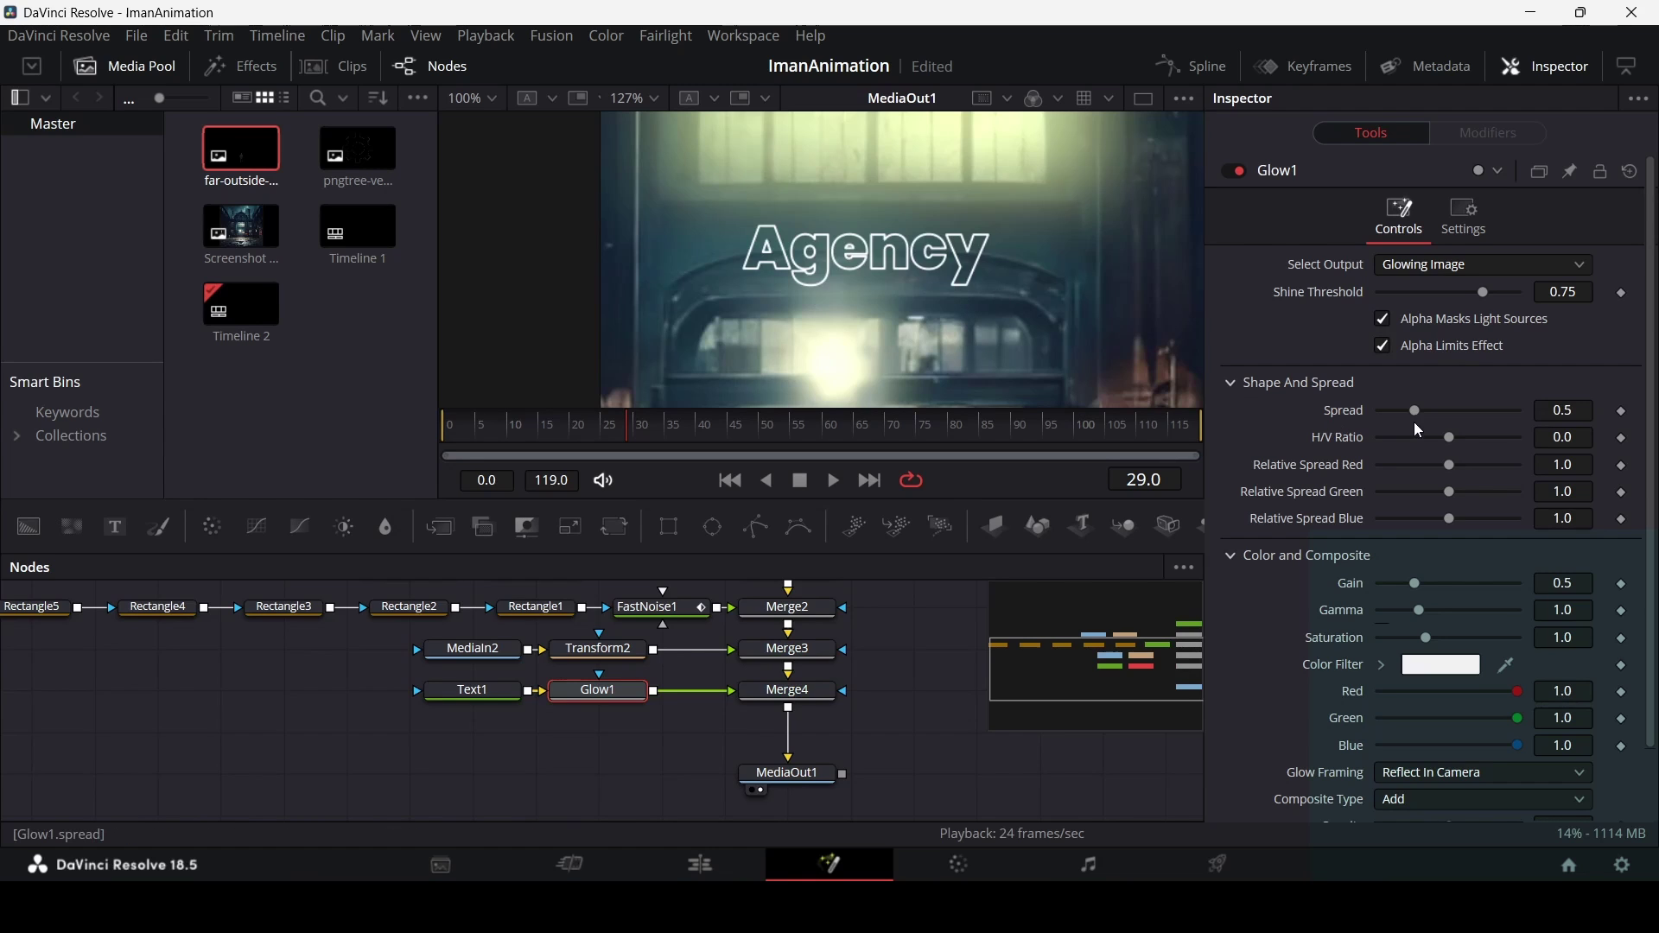
{"action": "left_click_drag", "start_coordinate": [1424, 411], "coordinate": [1447, 411]}
{"action": "key", "text": "ctrl+z"}
{"action": "left_click_drag", "start_coordinate": [1448, 439], "coordinate": [1471, 439]}
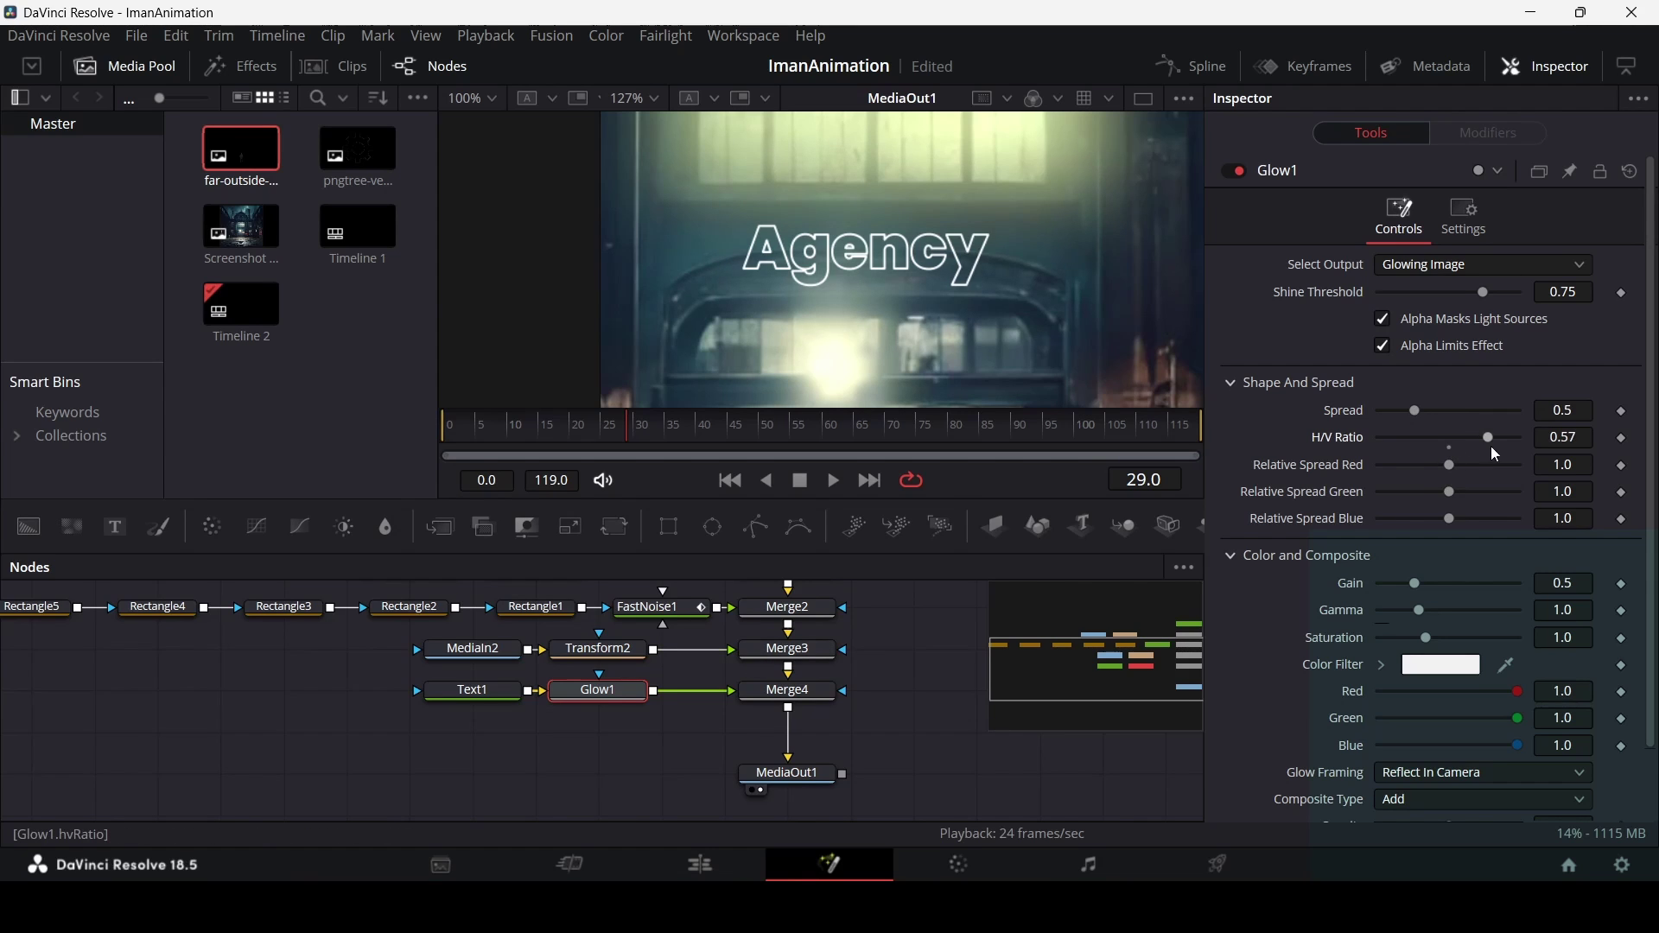
{"action": "double_click", "coordinate": [1382, 444]}
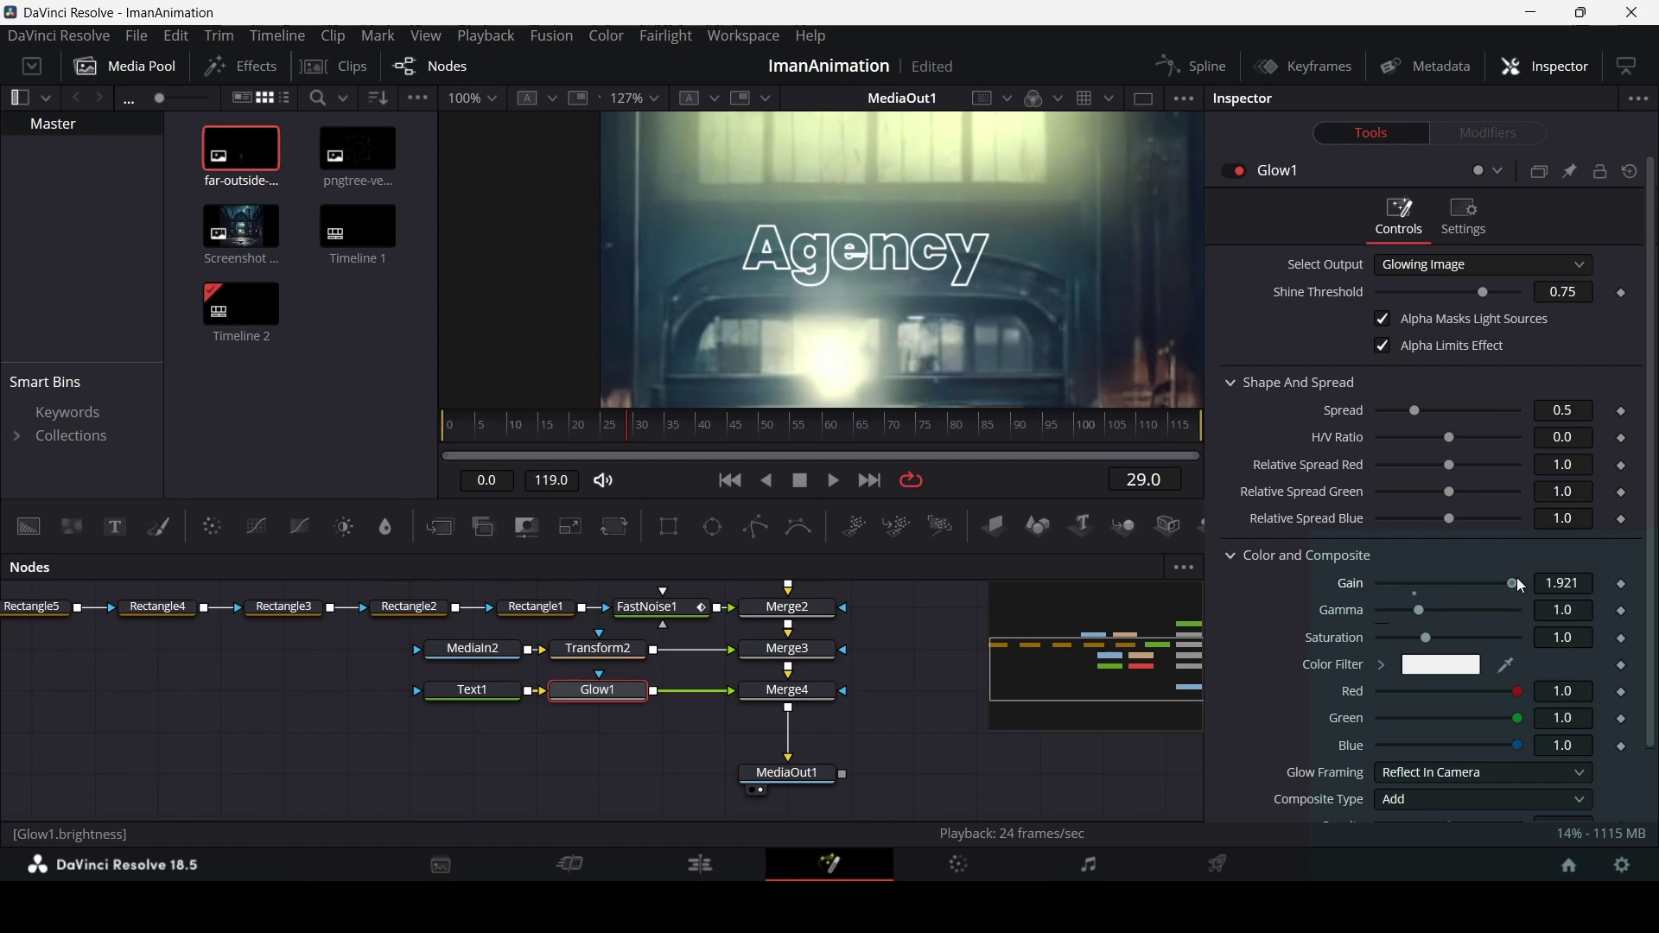
Tint the glow blue by lowering red and green, raise gamma to 1.369, and set spread 0.126.
{"action": "scroll", "coordinate": [1460, 622], "scroll_direction": "down", "scroll_amount": 2}
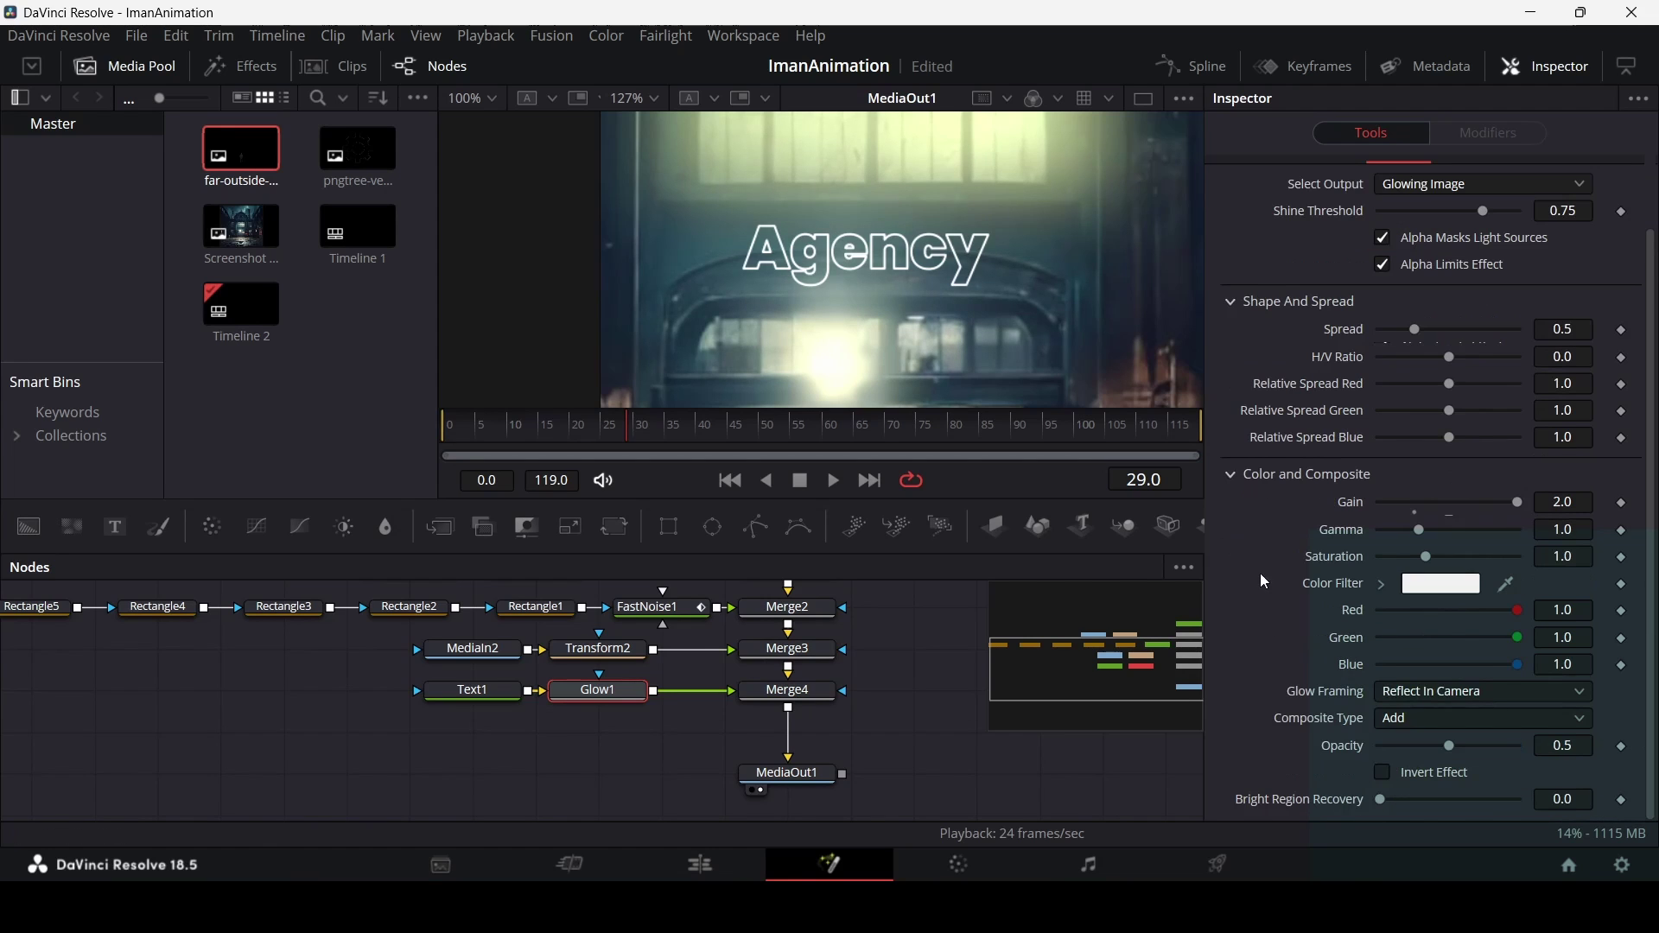
{"action": "left_click_drag", "start_coordinate": [1521, 611], "coordinate": [1371, 629]}
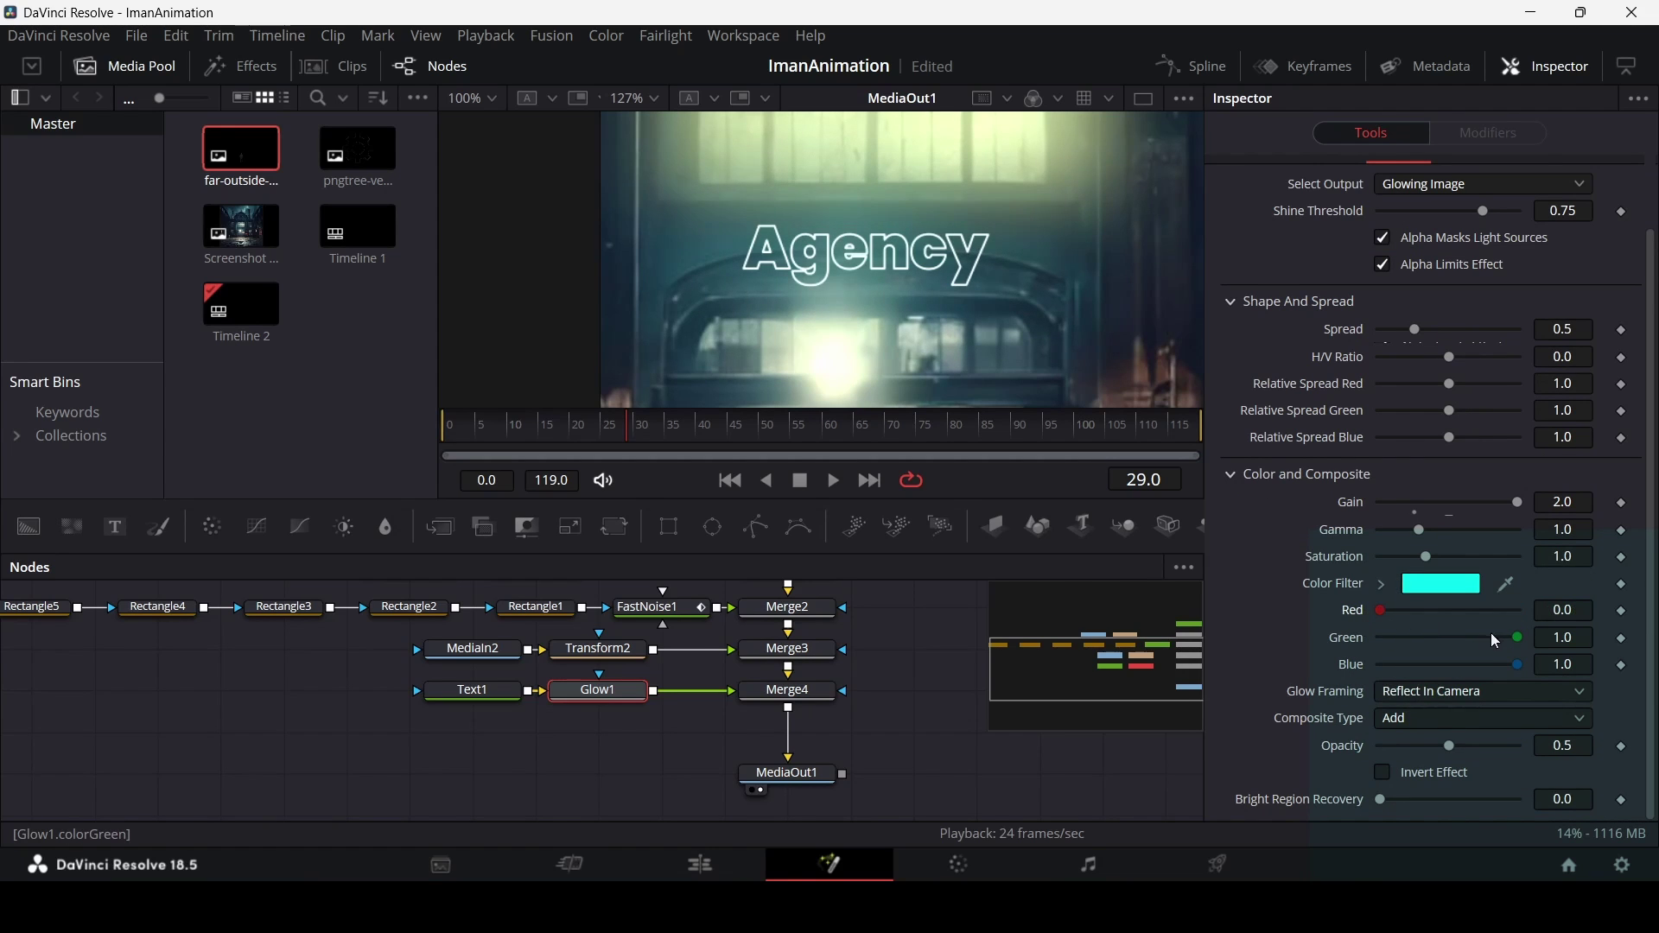
{"action": "left_click_drag", "start_coordinate": [1516, 638], "coordinate": [1348, 653]}
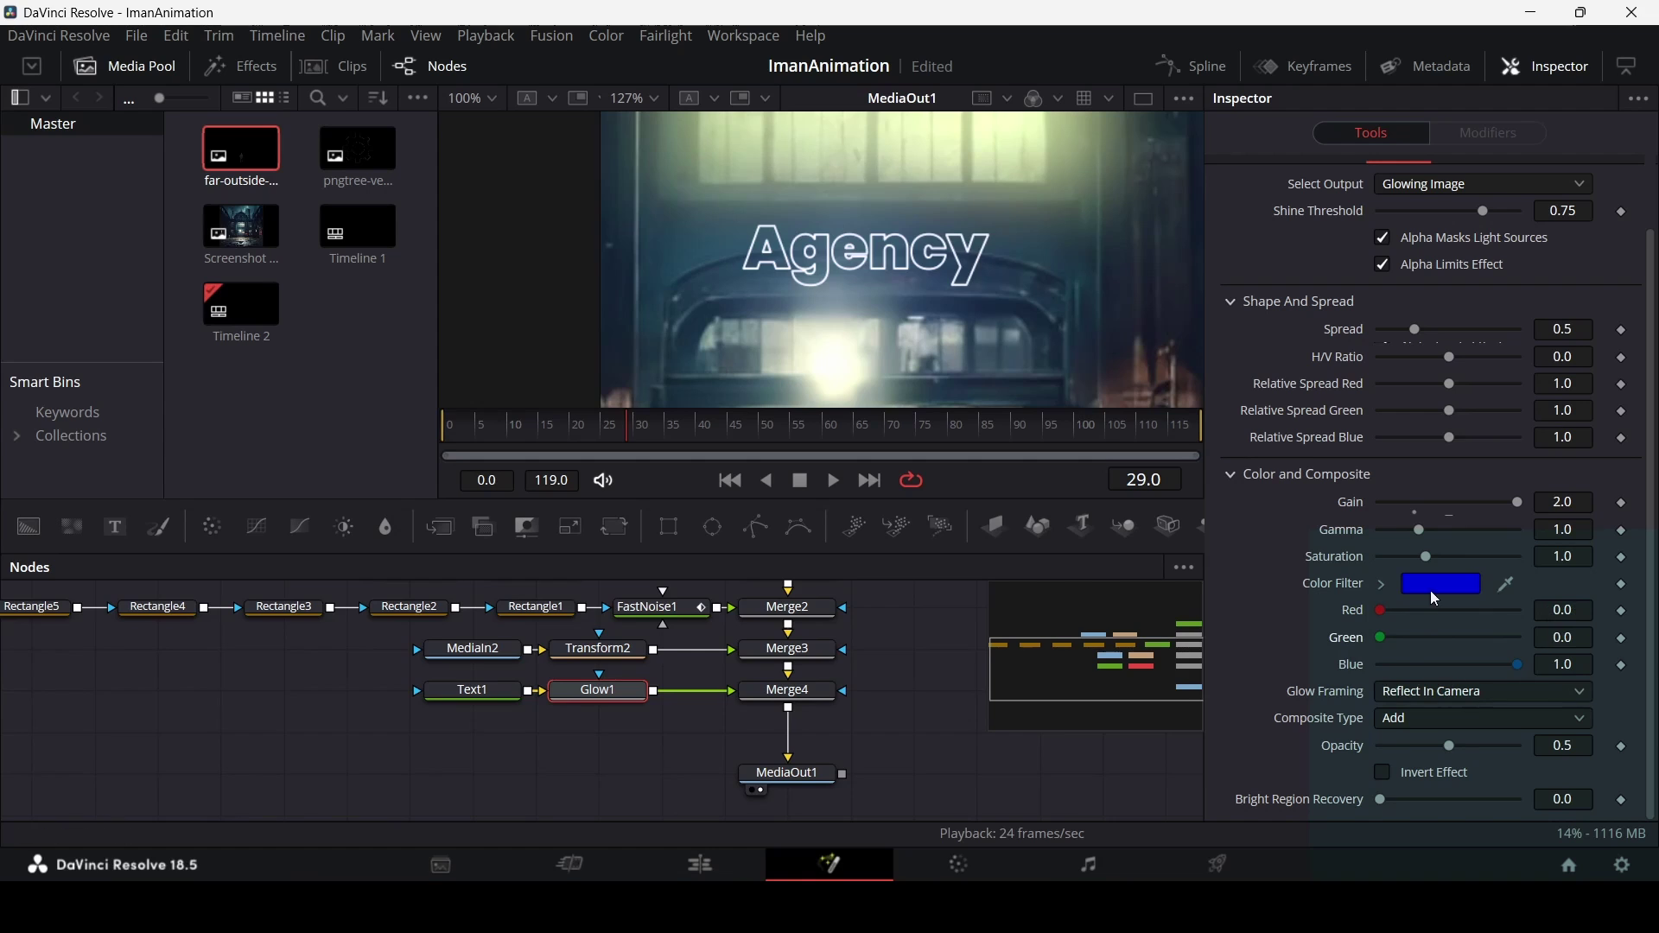
{"action": "left_click", "coordinate": [1403, 591]}
{"action": "left_click_drag", "start_coordinate": [1436, 537], "coordinate": [1440, 531]}
{"action": "left_click_drag", "start_coordinate": [1415, 330], "coordinate": [1413, 335]}
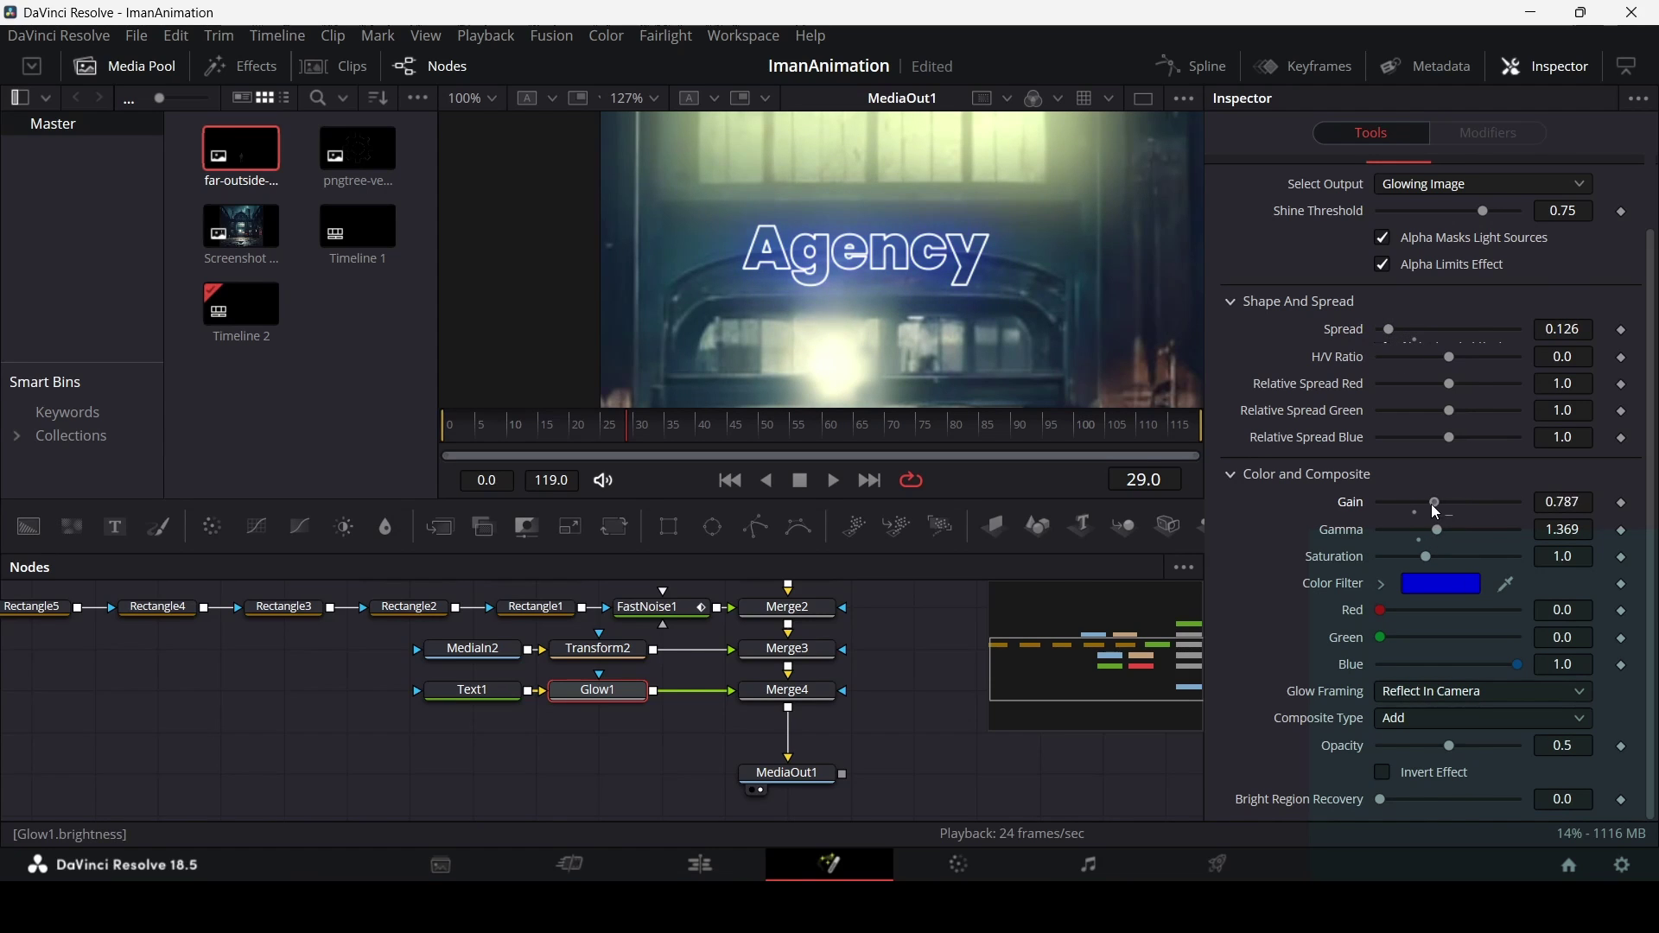
Lighten the blue glow tint to pale blue (Red/Green 0.525, Blue 1.0).
{"action": "left_click", "coordinate": [1382, 585]}
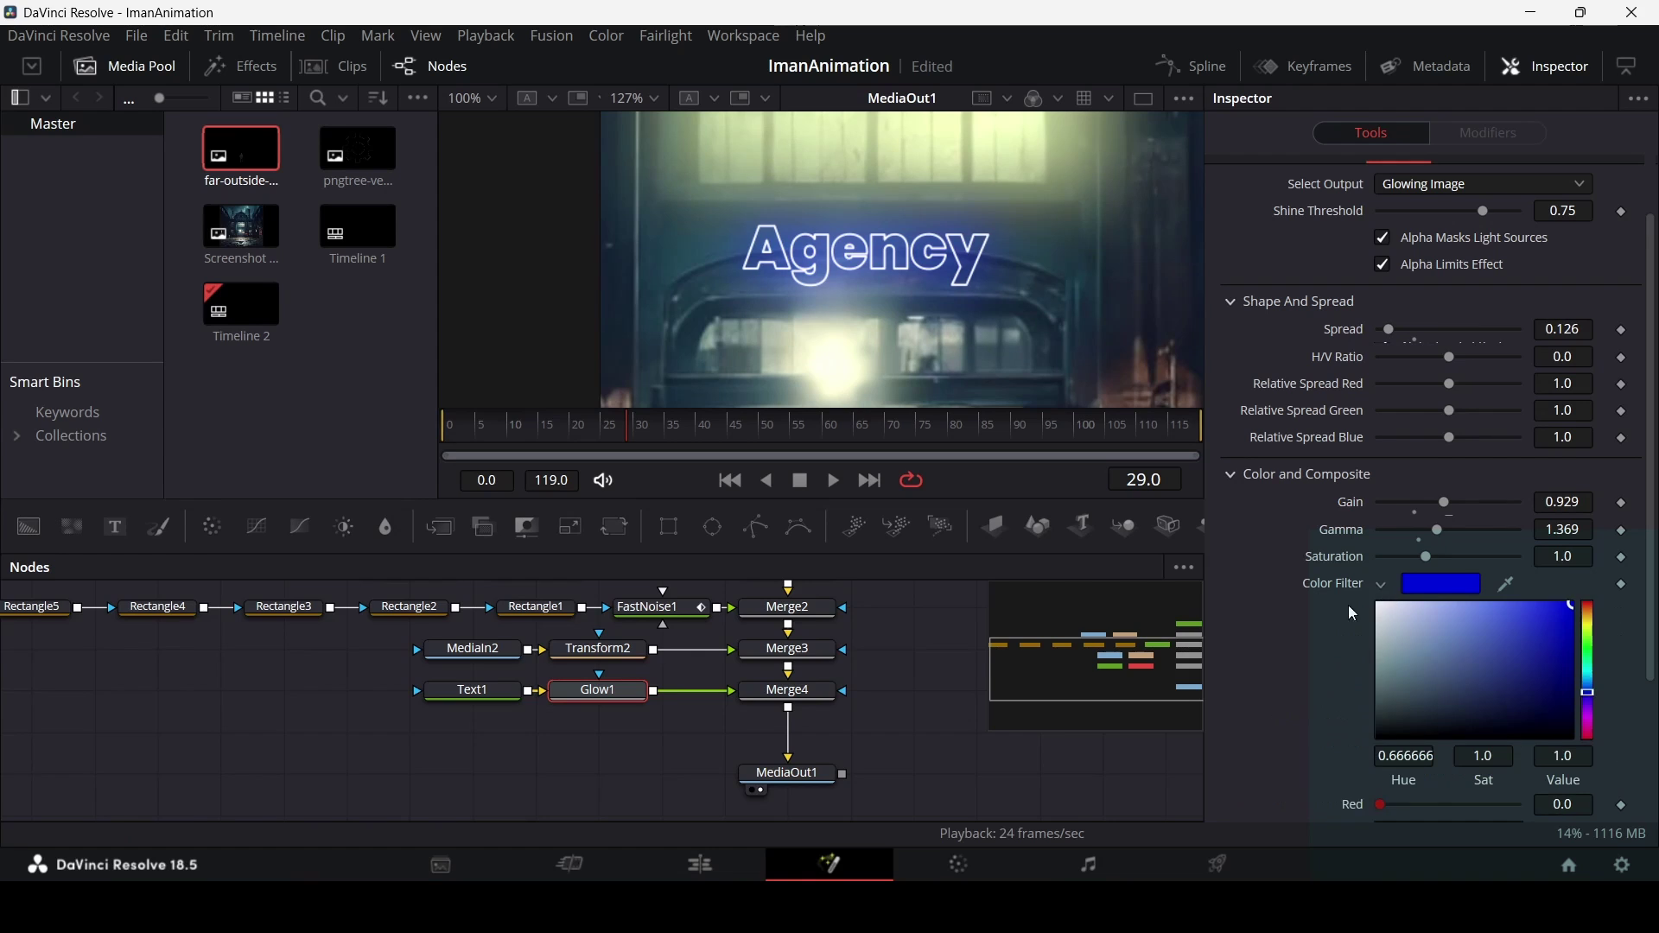
{"action": "left_click_drag", "start_coordinate": [1524, 613], "coordinate": [1474, 608]}
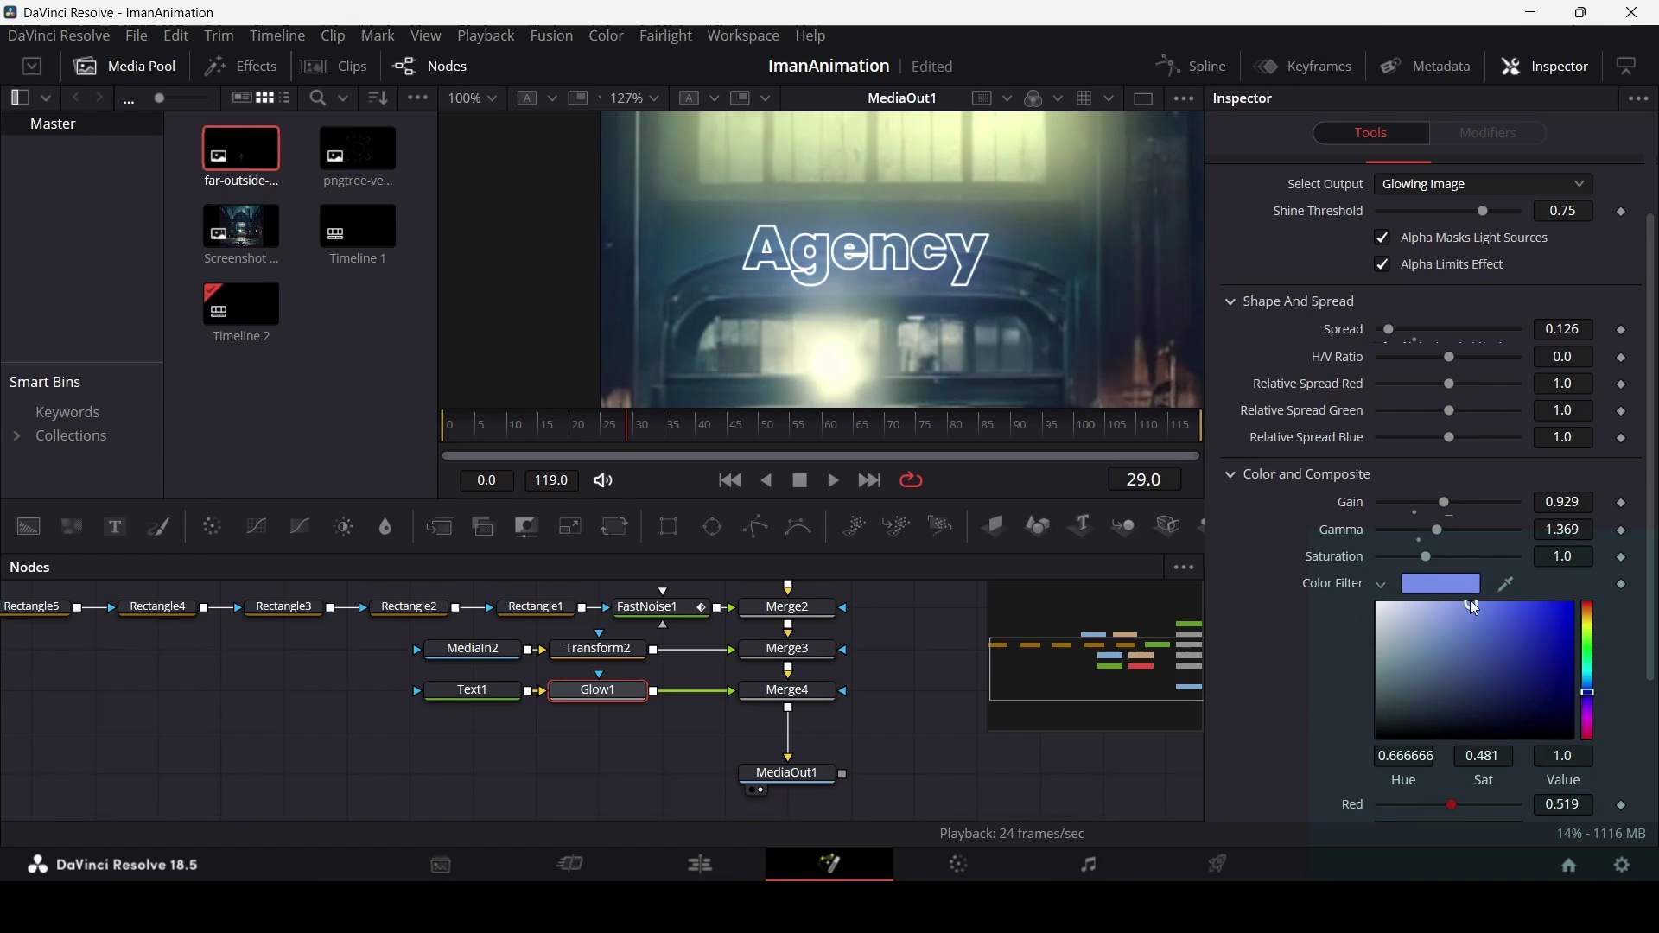
{"action": "left_click", "coordinate": [1385, 591]}
{"action": "scroll", "coordinate": [935, 281], "scroll_direction": "down", "scroll_amount": 4}
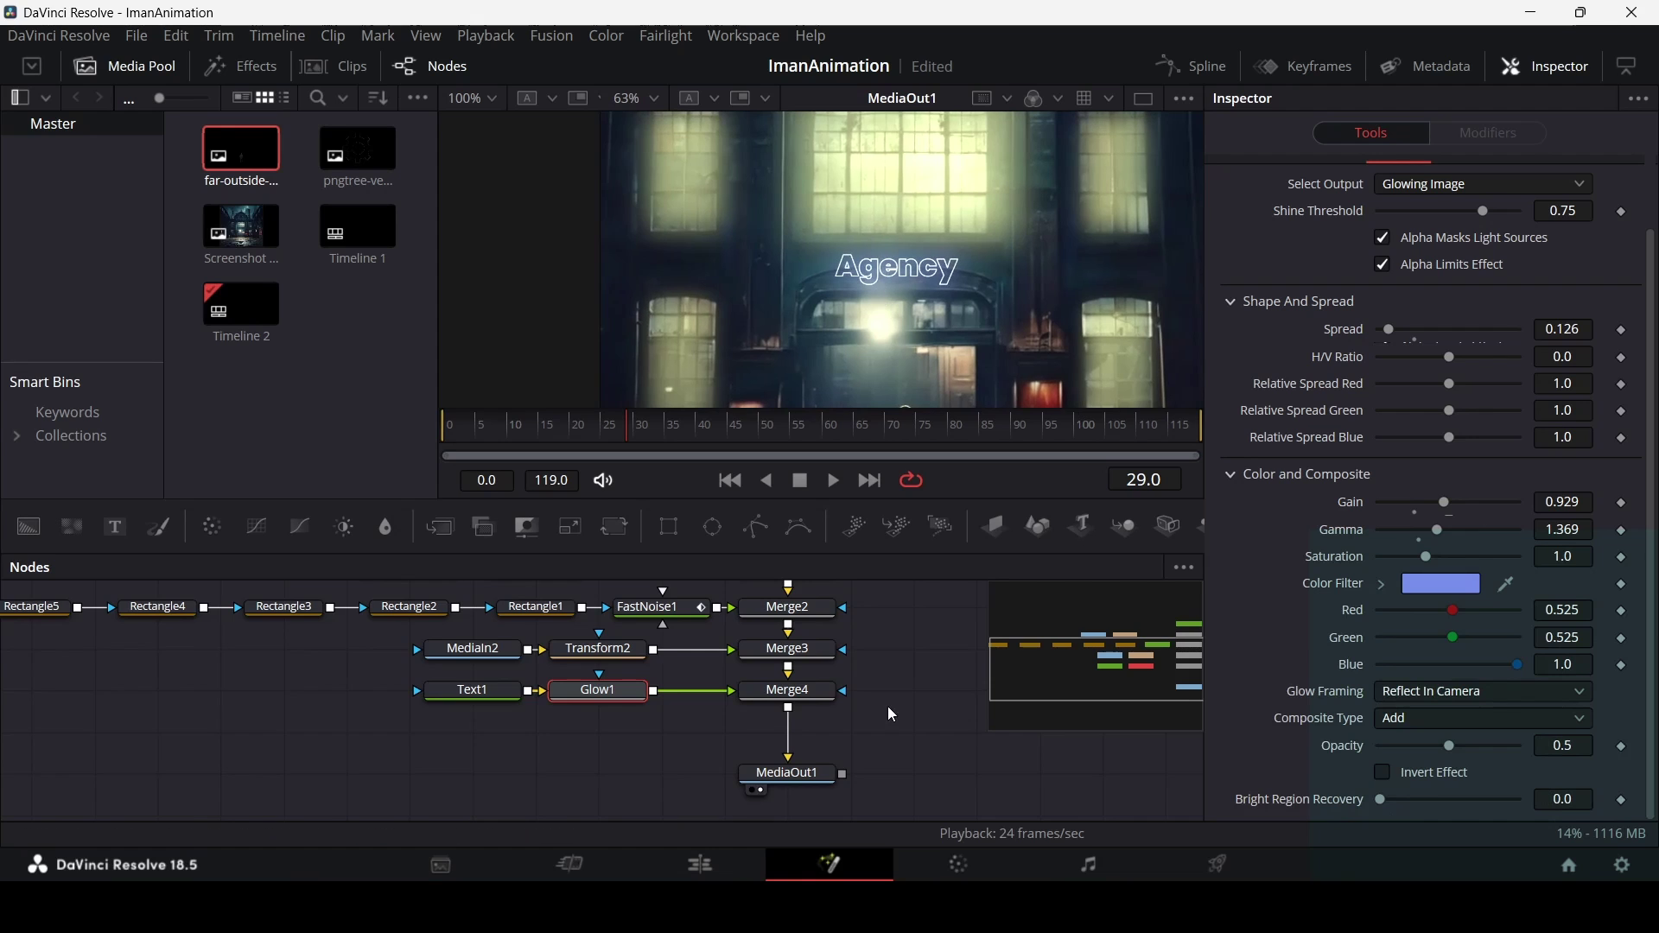
{"action": "left_click", "coordinate": [892, 715]}
{"action": "scroll", "coordinate": [909, 294], "scroll_direction": "down", "scroll_amount": 2}
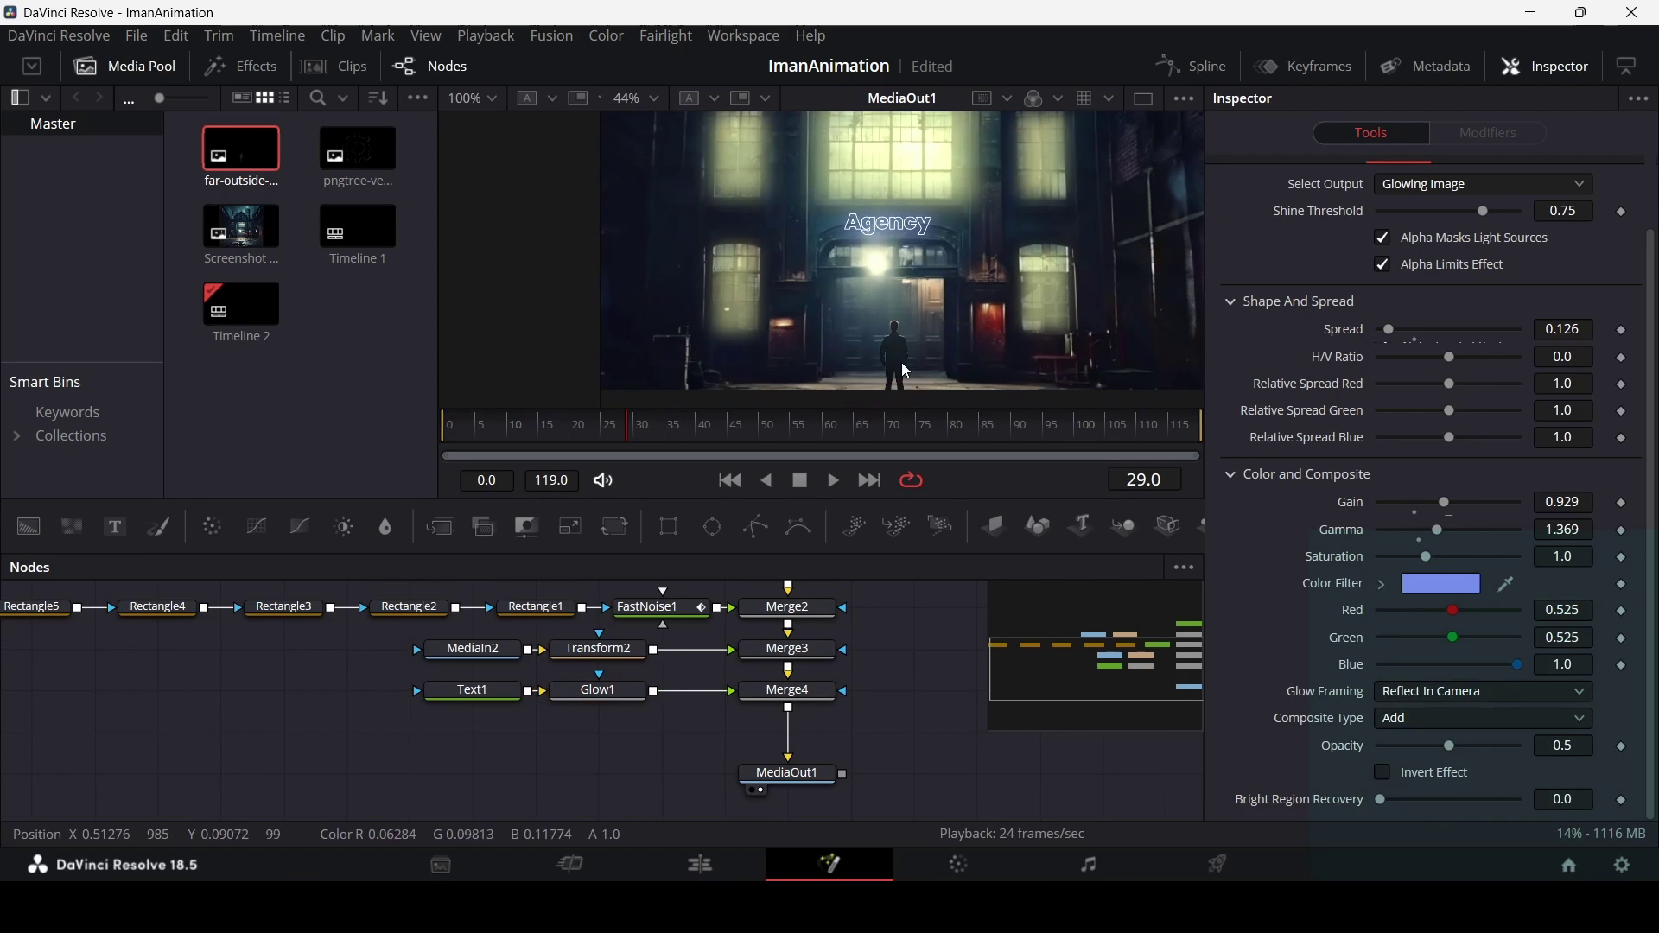
Add Text3D1 feeding Renderer3D1, merged through Merge5 into MediaOut1.
{"action": "left_click_drag", "start_coordinate": [901, 370], "coordinate": [650, 342]}
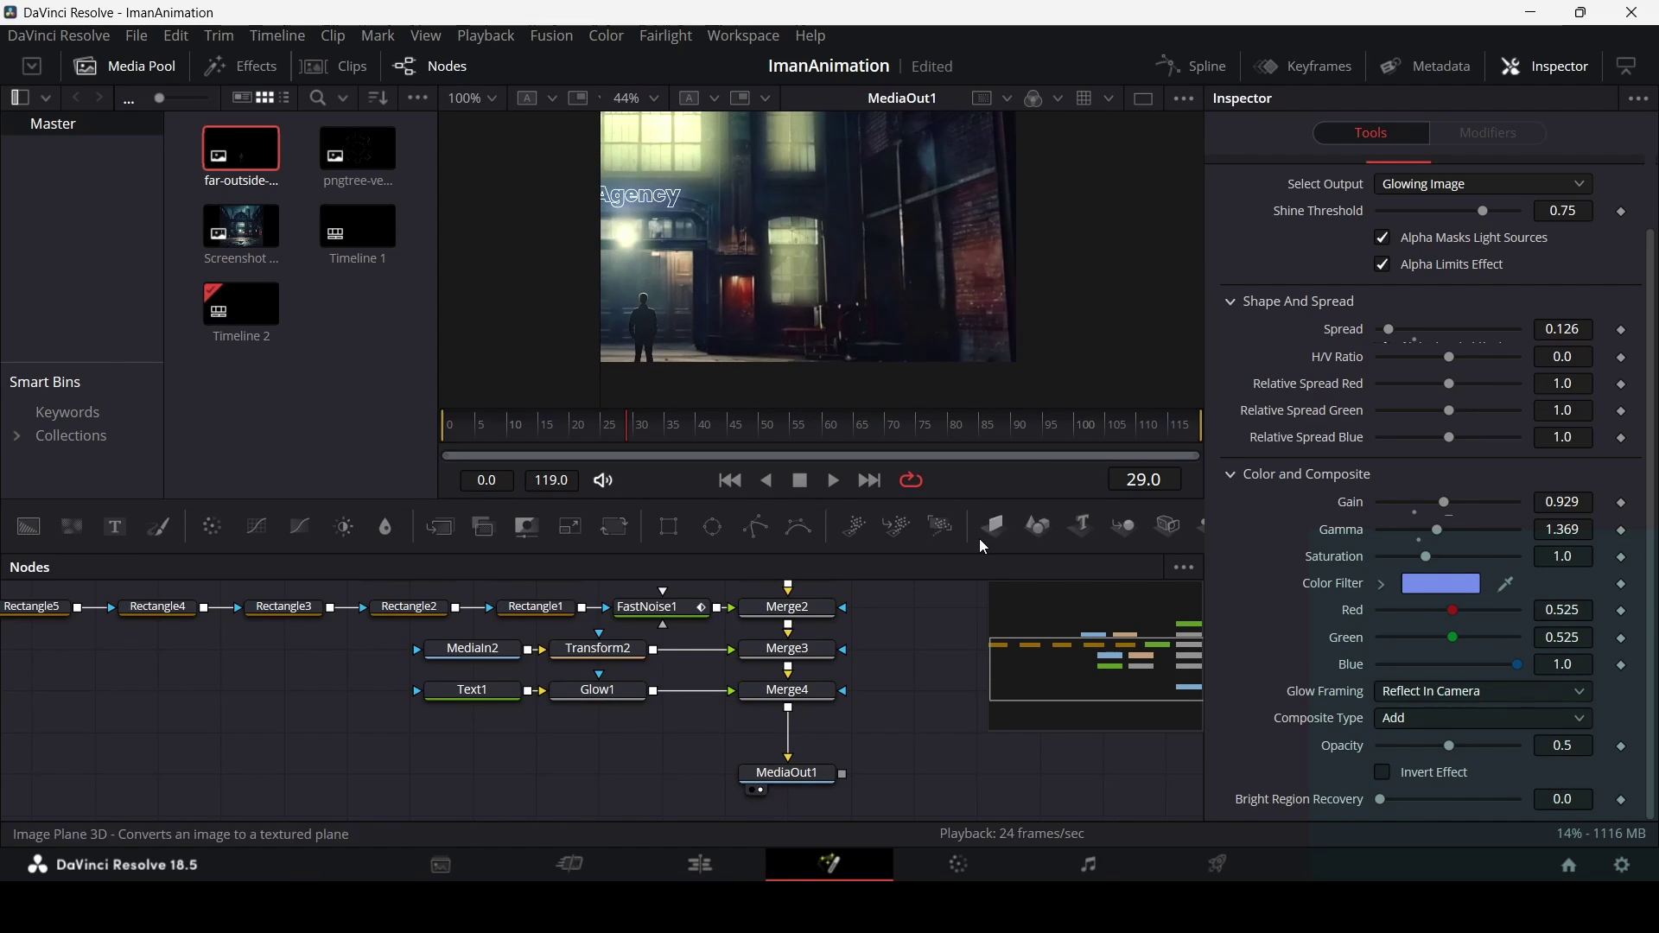
{"action": "left_click_drag", "start_coordinate": [1079, 534], "coordinate": [585, 767]}
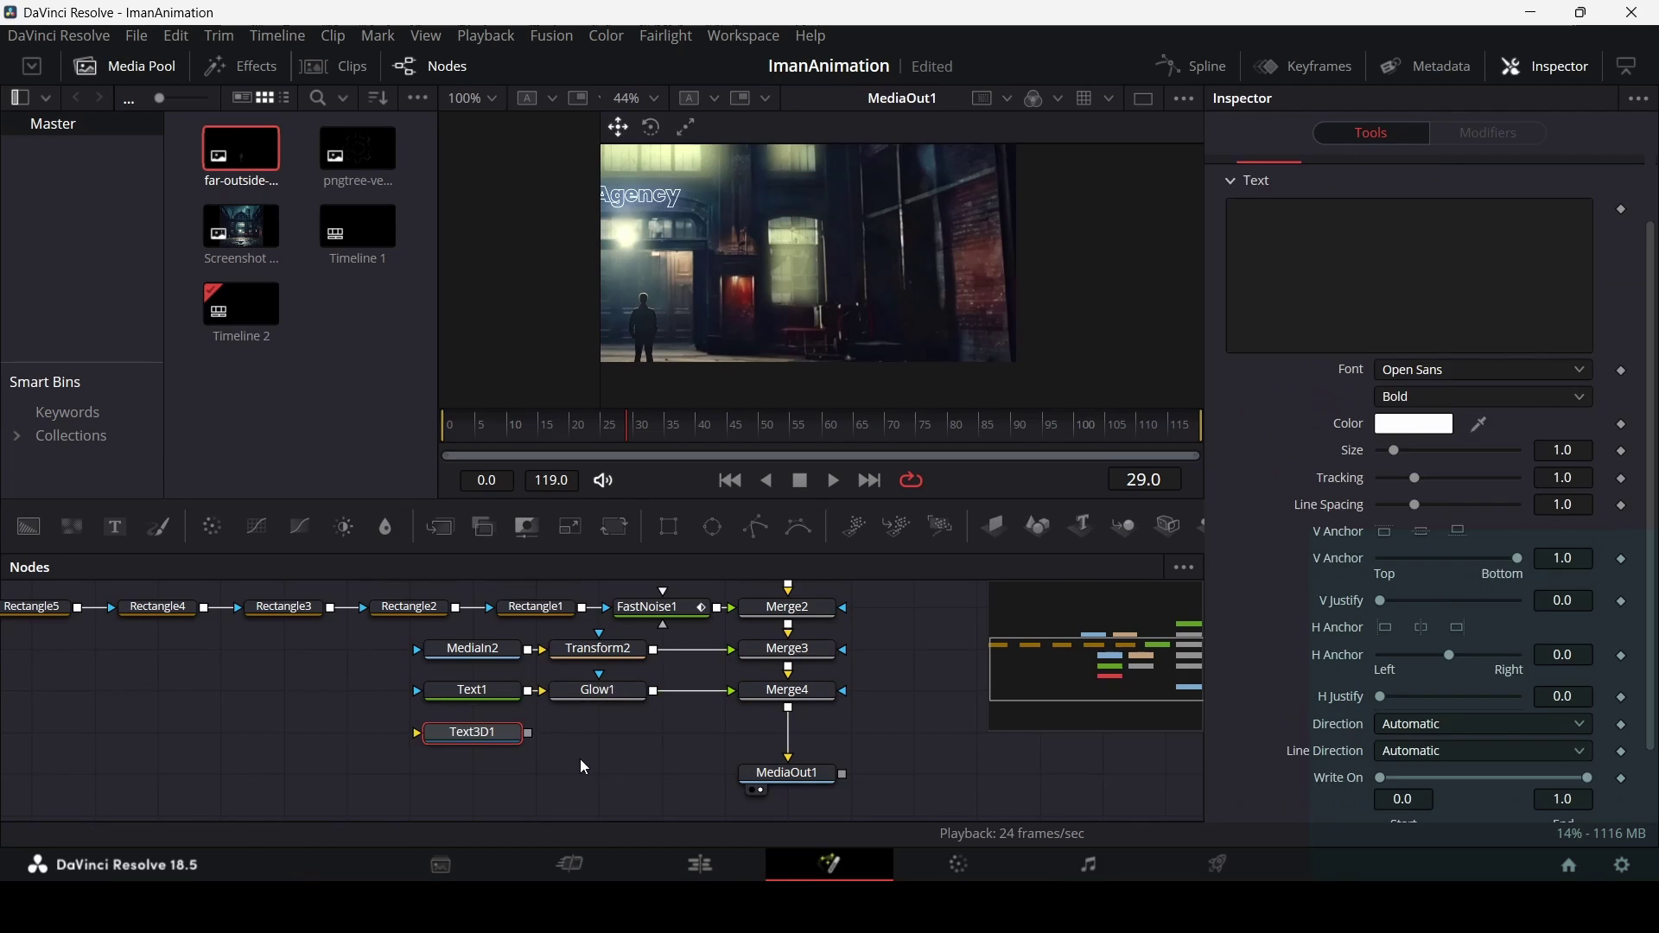
{"action": "key", "text": "shift+space"}
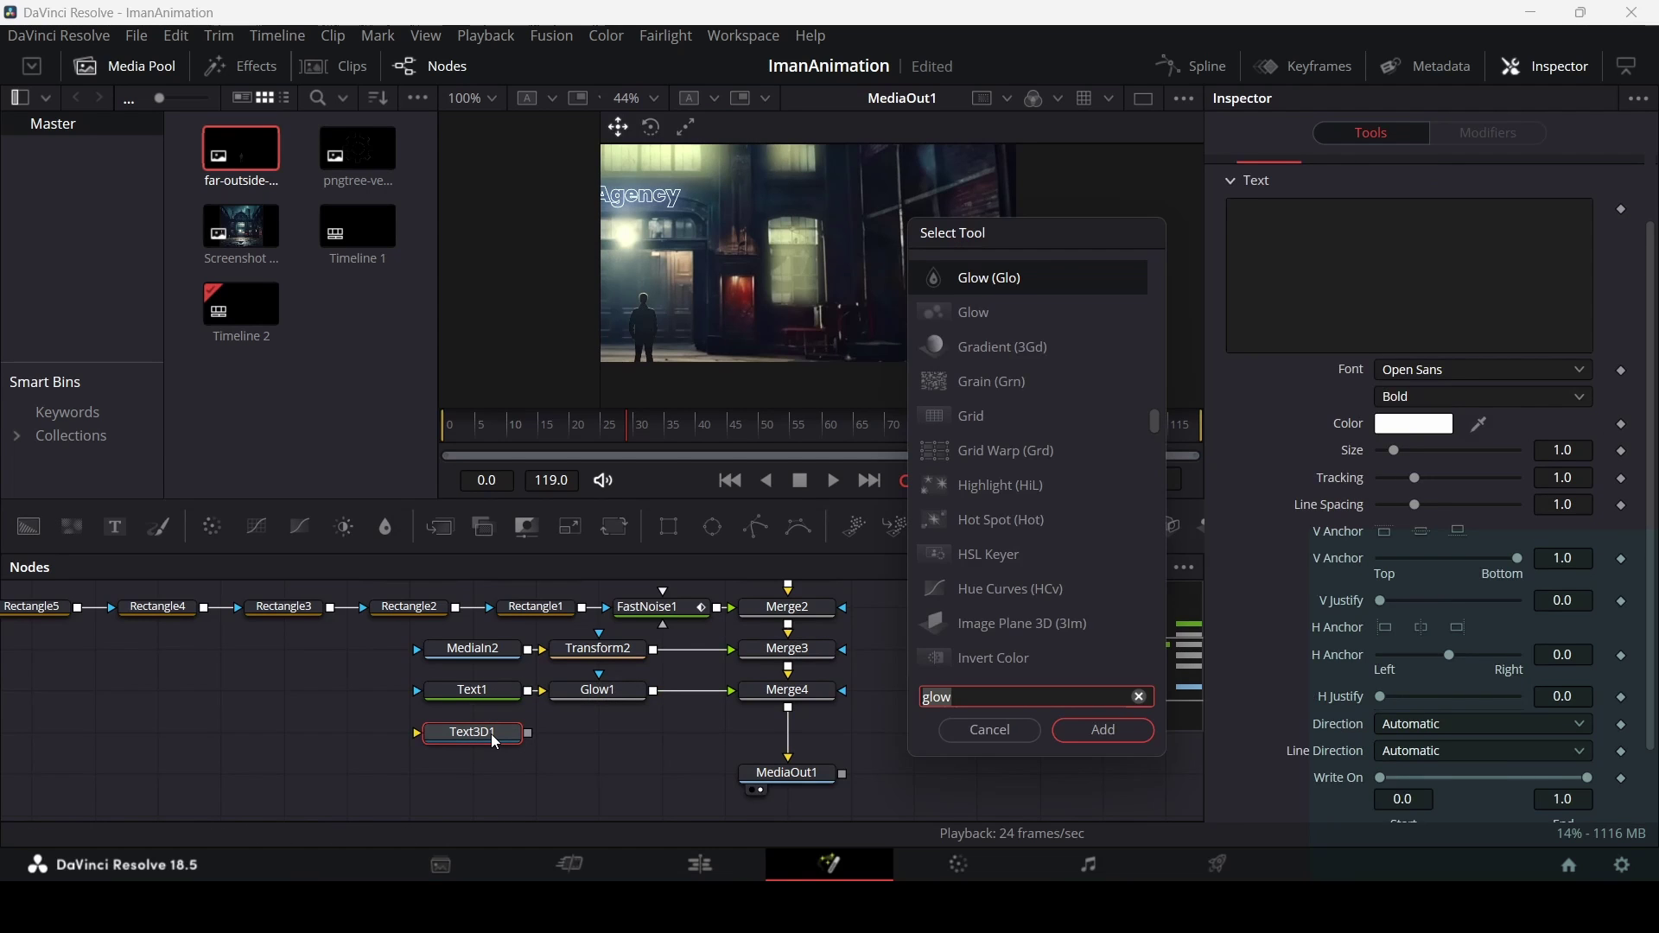
{"action": "type", "text": "re"}
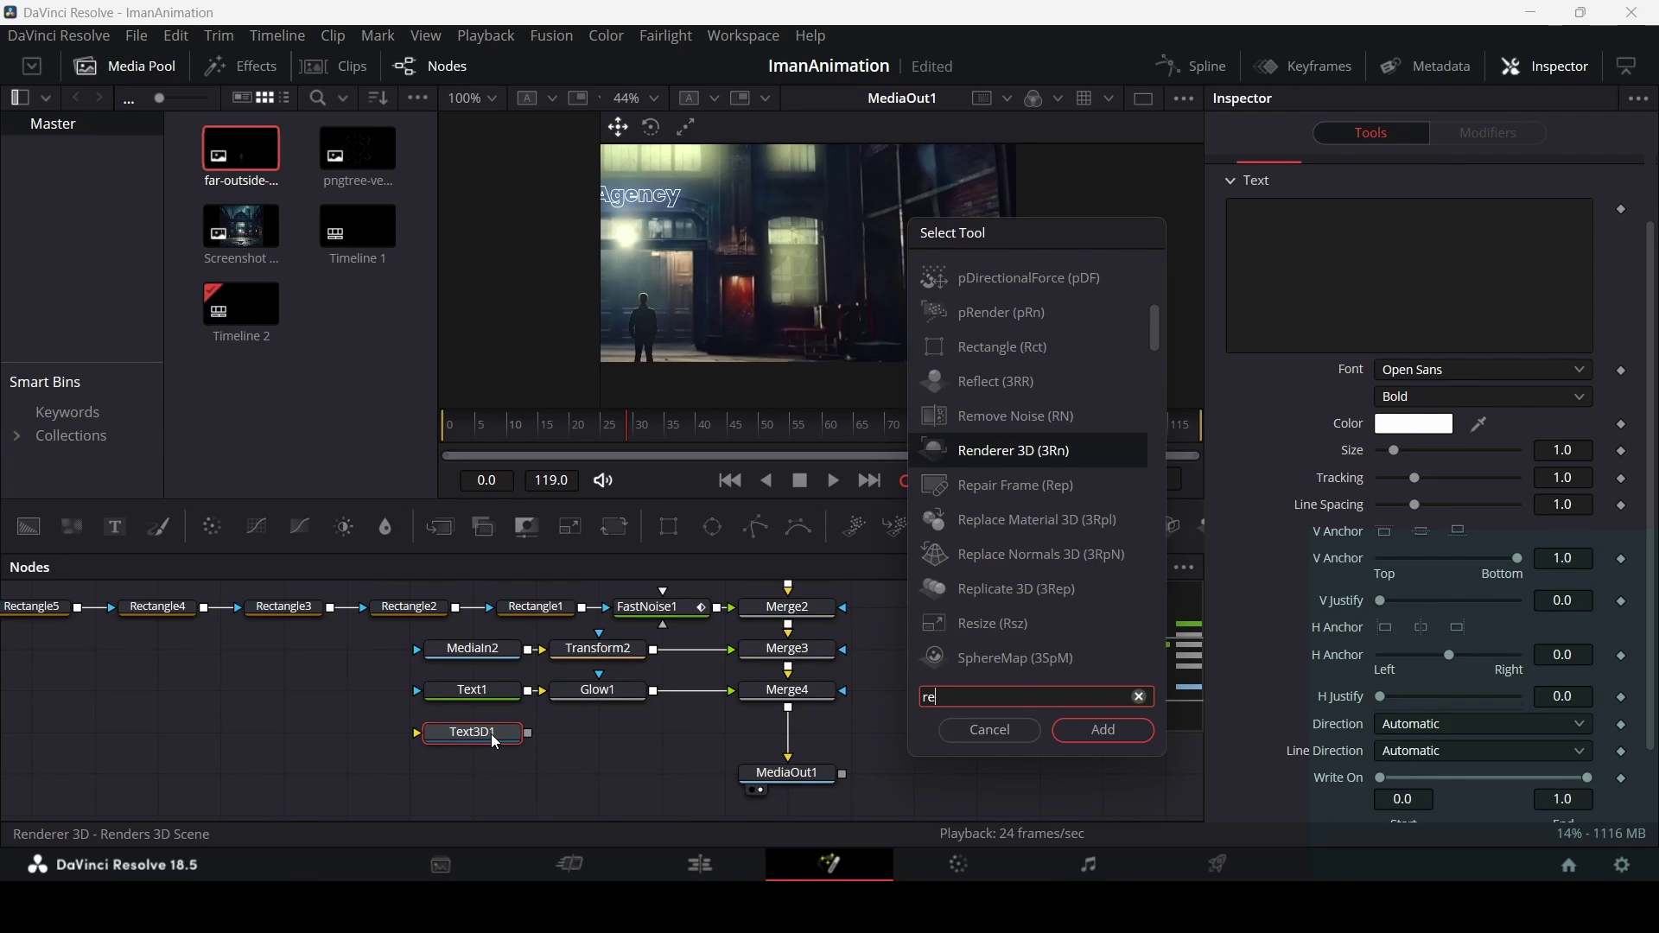
{"action": "key", "text": "Return"}
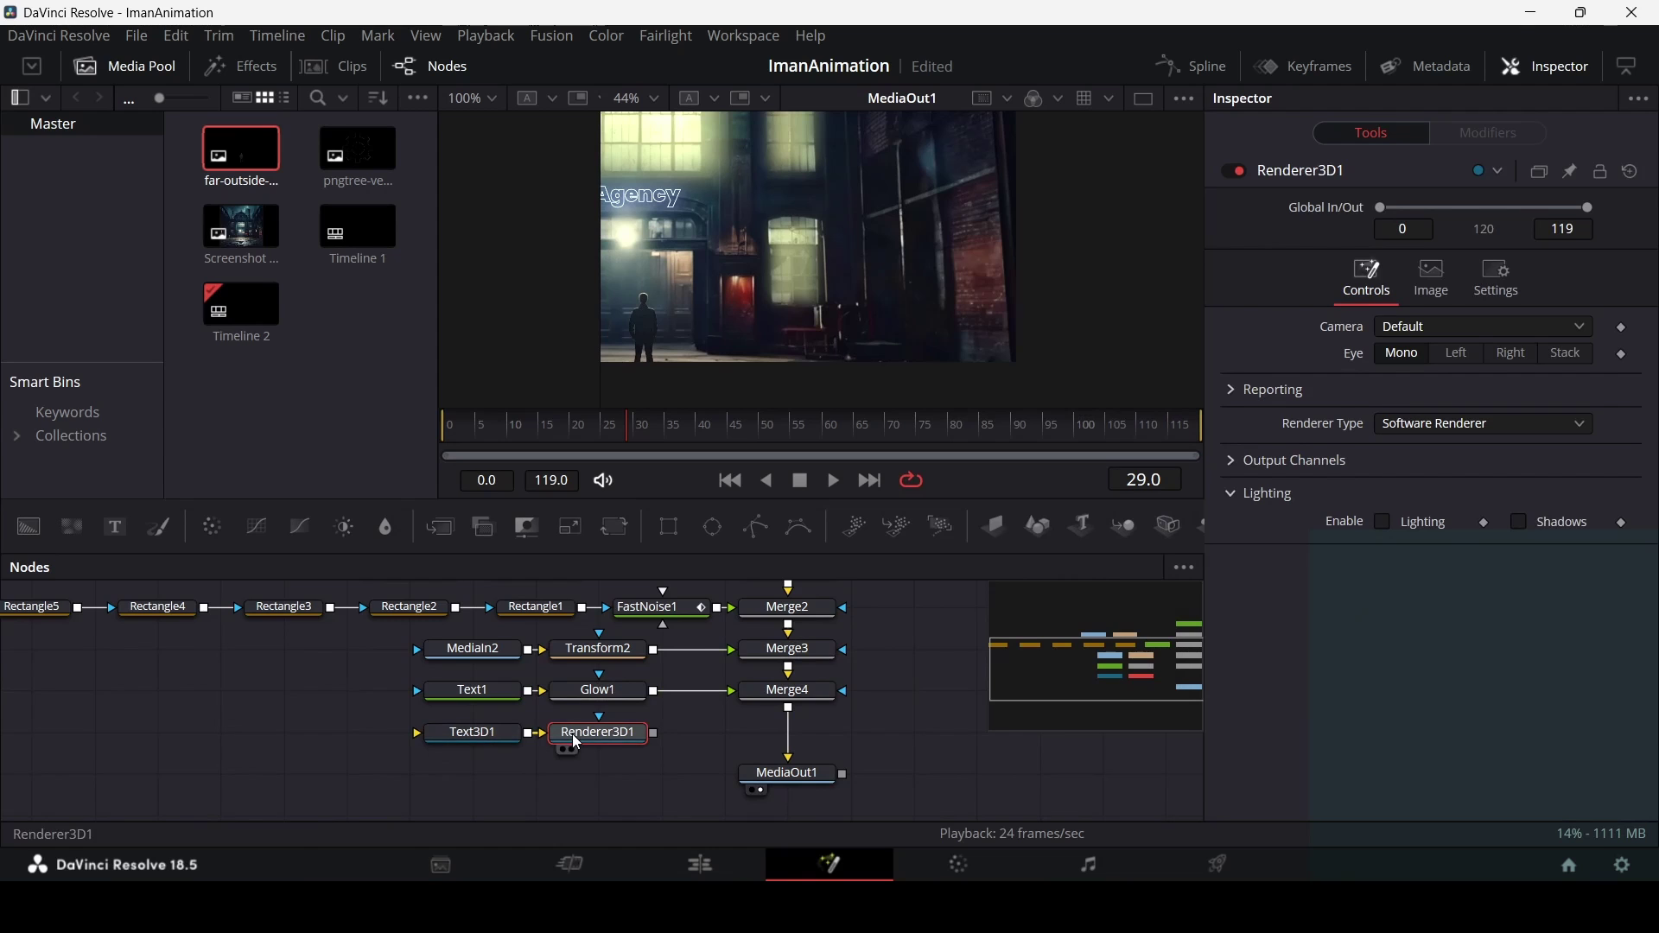
{"action": "left_click_drag", "start_coordinate": [650, 722], "coordinate": [787, 708]}
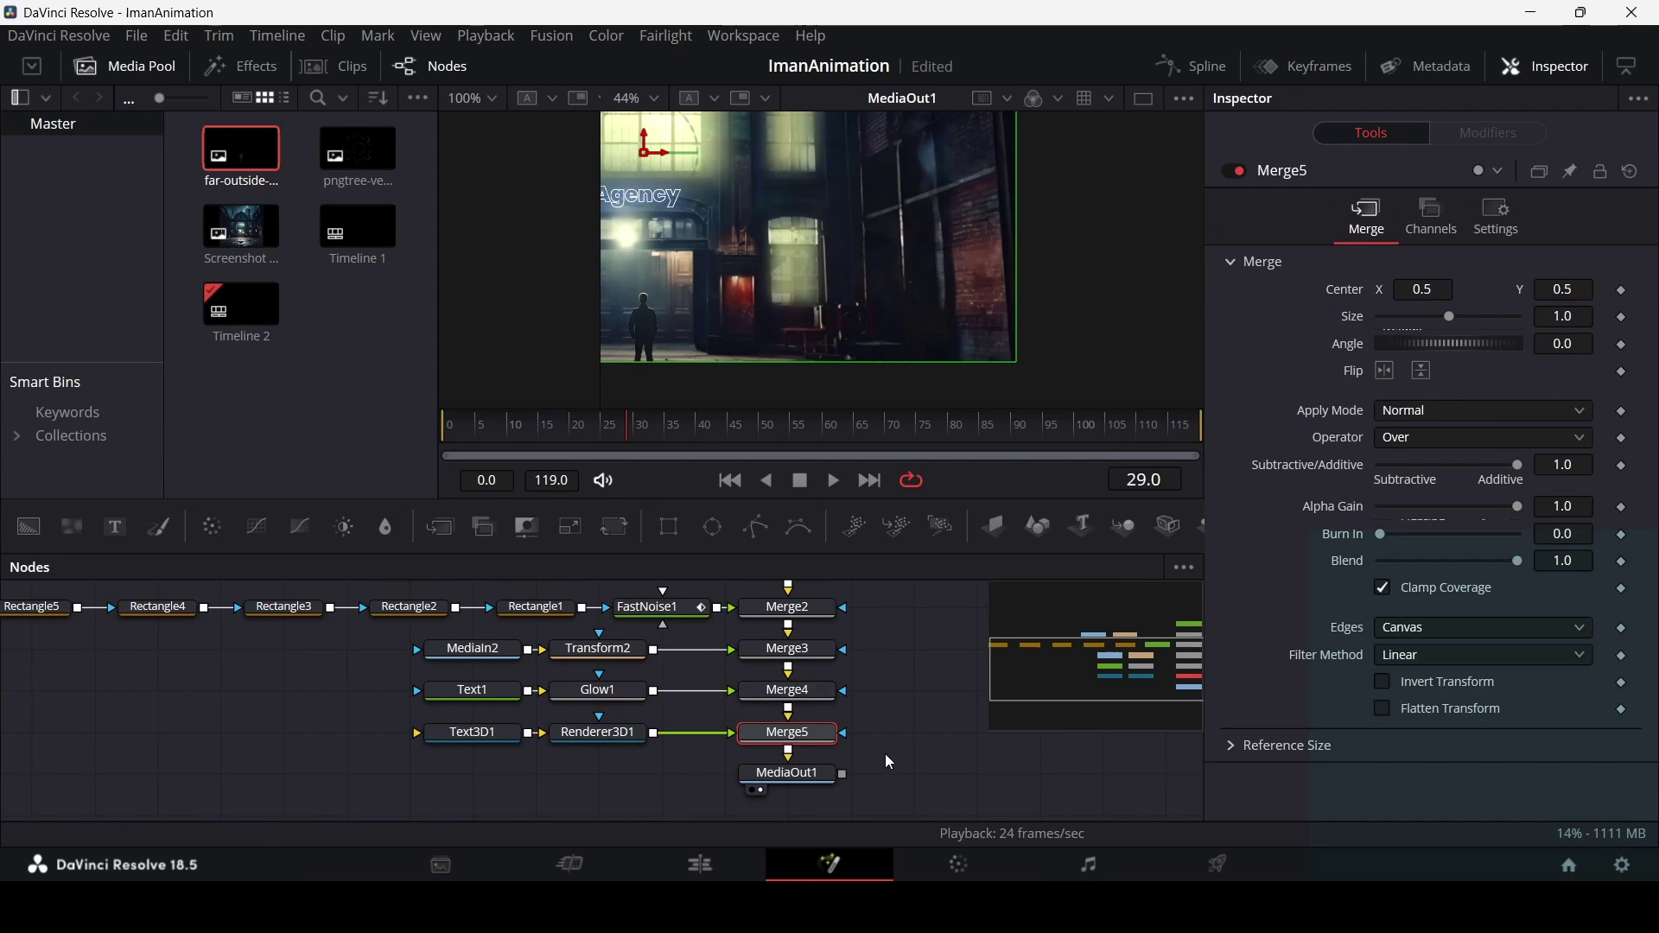
{"action": "left_click", "coordinate": [475, 734]}
{"action": "left_click", "coordinate": [1371, 365]}
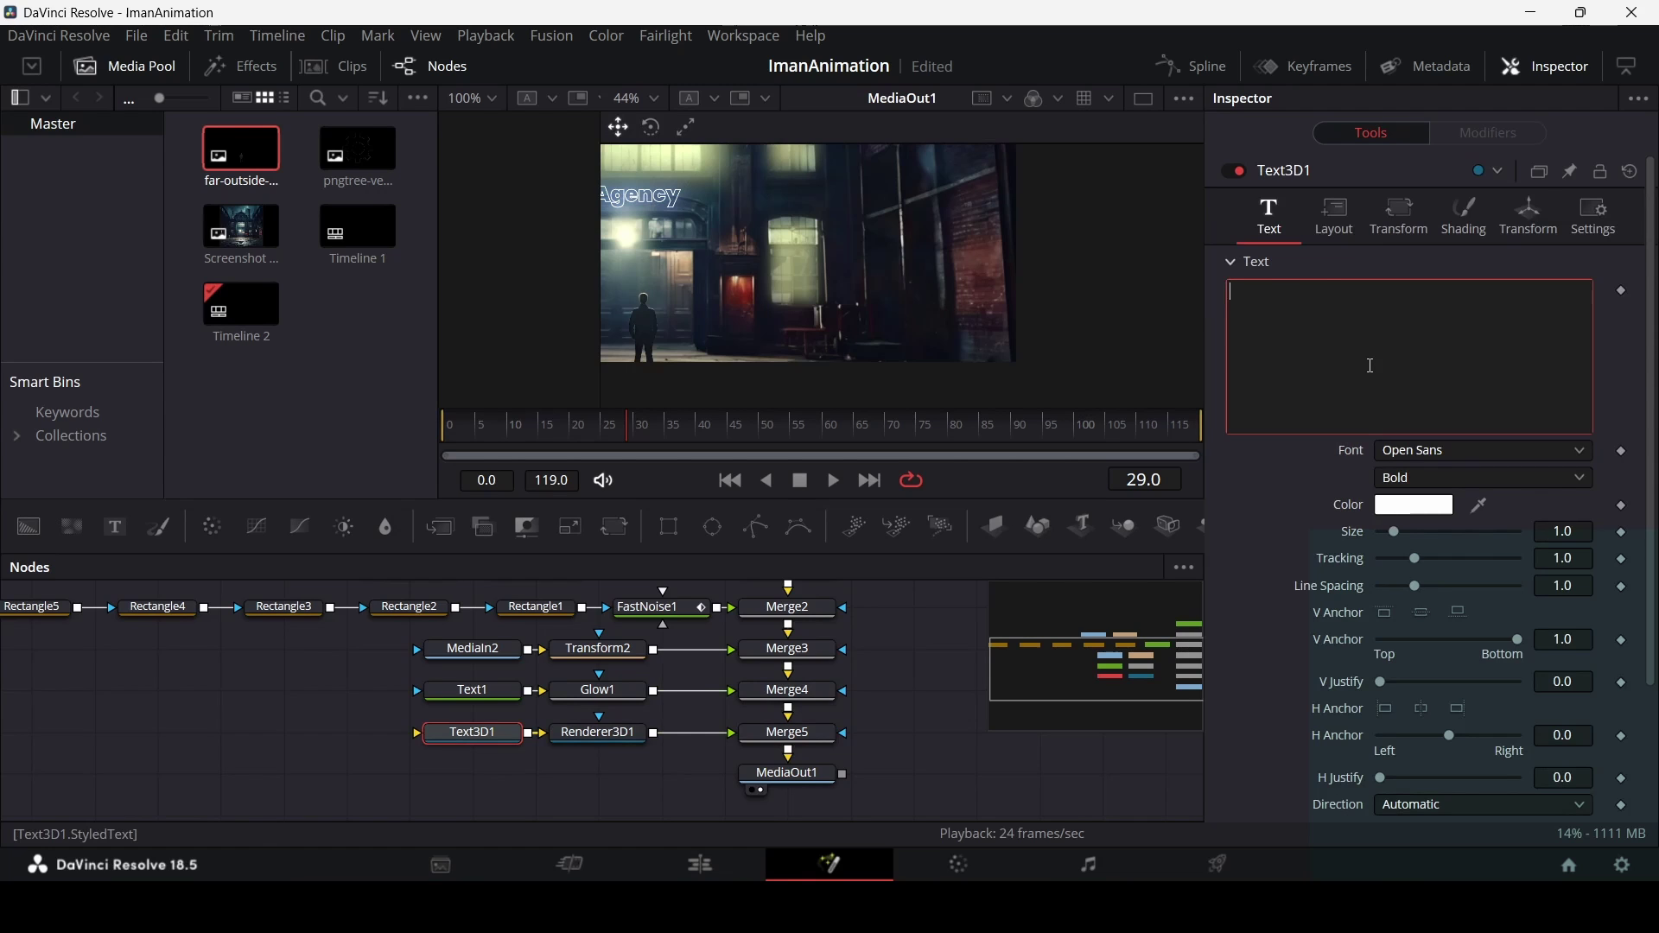
Make the 3D text read 'Real Life Strategy' in Poppins Medium.
{"action": "type", "text": "Real Life Strategy"}
{"action": "left_click", "coordinate": [1435, 452]}
{"action": "scroll", "coordinate": [1436, 460], "scroll_direction": "down", "scroll_amount": 4}
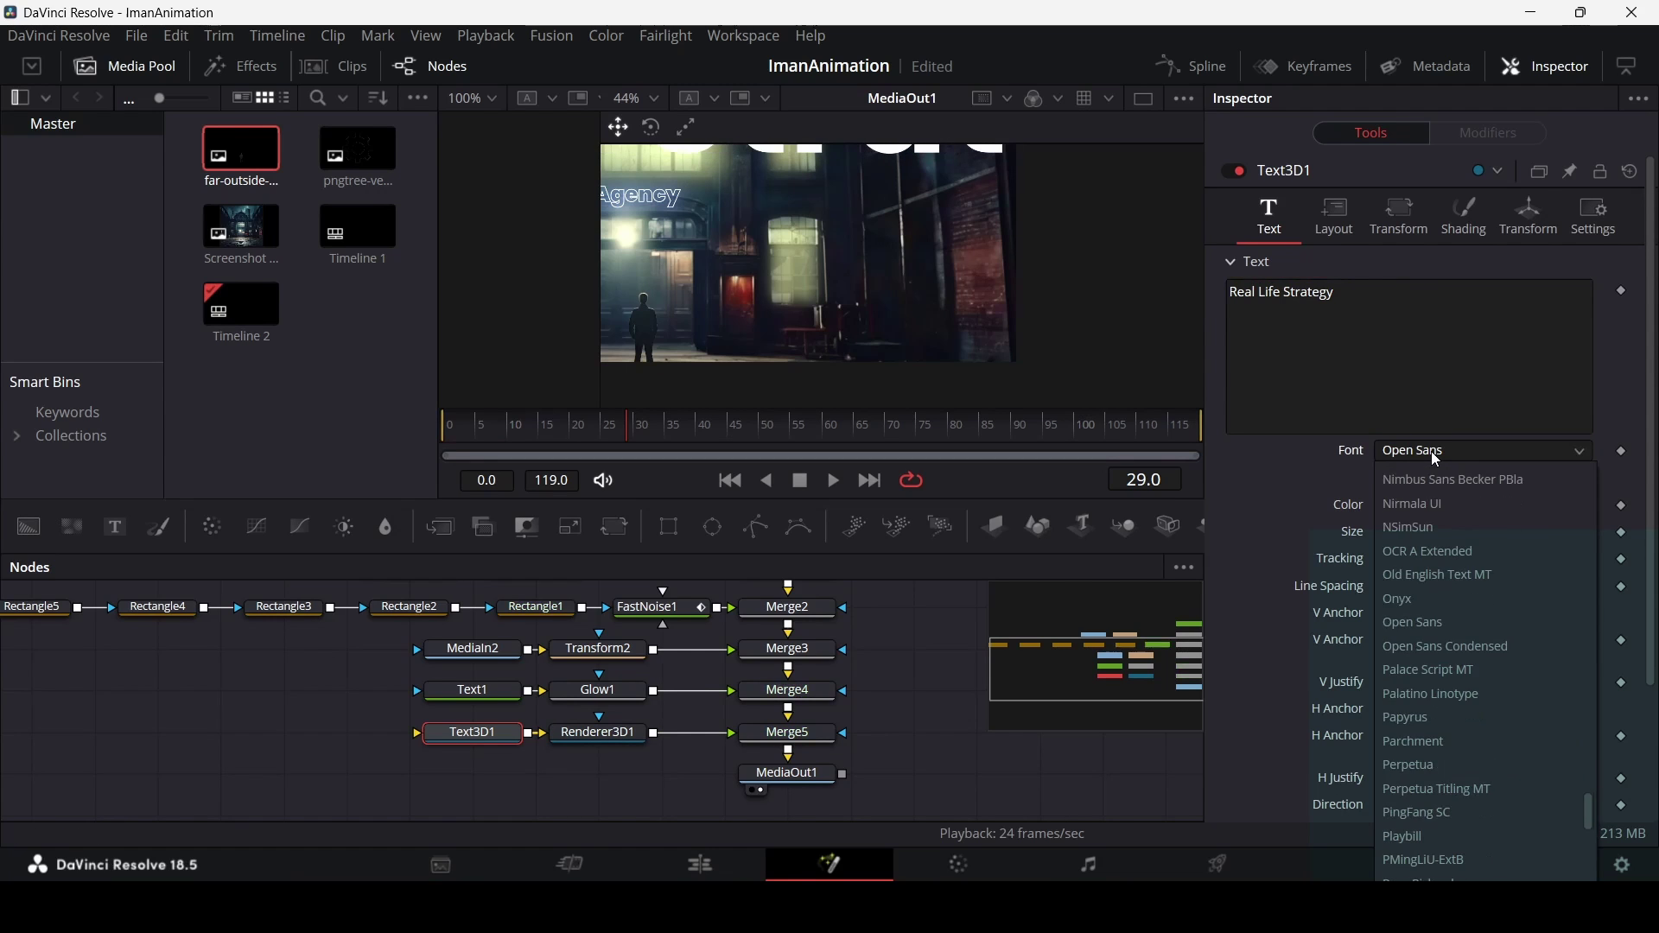
{"action": "key", "text": "Return"}
{"action": "left_click", "coordinate": [1402, 480]}
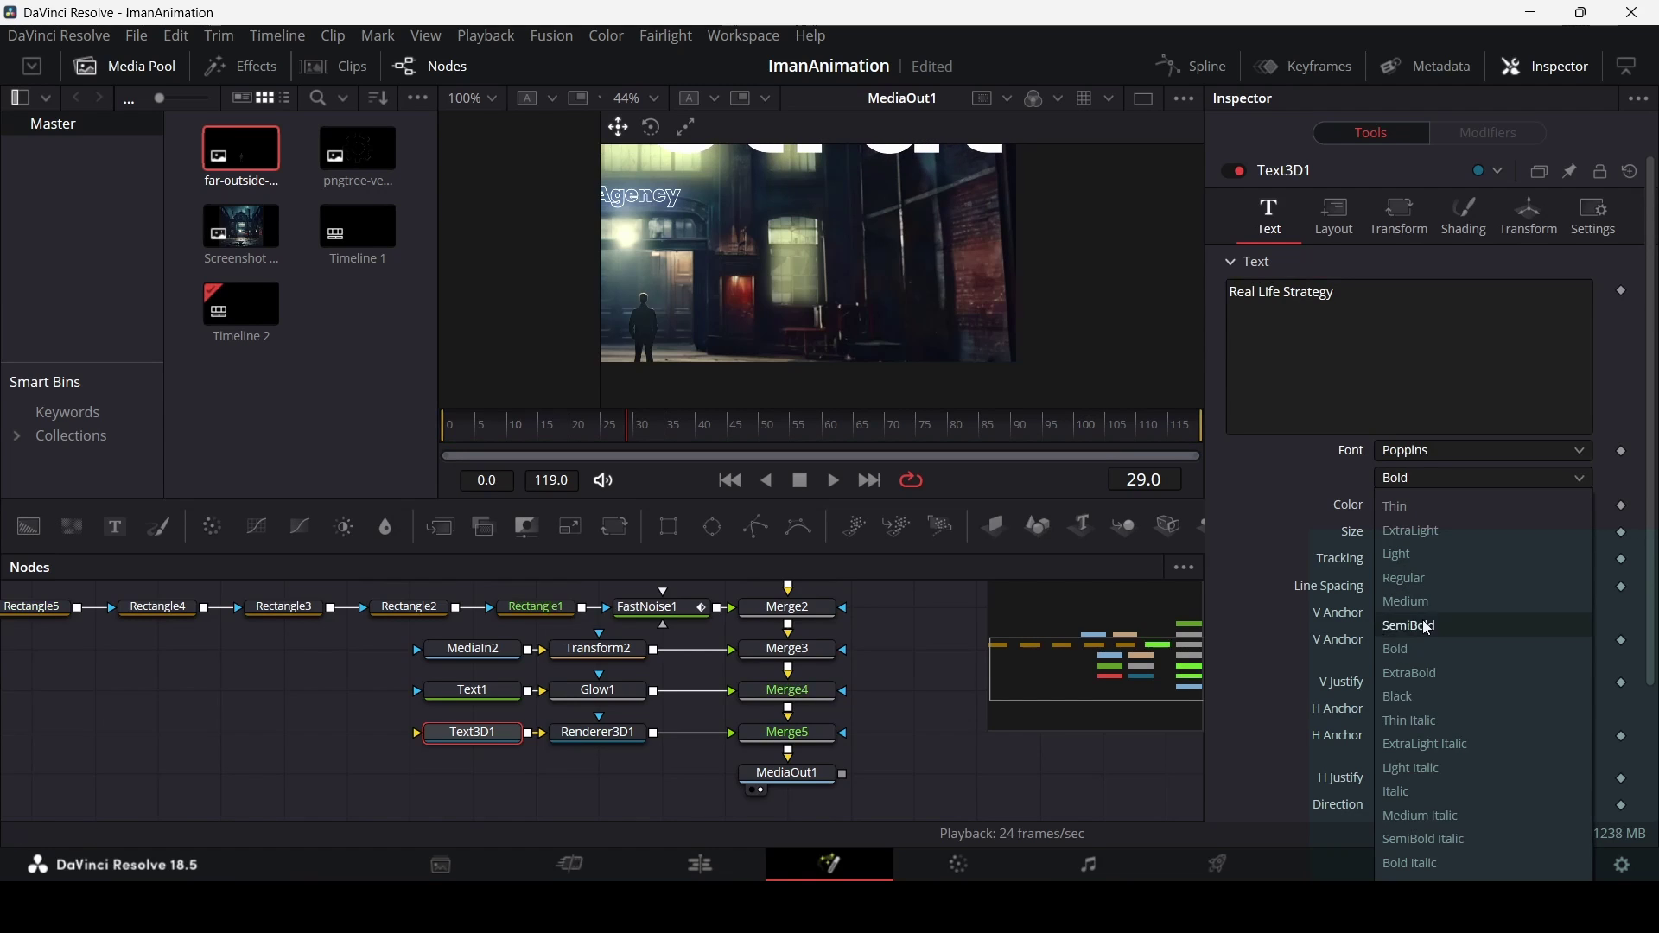
{"action": "left_click", "coordinate": [1419, 597]}
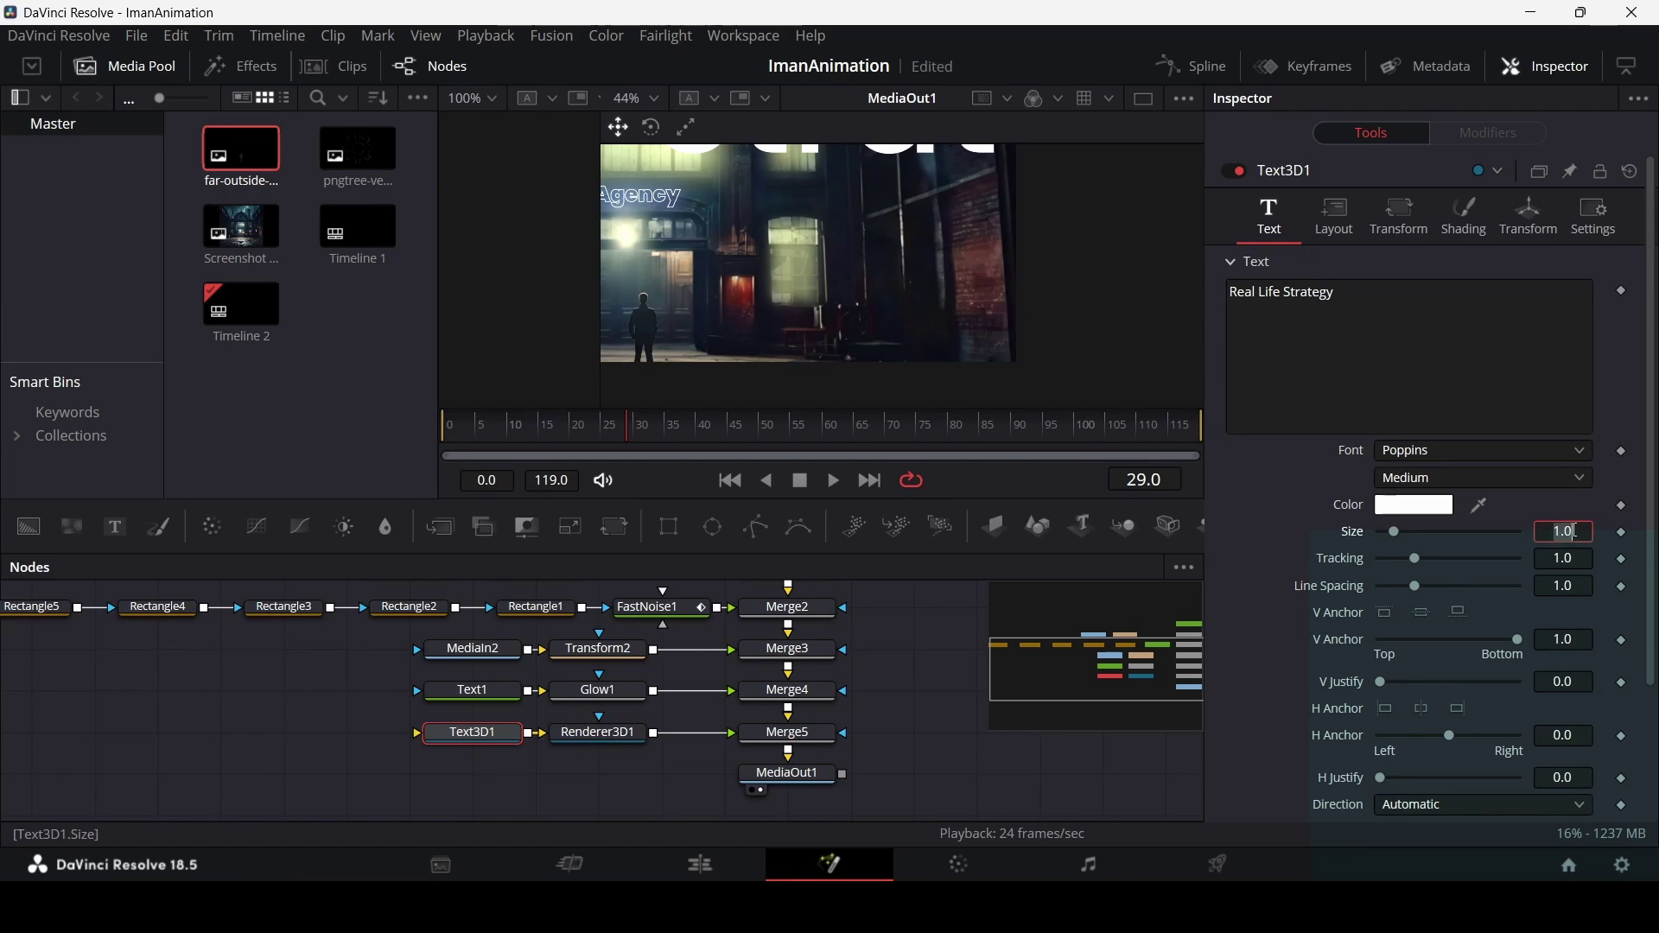
Scale the 3D text down to 0.173 and move it toward the right.
{"action": "left_click", "coordinate": [1530, 228]}
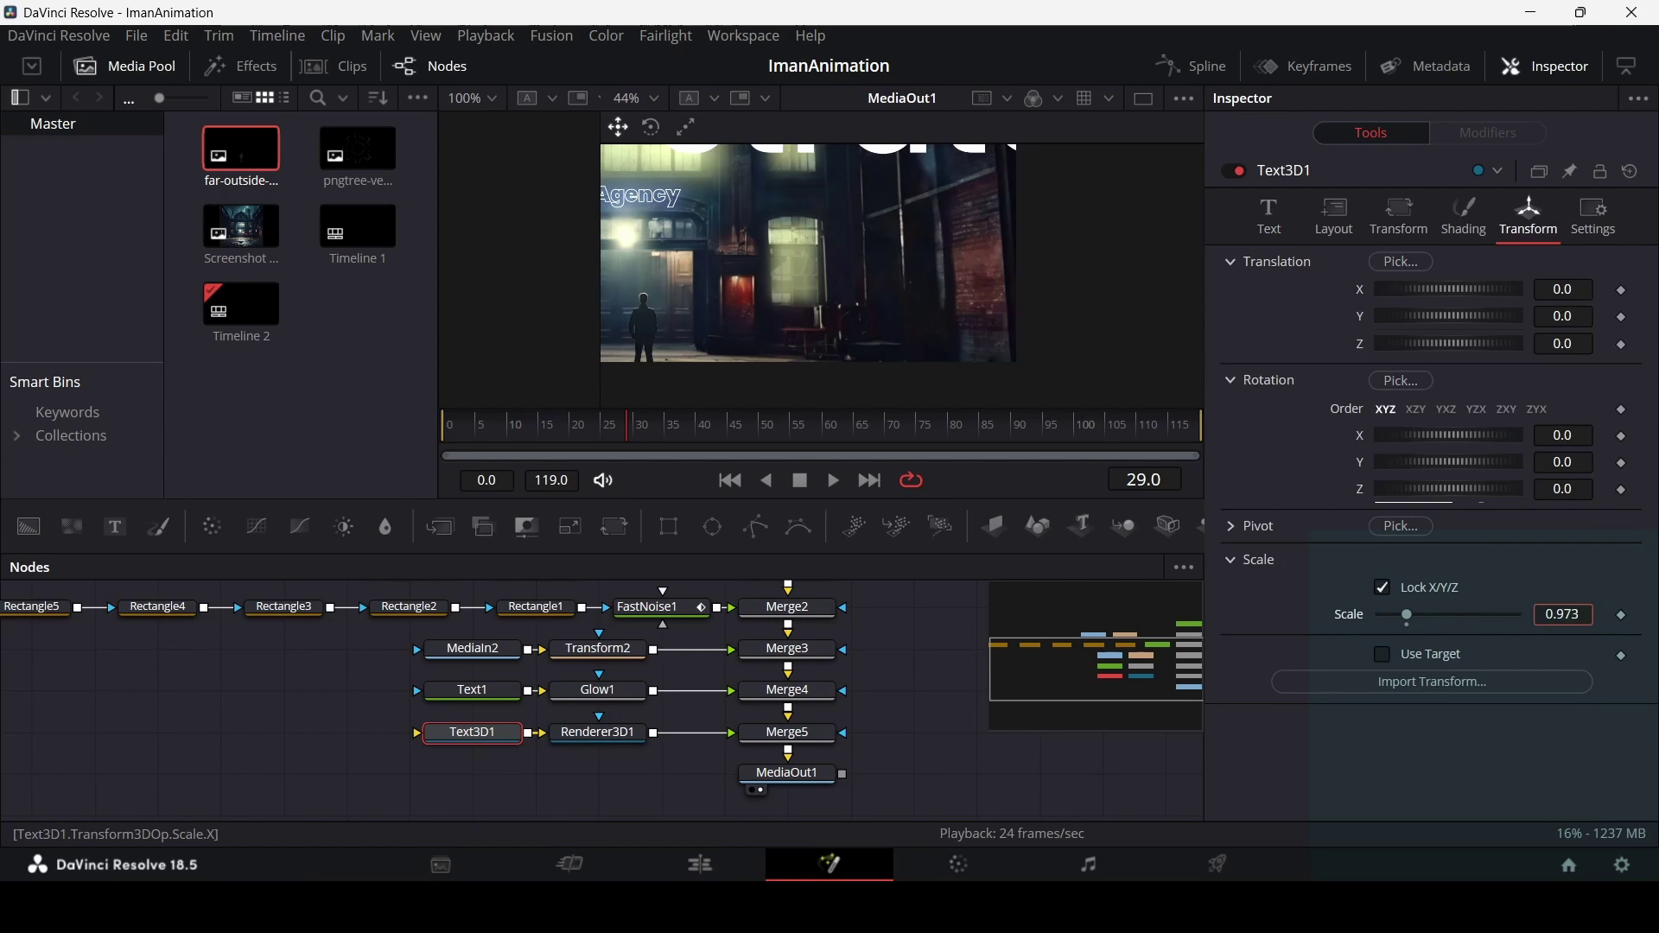
{"action": "left_click_drag", "start_coordinate": [1406, 615], "coordinate": [1388, 614]}
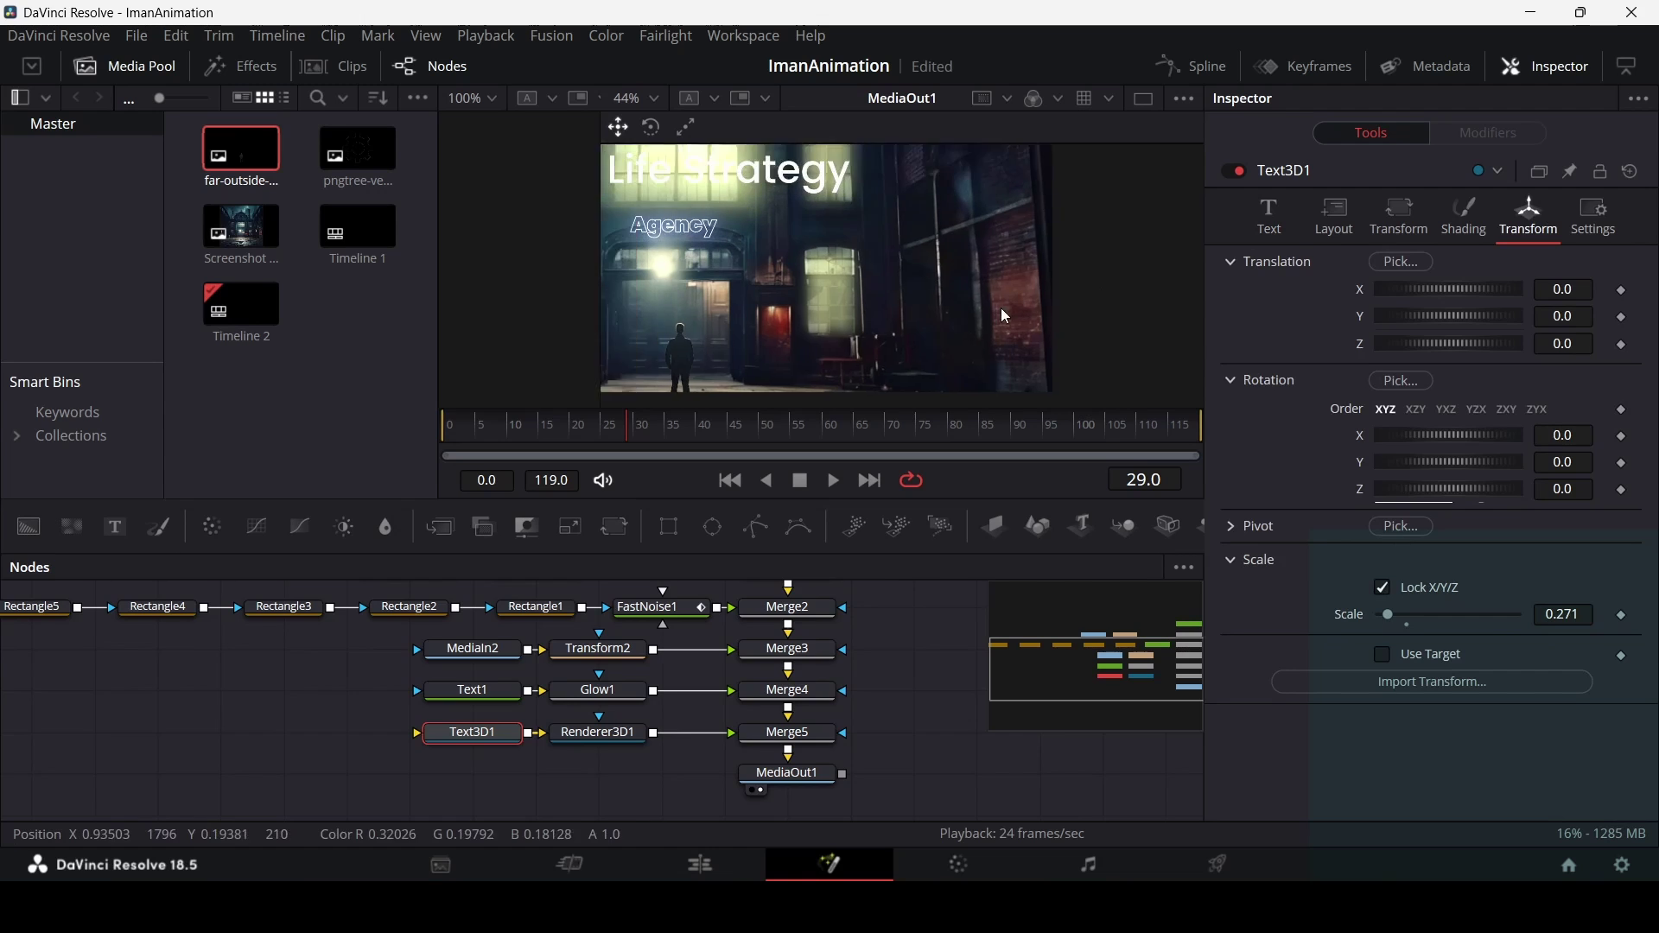
{"action": "left_click_drag", "start_coordinate": [1562, 615], "coordinate": [1553, 615]}
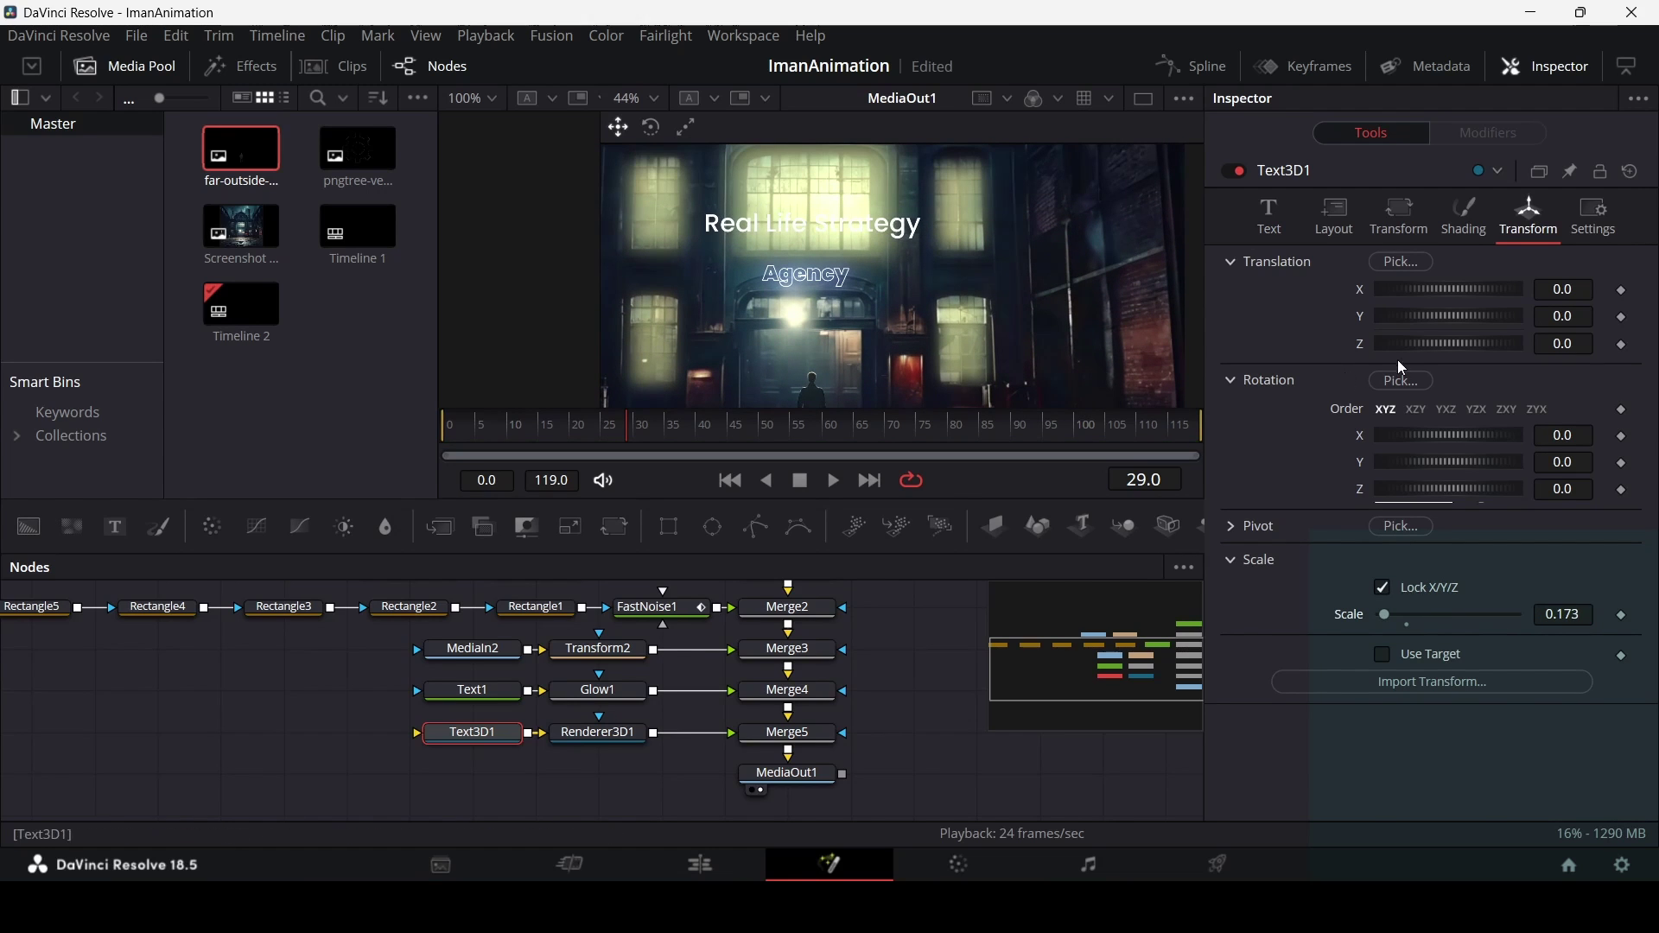
{"action": "left_click_drag", "start_coordinate": [1425, 290], "coordinate": [1449, 322]}
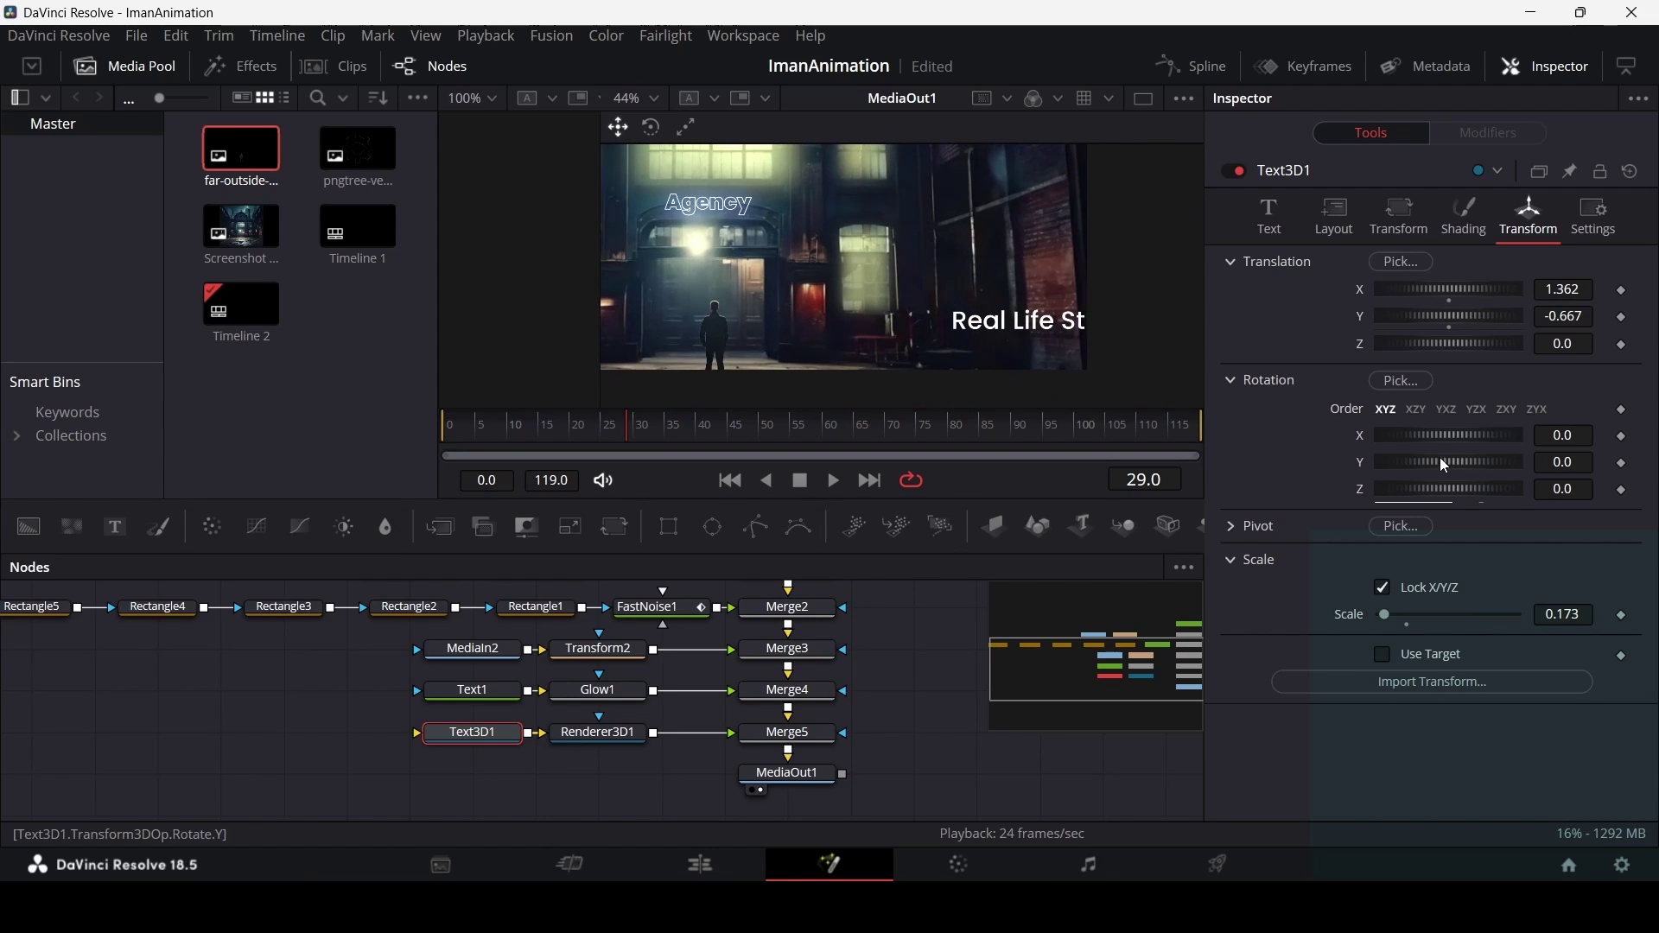
Rotate the 3D text to X -26.1, Y -70.5, Z 20.9 and position it lower right.
{"action": "mouse_move", "coordinate": [1445, 465]}
{"action": "left_mouse_down"}
{"action": "mouse_move", "coordinate": [1410, 476]}
{"action": "mouse_move", "coordinate": [1439, 439]}
{"action": "mouse_move", "coordinate": [1468, 490]}
{"action": "mouse_move", "coordinate": [1441, 482]}
{"action": "left_mouse_up"}
{"action": "key", "text": "ctrl+z"}
{"action": "left_click_drag", "start_coordinate": [1443, 349], "coordinate": [1439, 354]}
{"action": "left_click_drag", "start_coordinate": [1441, 490], "coordinate": [1468, 490]}
{"action": "mouse_move", "coordinate": [1453, 436]}
{"action": "left_mouse_down"}
{"action": "mouse_move", "coordinate": [1438, 438]}
{"action": "mouse_move", "coordinate": [1454, 465]}
{"action": "left_mouse_up"}
{"action": "left_click_drag", "start_coordinate": [1441, 290], "coordinate": [1453, 291]}
{"action": "left_click_drag", "start_coordinate": [1447, 317], "coordinate": [1441, 317]}
{"action": "scroll", "coordinate": [878, 314], "scroll_direction": "down", "scroll_amount": 2}
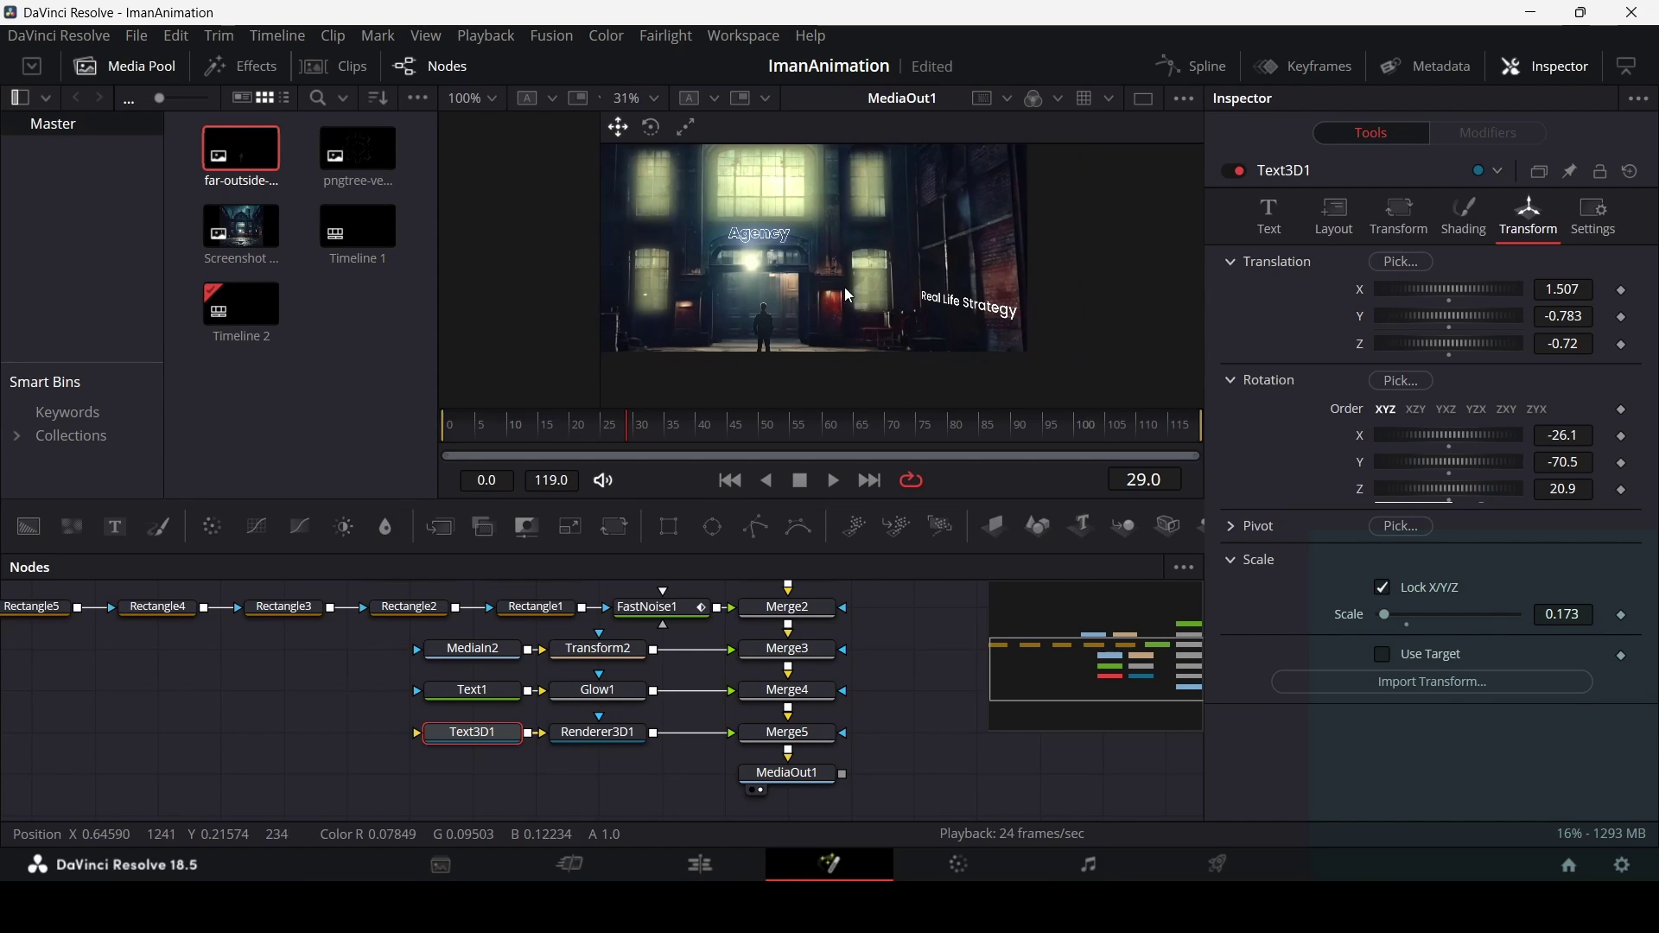
{"action": "left_click_drag", "start_coordinate": [844, 296], "coordinate": [879, 296]}
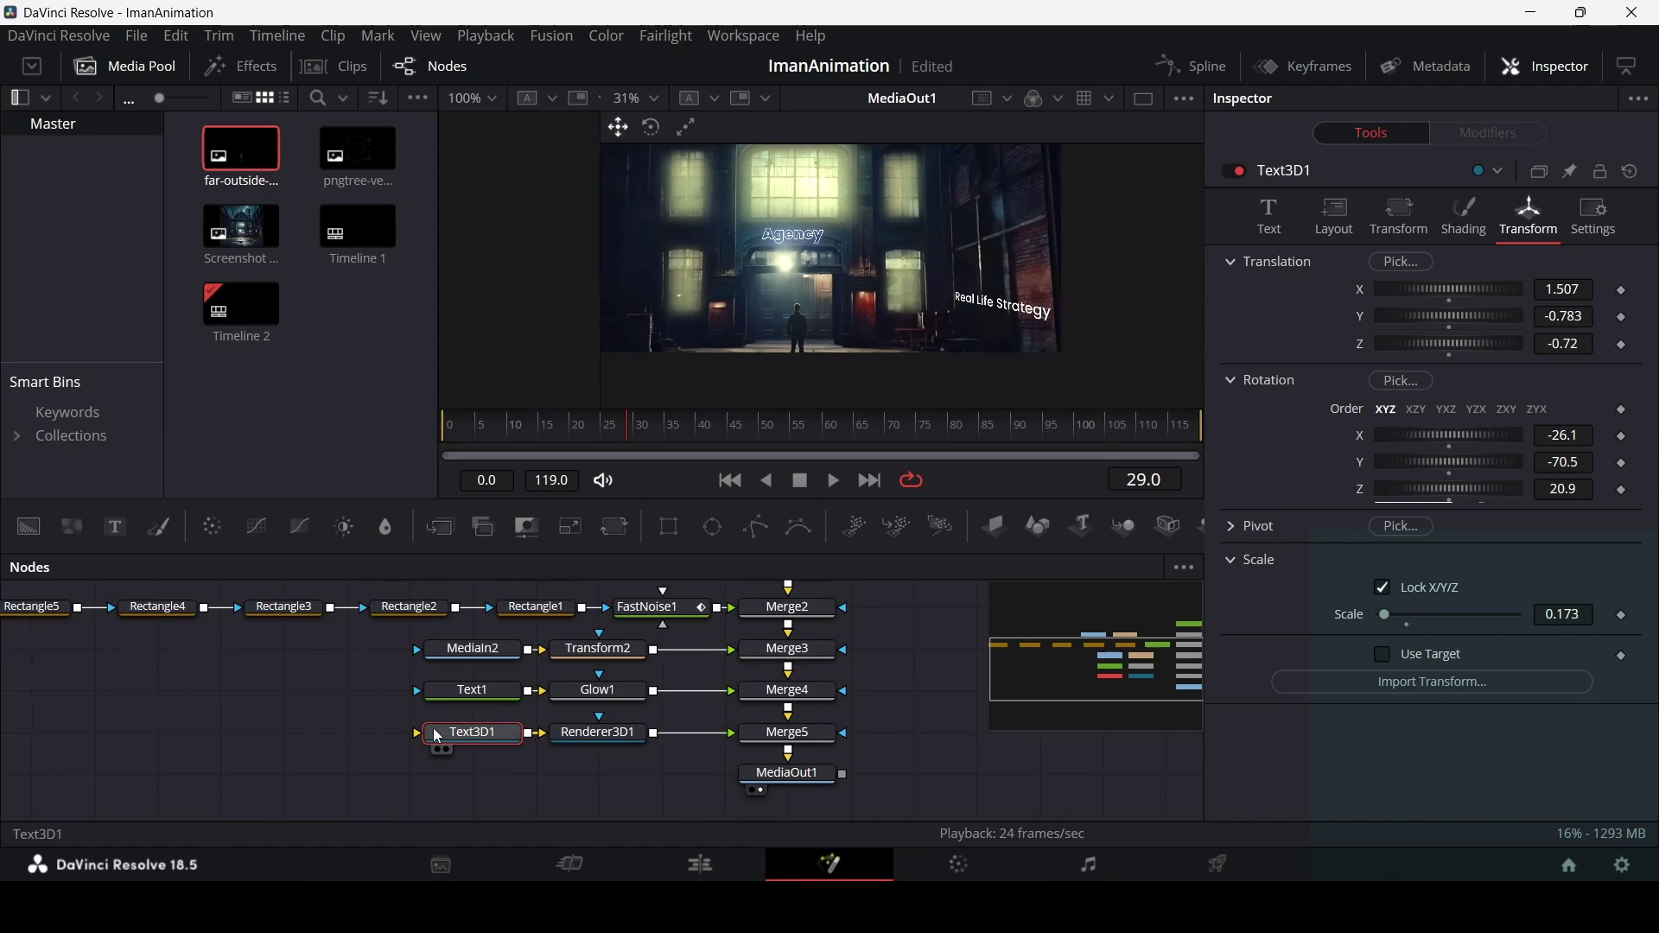
{"action": "left_click_drag", "start_coordinate": [506, 743], "coordinate": [424, 742]}
{"action": "left_click", "coordinate": [502, 771]}
{"action": "key", "text": "shift+space"}
{"action": "type", "text": "re"}
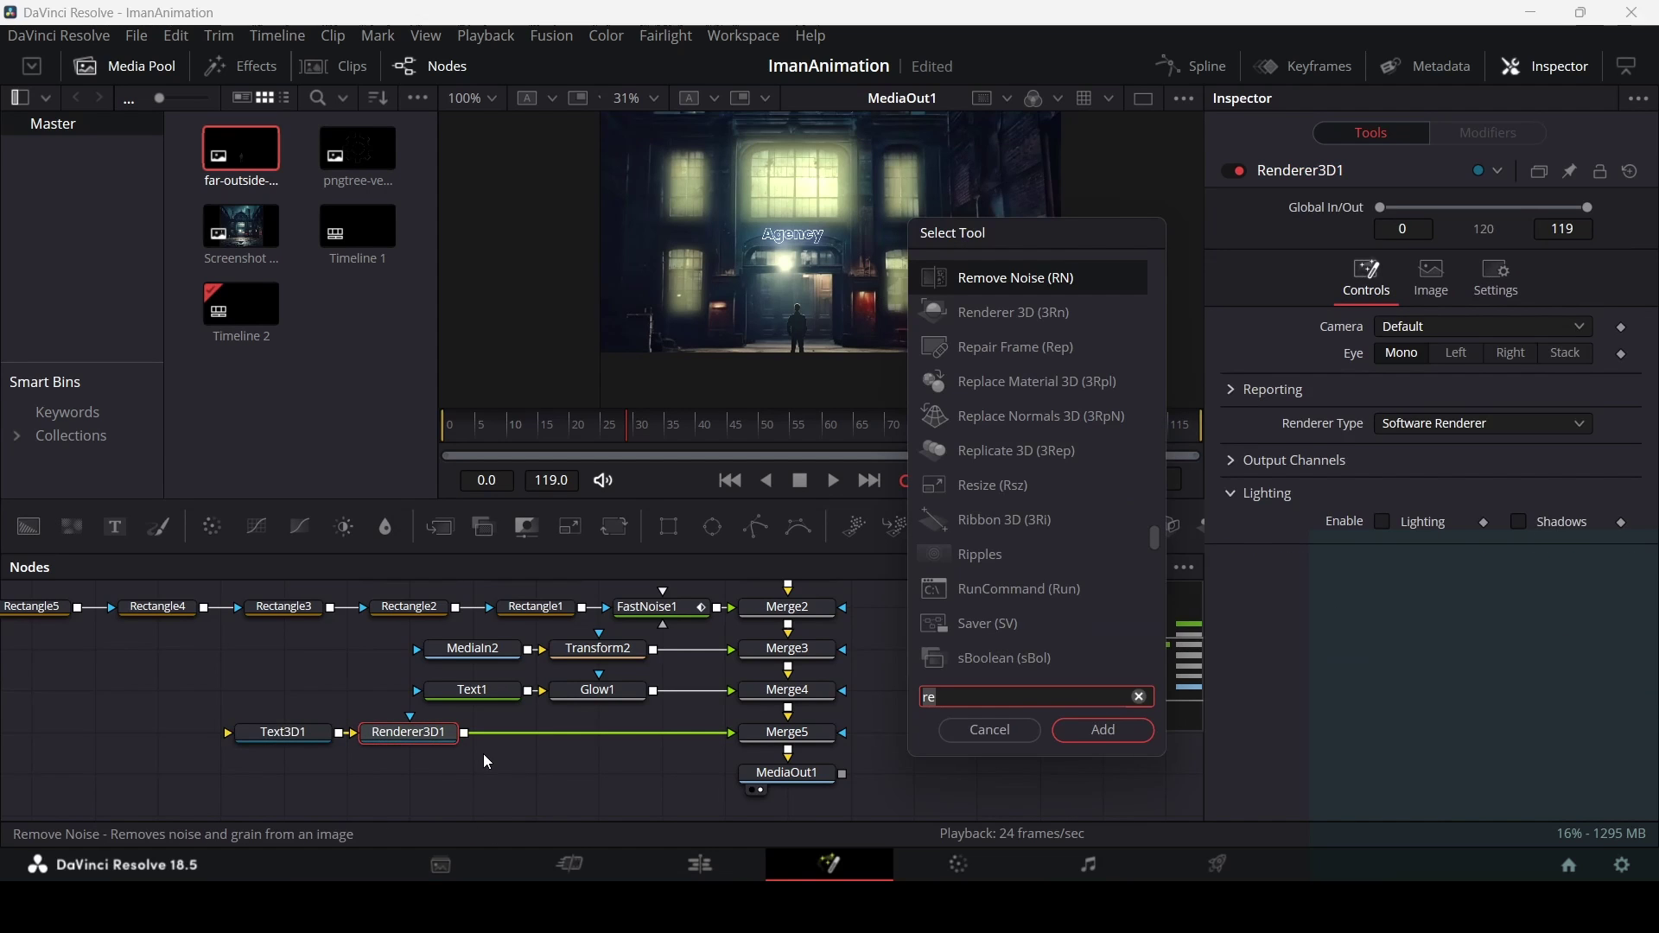
{"action": "key", "text": "BackSpace"}
{"action": "key", "text": "BackSpace"}
{"action": "type", "text": "glow"}
{"action": "key", "text": "Return"}
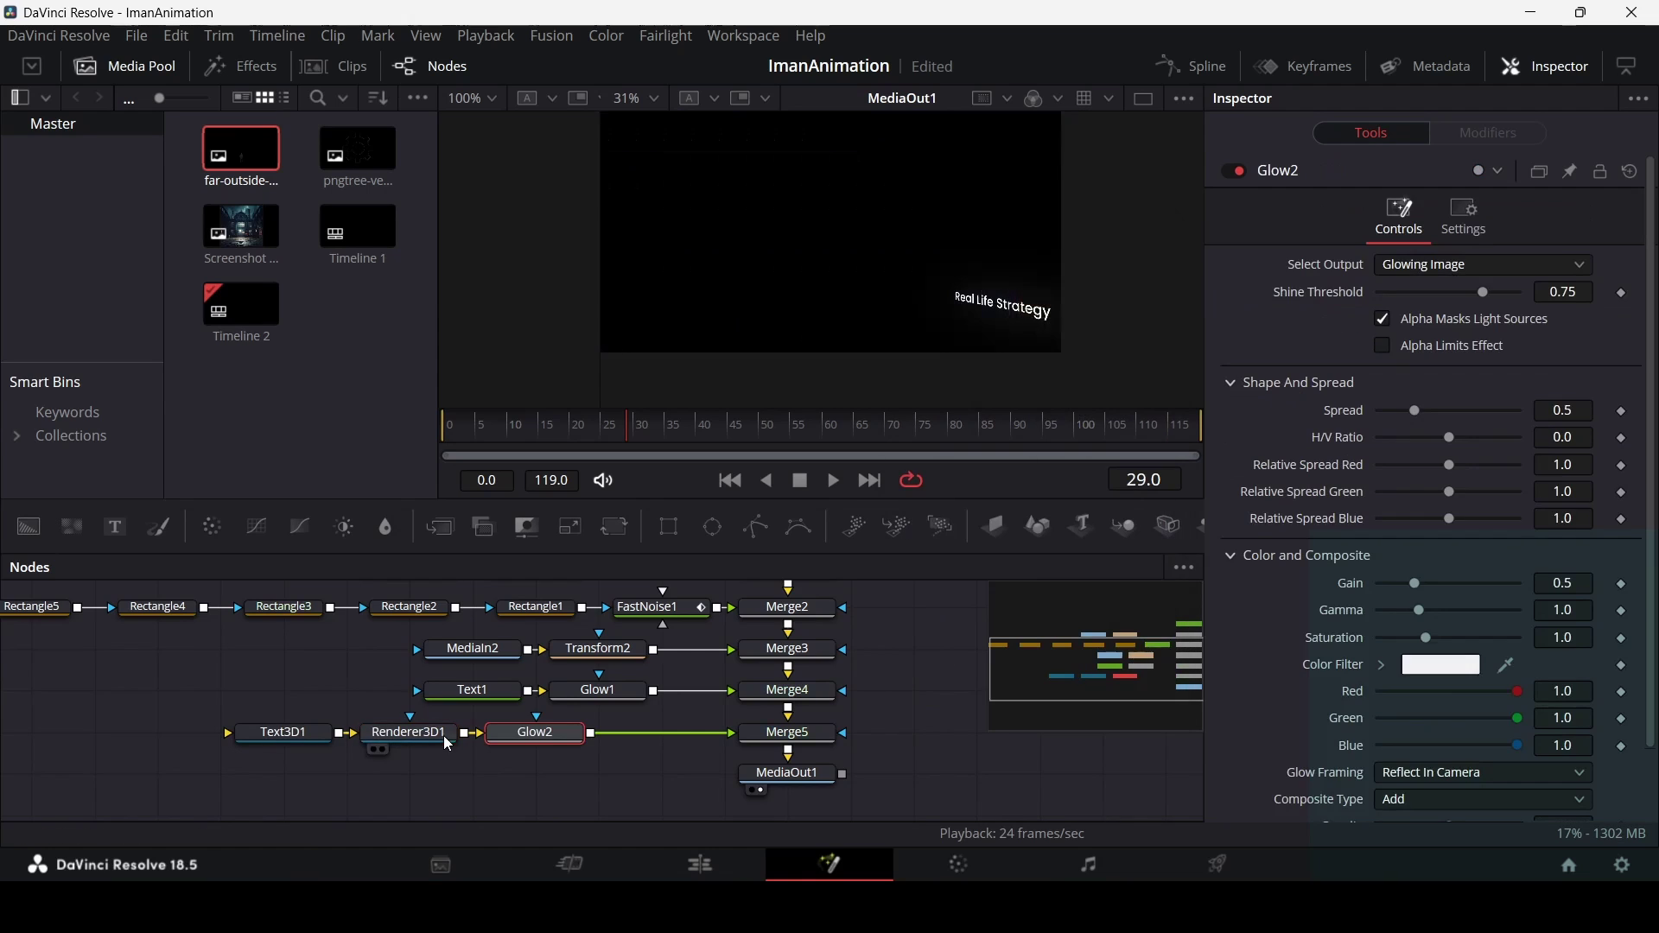
{"action": "left_click", "coordinate": [602, 694]}
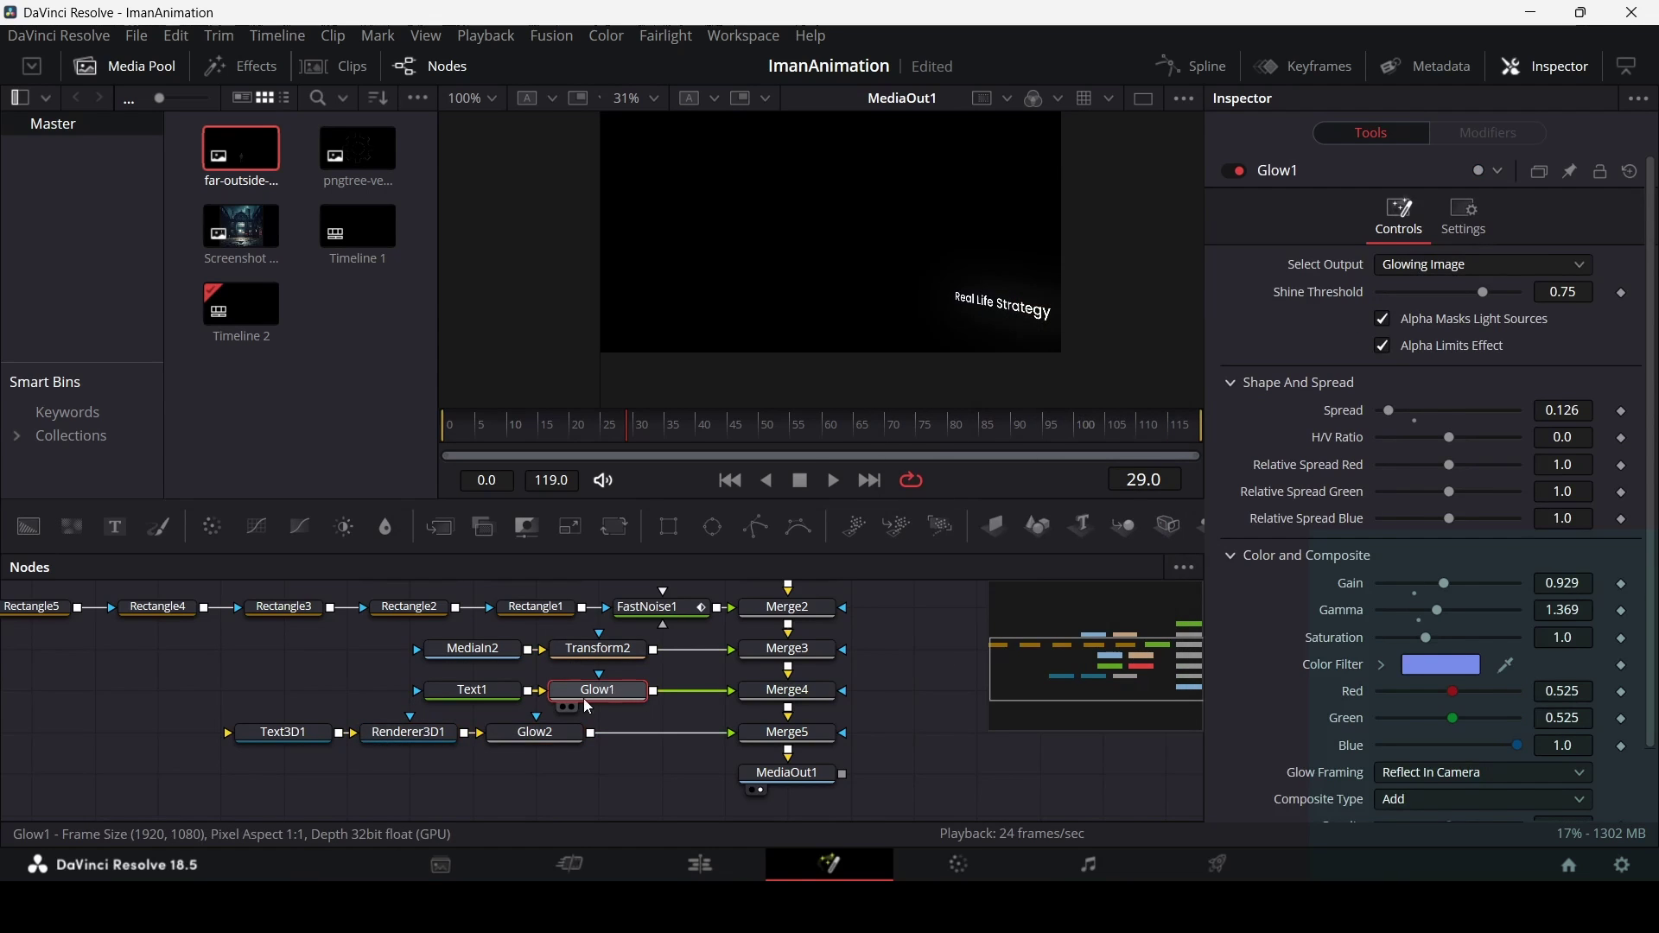
{"action": "right_click", "coordinate": [566, 740]}
{"action": "left_click", "coordinate": [682, 219]}
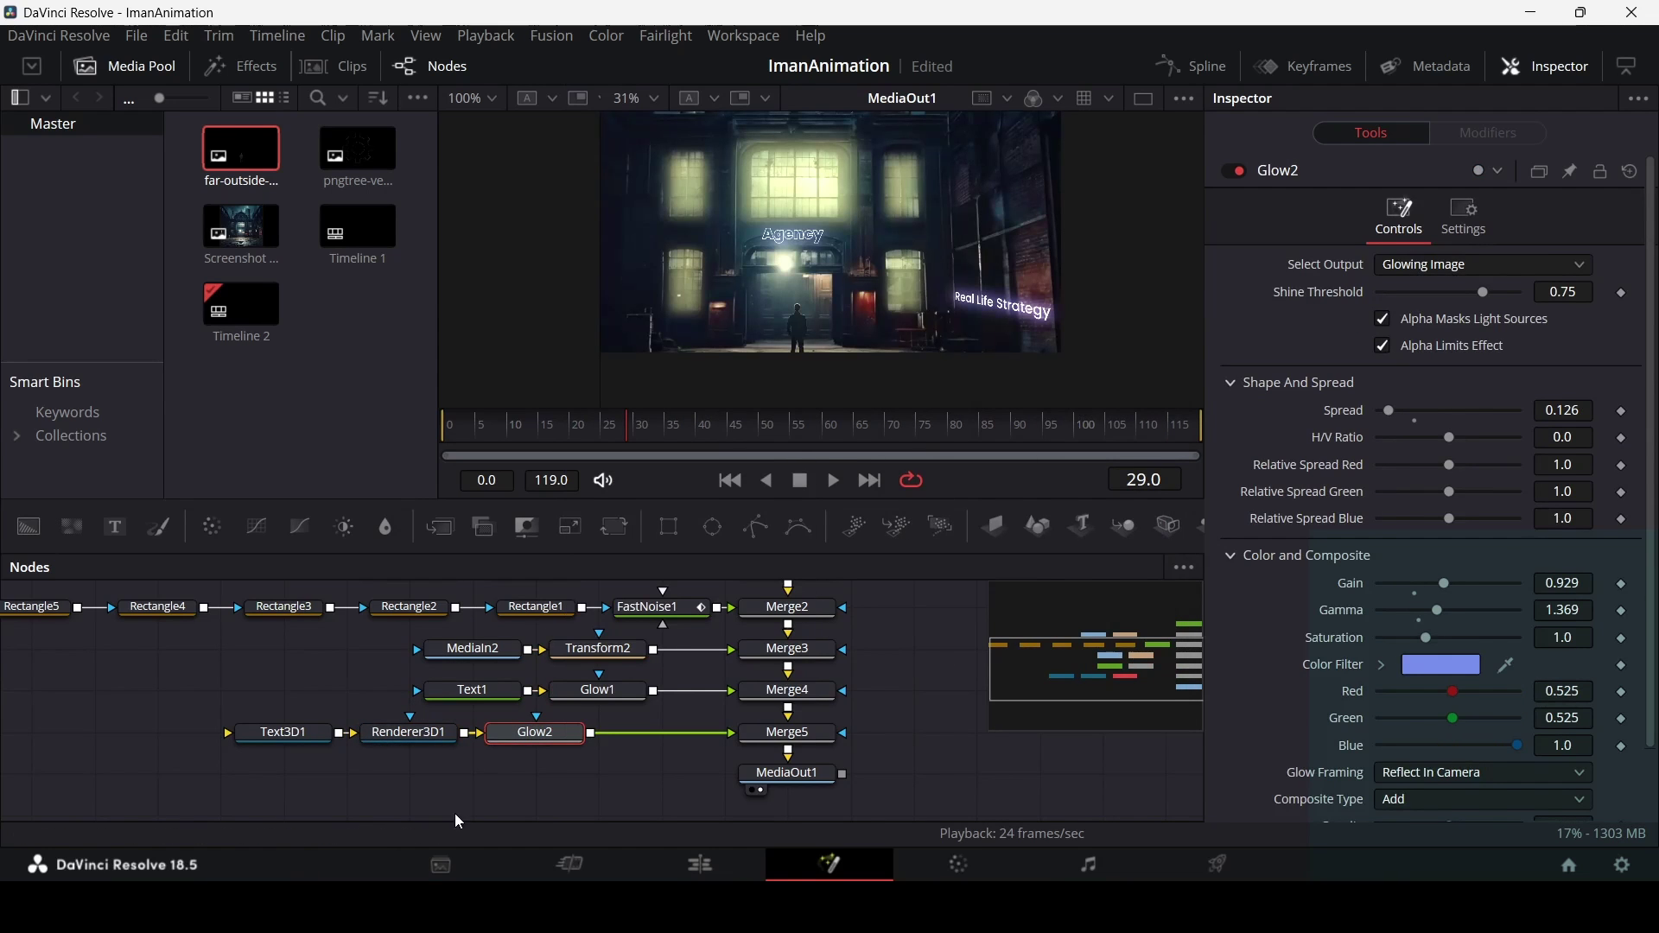
{"action": "left_click_drag", "start_coordinate": [308, 771], "coordinate": [637, 743]}
{"action": "left_click", "coordinate": [685, 793]}
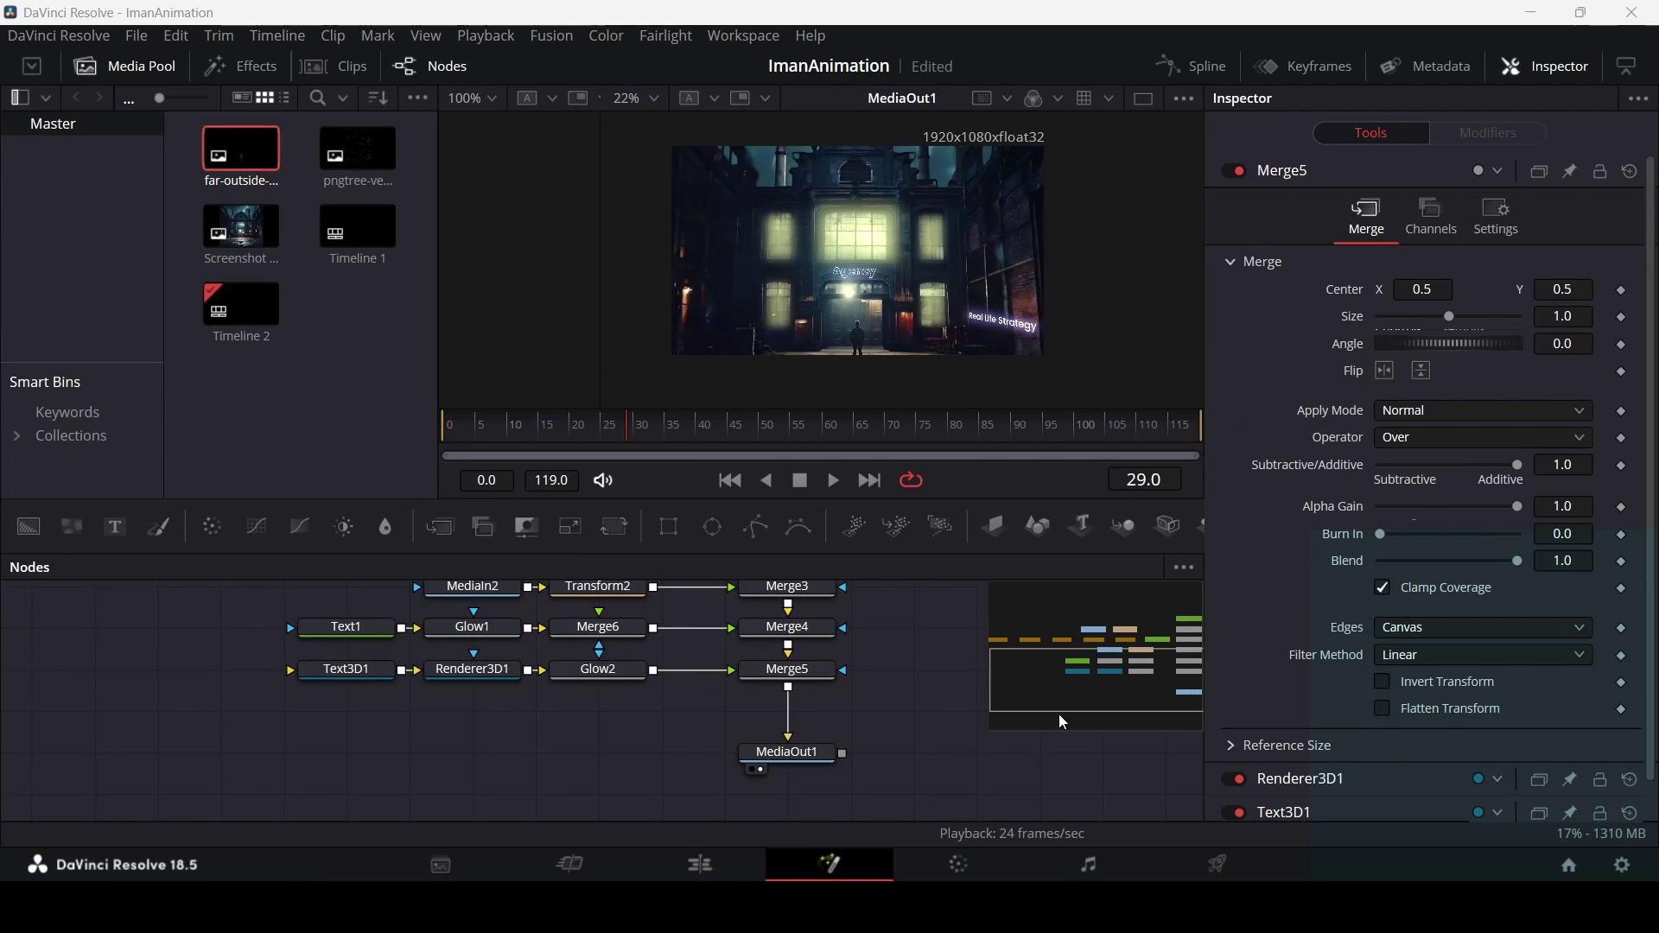
Merge the pngtree gear image before MediaOut1 and colour it white with a Background node.
{"action": "left_click_drag", "start_coordinate": [362, 160], "coordinate": [789, 718]}
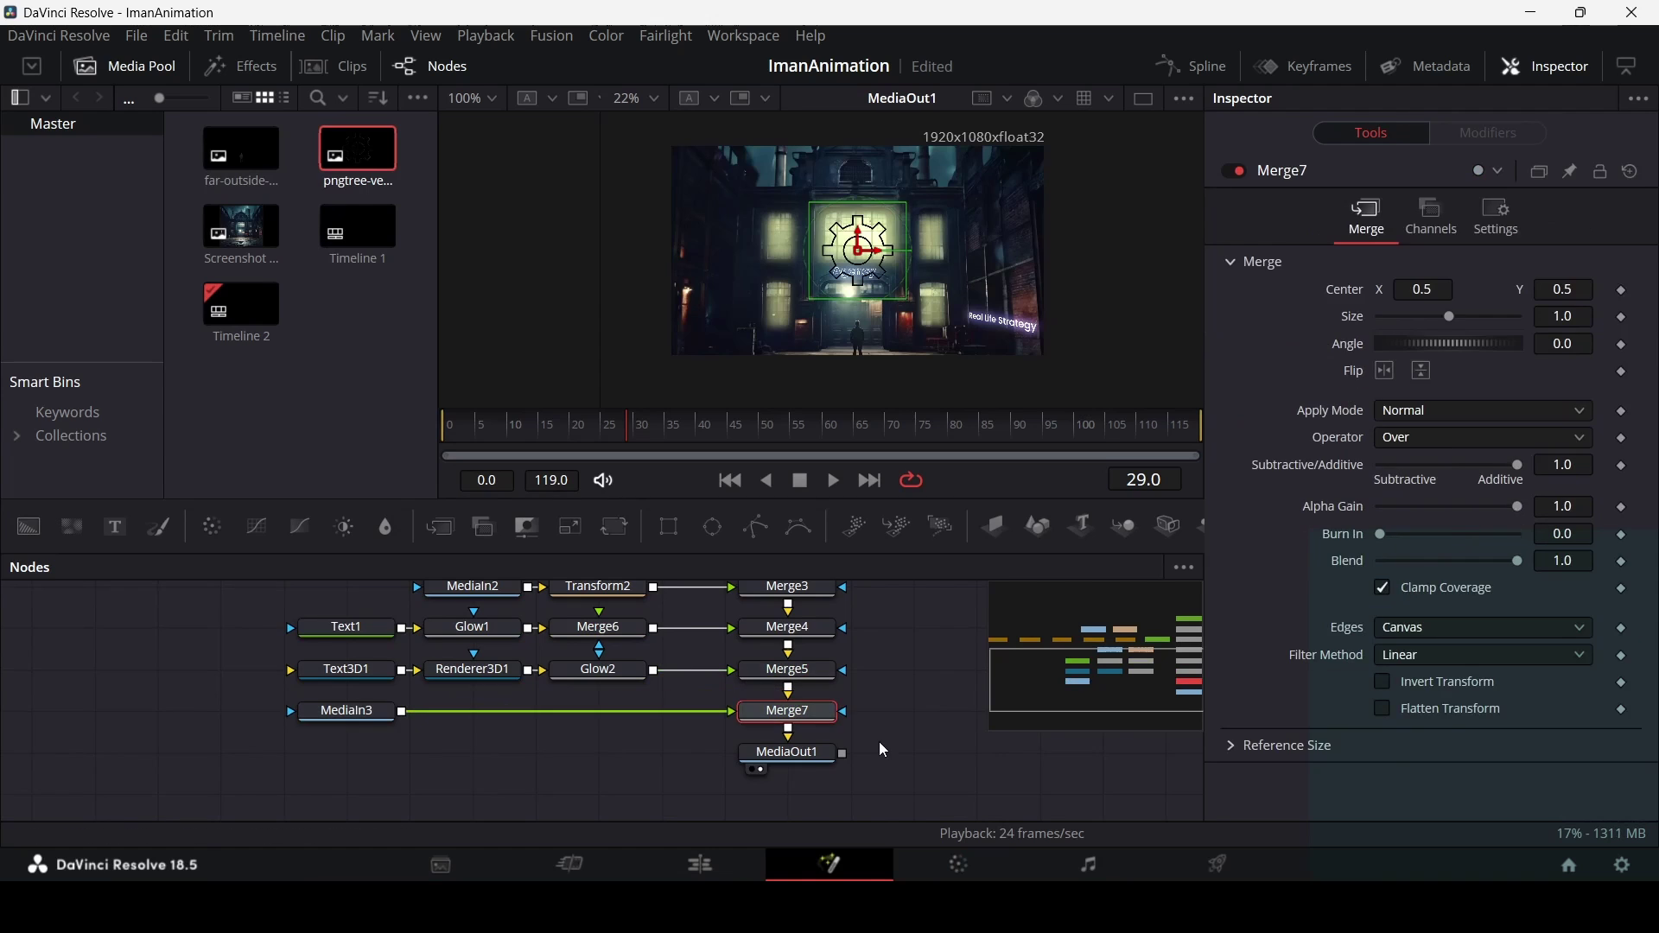
{"action": "left_click", "coordinate": [346, 711]}
{"action": "left_click_drag", "start_coordinate": [40, 527], "coordinate": [514, 750]}
{"action": "mouse_move", "coordinate": [702, 713]}
{"action": "left_mouse_down"}
{"action": "mouse_move", "coordinate": [543, 754]}
{"action": "mouse_move", "coordinate": [733, 712]}
{"action": "left_mouse_up"}
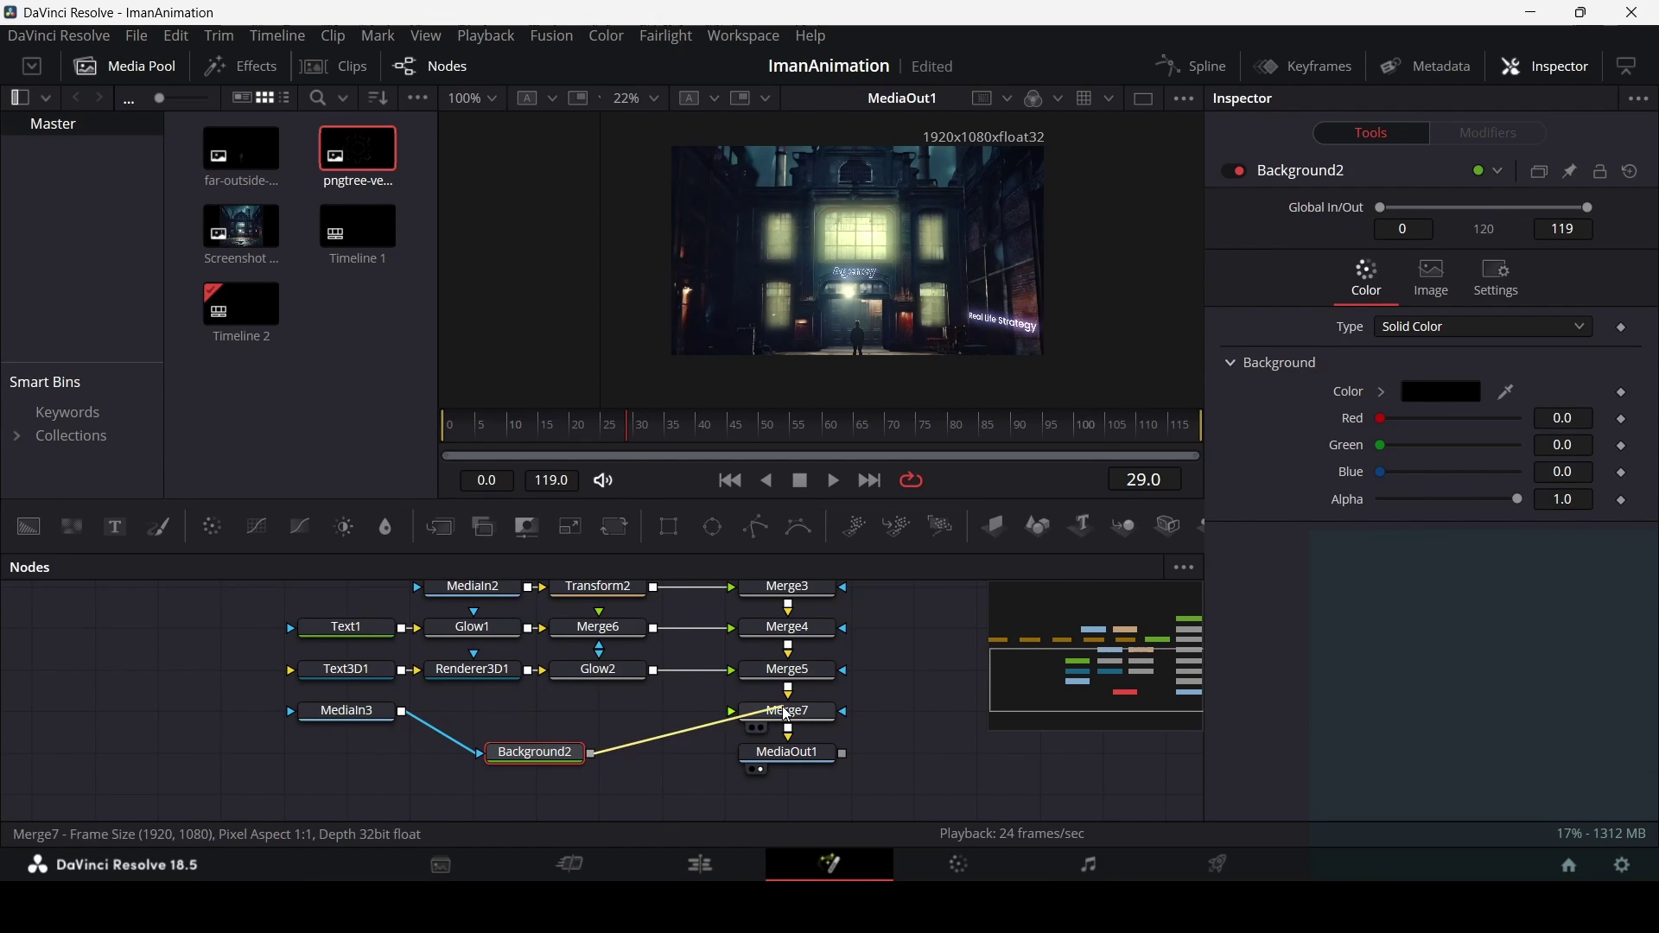
{"action": "left_click_drag", "start_coordinate": [535, 753], "coordinate": [458, 727]}
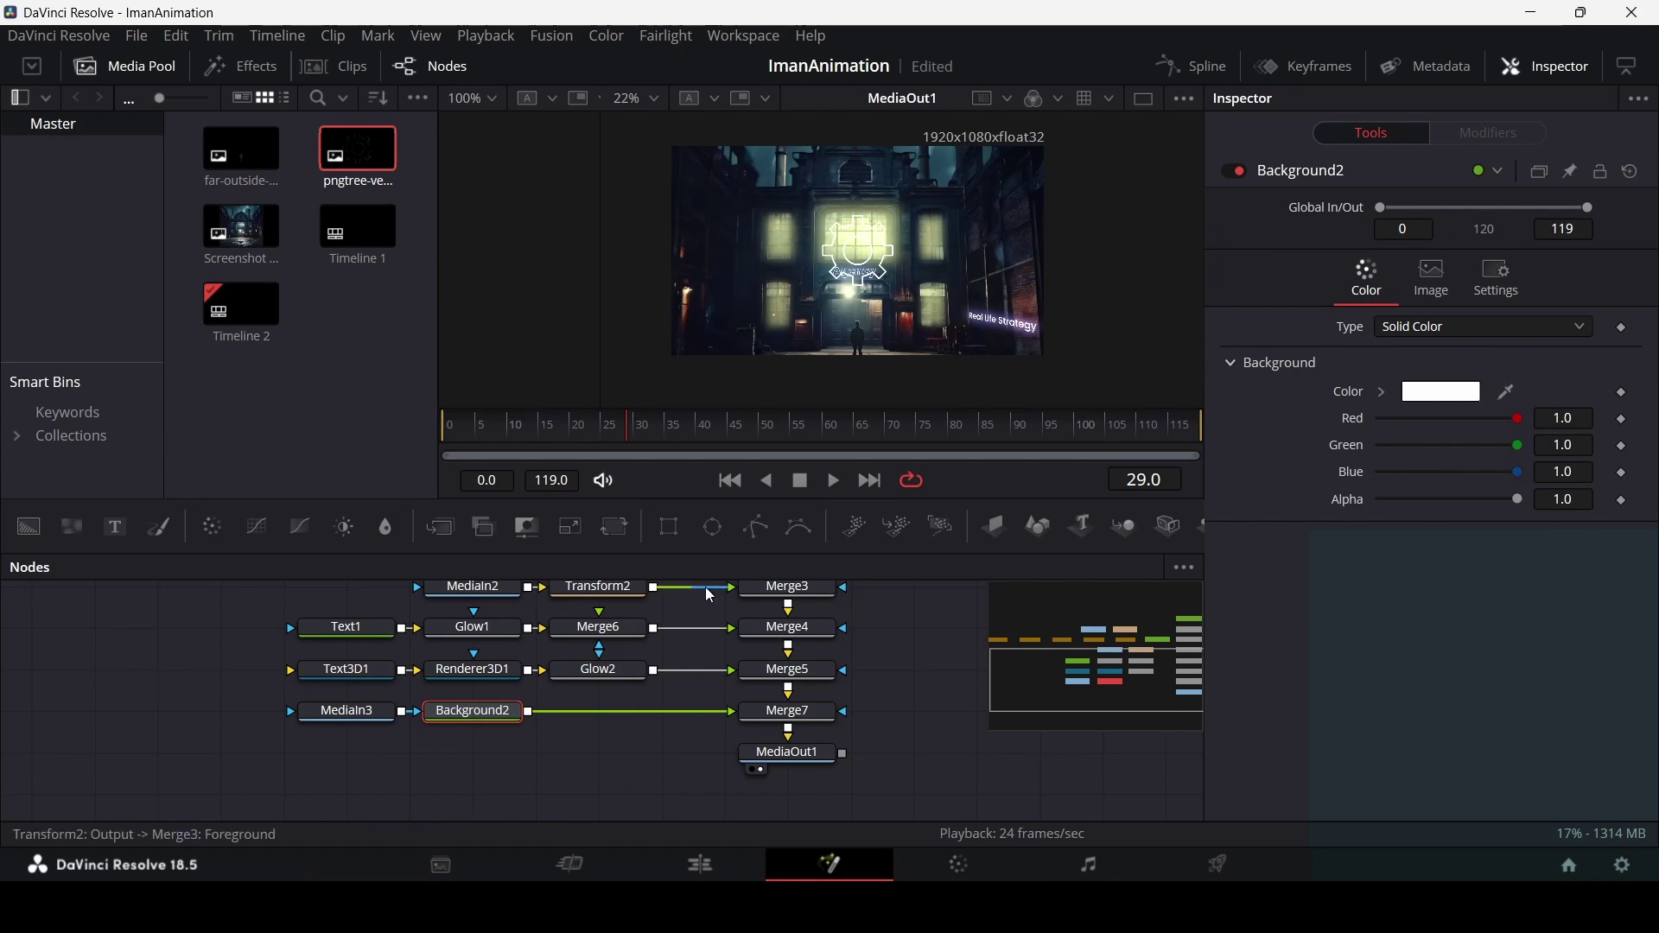
Add Transform3 to enlarge the gear to size 2.08 in the top-left corner.
{"action": "left_click", "coordinate": [615, 526]}
{"action": "left_click_drag", "start_coordinate": [859, 250], "coordinate": [741, 213]}
{"action": "left_click_drag", "start_coordinate": [1456, 373], "coordinate": [1472, 373]}
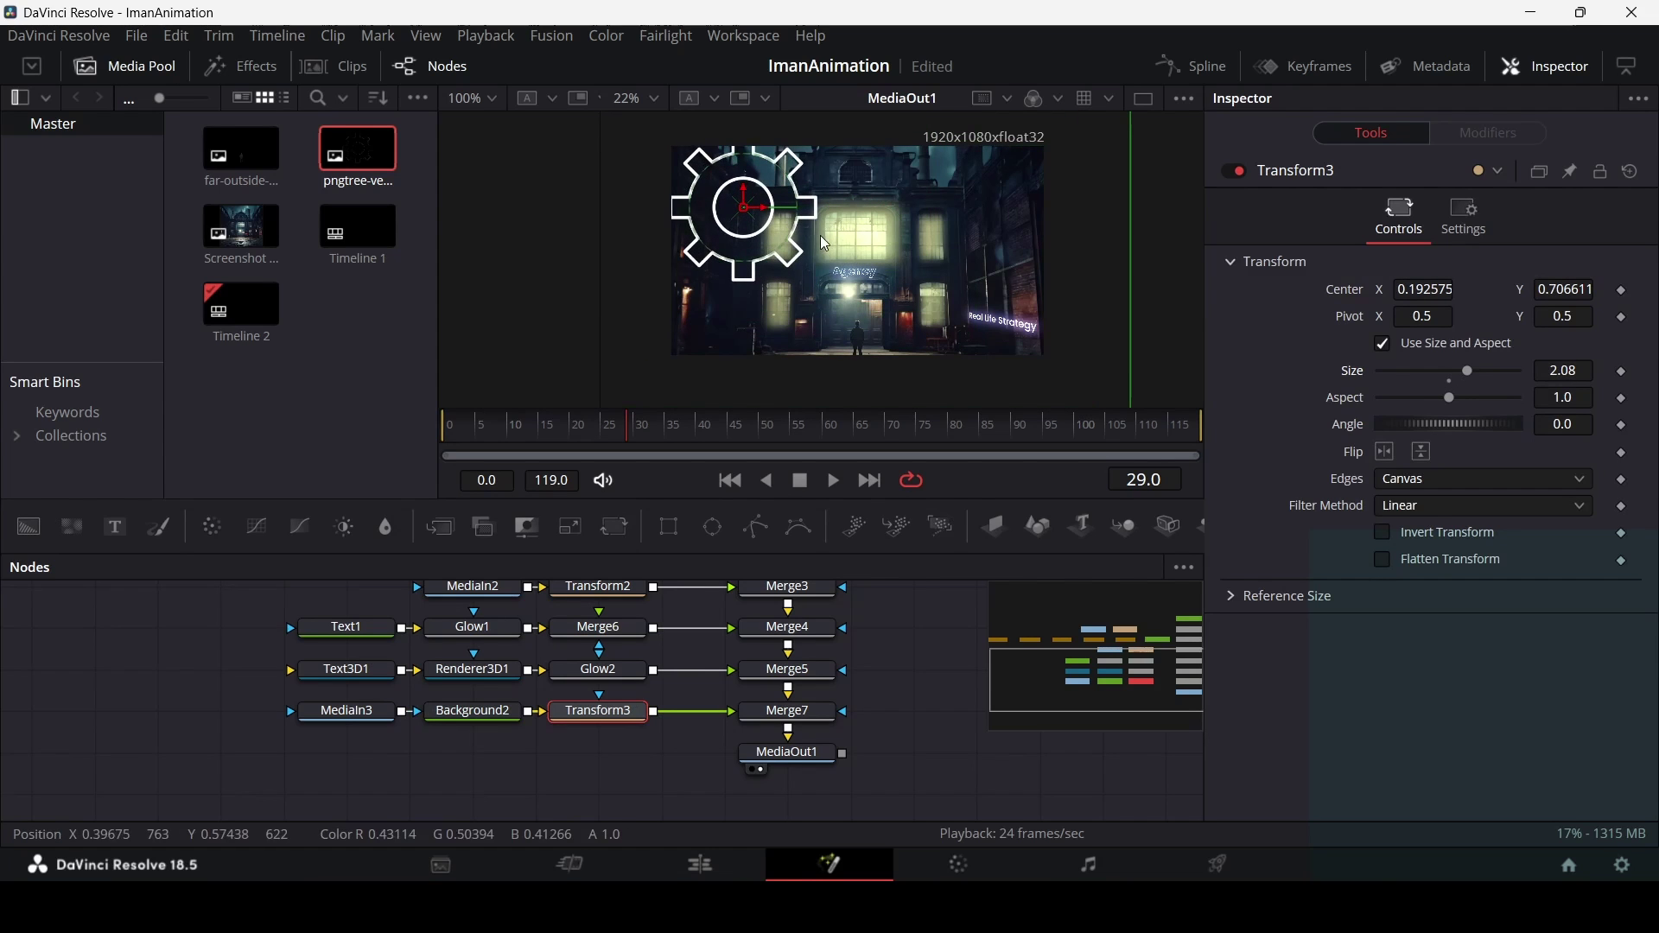
{"action": "left_click_drag", "start_coordinate": [742, 207], "coordinate": [710, 179]}
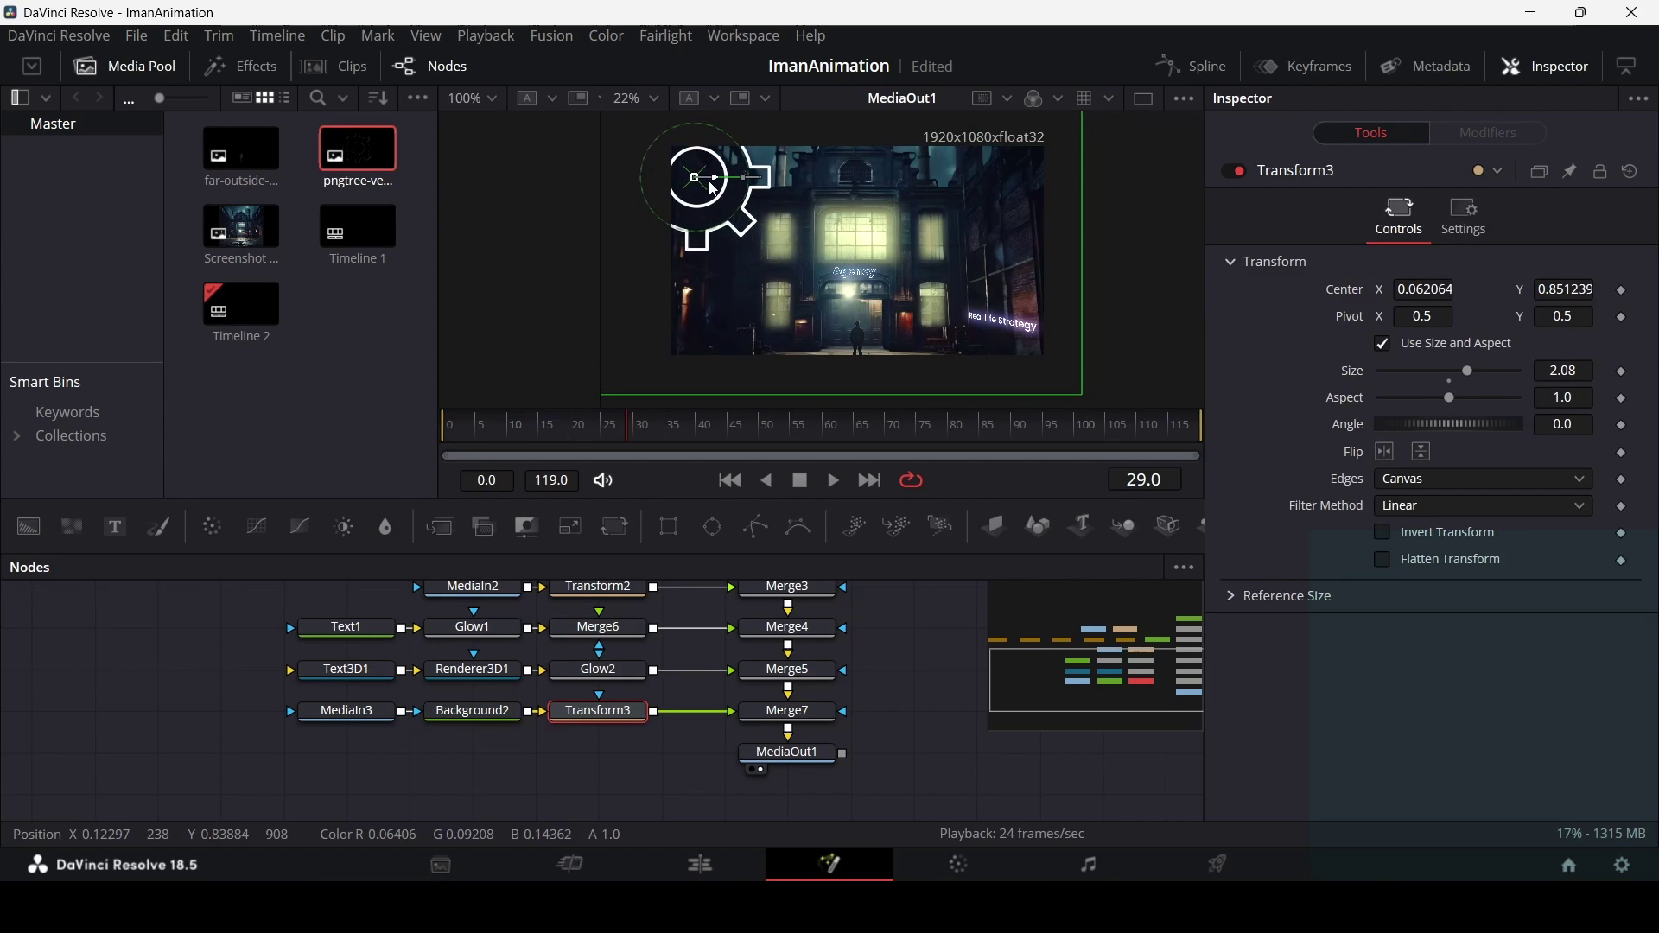
{"action": "left_click", "coordinate": [605, 748]}
{"action": "left_click_drag", "start_coordinate": [352, 750], "coordinate": [561, 708]}
{"action": "left_click_drag", "start_coordinate": [570, 714], "coordinate": [654, 713]}
{"action": "left_click", "coordinate": [525, 765]}
Insert a Glow3 node after the gear's Background node.
{"action": "left_click", "coordinate": [370, 718]}
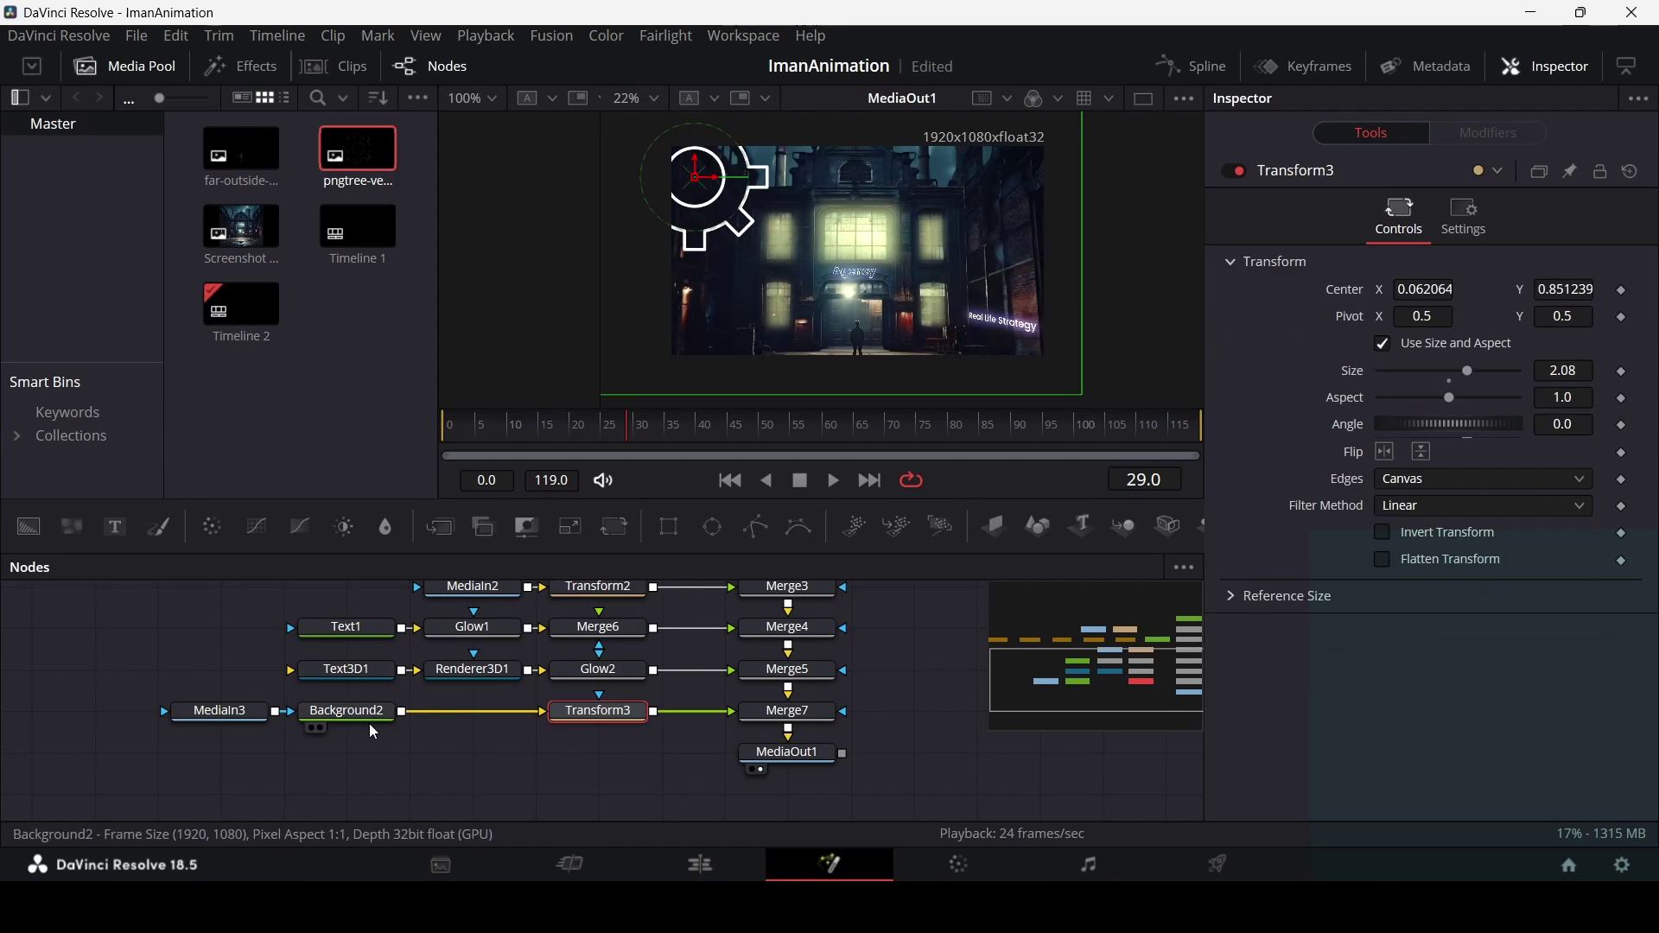
{"action": "key", "text": "shift+space"}
{"action": "type", "text": "glow"}
{"action": "key", "text": "Return"}
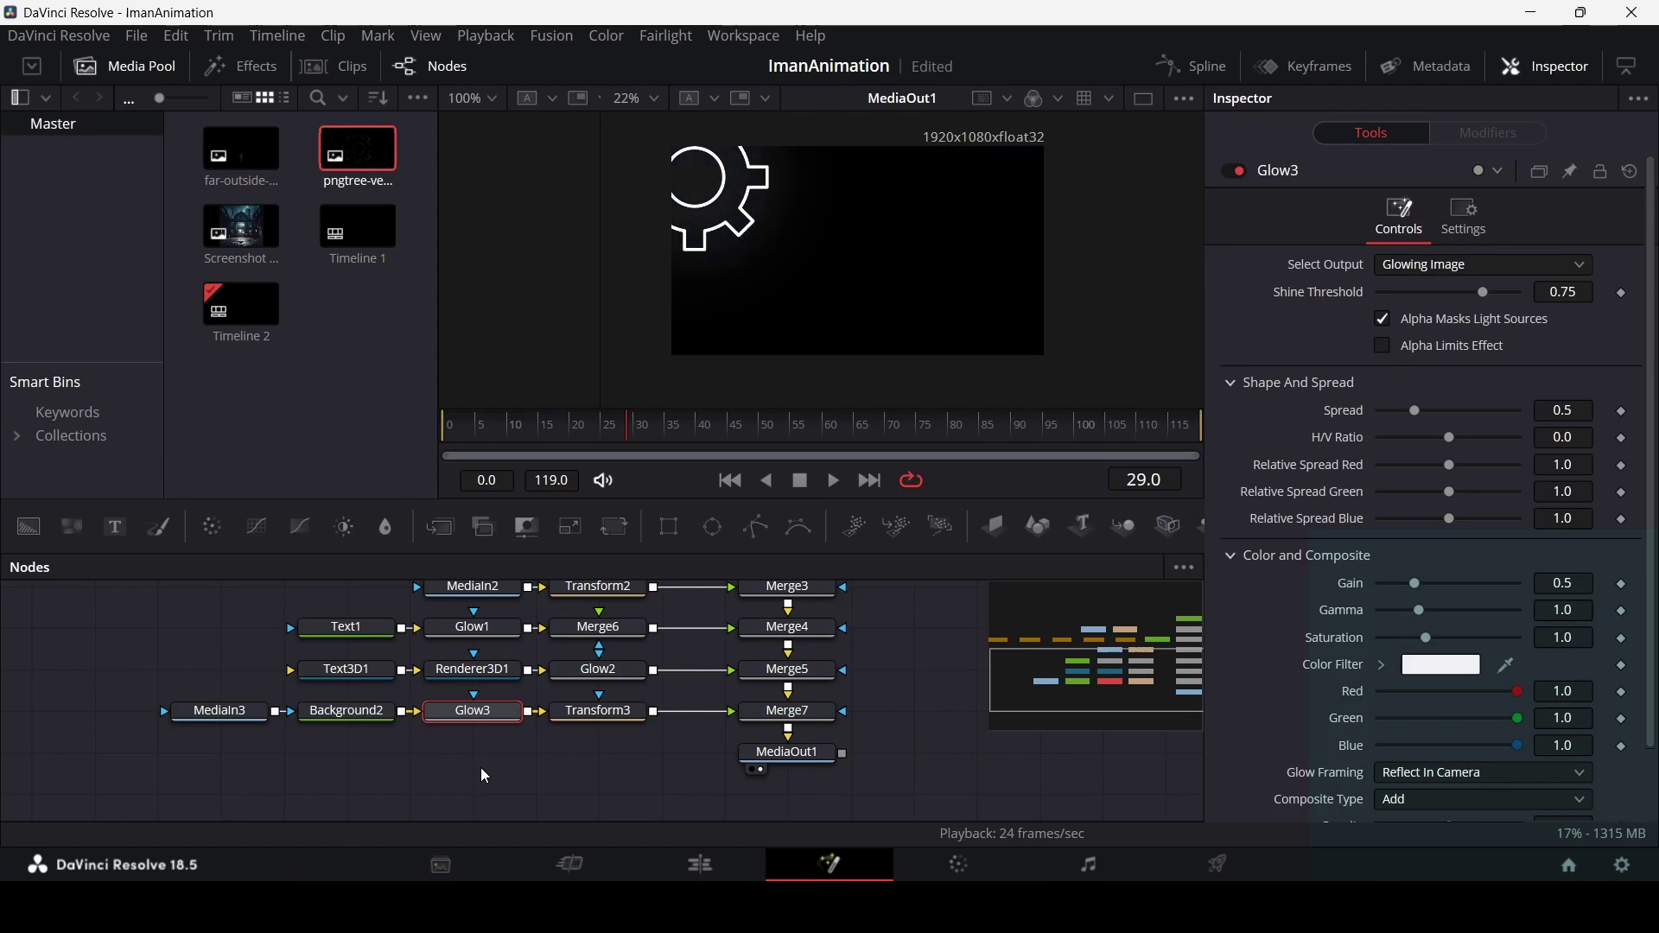
Copy Glow2's settings and paste them onto the gear's Glow3.
{"action": "left_click", "coordinate": [597, 671]}
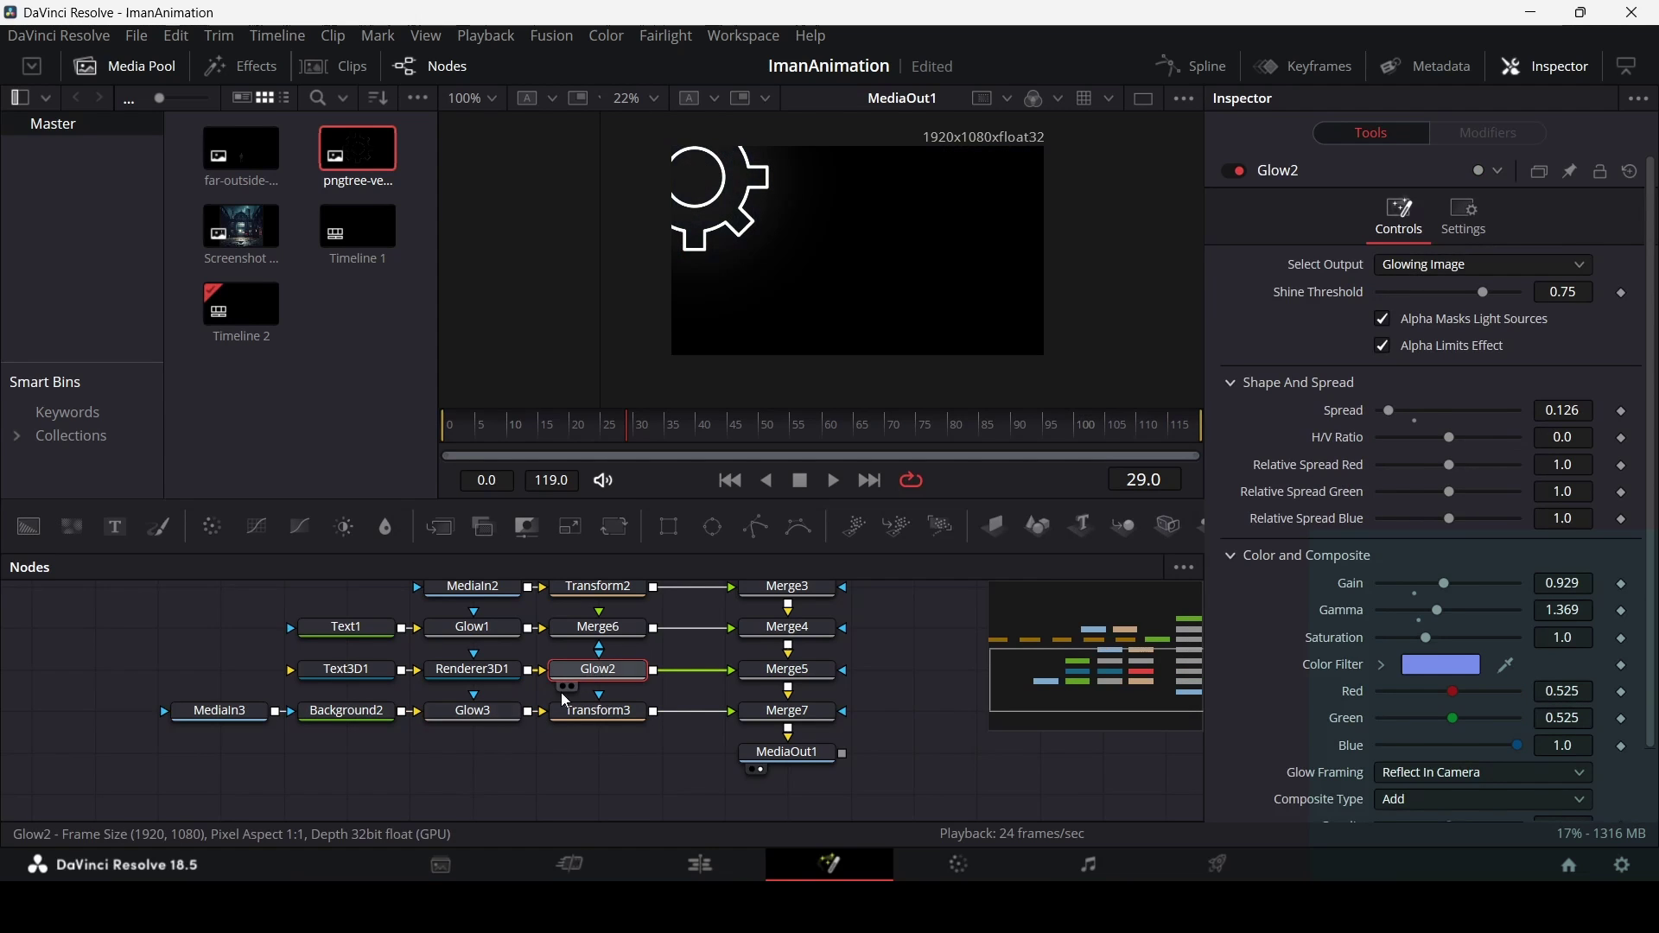
{"action": "right_click", "coordinate": [490, 716]}
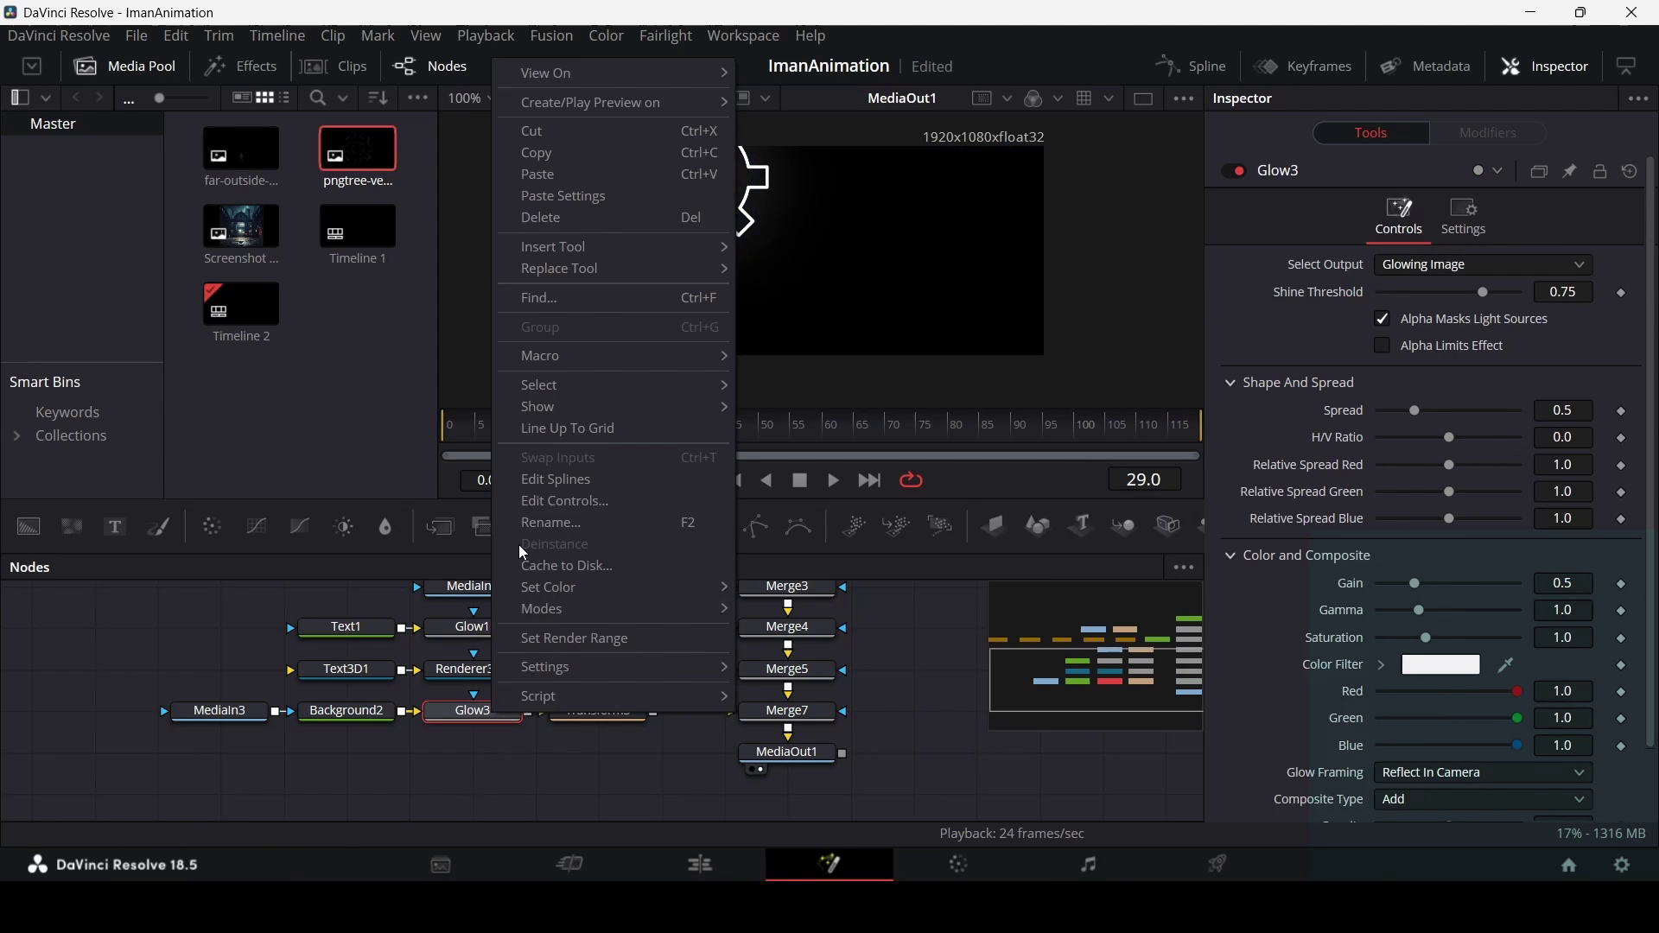
{"action": "left_click", "coordinate": [566, 196]}
{"action": "left_click", "coordinate": [445, 715]}
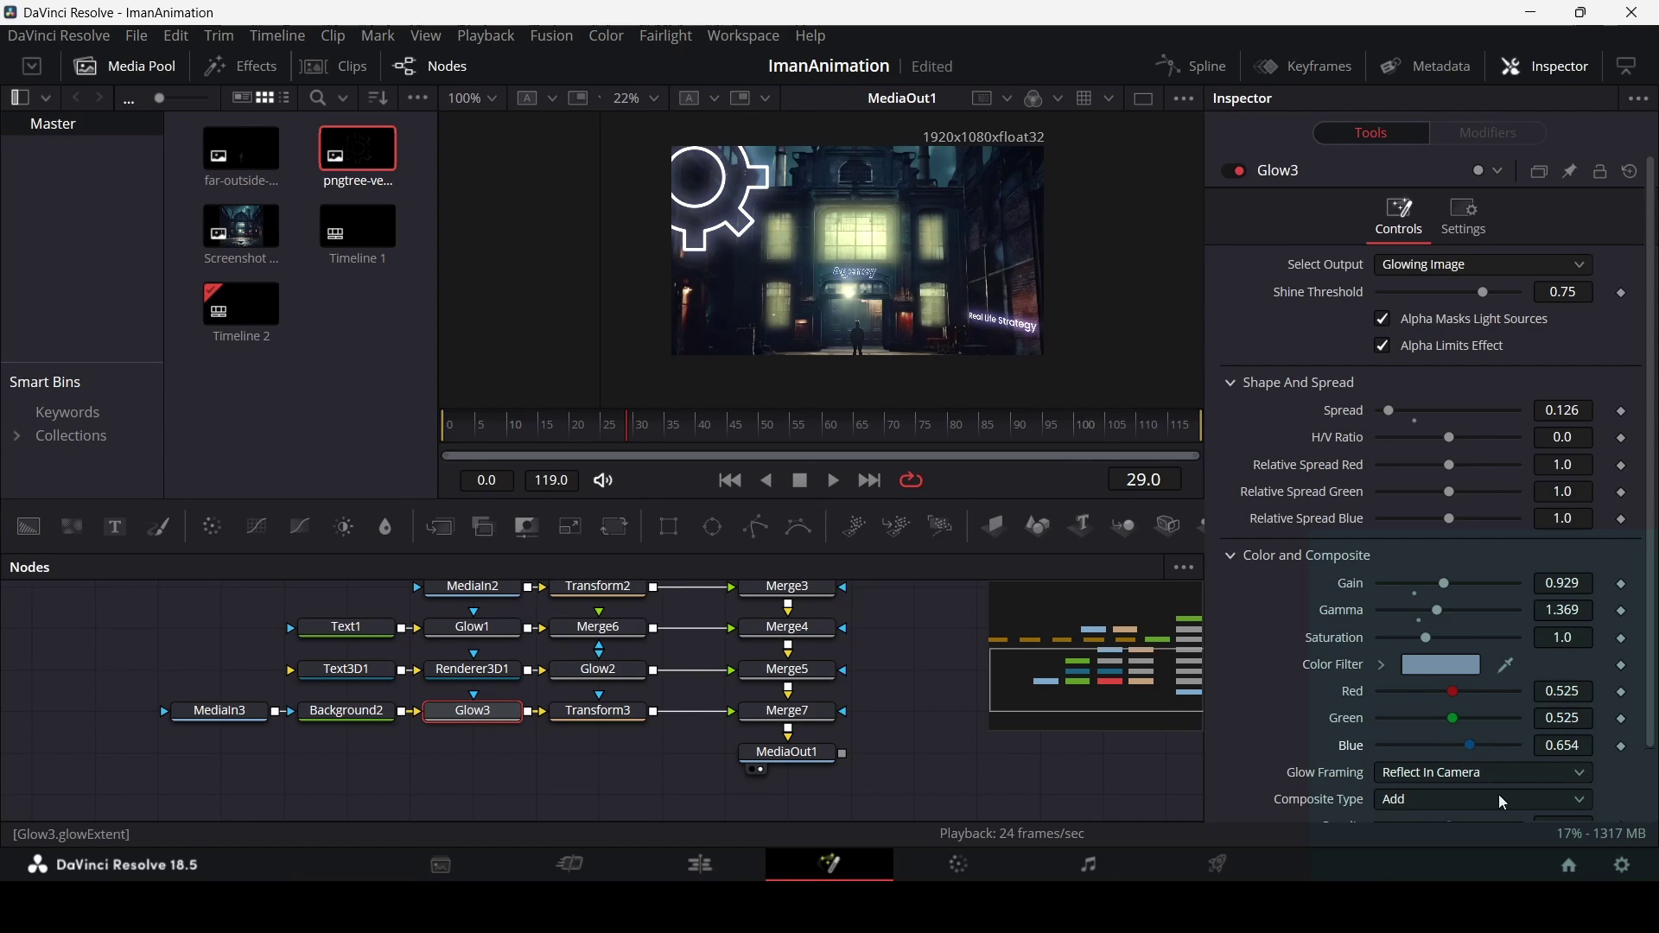
Fade Merge7 to 0.291 blend and adjust Glow3's blue colour filter.
{"action": "left_click", "coordinate": [788, 713]}
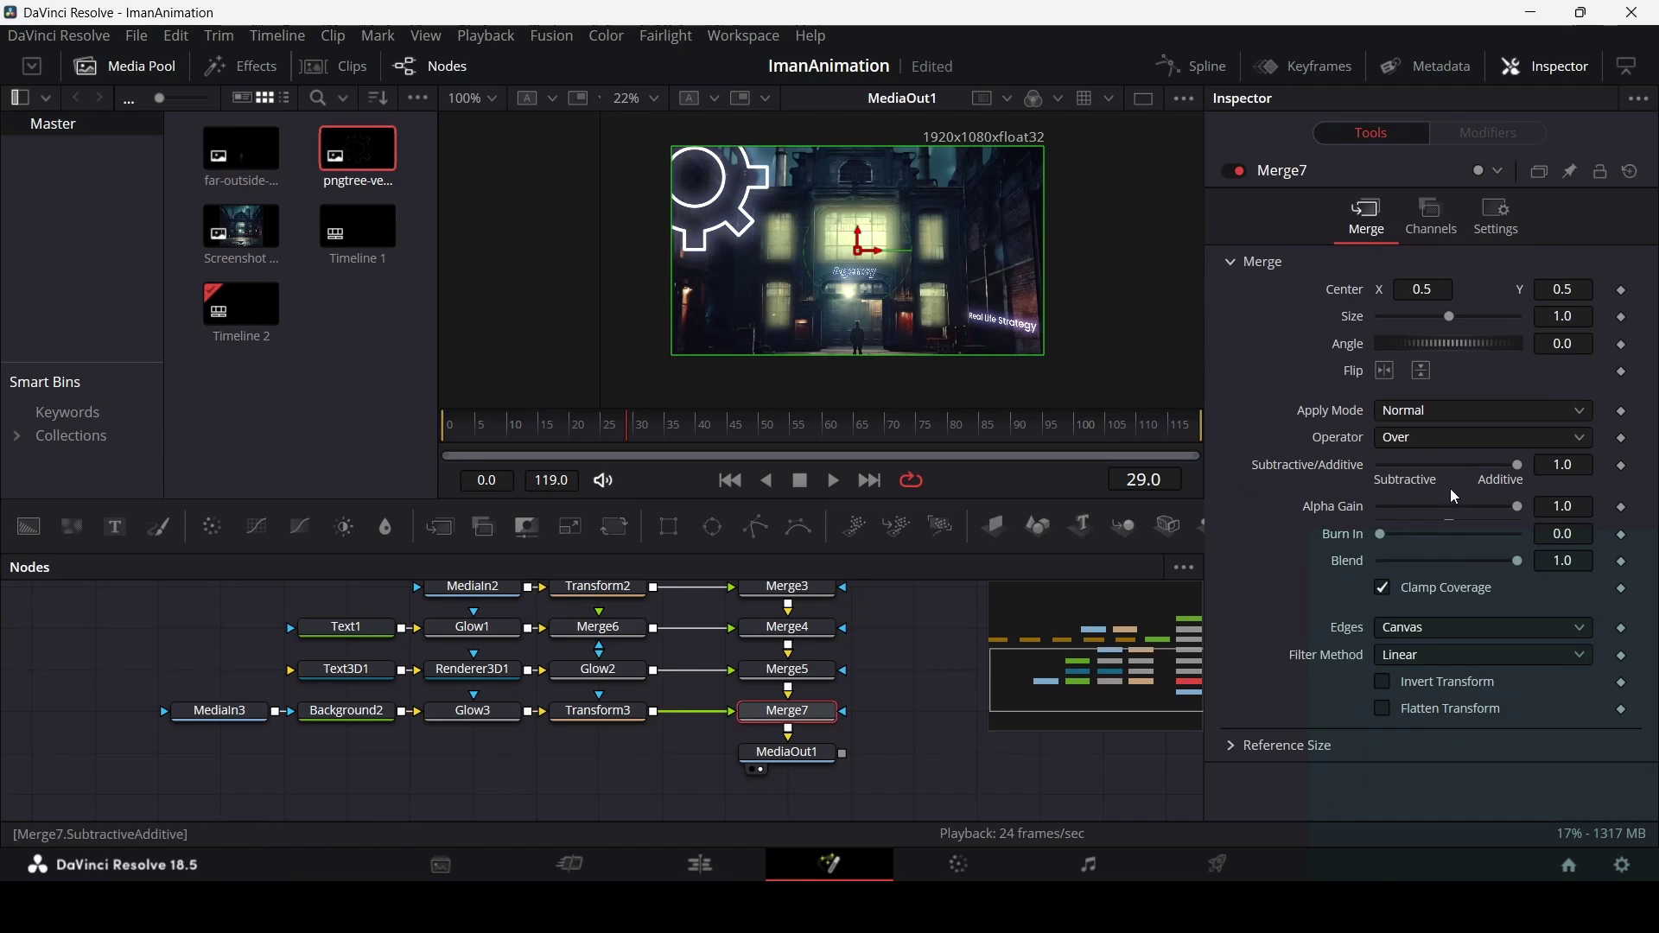
{"action": "left_click_drag", "start_coordinate": [1518, 562], "coordinate": [1418, 588]}
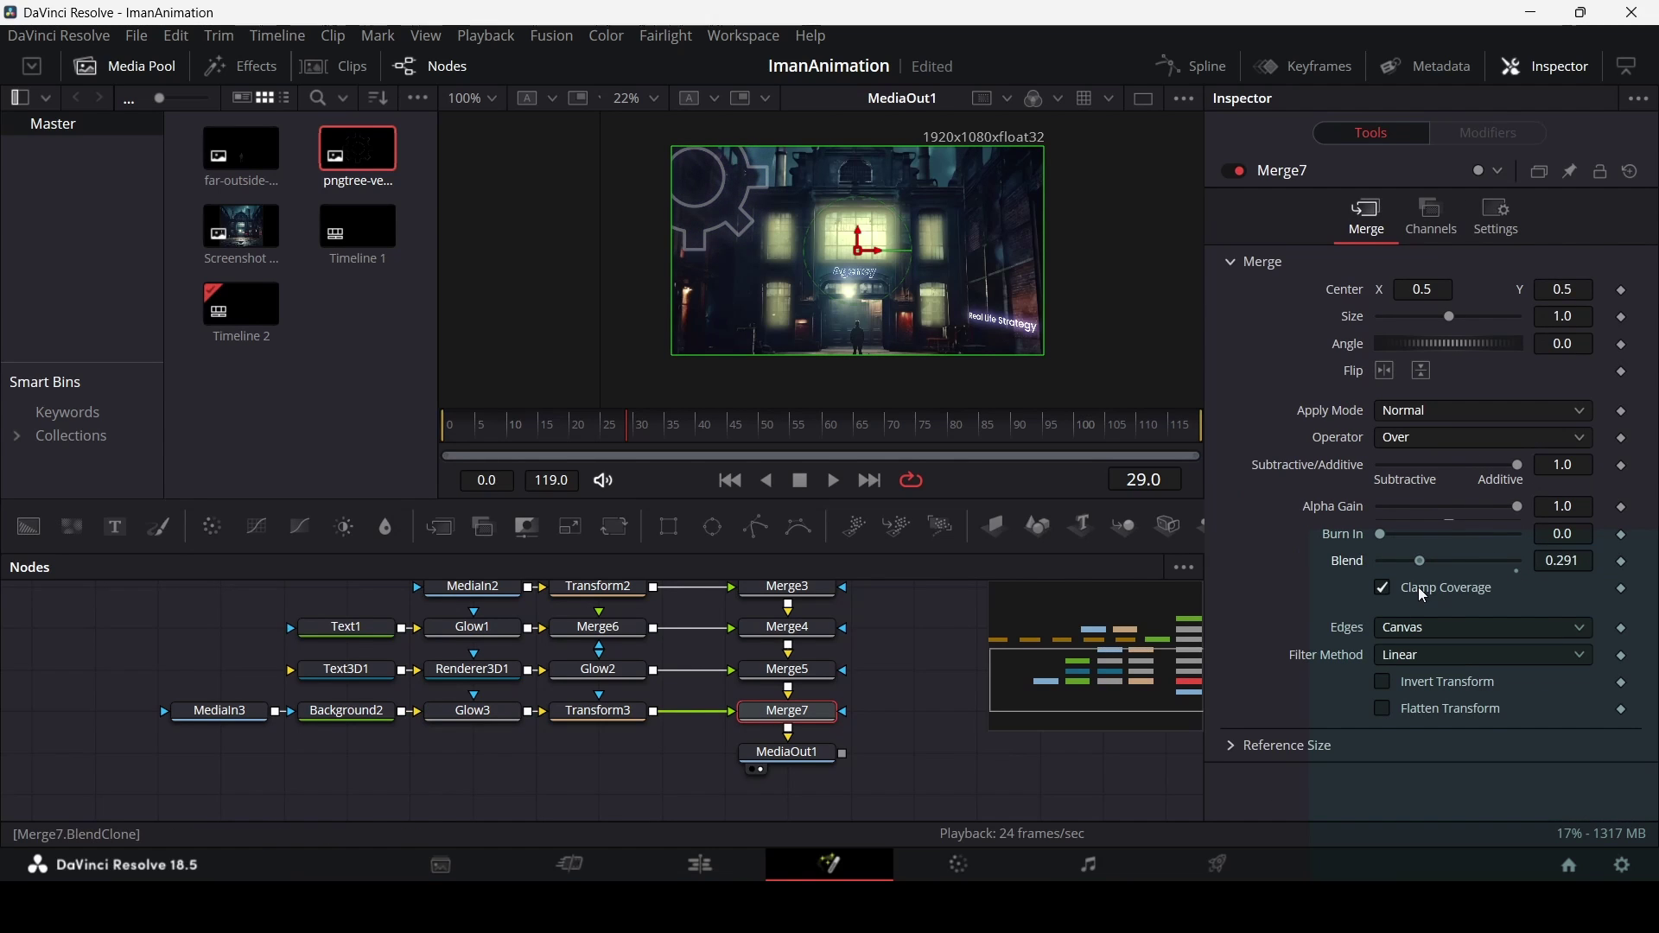
{"action": "left_click", "coordinate": [474, 713]}
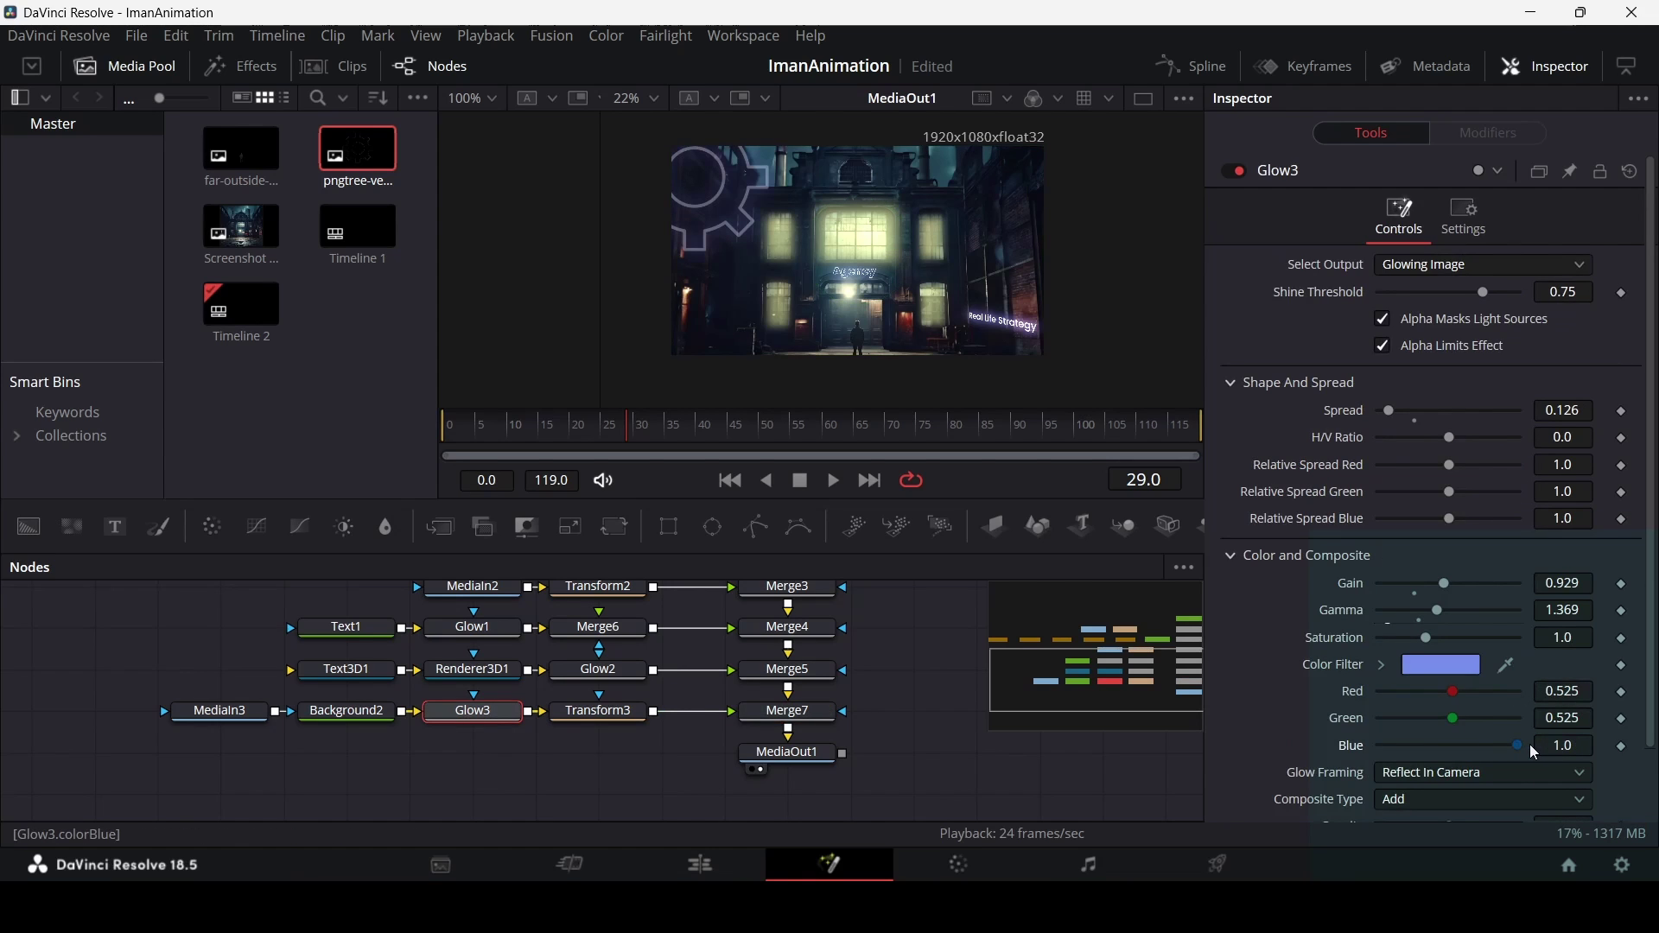
{"action": "left_click_drag", "start_coordinate": [1533, 750], "coordinate": [1478, 717]}
Drive Transform3's Angle with an Anim Curves modifier.
{"action": "left_click", "coordinate": [571, 715]}
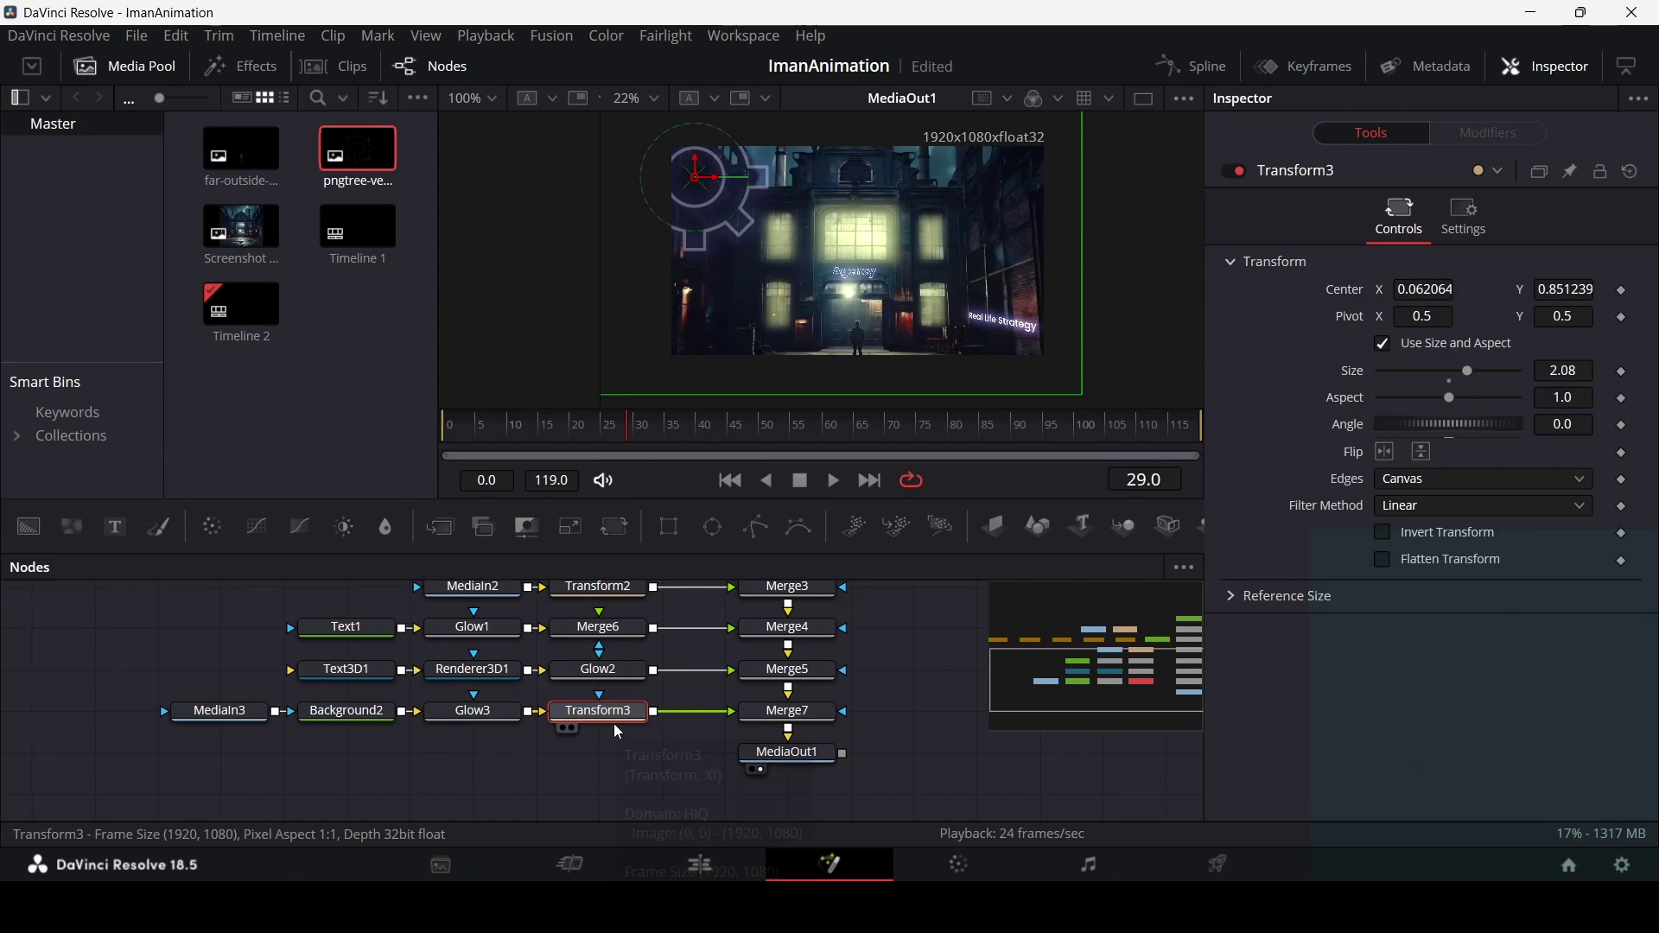
{"action": "right_click", "coordinate": [1624, 427]}
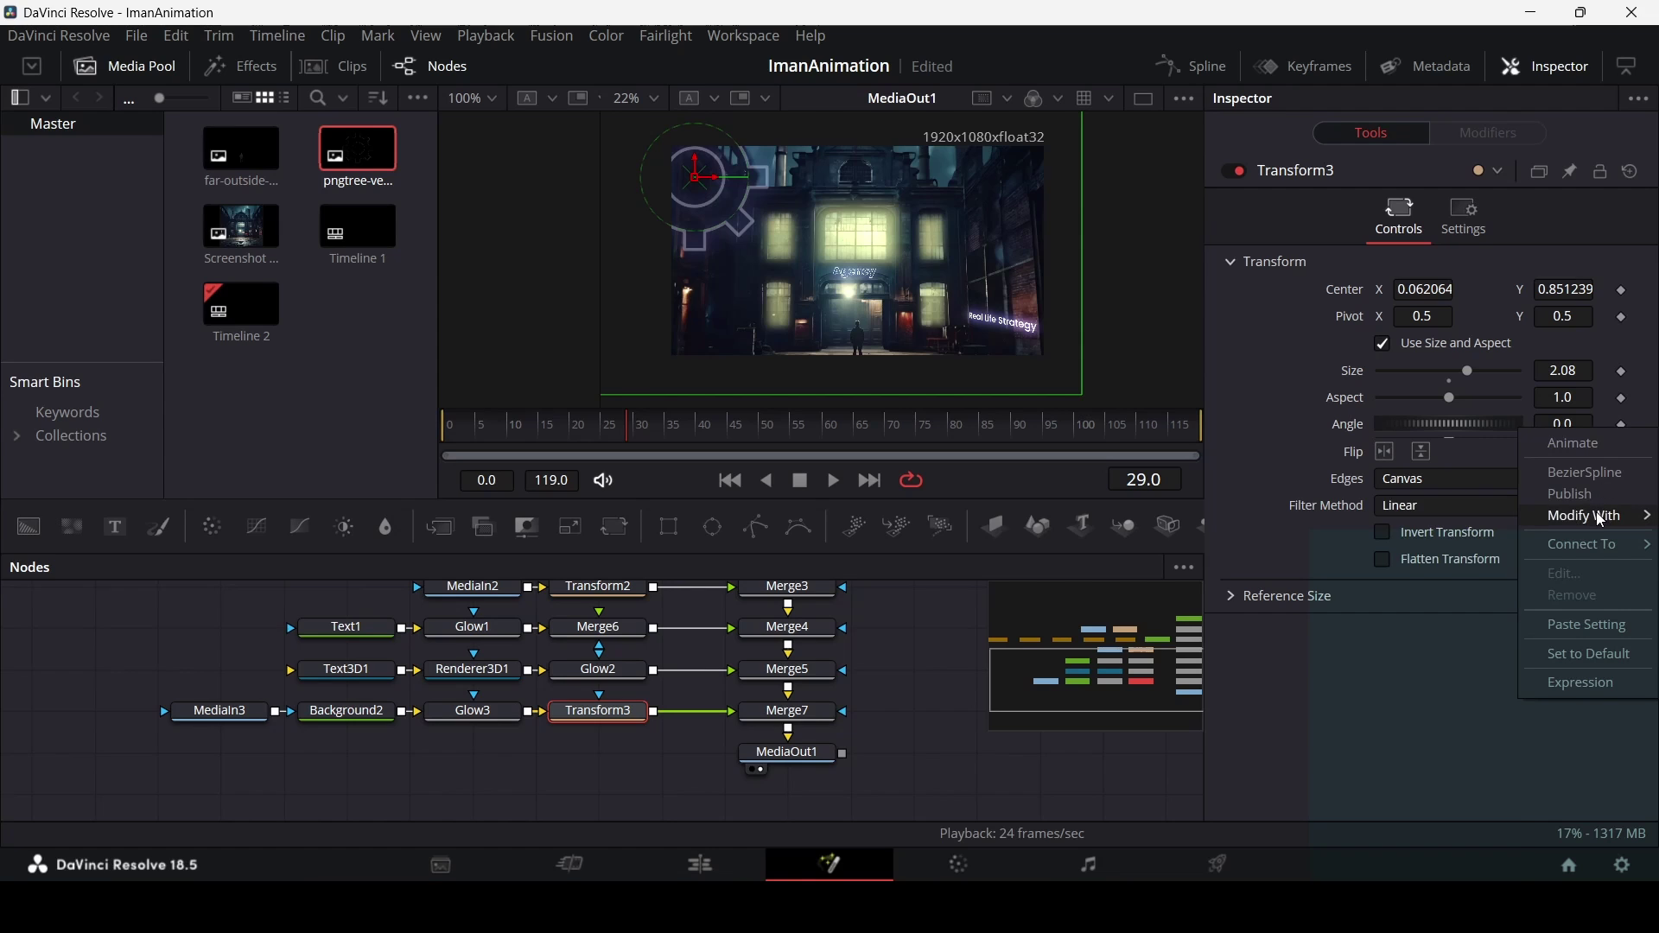
{"action": "mouse_move", "coordinate": [1600, 521]}
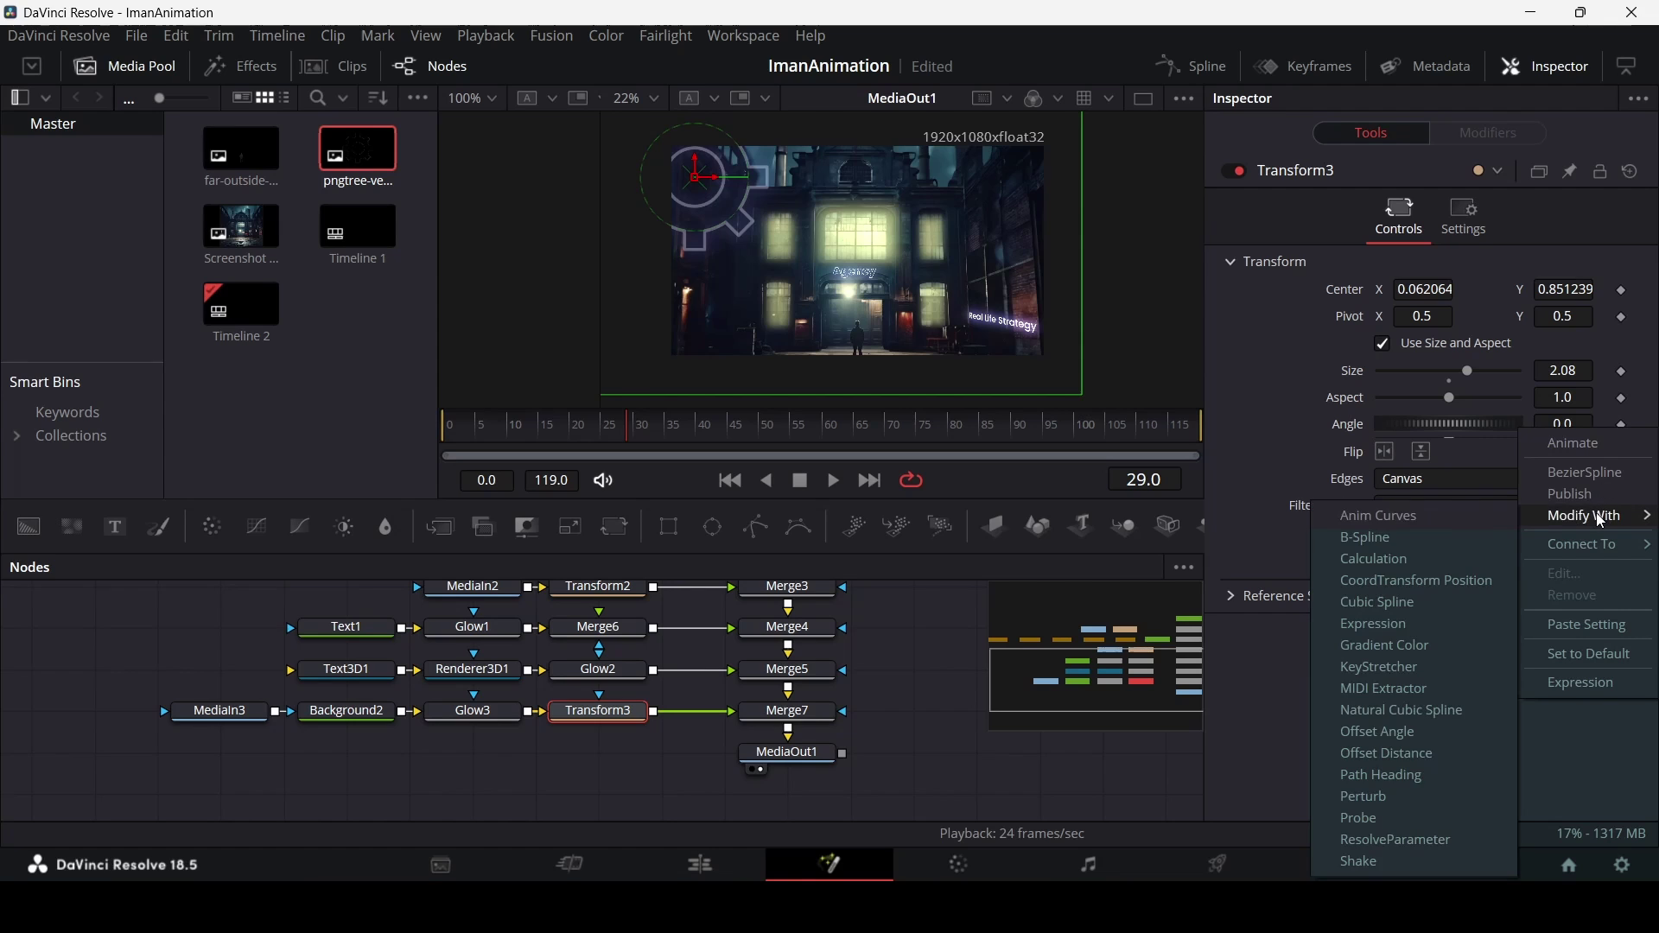
{"action": "left_click", "coordinate": [1392, 516]}
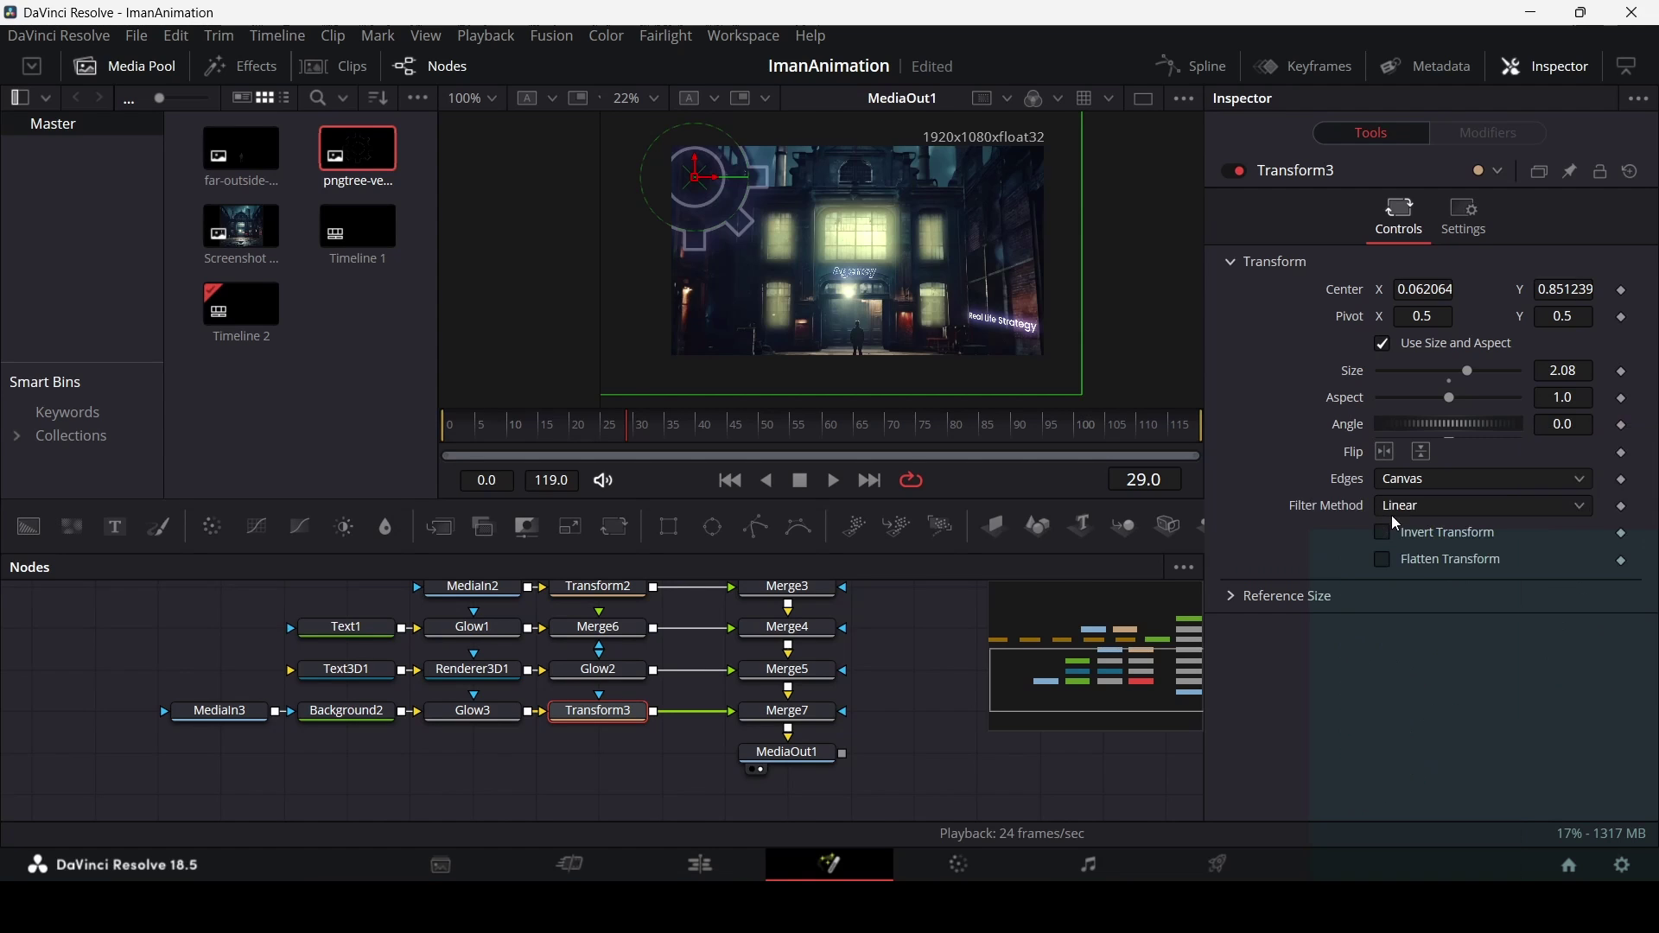
Set the Anim Curves to Duration source, Easing curve, with Sine in and out.
{"action": "left_click", "coordinate": [1484, 141]}
{"action": "left_click", "coordinate": [1417, 294]}
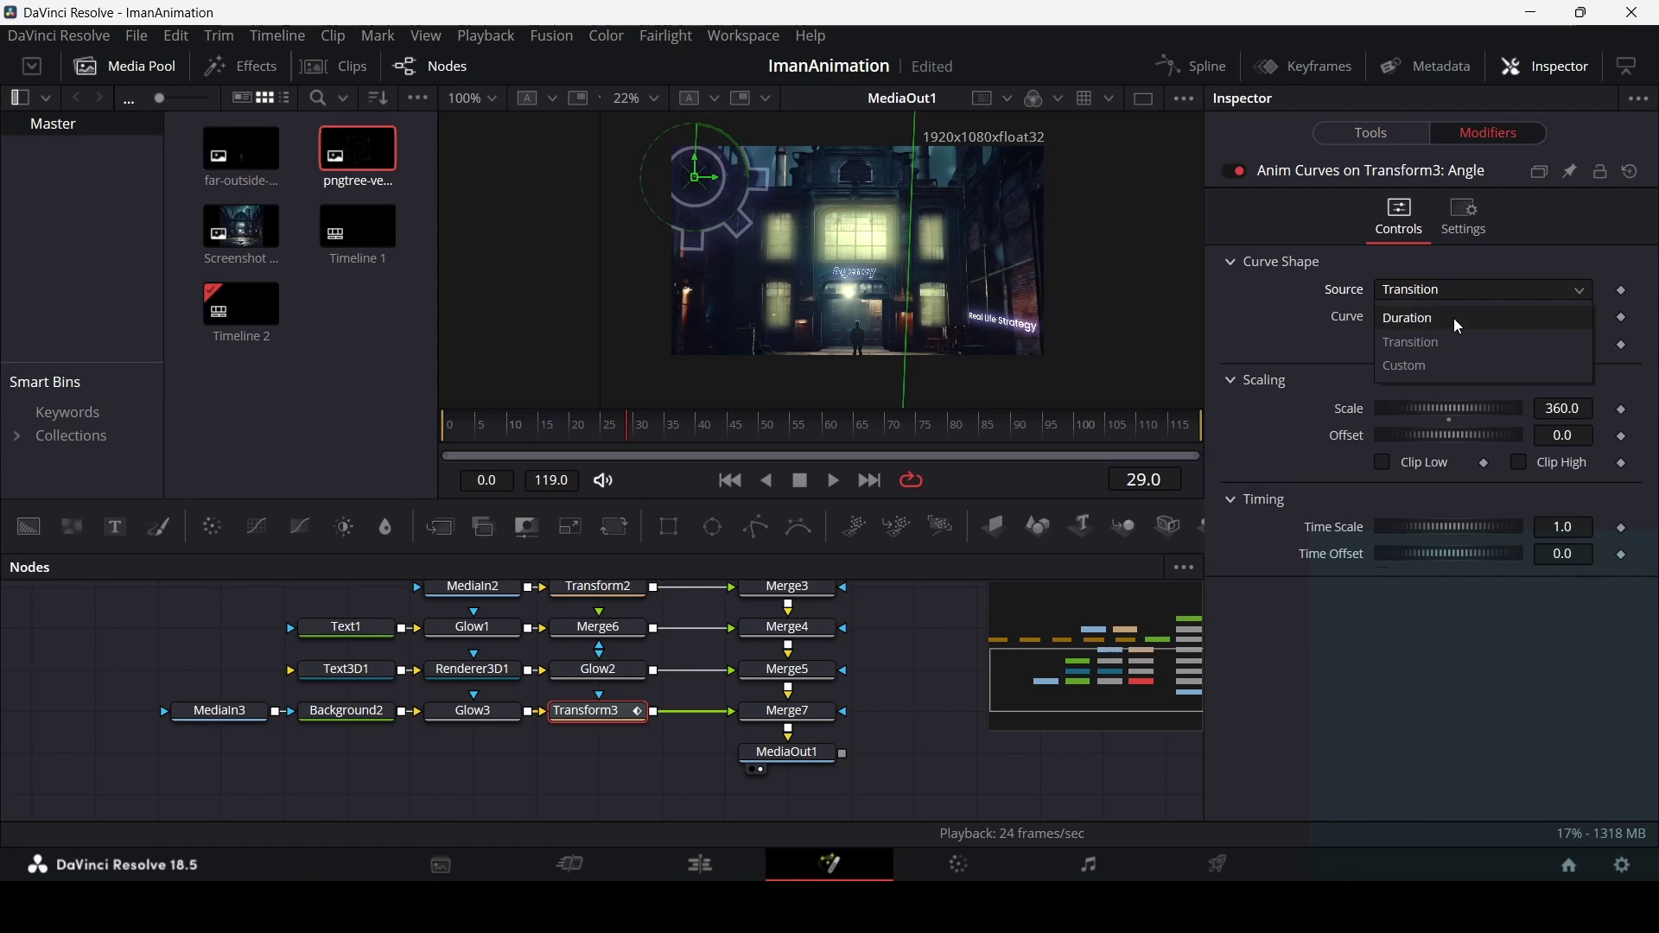
{"action": "left_click", "coordinate": [1436, 319]}
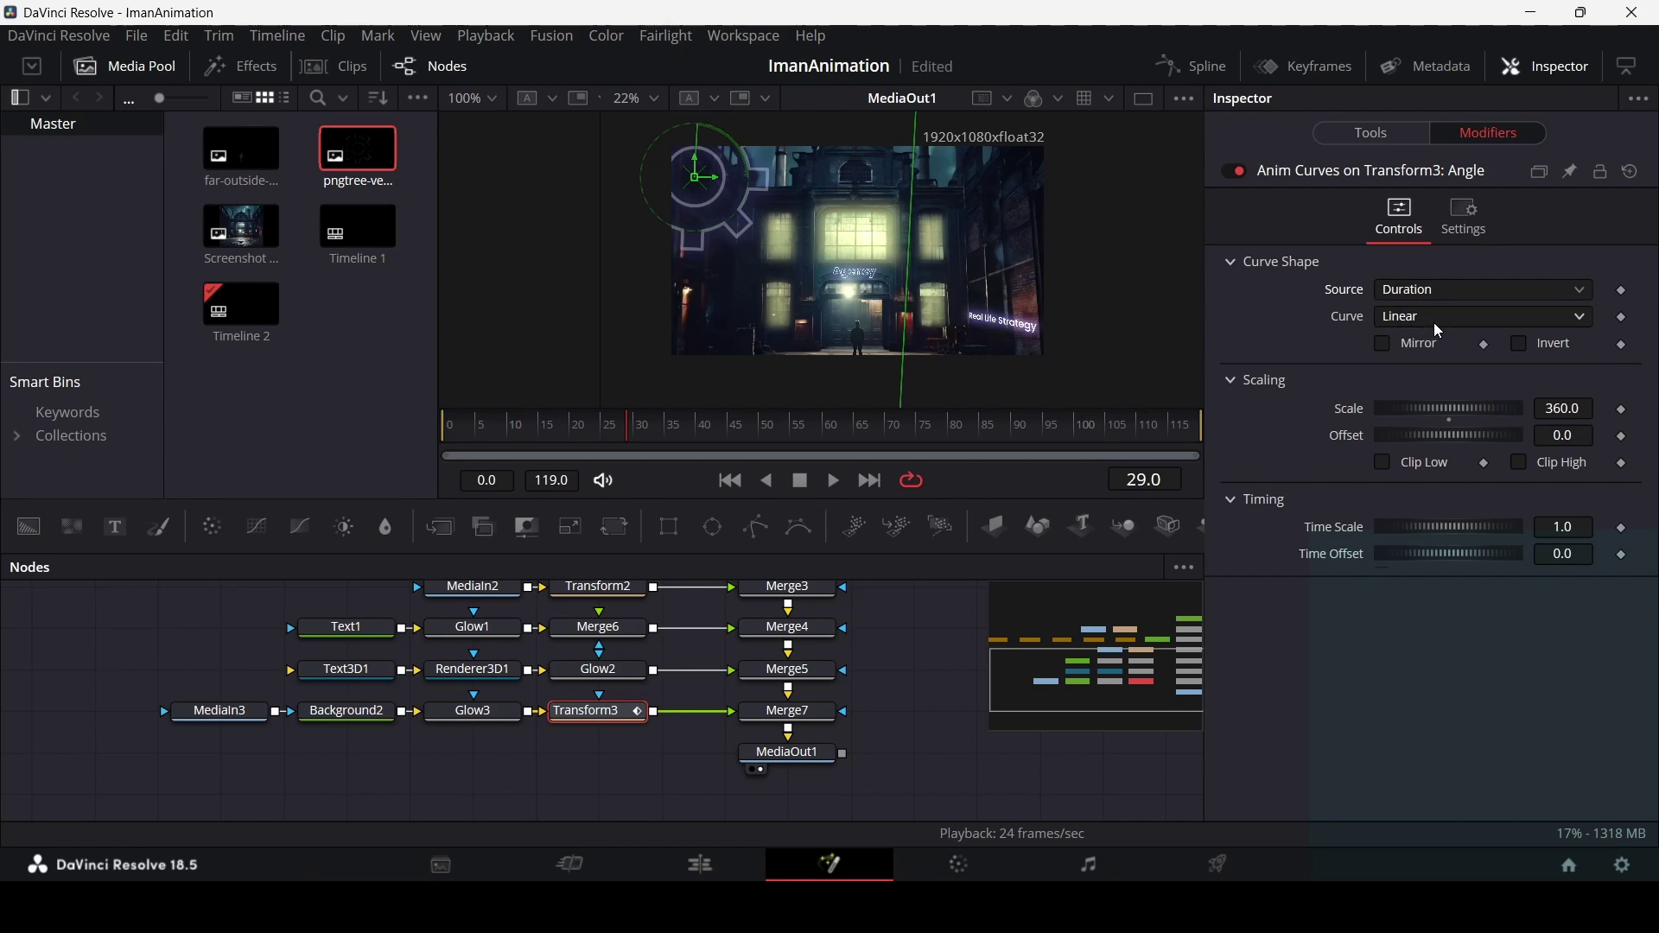
{"action": "left_click", "coordinate": [1417, 318]}
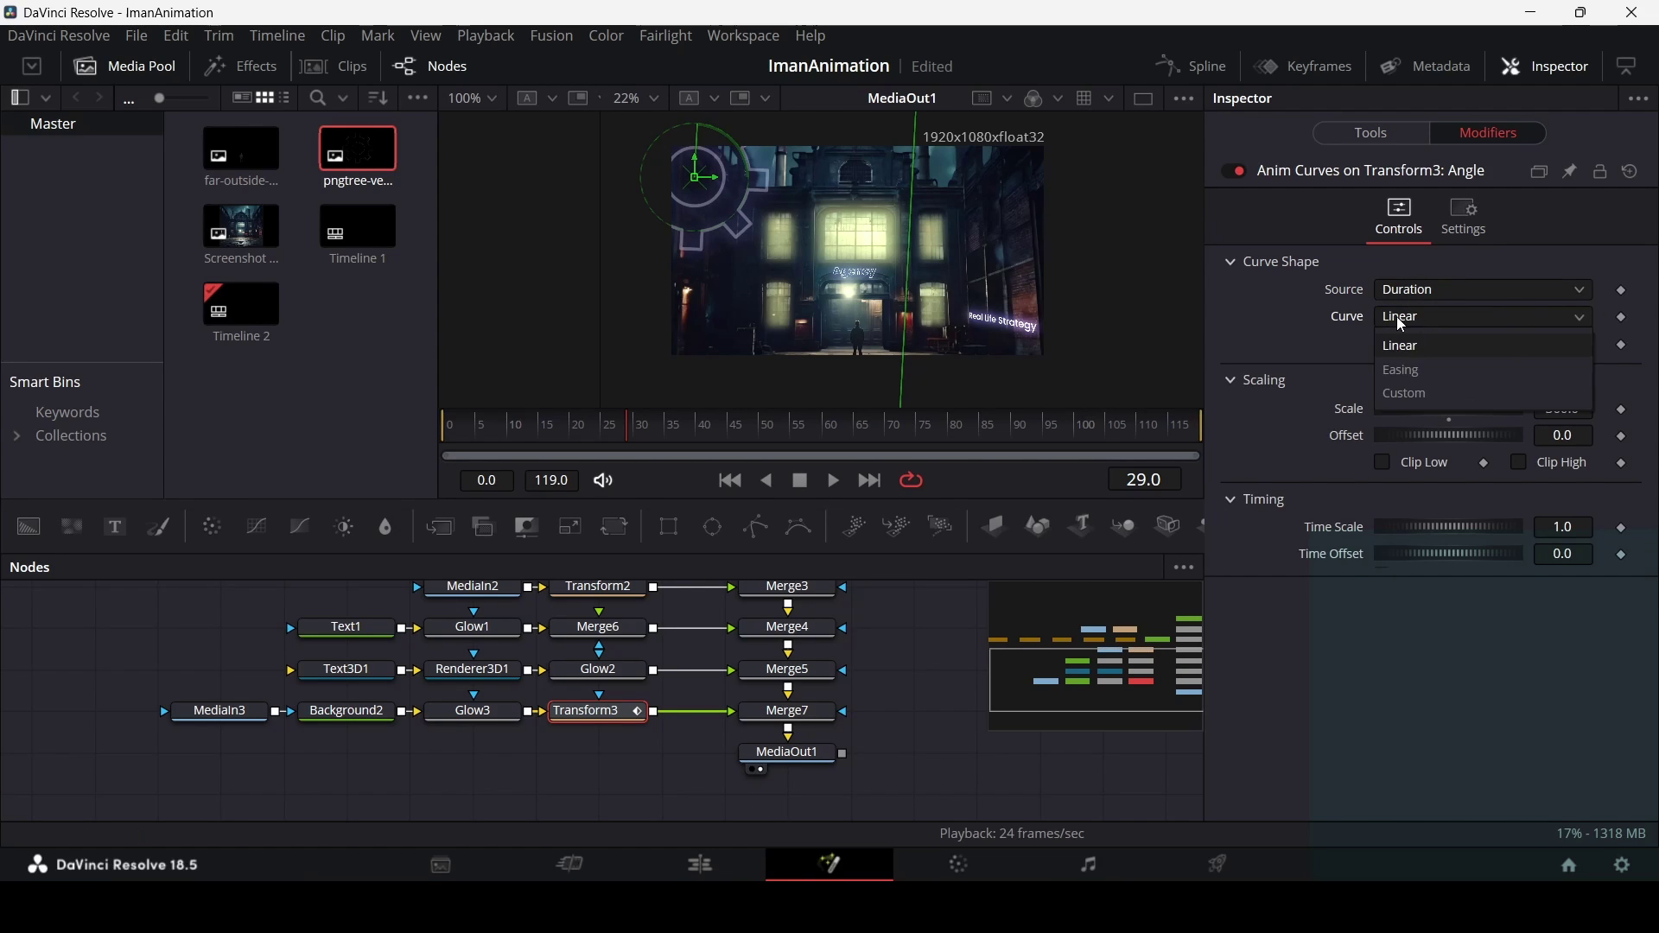
{"action": "left_click", "coordinate": [1426, 367]}
{"action": "left_click", "coordinate": [1436, 346]}
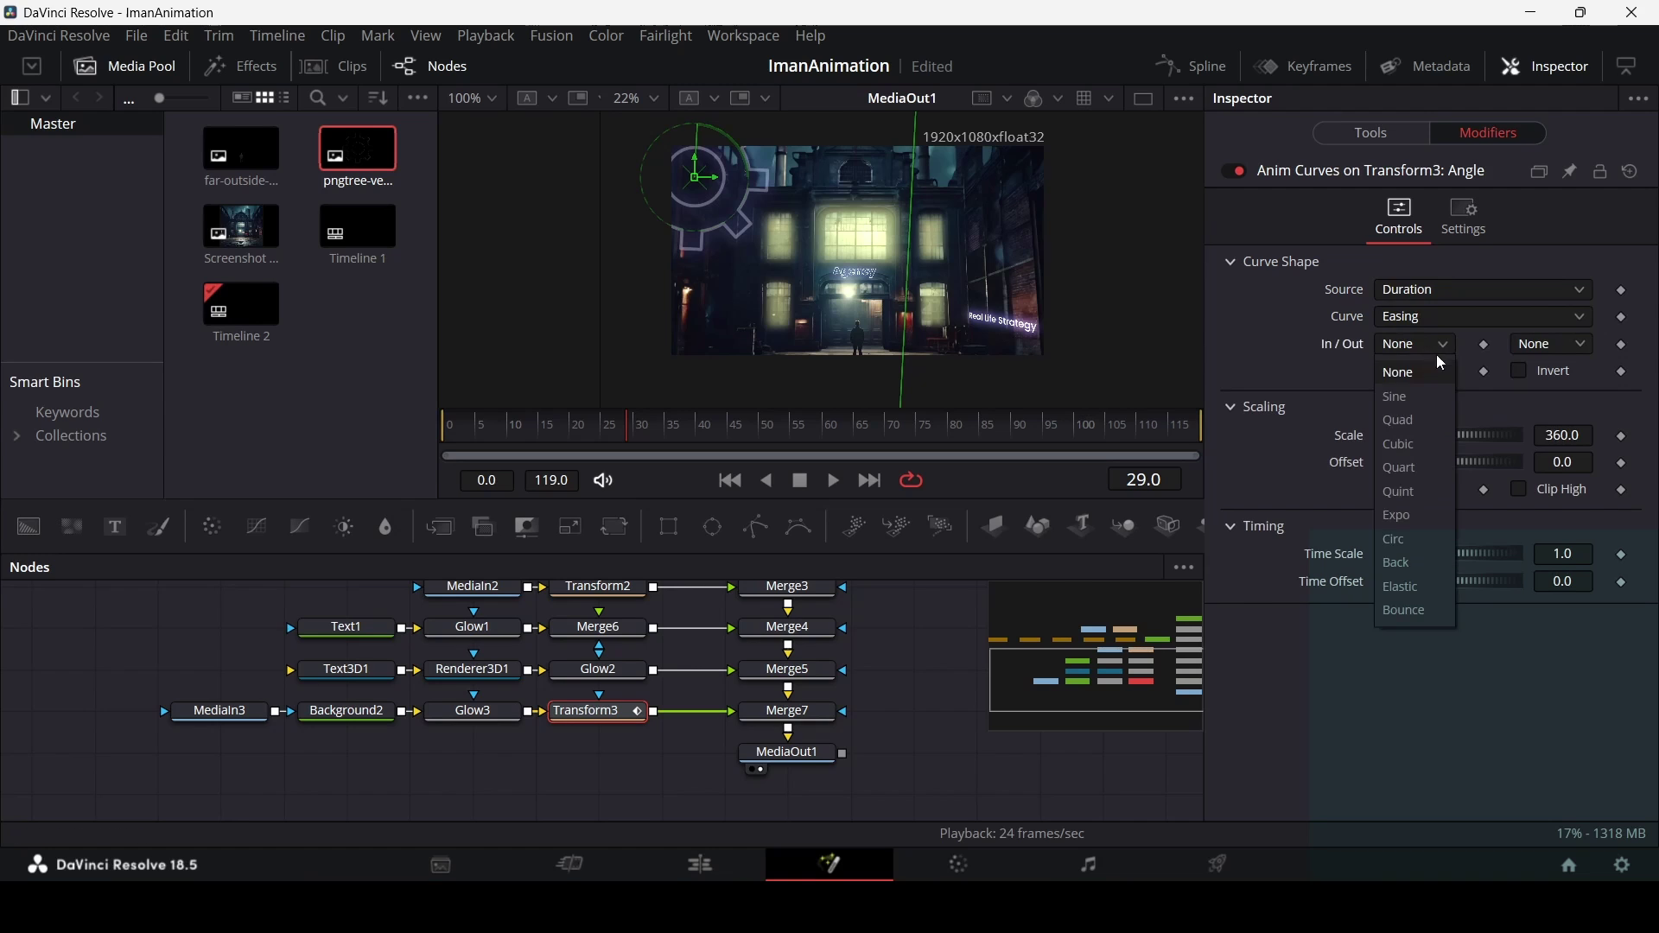
{"action": "left_click", "coordinate": [1417, 397]}
{"action": "left_click", "coordinate": [1522, 348]}
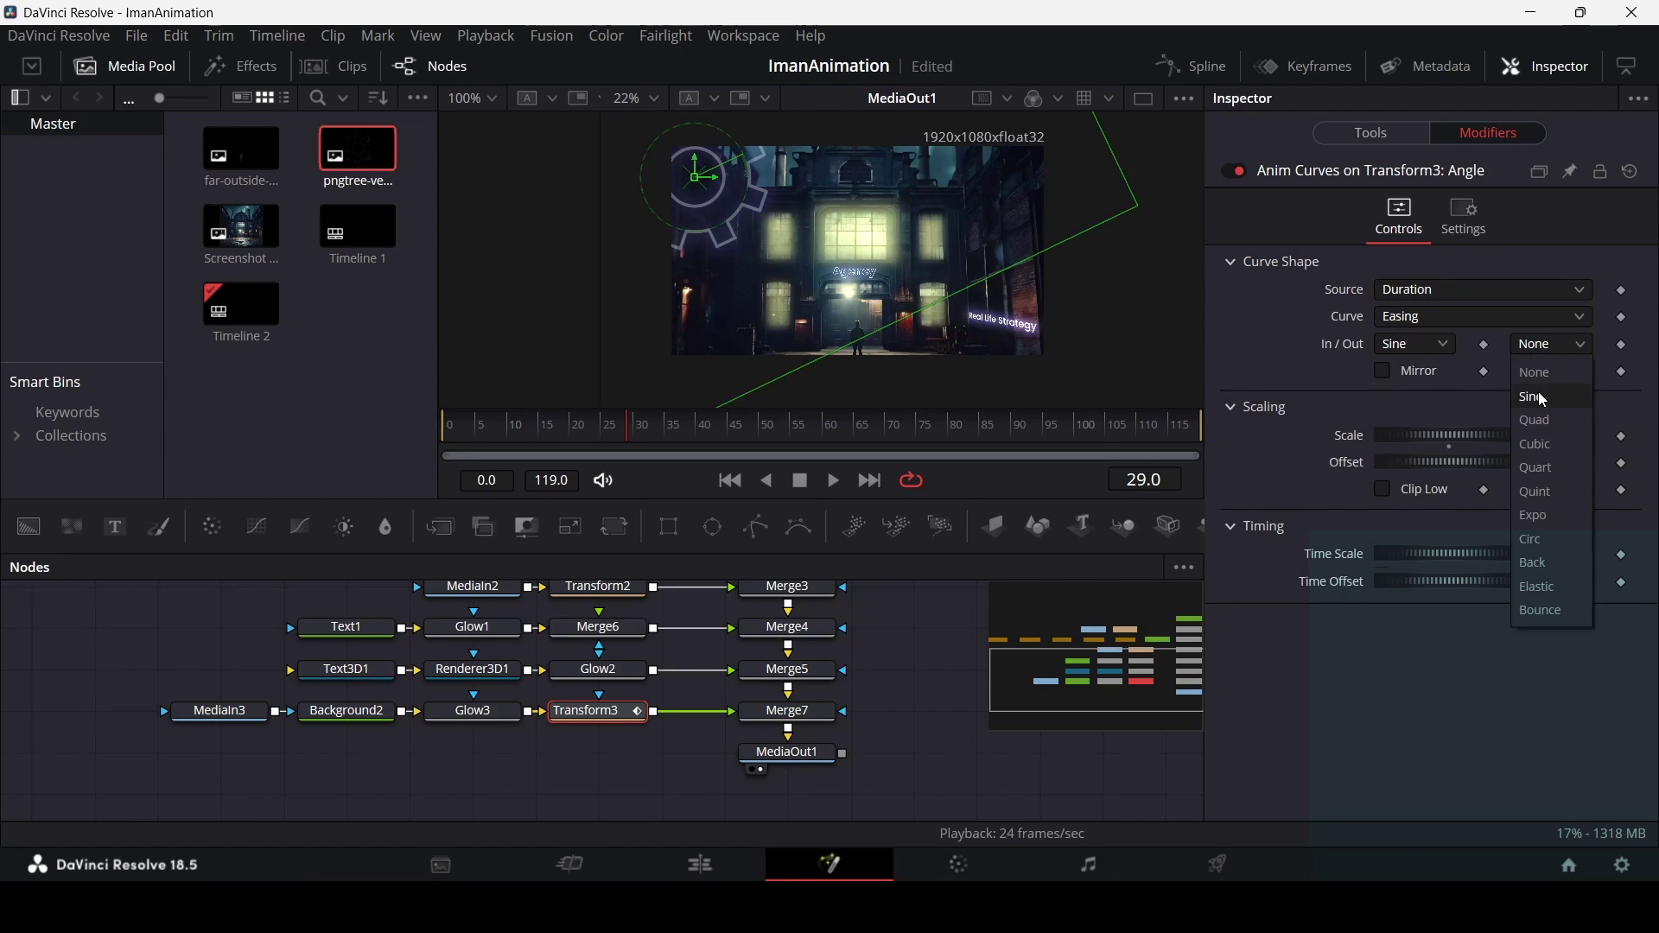
{"action": "left_click", "coordinate": [1537, 395]}
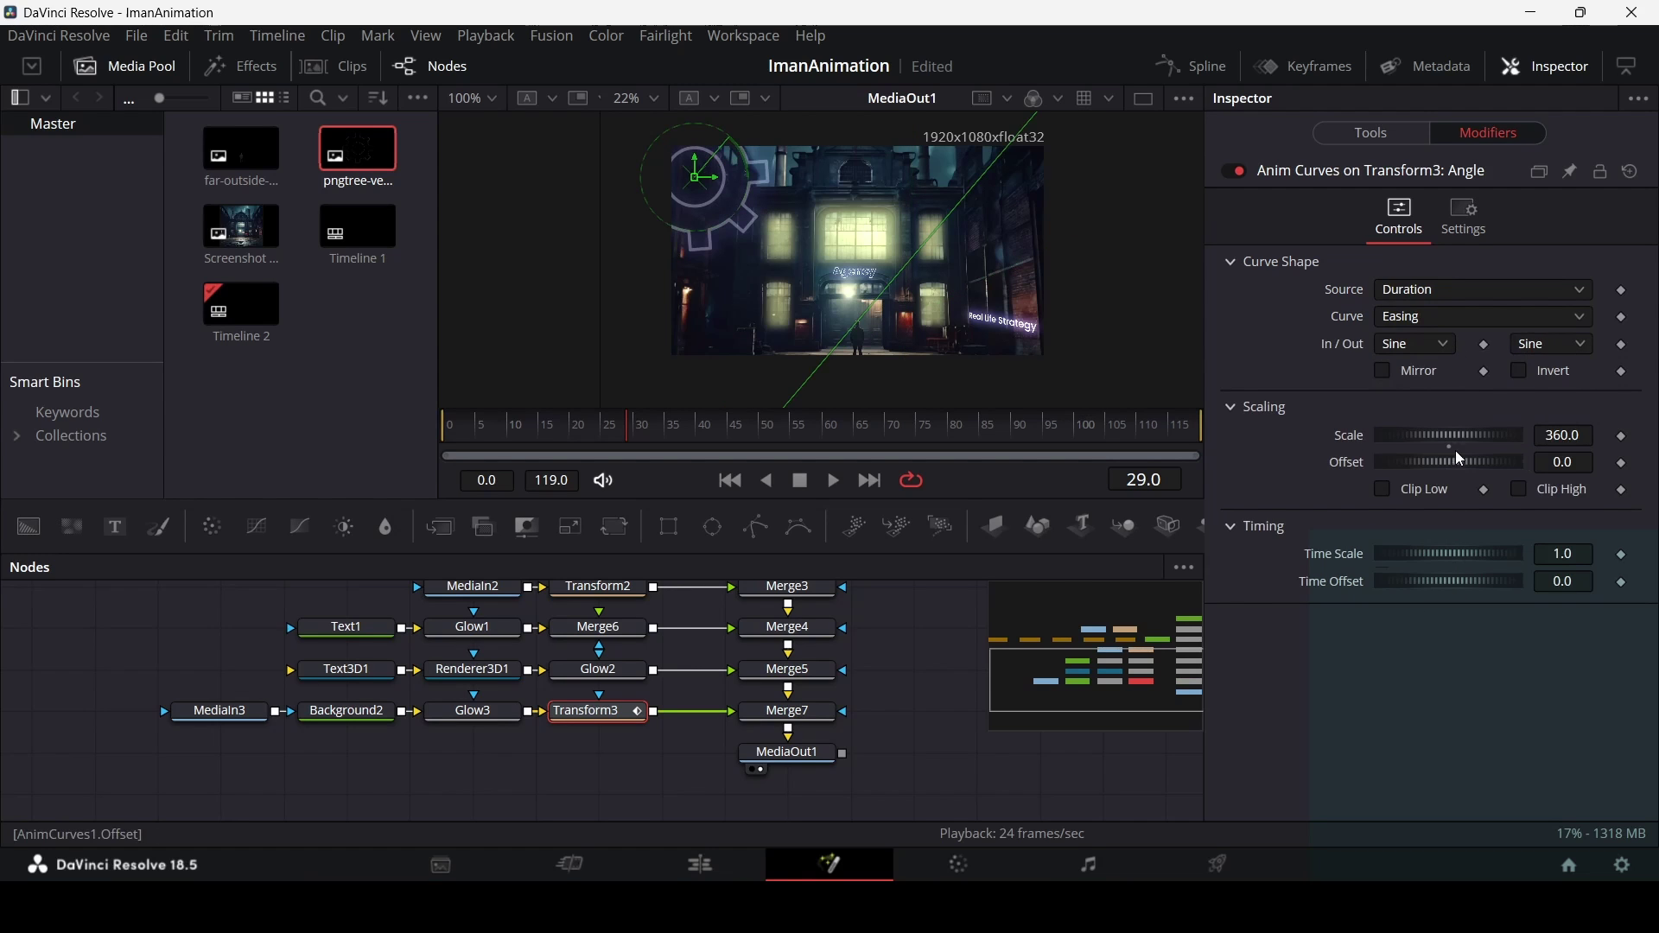
{"action": "key", "text": "space"}
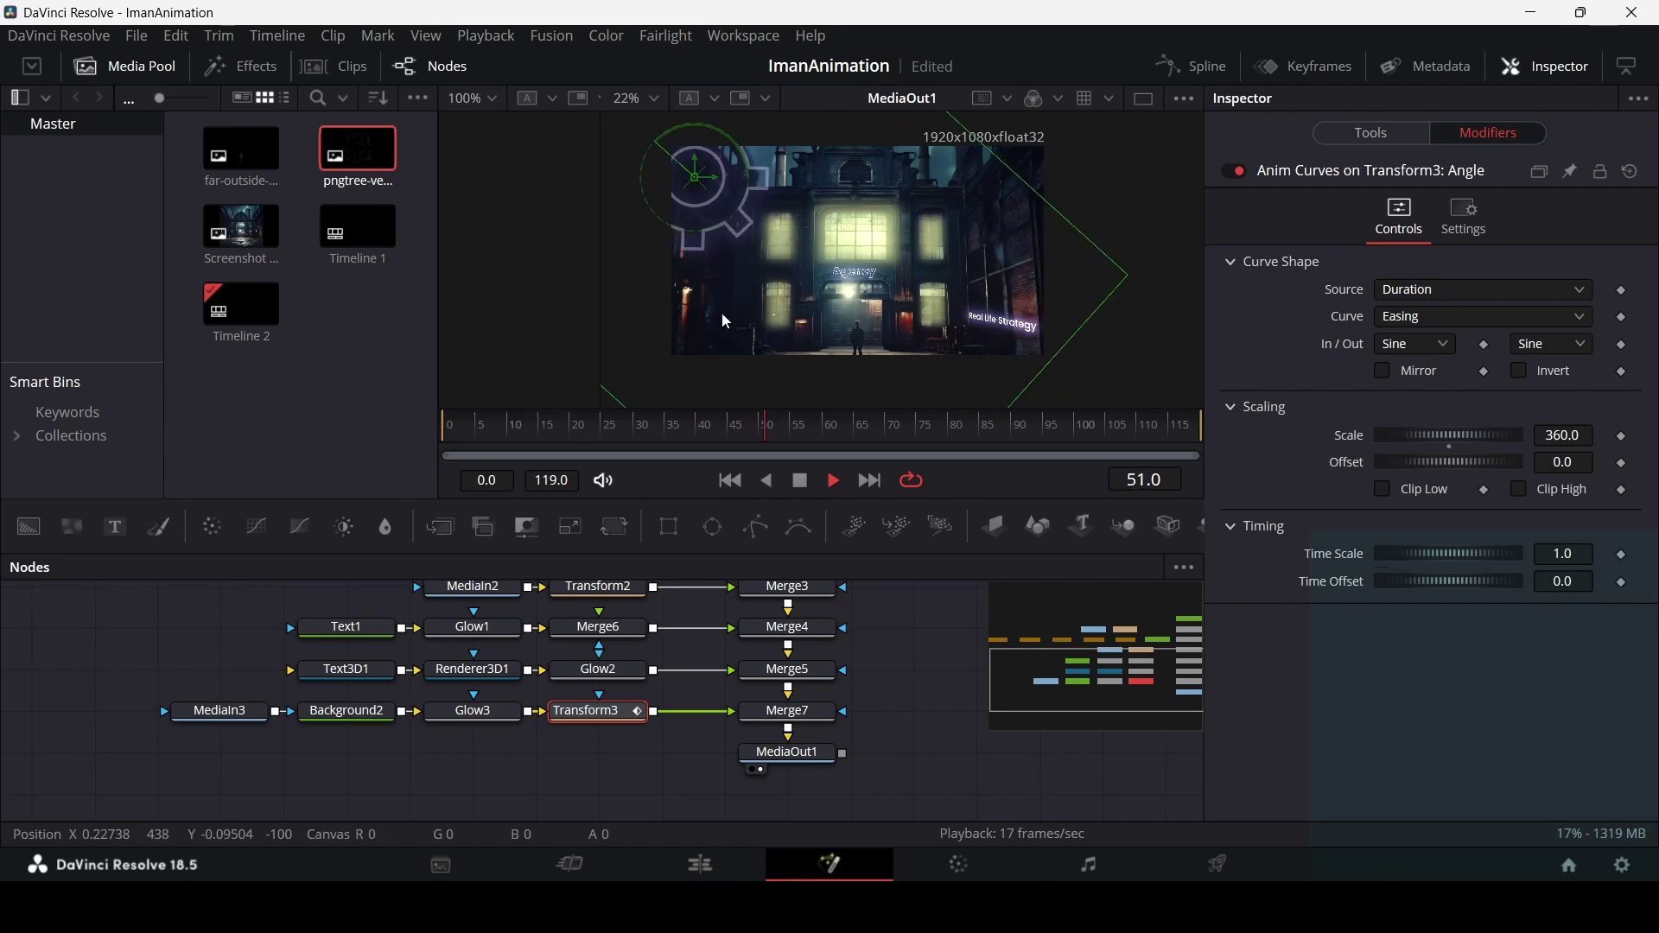
{"action": "key", "text": "space"}
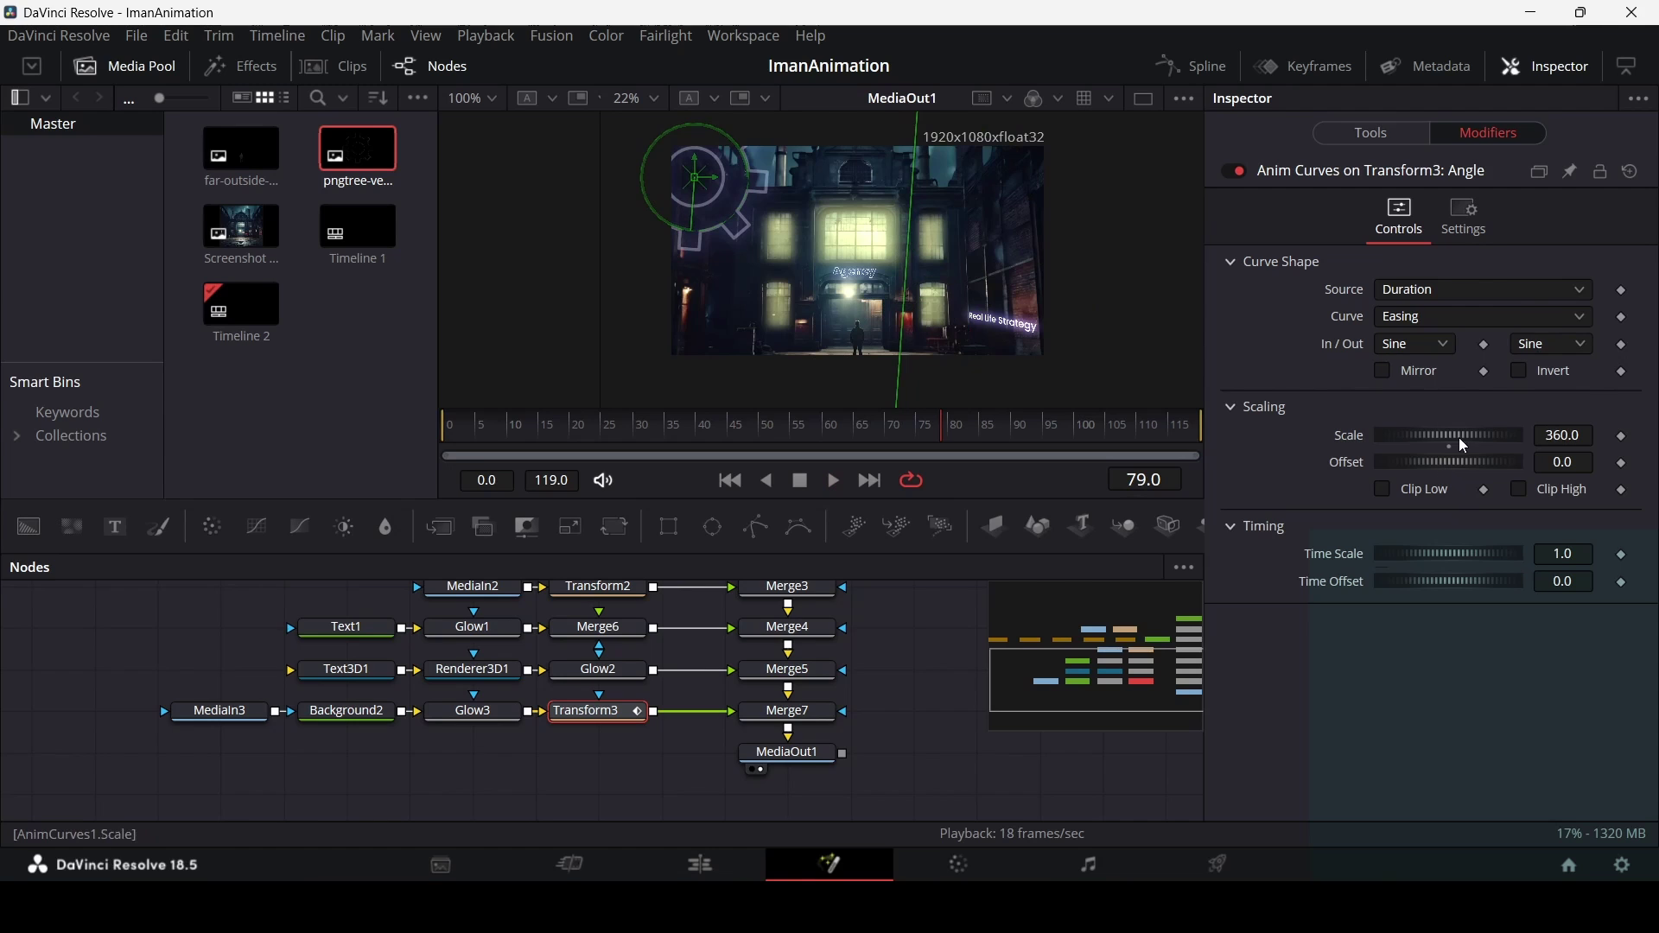
Set the rotation Scale to 180 and preview the gear spinning from the start.
{"action": "left_click", "coordinate": [1570, 434]}
{"action": "type", "text": "180"}
{"action": "key", "text": "Tab"}
{"action": "left_click", "coordinate": [444, 429]}
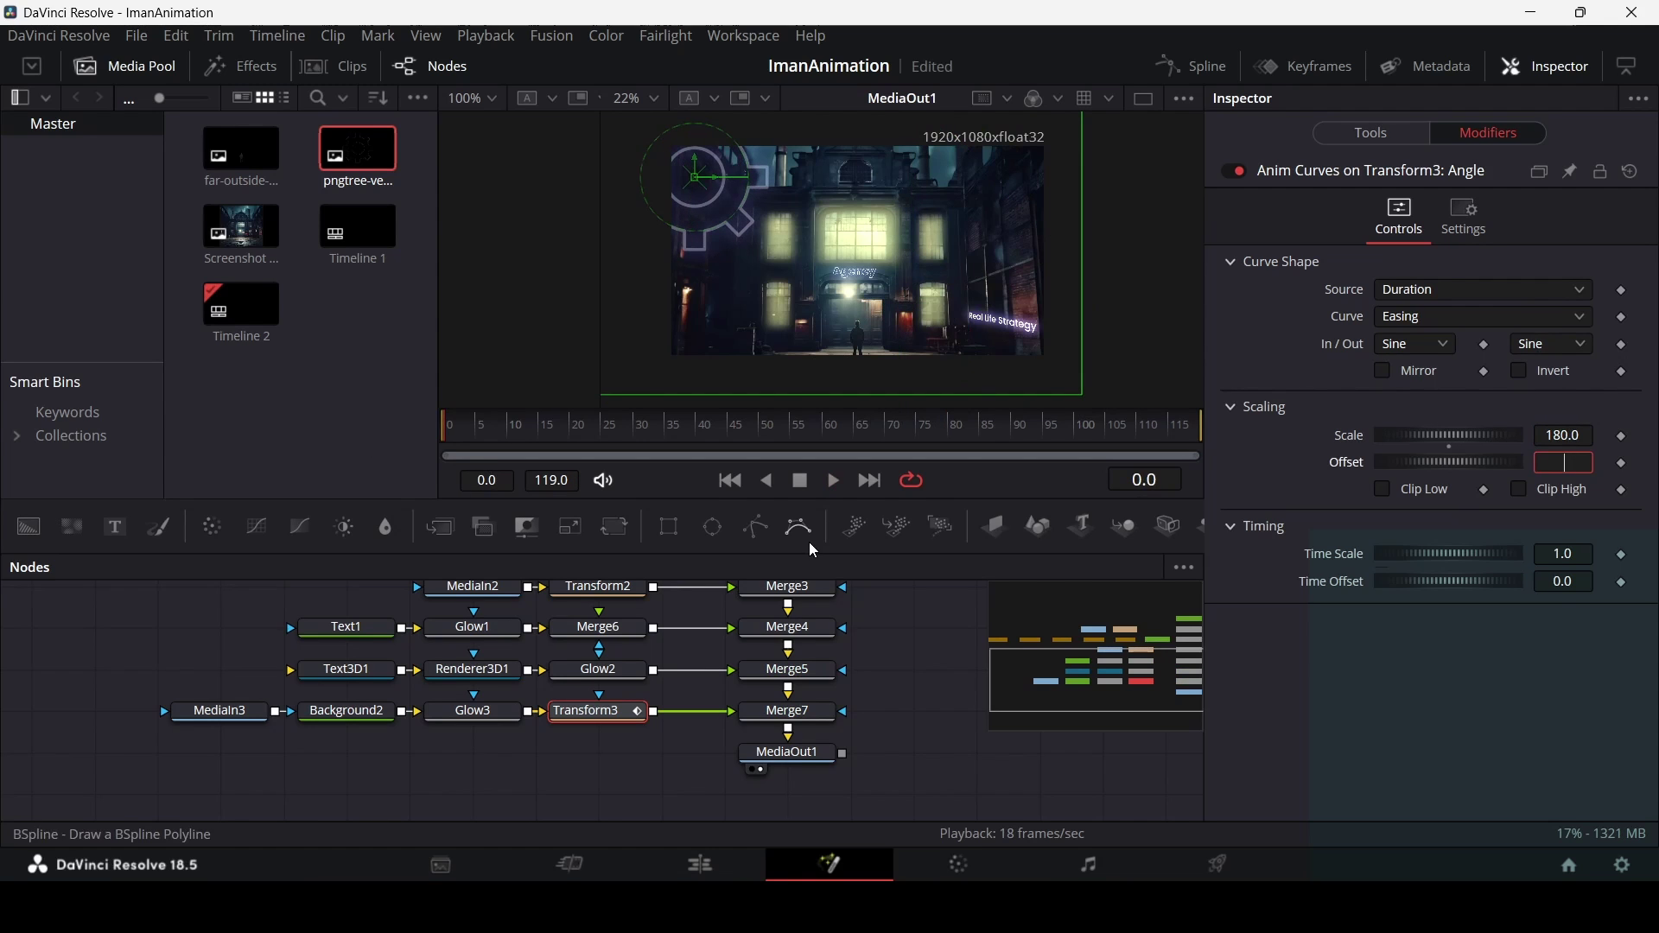
{"action": "left_click", "coordinate": [919, 634]}
{"action": "key", "text": "space"}
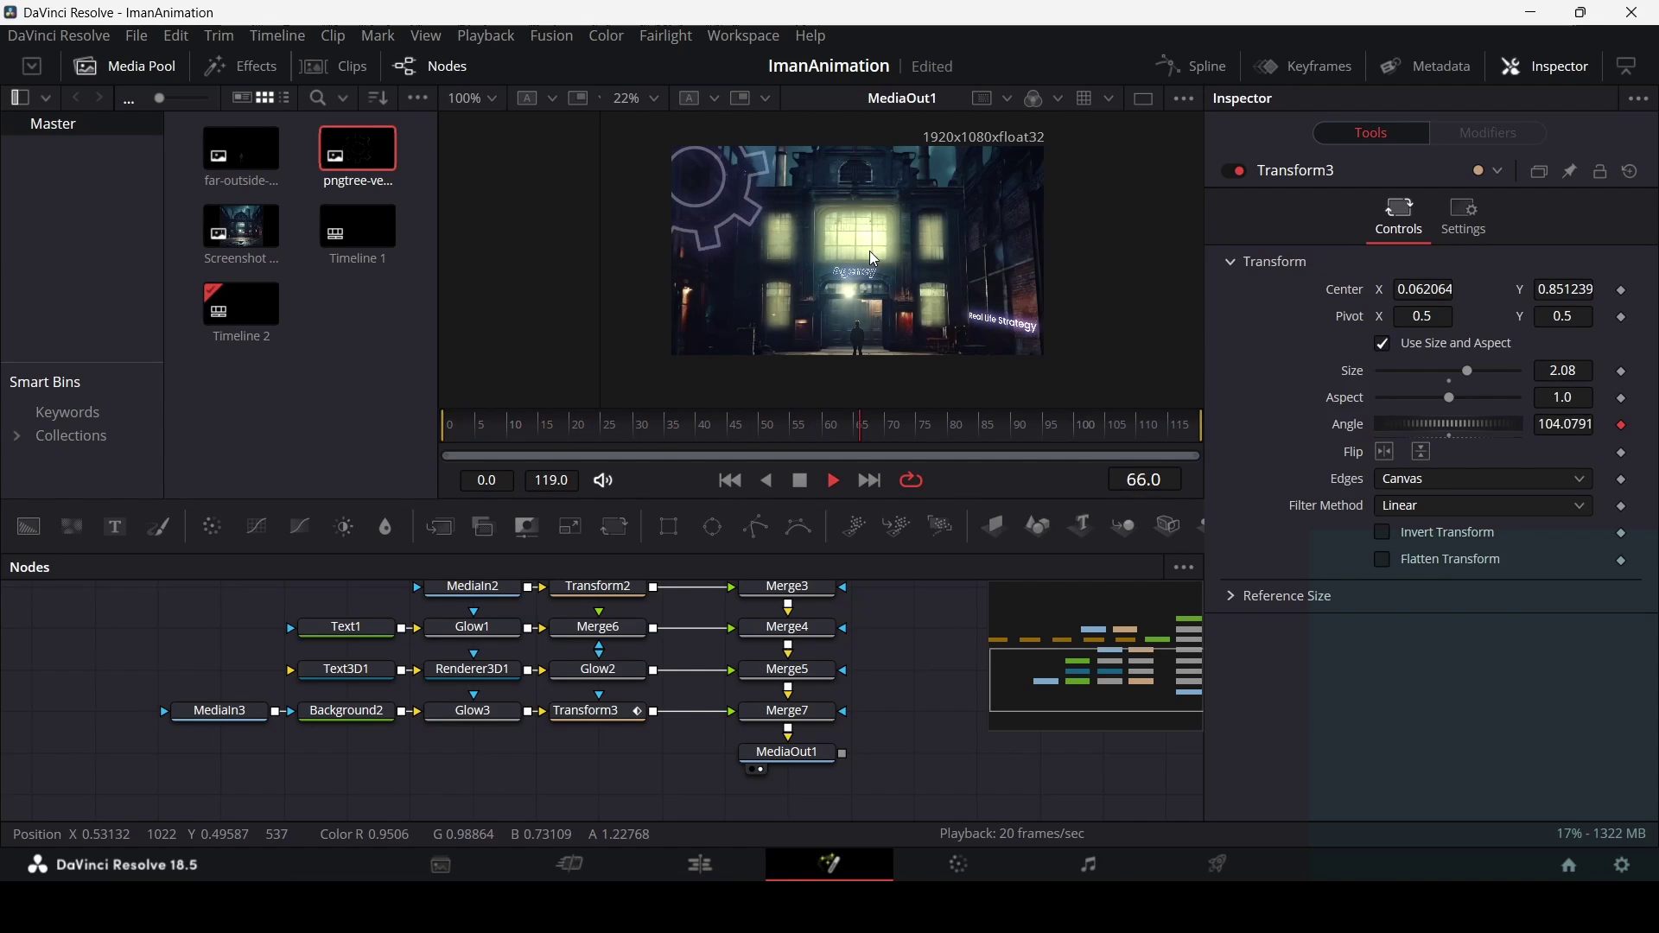
{"action": "key", "text": "space"}
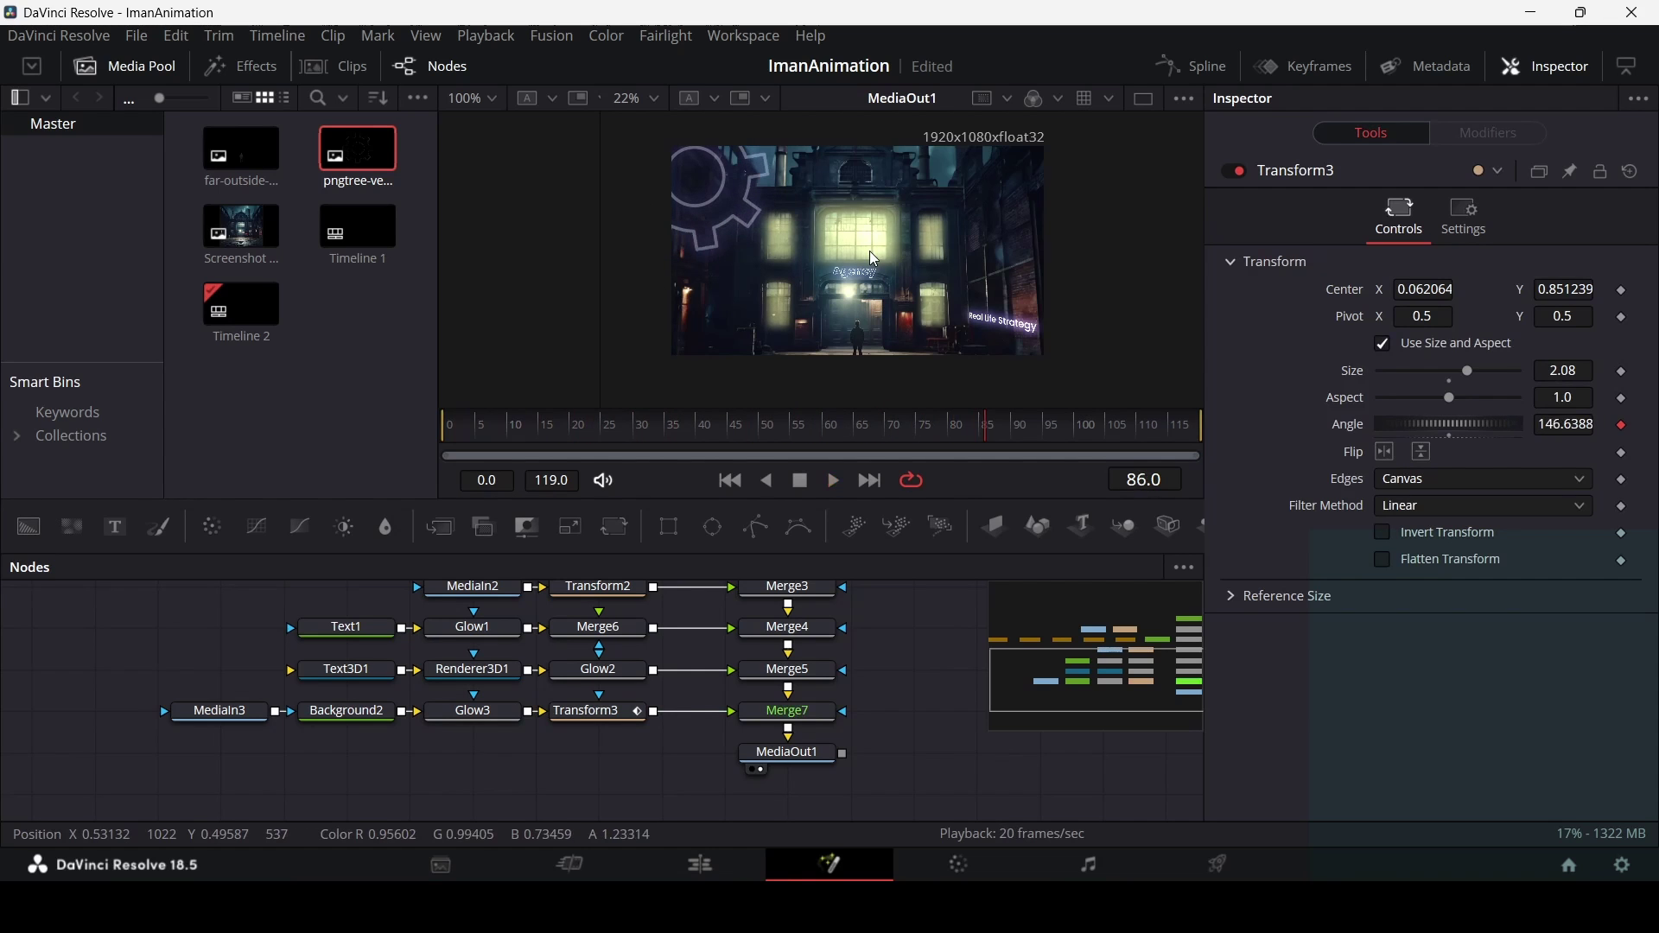
Add a Follower modifier to the Real Life Strategy text with character order Left to Right.
{"action": "left_click", "coordinate": [378, 691]}
{"action": "scroll", "coordinate": [1022, 337], "scroll_direction": "up", "scroll_amount": 1}
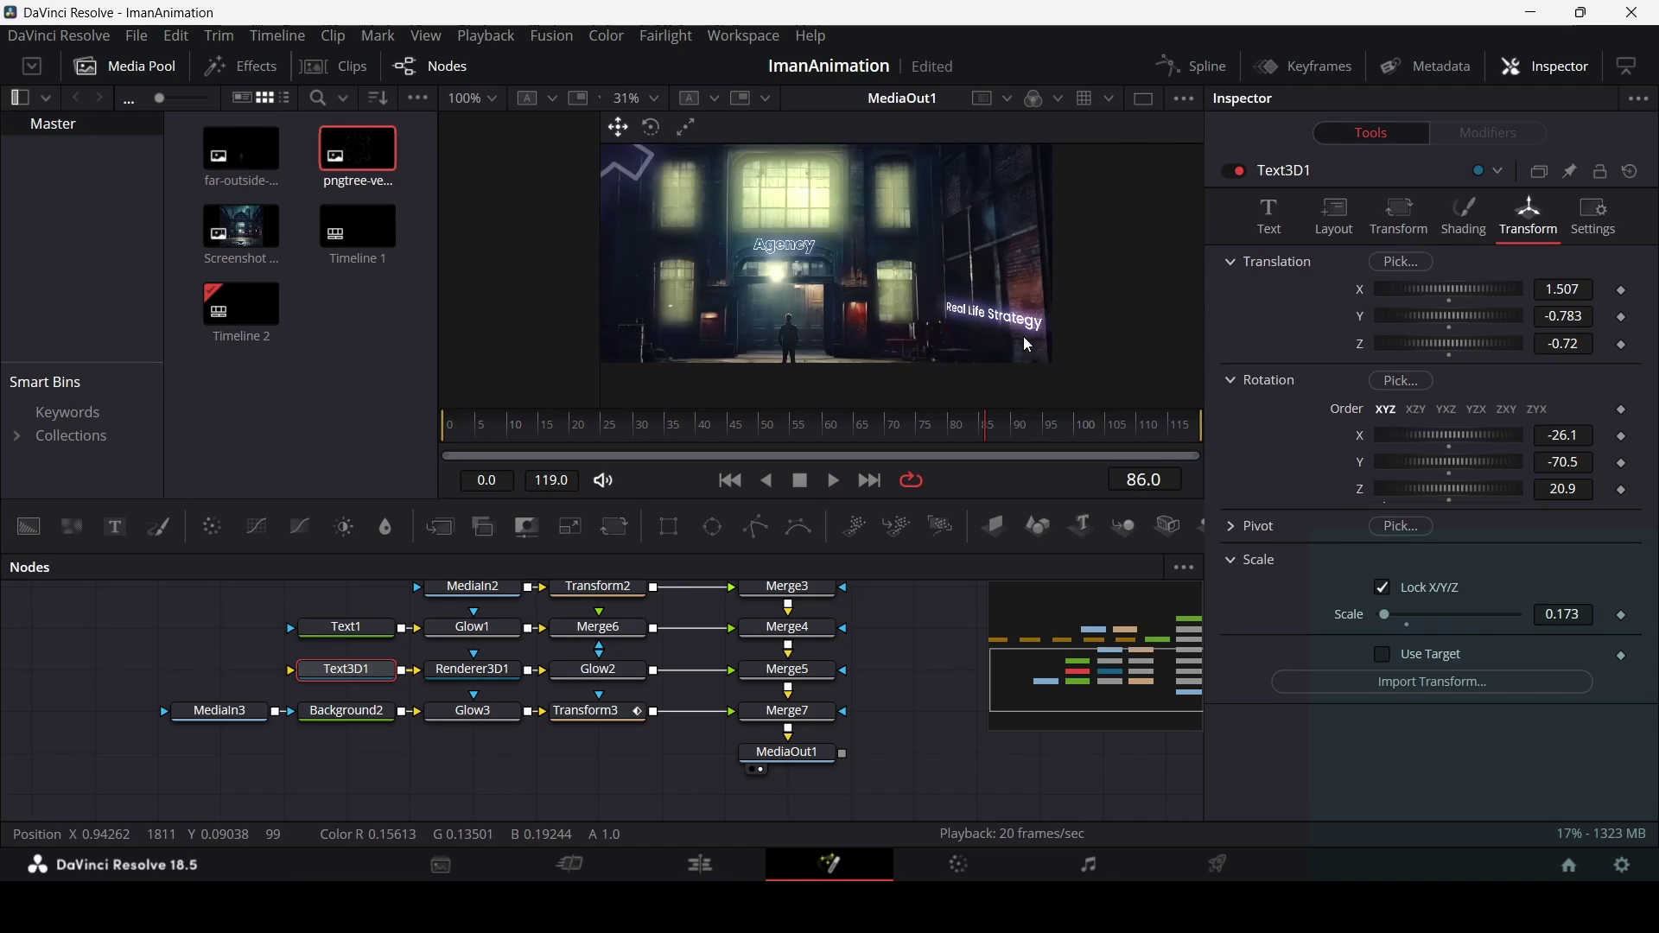
{"action": "scroll", "coordinate": [1028, 345], "scroll_direction": "up", "scroll_amount": 1}
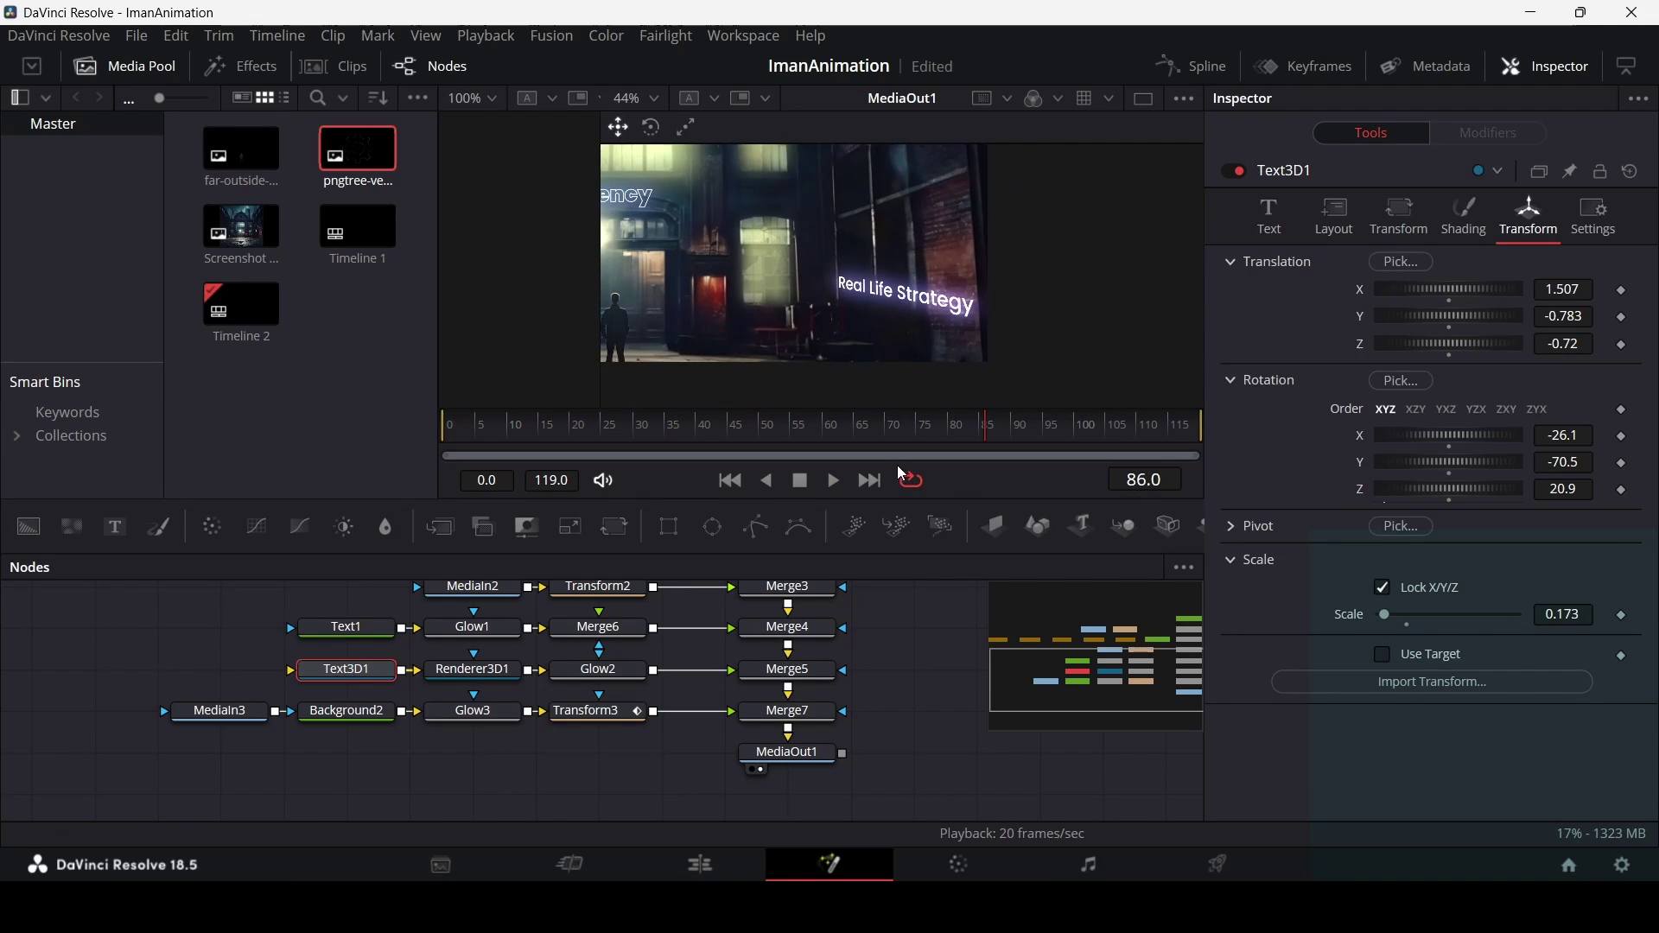
{"action": "left_click", "coordinate": [1272, 213]}
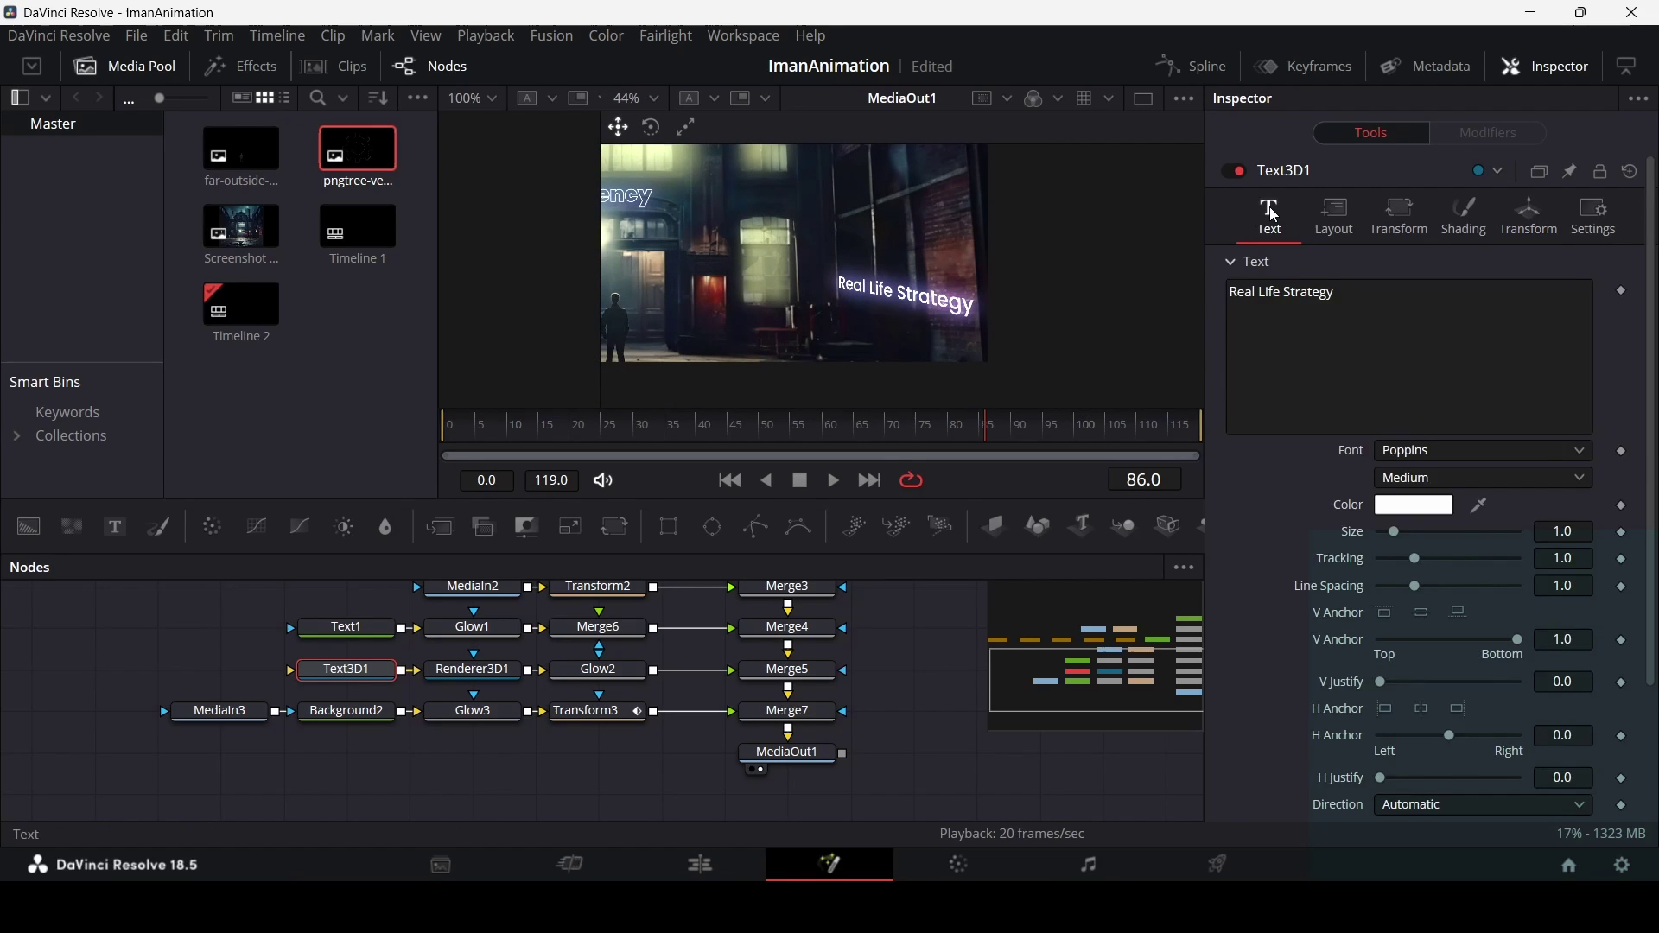
{"action": "right_click", "coordinate": [1361, 307]}
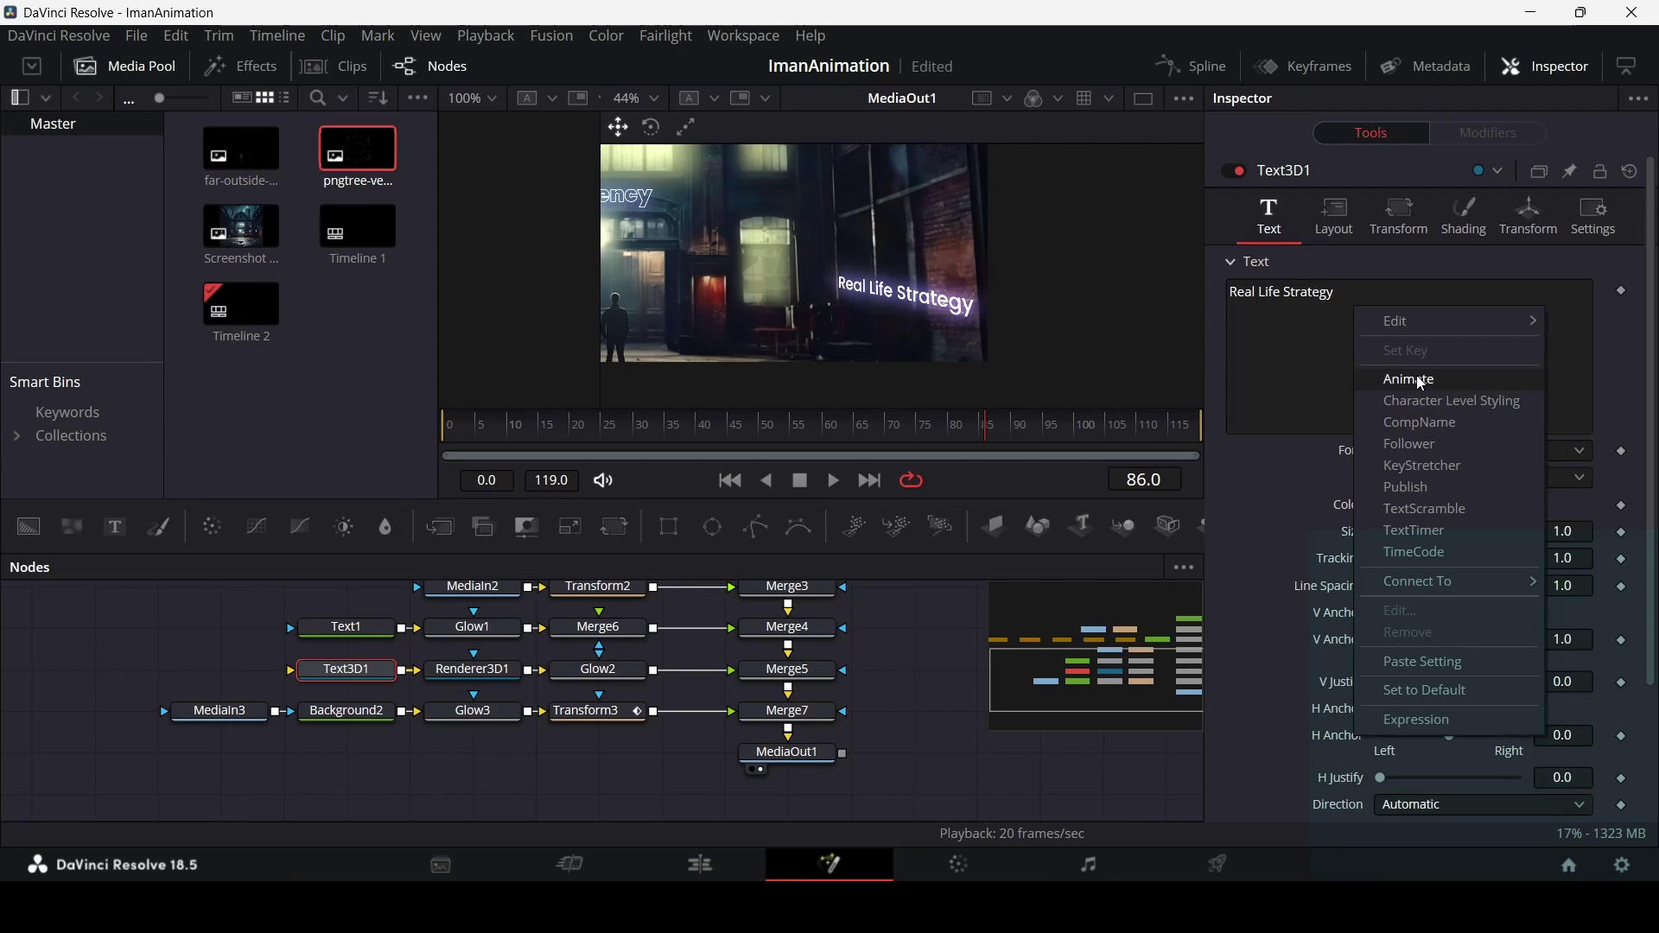
{"action": "left_click", "coordinate": [1427, 444]}
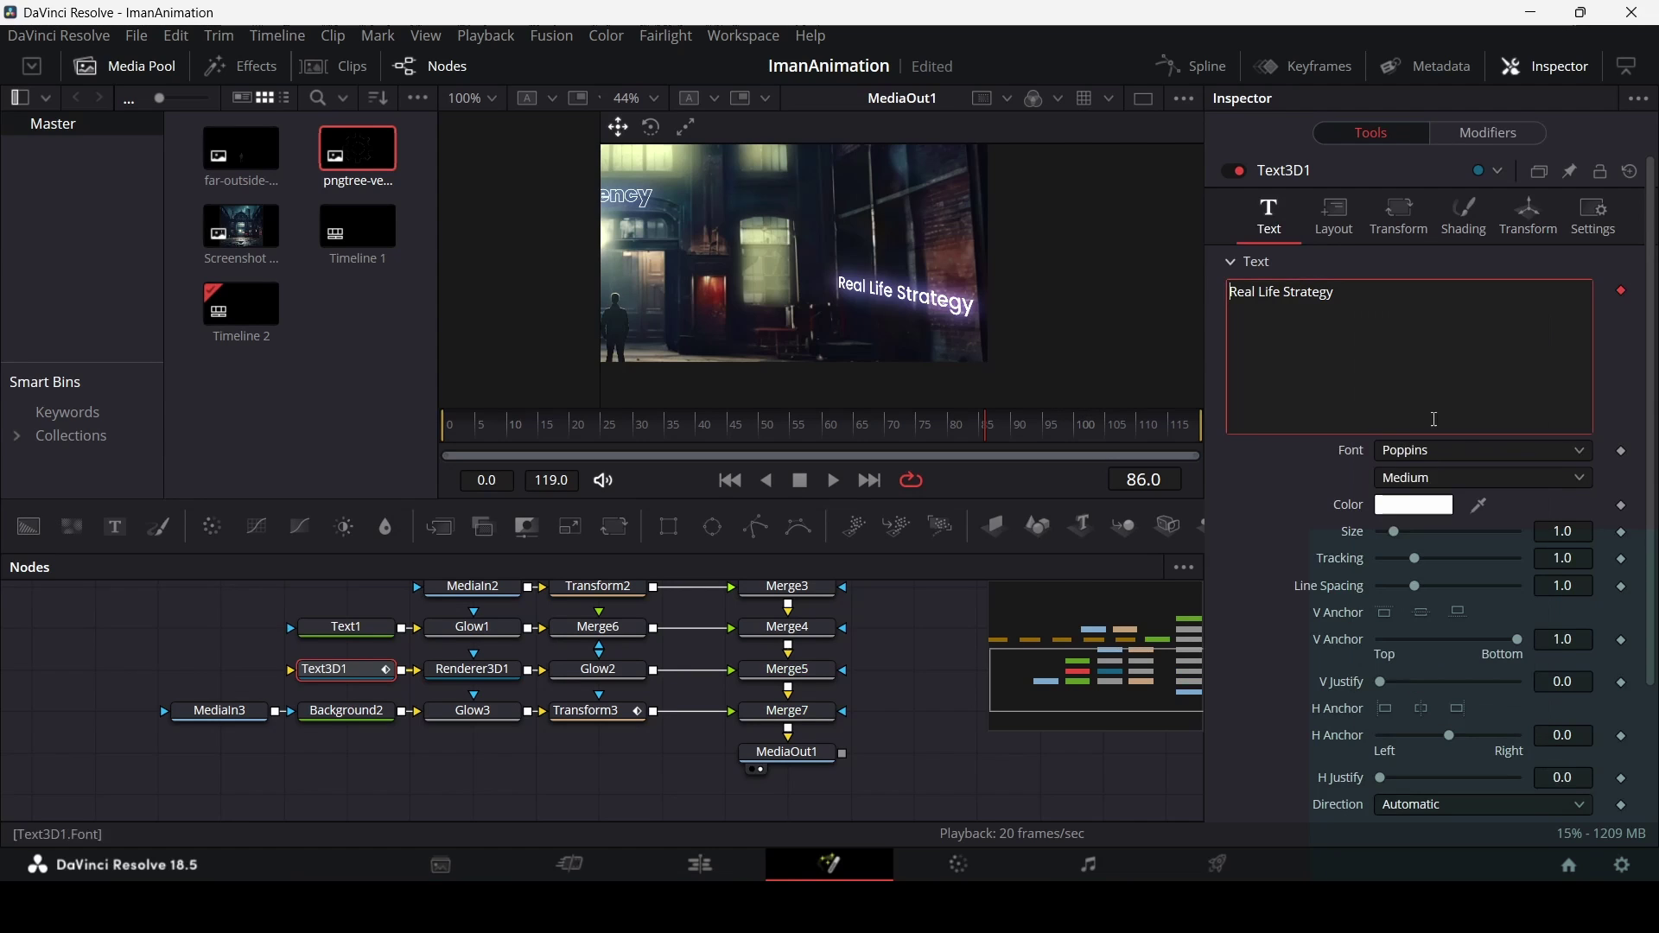
{"action": "left_click", "coordinate": [1479, 135]}
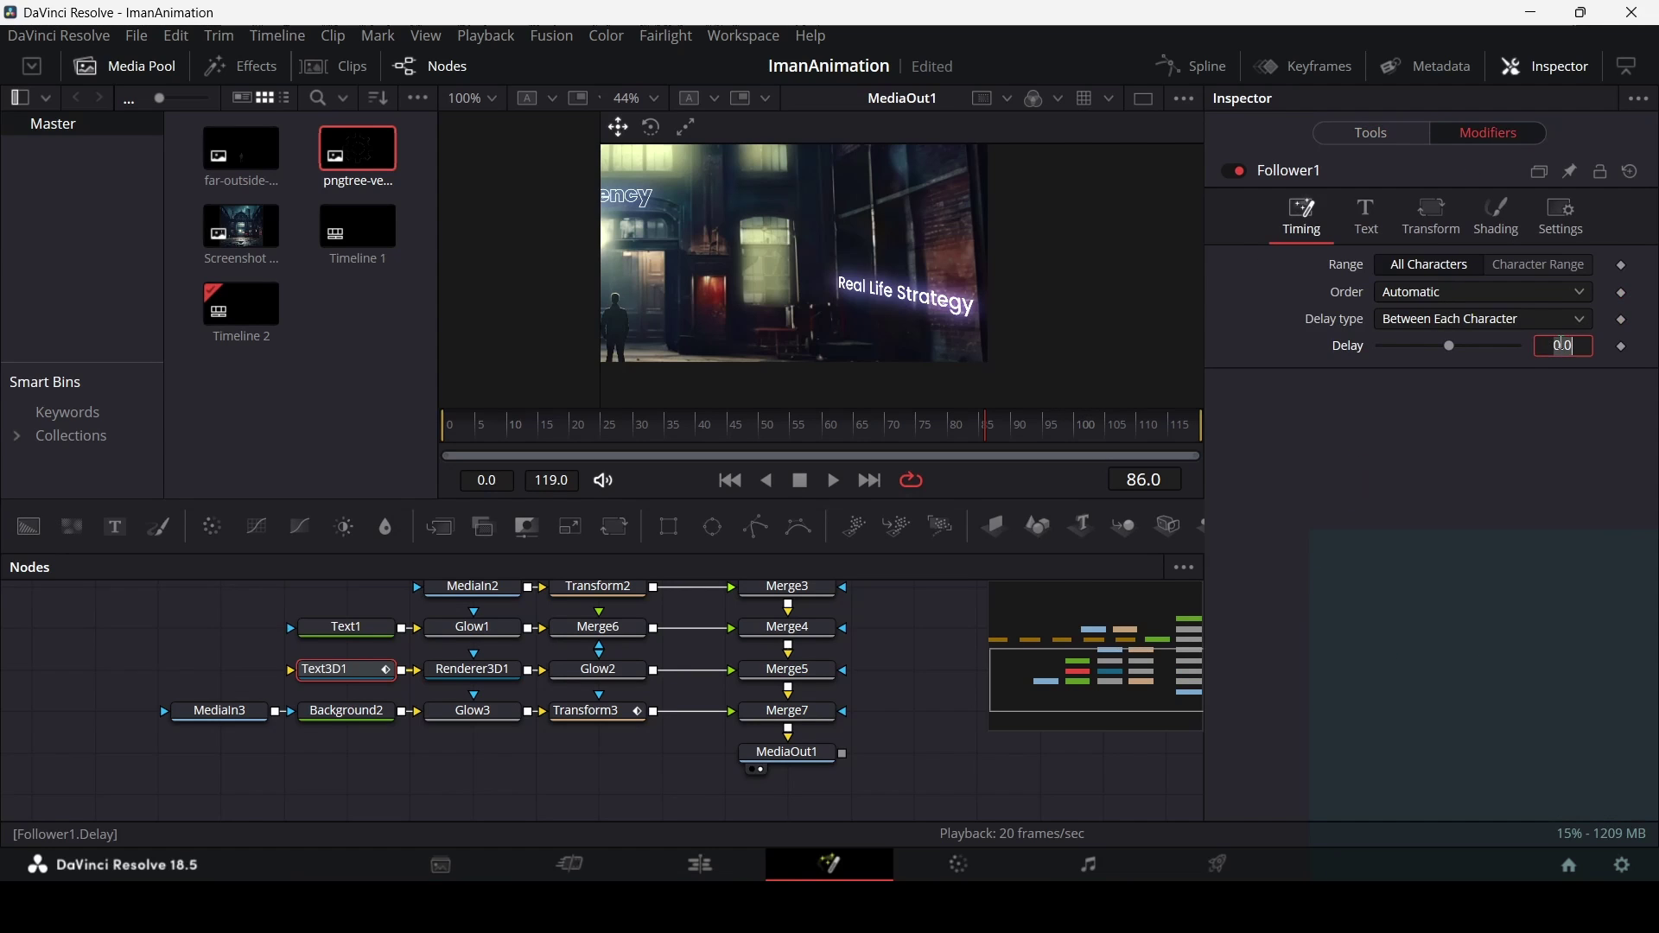
{"action": "left_click", "coordinate": [1440, 294]}
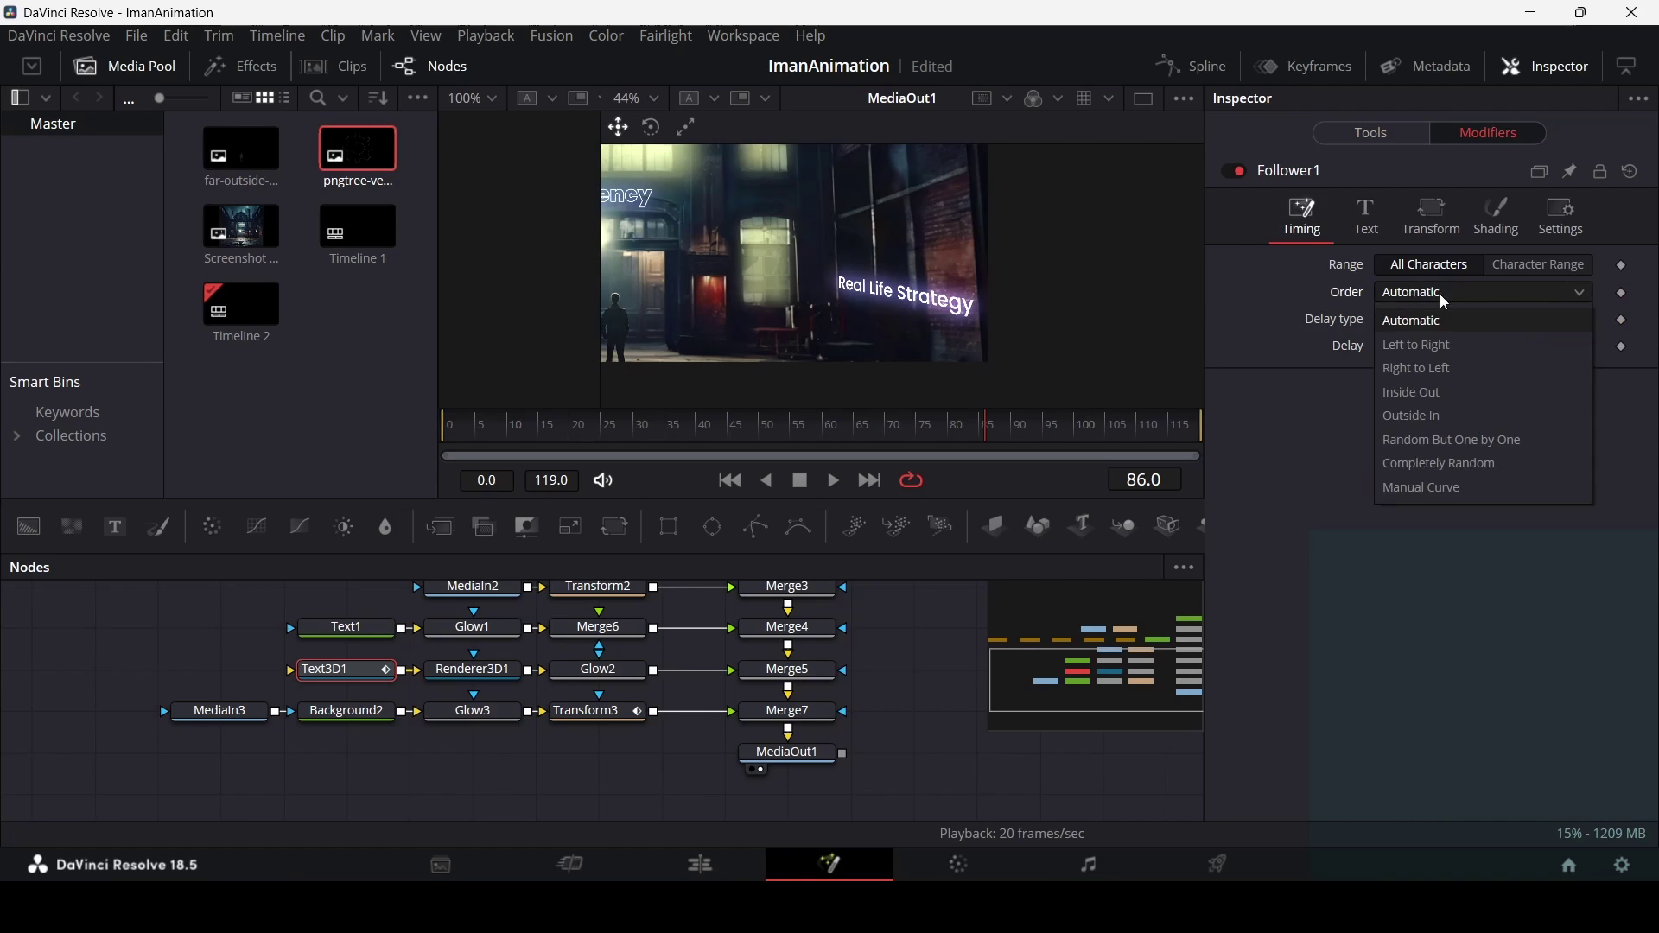
{"action": "left_click", "coordinate": [1444, 343]}
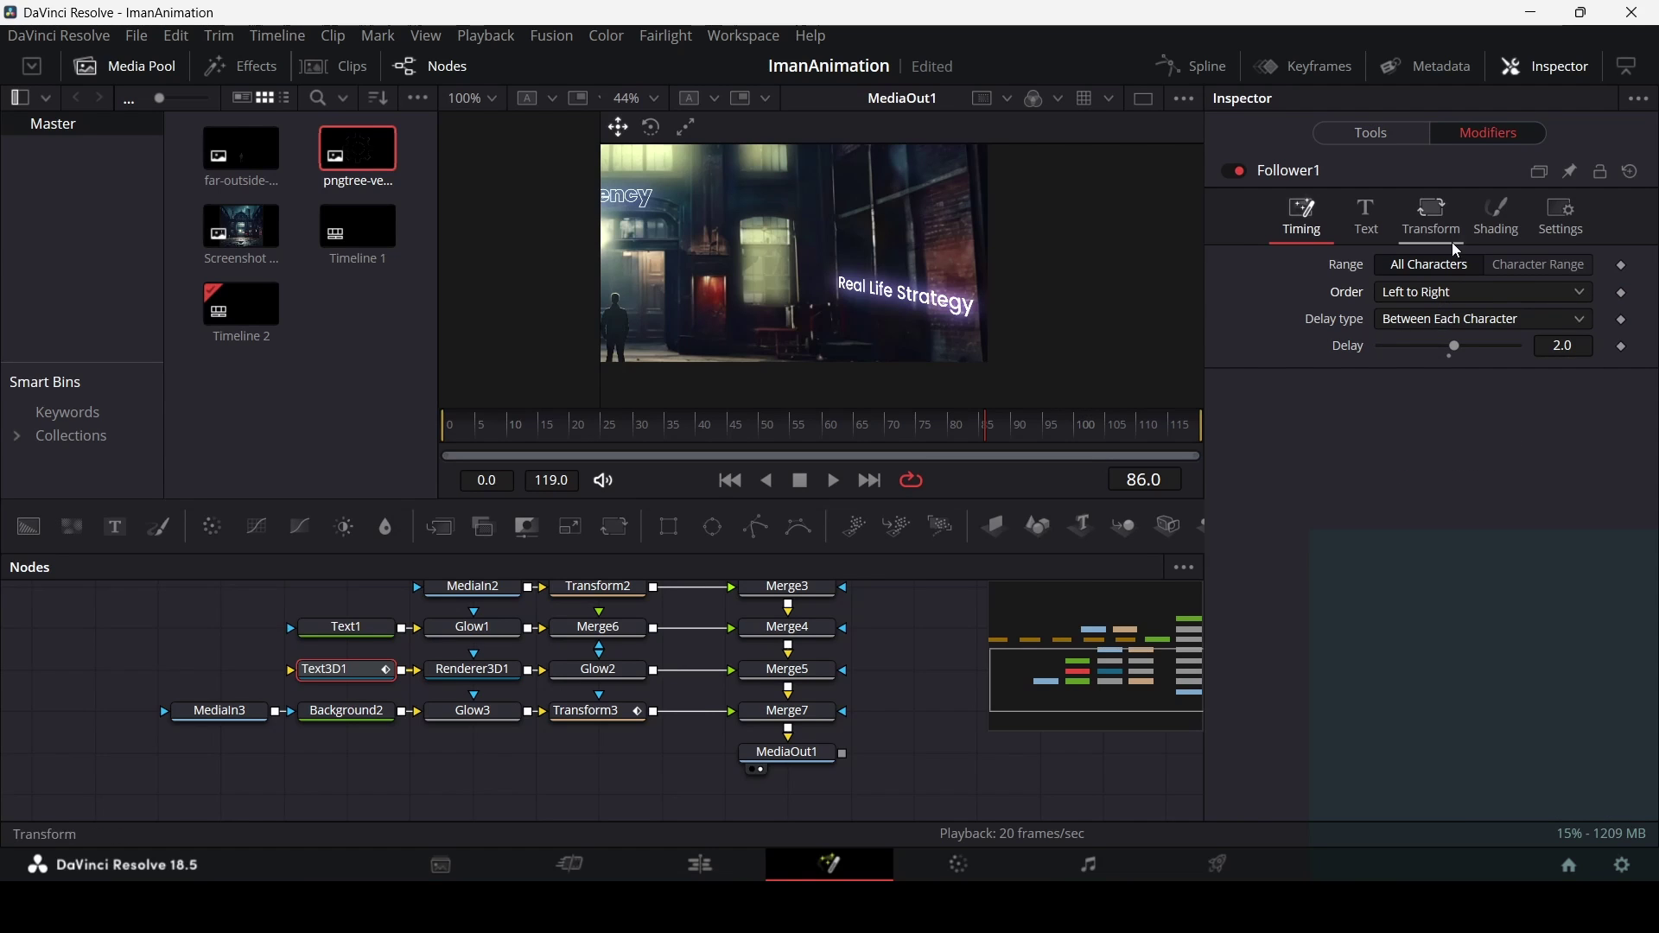
Keyframe the Follower's character Pivot at frame 20 and character Size at frame 30.
{"action": "left_click", "coordinate": [1479, 218]}
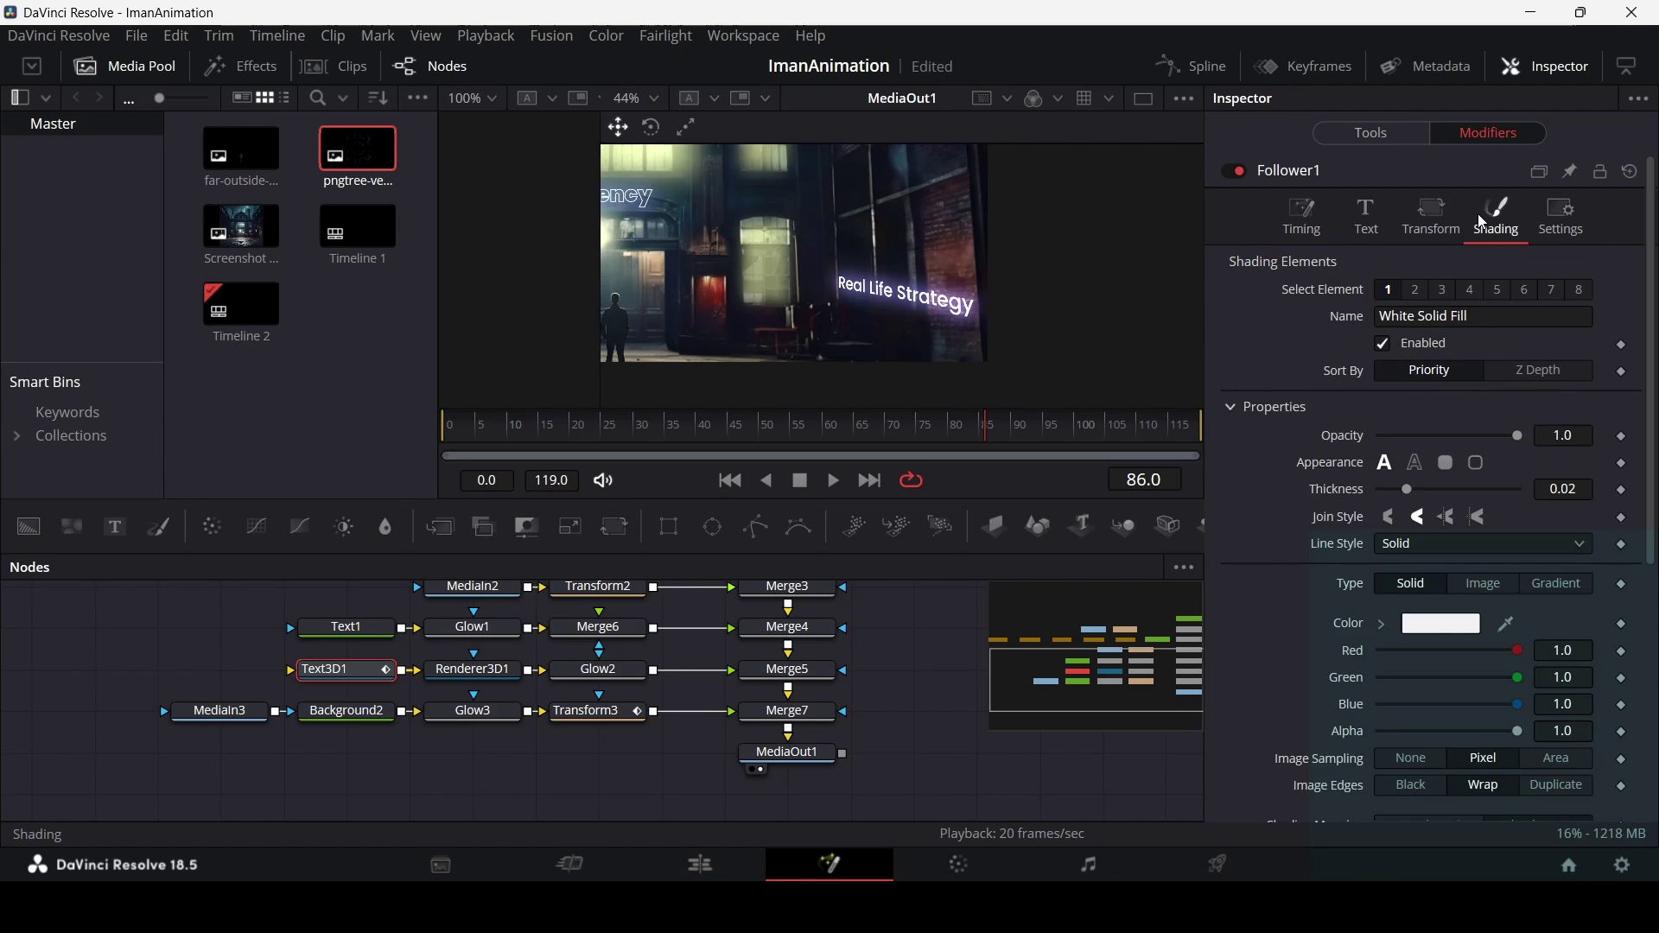
{"action": "left_click", "coordinate": [1434, 214]}
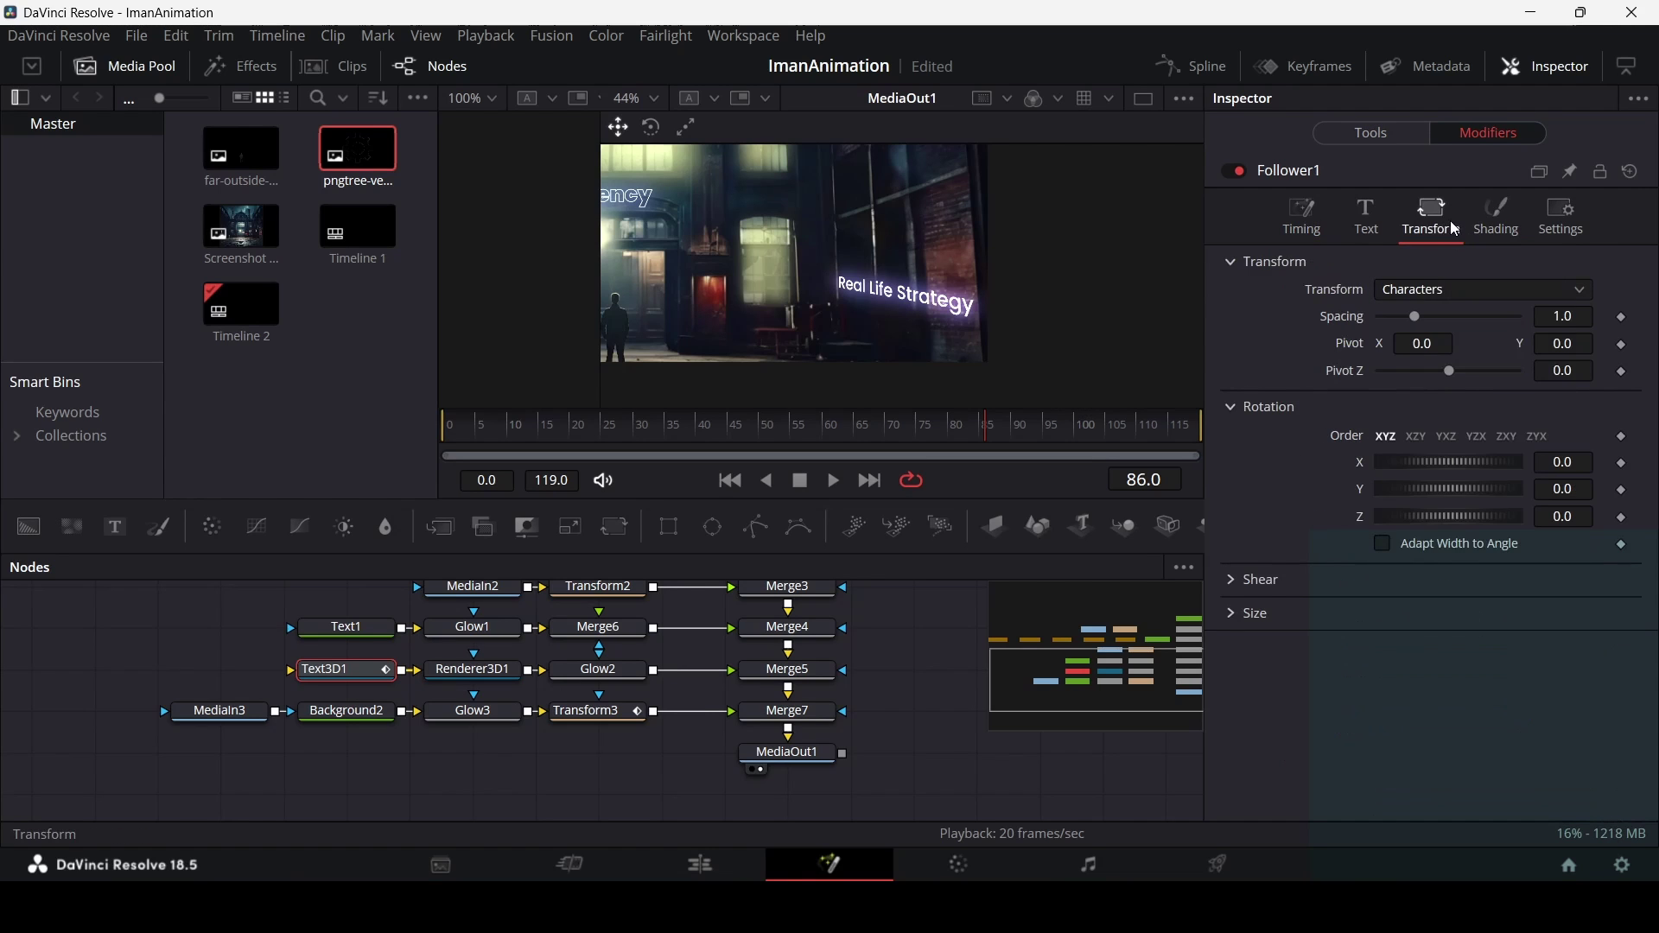
{"action": "left_click", "coordinate": [1237, 615]}
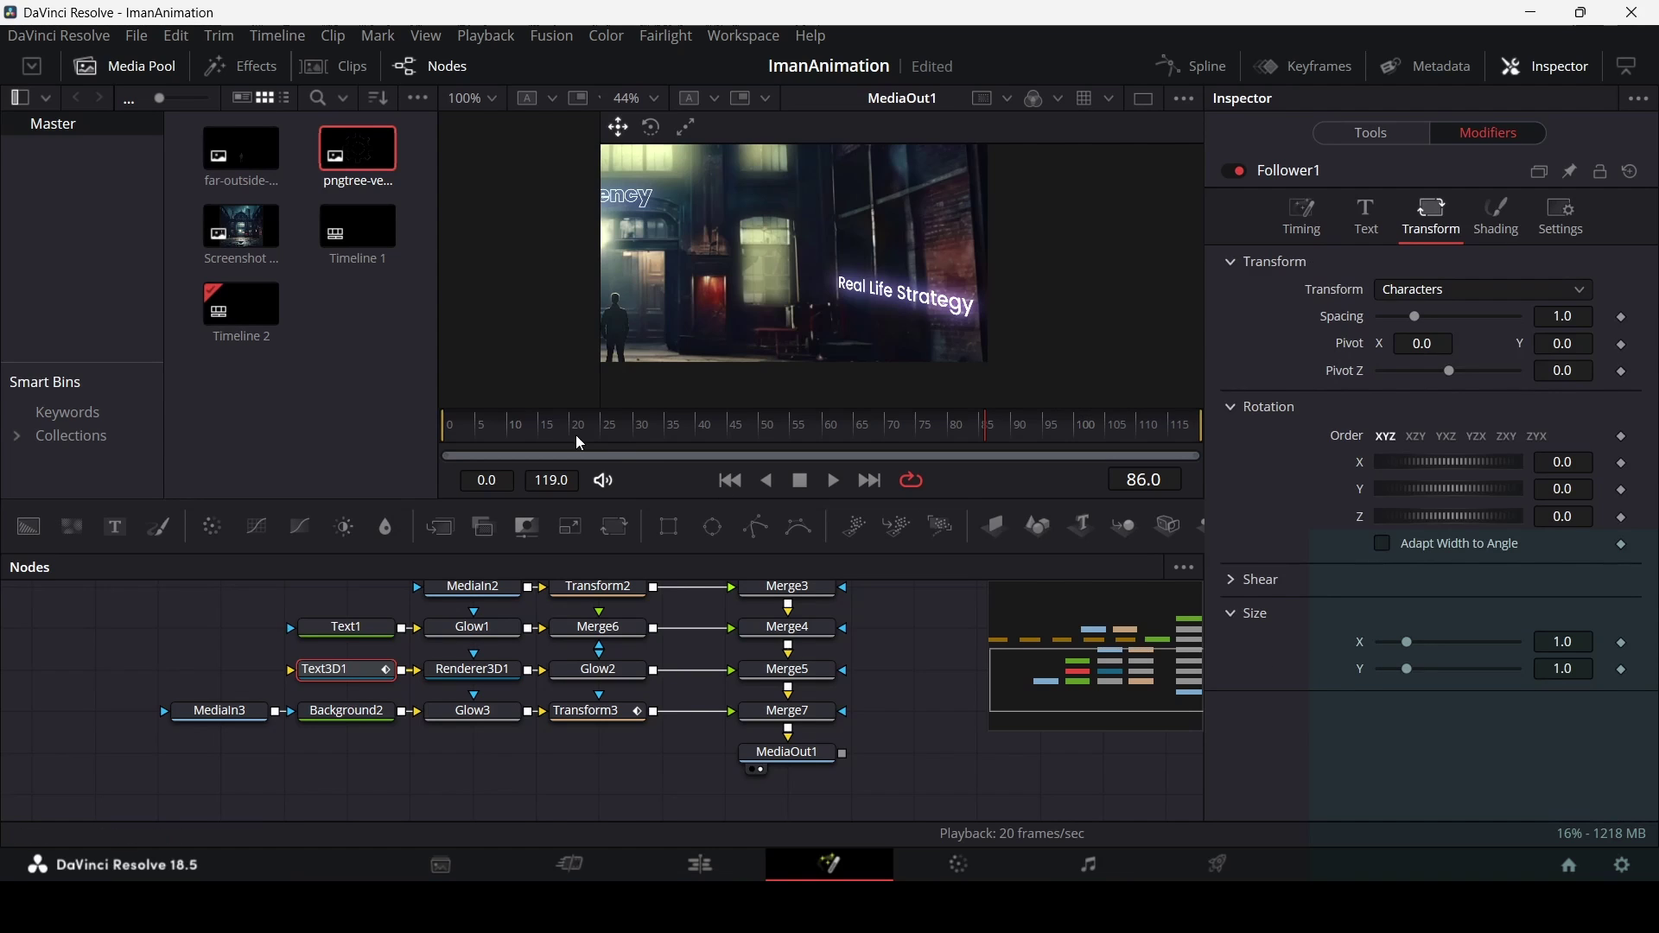
{"action": "mouse_move", "coordinate": [576, 438]}
{"action": "left_mouse_down"}
{"action": "mouse_move", "coordinate": [552, 444]}
{"action": "mouse_move", "coordinate": [572, 442]}
{"action": "left_mouse_up"}
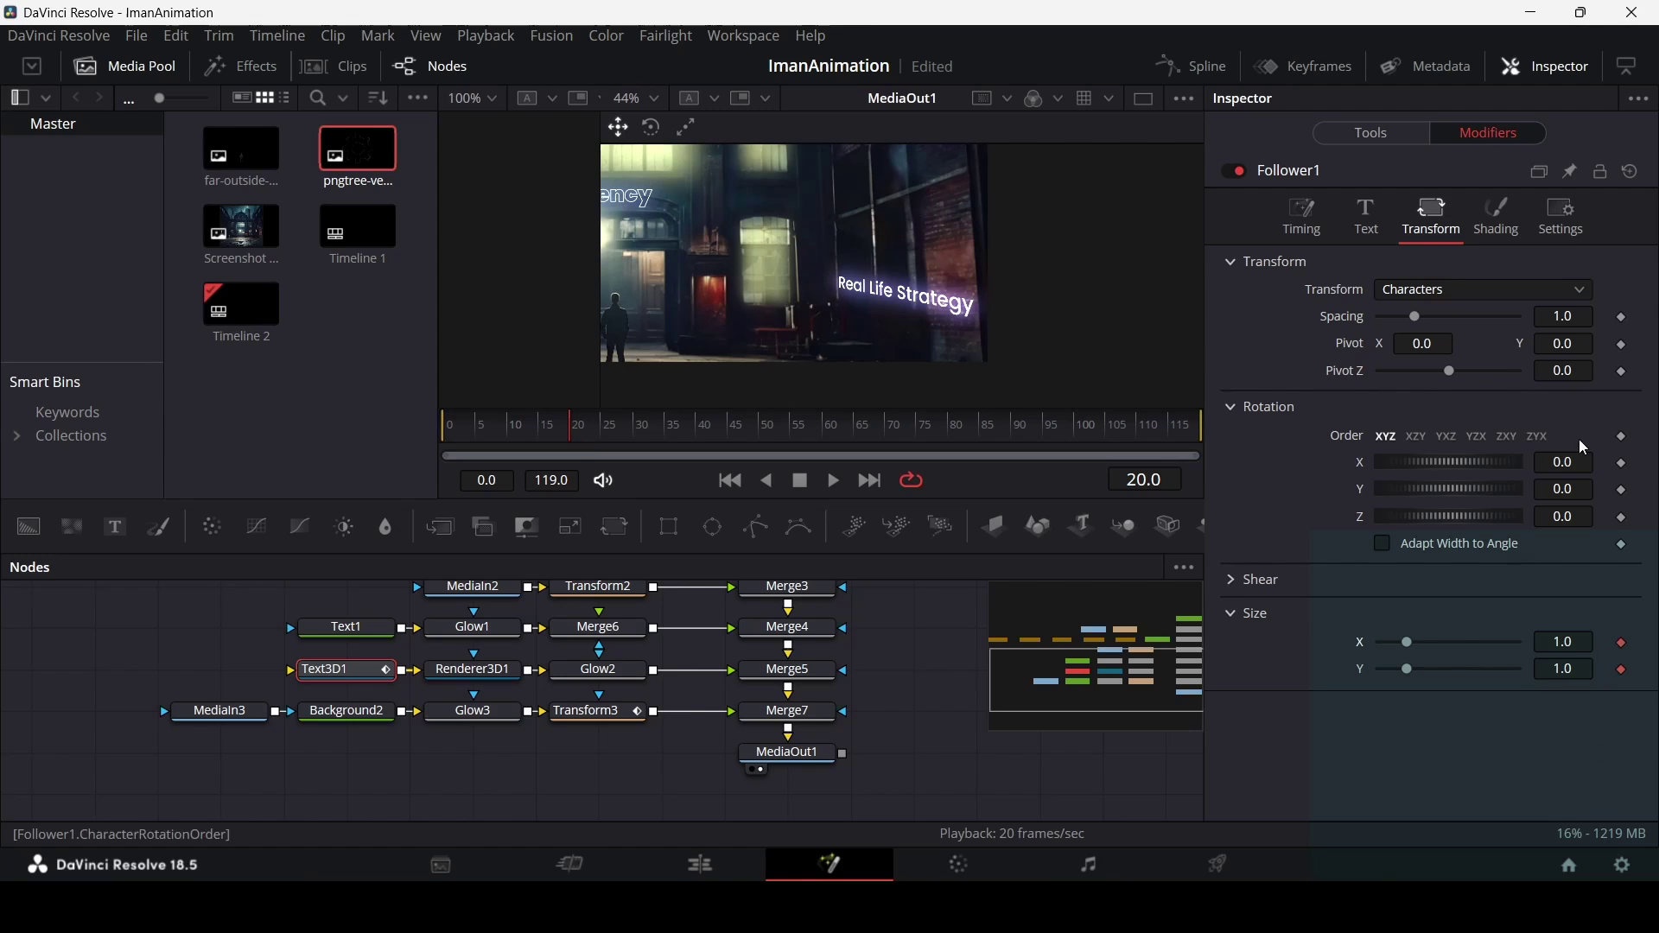
{"action": "left_click", "coordinate": [1624, 347]}
{"action": "left_click", "coordinate": [1303, 171]}
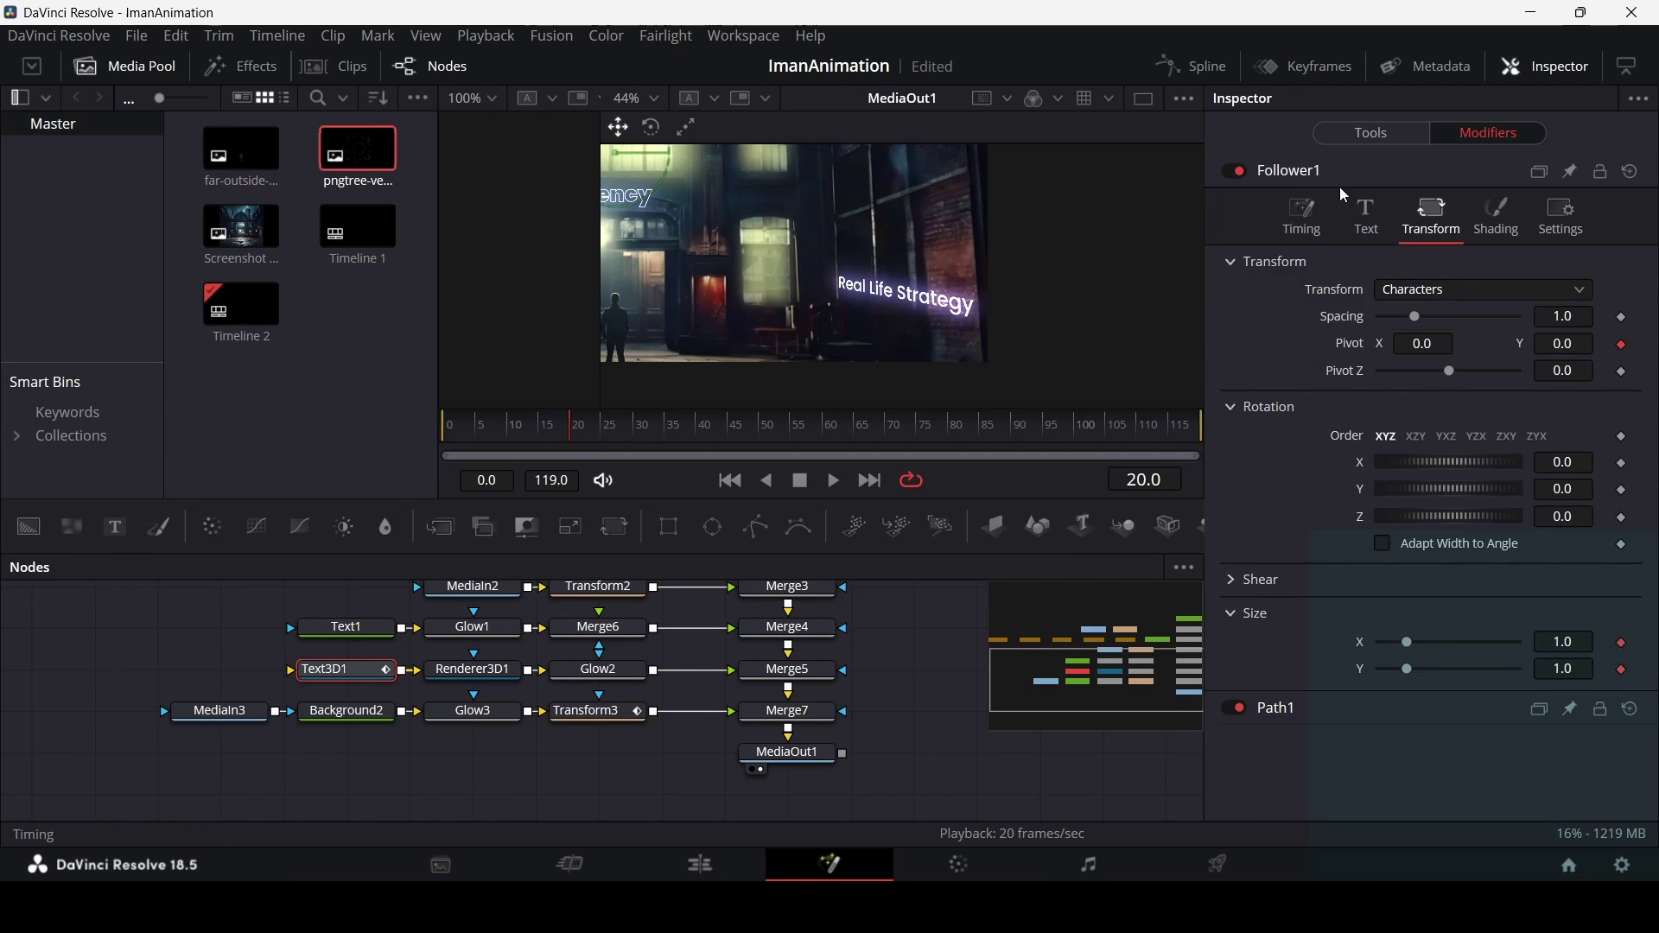
{"action": "mouse_move", "coordinate": [639, 450]}
{"action": "left_mouse_down"}
{"action": "mouse_move", "coordinate": [664, 447]}
{"action": "mouse_move", "coordinate": [640, 456]}
{"action": "left_mouse_up"}
{"action": "left_click", "coordinate": [1623, 643]}
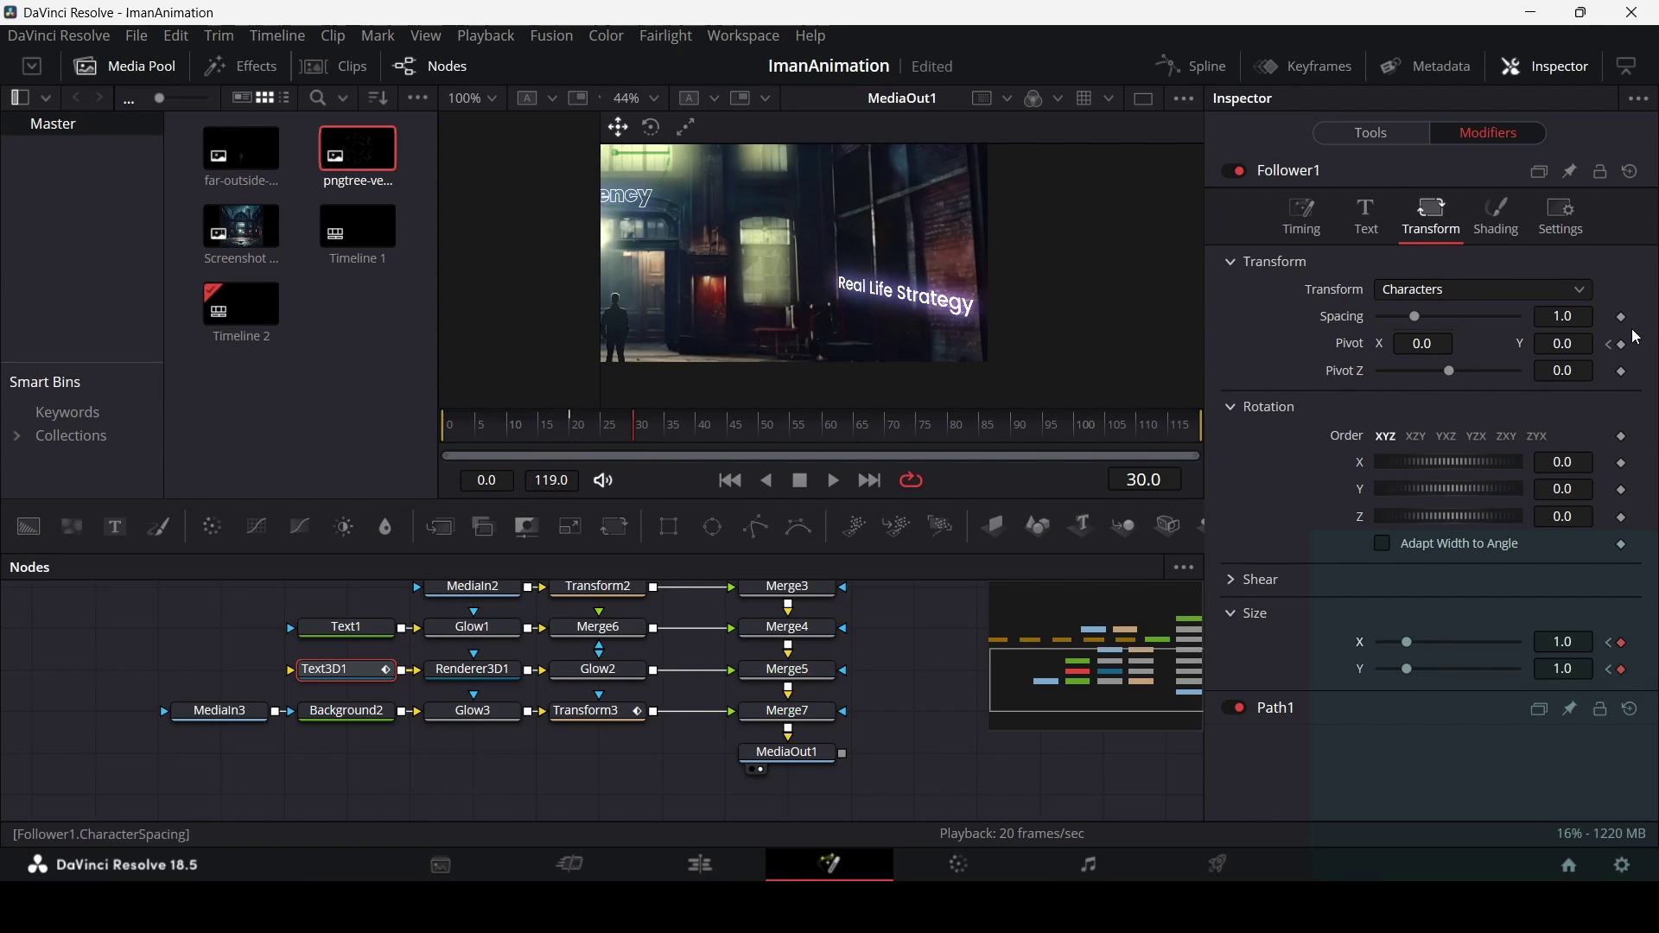
At frame 20 set character Size to 0 and Pivot Y to 0.2, then play the animation.
{"action": "left_click", "coordinate": [572, 436]}
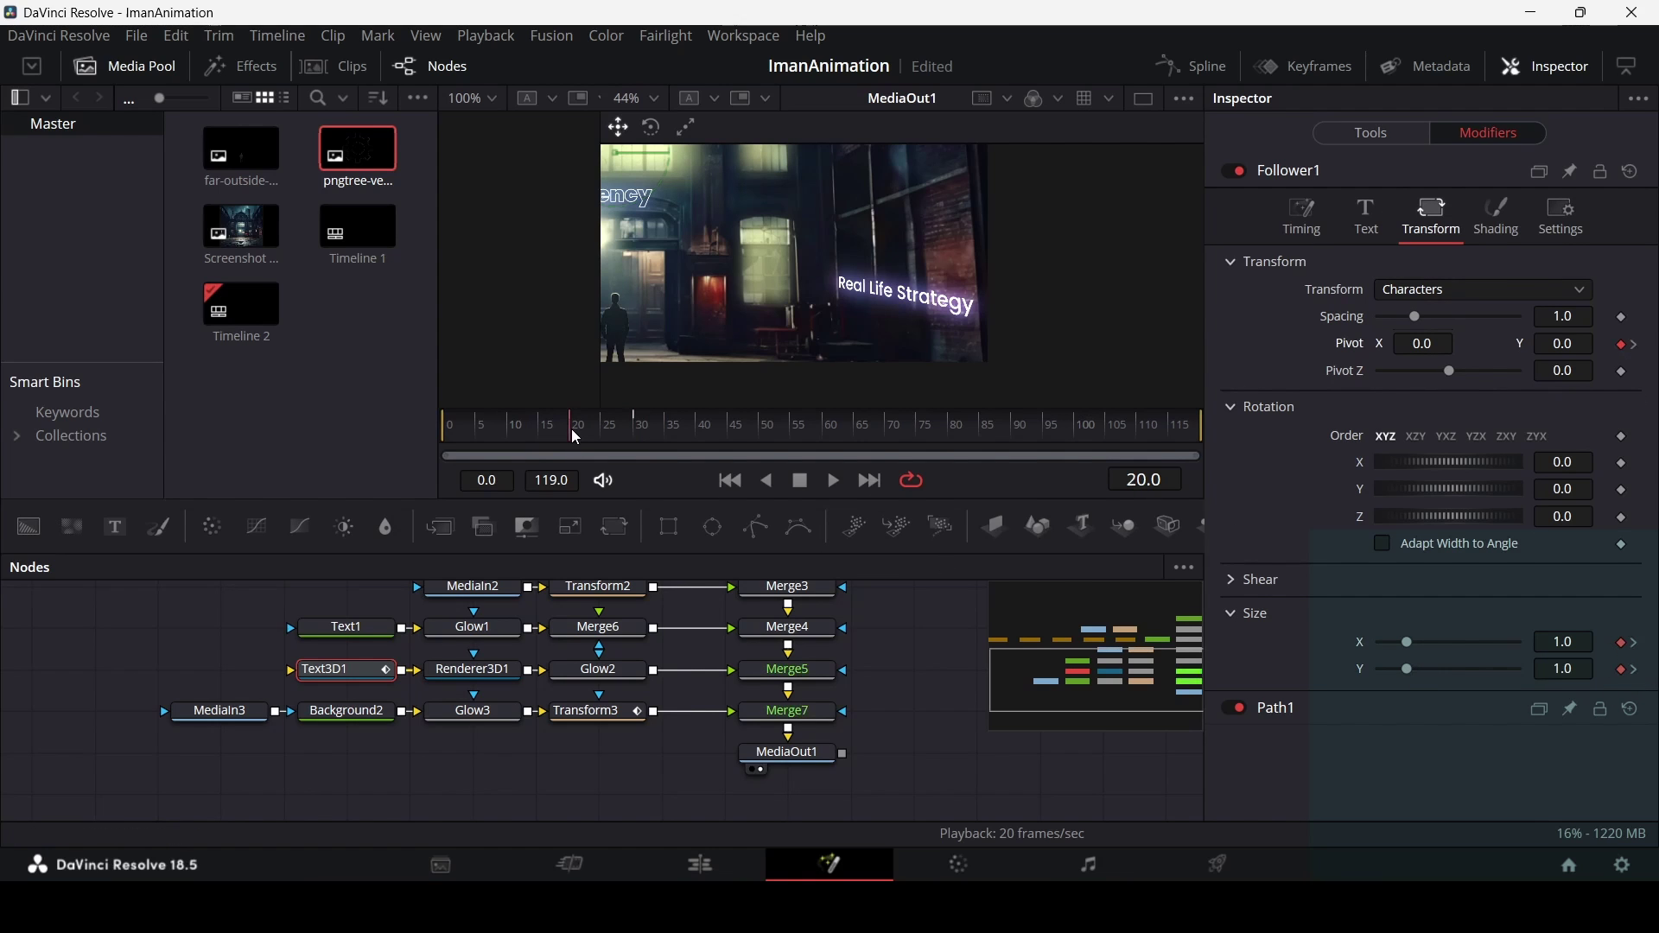
{"action": "left_click_drag", "start_coordinate": [1403, 646], "coordinate": [1371, 652]}
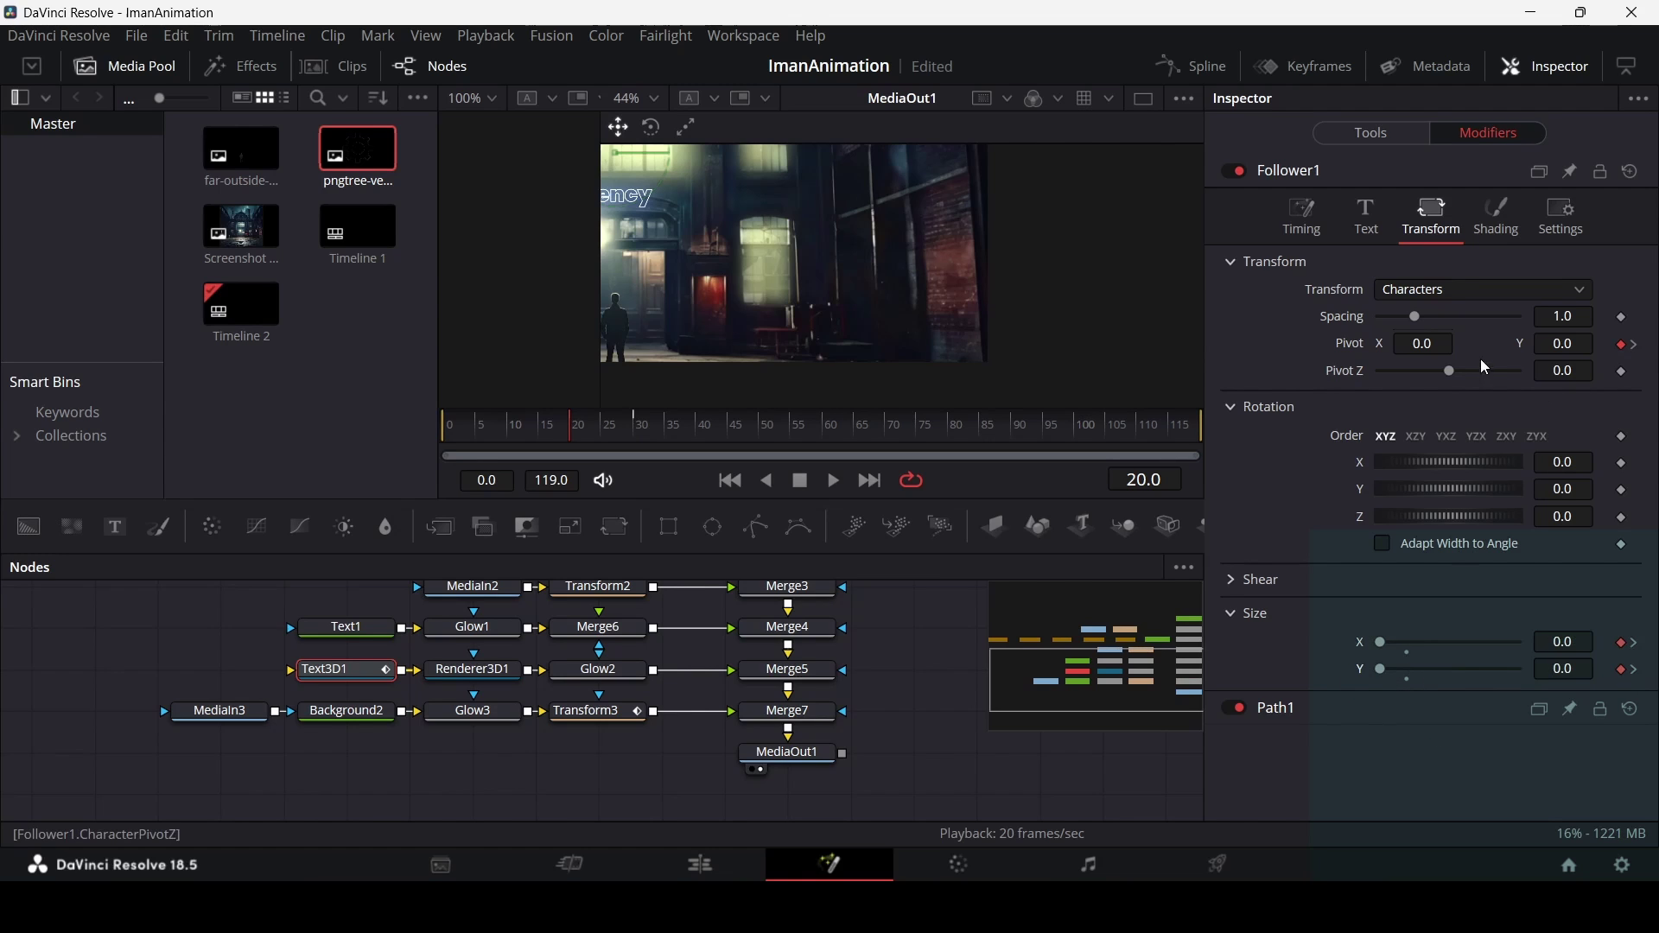
{"action": "left_click", "coordinate": [1573, 343]}
{"action": "key", "text": "Tab"}
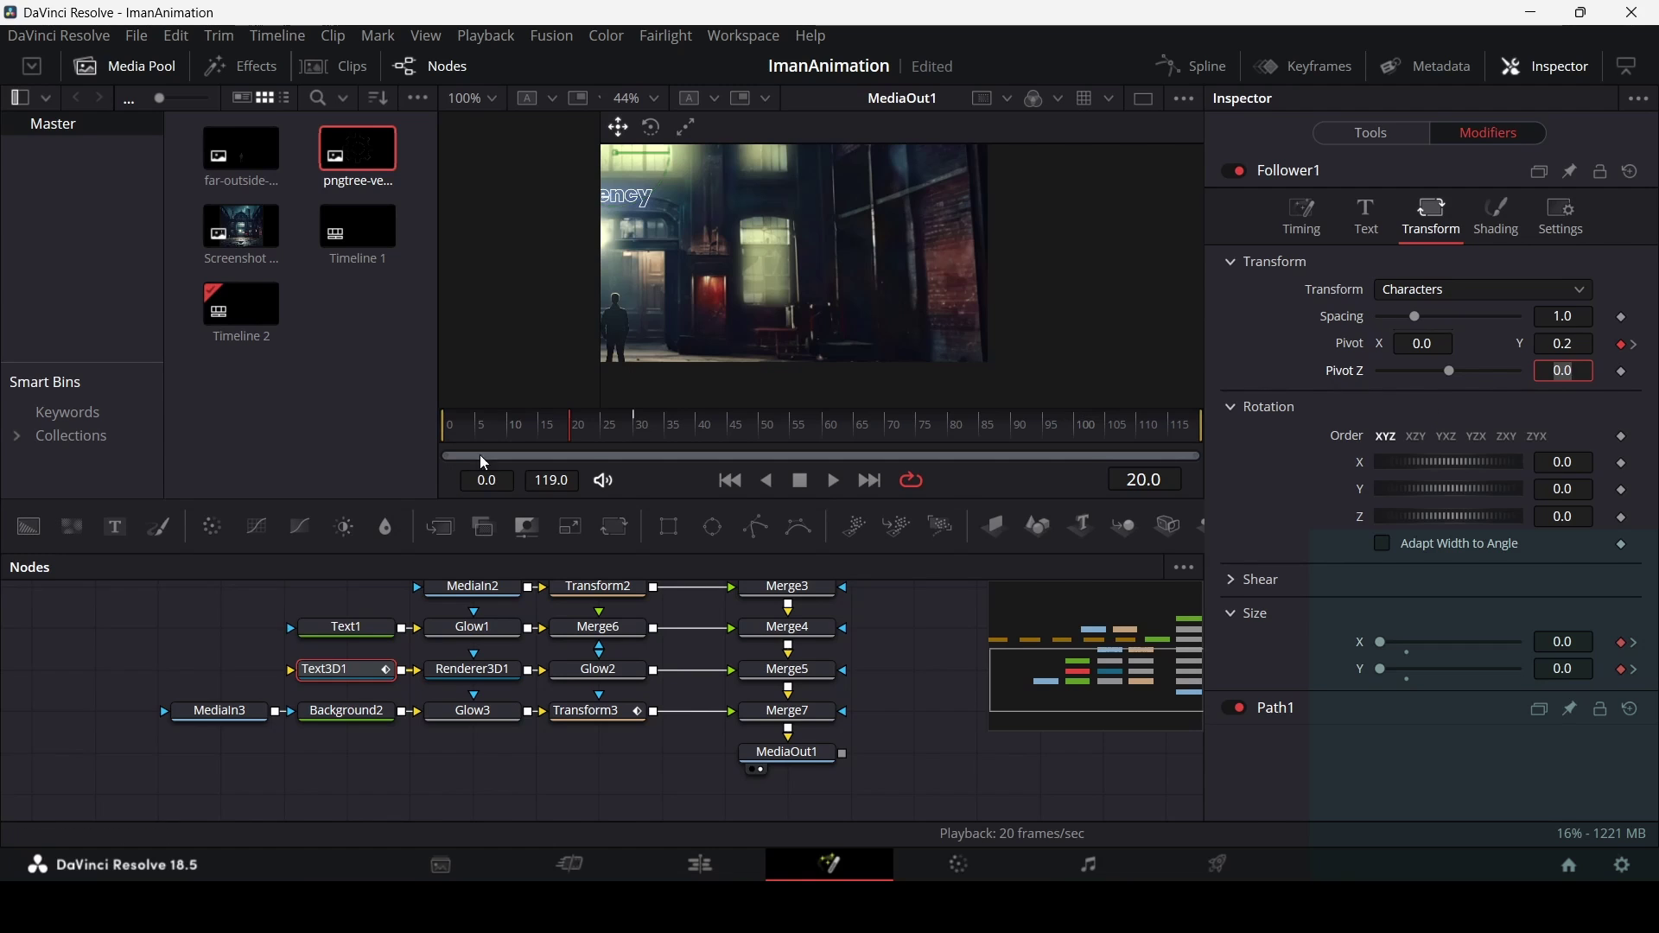
{"action": "left_click", "coordinate": [469, 432]}
{"action": "left_click", "coordinate": [900, 669]}
{"action": "key", "text": "space"}
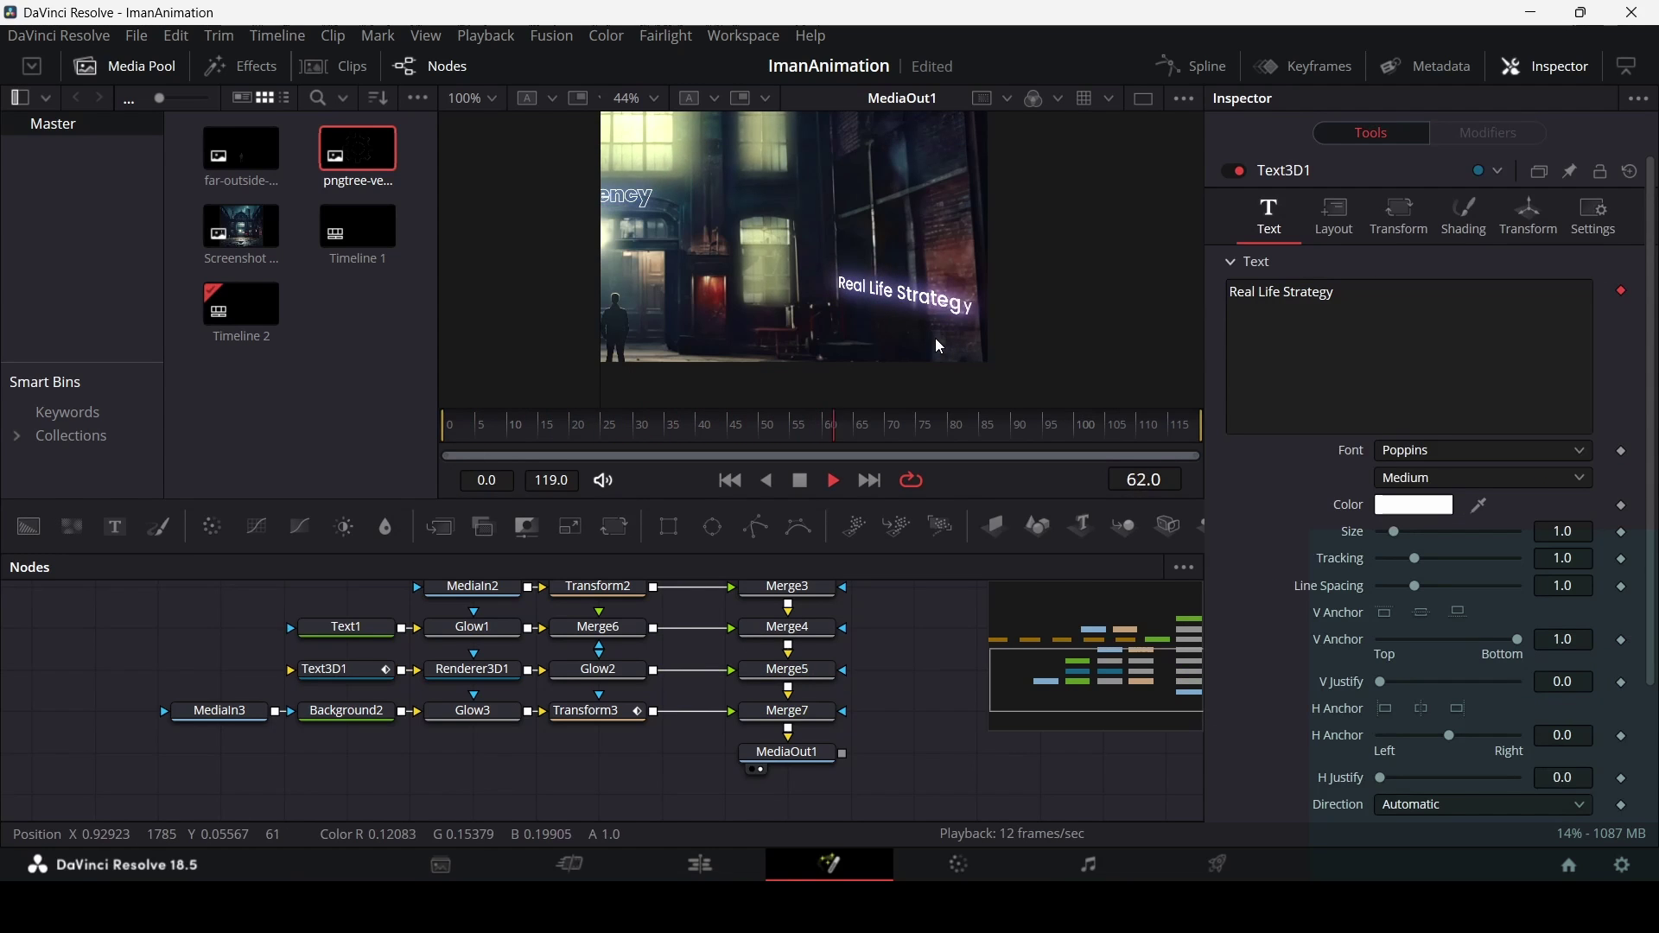
Set the Follower1 per-character Delay on Text3D1 to 1.0.
{"action": "key", "text": "space"}
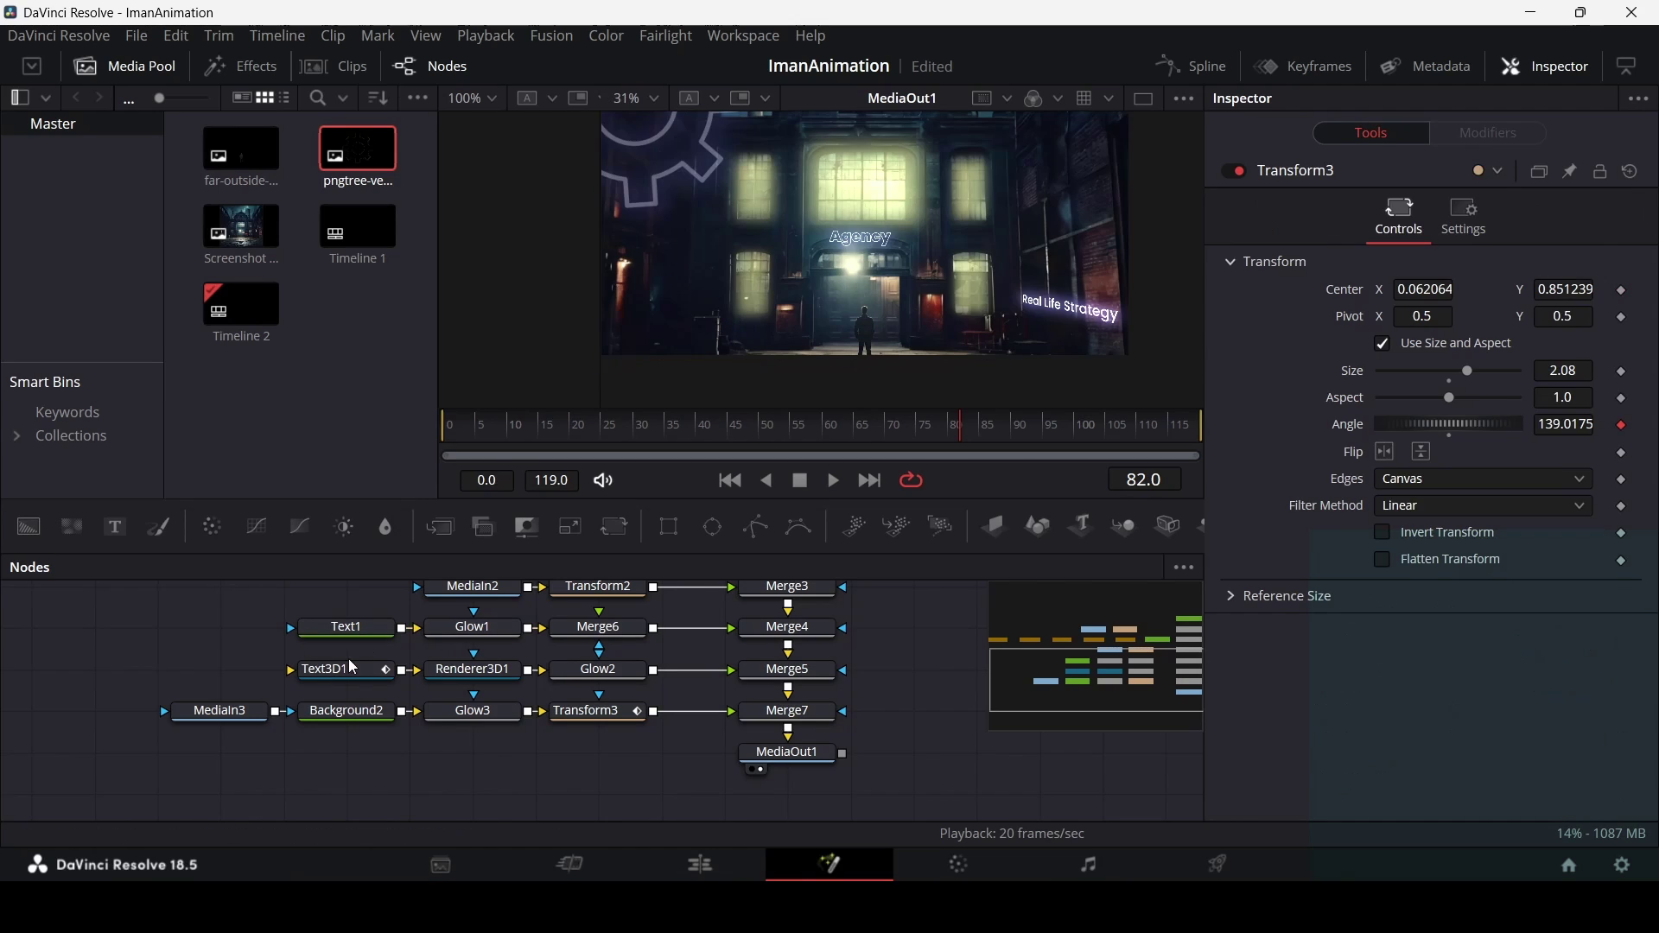
{"action": "left_click", "coordinate": [349, 672]}
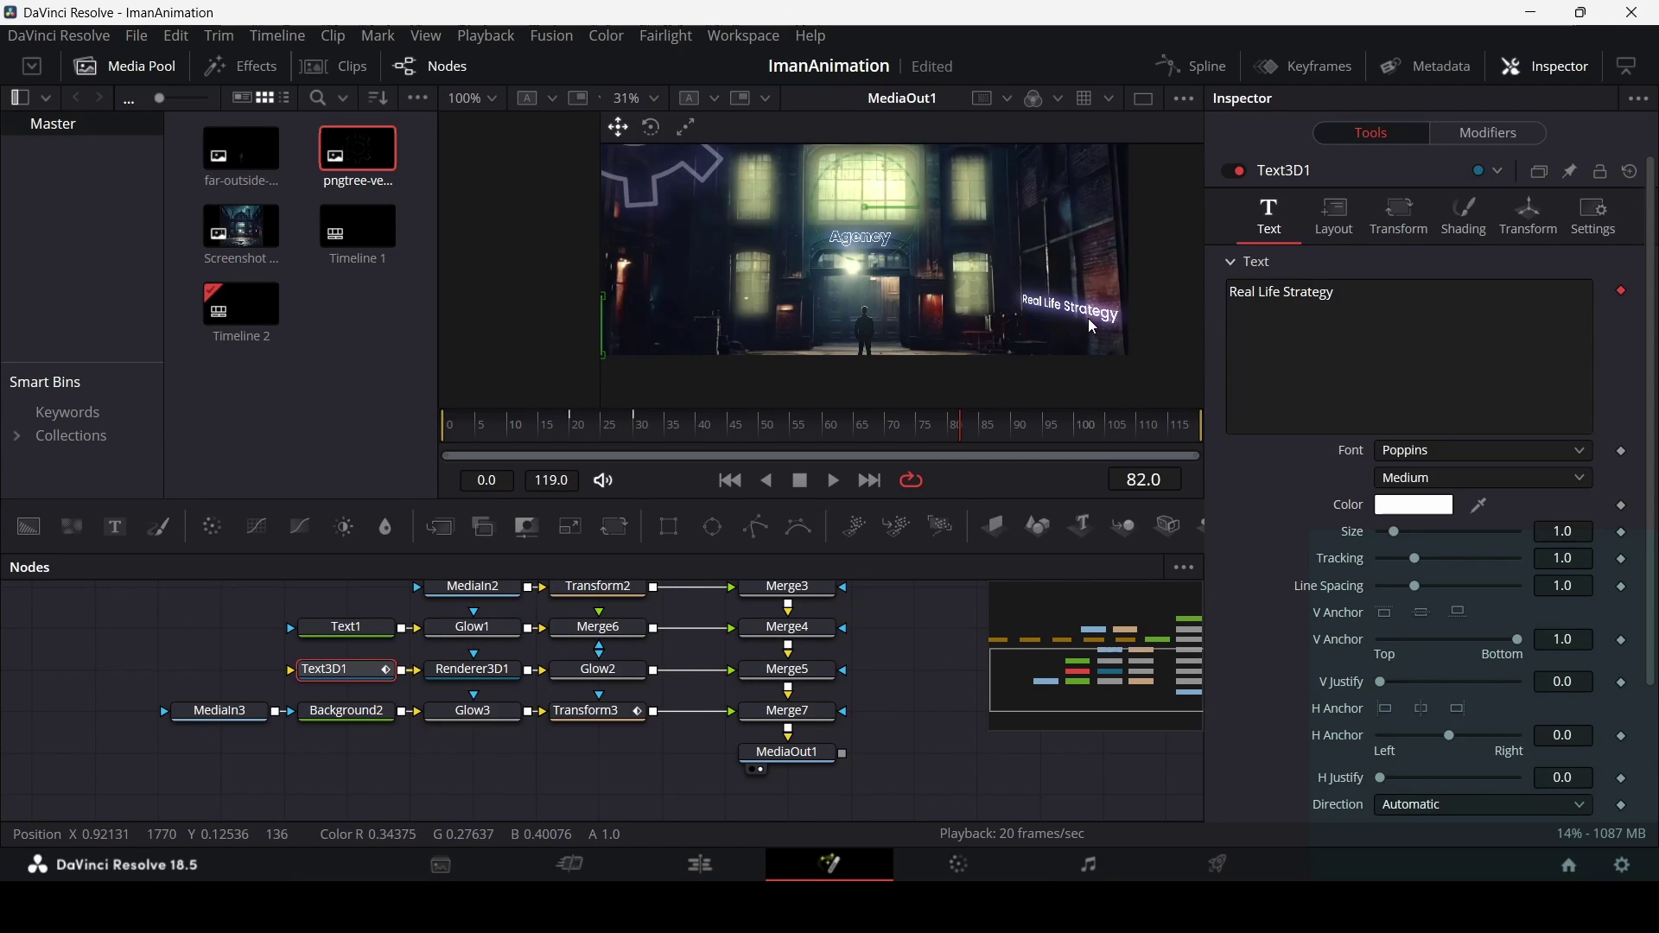
{"action": "left_click", "coordinate": [1479, 138]}
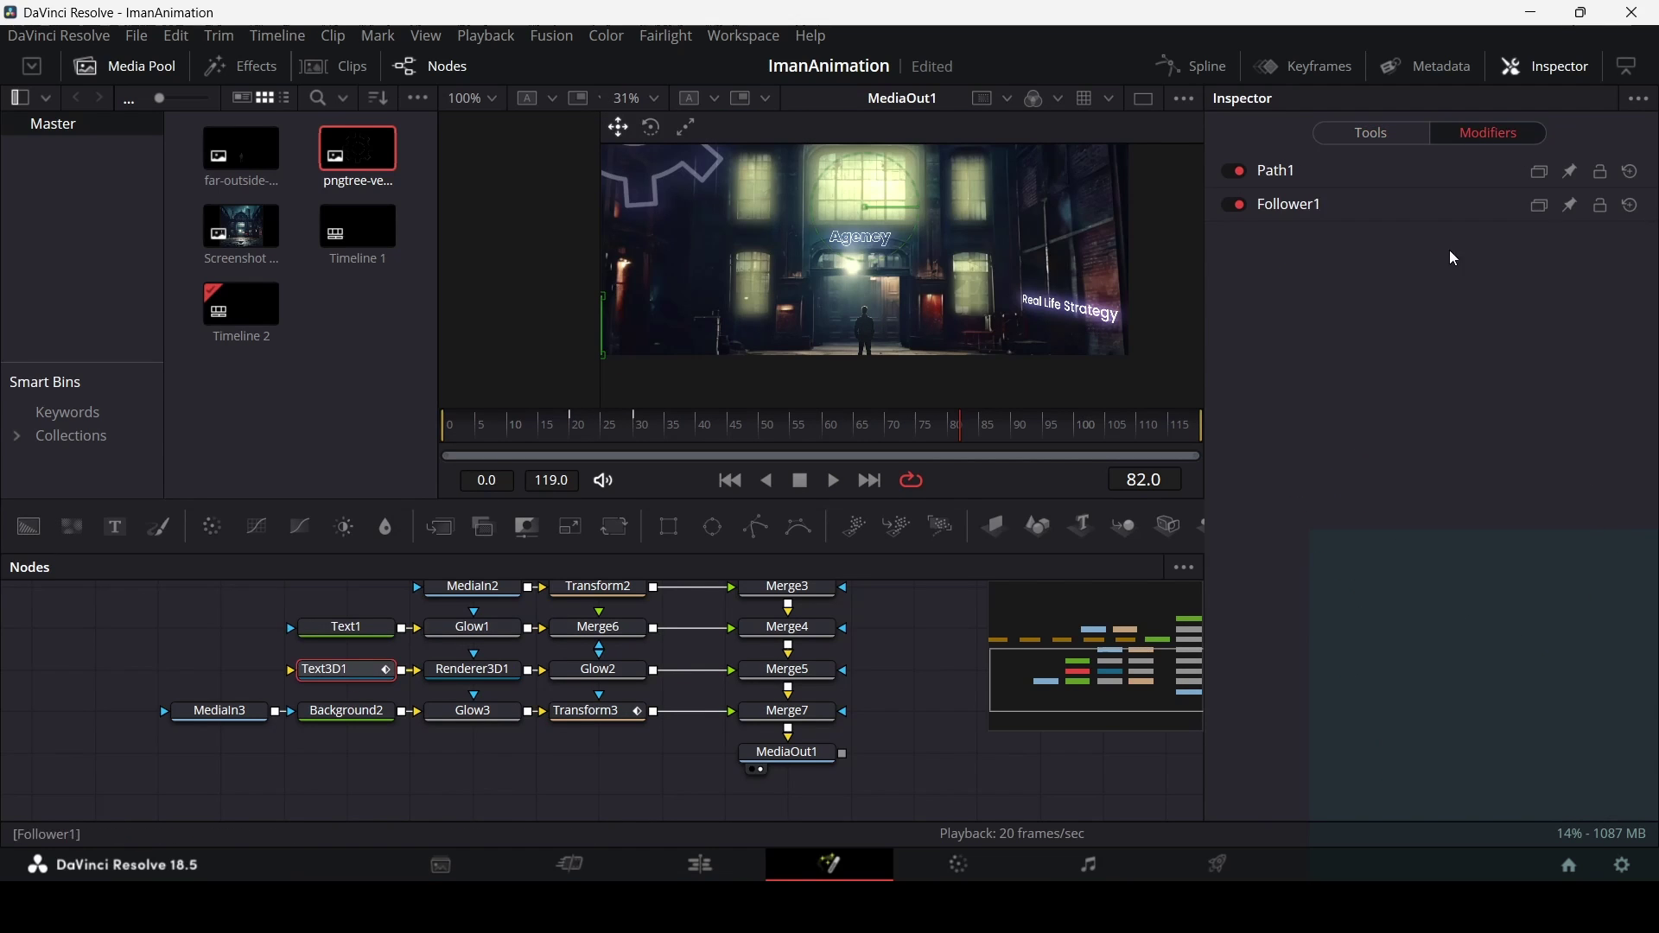
{"action": "left_click", "coordinate": [1279, 173]}
{"action": "left_click", "coordinate": [1293, 523]}
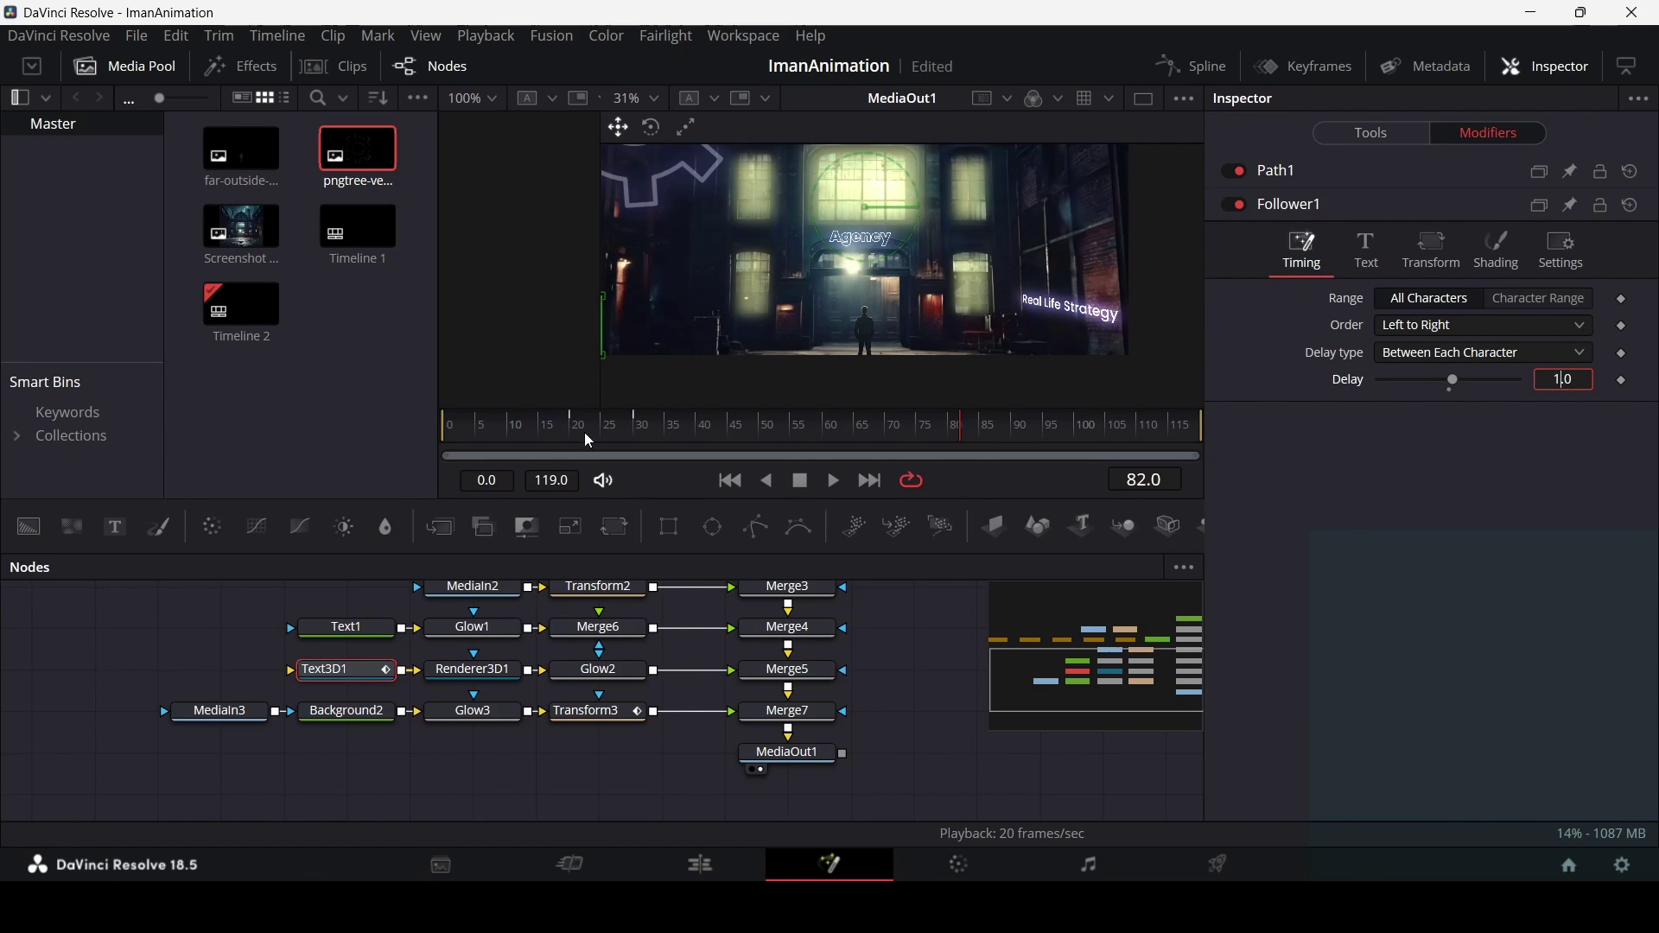
Play the Real Life Strategy letter animation from near the start to check the timing.
{"action": "left_click", "coordinate": [546, 432]}
{"action": "left_click", "coordinate": [904, 674]}
{"action": "key", "text": "space"}
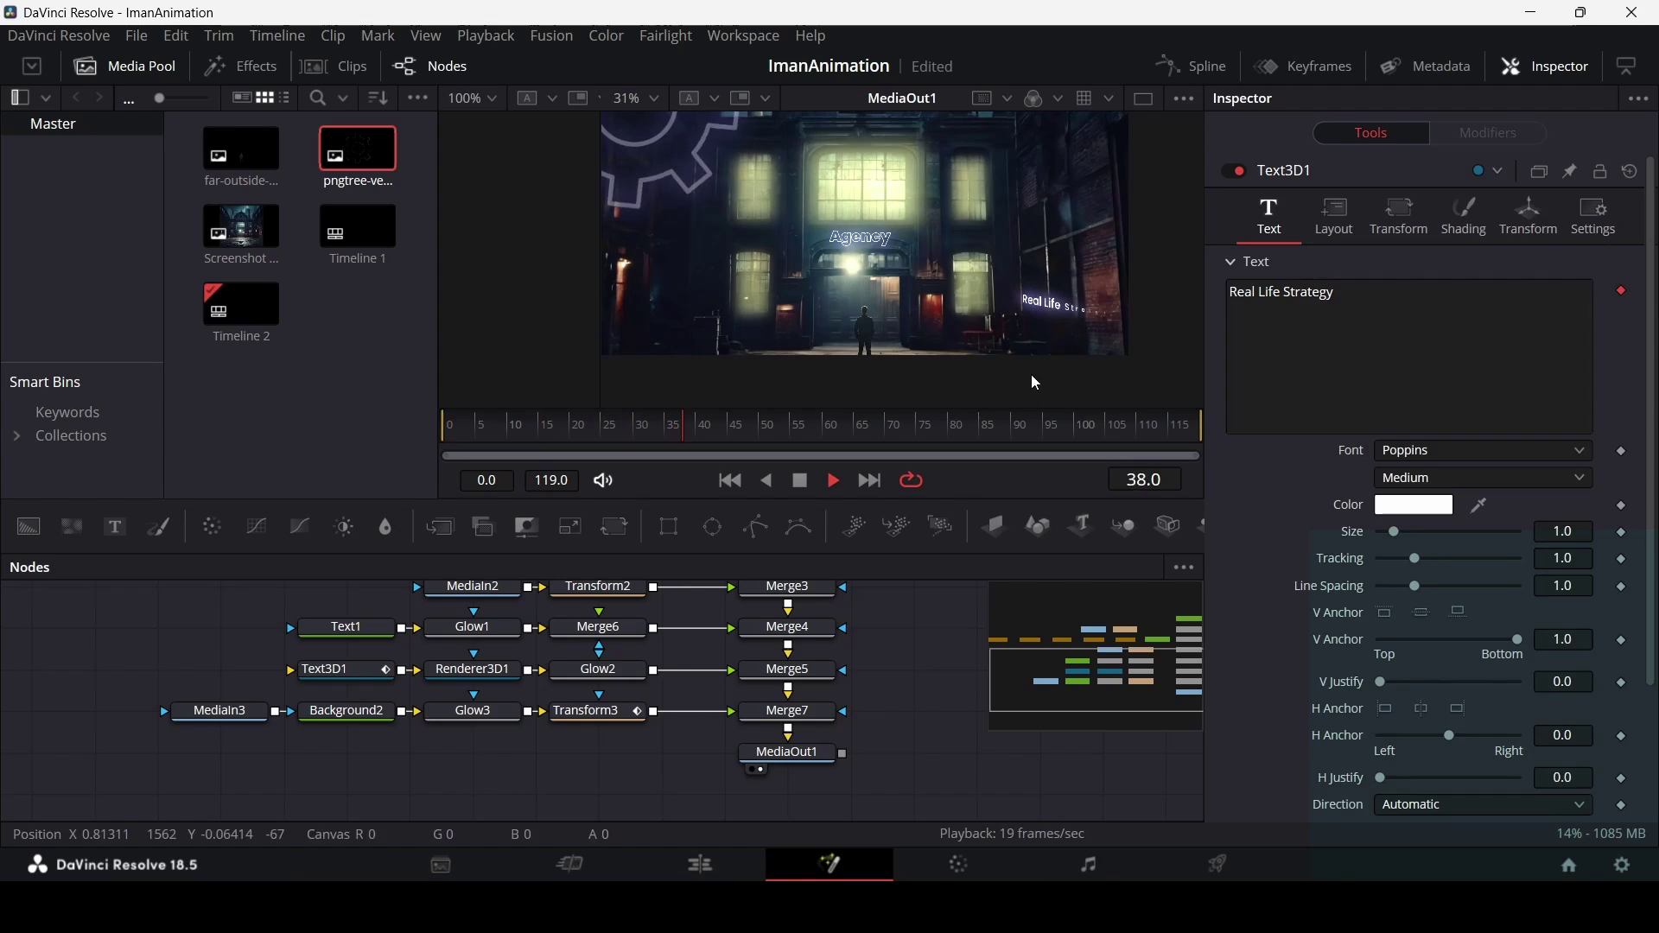
{"action": "key", "text": "space"}
{"action": "scroll", "coordinate": [921, 292], "scroll_direction": "down", "scroll_amount": 3}
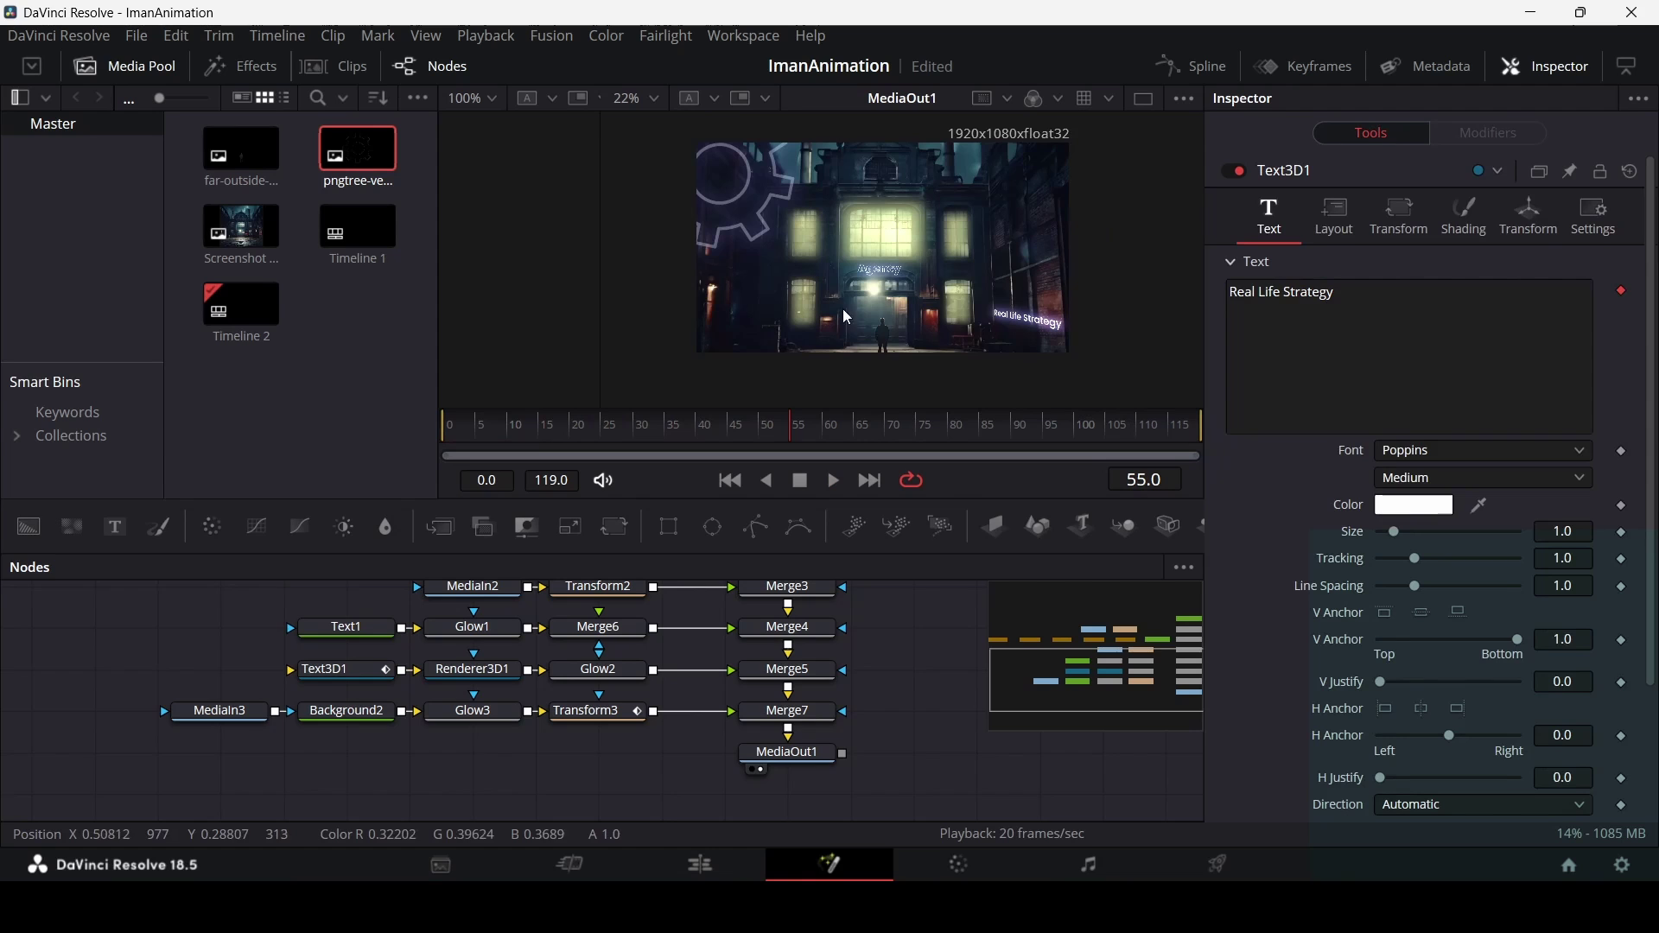
{"action": "scroll", "coordinate": [856, 687], "scroll_direction": "down", "scroll_amount": 3}
Add a Merge8 node after Merge7 and a new Background3 node.
{"action": "scroll", "coordinate": [852, 681], "scroll_direction": "up", "scroll_amount": 3}
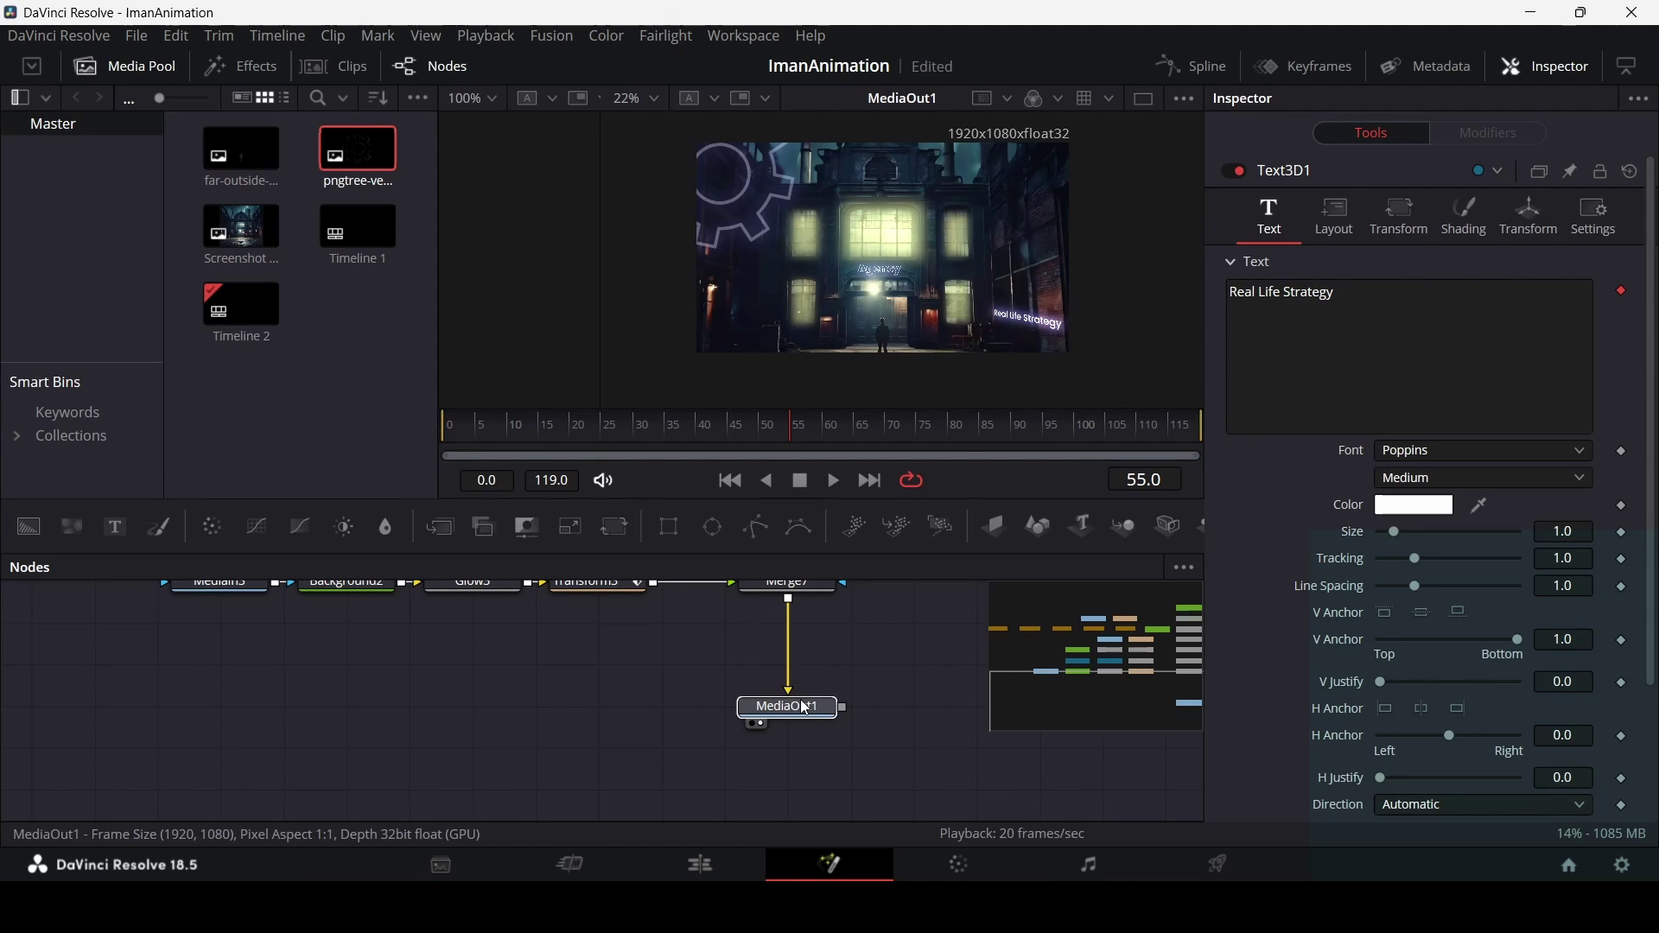
{"action": "left_click", "coordinate": [831, 631]}
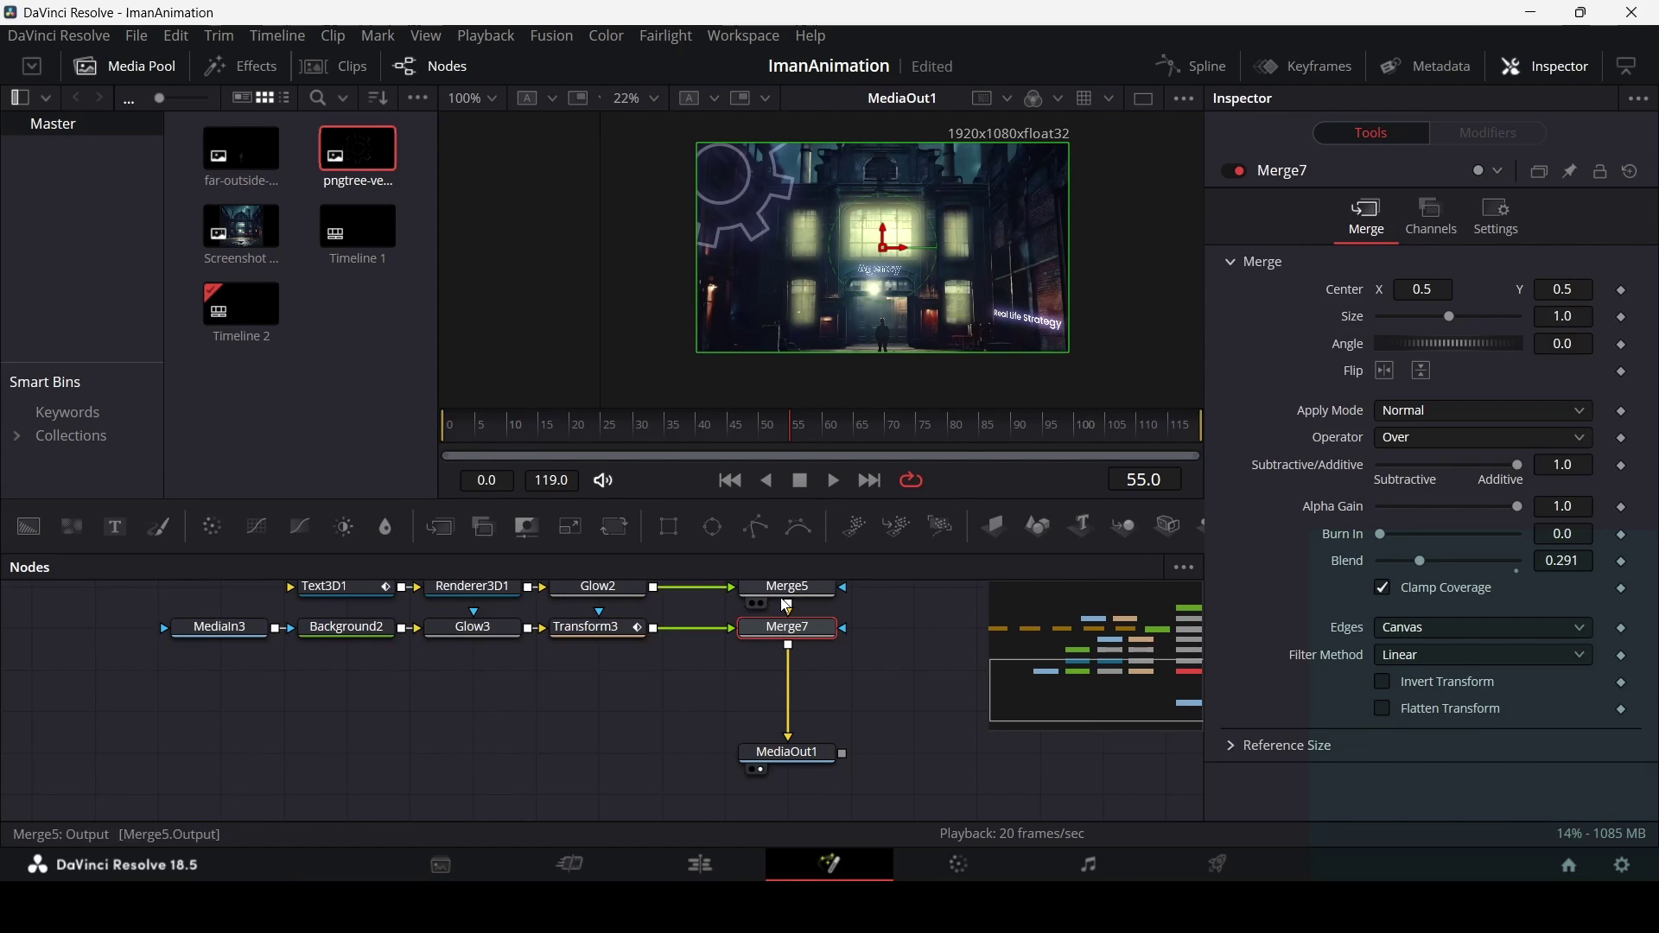
{"action": "left_click", "coordinate": [430, 532]}
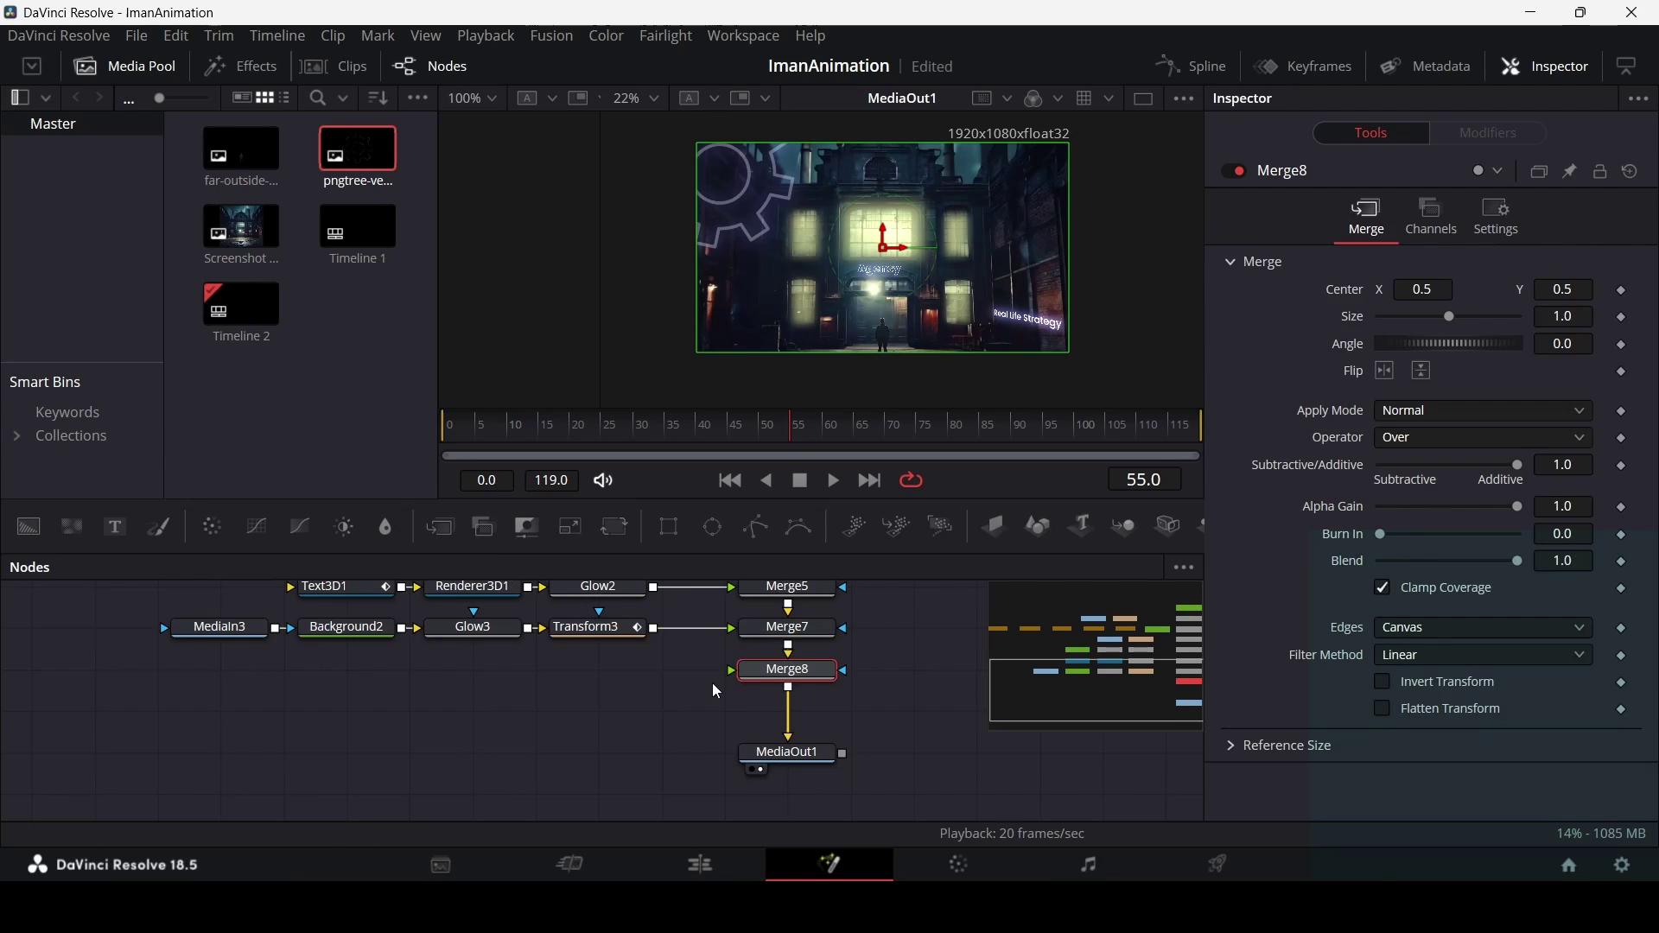
{"action": "scroll", "coordinate": [732, 672], "scroll_direction": "up", "scroll_amount": 3}
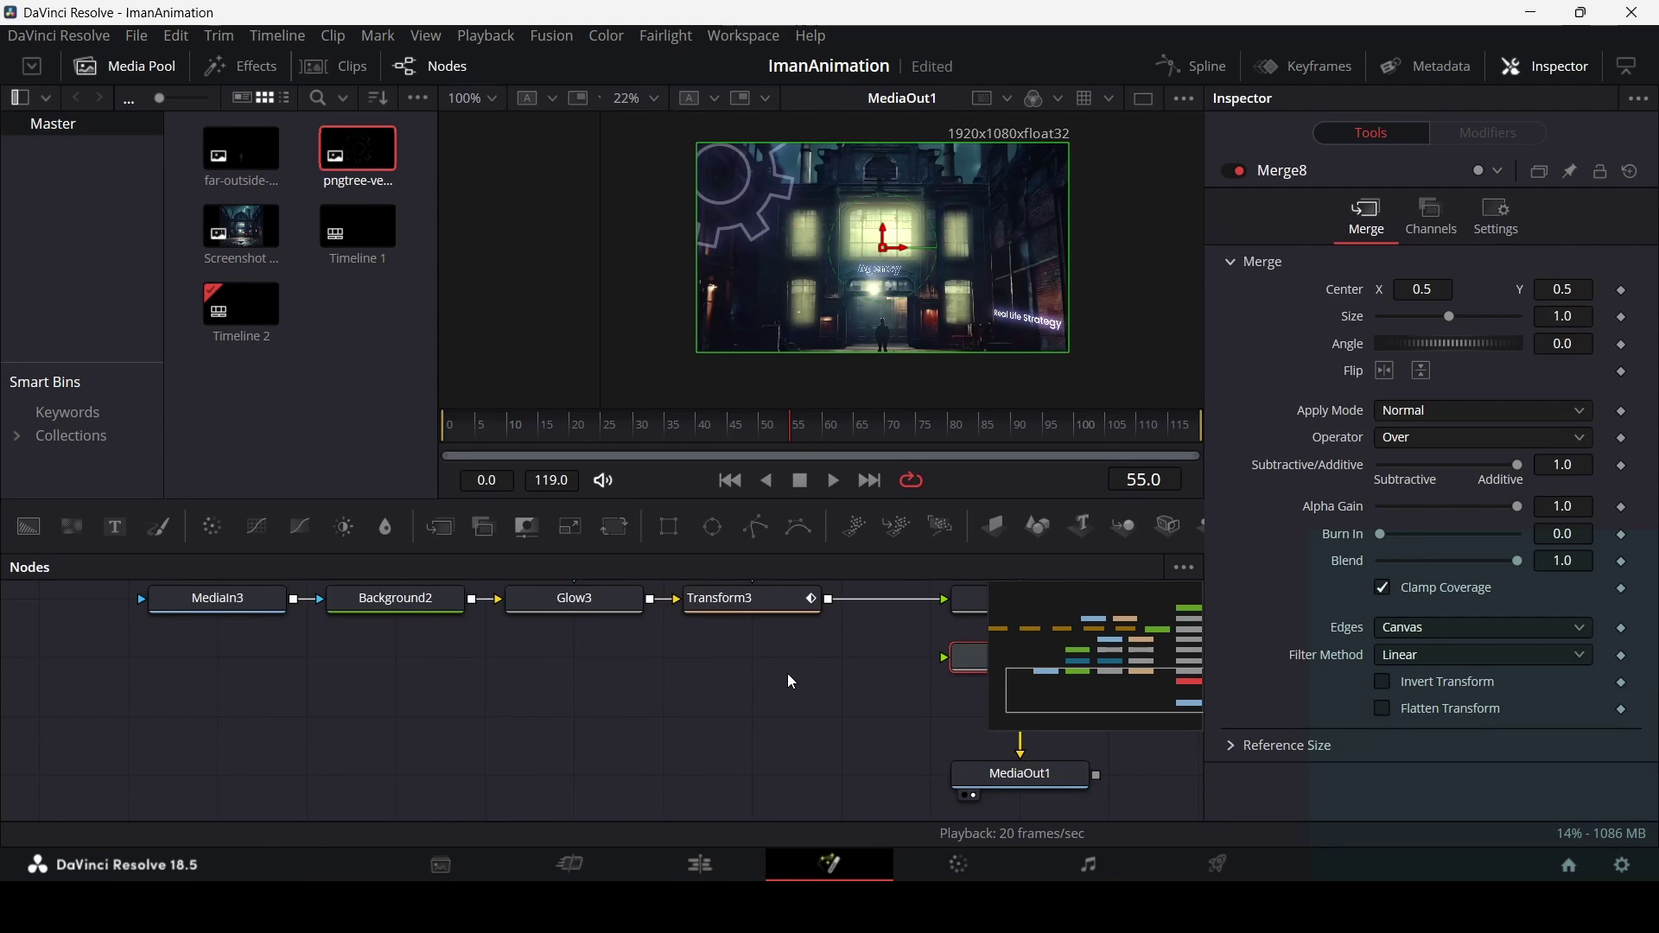
{"action": "left_click", "coordinate": [29, 529]}
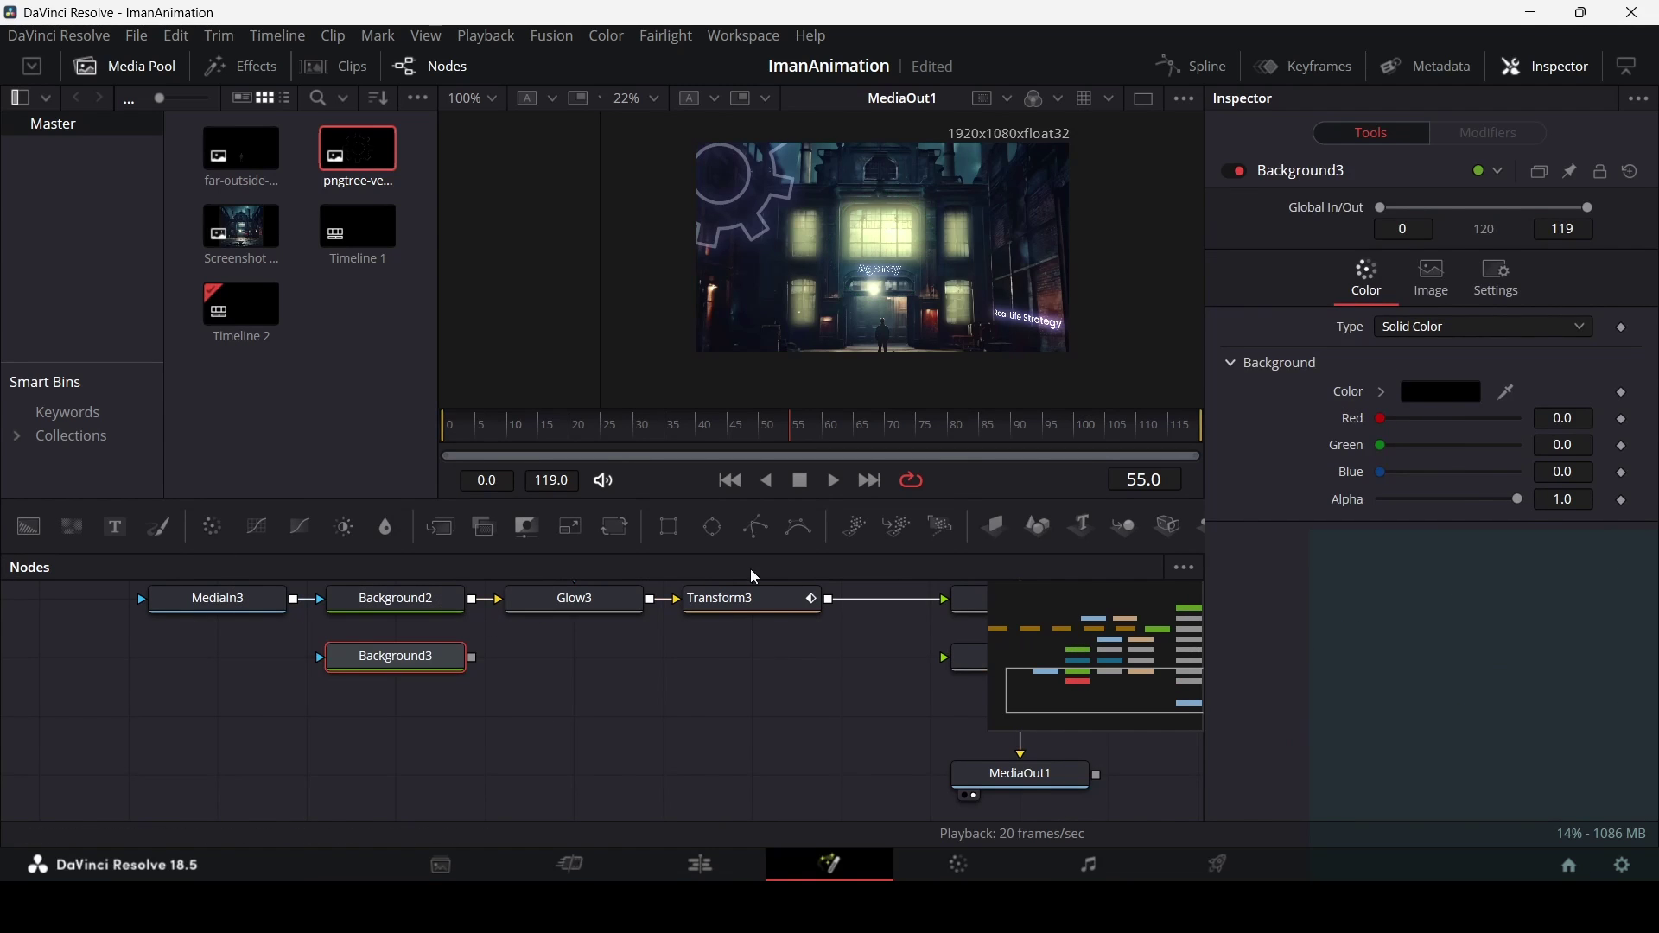
Add a Polygon1 node without shape animation and connect it as Background3's mask.
{"action": "left_click_drag", "start_coordinate": [755, 527], "coordinate": [306, 661]}
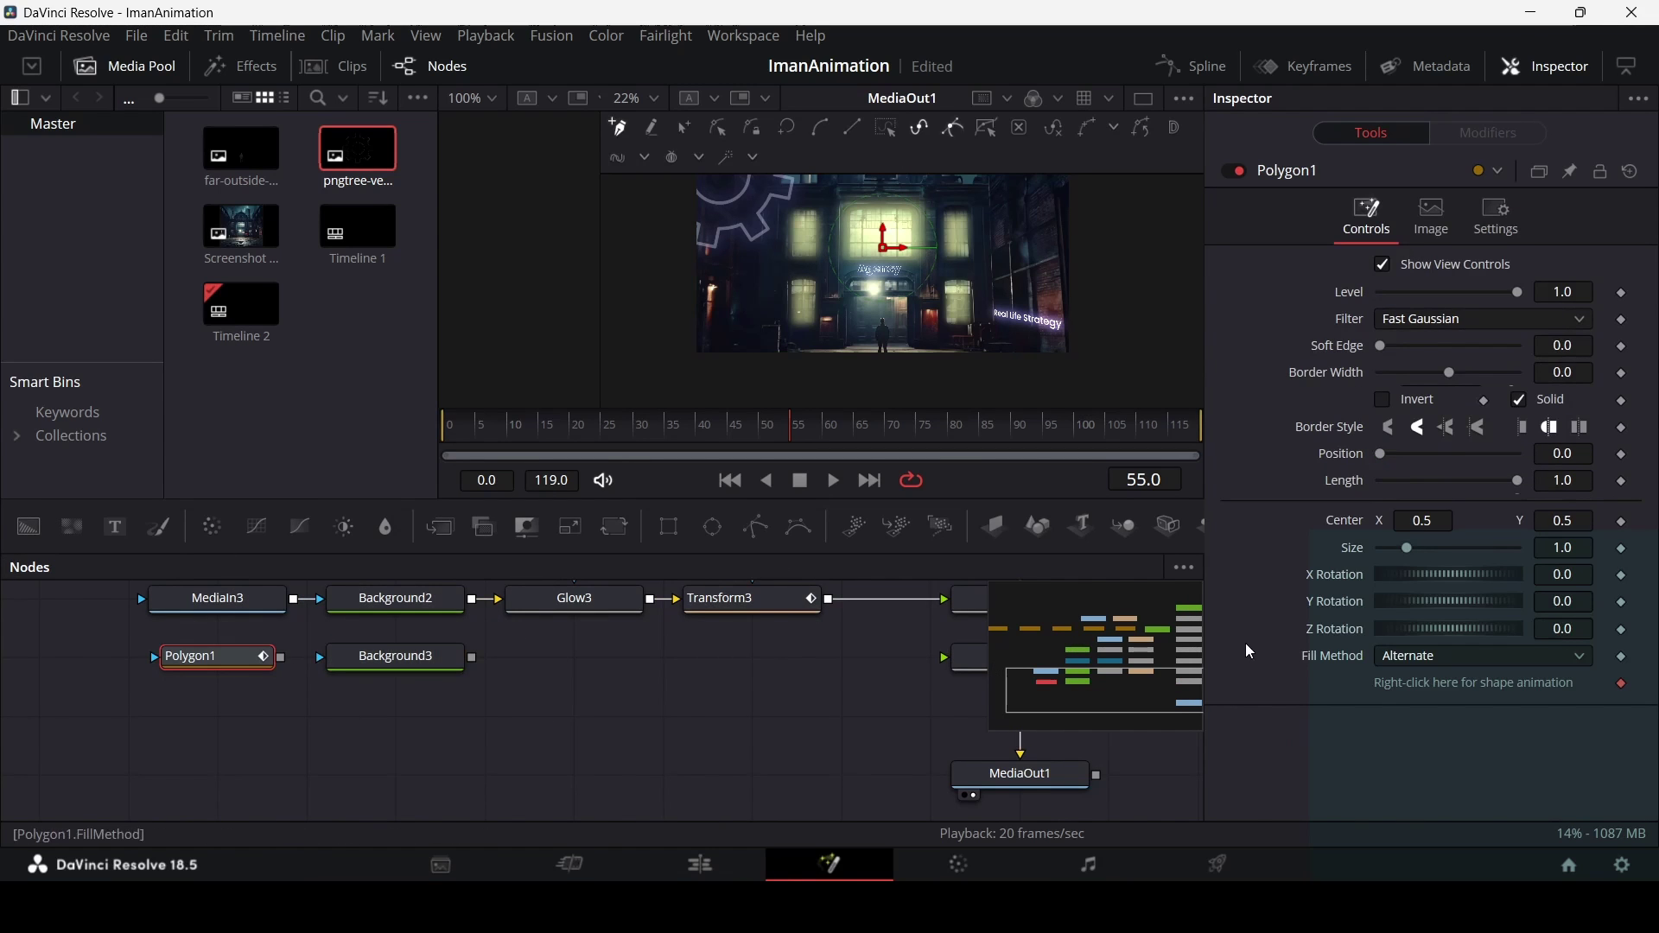
{"action": "right_click", "coordinate": [1396, 685]}
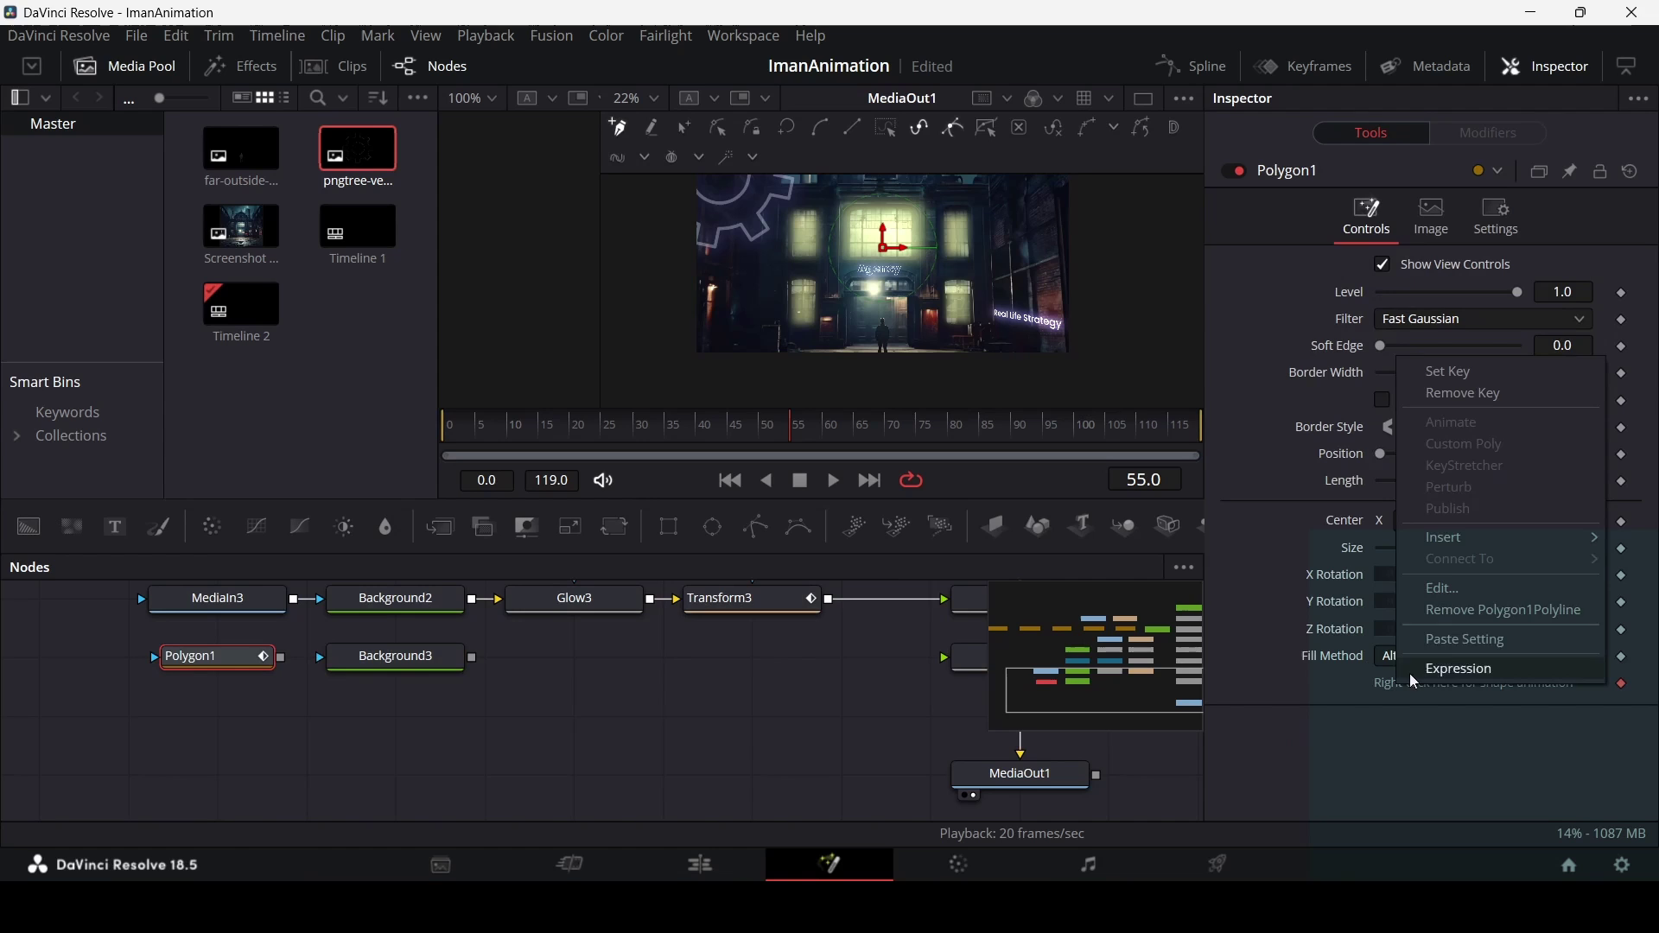
{"action": "left_click", "coordinate": [1474, 612]}
{"action": "left_click_drag", "start_coordinate": [272, 665], "coordinate": [945, 658]}
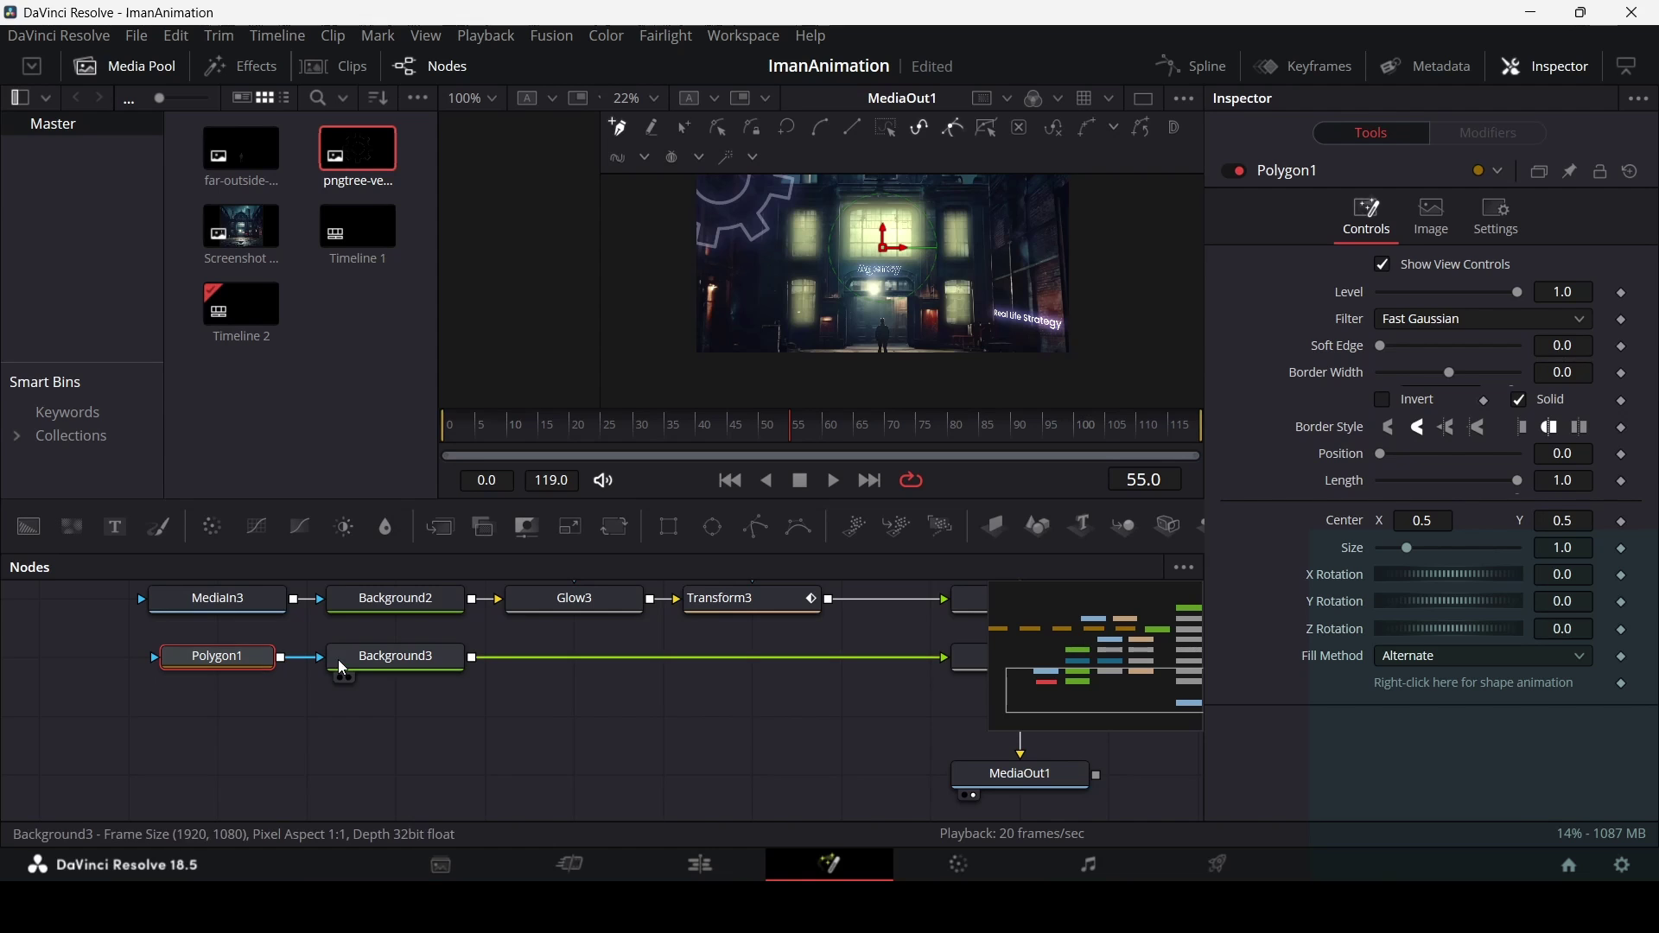
Draw a closed bird outline in Polygon1 with left and right wingtips and an upper spike.
{"action": "scroll", "coordinate": [854, 281], "scroll_direction": "up", "scroll_amount": 2}
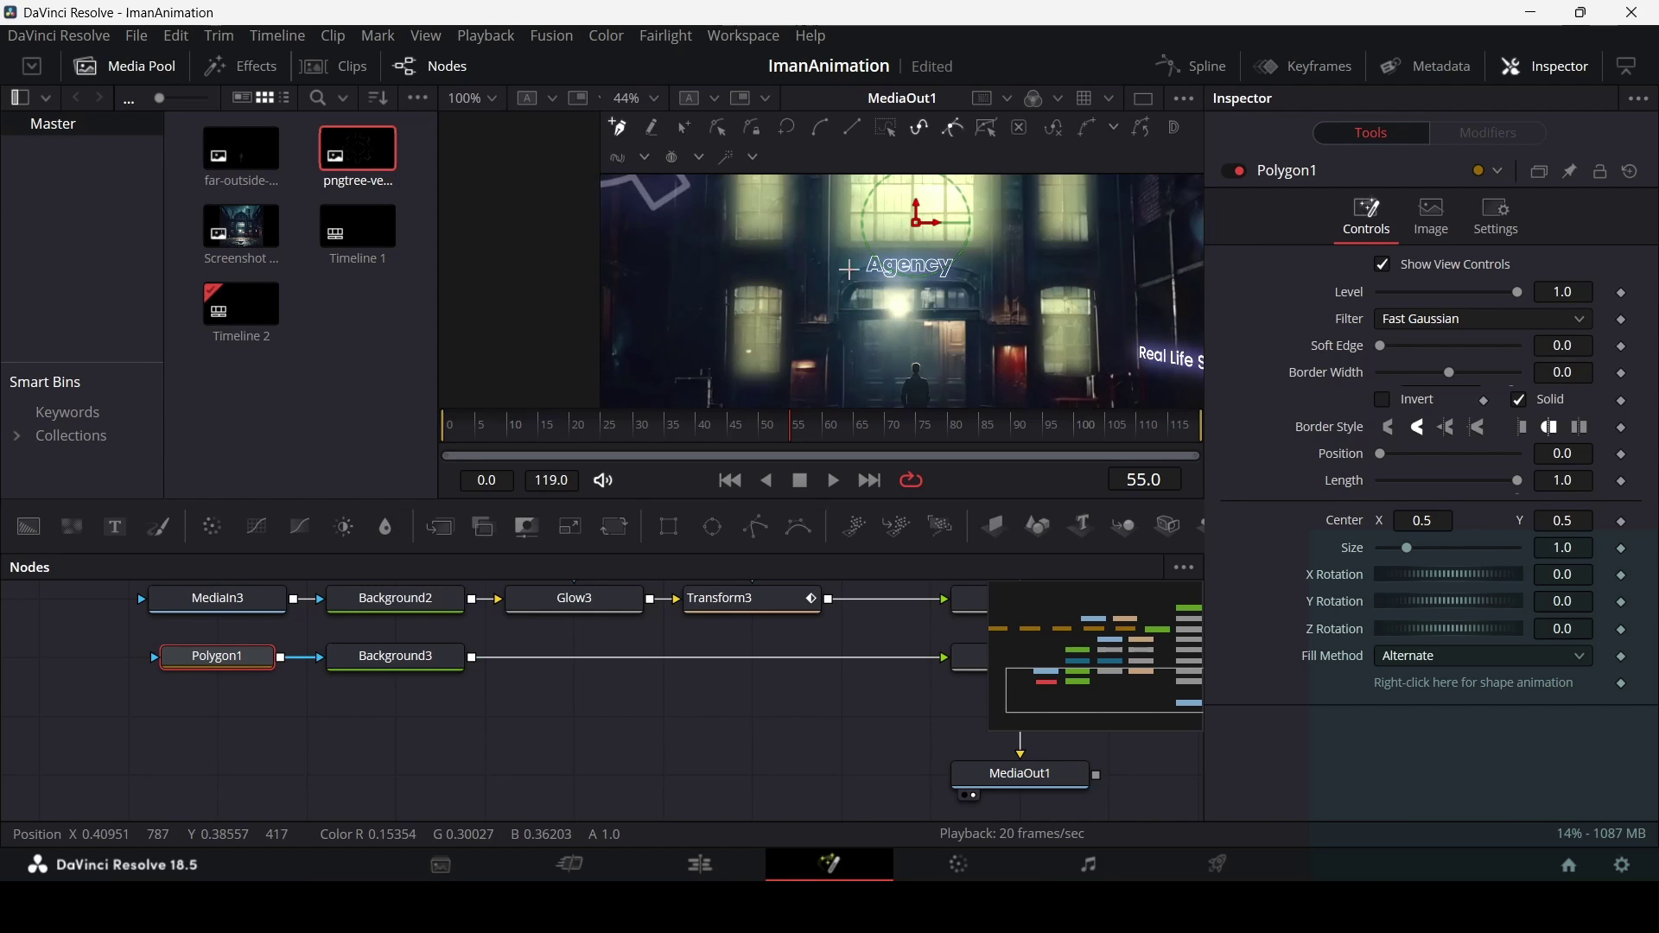
{"action": "scroll", "coordinate": [849, 270], "scroll_direction": "up", "scroll_amount": 3}
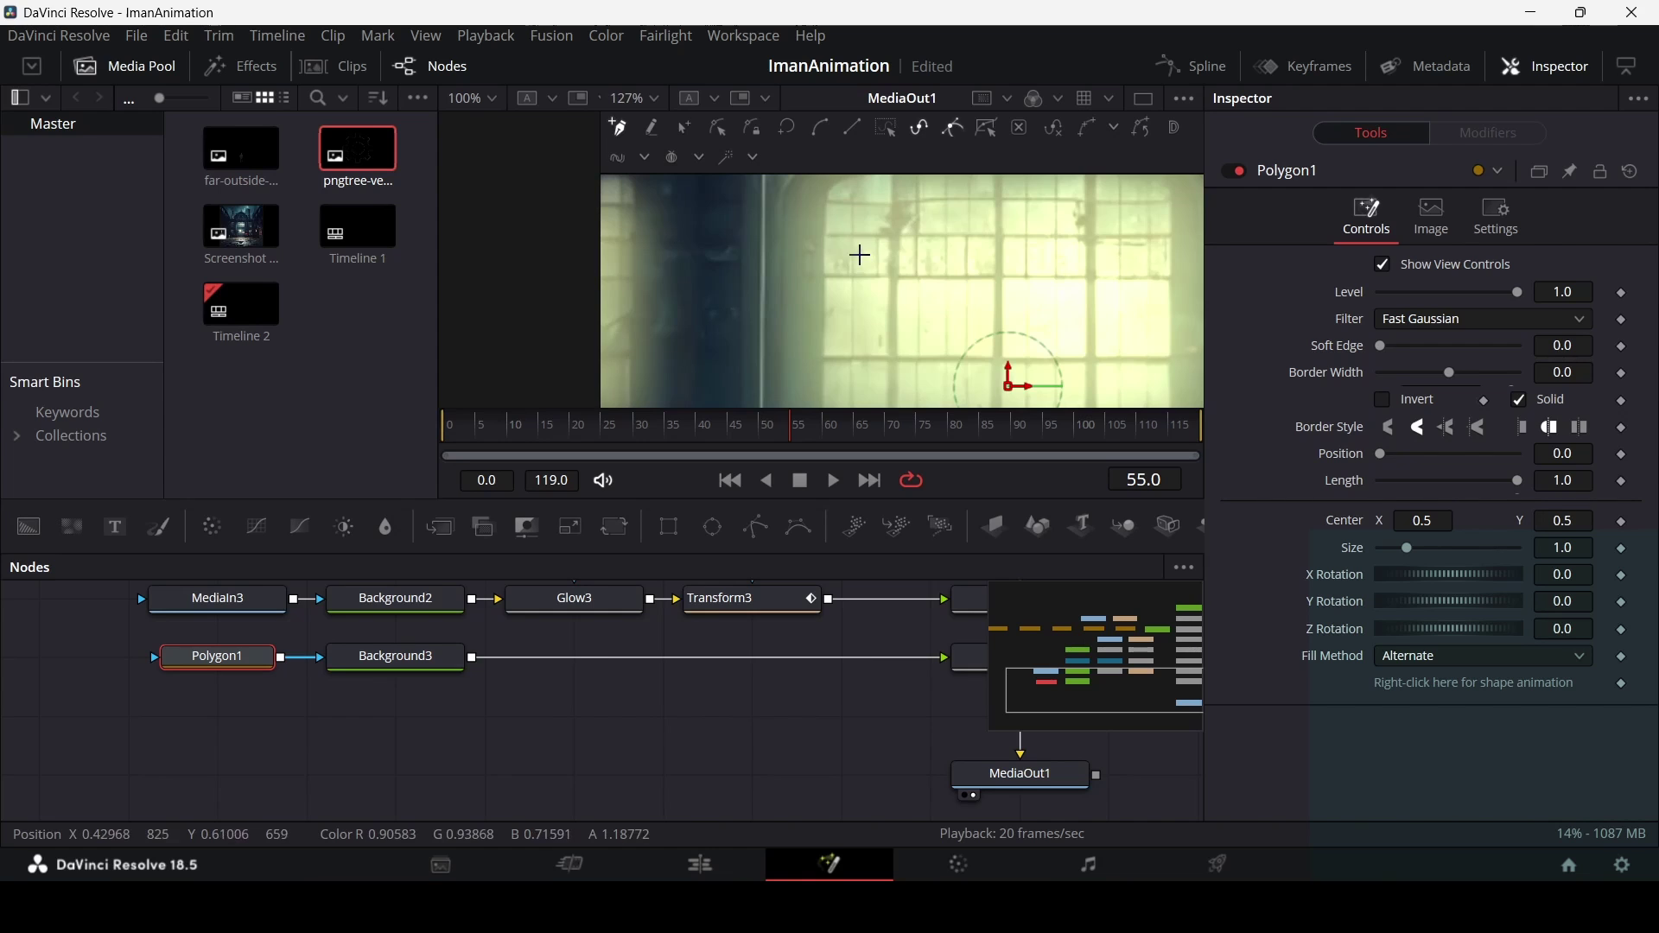
{"action": "left_click", "coordinate": [860, 255]}
{"action": "left_click", "coordinate": [867, 305]}
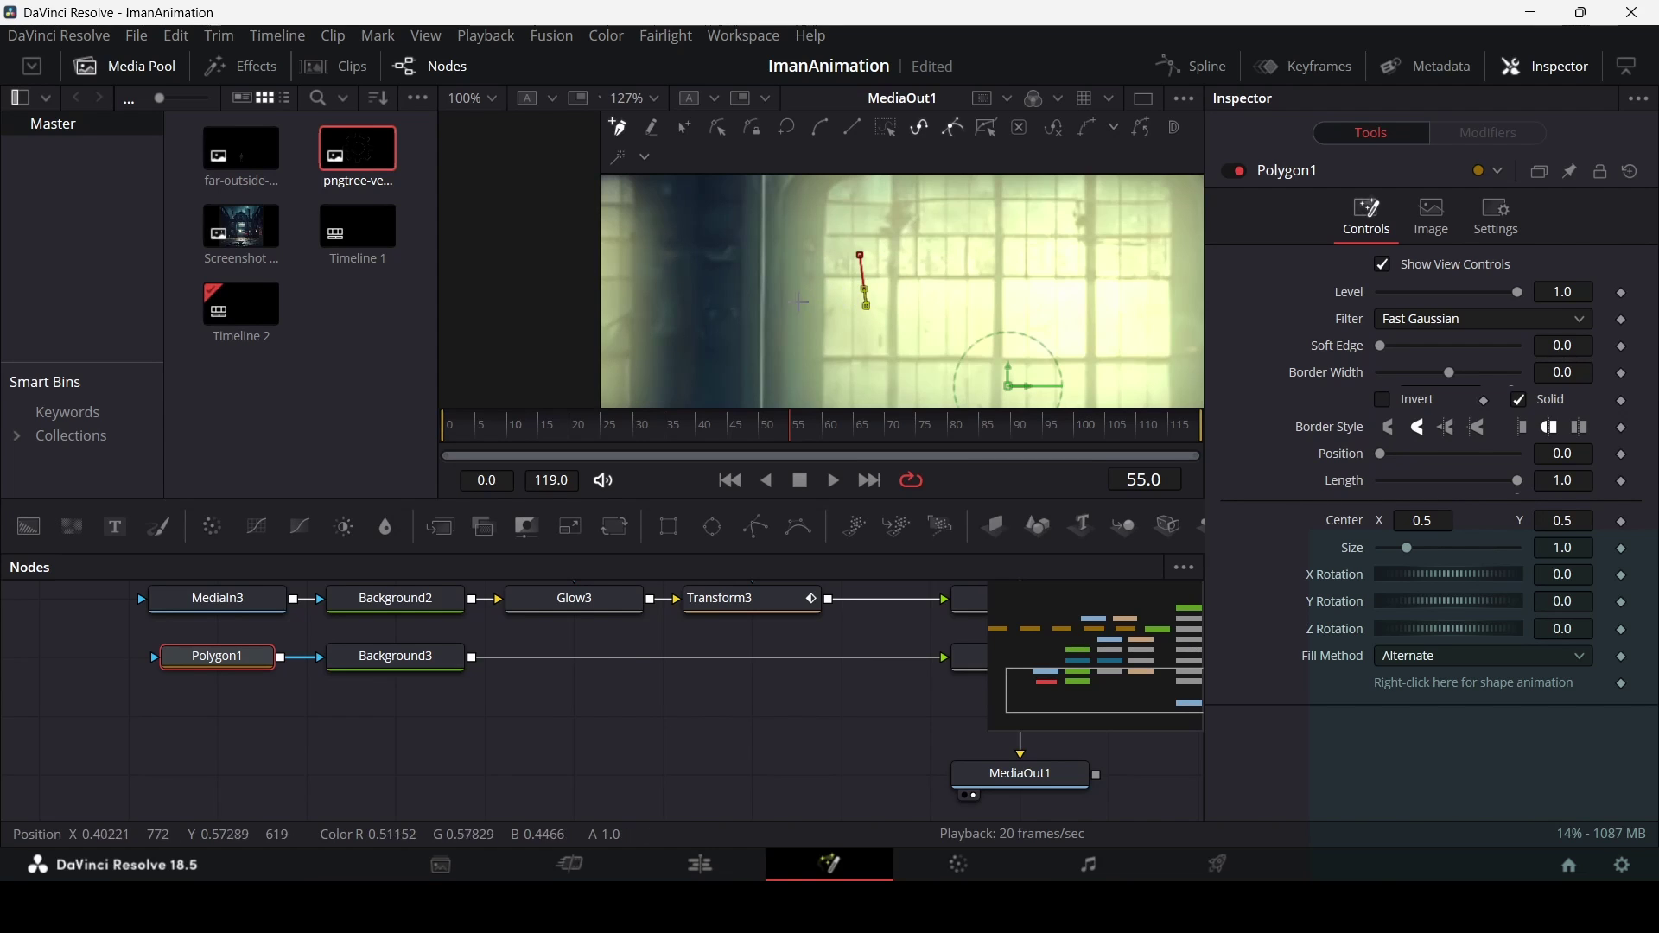
{"action": "left_click", "coordinate": [784, 316]}
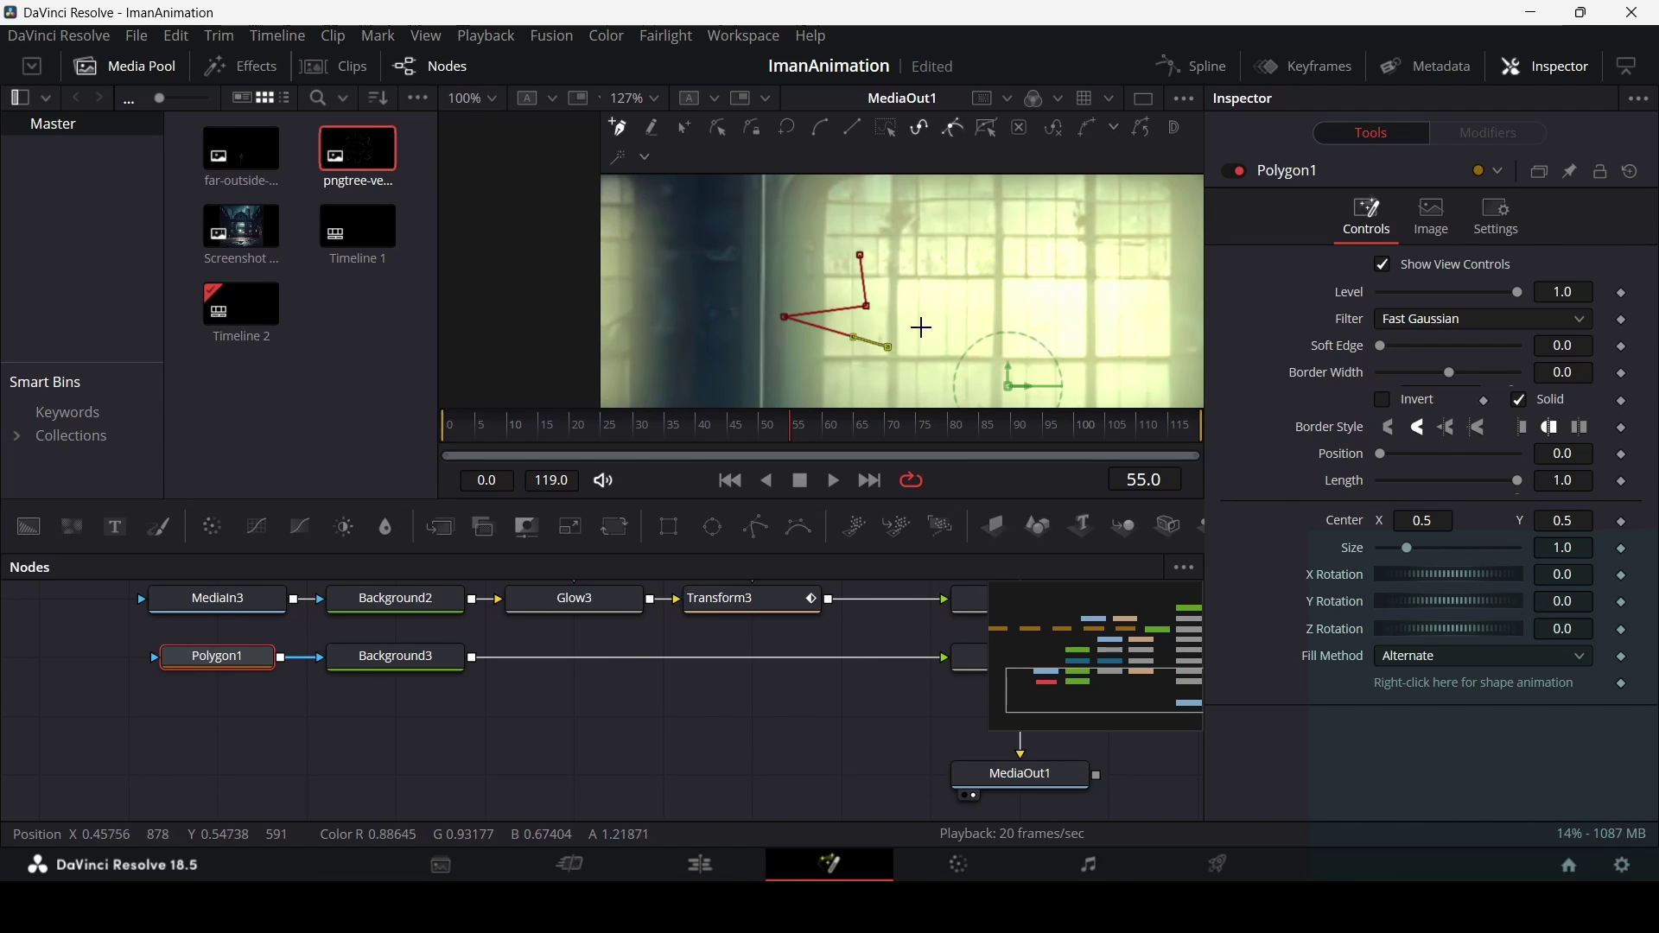
{"action": "left_click", "coordinate": [959, 289]}
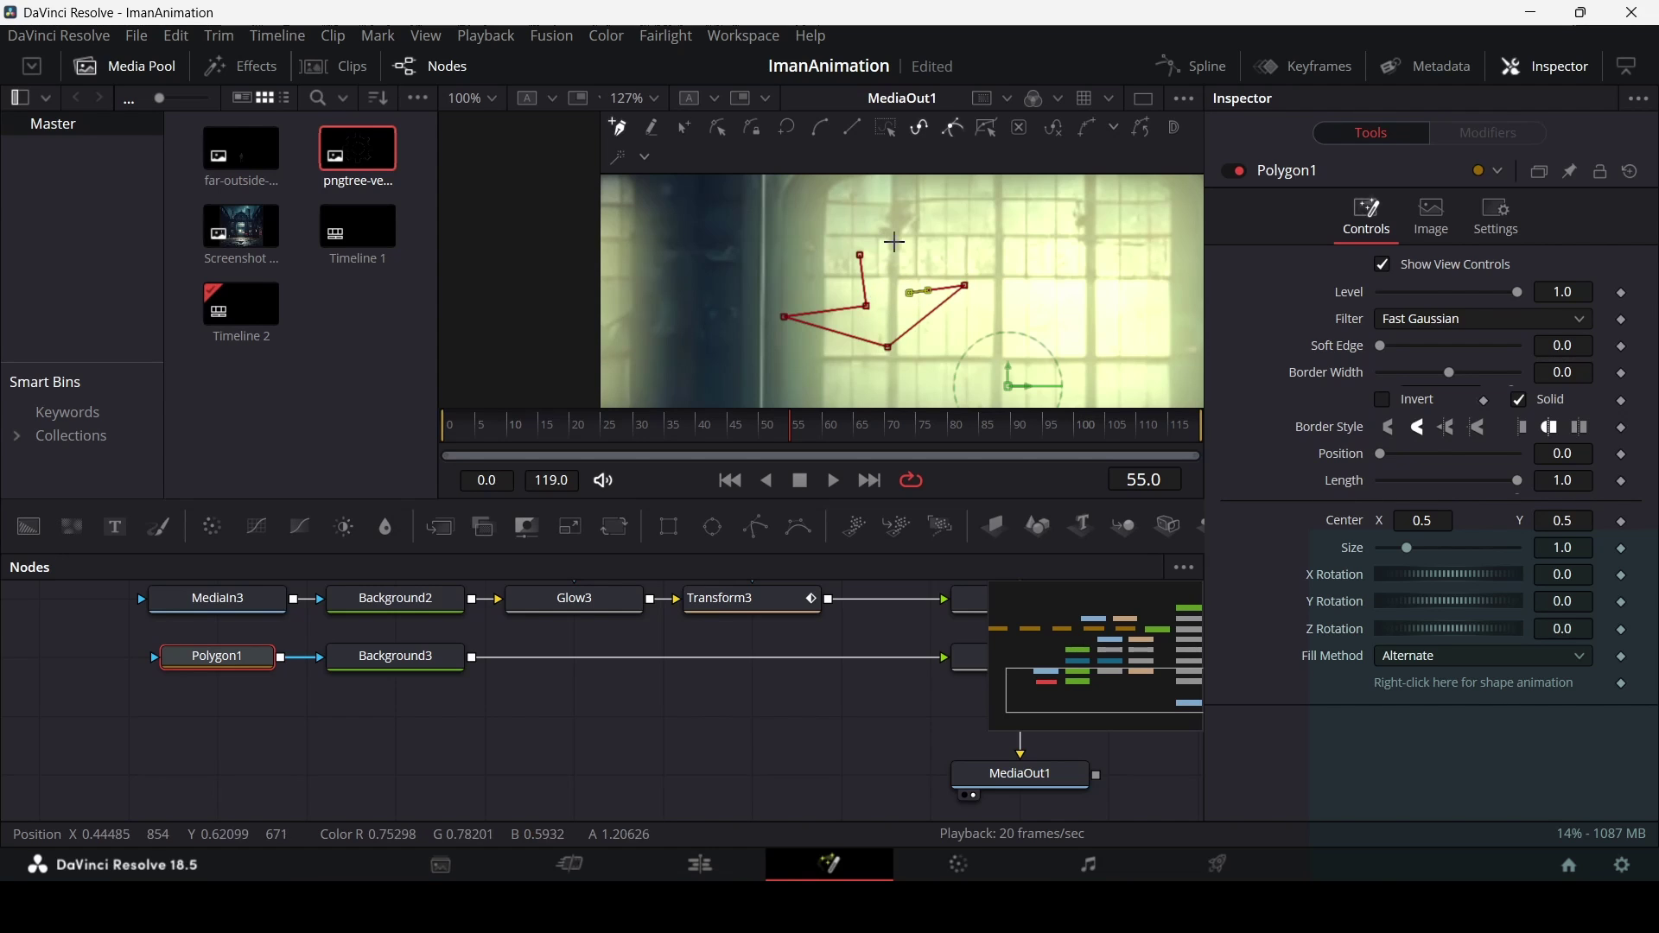
{"action": "left_click", "coordinate": [897, 244]}
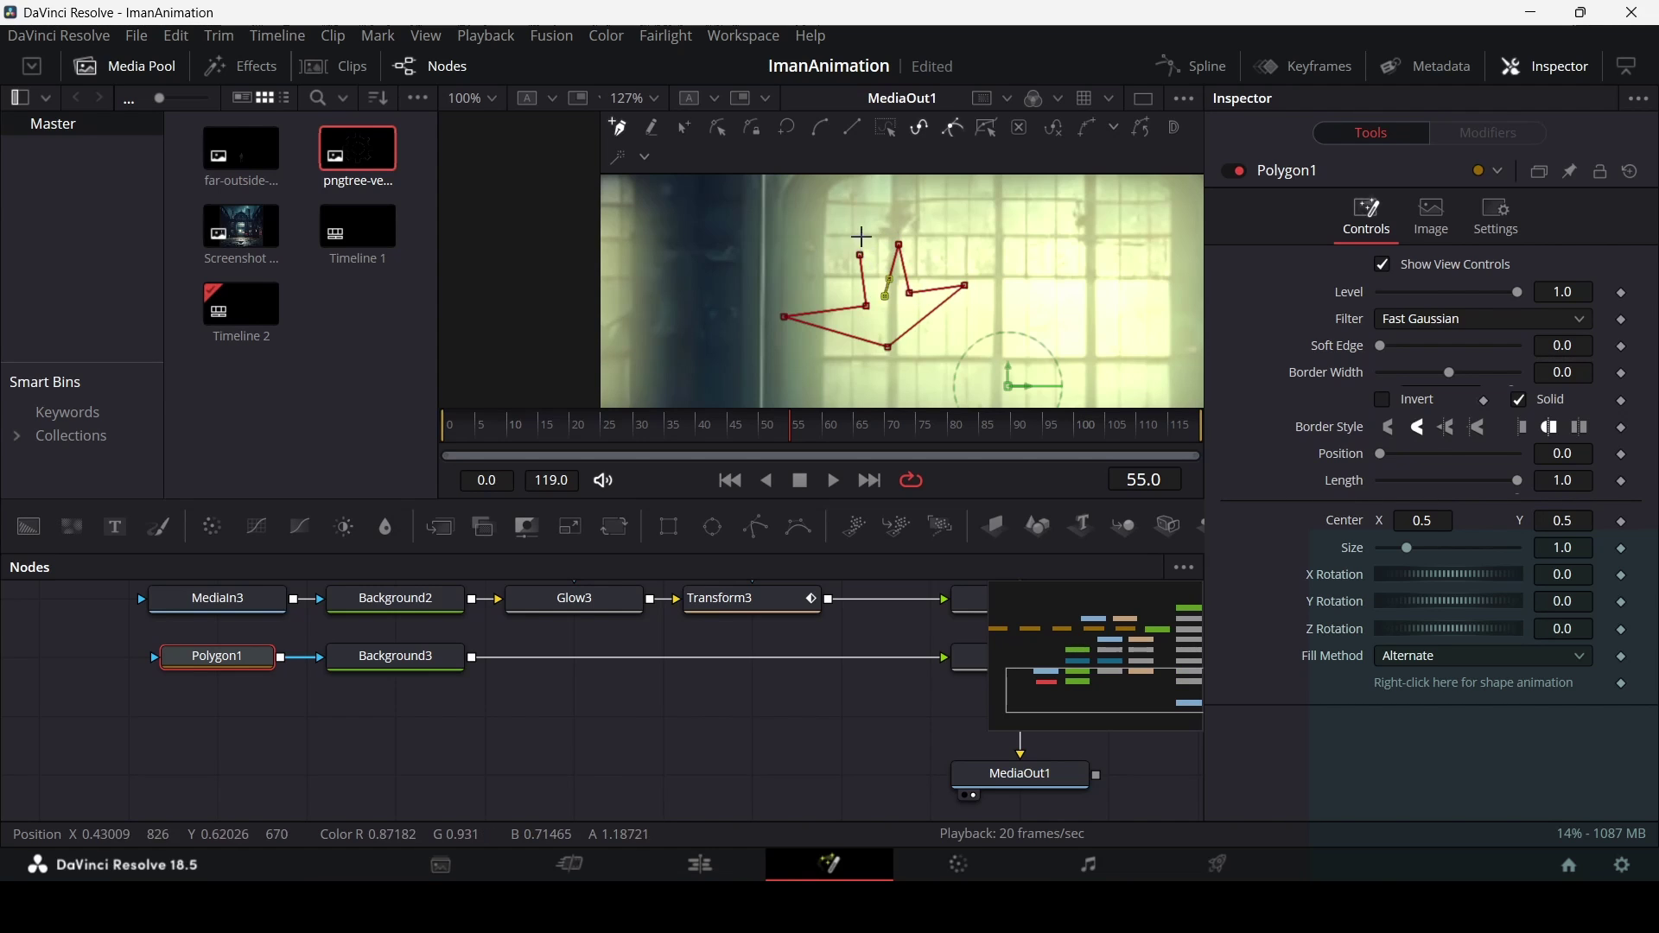
{"action": "left_click", "coordinate": [863, 253]}
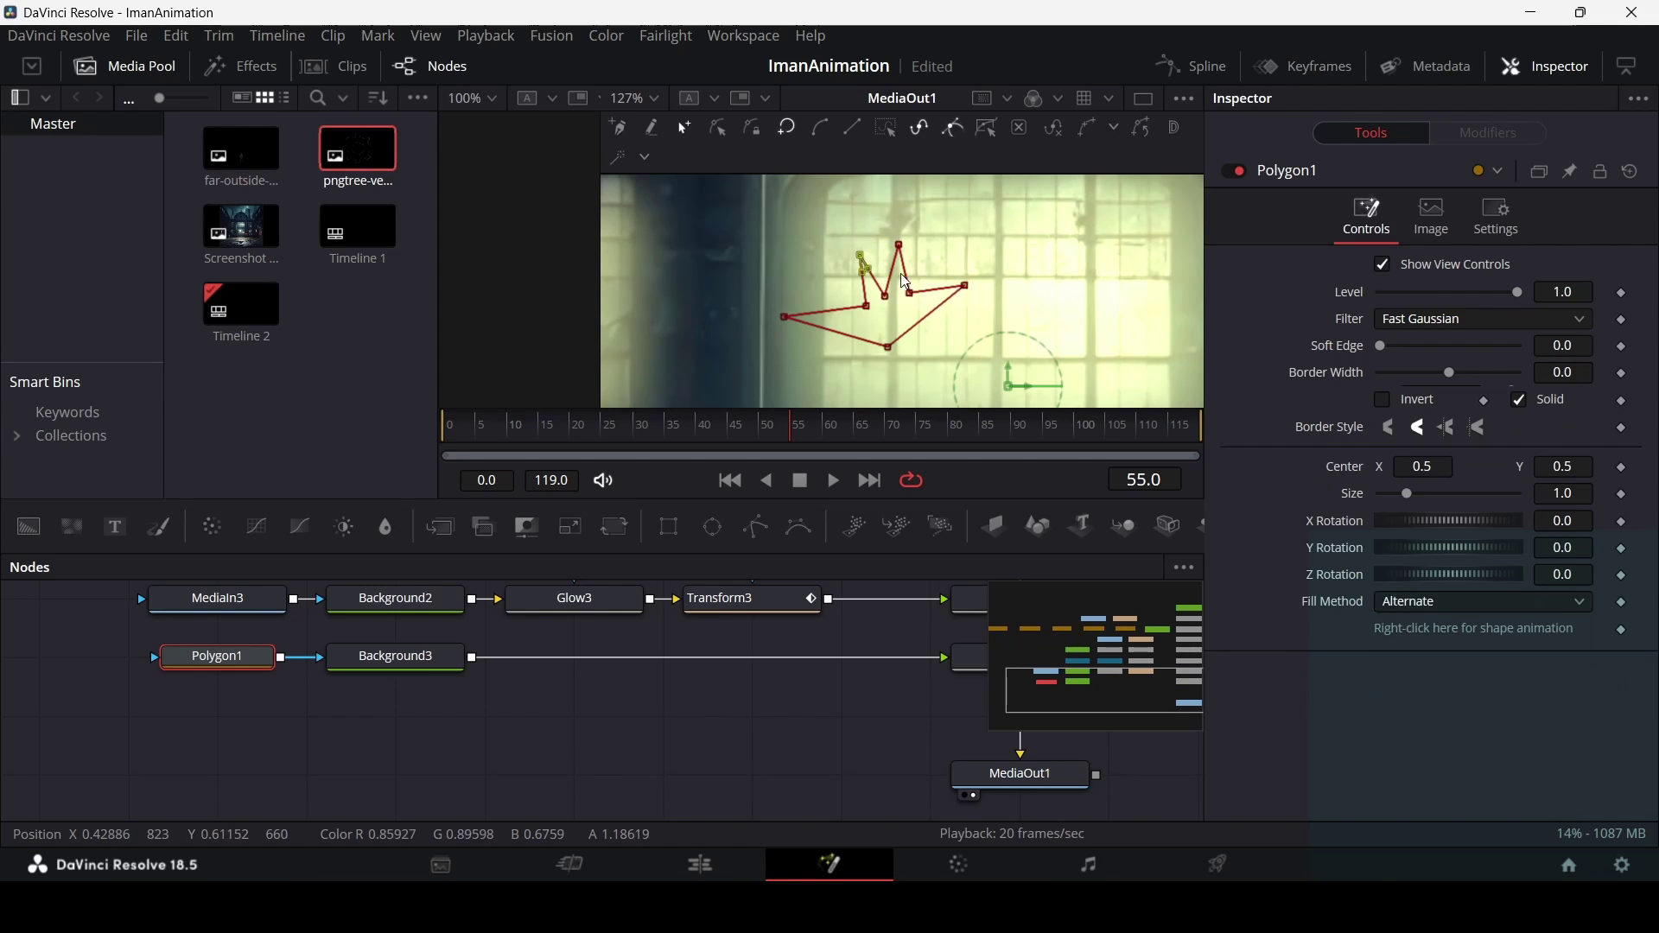
{"action": "left_click", "coordinate": [837, 700]}
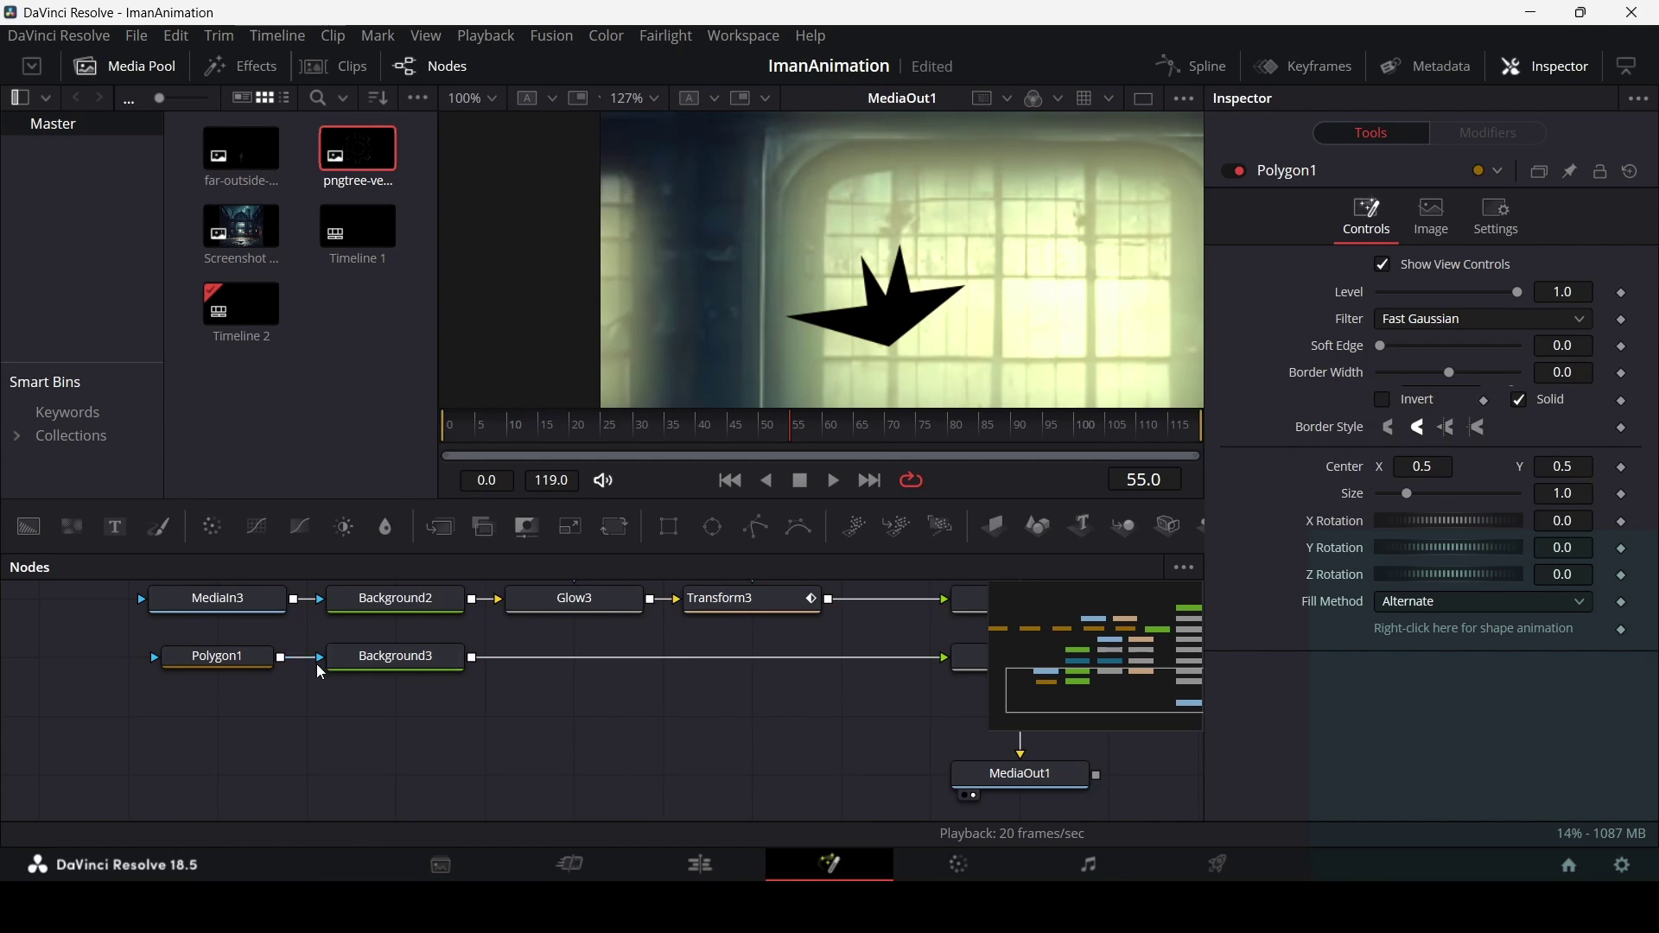
Nudge the bird's inner point left, stretch the right wingtip outward, and return to frame 0.
{"action": "left_click", "coordinate": [216, 659]}
{"action": "left_click_drag", "start_coordinate": [865, 306], "coordinate": [855, 306]}
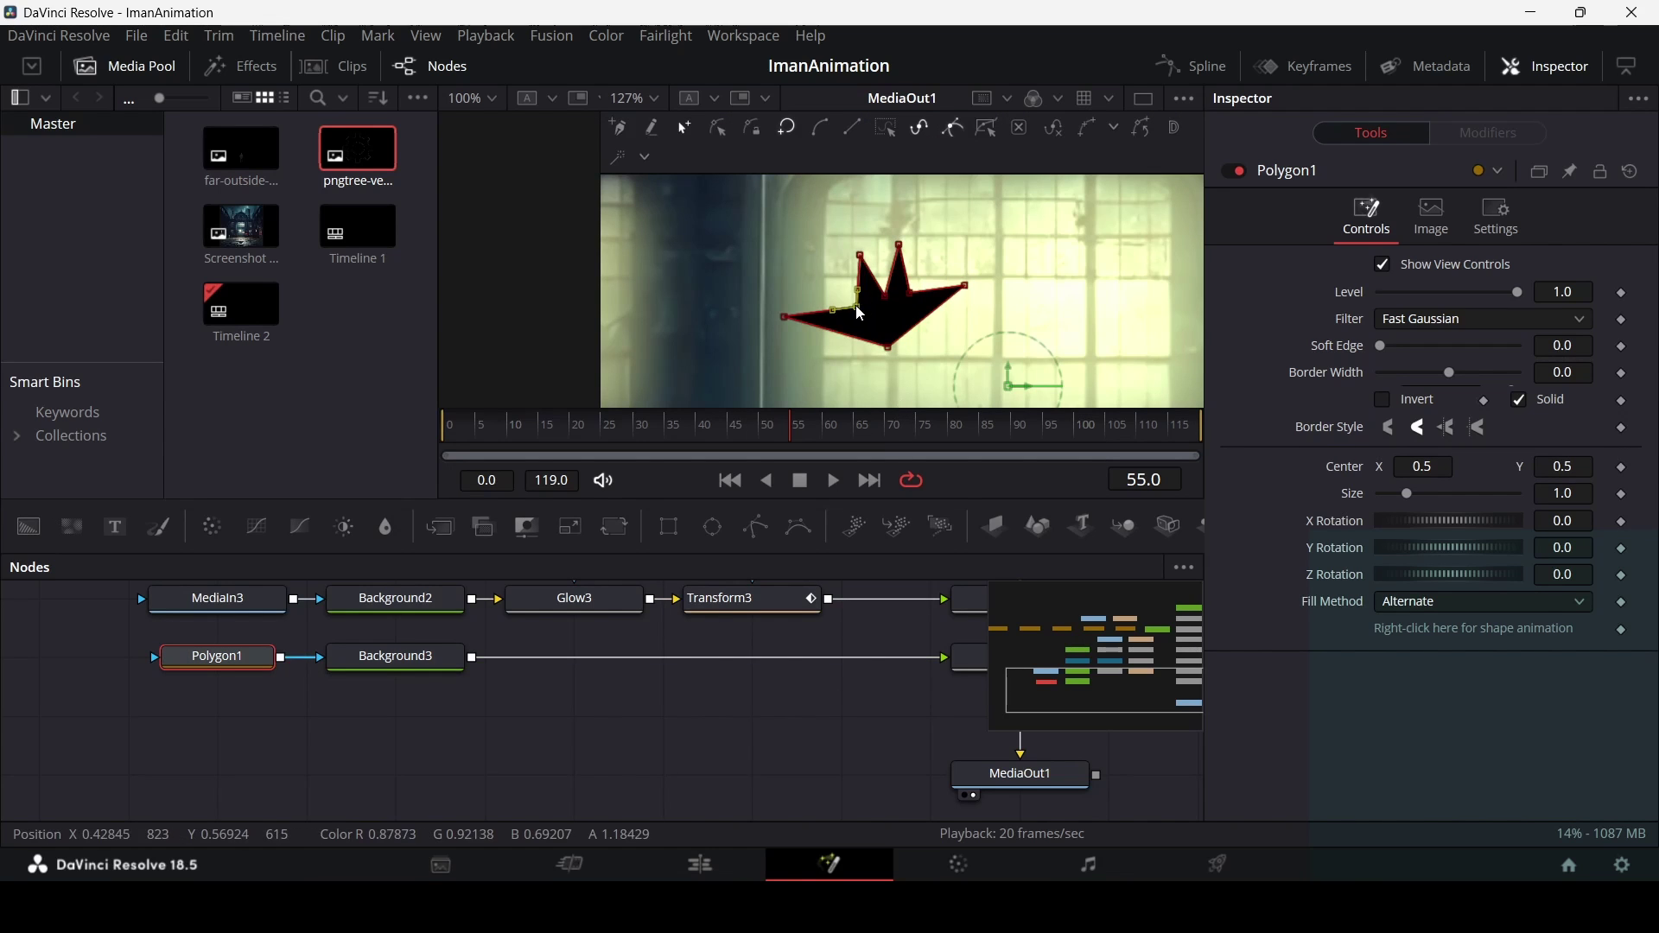
{"action": "left_click", "coordinate": [913, 292]}
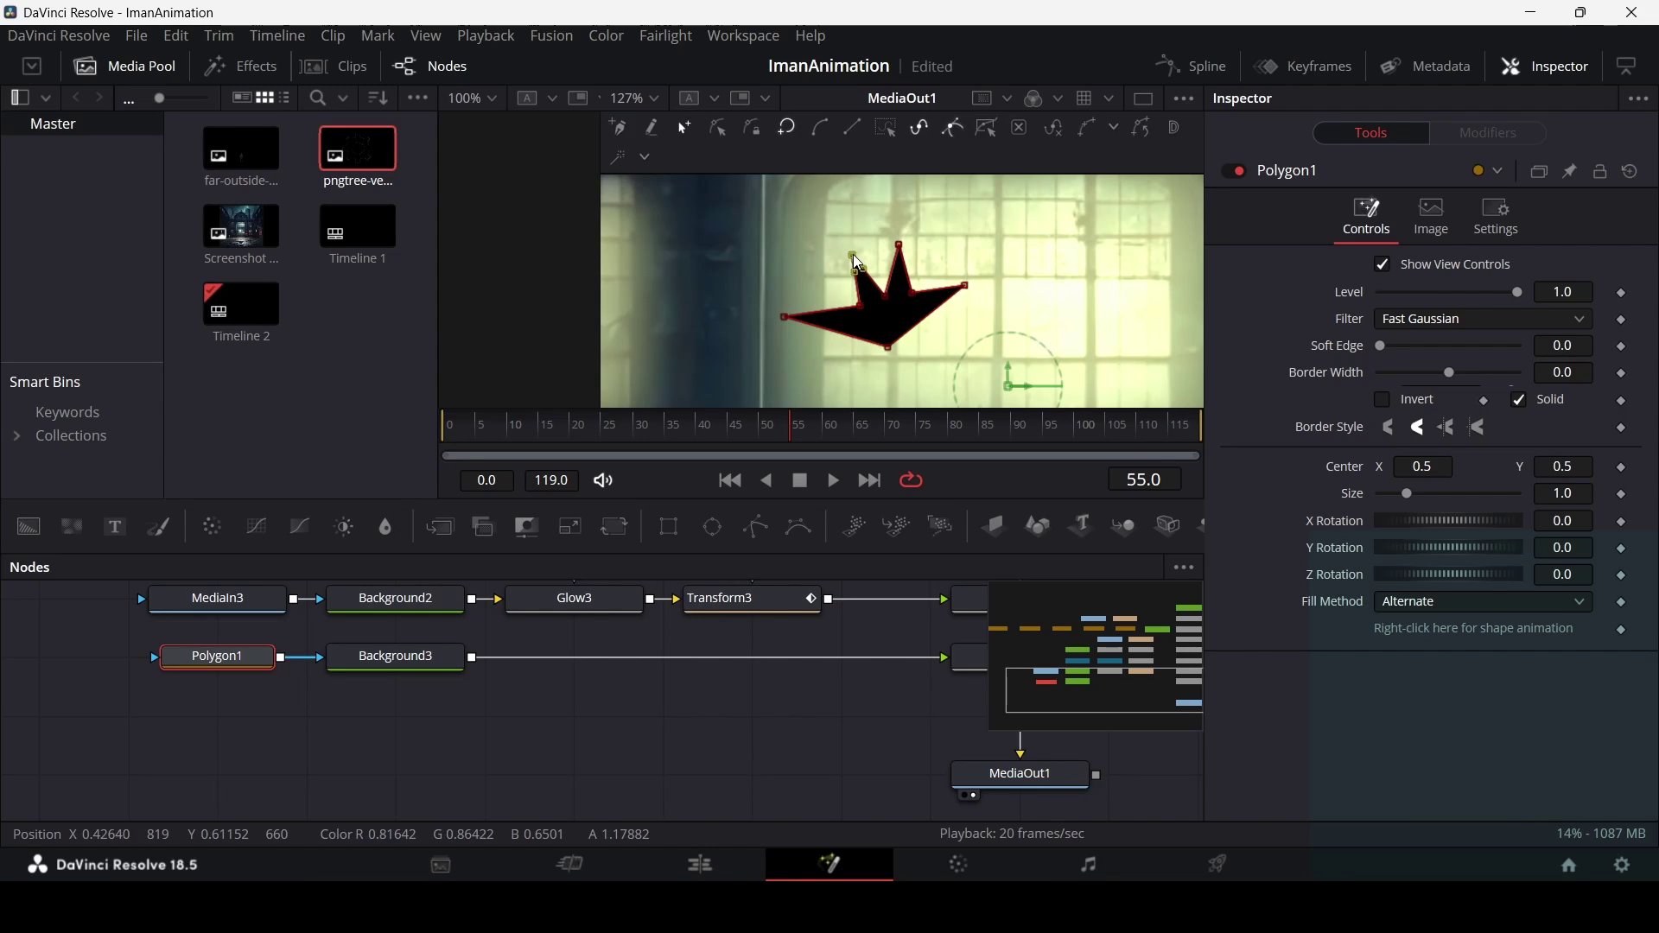
{"action": "left_click", "coordinate": [898, 346]}
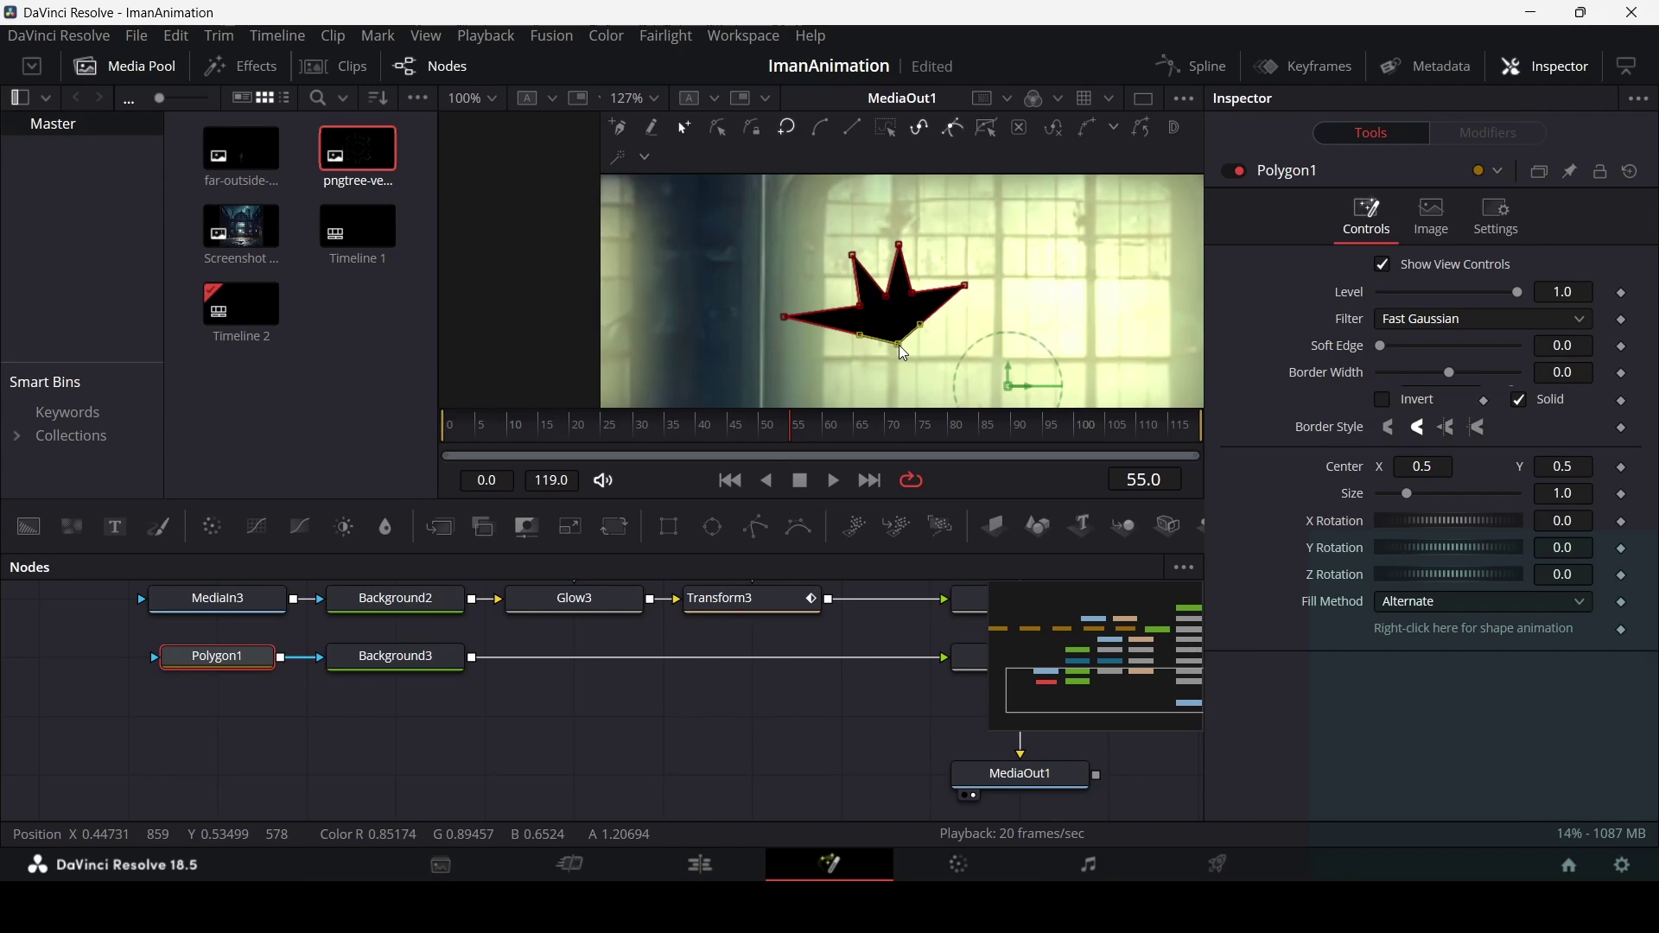
{"action": "left_click", "coordinate": [648, 752]}
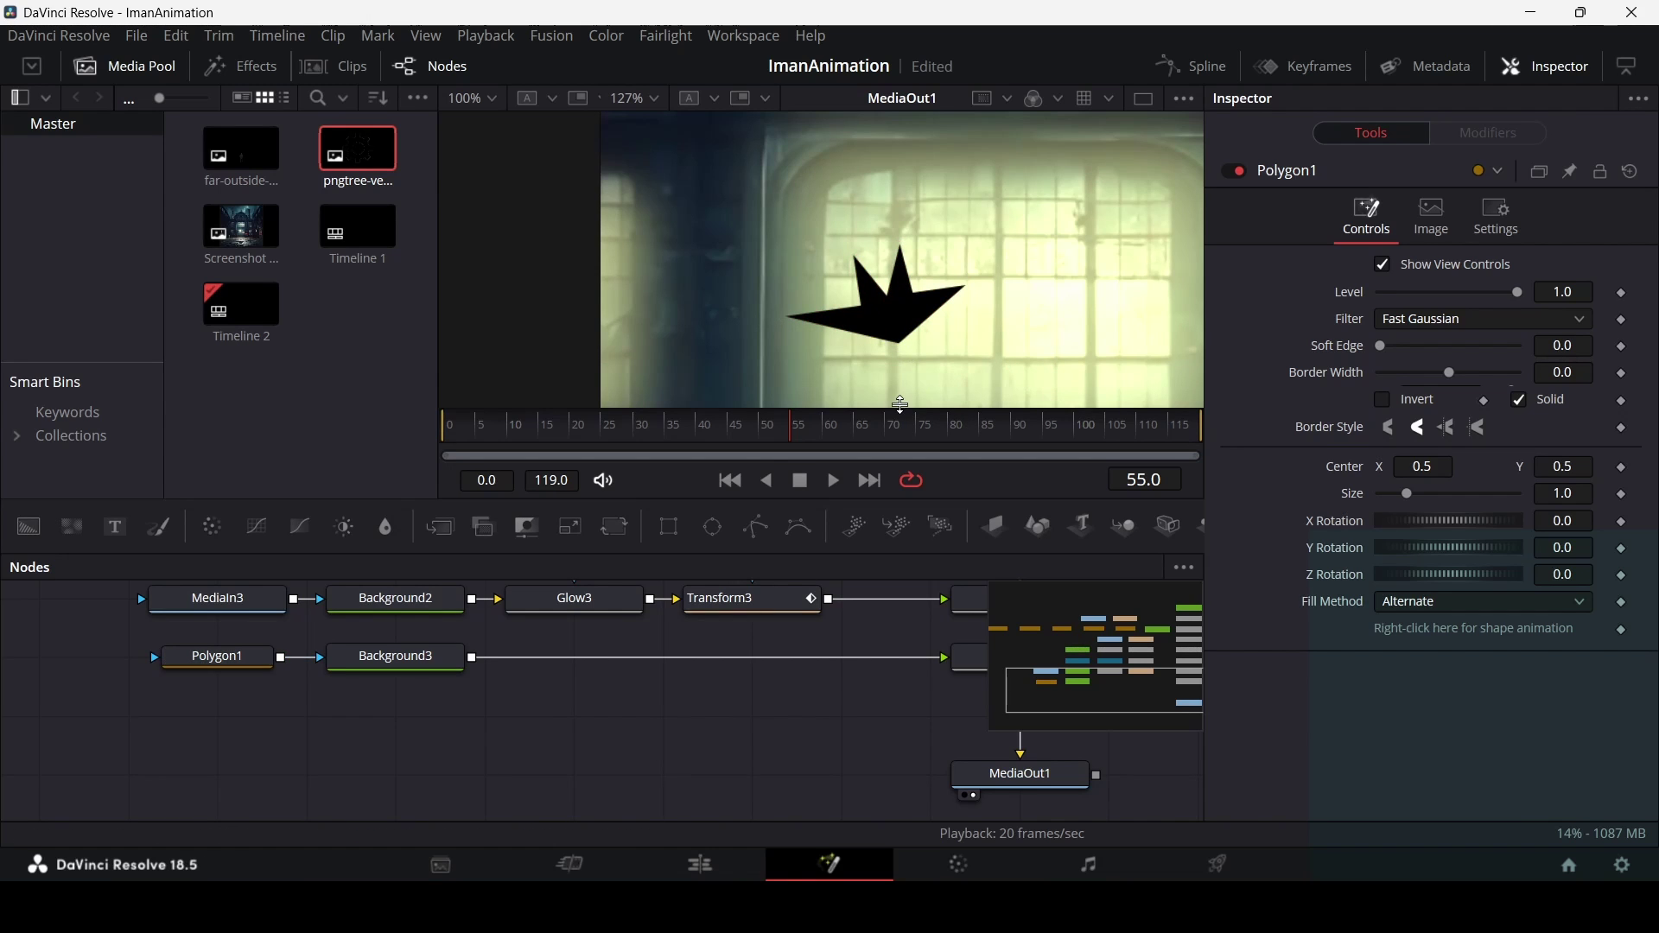
{"action": "left_click", "coordinate": [216, 658]}
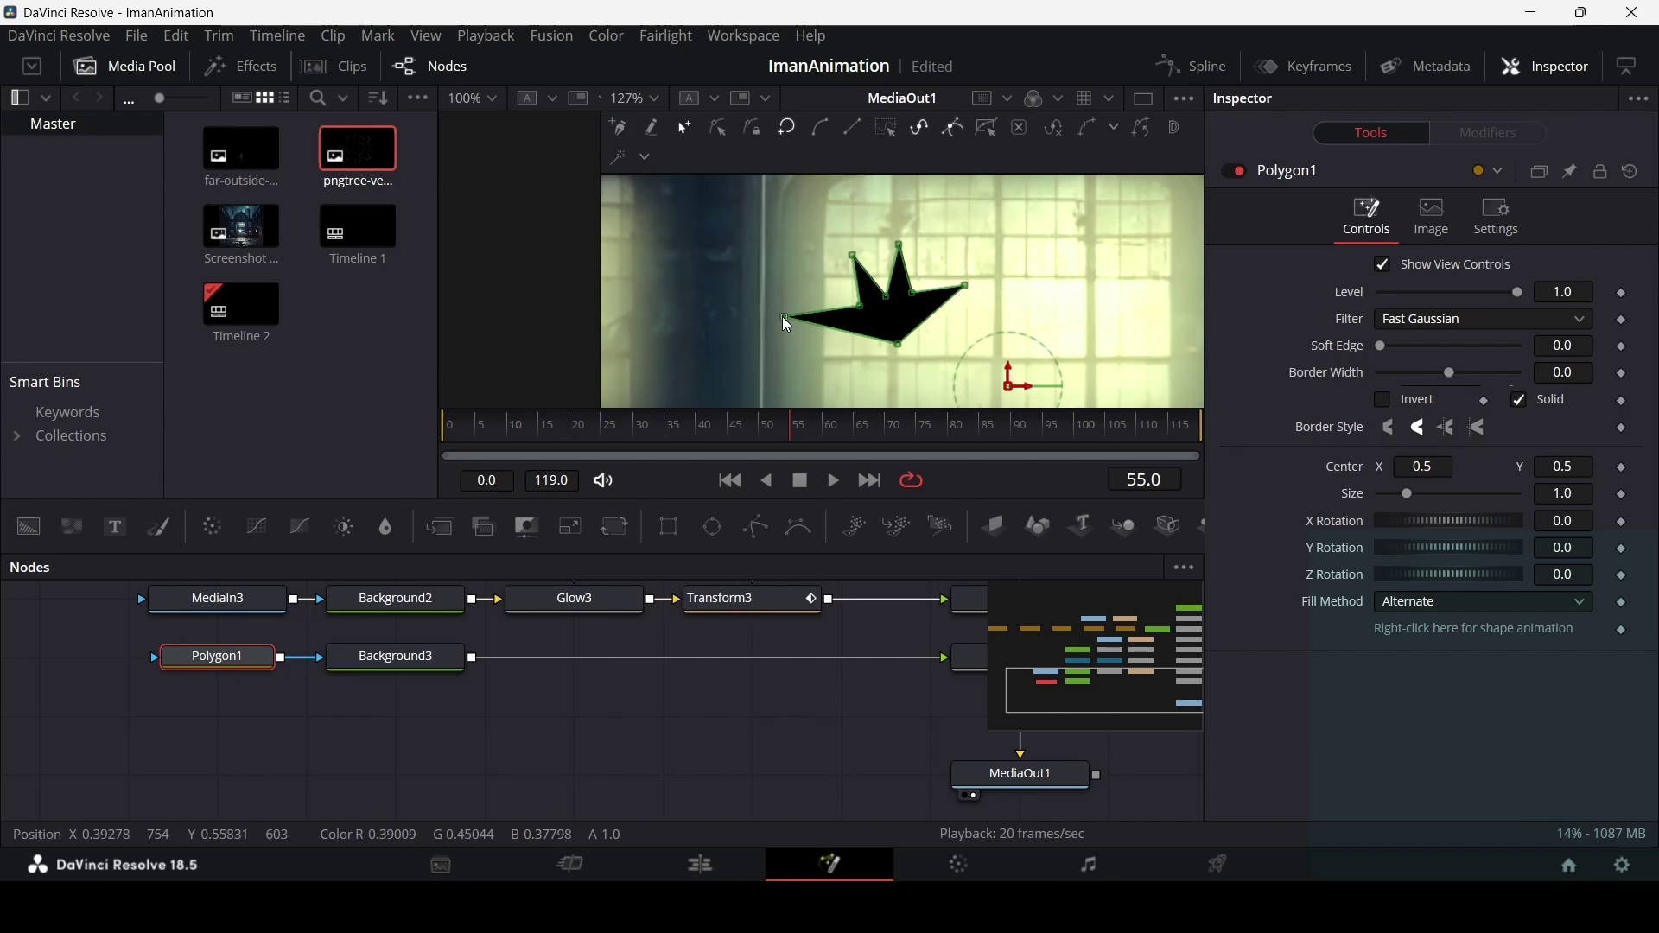
{"action": "left_click_drag", "start_coordinate": [965, 286], "coordinate": [979, 283]}
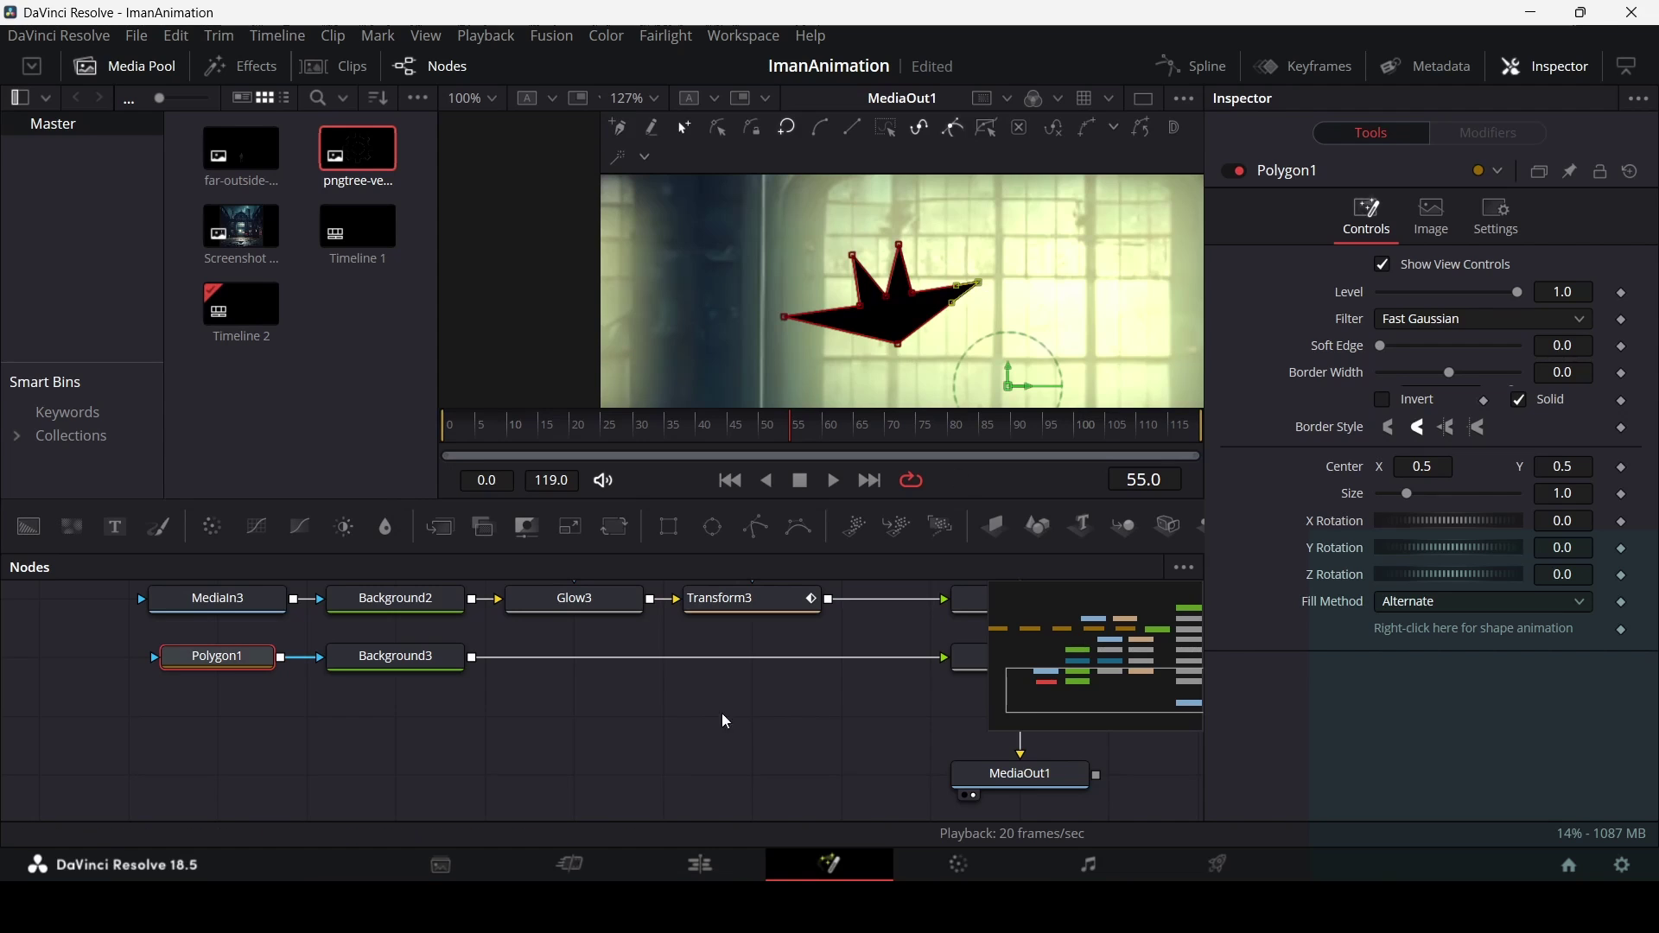
{"action": "left_click", "coordinate": [706, 772]}
{"action": "left_click", "coordinate": [226, 660]}
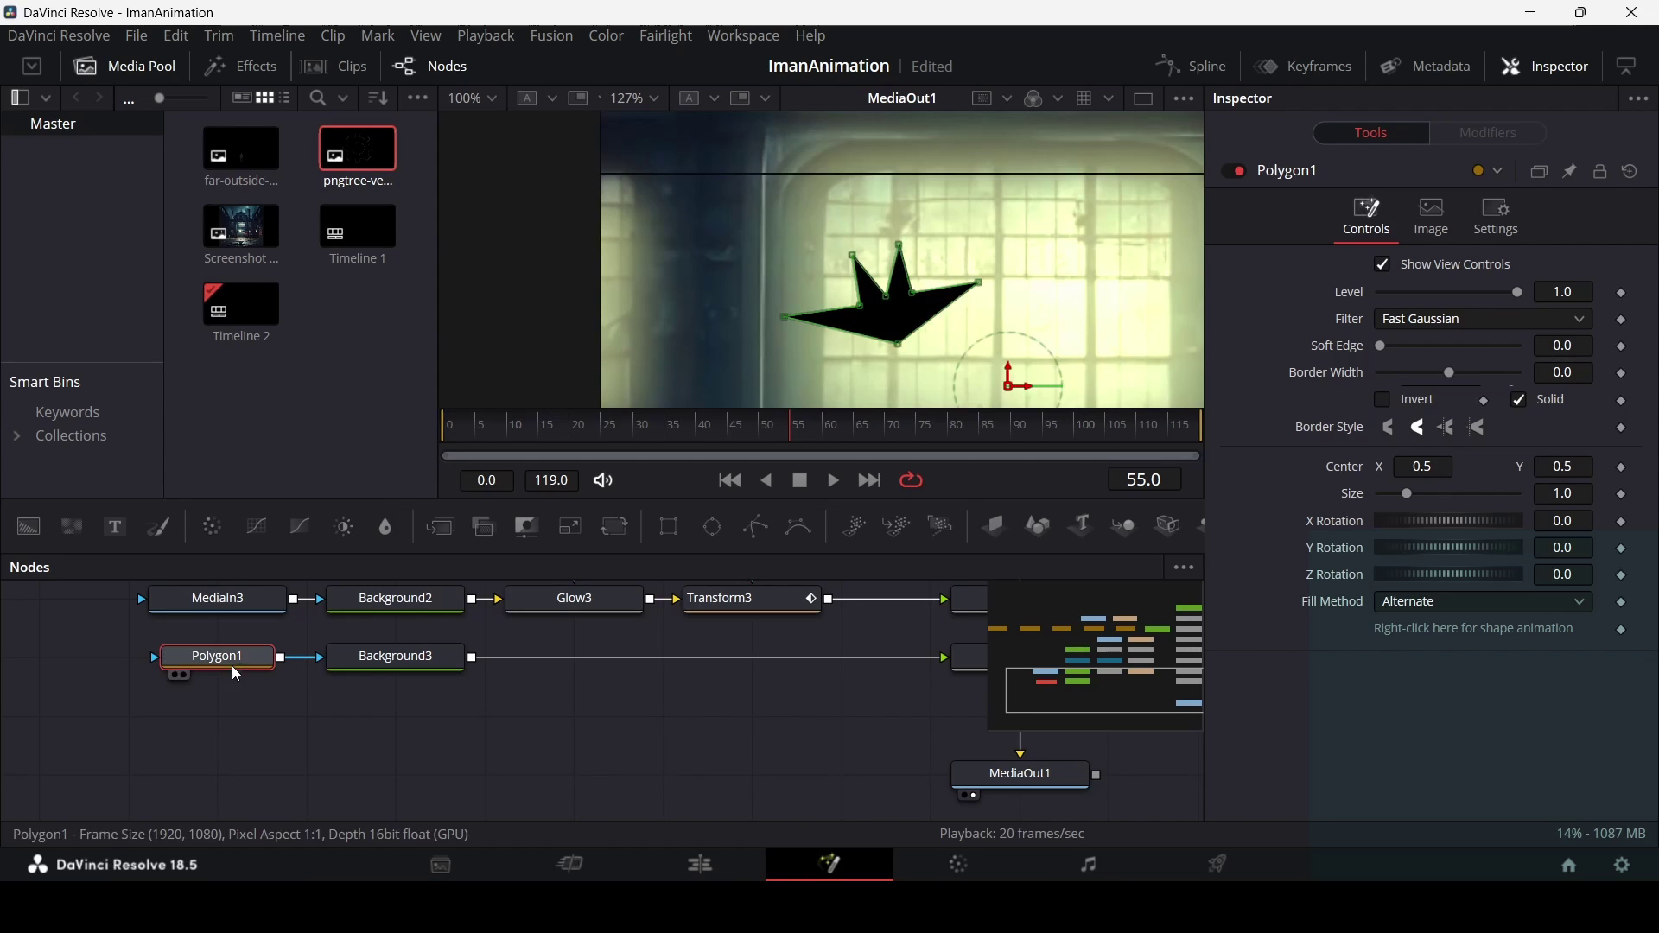
{"action": "left_click_drag", "start_coordinate": [473, 432], "coordinate": [439, 440]}
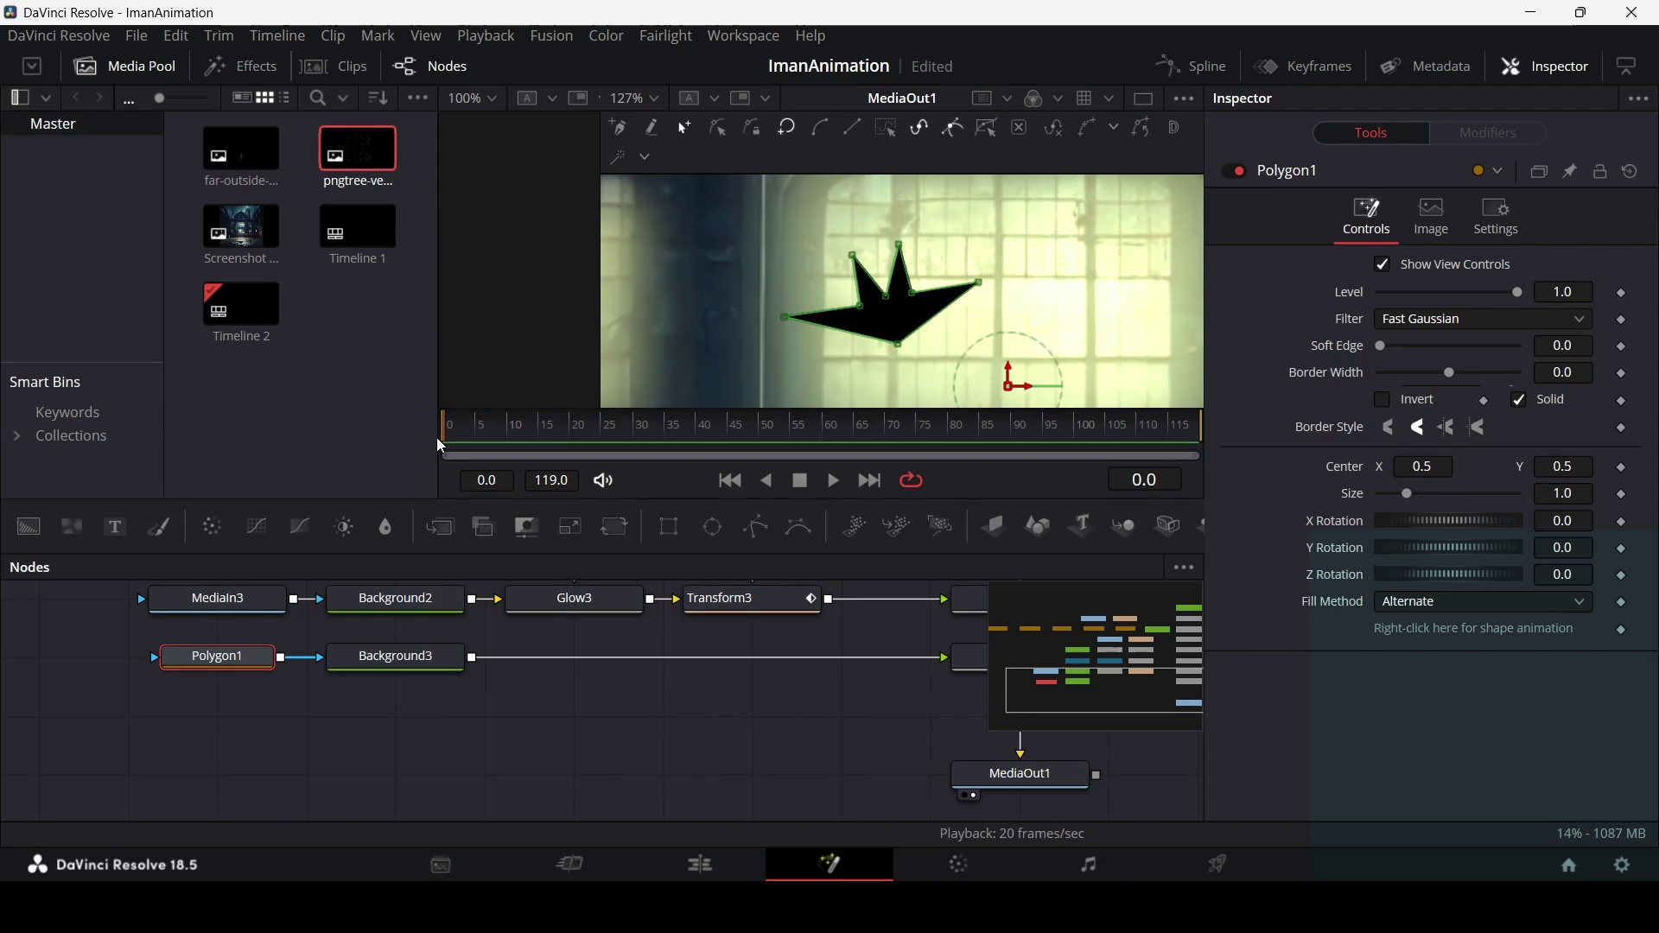
Keyframe the bird shape at frame 0, then pull both wingtips down at frame 5.
{"action": "left_click", "coordinate": [1621, 632]}
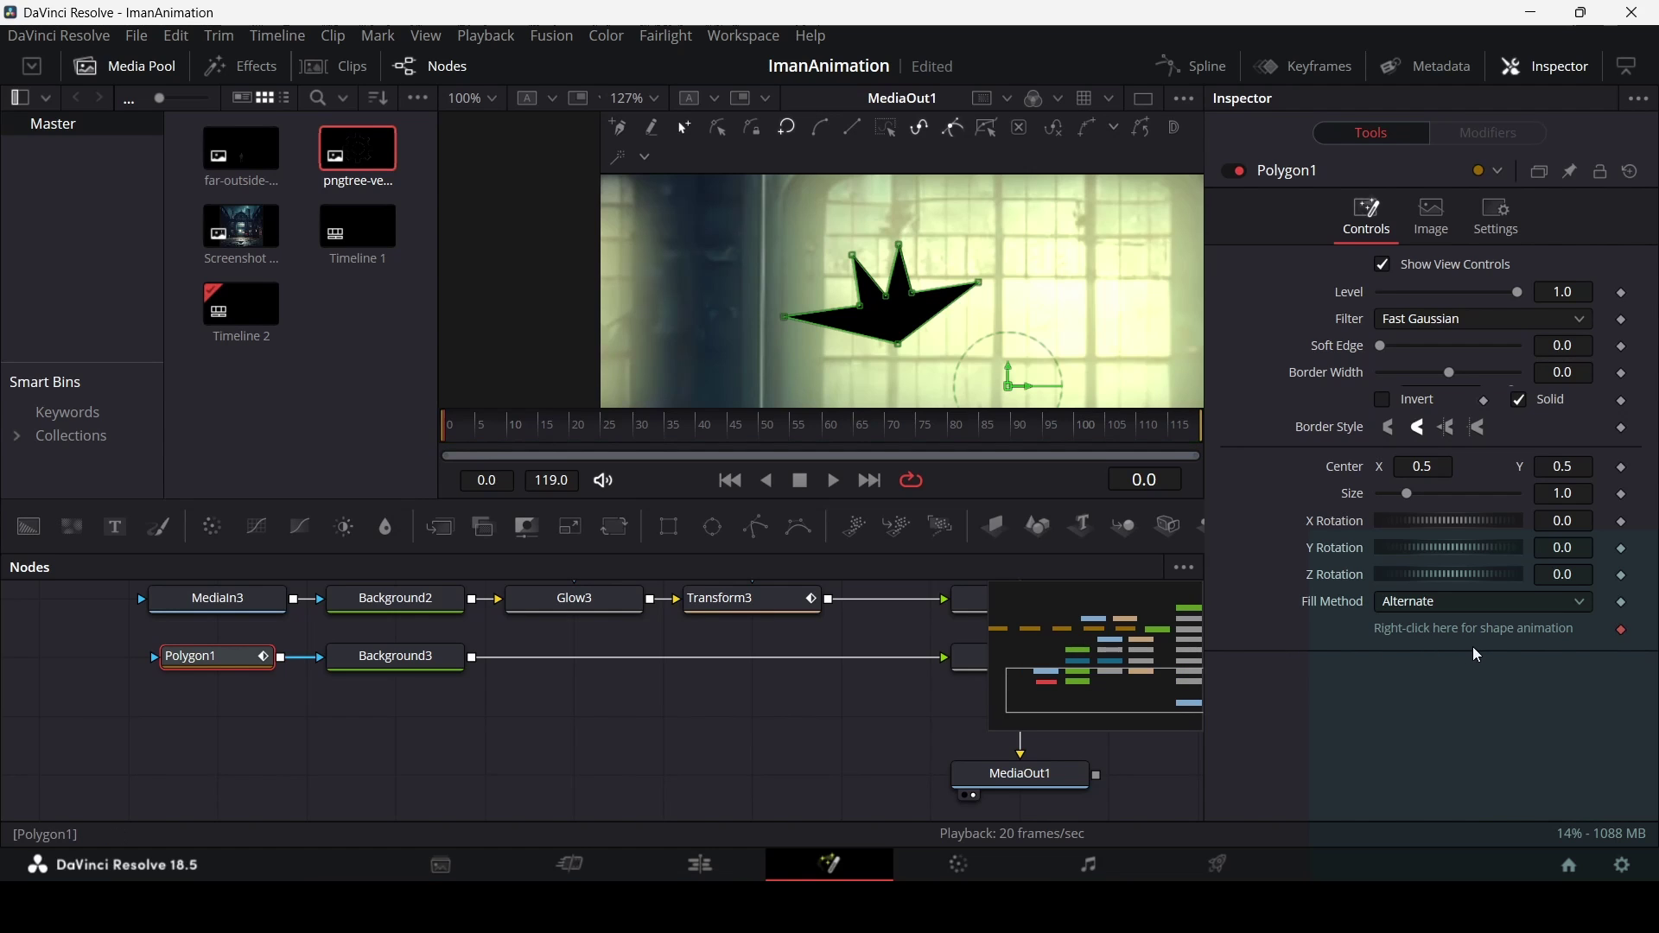
{"action": "left_click", "coordinate": [481, 427]}
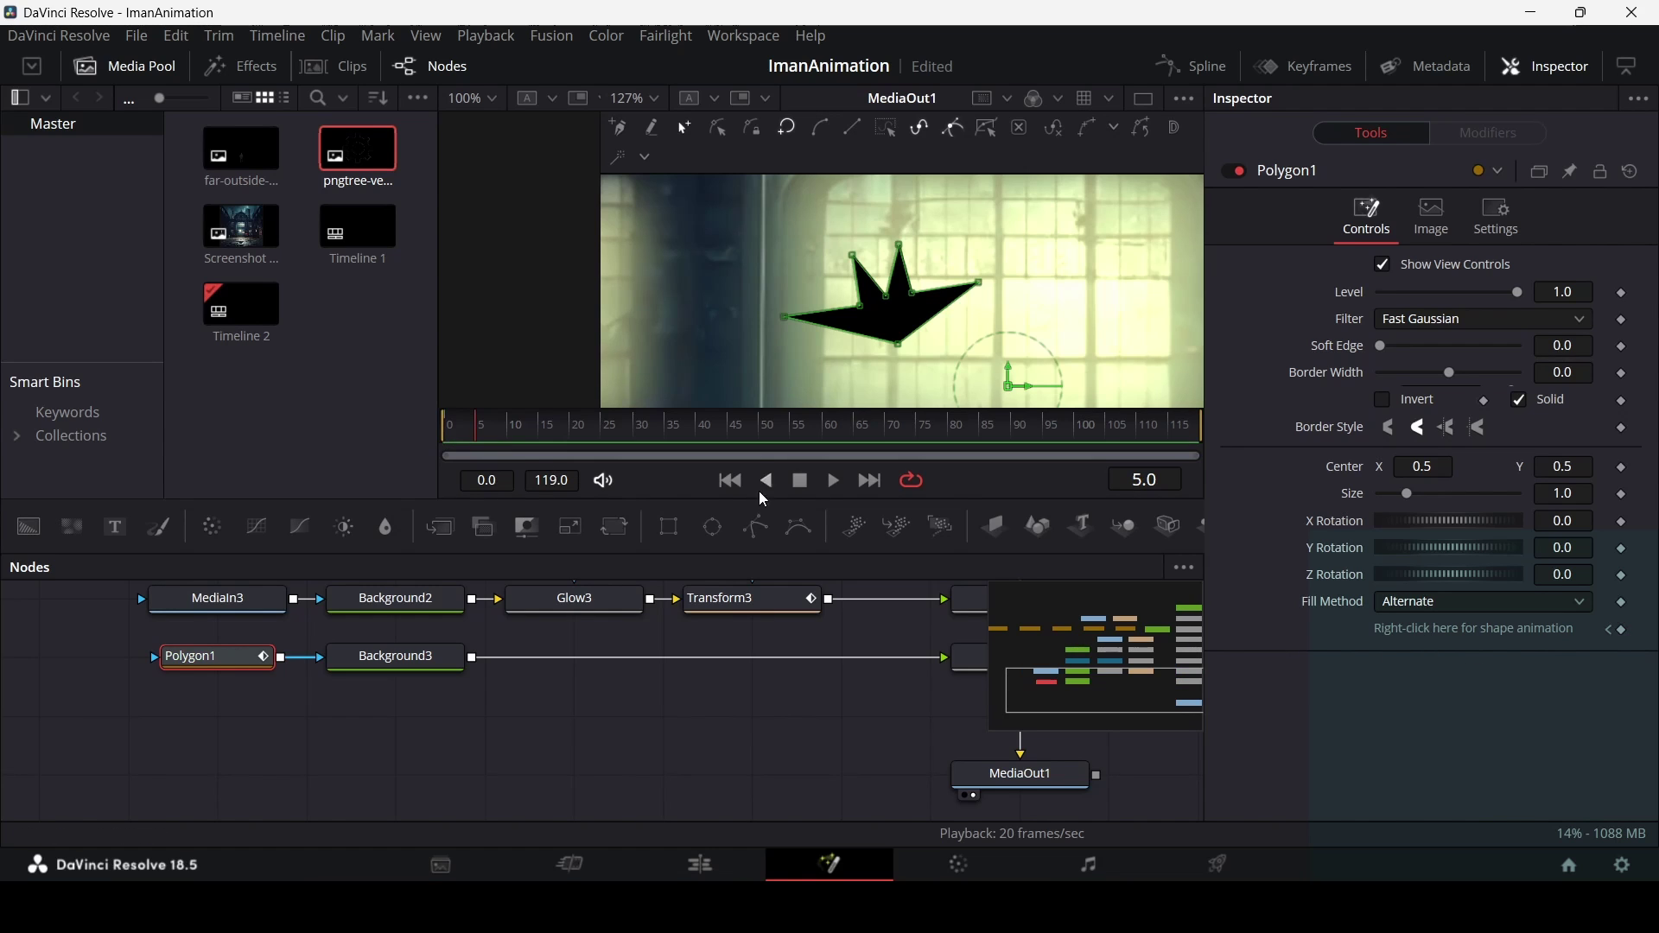
{"action": "left_click_drag", "start_coordinate": [783, 317], "coordinate": [784, 351]}
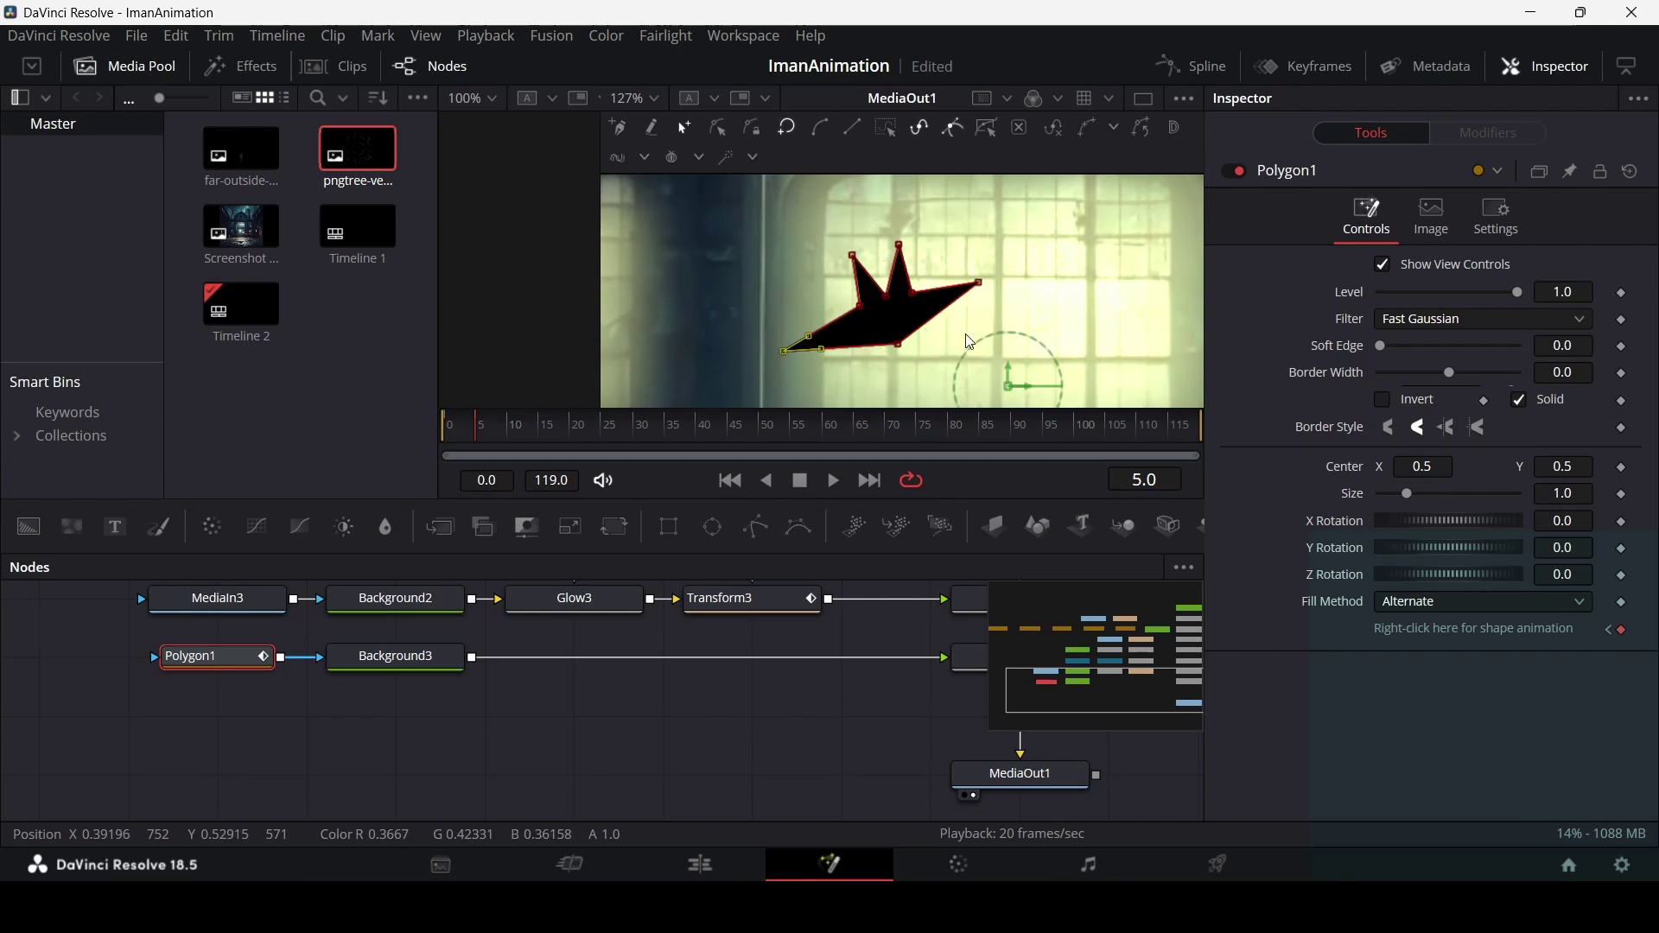
{"action": "left_click_drag", "start_coordinate": [978, 282], "coordinate": [987, 304]}
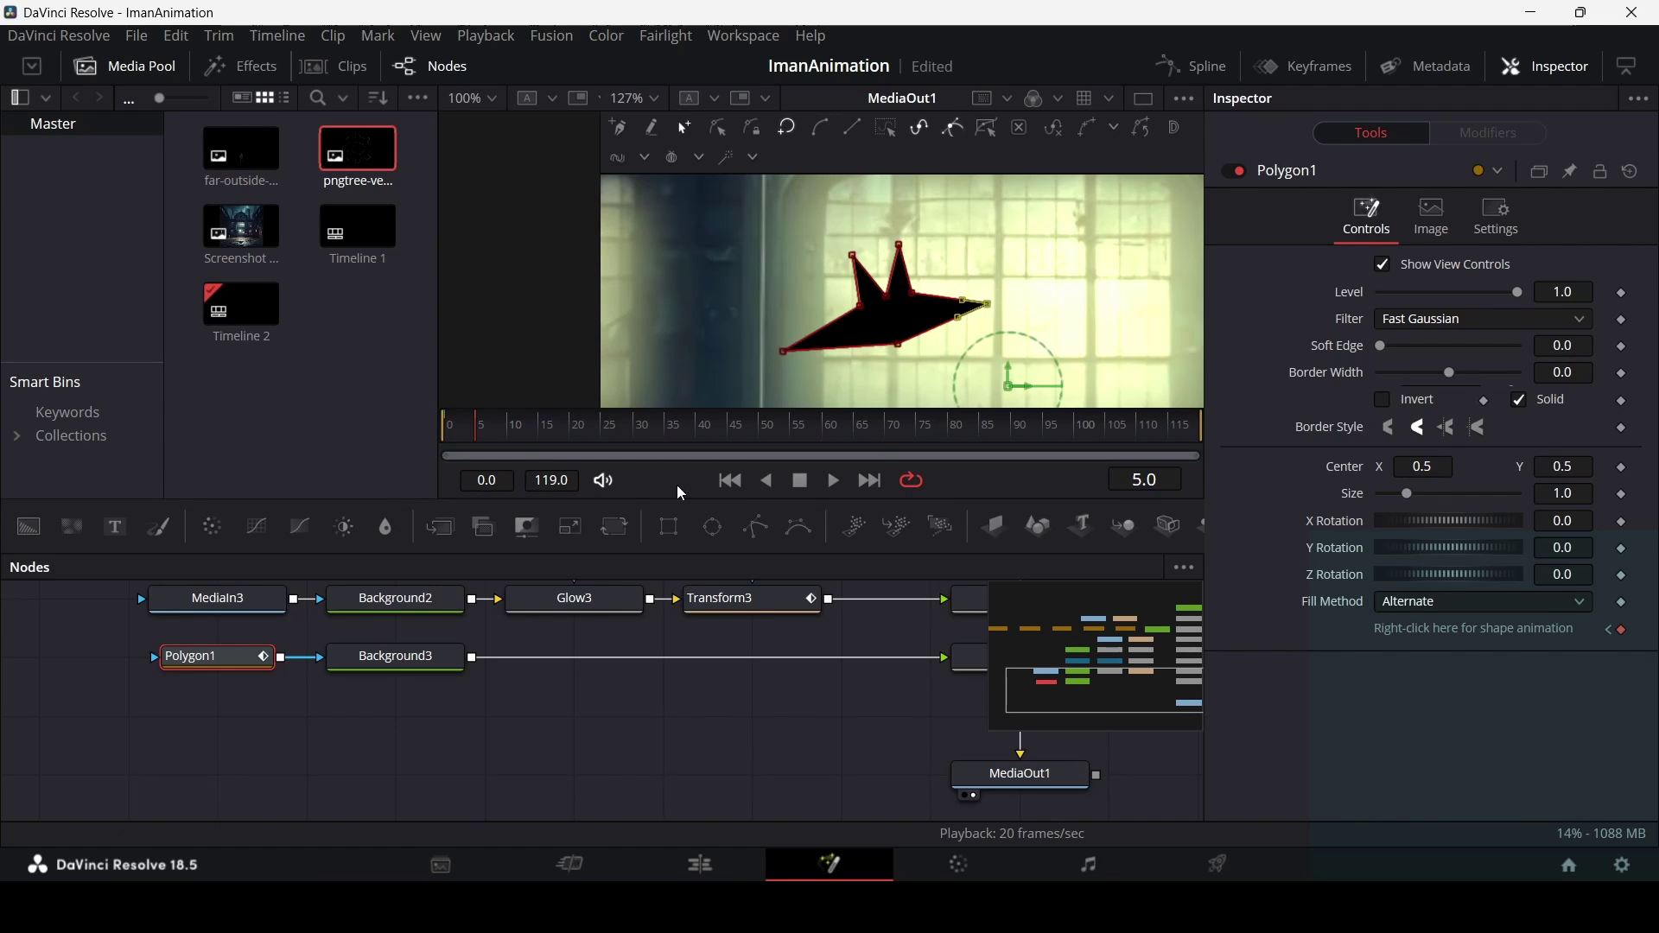
At frame 10, raise both wingtips back up to their original positions.
{"action": "left_click", "coordinate": [513, 438]}
{"action": "left_click", "coordinate": [784, 351]}
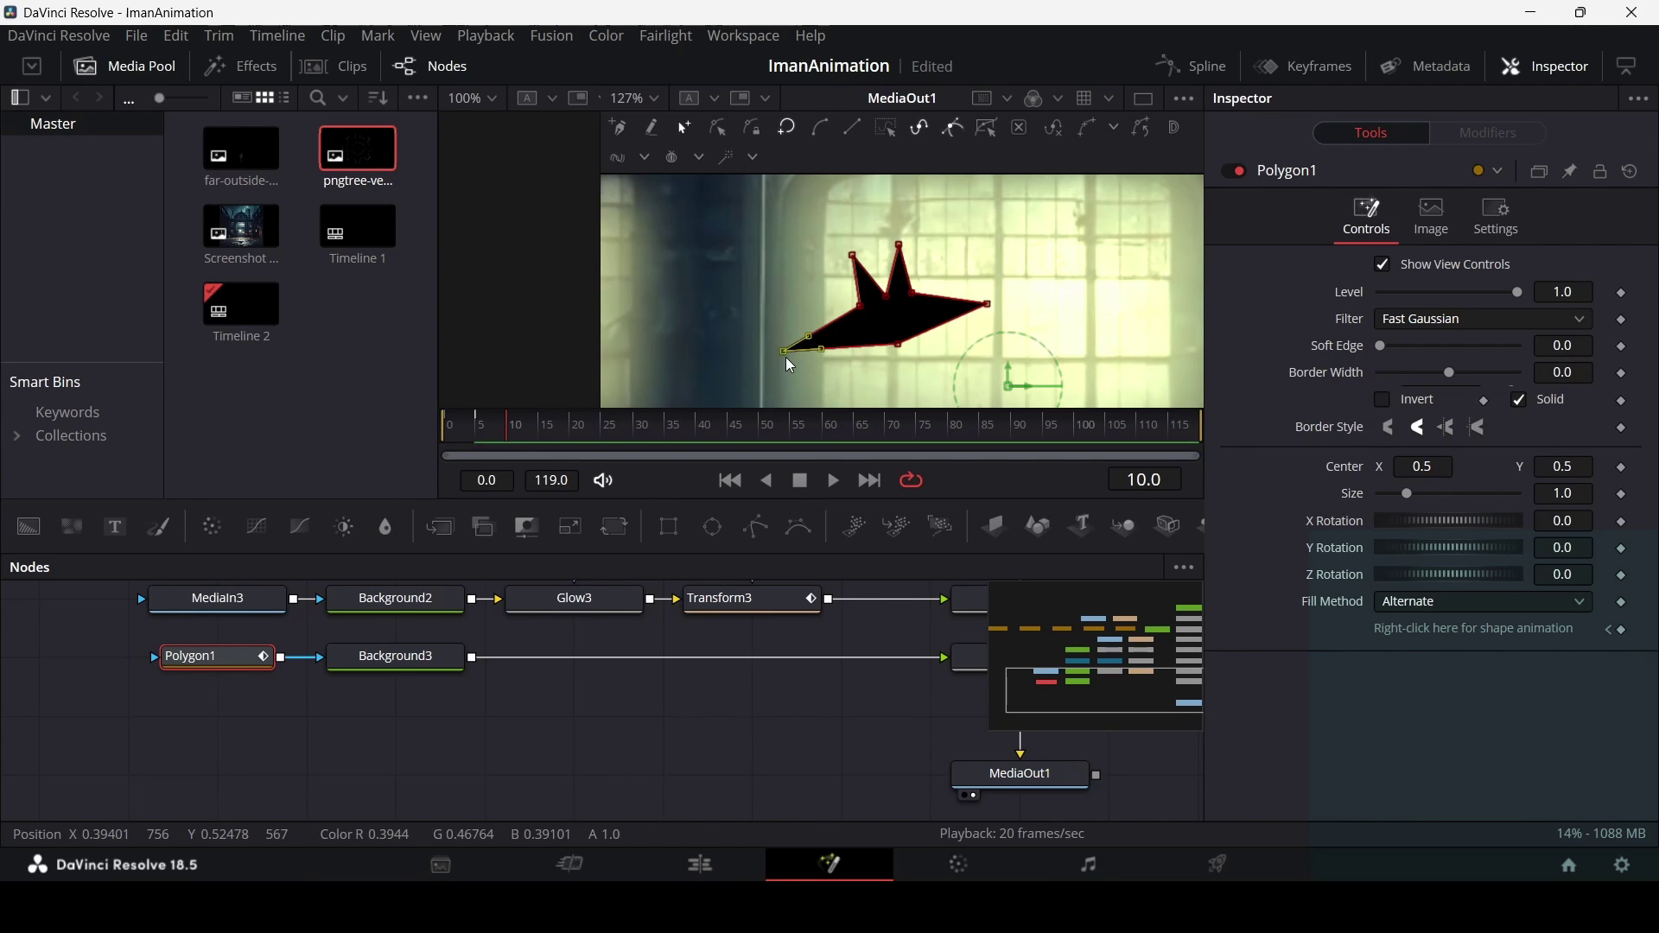
{"action": "left_click_drag", "start_coordinate": [784, 352], "coordinate": [783, 320]}
{"action": "left_click", "coordinate": [988, 305]}
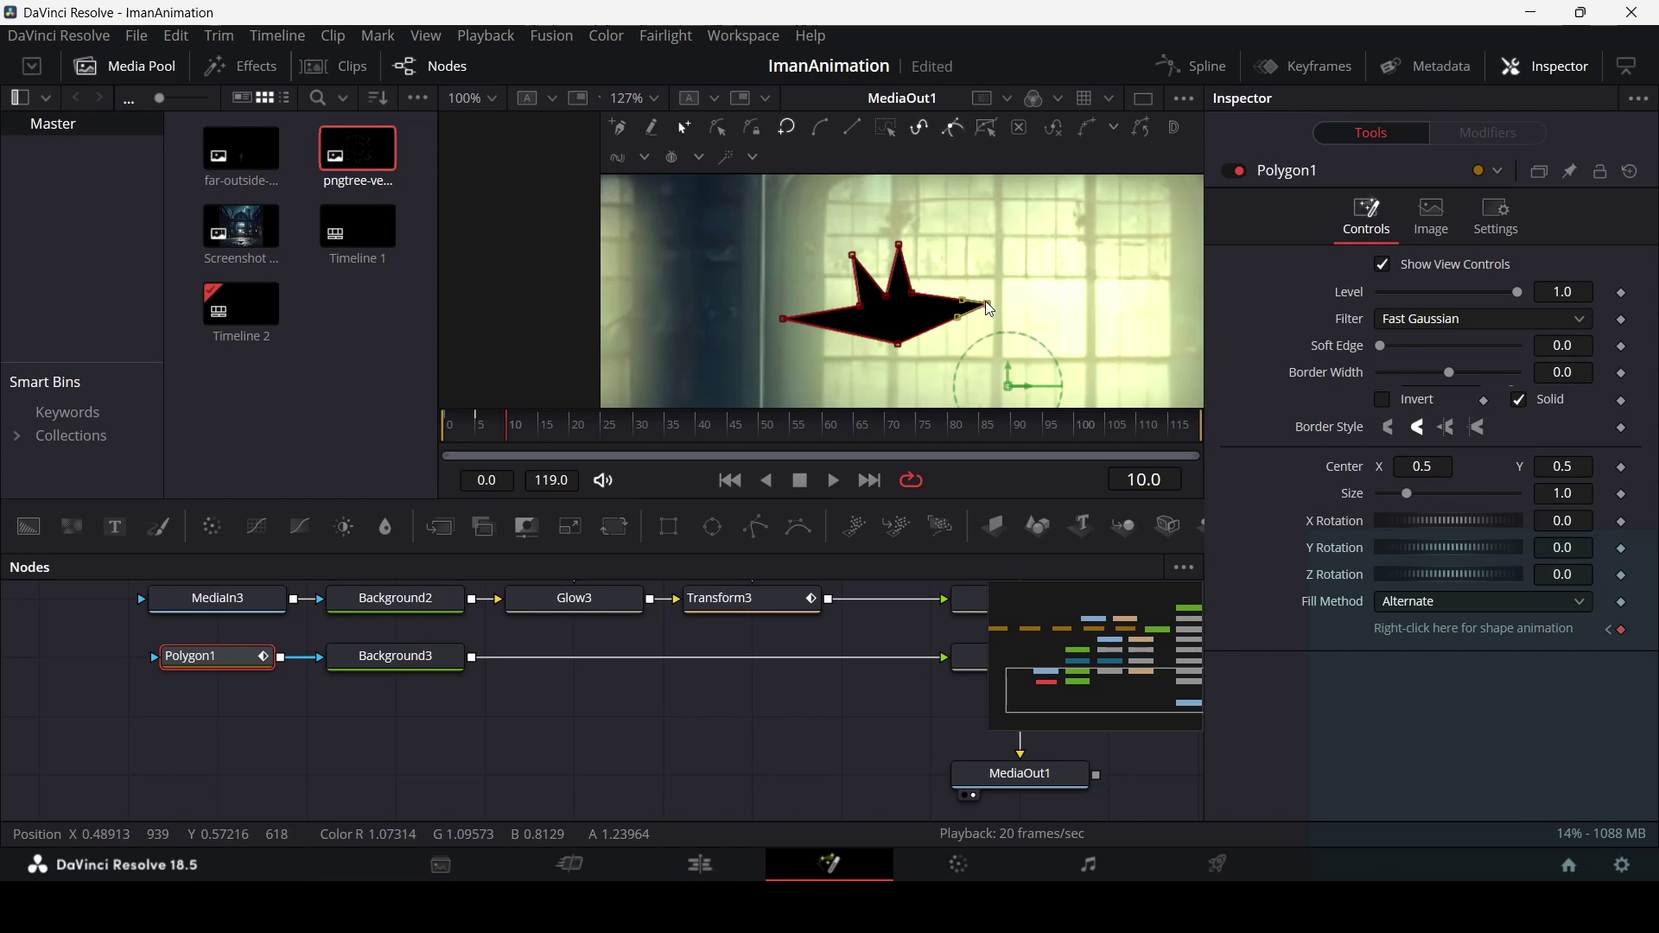
{"action": "left_click_drag", "start_coordinate": [987, 304], "coordinate": [983, 281]}
Undo the accidental background disconnection and preview the wing flap from frame 0.
{"action": "left_click_drag", "start_coordinate": [475, 422], "coordinate": [418, 466]}
{"action": "left_click", "coordinate": [605, 660]}
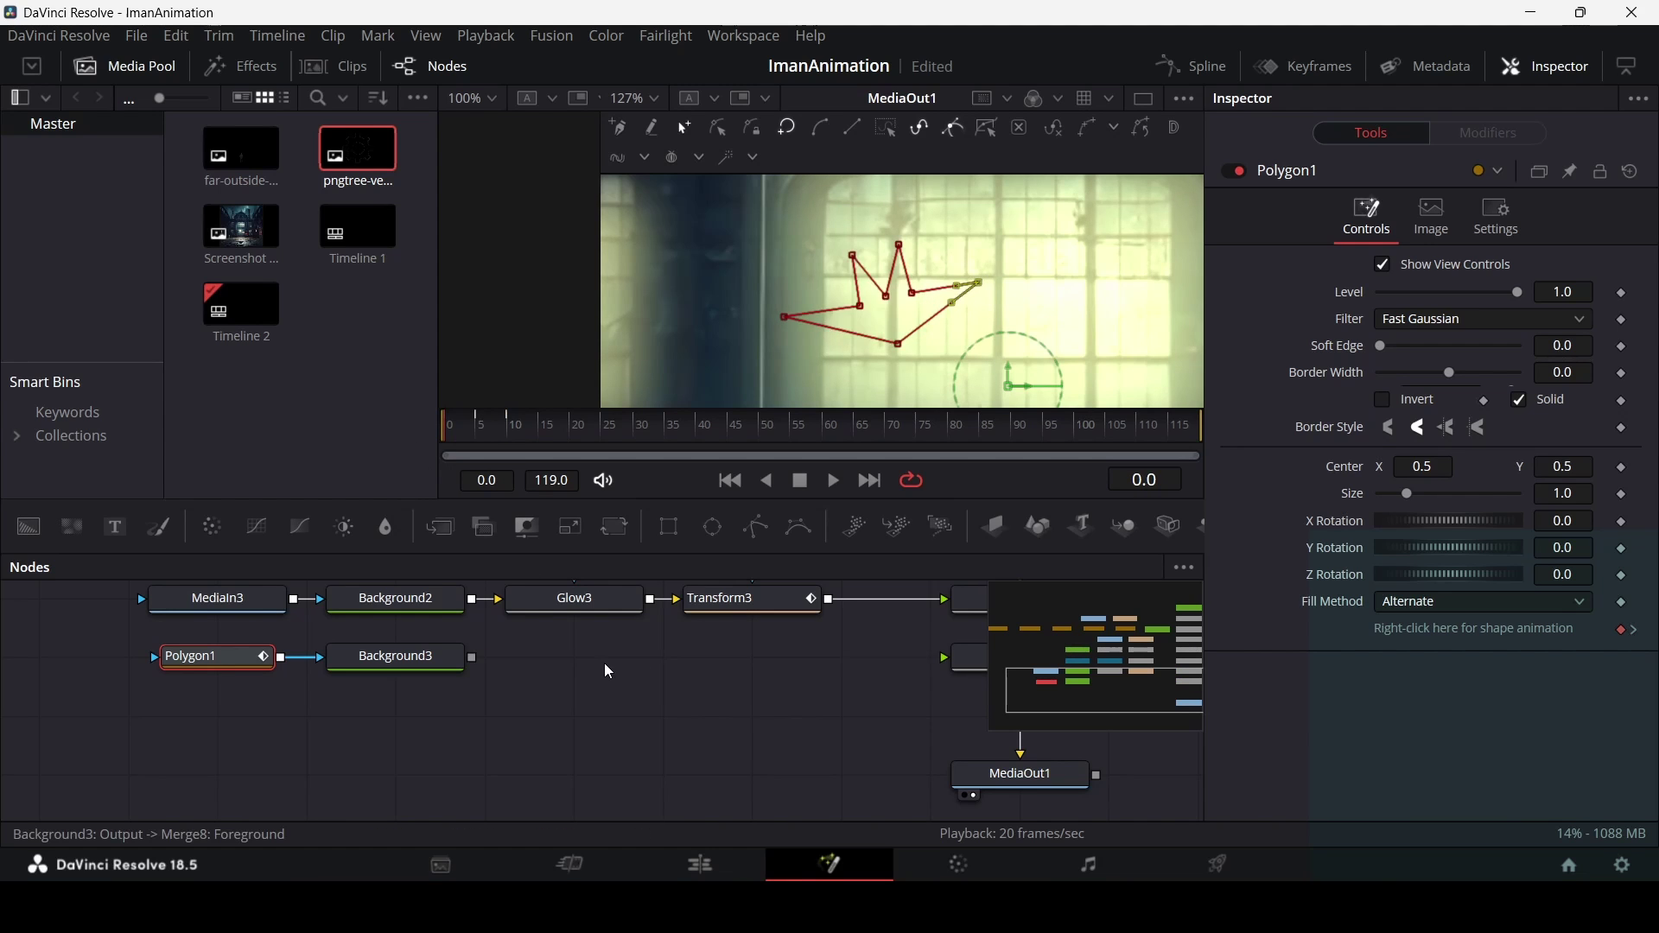
{"action": "key", "text": "ctrl+z"}
{"action": "key", "text": "space"}
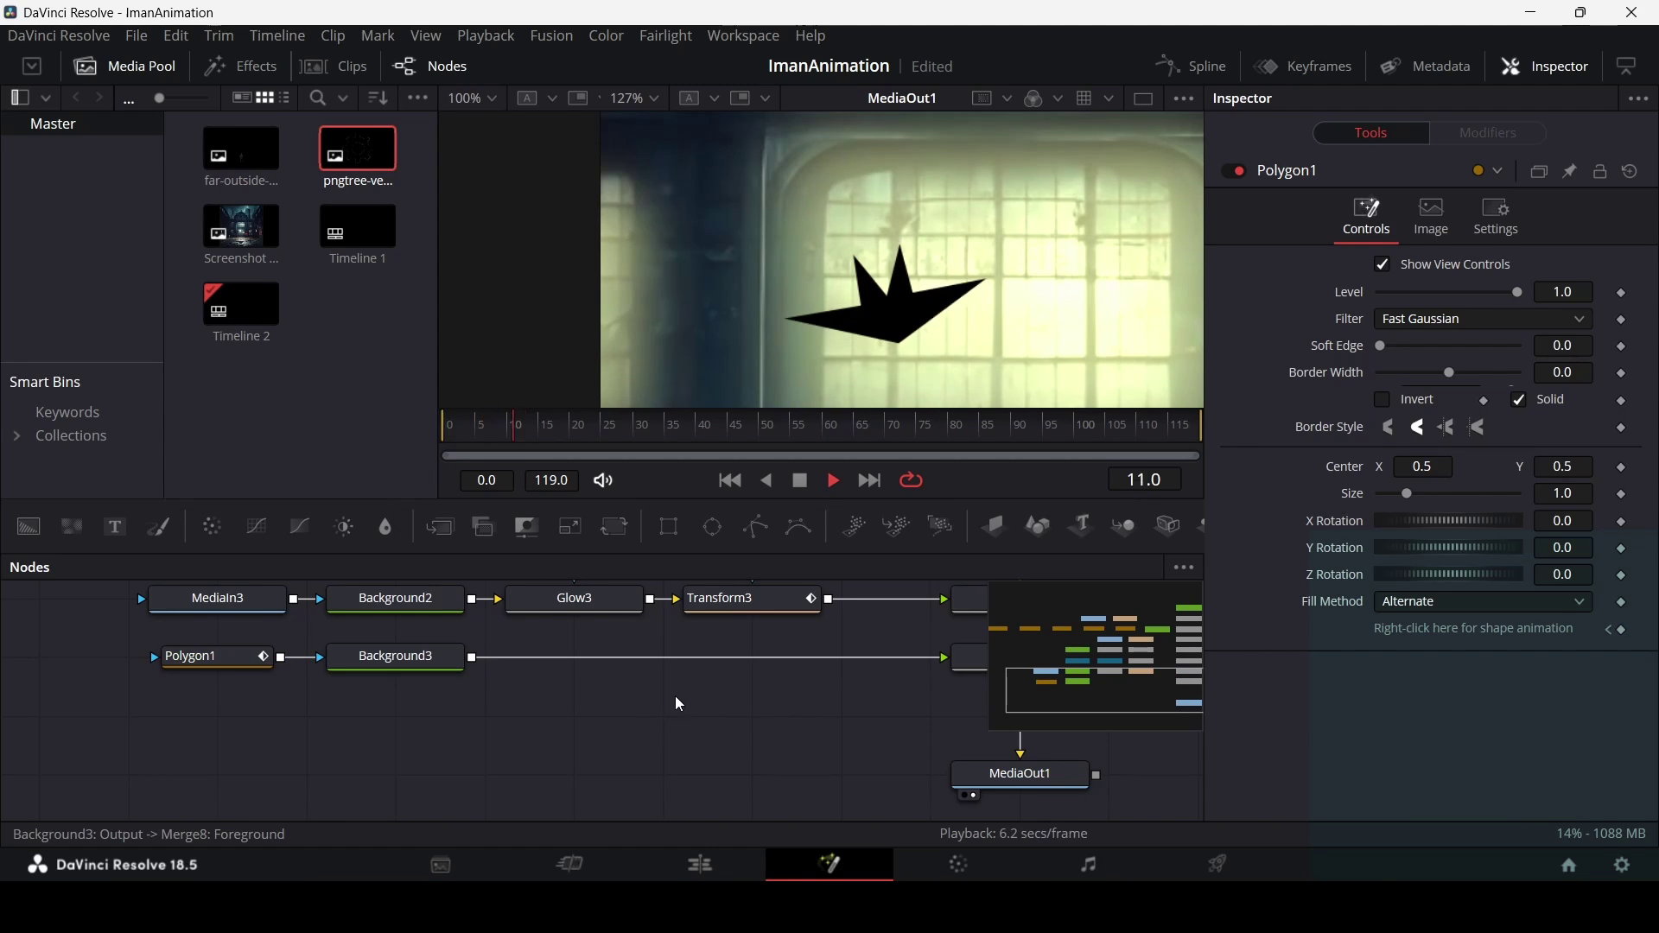
{"action": "key", "text": "space"}
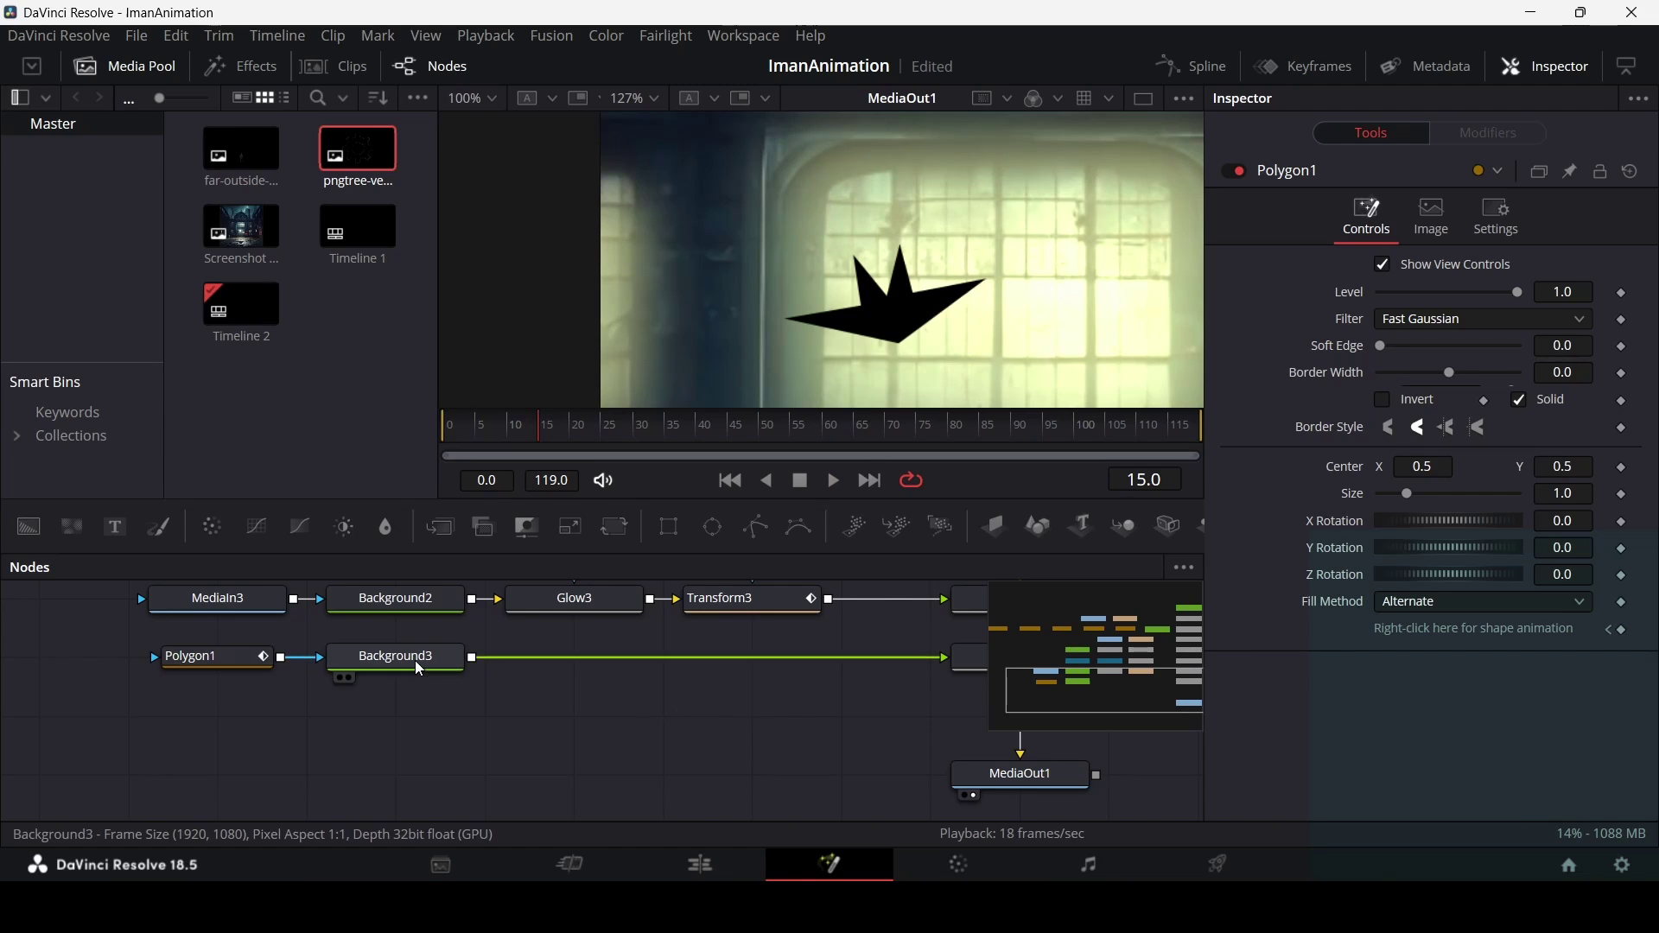
{"action": "left_click", "coordinate": [212, 666]}
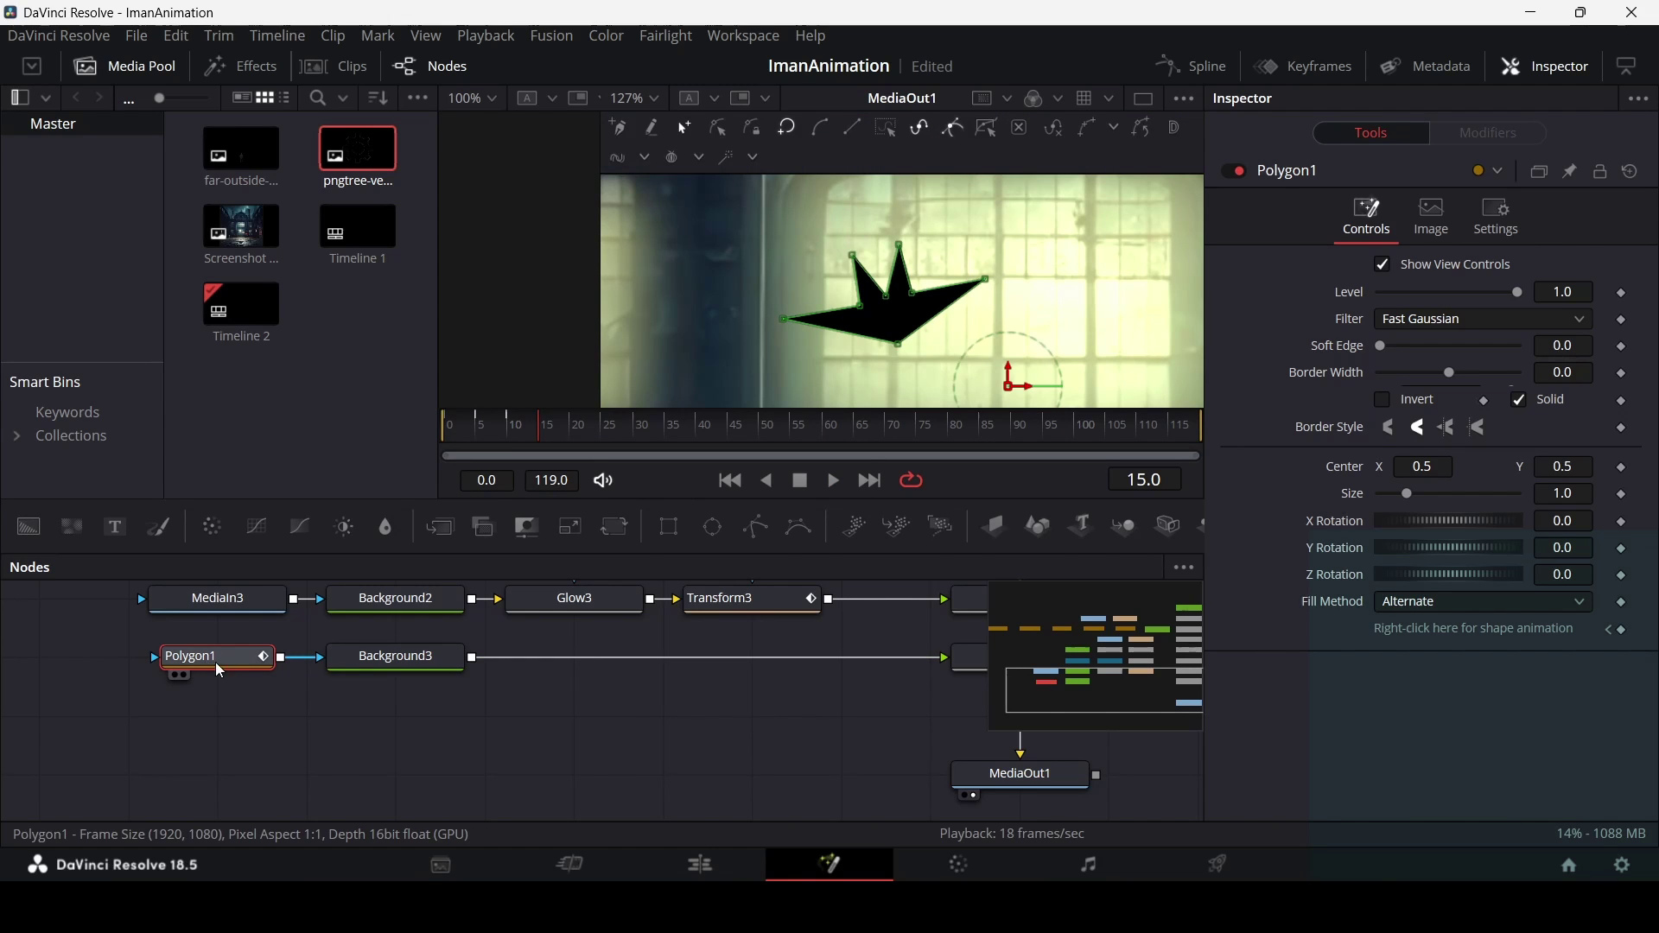
Set all three Polygon1 shape keyframes to repeat in a loop in the Spline editor.
{"action": "left_click", "coordinate": [1196, 66]}
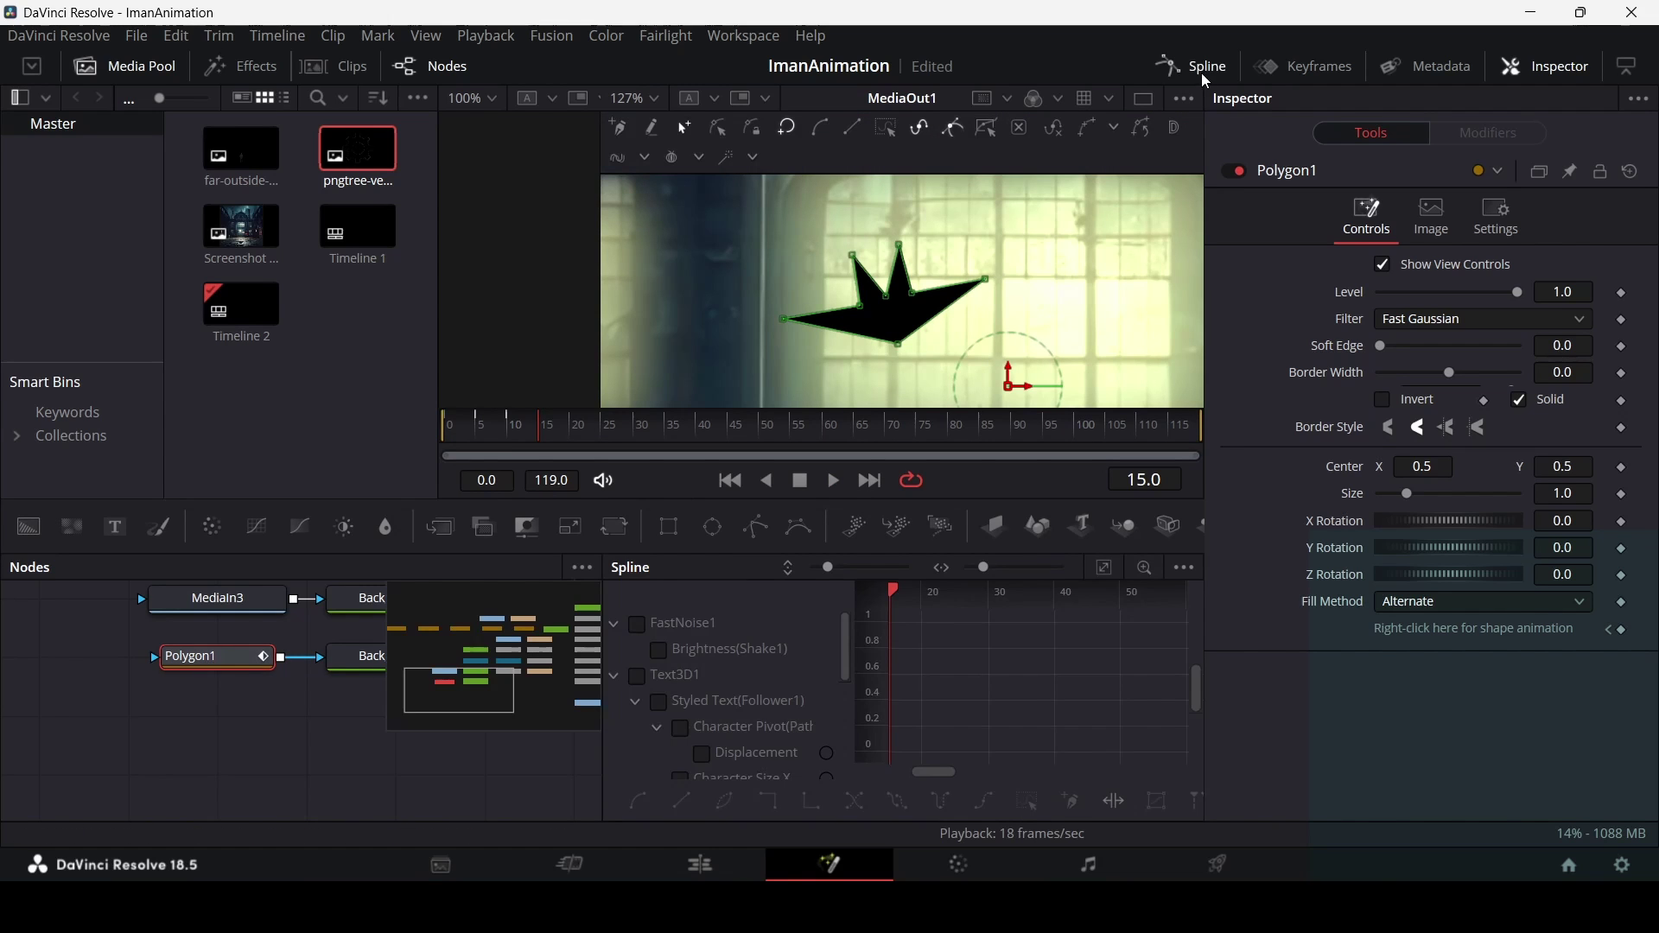
{"action": "left_click", "coordinate": [614, 623]}
{"action": "left_click", "coordinate": [615, 649]}
{"action": "left_click", "coordinate": [614, 701]}
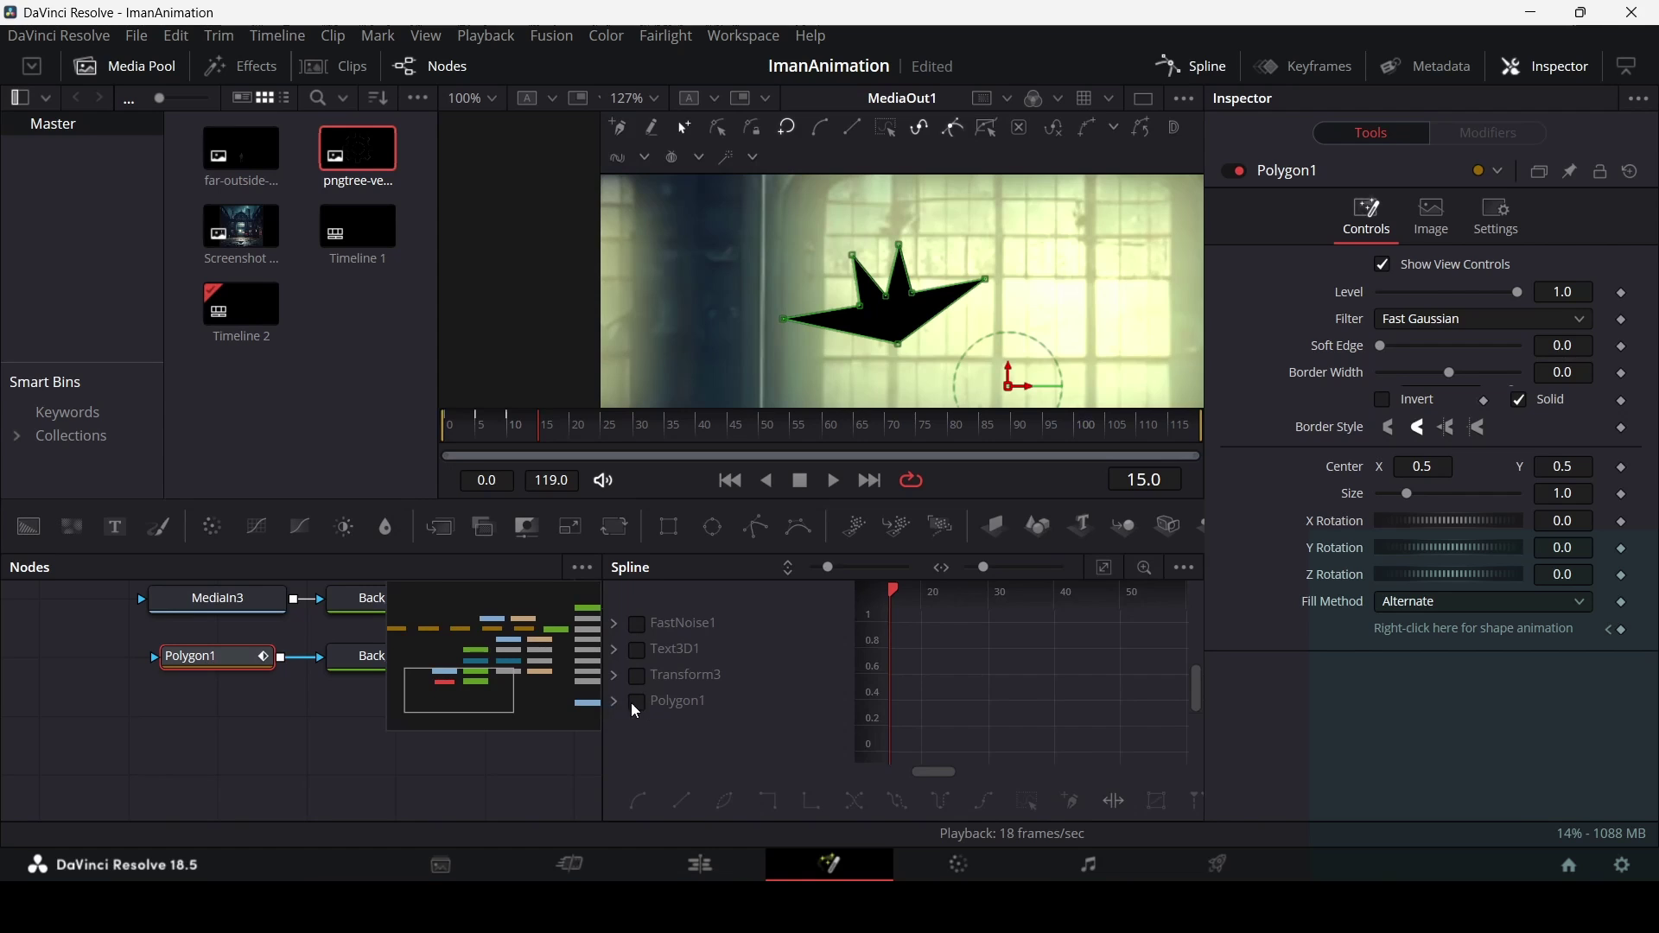
{"action": "left_click", "coordinate": [637, 703]}
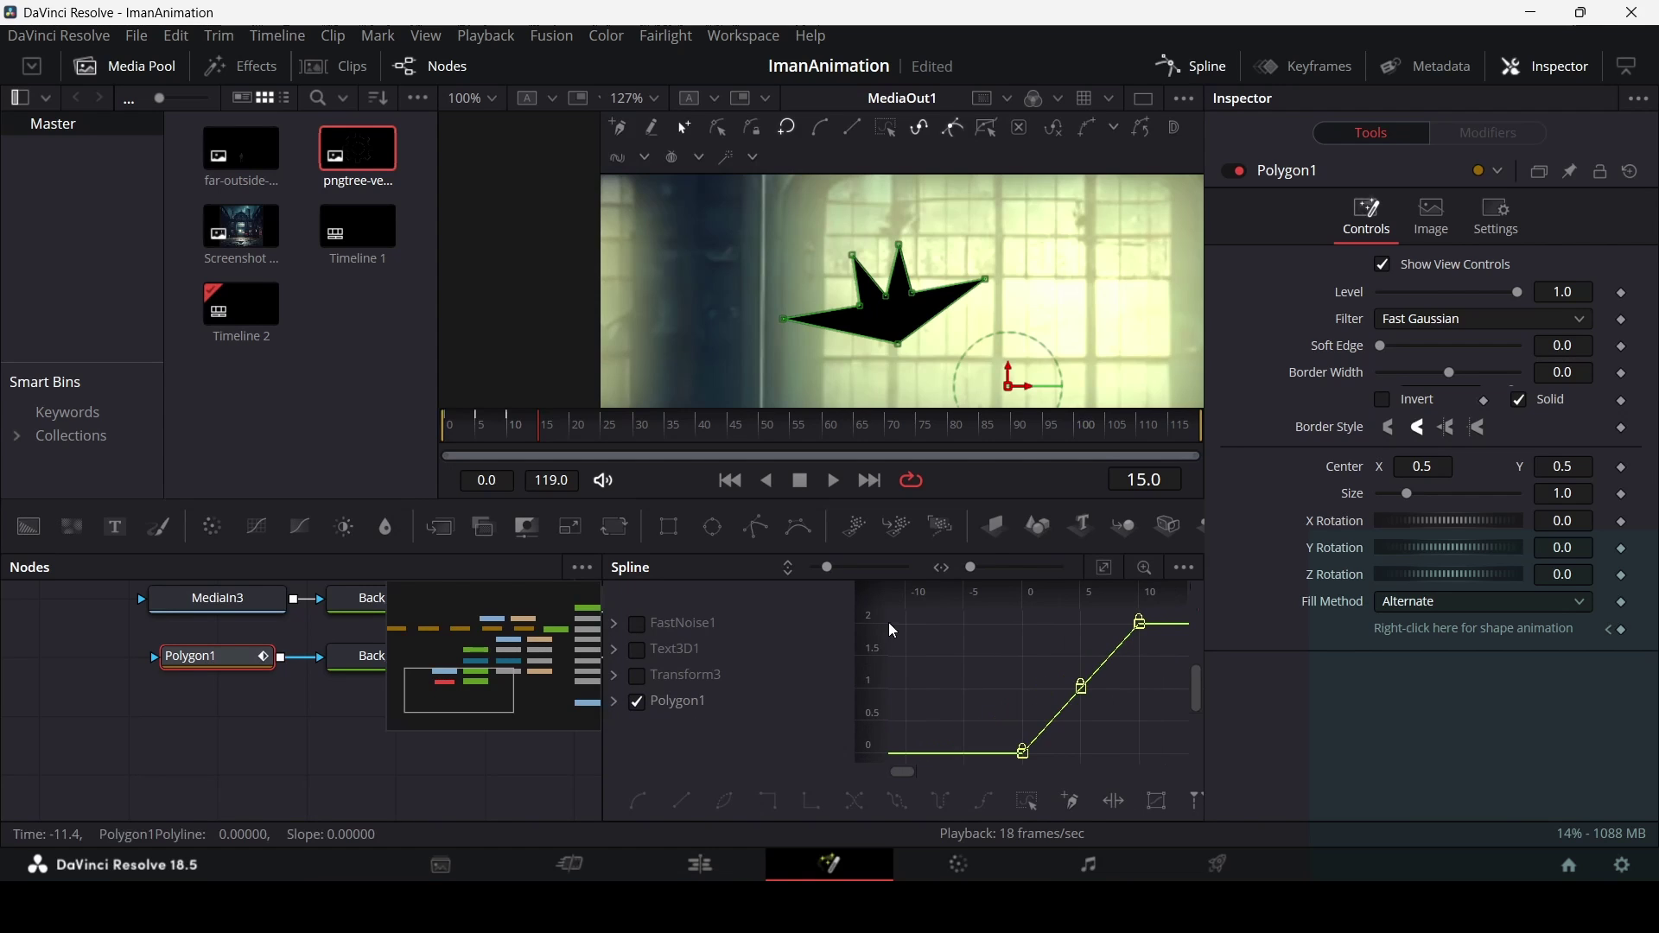
{"action": "scroll", "coordinate": [889, 624], "scroll_direction": "down", "scroll_amount": 3}
{"action": "left_click_drag", "start_coordinate": [962, 716], "coordinate": [1188, 604]}
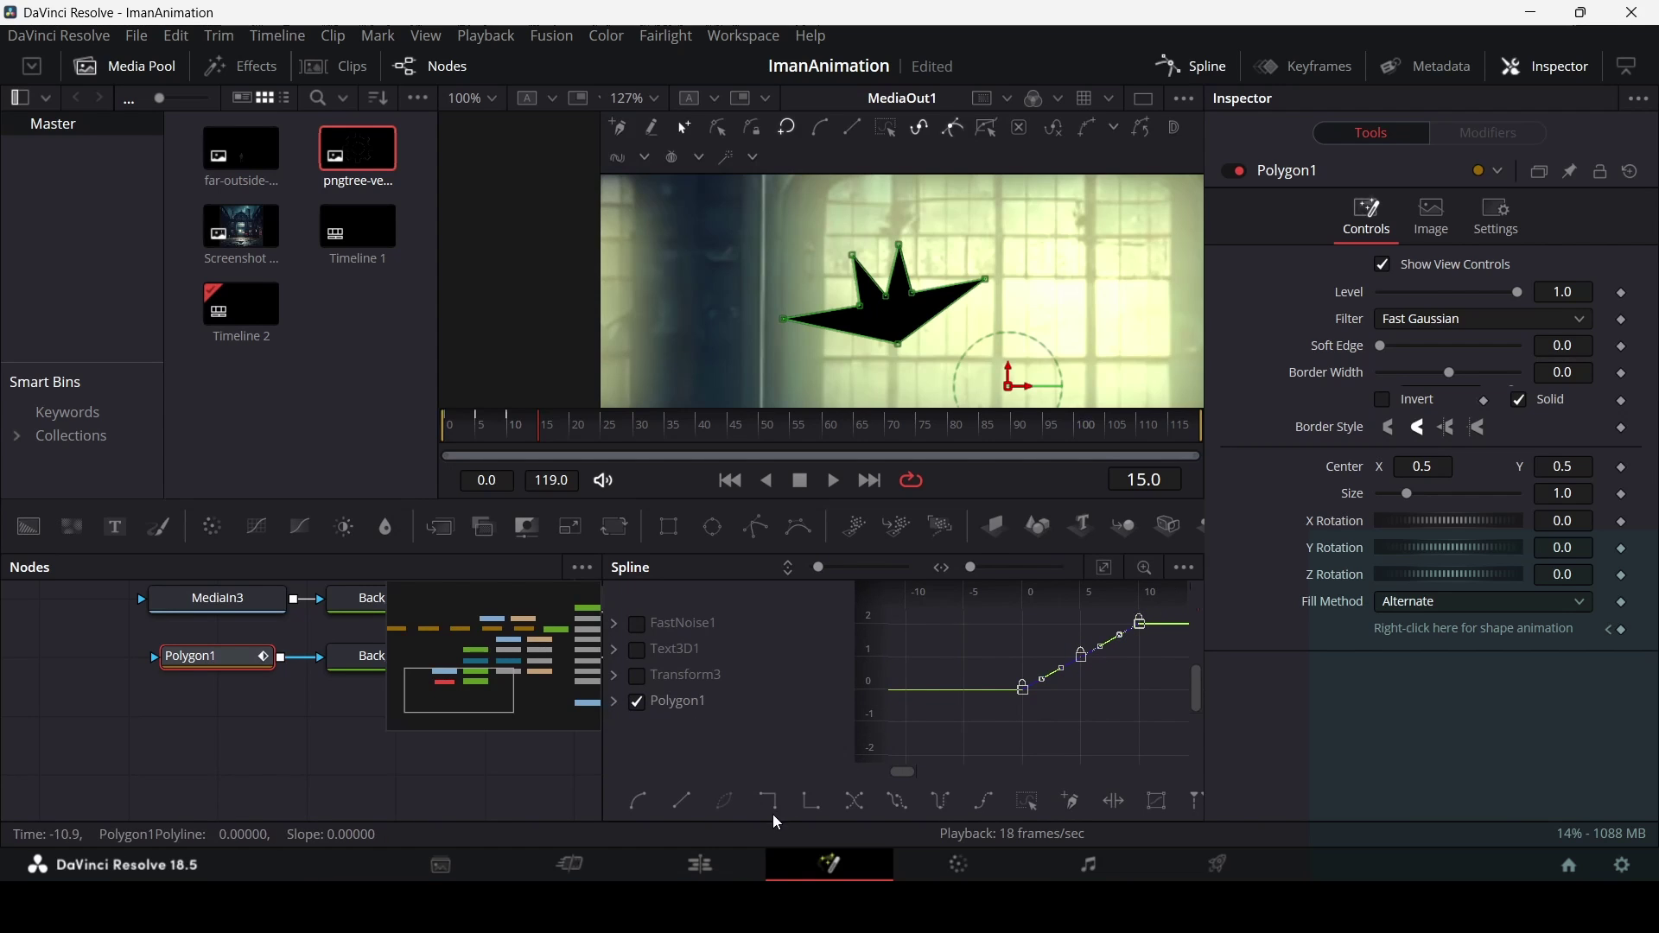
{"action": "left_click", "coordinate": [896, 802]}
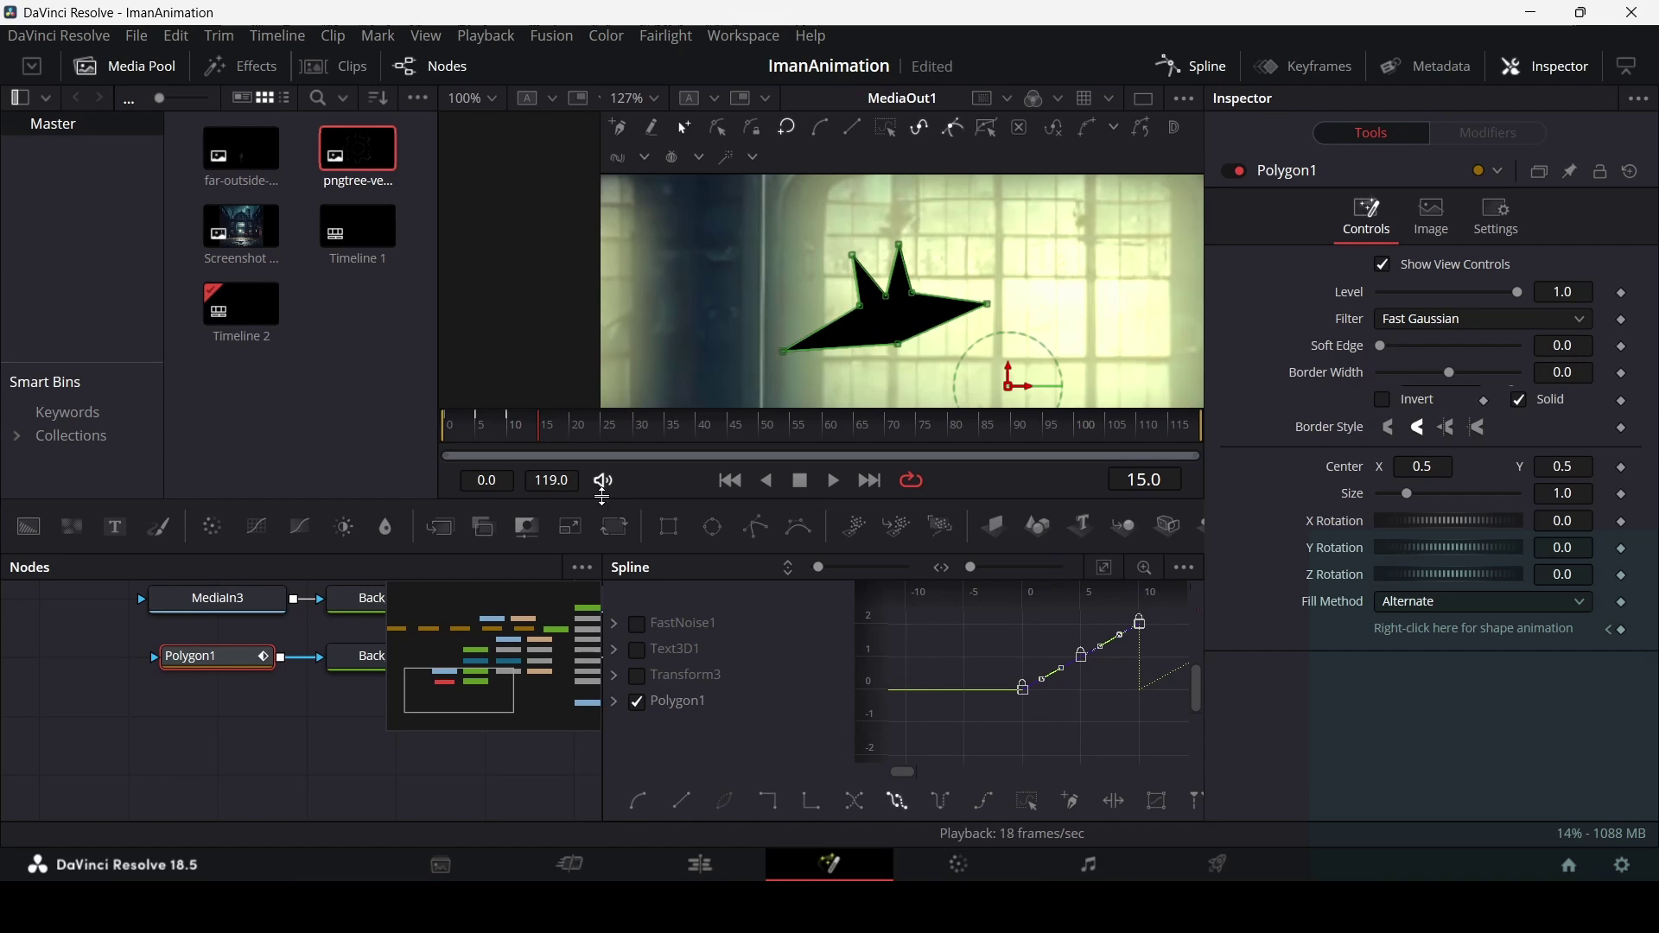
Play the looping flap from the start with the Spline panel closed and Polygon1 deselected.
{"action": "left_click_drag", "start_coordinate": [468, 438], "coordinate": [429, 441]}
{"action": "key", "text": "space"}
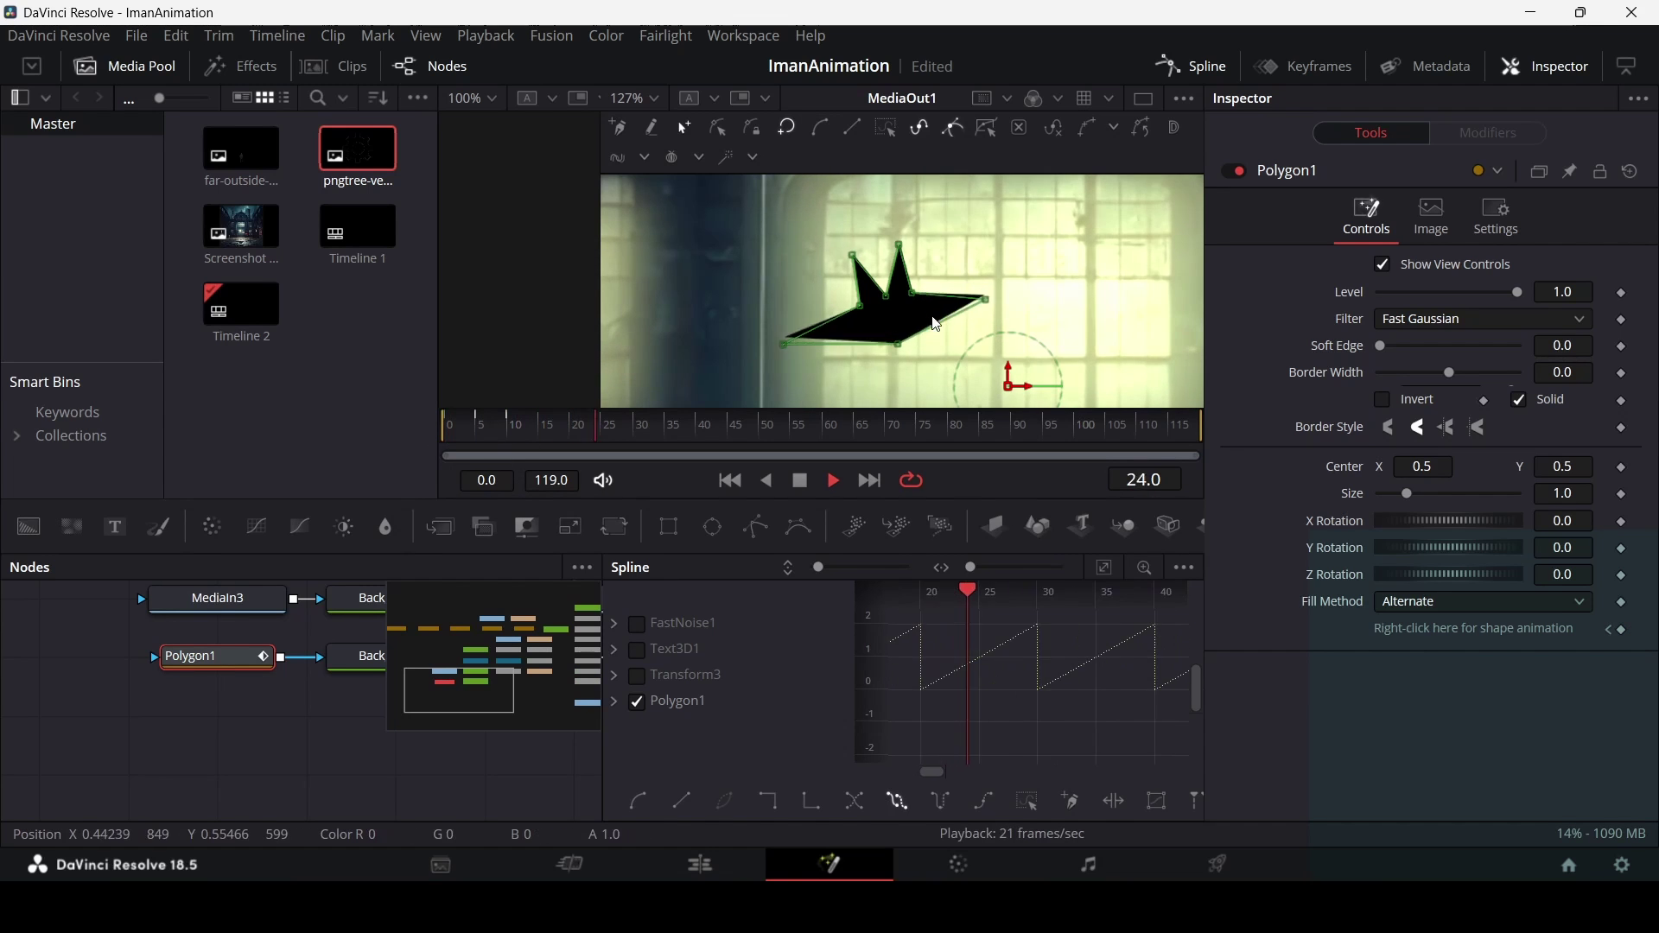
{"action": "left_click", "coordinate": [1192, 67]}
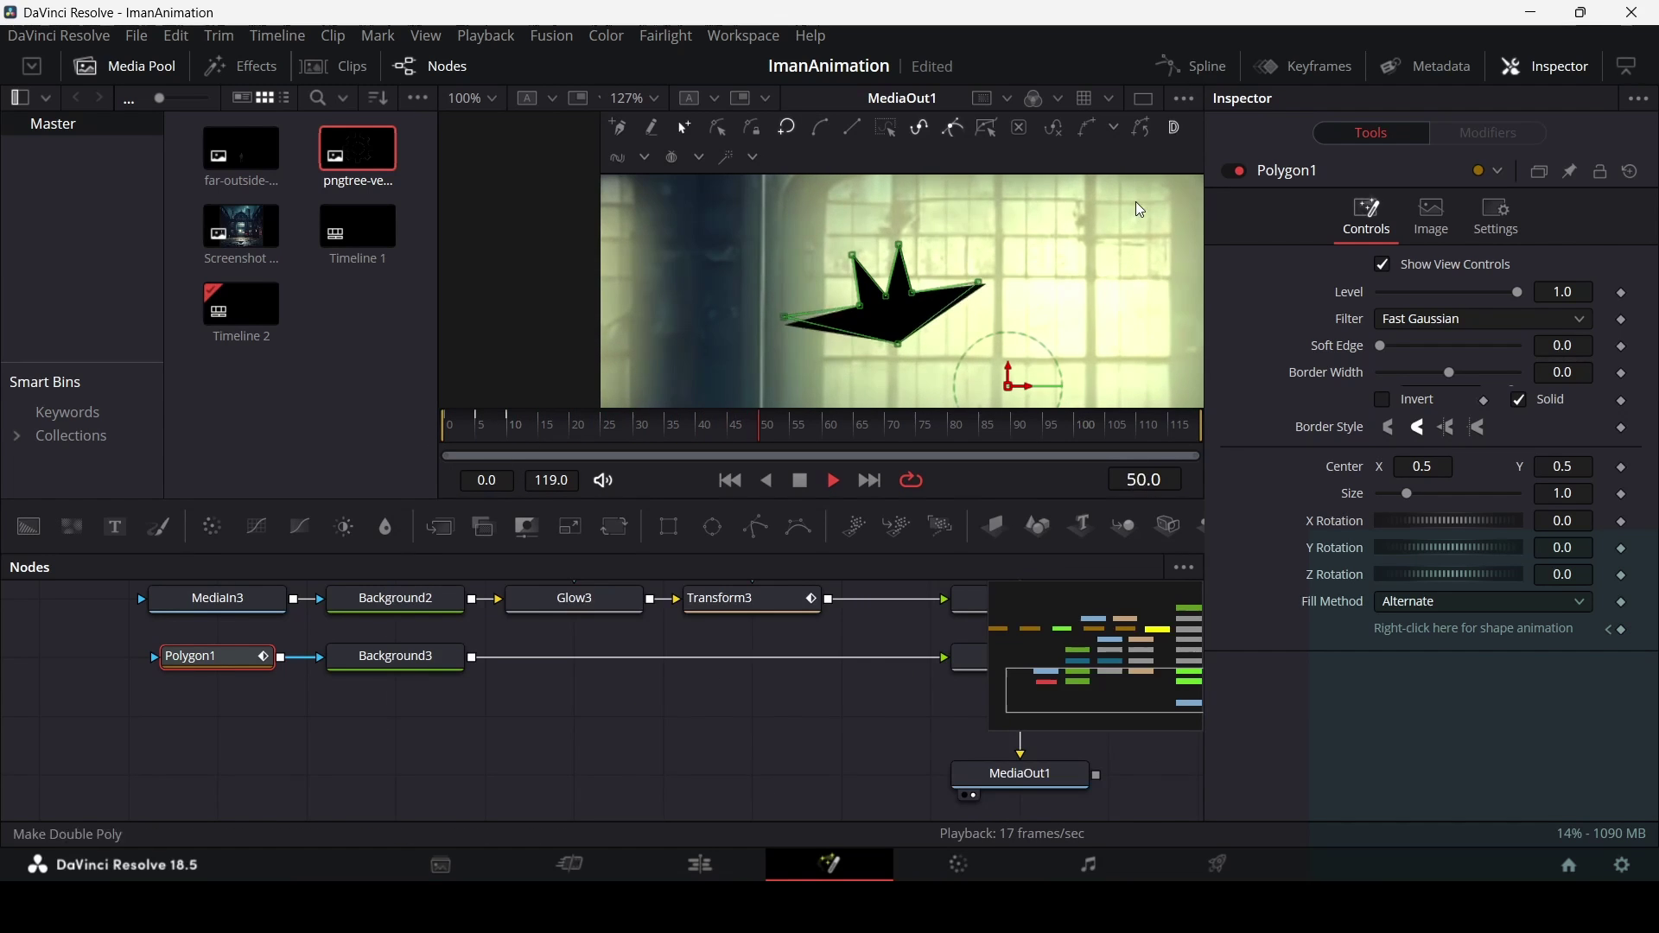
{"action": "left_click", "coordinate": [807, 729]}
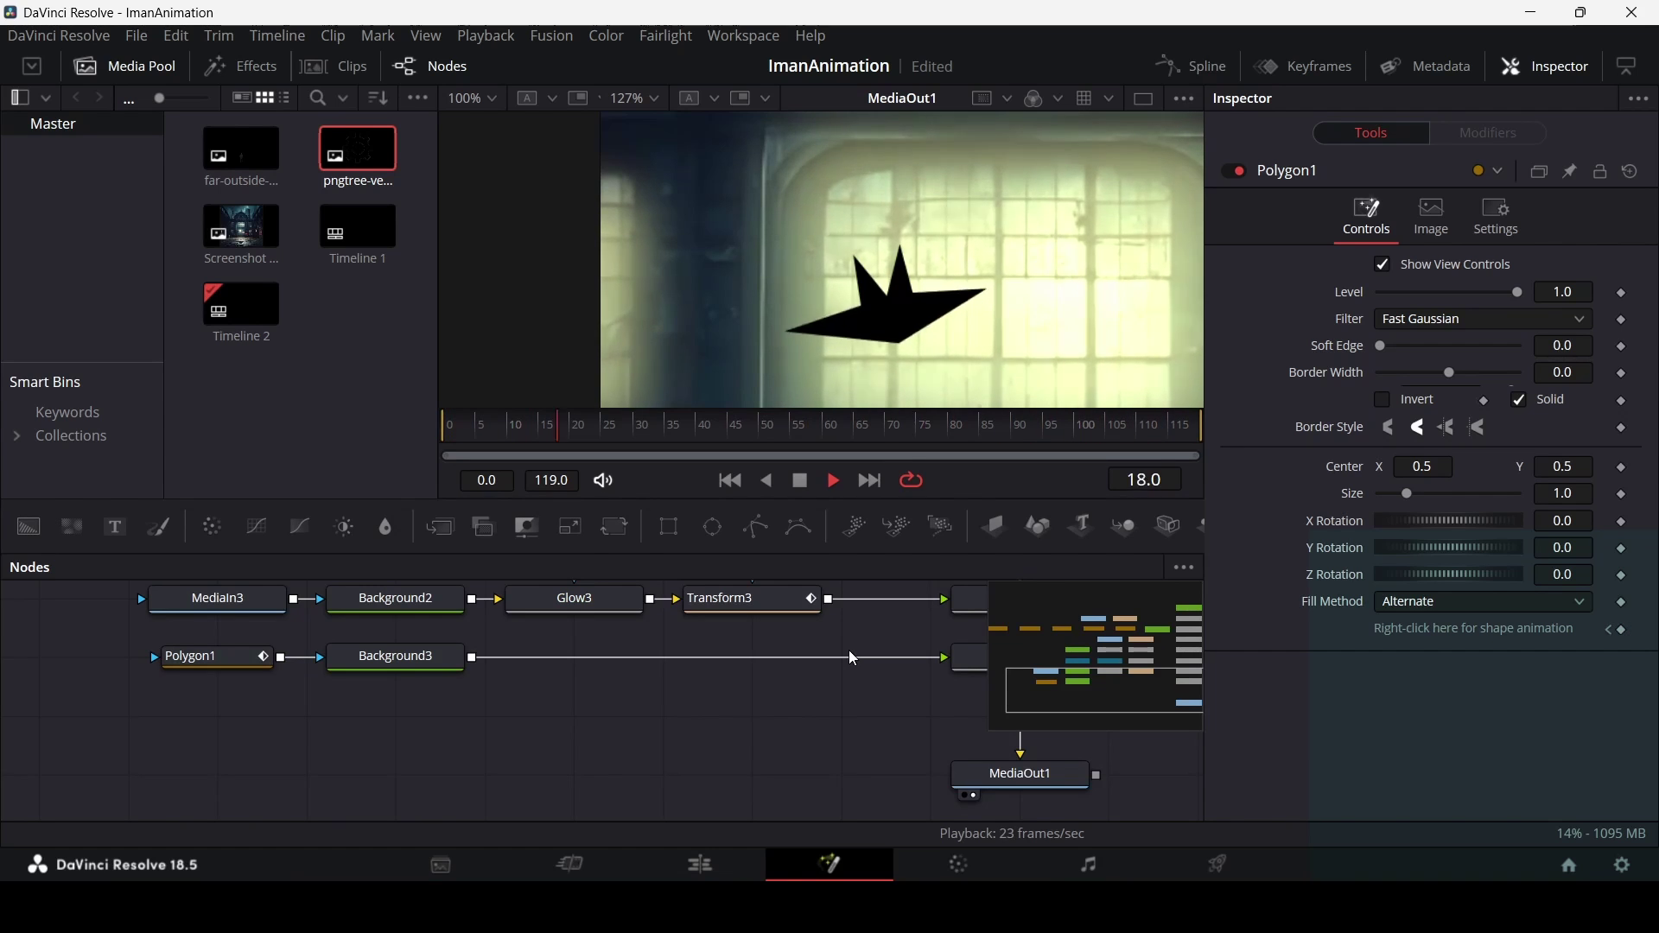
Stop playback and add a Blur node after Background3 via the tool search.
{"action": "left_click", "coordinate": [404, 657]}
{"action": "key", "text": "space"}
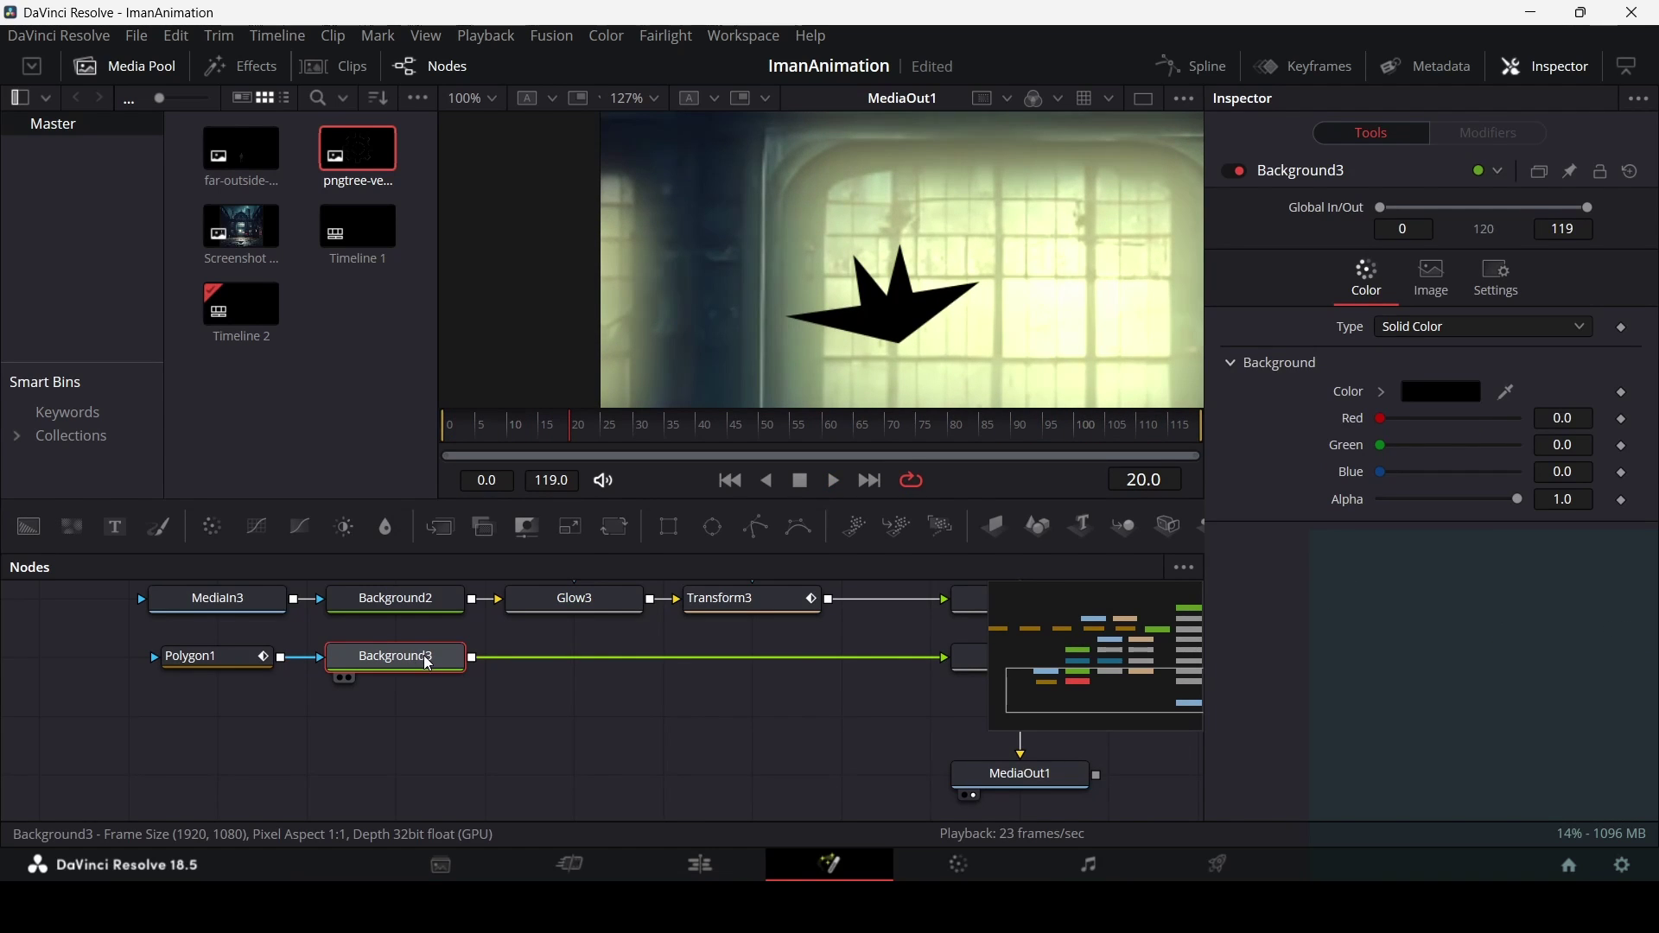
{"action": "key", "text": "shift+space"}
{"action": "type", "text": "glow"}
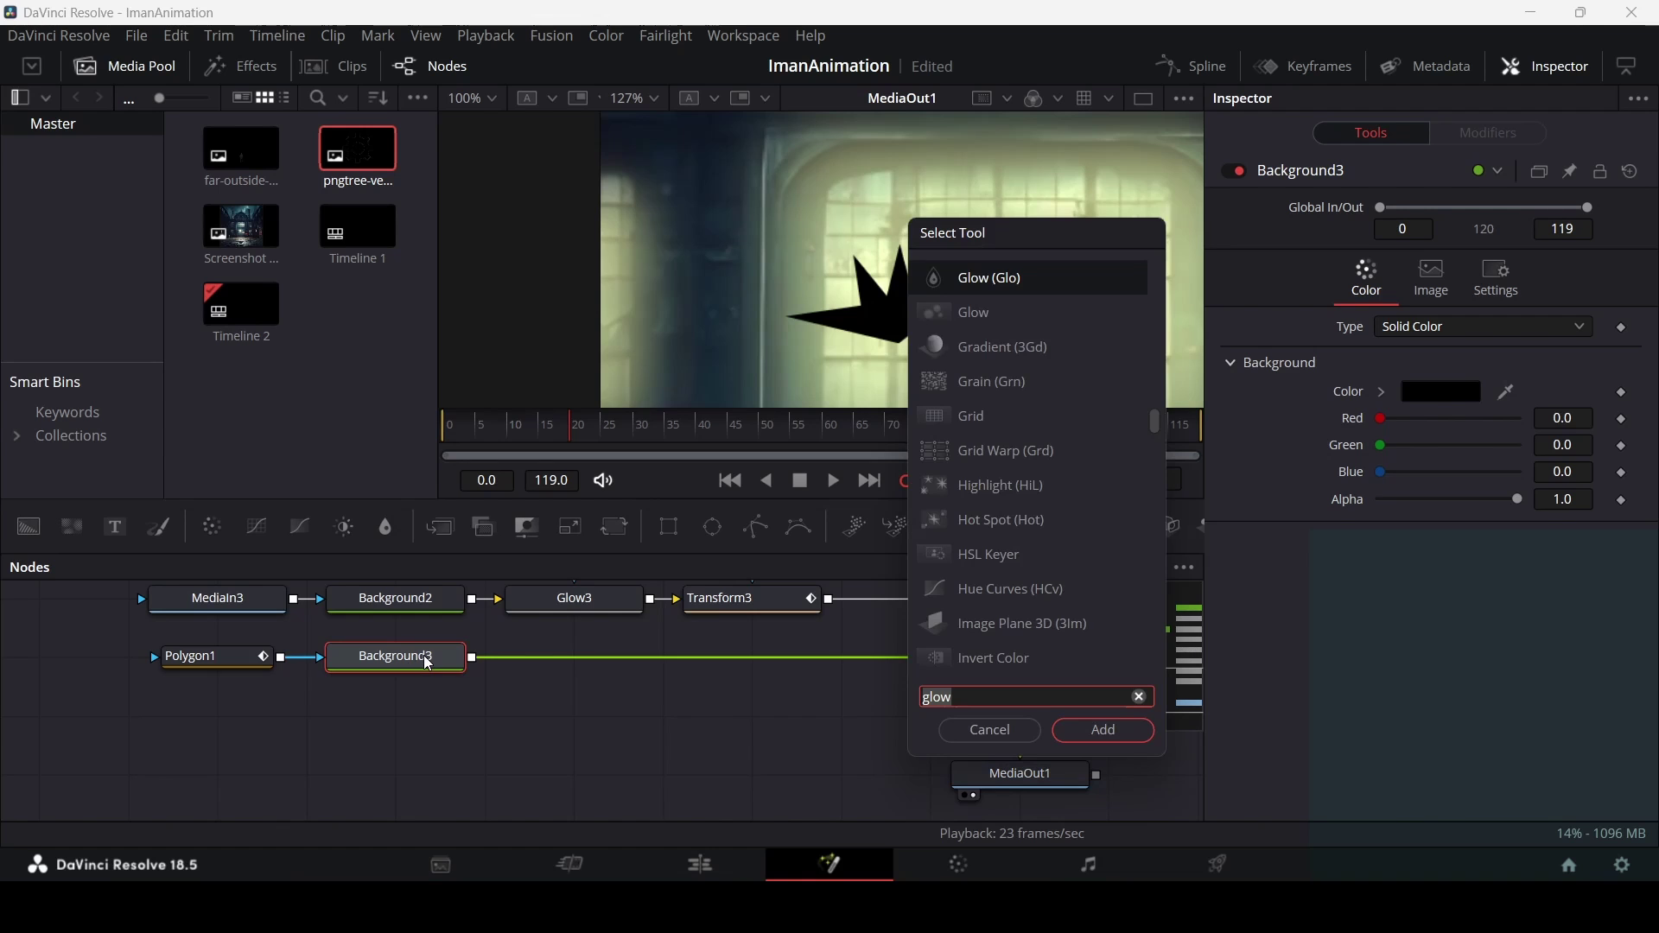
{"action": "key", "text": "BackSpace"}
{"action": "key", "text": "BackSpace"}
{"action": "key", "text": "BackSpace"}
{"action": "key", "text": "BackSpace"}
{"action": "type", "text": "blur"}
{"action": "key", "text": "Return"}
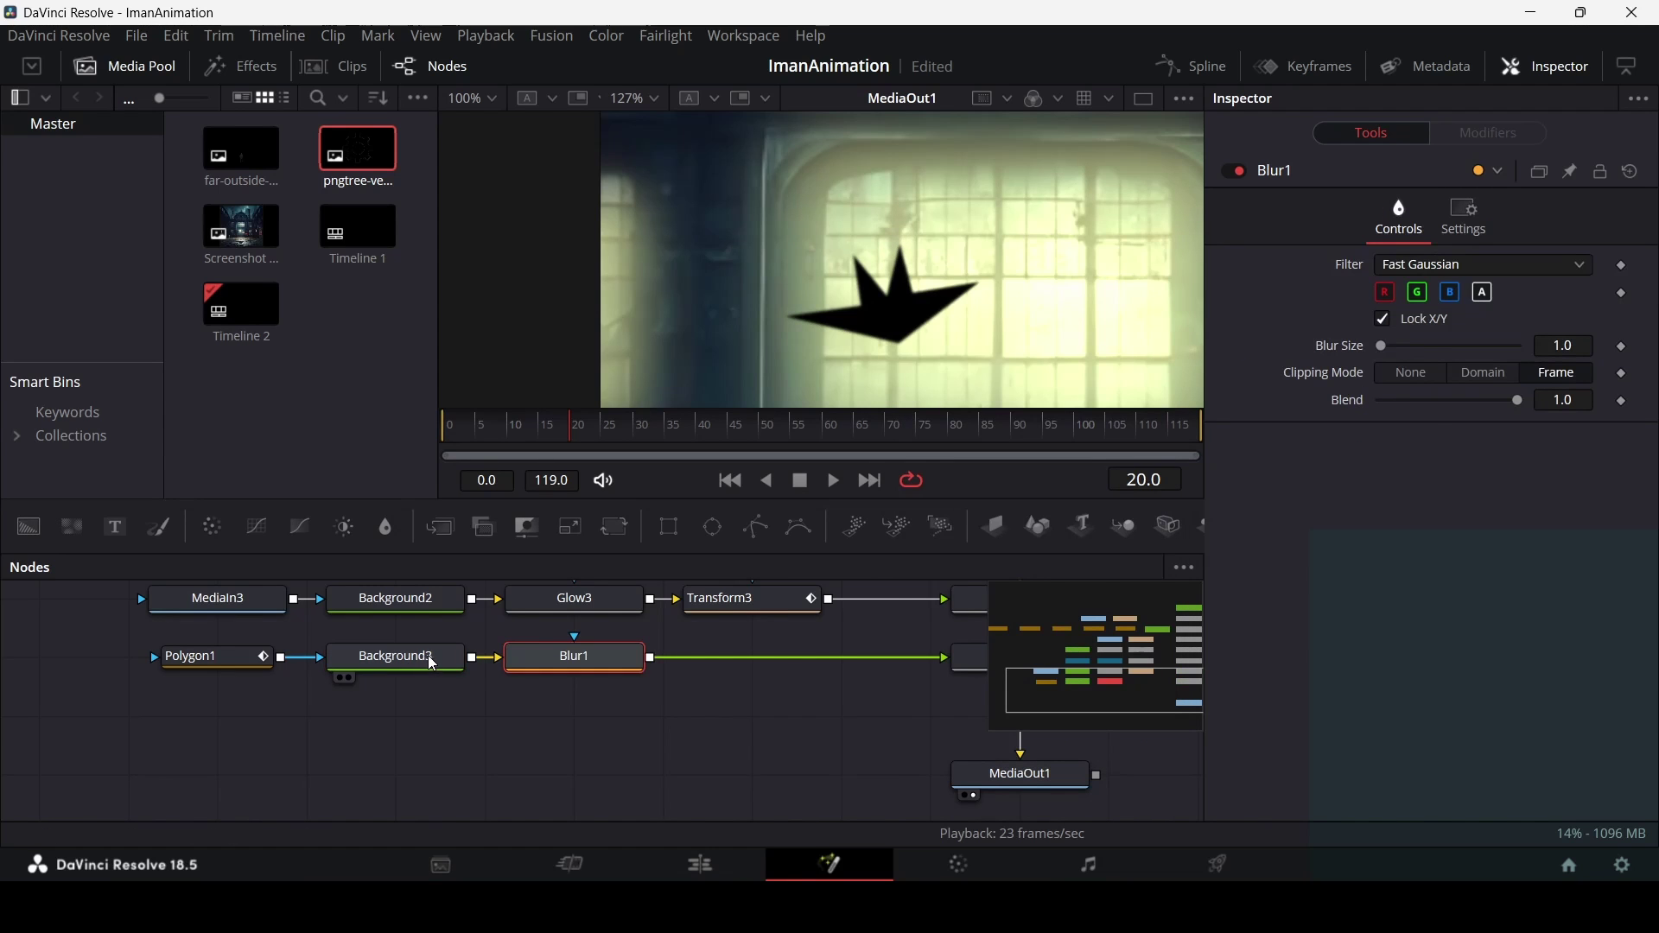
Set the Blur1 Blur Size to 10.
{"action": "left_click_drag", "start_coordinate": [1382, 346], "coordinate": [1392, 355]}
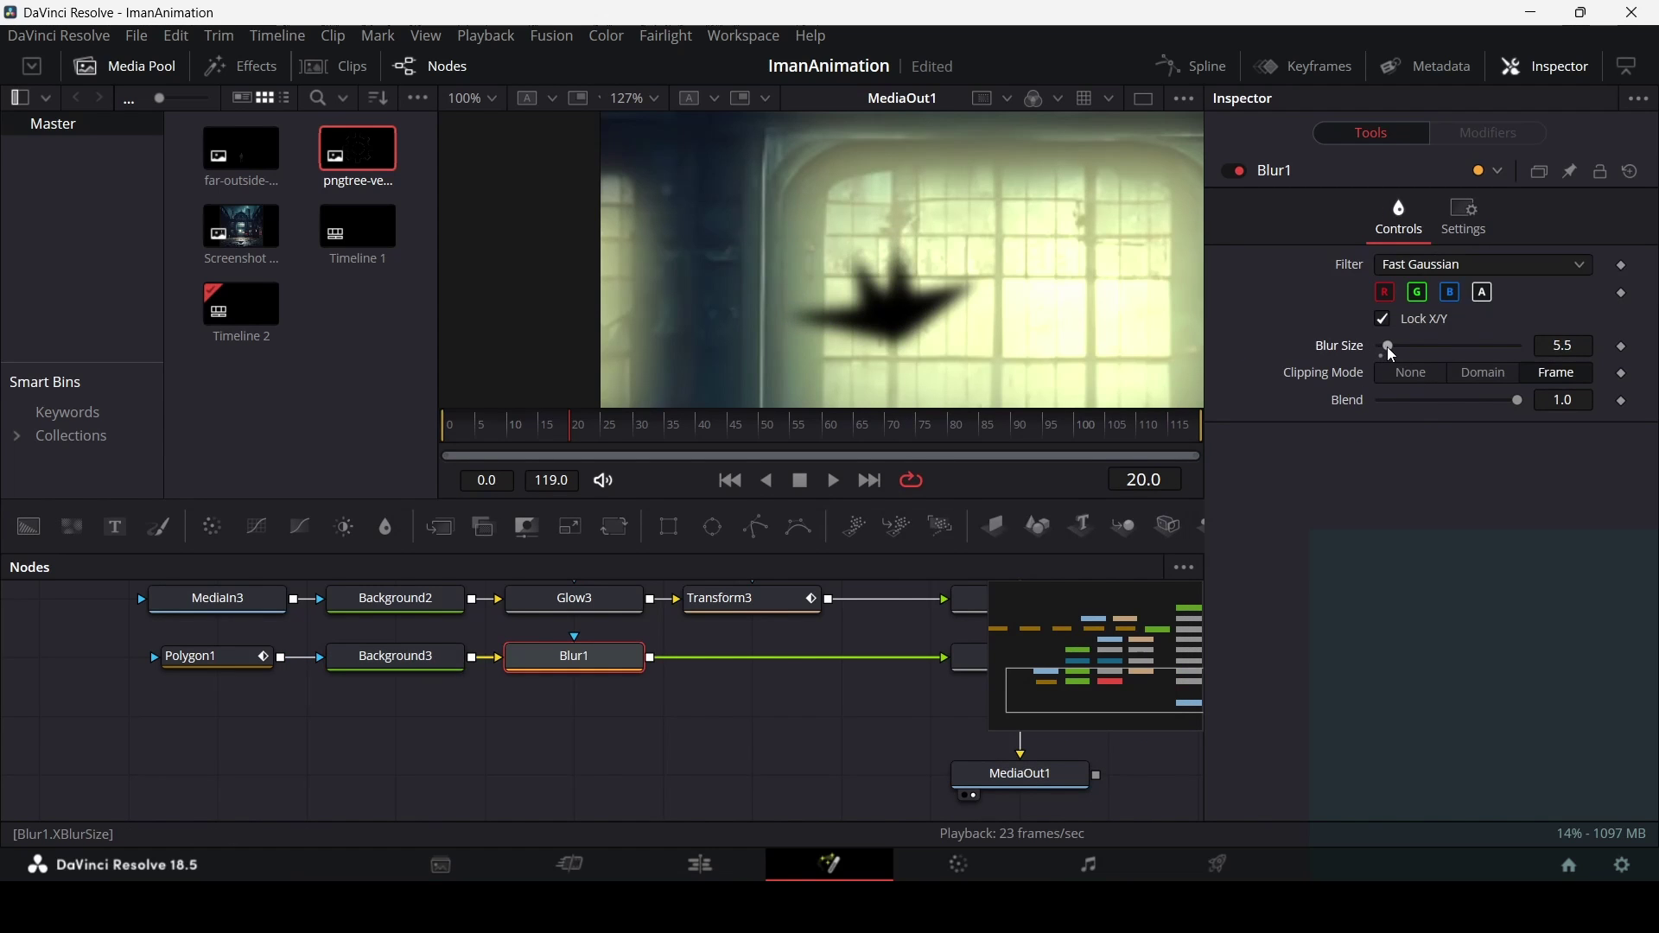
{"action": "left_click", "coordinate": [1578, 355]}
{"action": "type", "text": "10"}
{"action": "key", "text": "Tab"}
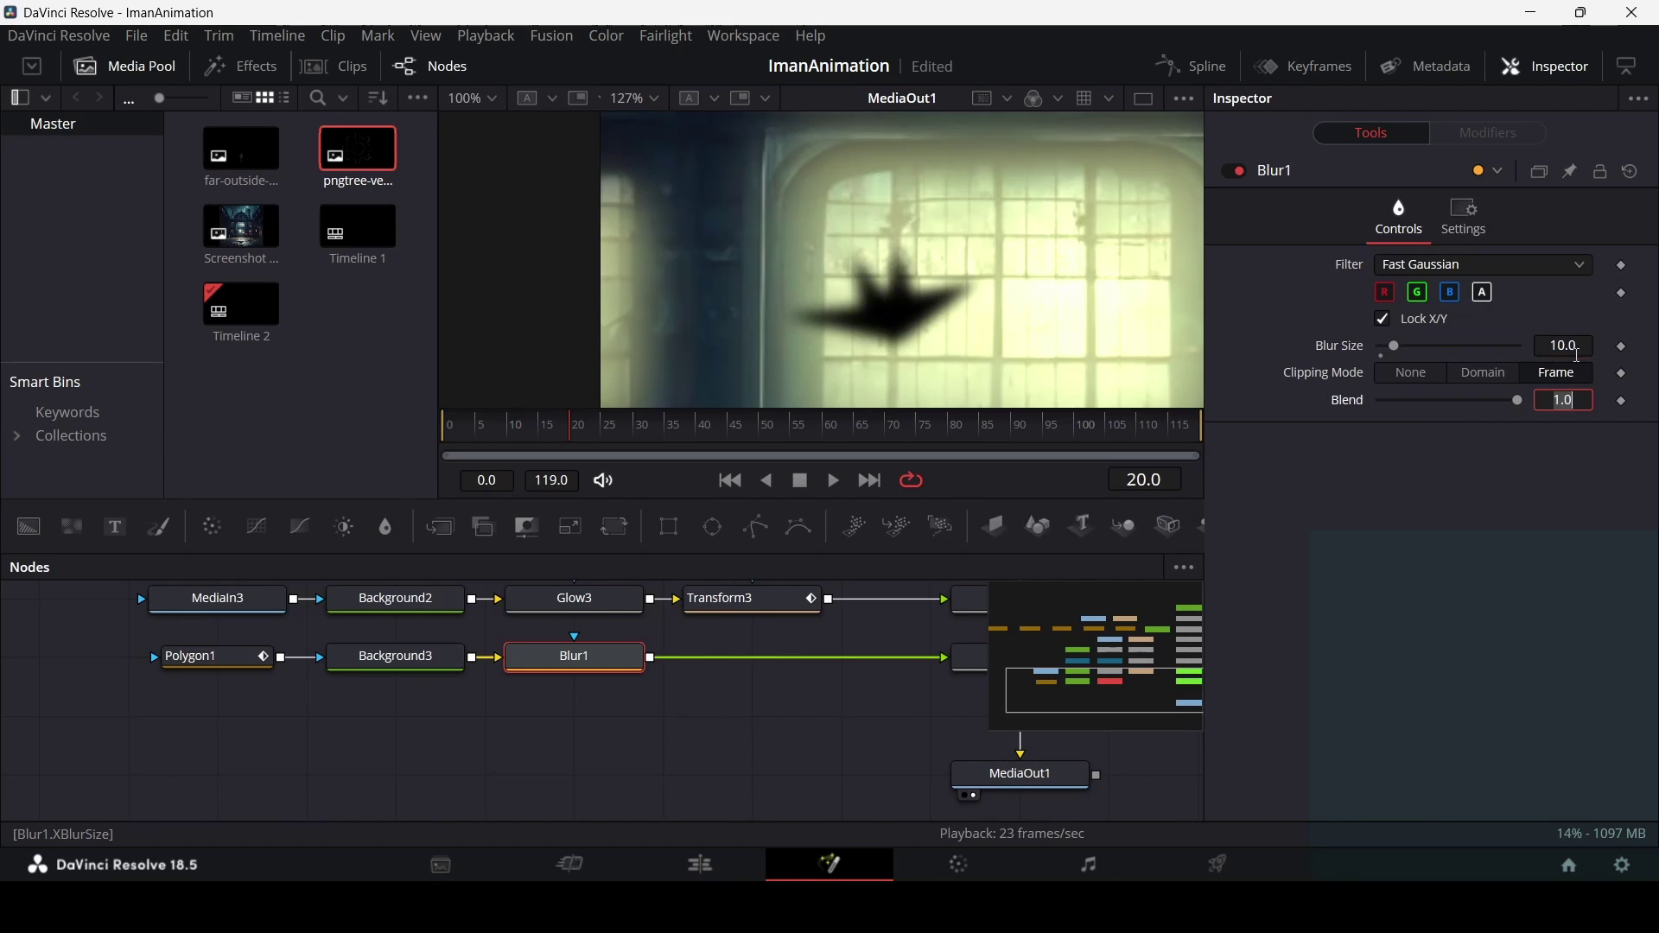
{"action": "scroll", "coordinate": [992, 326], "scroll_direction": "down", "scroll_amount": 2}
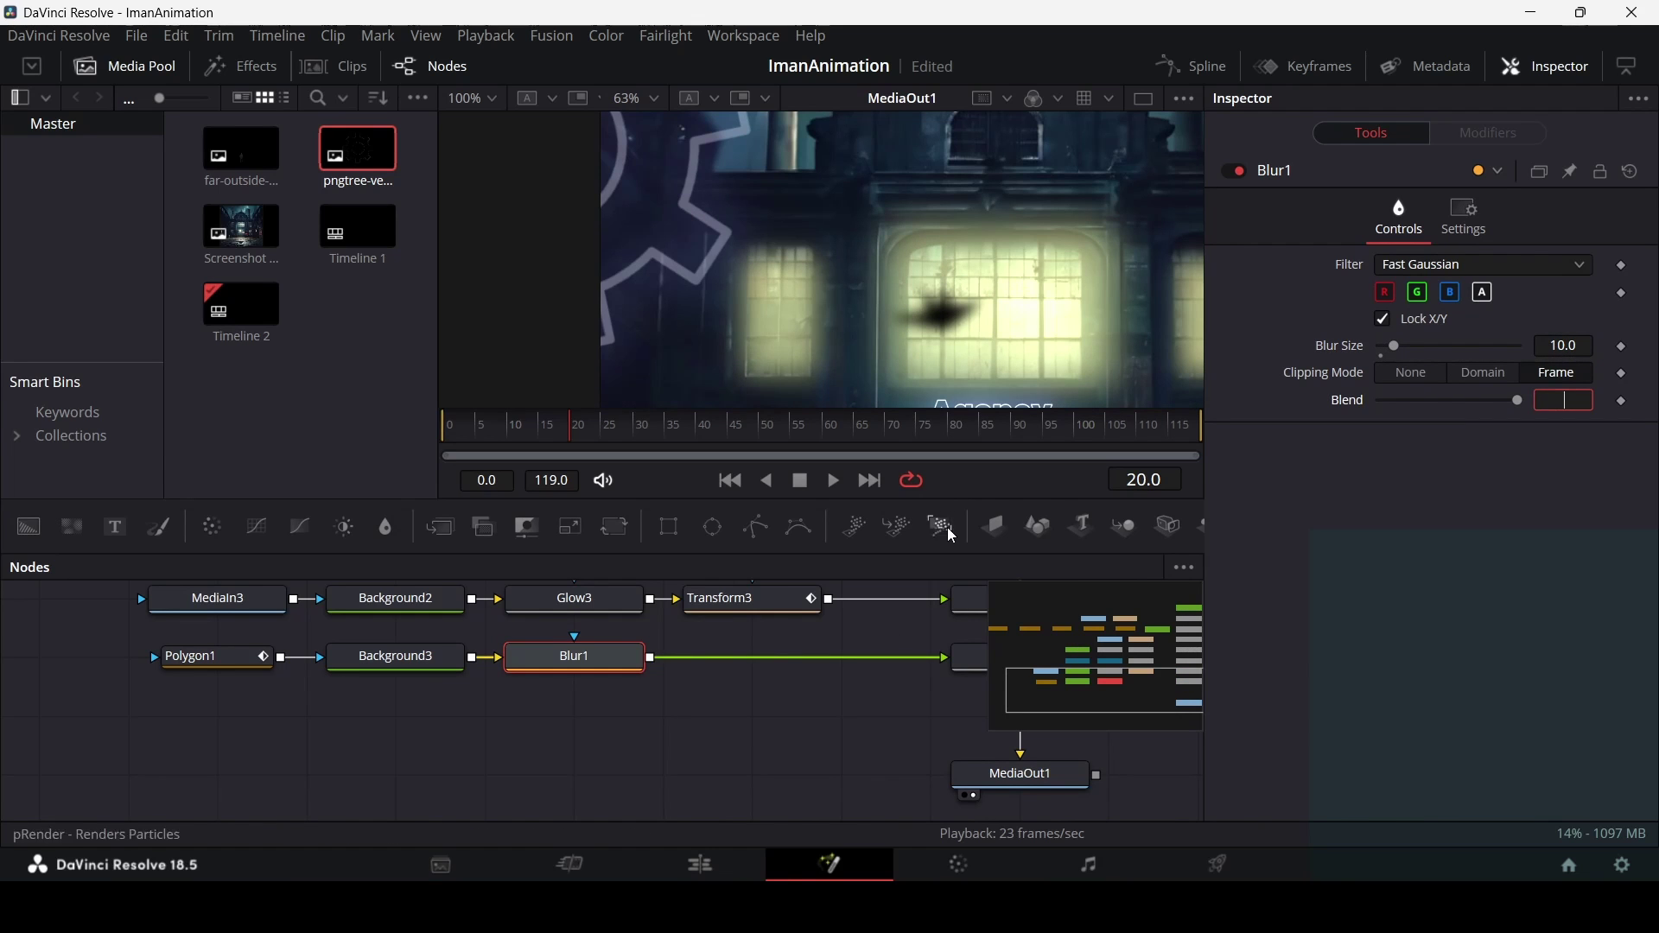
{"action": "left_click", "coordinate": [793, 786]}
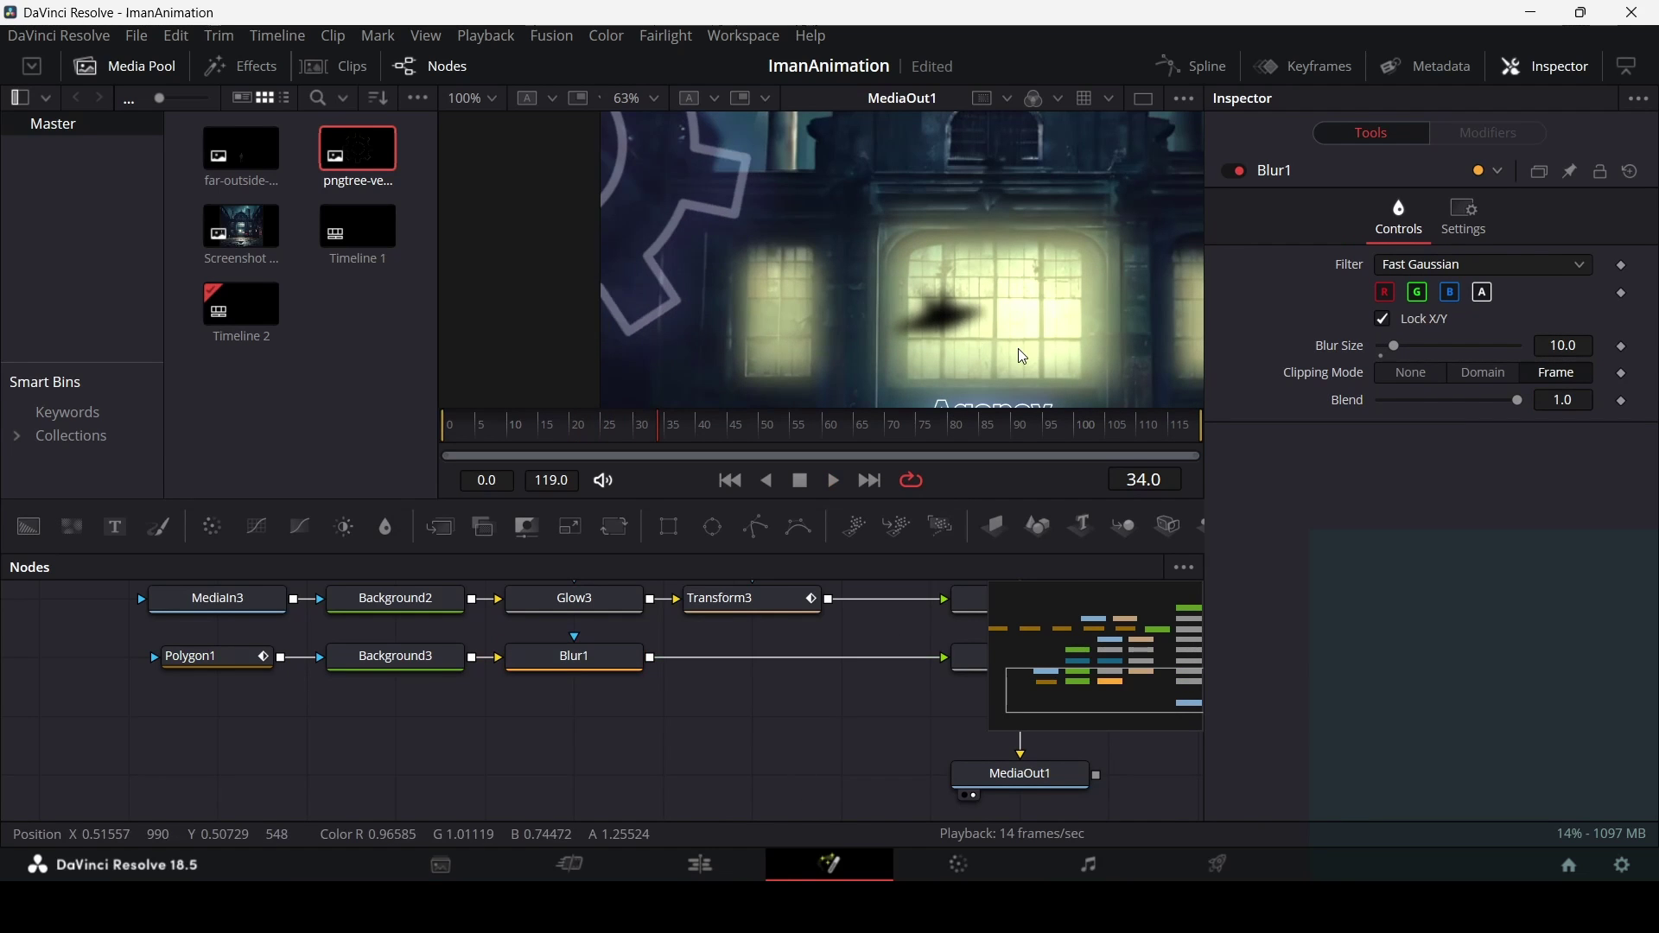
{"action": "scroll", "coordinate": [1018, 349], "scroll_direction": "down", "scroll_amount": 2}
Reposition the viewer and move Blur1 further right in the node graph.
{"action": "left_click_drag", "start_coordinate": [947, 313], "coordinate": [885, 270]}
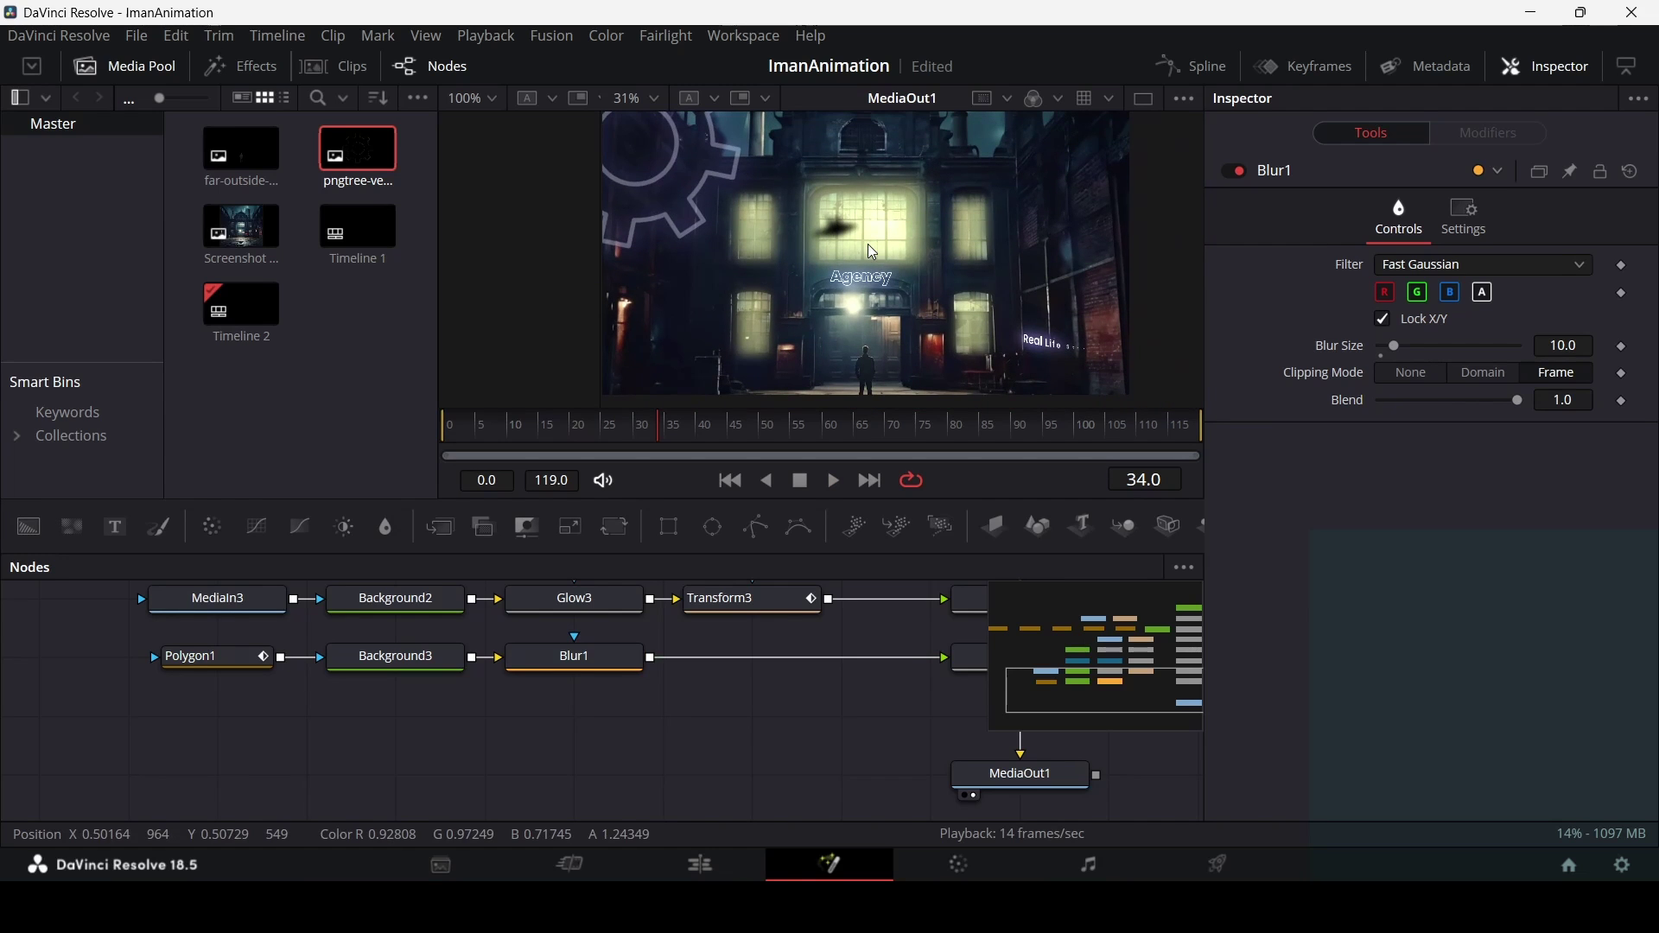
{"action": "left_click", "coordinate": [211, 657]}
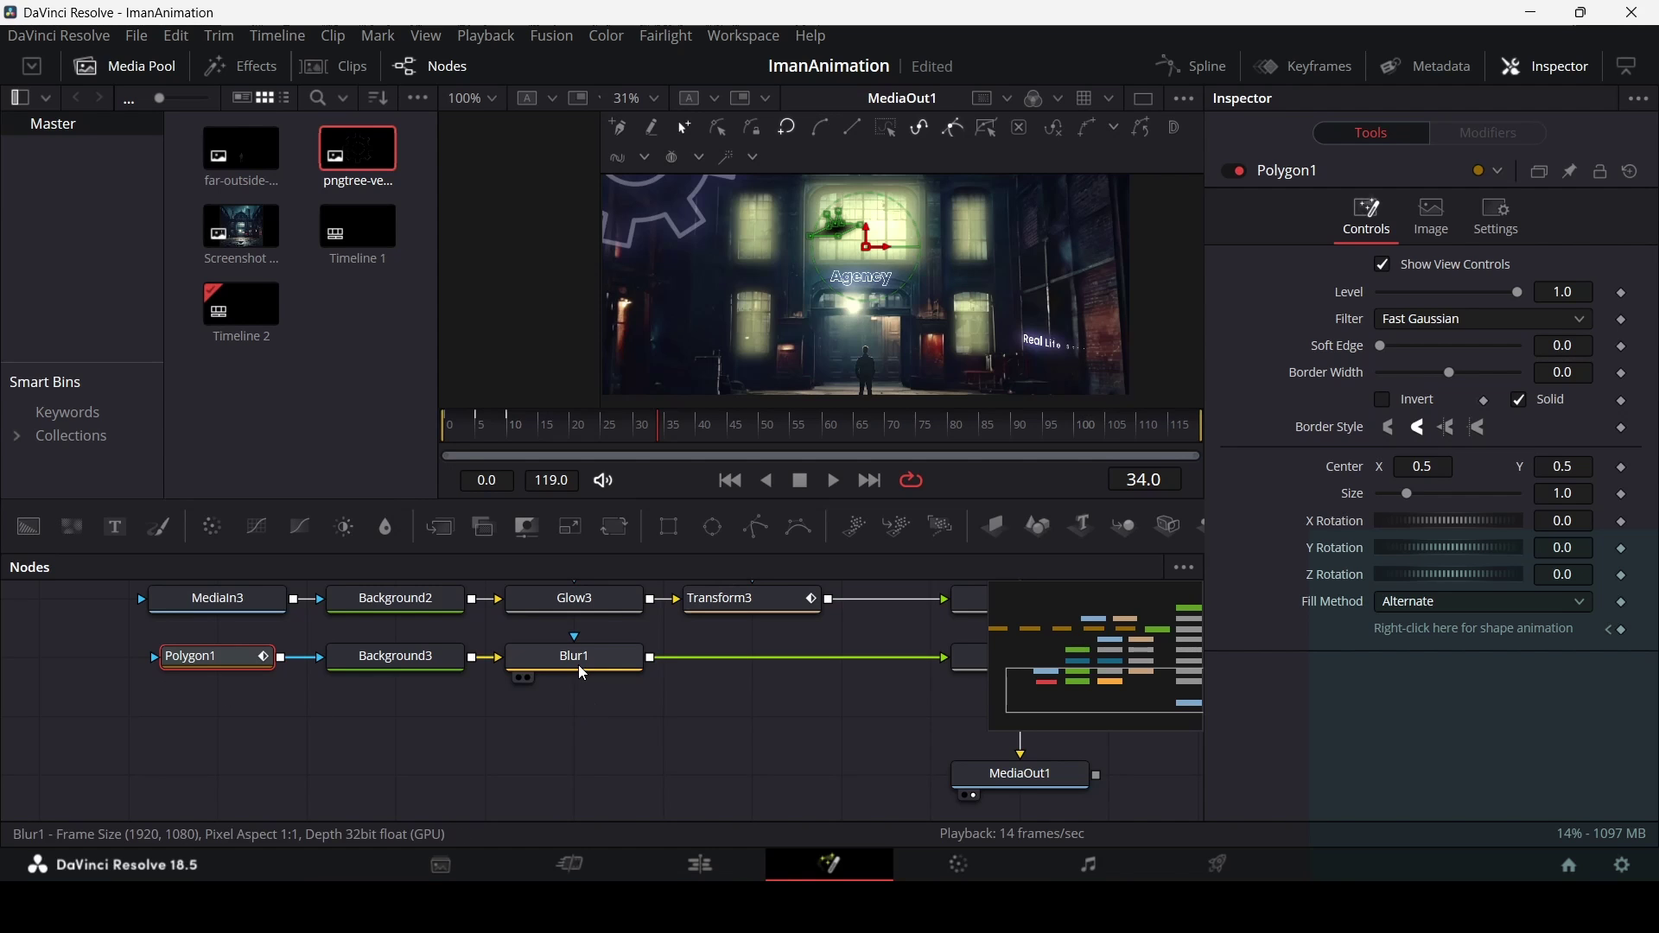
{"action": "left_click_drag", "start_coordinate": [577, 661], "coordinate": [755, 661]}
With Background3 selected, bring up the Select Tool search to insert a node.
{"action": "left_click", "coordinate": [406, 658]}
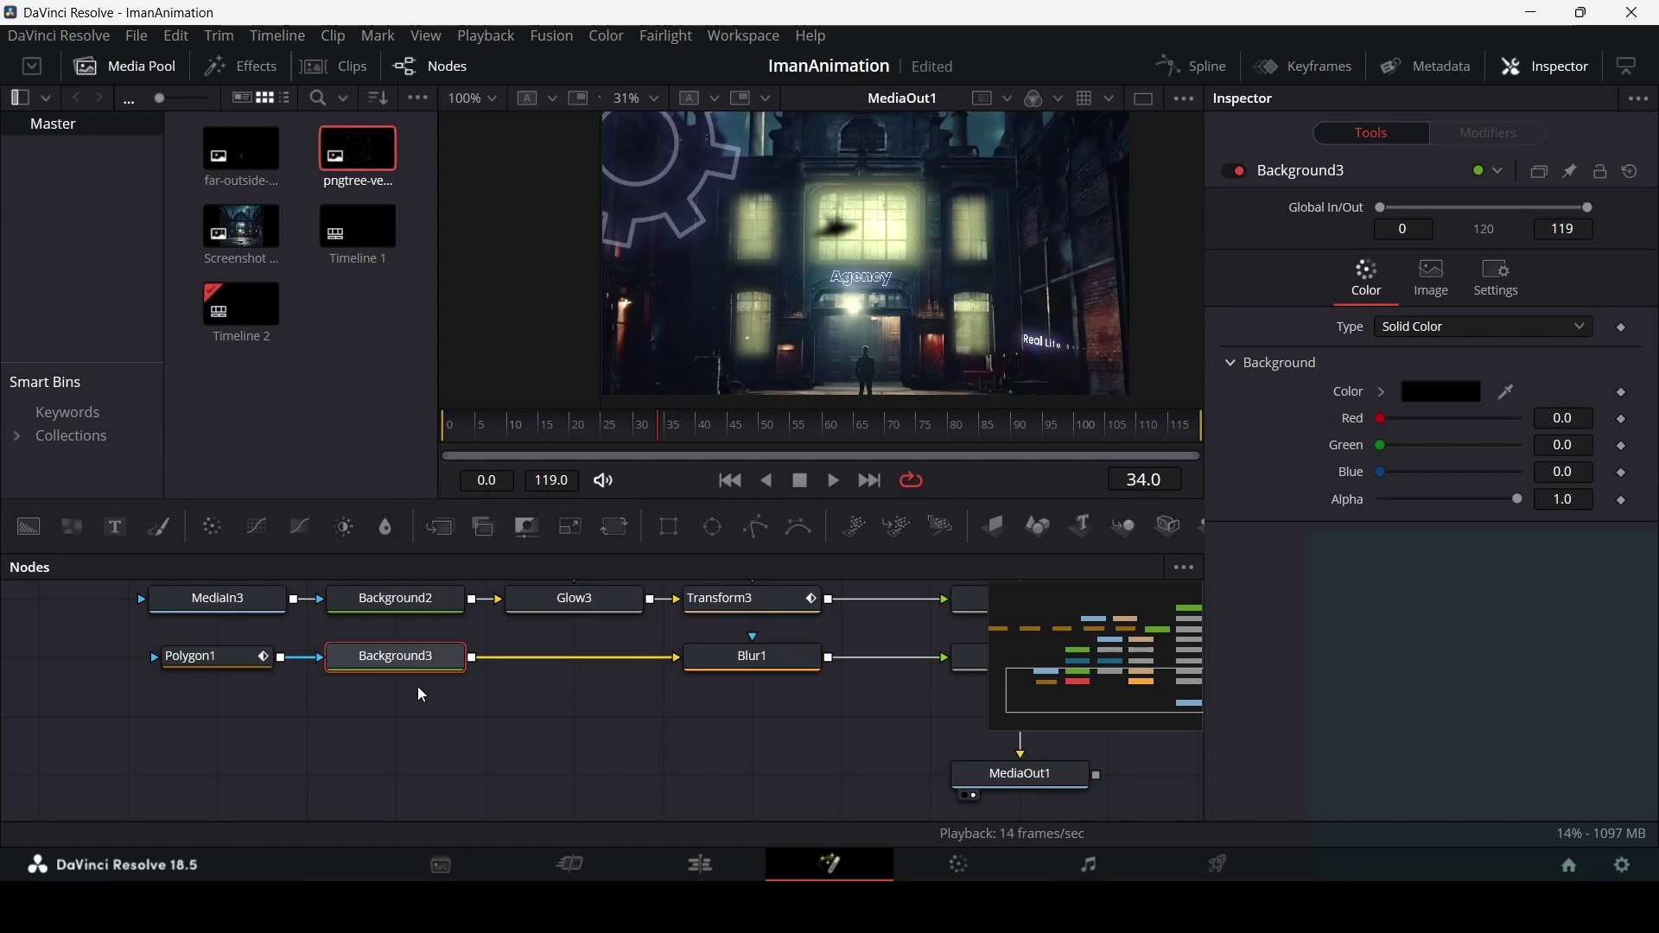
{"action": "key", "text": "shift+space"}
{"action": "type", "text": "blu"}
{"action": "key", "text": "BackSpace"}
{"action": "key", "text": "BackSpace"}
{"action": "key", "text": "BackSpace"}
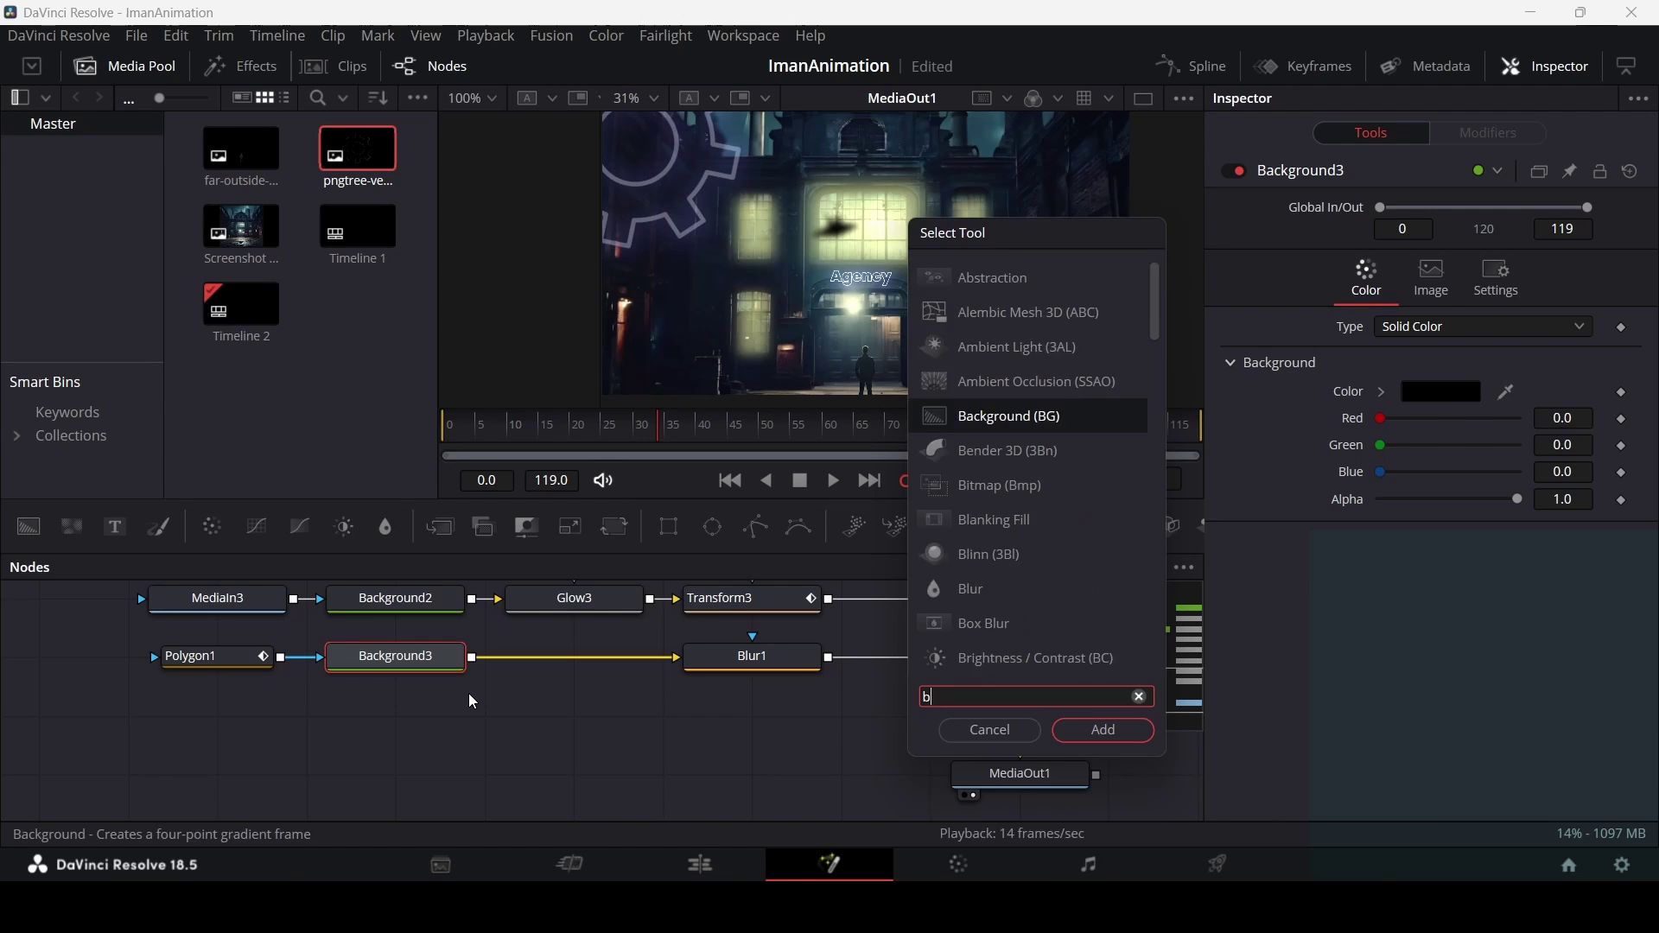
Add Duplicate after Background3: 10 copies, Time Offset 5, Center 0.591/0.422, Size 0.98.
{"action": "type", "text": "dup"}
{"action": "key", "text": "Return"}
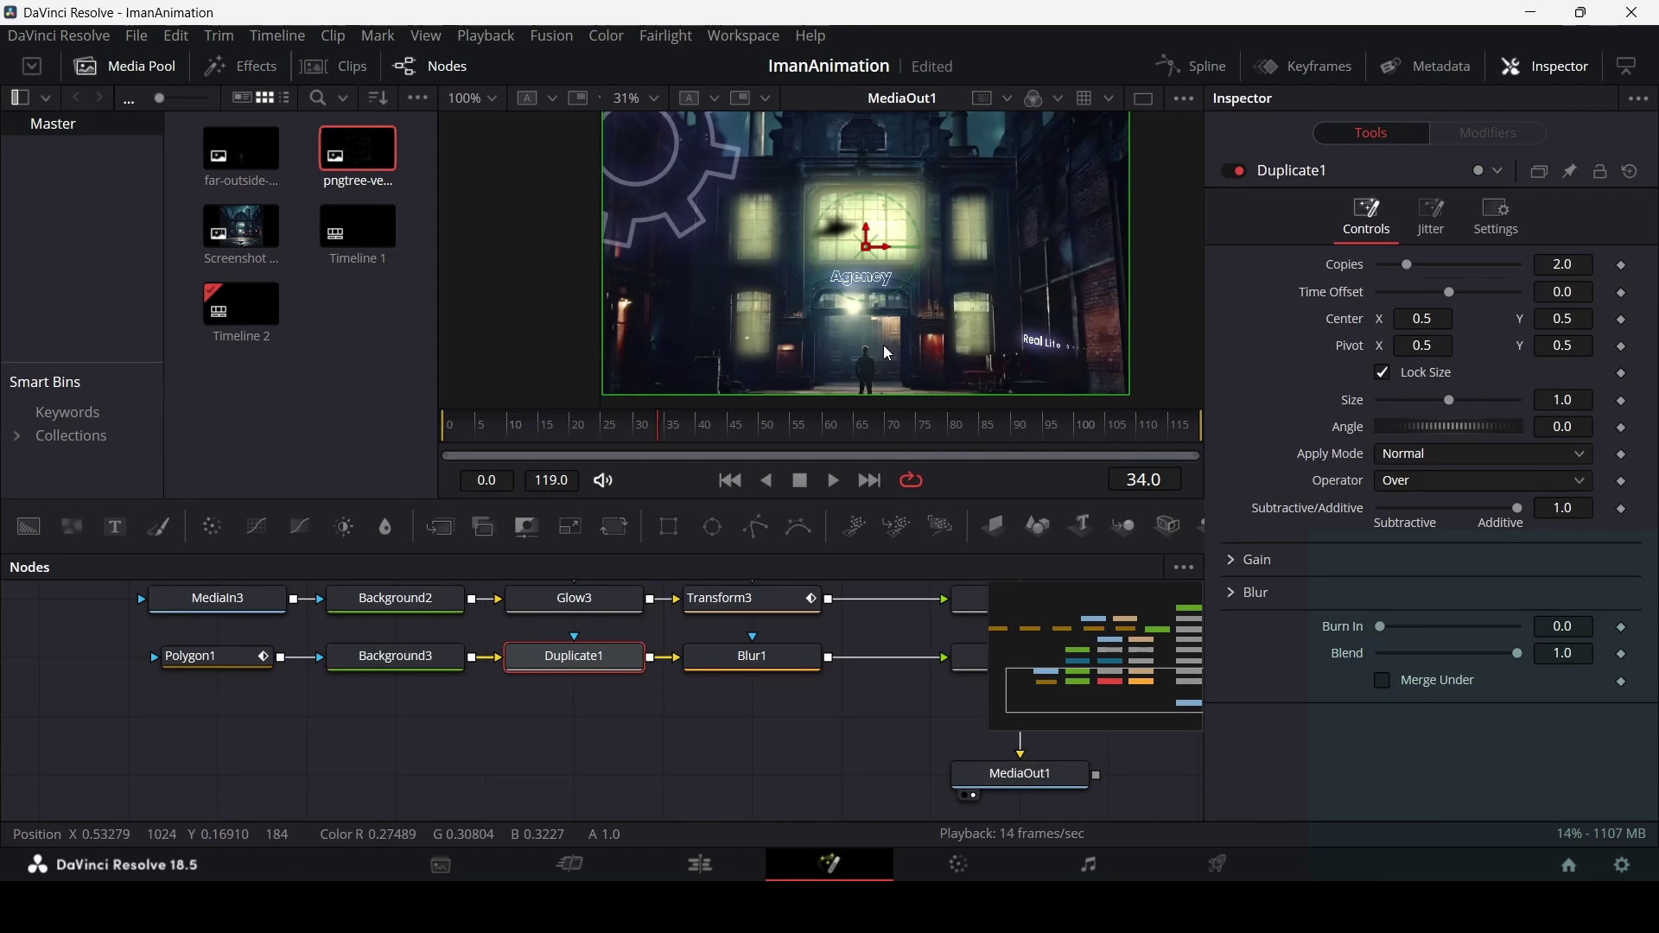
{"action": "left_click_drag", "start_coordinate": [1408, 264], "coordinate": [1558, 322]}
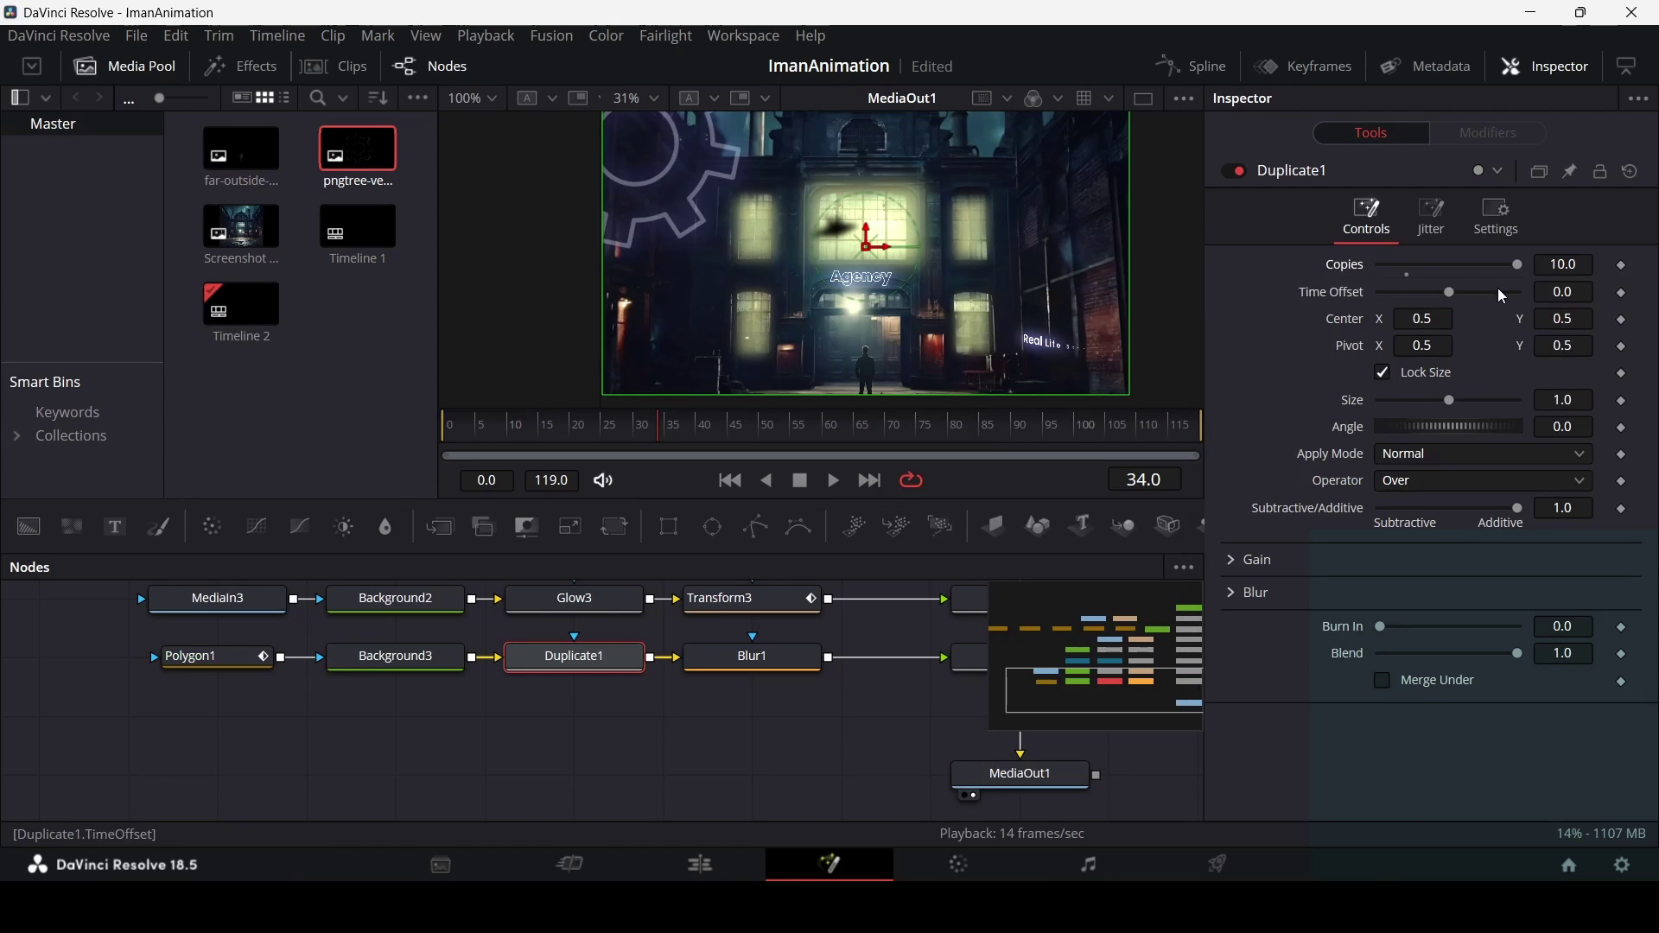
{"action": "left_click_drag", "start_coordinate": [1455, 297], "coordinate": [1520, 293]}
{"action": "mouse_move", "coordinate": [1426, 319]}
{"action": "left_mouse_down"}
{"action": "mouse_move", "coordinate": [1538, 319]}
{"action": "mouse_move", "coordinate": [1438, 319]}
{"action": "left_mouse_up"}
{"action": "mouse_move", "coordinate": [1451, 403]}
{"action": "left_mouse_down"}
{"action": "mouse_move", "coordinate": [1494, 397]}
{"action": "mouse_move", "coordinate": [1444, 401]}
{"action": "mouse_move", "coordinate": [1460, 397]}
{"action": "left_mouse_up"}
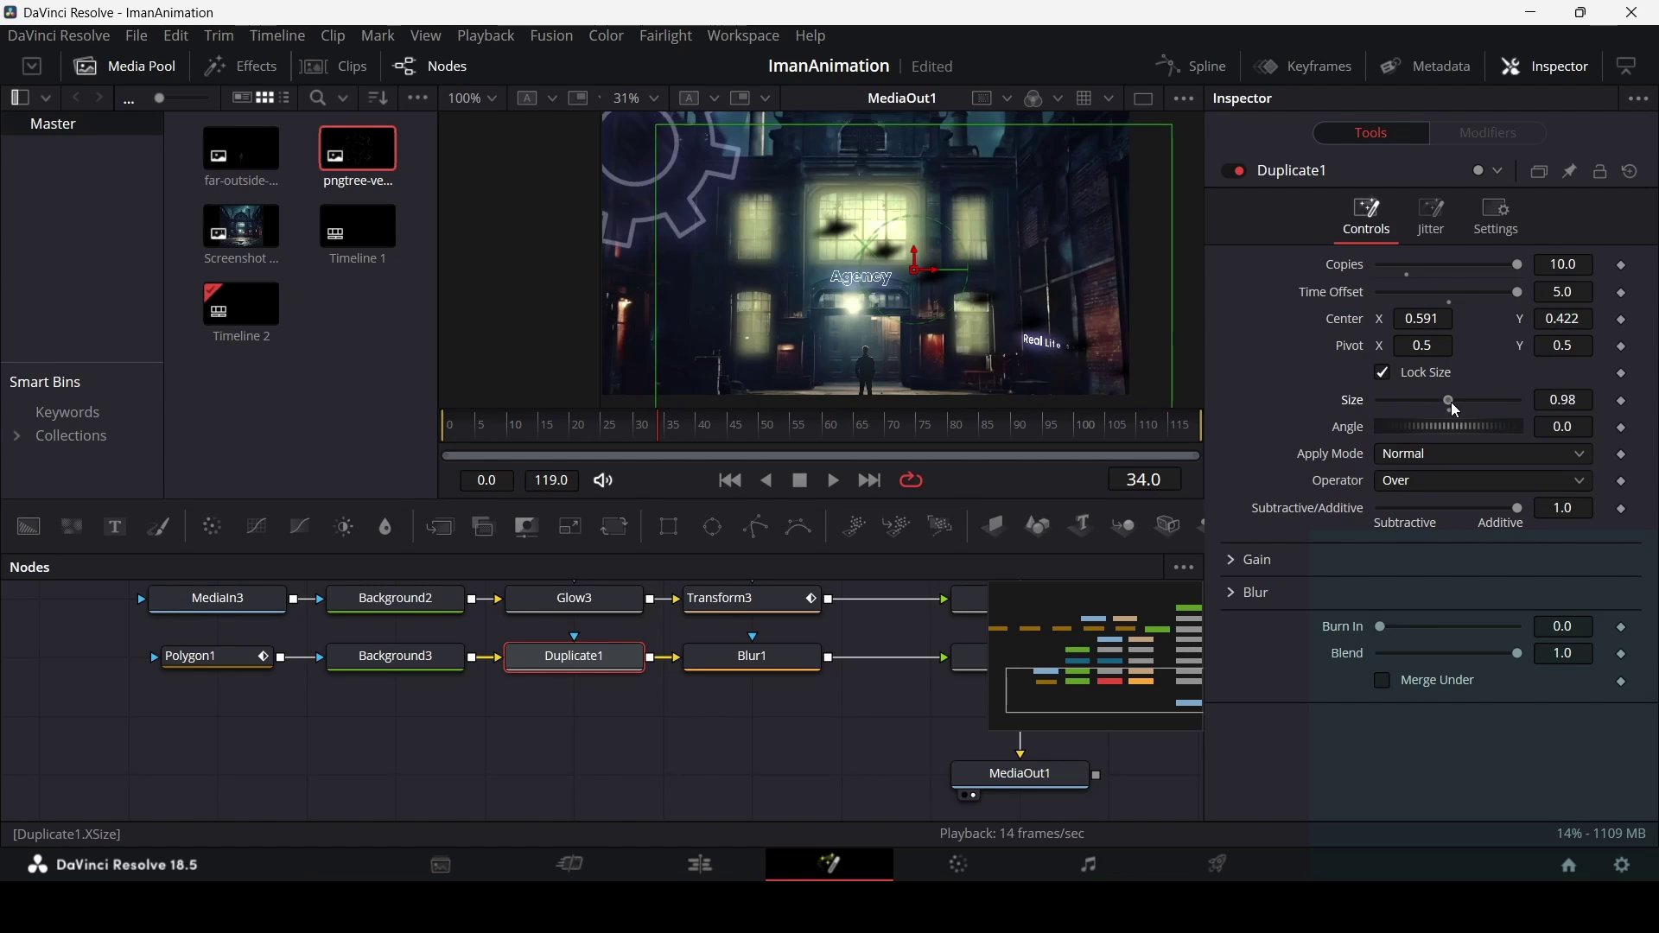
{"action": "left_click", "coordinate": [1432, 216]}
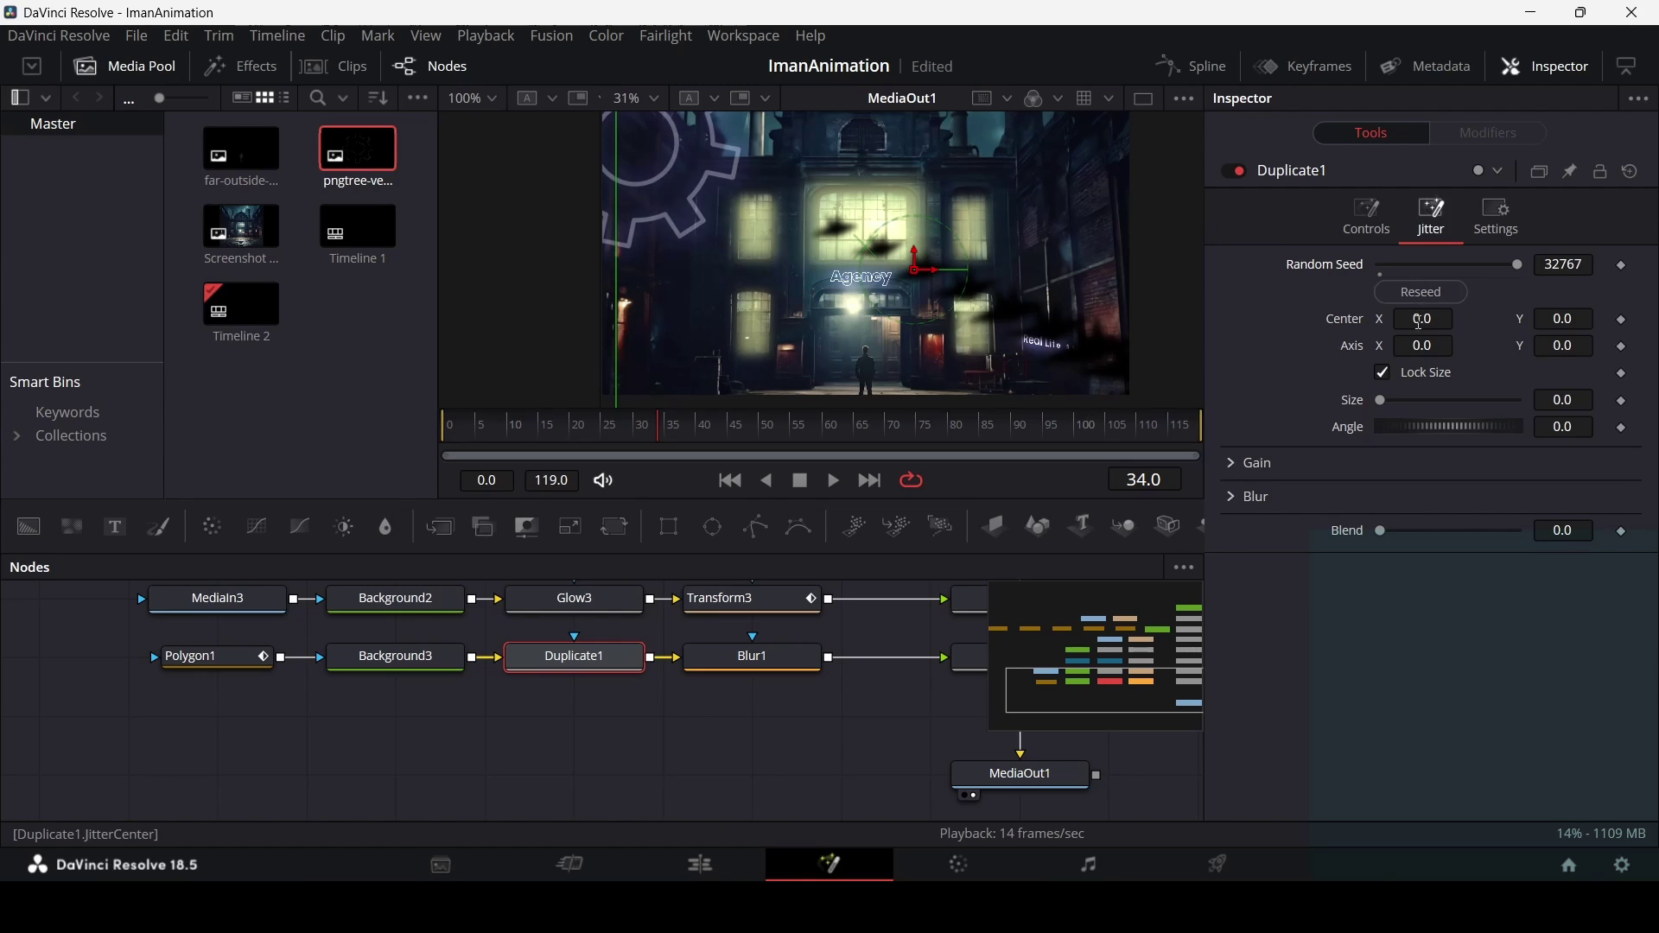
Jitter the Duplicate1 copies randomly with Center X -0.628 and Size 1.13.
{"action": "left_click_drag", "start_coordinate": [1424, 319], "coordinate": [1493, 333]}
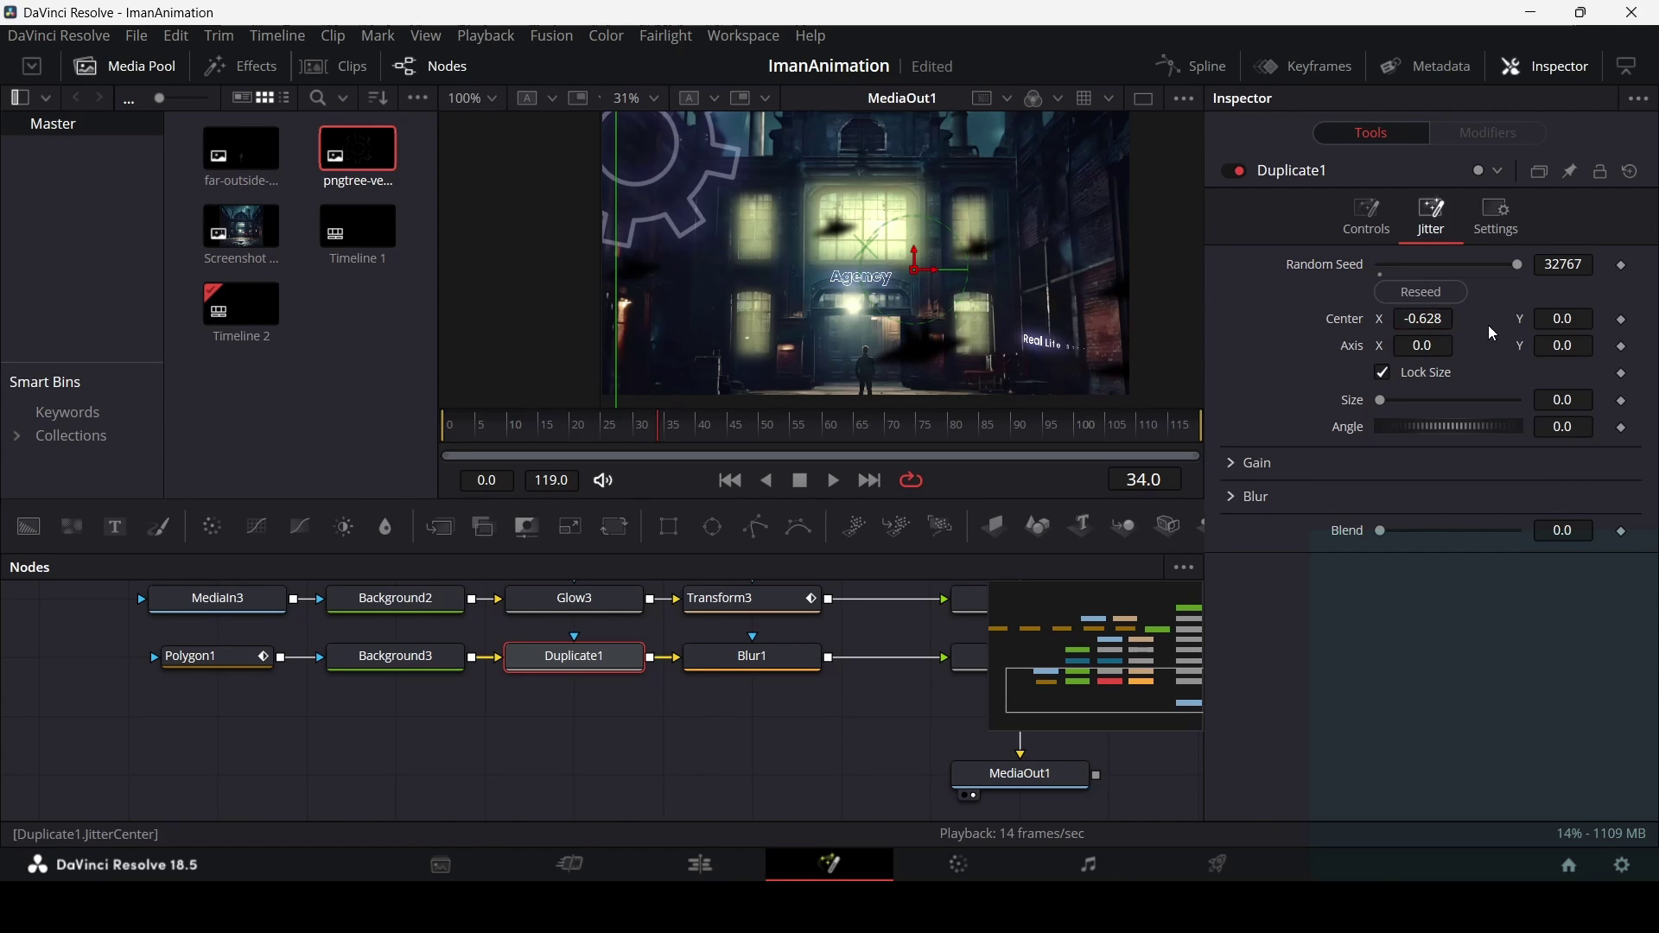
{"action": "left_click_drag", "start_coordinate": [1388, 405], "coordinate": [1453, 400]}
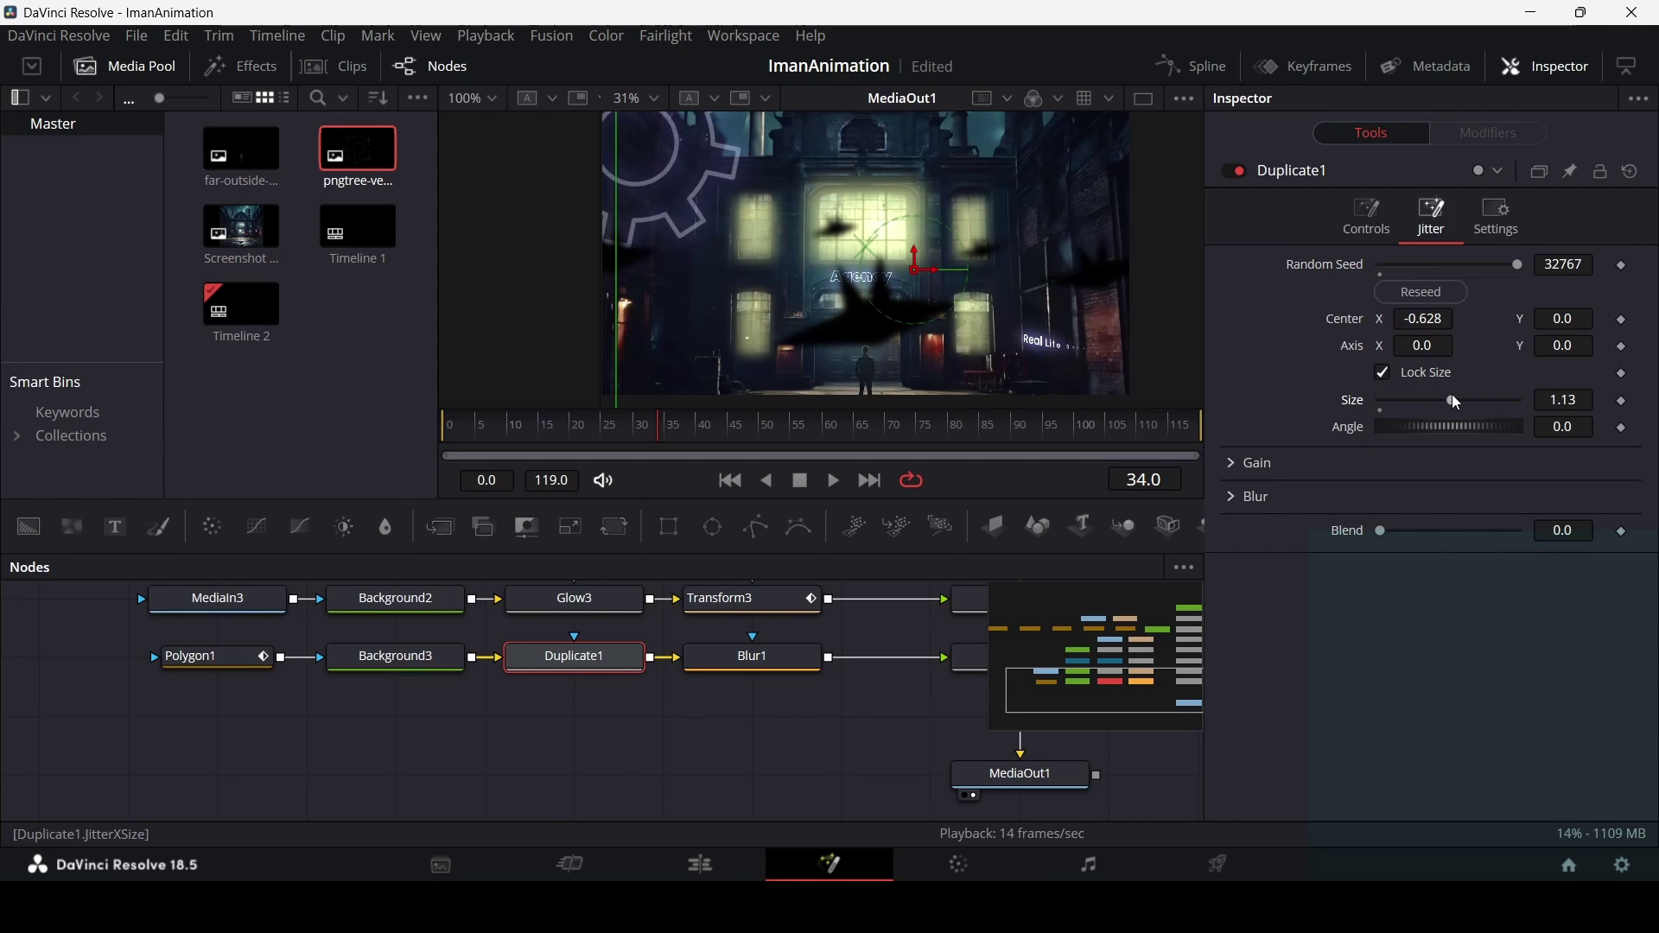
{"action": "left_click", "coordinate": [1367, 217]}
Set Duplicate1 Center X to 0.557 and Size to 0.91, then scrub the timeline to preview.
{"action": "mouse_move", "coordinate": [1428, 318]}
{"action": "left_mouse_down"}
{"action": "mouse_move", "coordinate": [1115, 326]}
{"action": "mouse_move", "coordinate": [1415, 319]}
{"action": "left_mouse_up"}
{"action": "mouse_move", "coordinate": [1459, 401]}
{"action": "left_mouse_down"}
{"action": "mouse_move", "coordinate": [1480, 395]}
{"action": "mouse_move", "coordinate": [1451, 402]}
{"action": "left_mouse_up"}
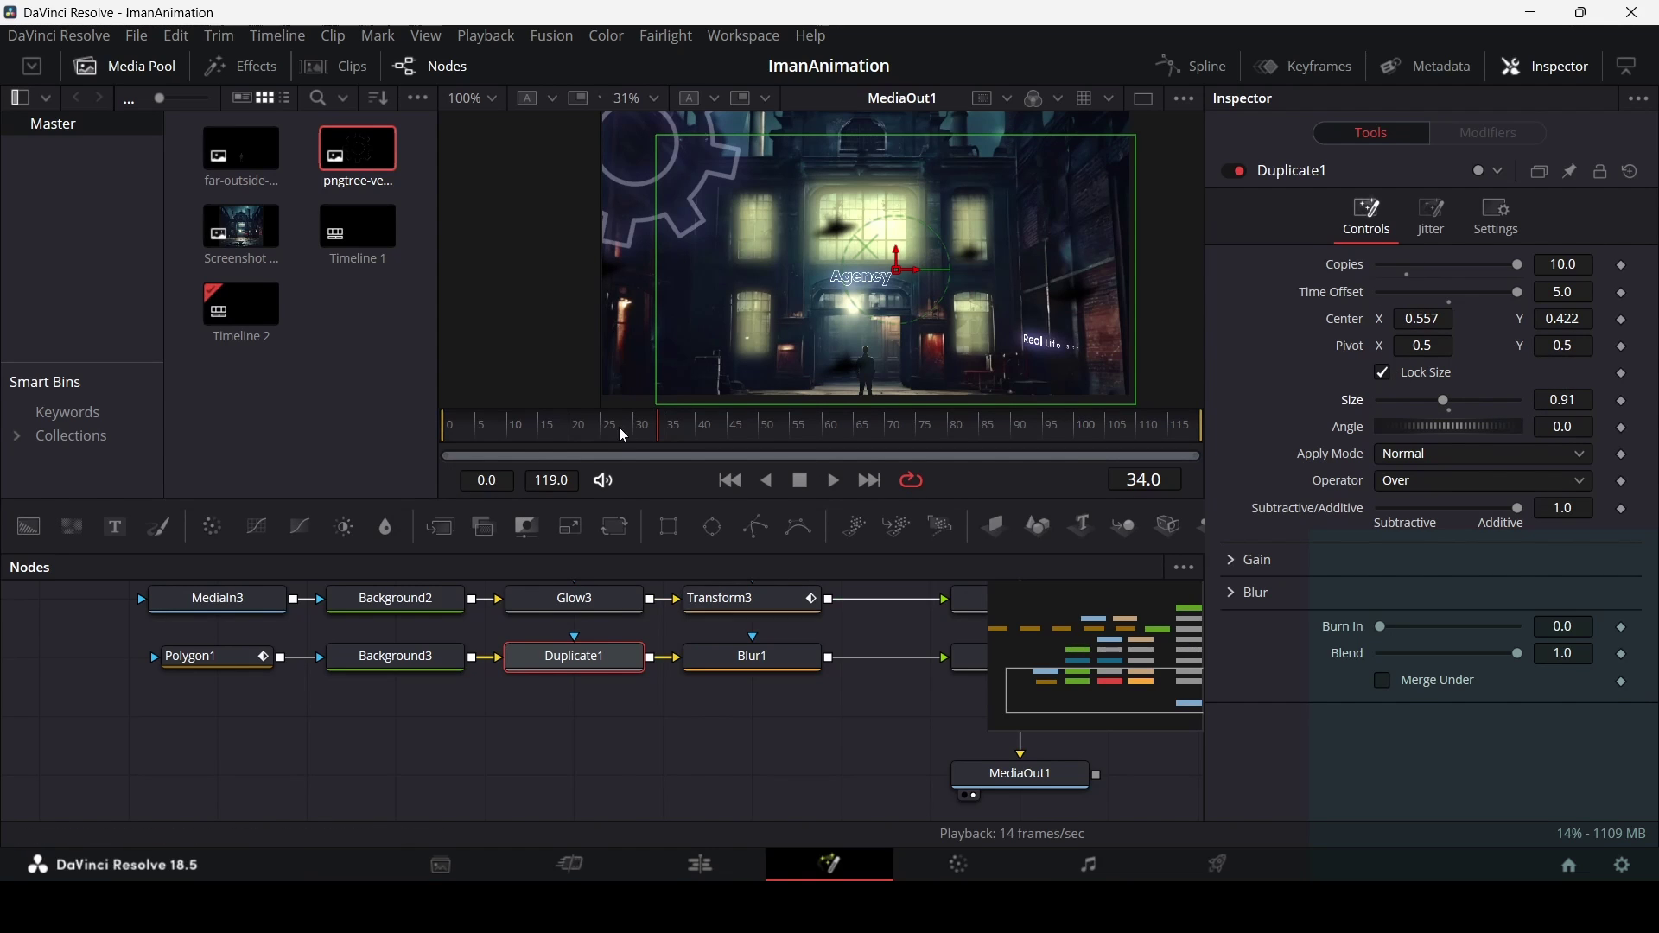
{"action": "left_click_drag", "start_coordinate": [619, 426], "coordinate": [763, 459]}
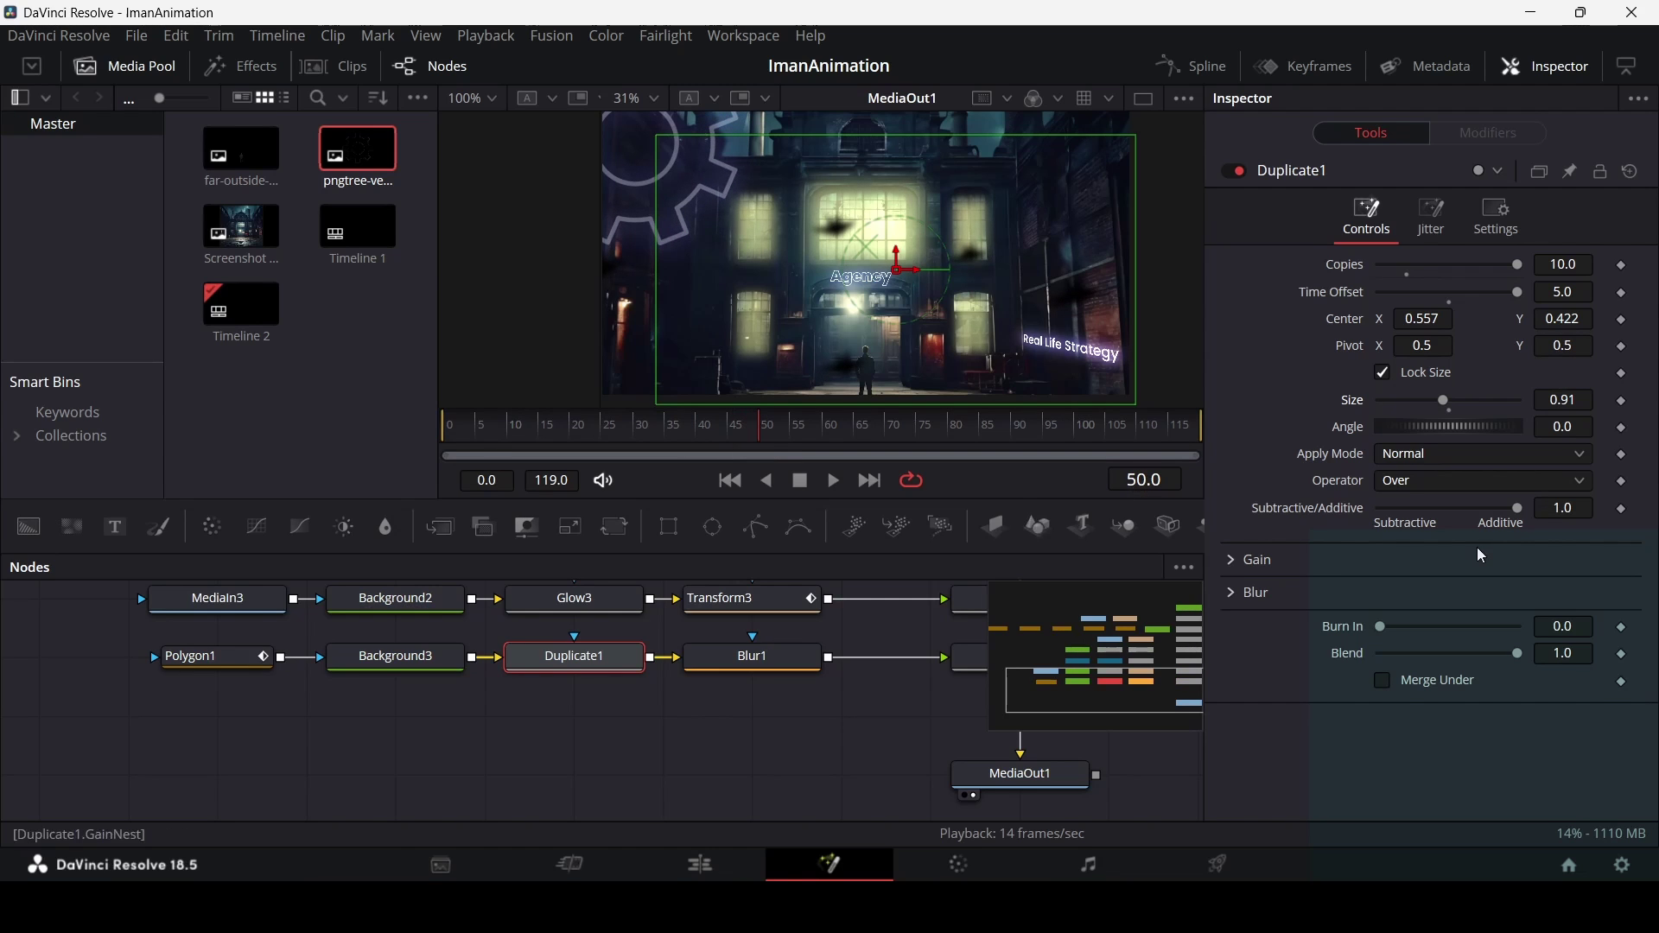
Select the Polygon1 bird shape and add a keyframe on its Center.
{"action": "left_click", "coordinate": [233, 658]}
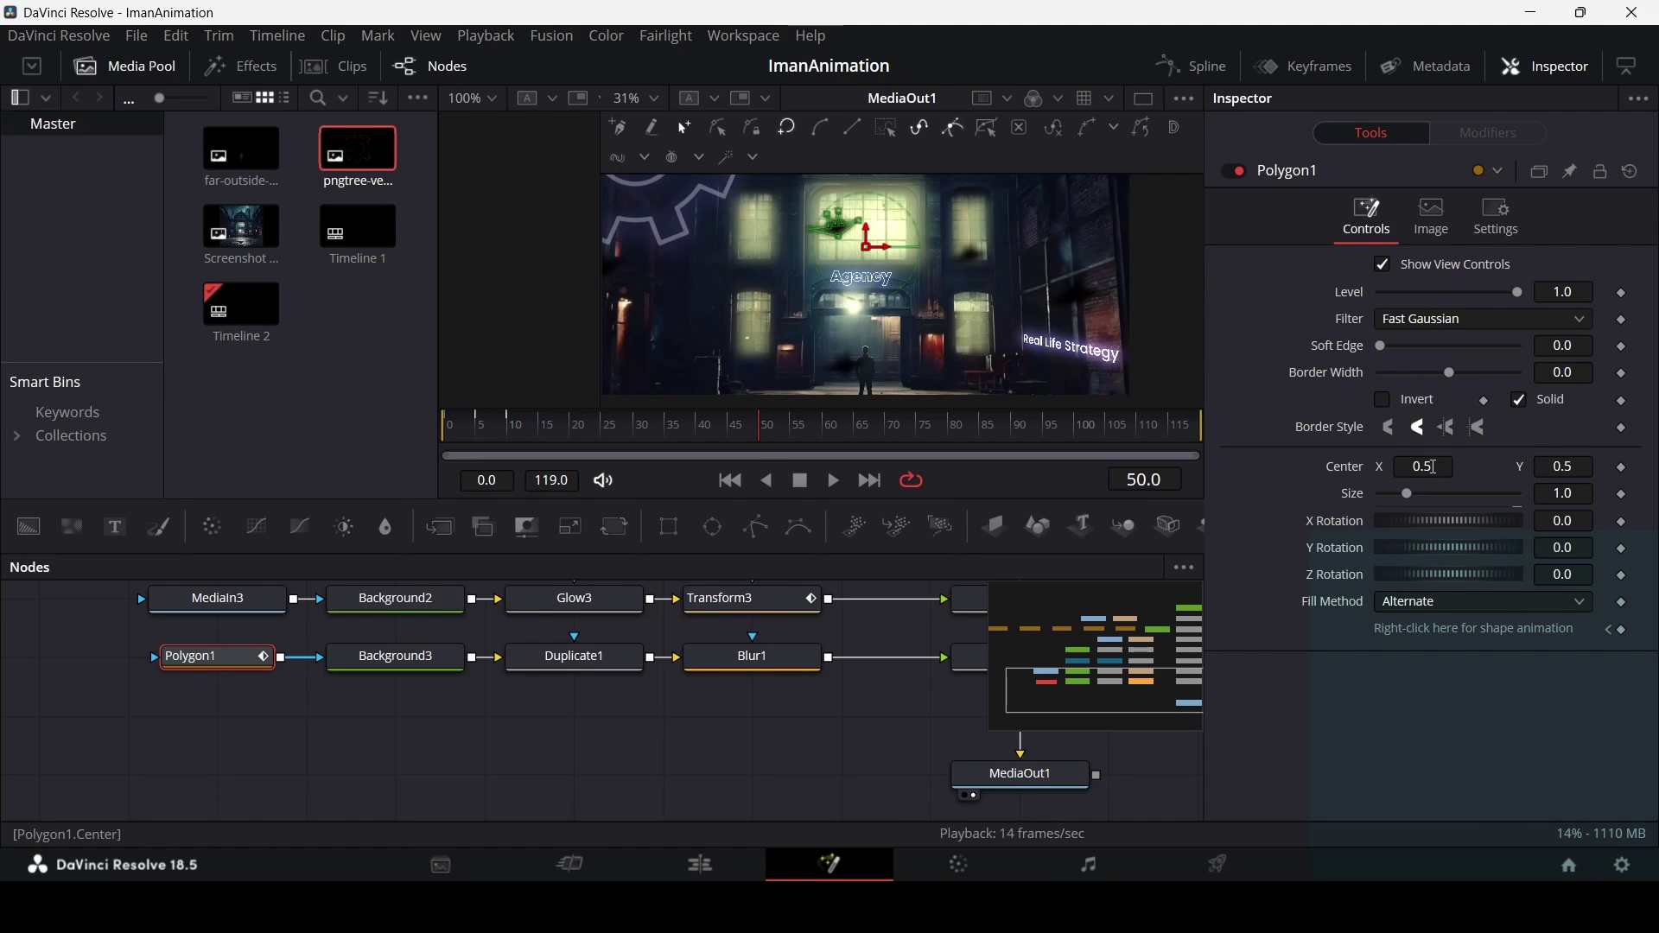
{"action": "mouse_move", "coordinate": [1426, 467]}
{"action": "left_mouse_down"}
{"action": "mouse_move", "coordinate": [1514, 467]}
{"action": "mouse_move", "coordinate": [1335, 466]}
{"action": "mouse_move", "coordinate": [1528, 467]}
{"action": "mouse_move", "coordinate": [1427, 467]}
{"action": "left_mouse_up"}
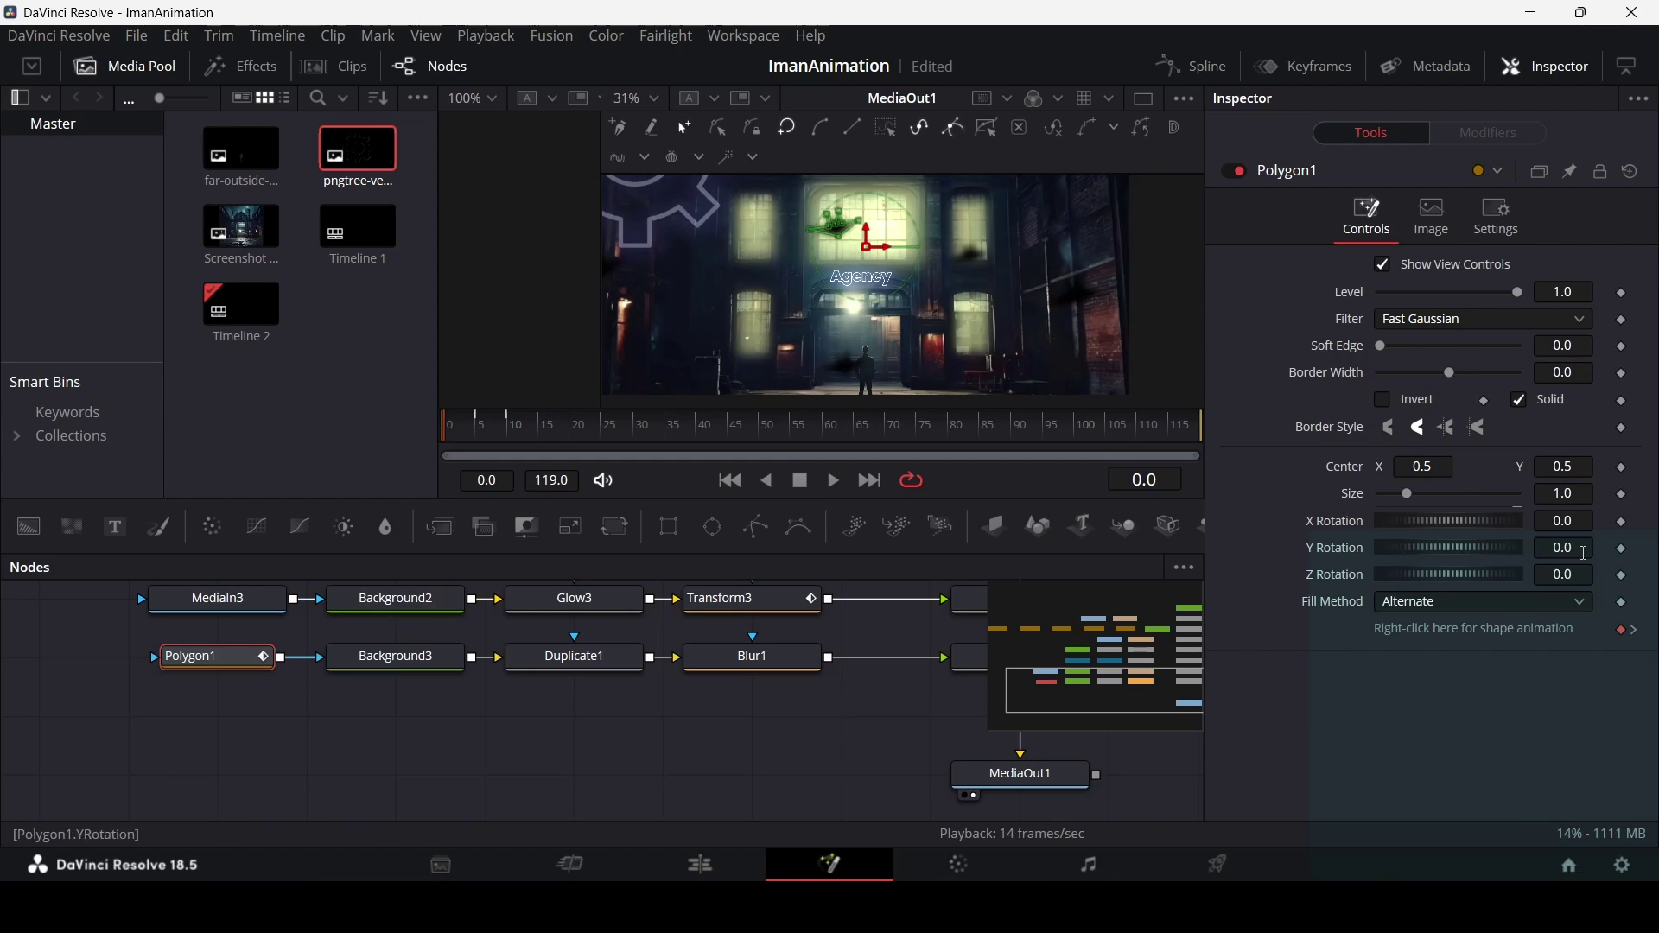
{"action": "left_click", "coordinate": [1622, 467]}
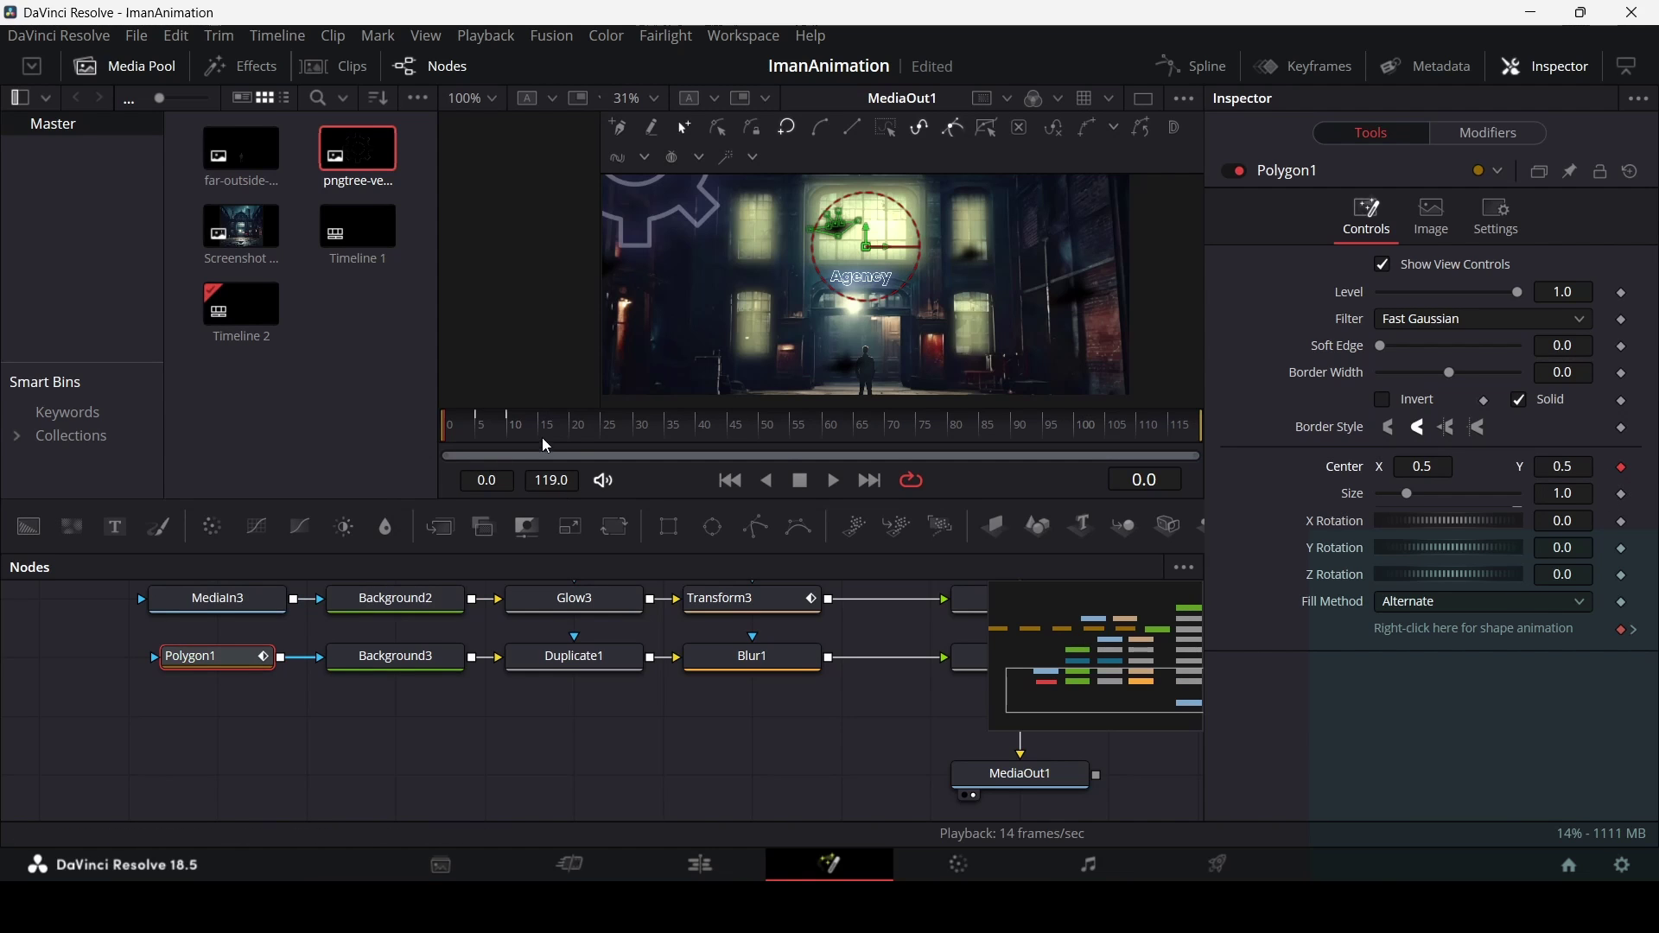
Keyframe Polygon1 Center X from -0.46 at frame 0 to 1.26 at frame 30, then play it back.
{"action": "left_click_drag", "start_coordinate": [546, 446], "coordinate": [636, 434]}
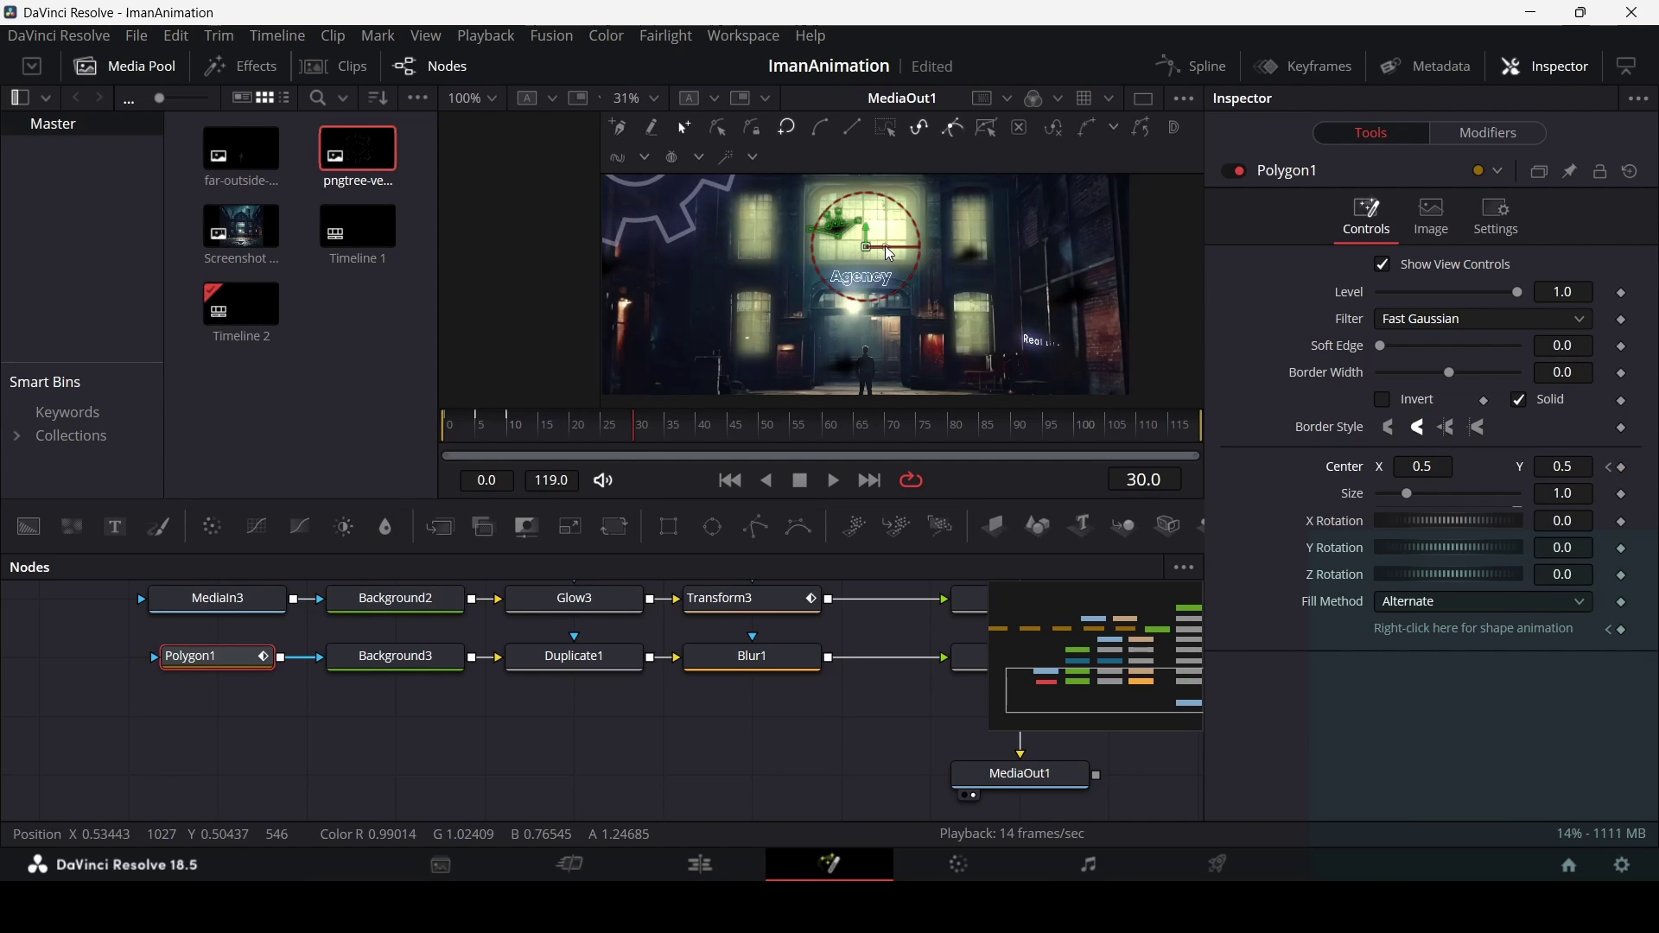
{"action": "left_click_drag", "start_coordinate": [890, 253], "coordinate": [1303, 257]}
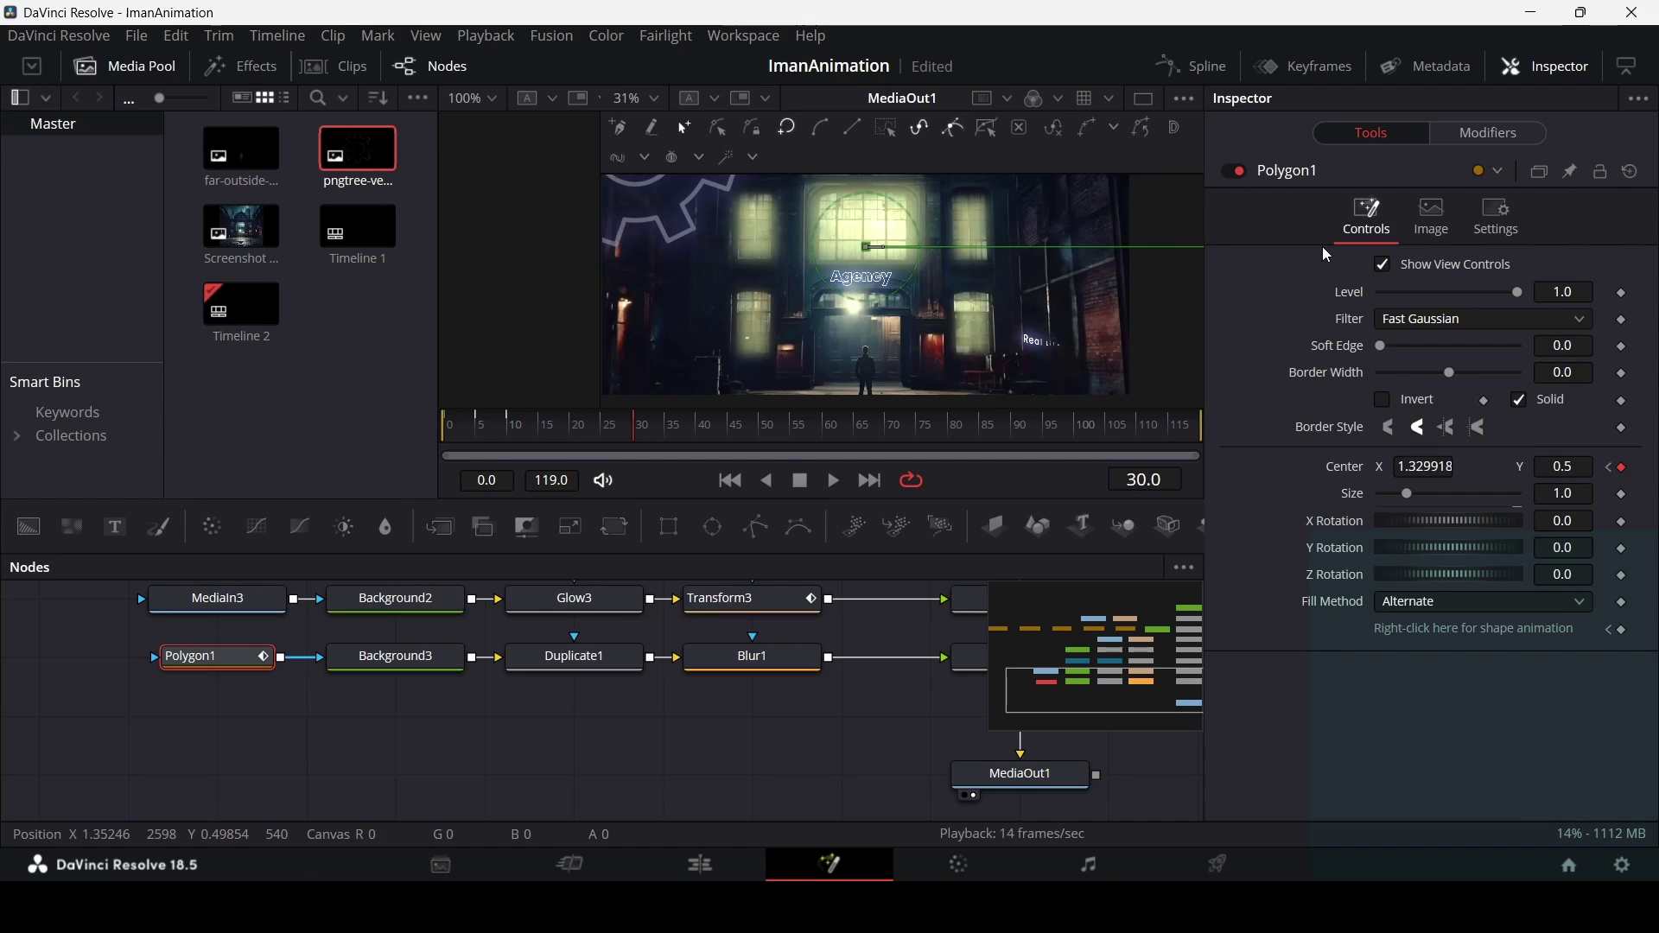
{"action": "left_click_drag", "start_coordinate": [470, 437], "coordinate": [423, 440]}
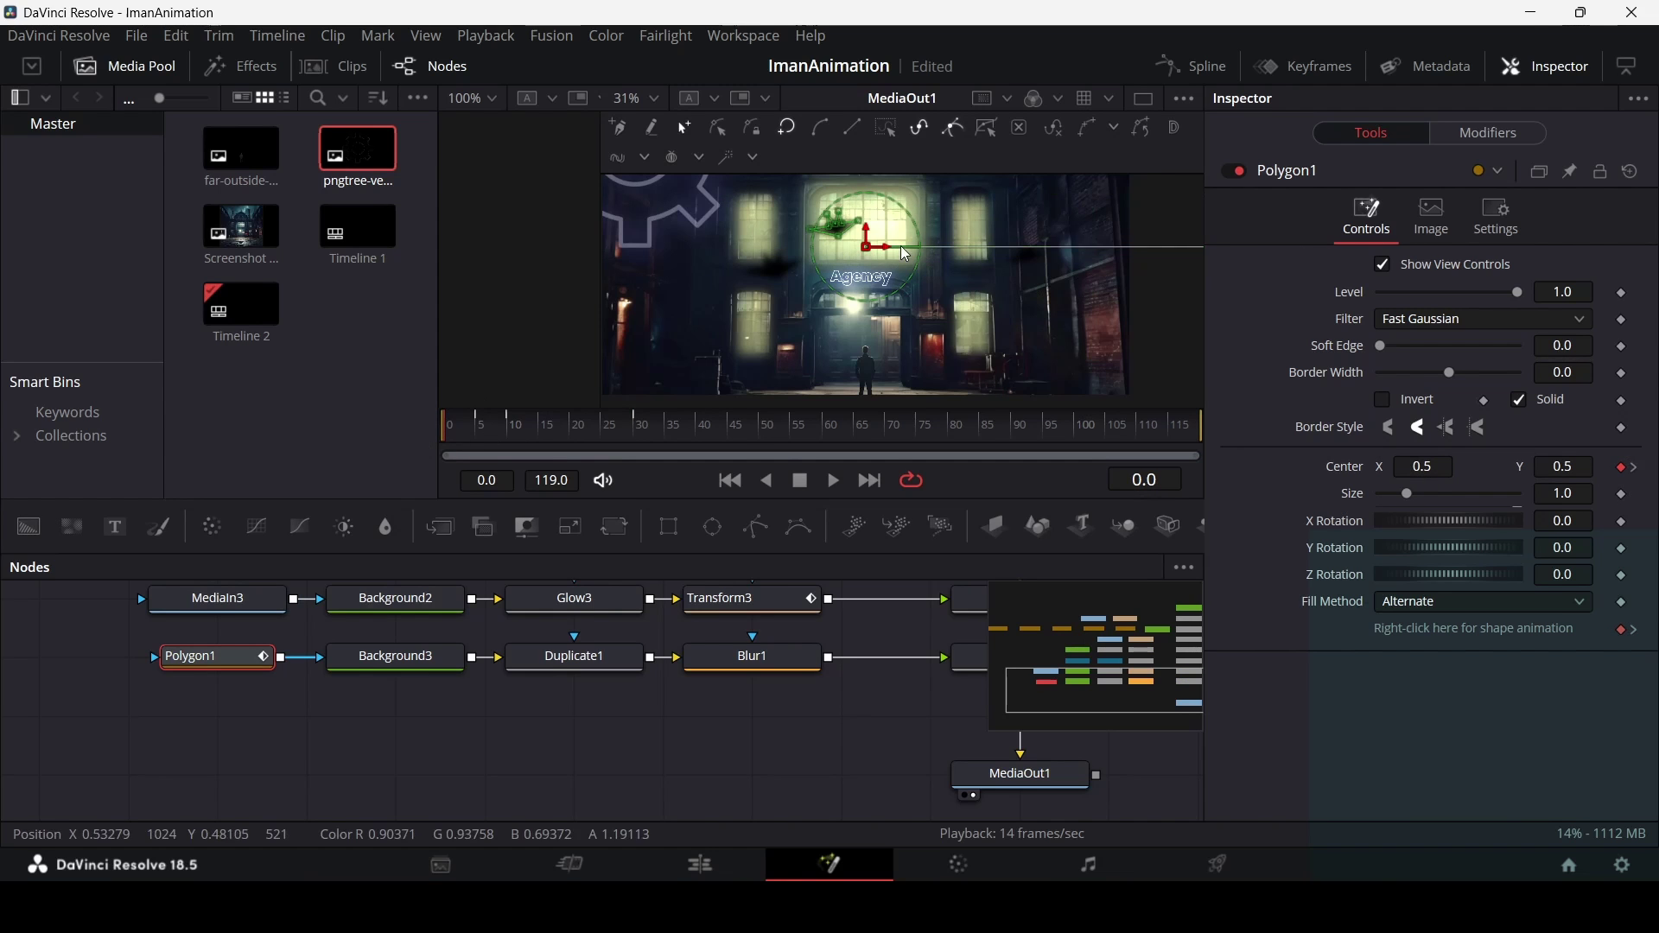
{"action": "left_click_drag", "start_coordinate": [887, 253], "coordinate": [391, 310]}
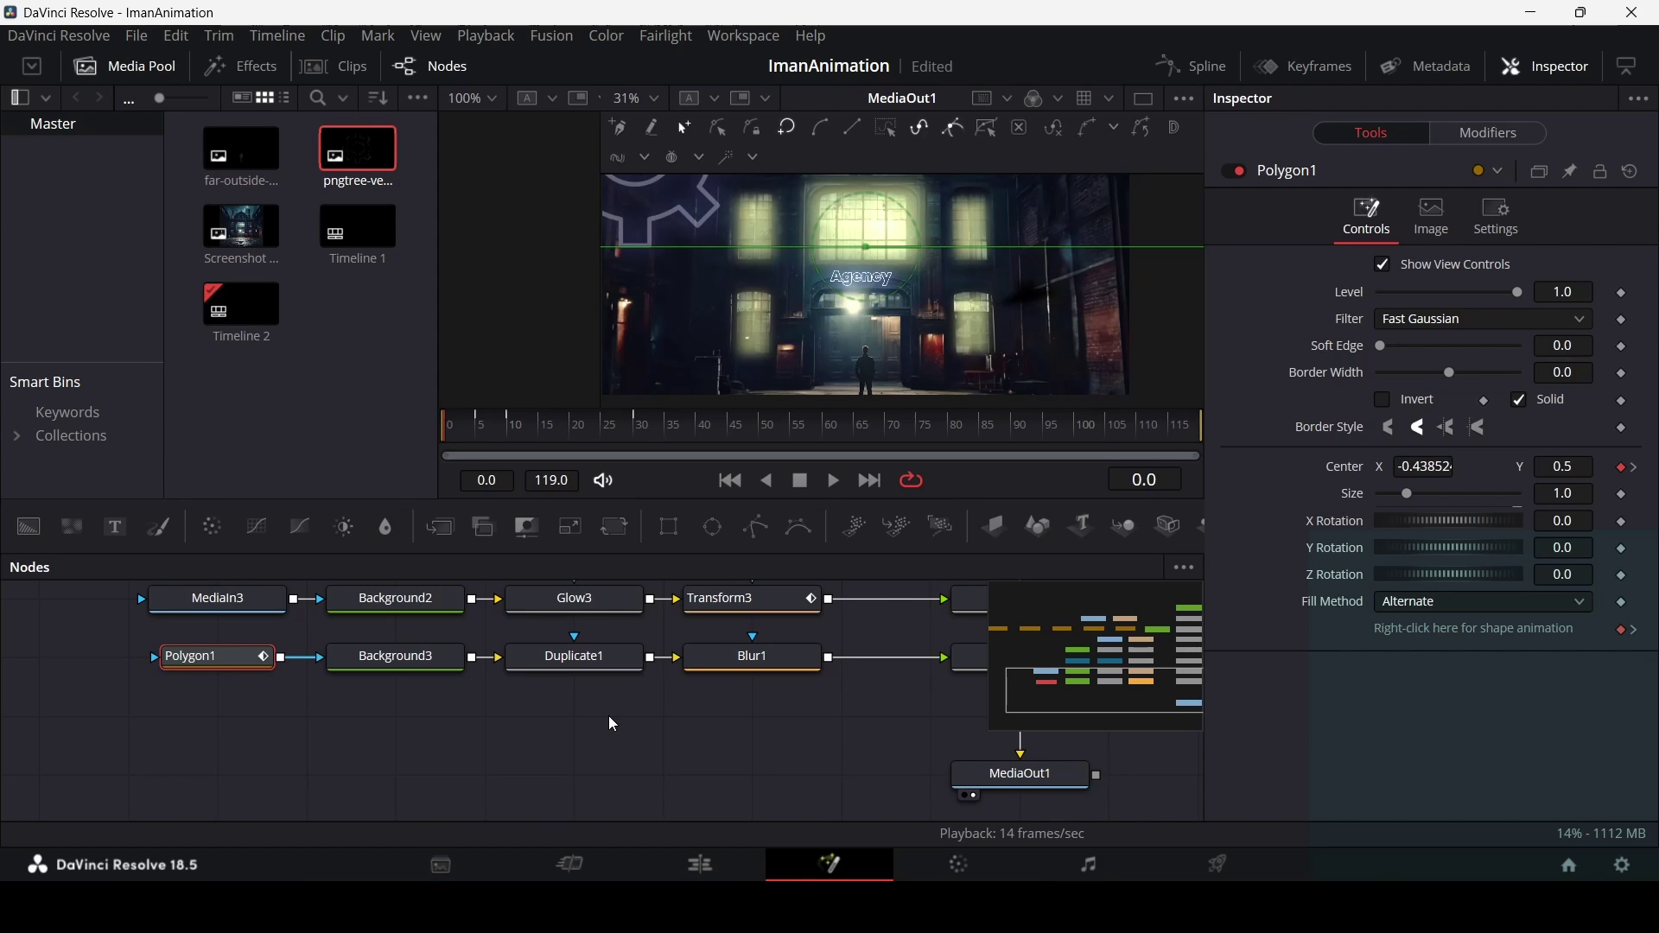
{"action": "key", "text": "space"}
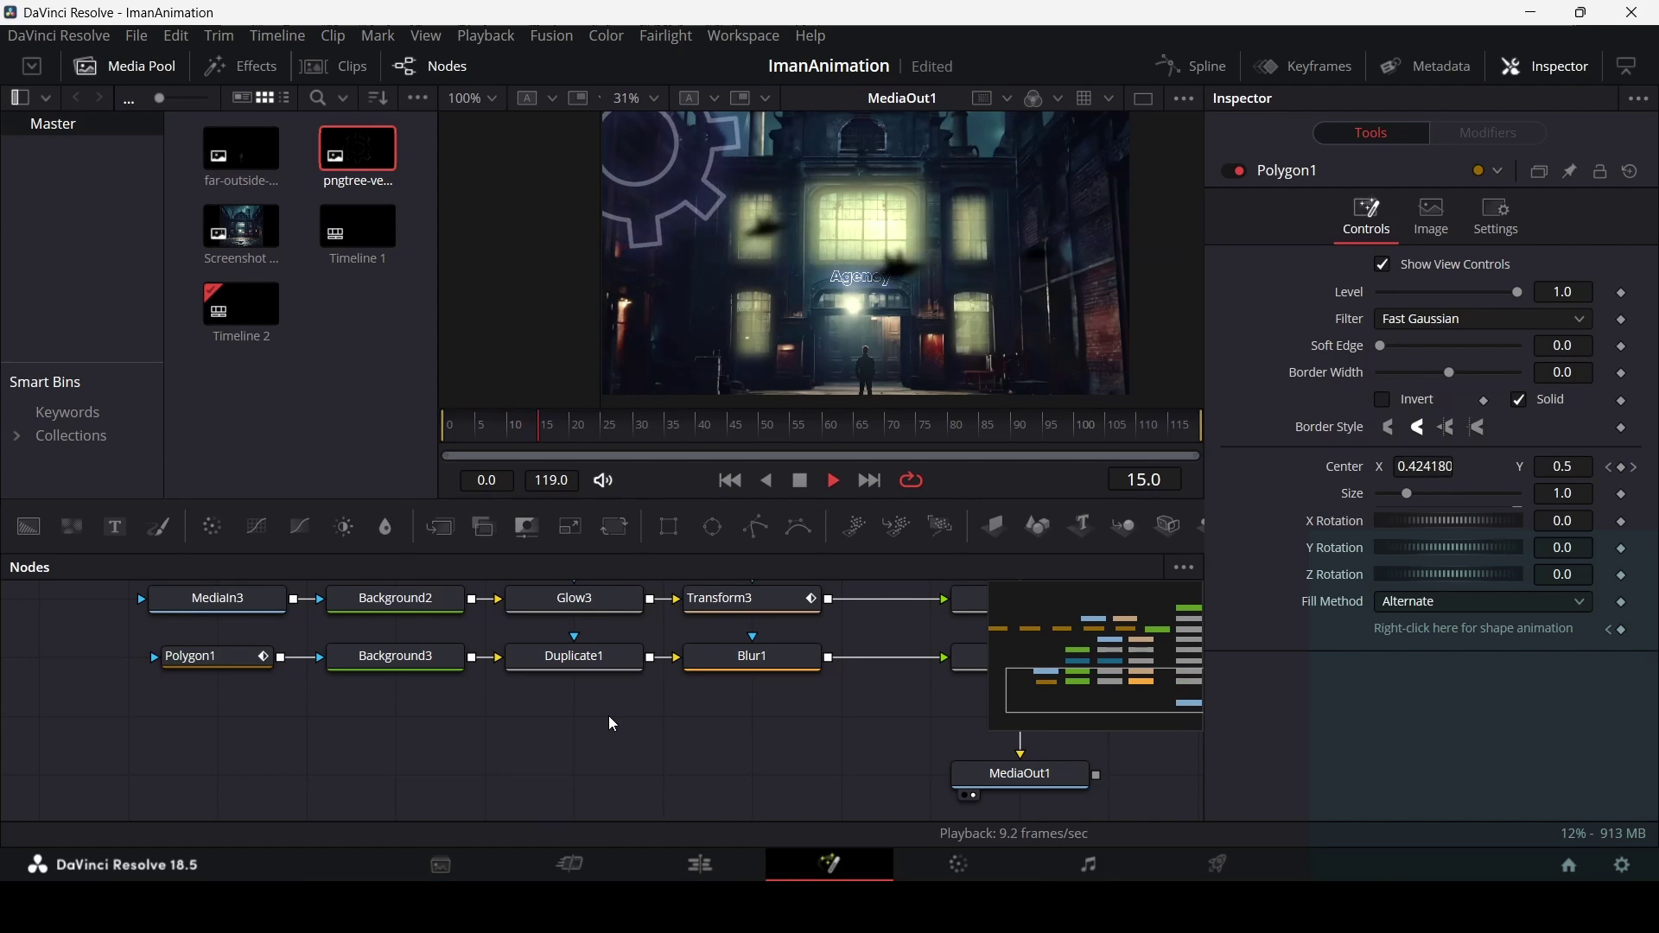
{"action": "key", "text": "space"}
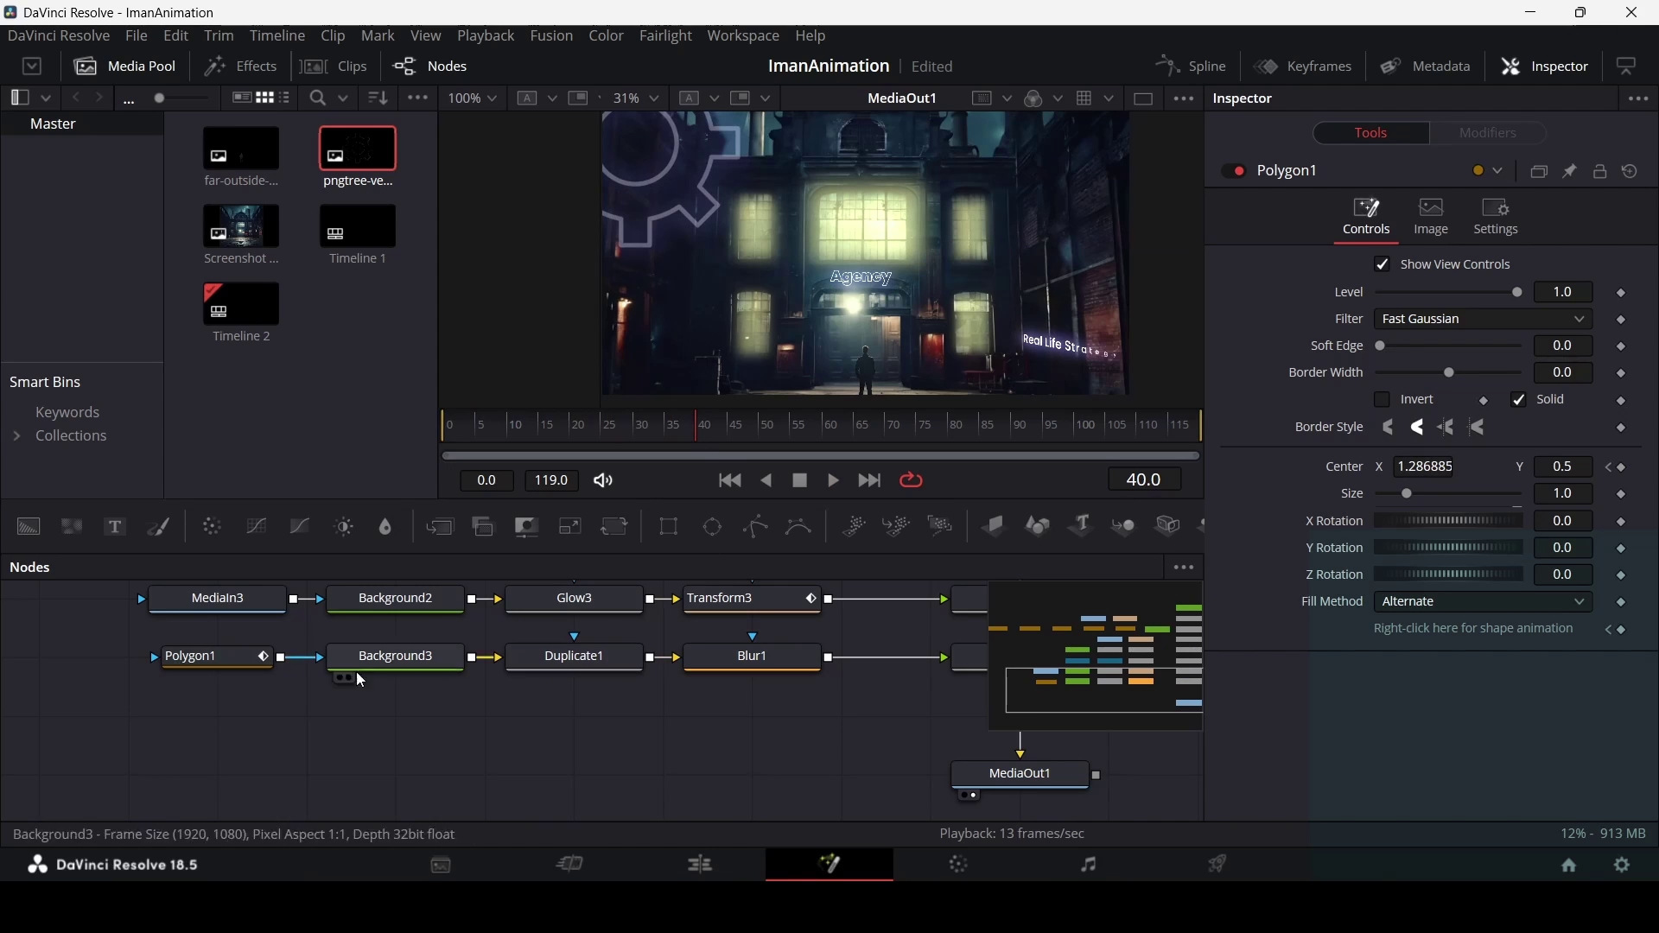
Slide Polygon1's Center X to the left edge at frame 50 and replay the motion.
{"action": "left_click", "coordinate": [245, 660]}
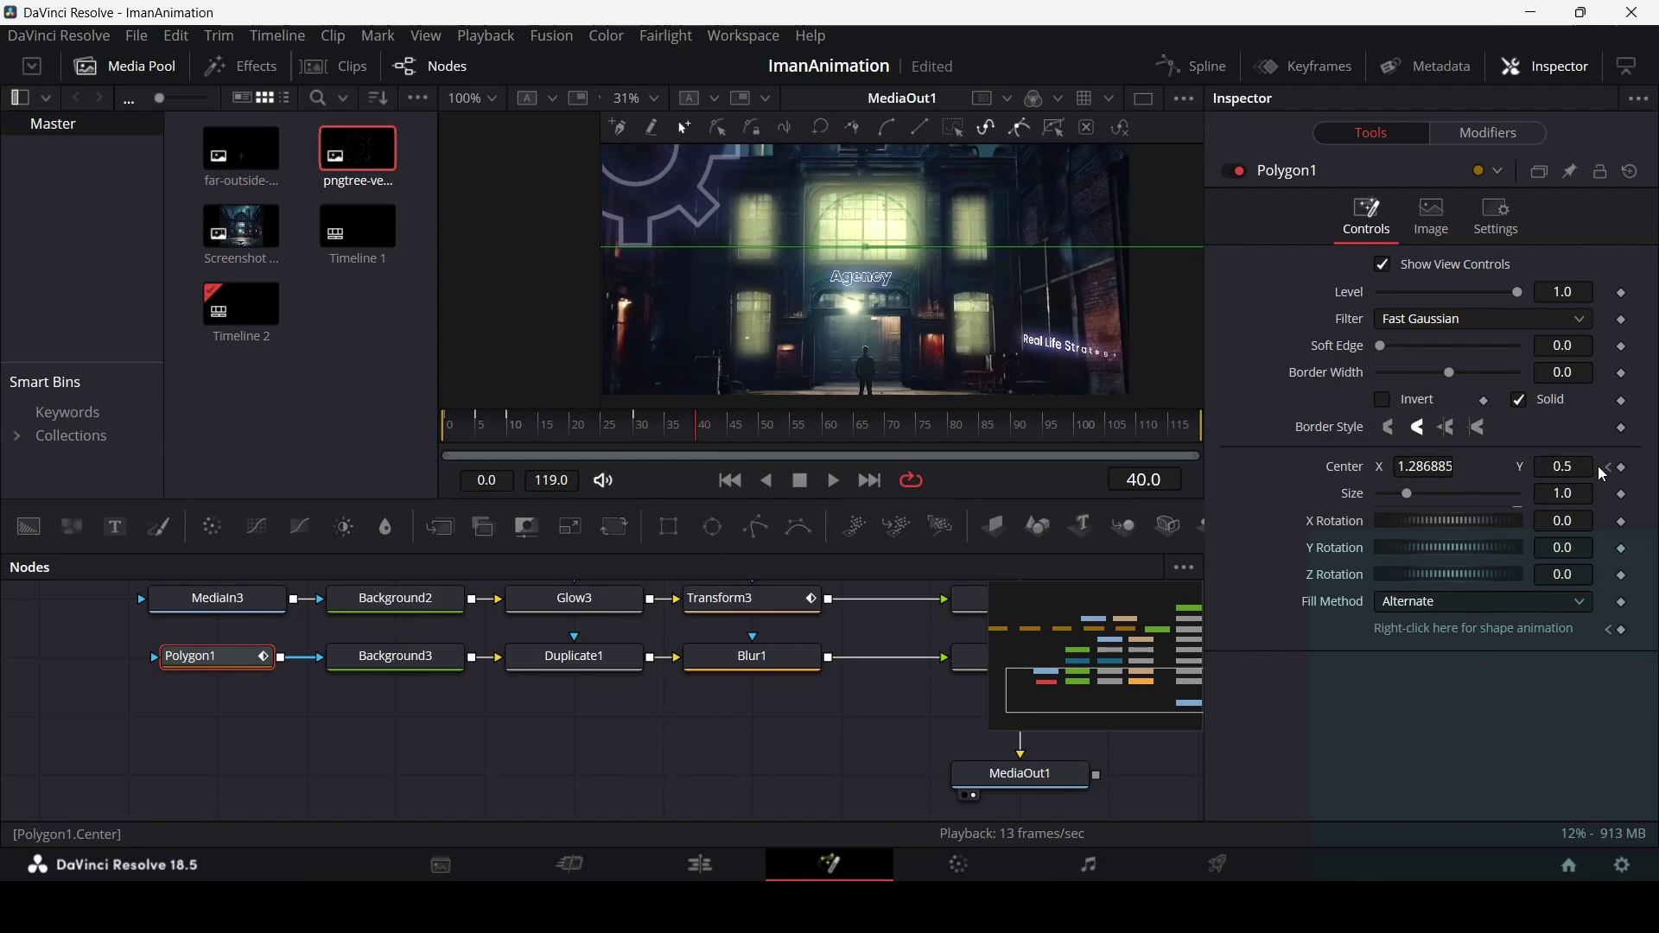
{"action": "mouse_move", "coordinate": [750, 429]}
{"action": "left_mouse_down"}
{"action": "mouse_move", "coordinate": [826, 433]}
{"action": "mouse_move", "coordinate": [760, 443]}
{"action": "left_mouse_up"}
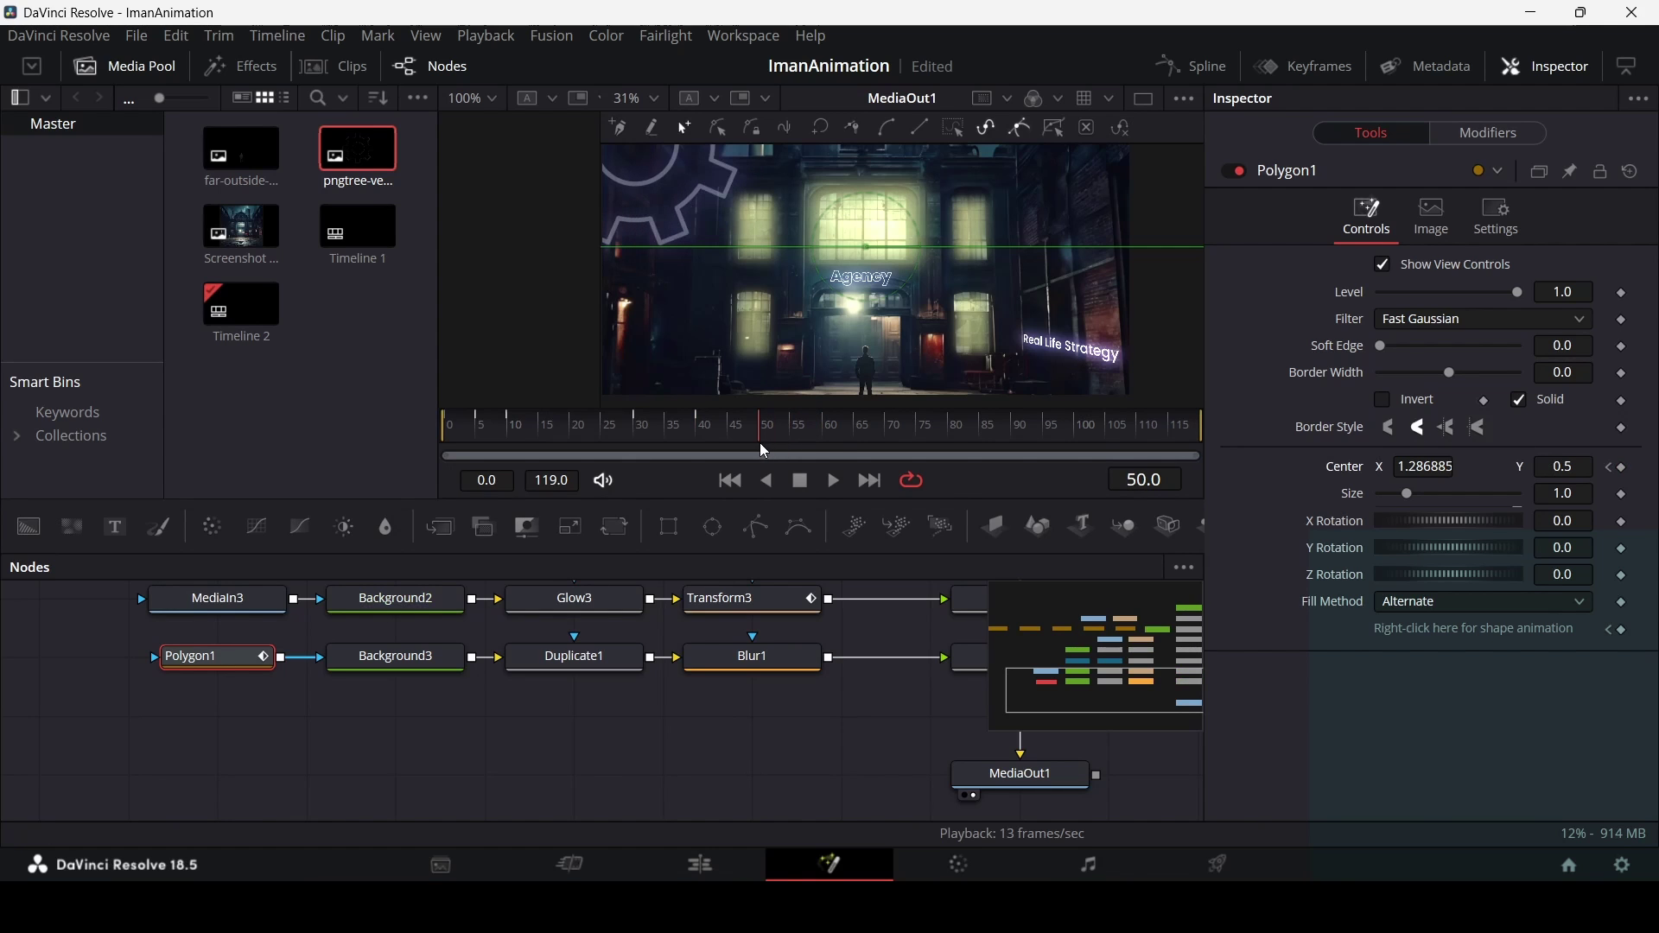
{"action": "left_click_drag", "start_coordinate": [1427, 462], "coordinate": [1192, 465]}
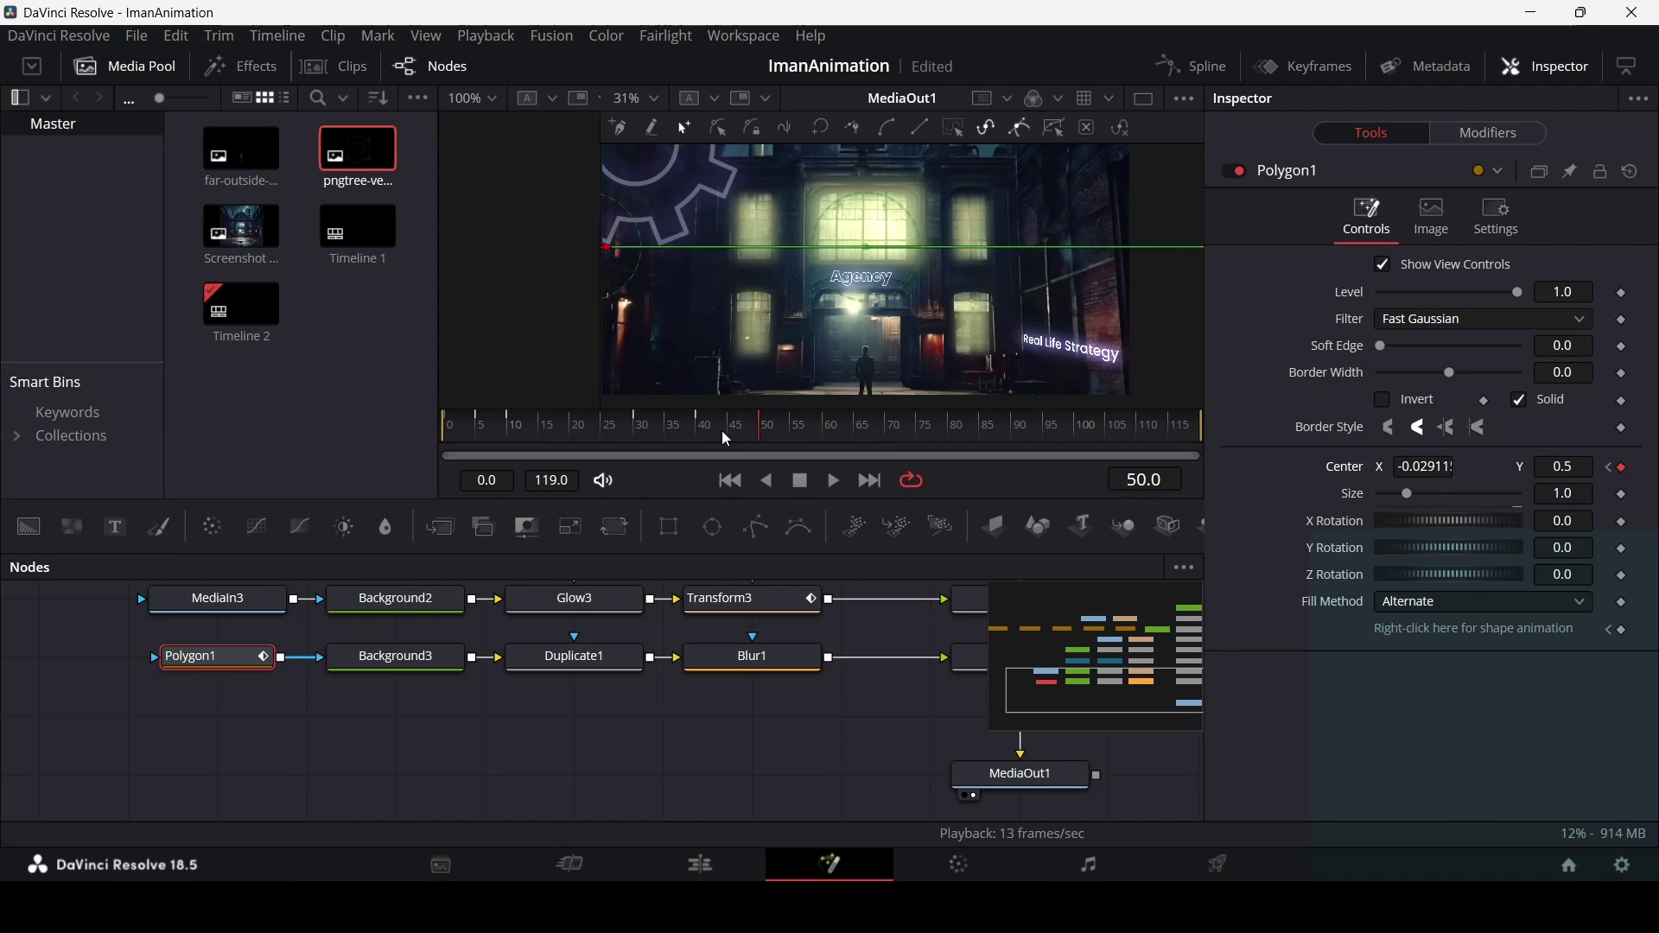
{"action": "left_click", "coordinate": [632, 429]}
{"action": "left_click", "coordinate": [769, 698]}
{"action": "key", "text": "space"}
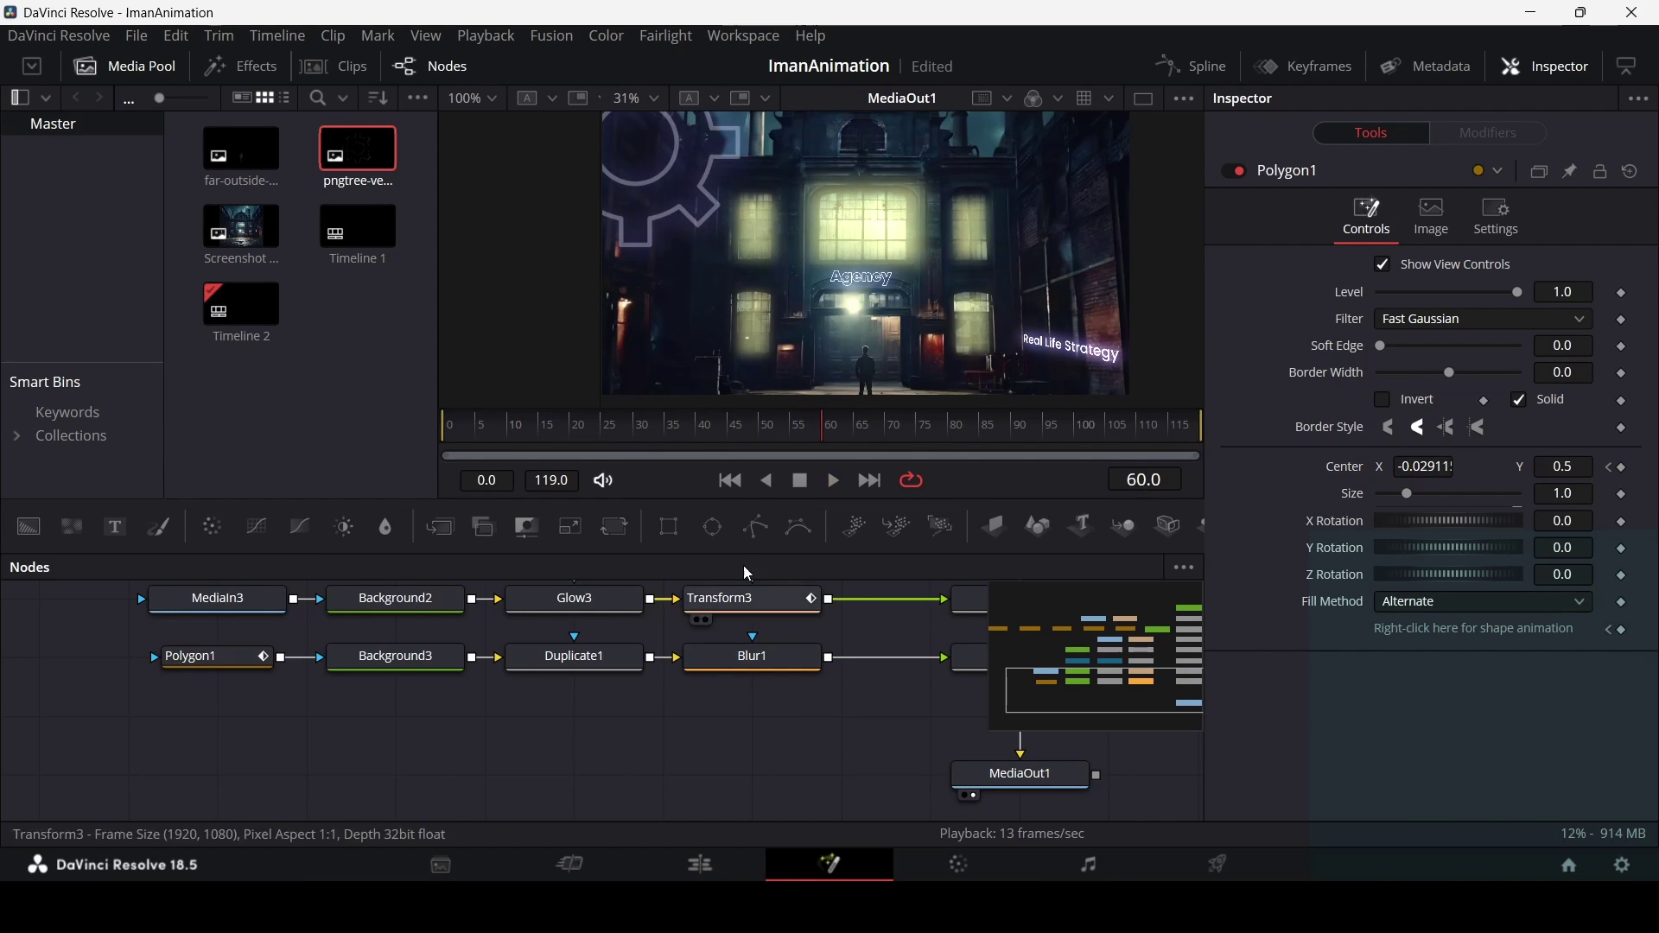
{"action": "left_click", "coordinate": [644, 425]}
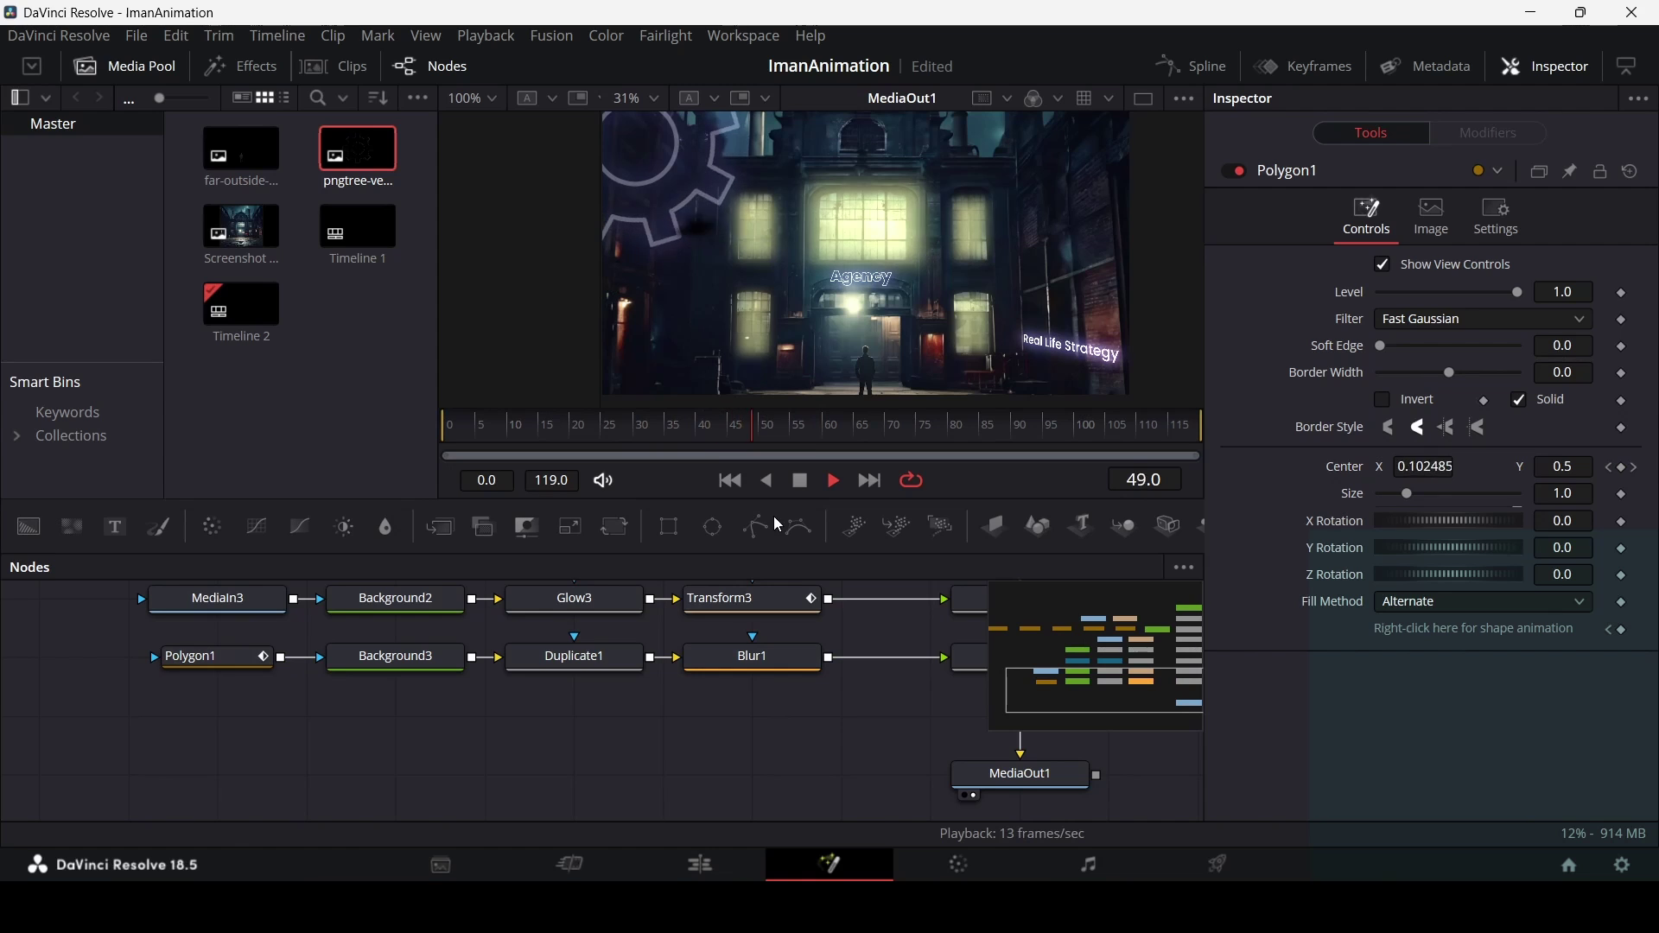
{"action": "key", "text": "space"}
Add a Polygon1 Center keyframe at frame 60 and push X to about 1.37 at frame 90.
{"action": "left_click_drag", "start_coordinate": [814, 434], "coordinate": [823, 435]}
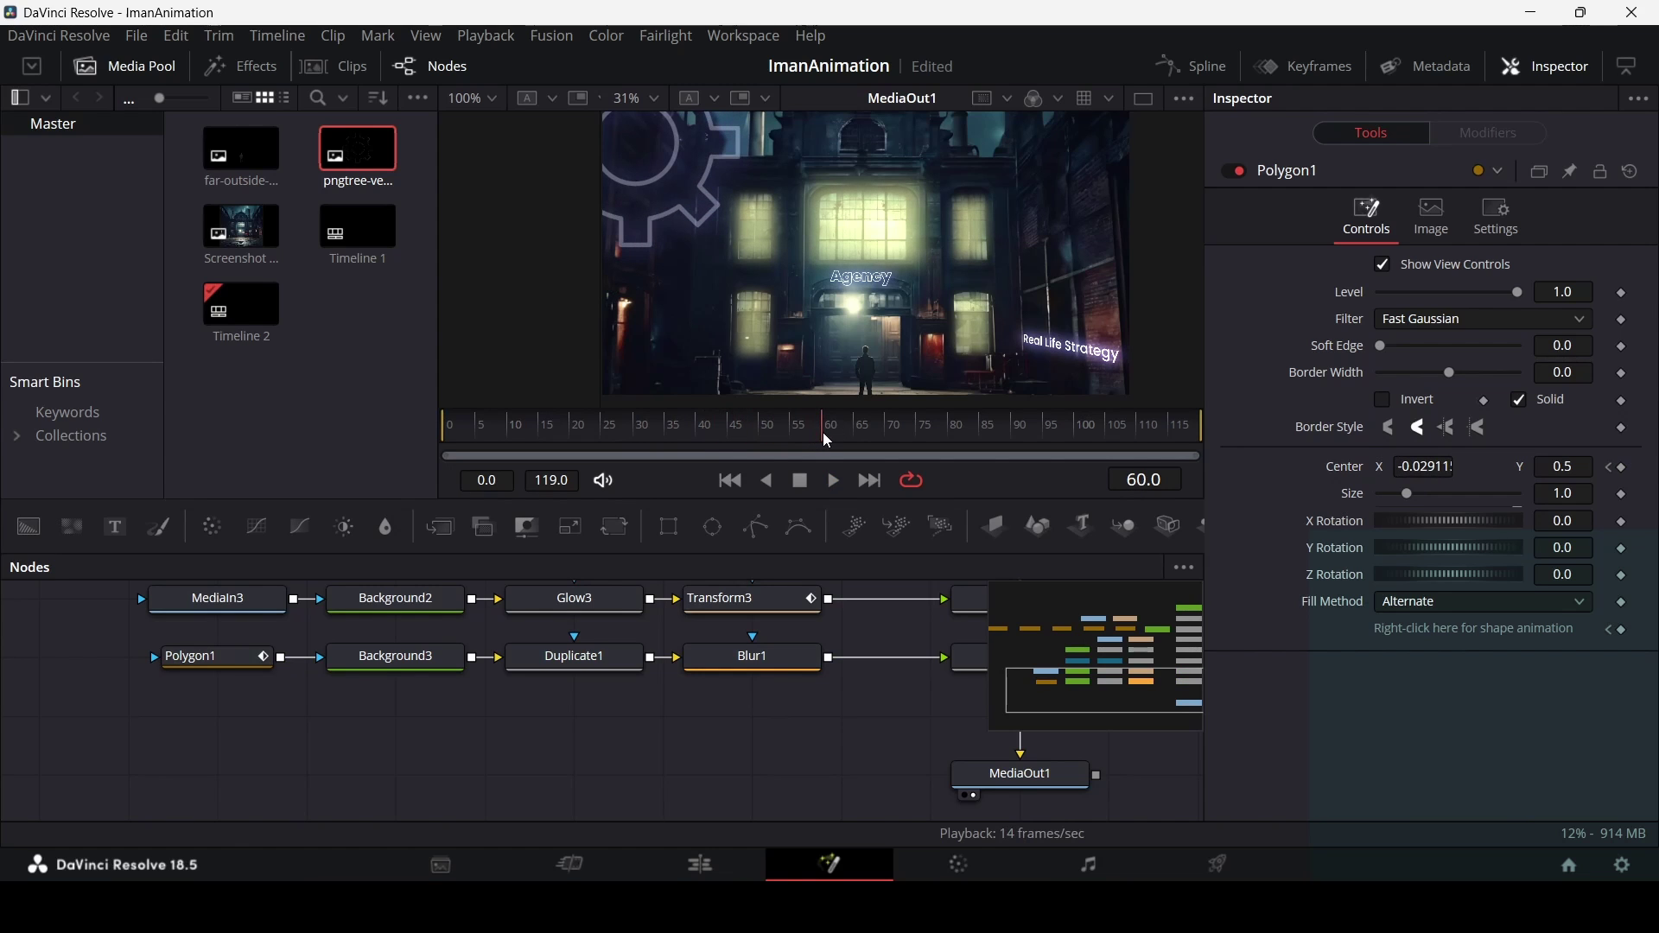
{"action": "left_click", "coordinate": [211, 657]}
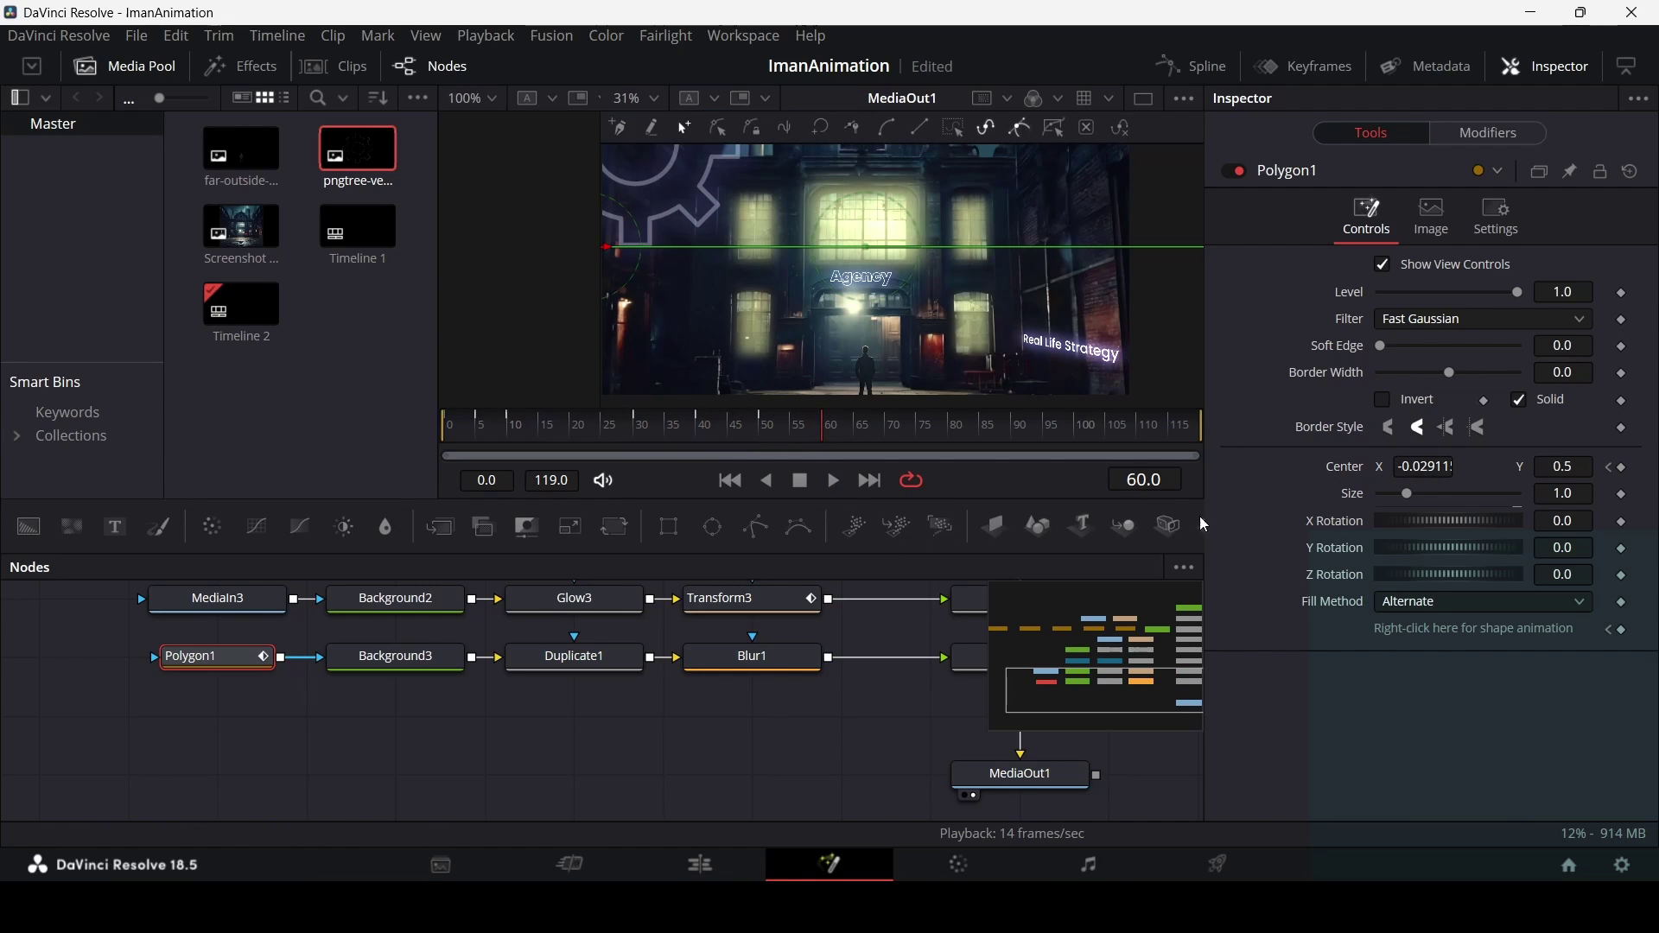
{"action": "left_click", "coordinate": [1623, 467]}
{"action": "mouse_move", "coordinate": [885, 437]}
{"action": "left_mouse_down"}
{"action": "mouse_move", "coordinate": [947, 437]}
{"action": "mouse_move", "coordinate": [884, 437]}
{"action": "left_mouse_up"}
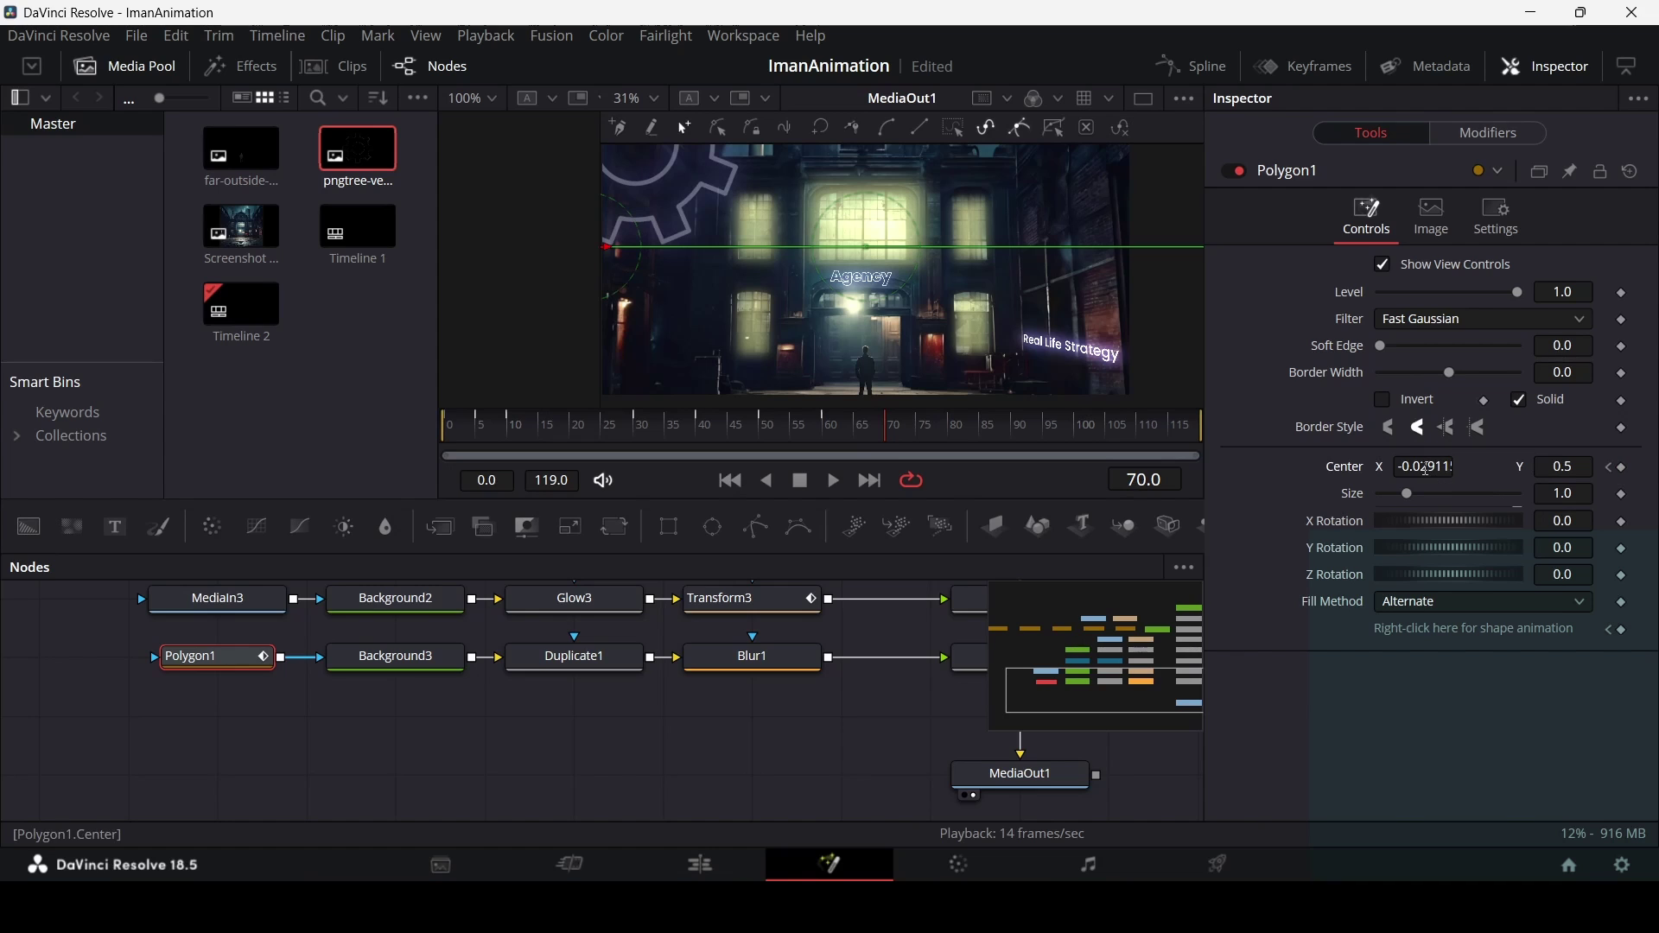
{"action": "left_click_drag", "start_coordinate": [890, 446], "coordinate": [1013, 437]}
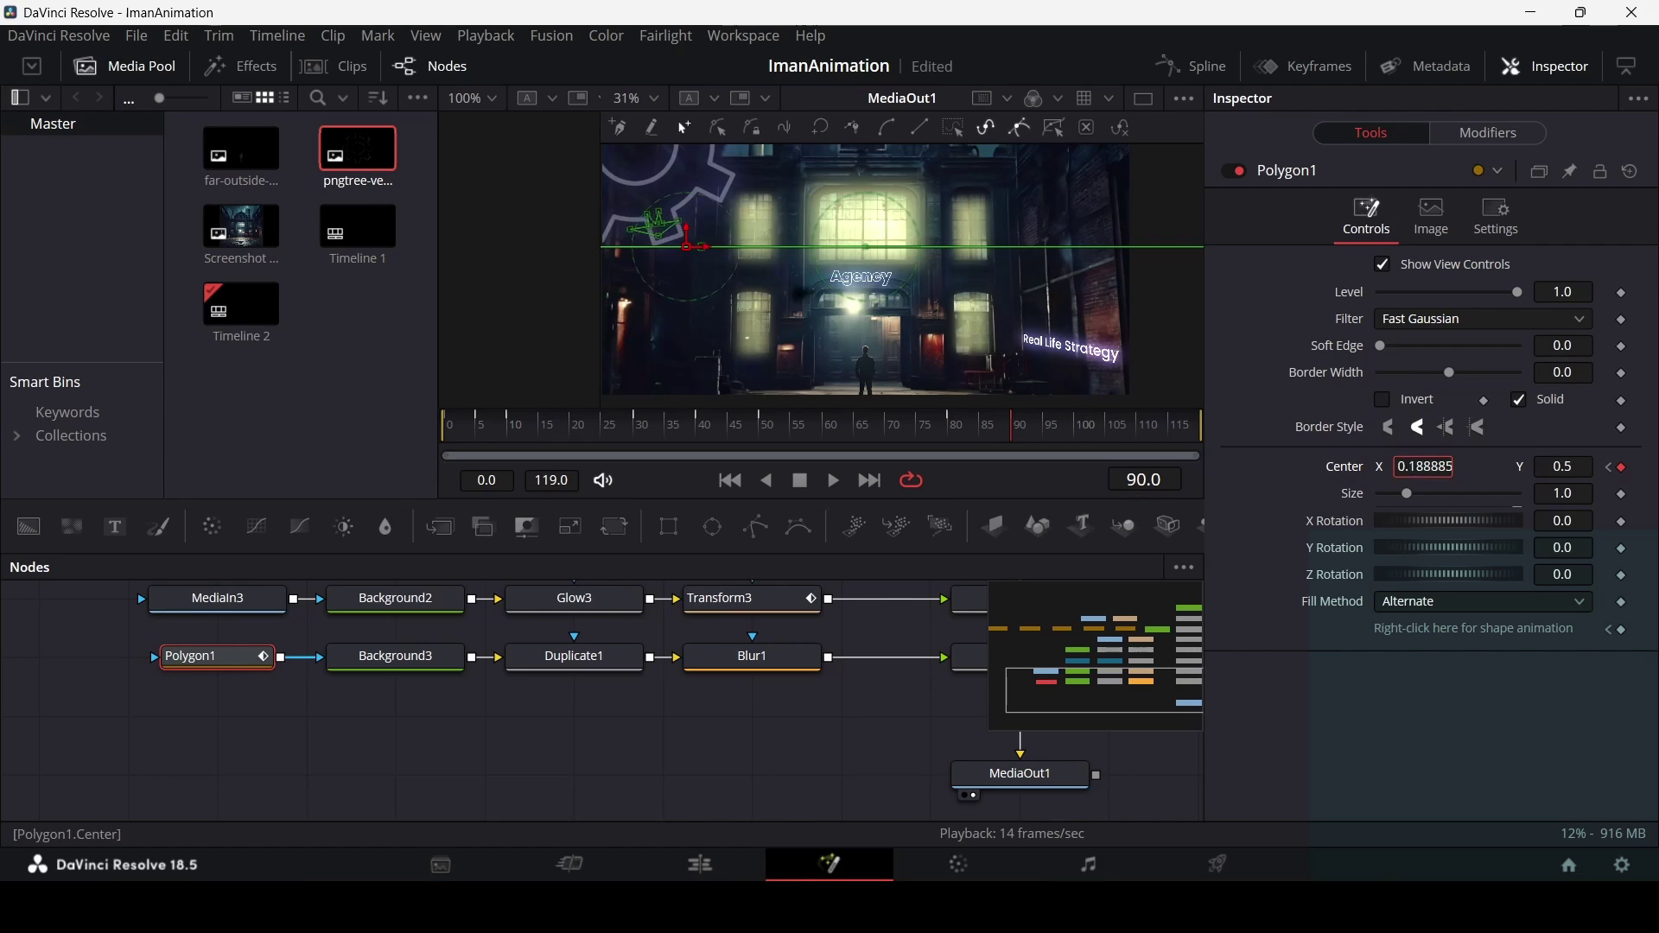
{"action": "left_click_drag", "start_coordinate": [1423, 466], "coordinate": [1624, 467]}
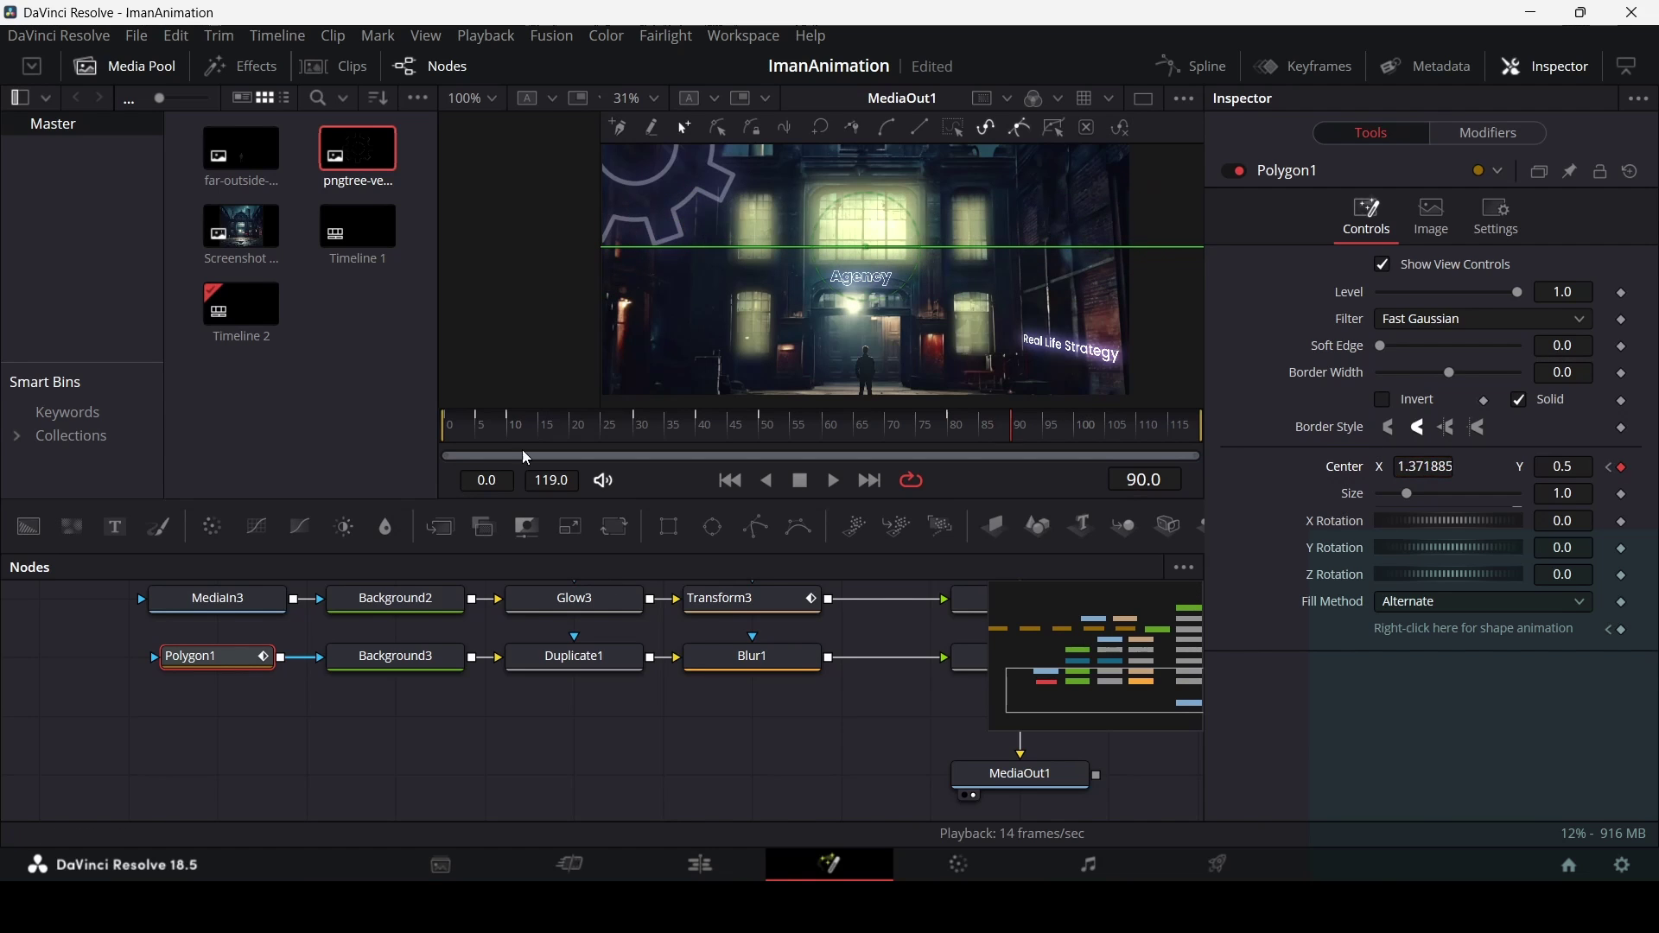
Play the bird mask animation from frame 0 to review the motion.
{"action": "left_click_drag", "start_coordinate": [523, 452], "coordinate": [397, 454]}
{"action": "scroll", "coordinate": [878, 247], "scroll_direction": "down", "scroll_amount": 3}
{"action": "scroll", "coordinate": [875, 283], "scroll_direction": "up", "scroll_amount": 3}
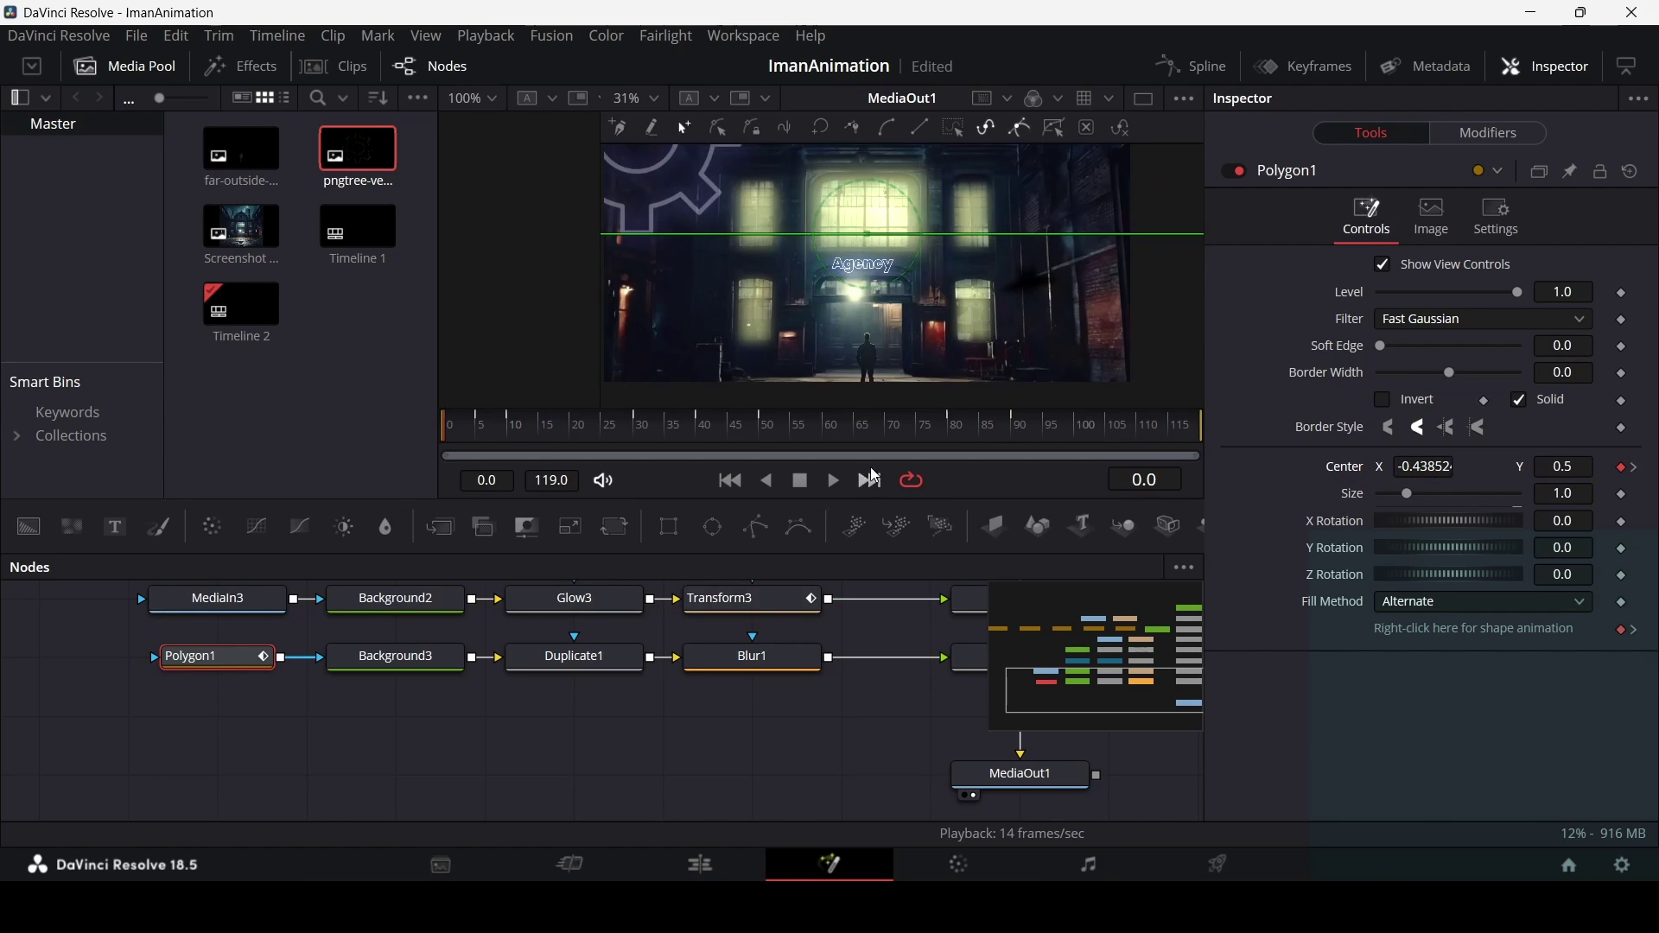
{"action": "left_click", "coordinate": [843, 720]}
{"action": "key", "text": "space"}
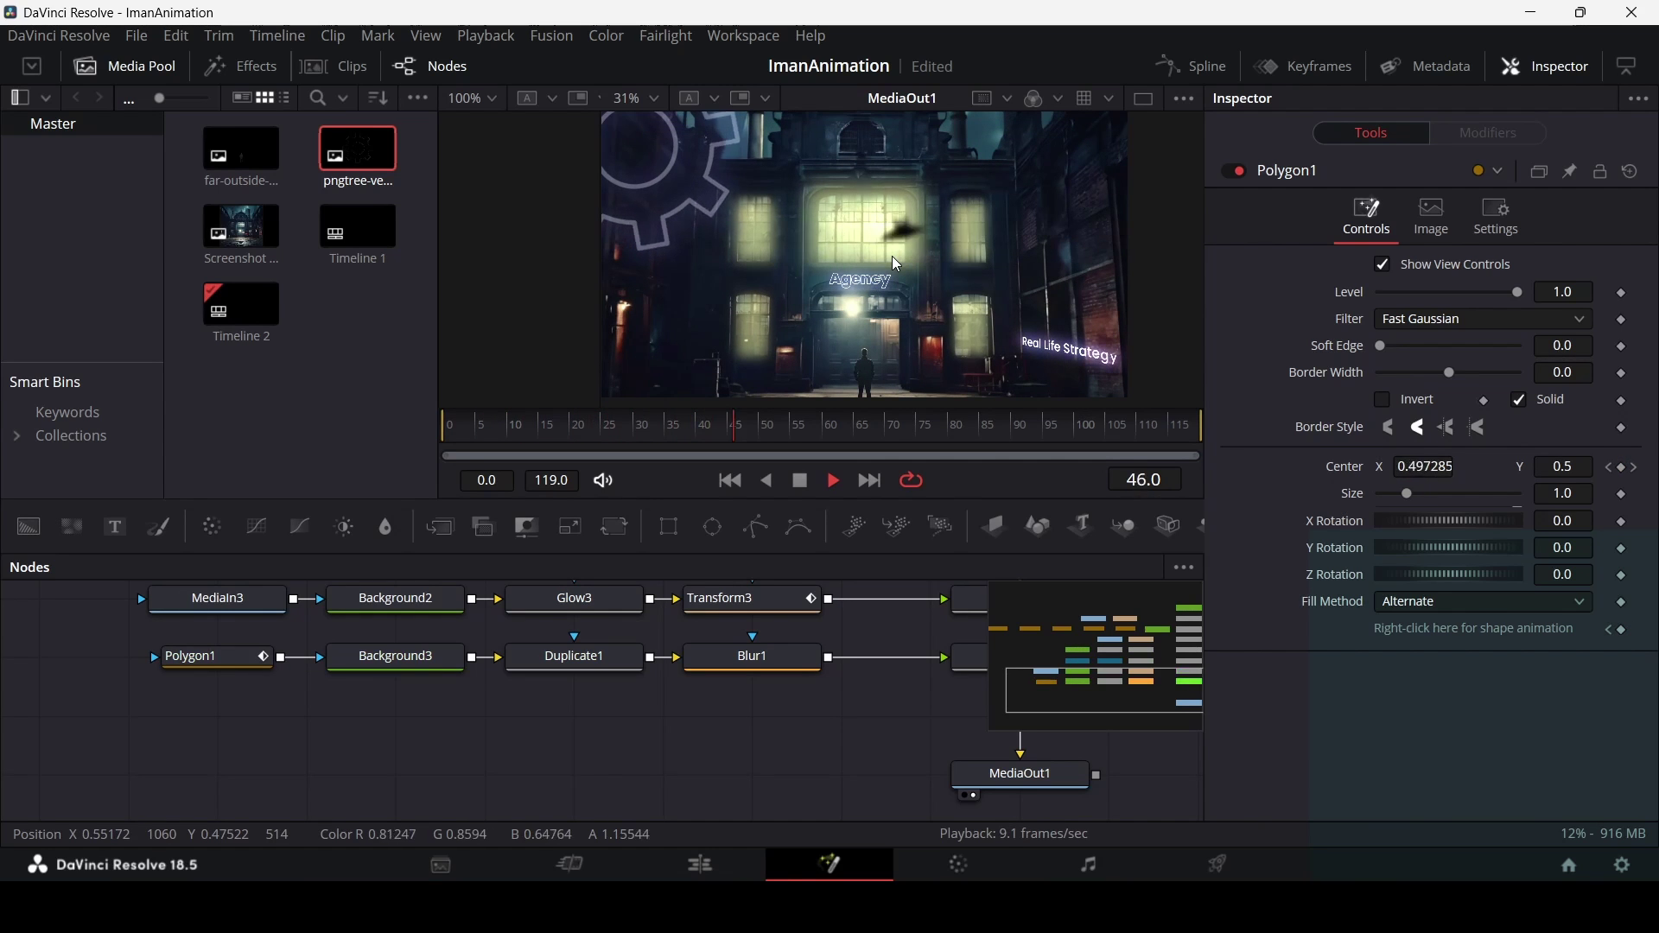
{"action": "key", "text": "space"}
Insert a Transform node after Merge8, before MediaOut1.
{"action": "left_click_drag", "start_coordinate": [888, 685], "coordinate": [669, 673]}
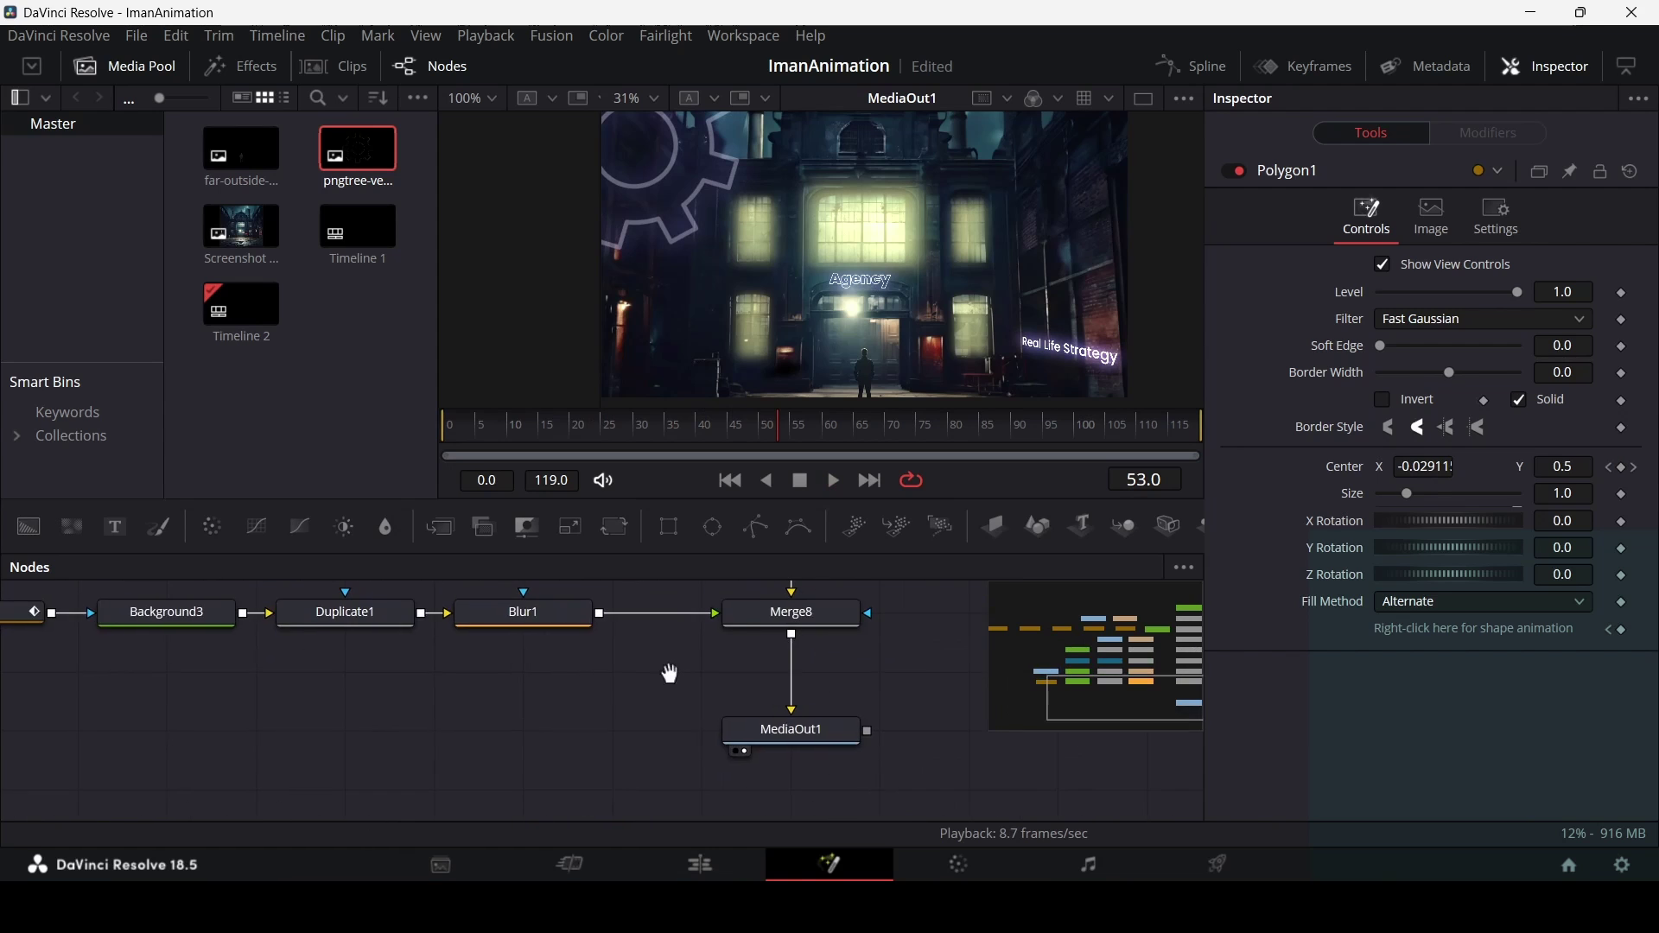
{"action": "left_click", "coordinate": [790, 615]}
{"action": "scroll", "coordinate": [577, 587], "scroll_direction": "up", "scroll_amount": 1}
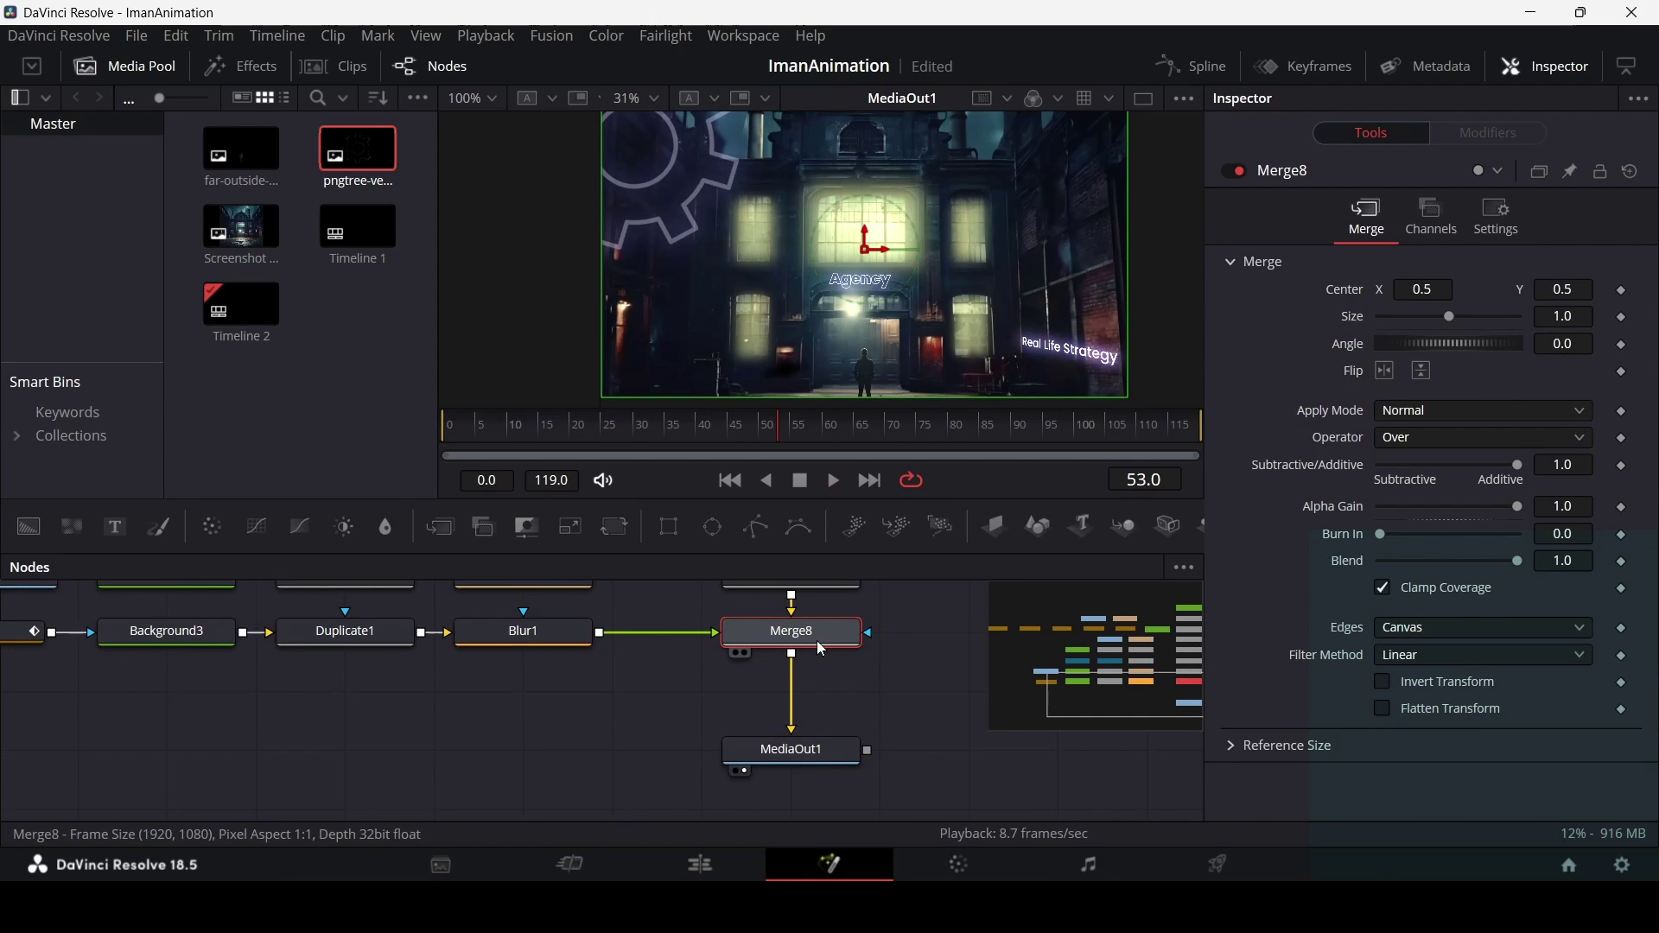
{"action": "left_click", "coordinate": [617, 528]}
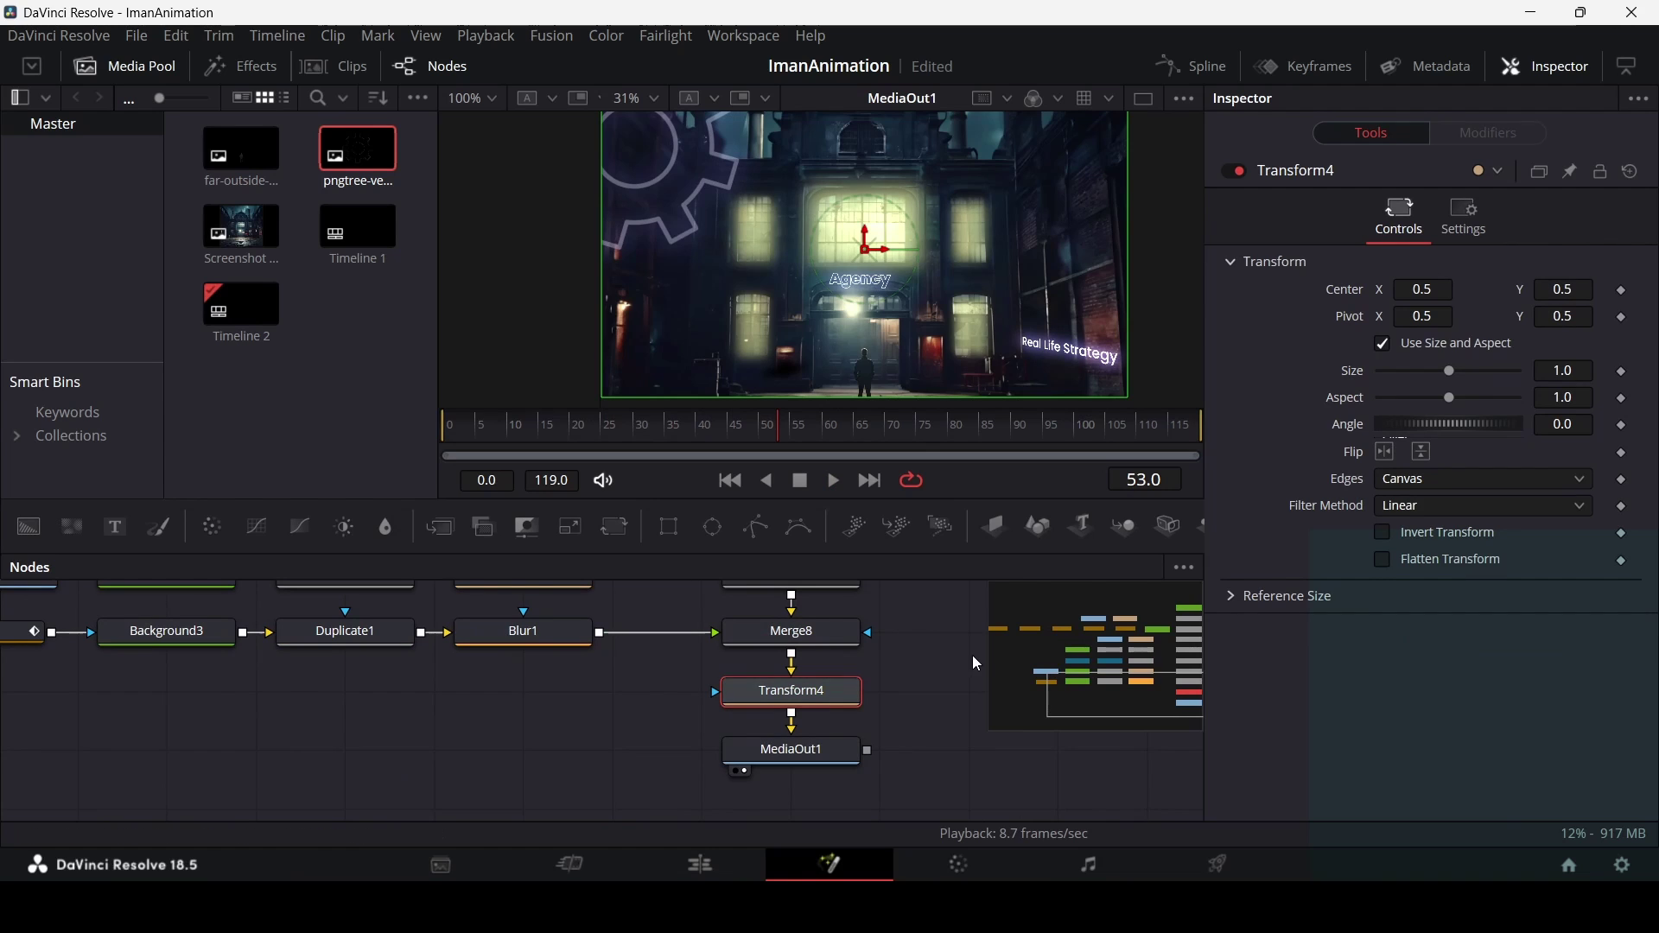
Keyframe the Transform's Center and Size at frame 0, then set Size 1.13 and Center 0.436/0.619 at frame 119.
{"action": "left_click_drag", "start_coordinate": [1277, 443], "coordinate": [393, 437]}
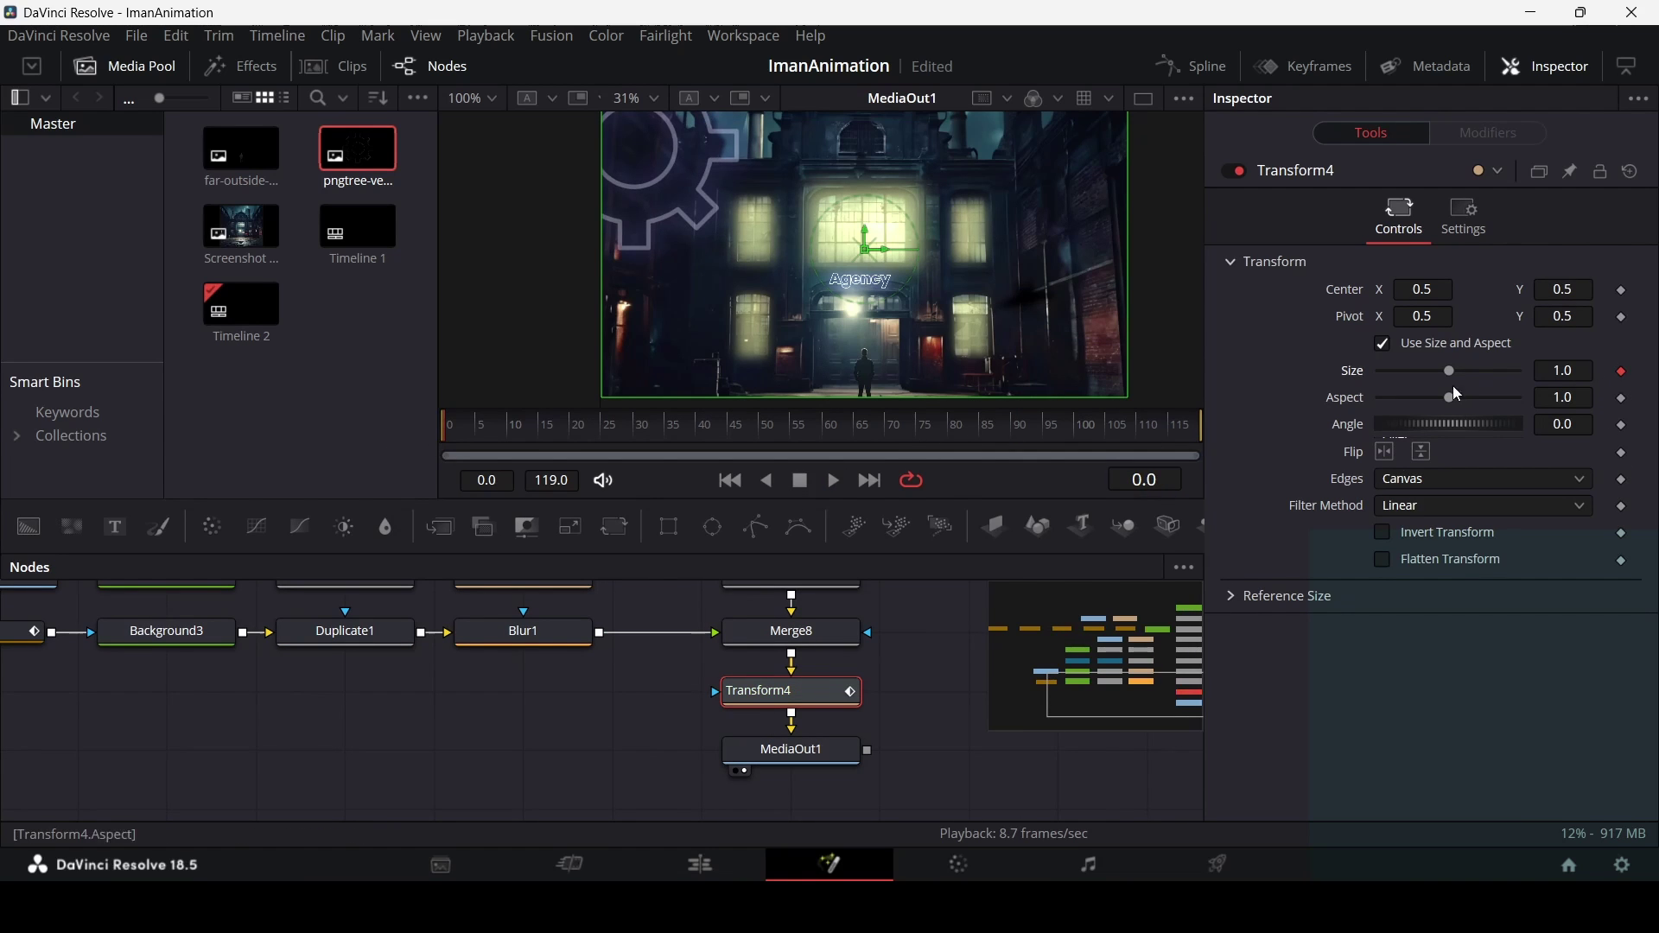
{"action": "left_click", "coordinate": [1623, 293]}
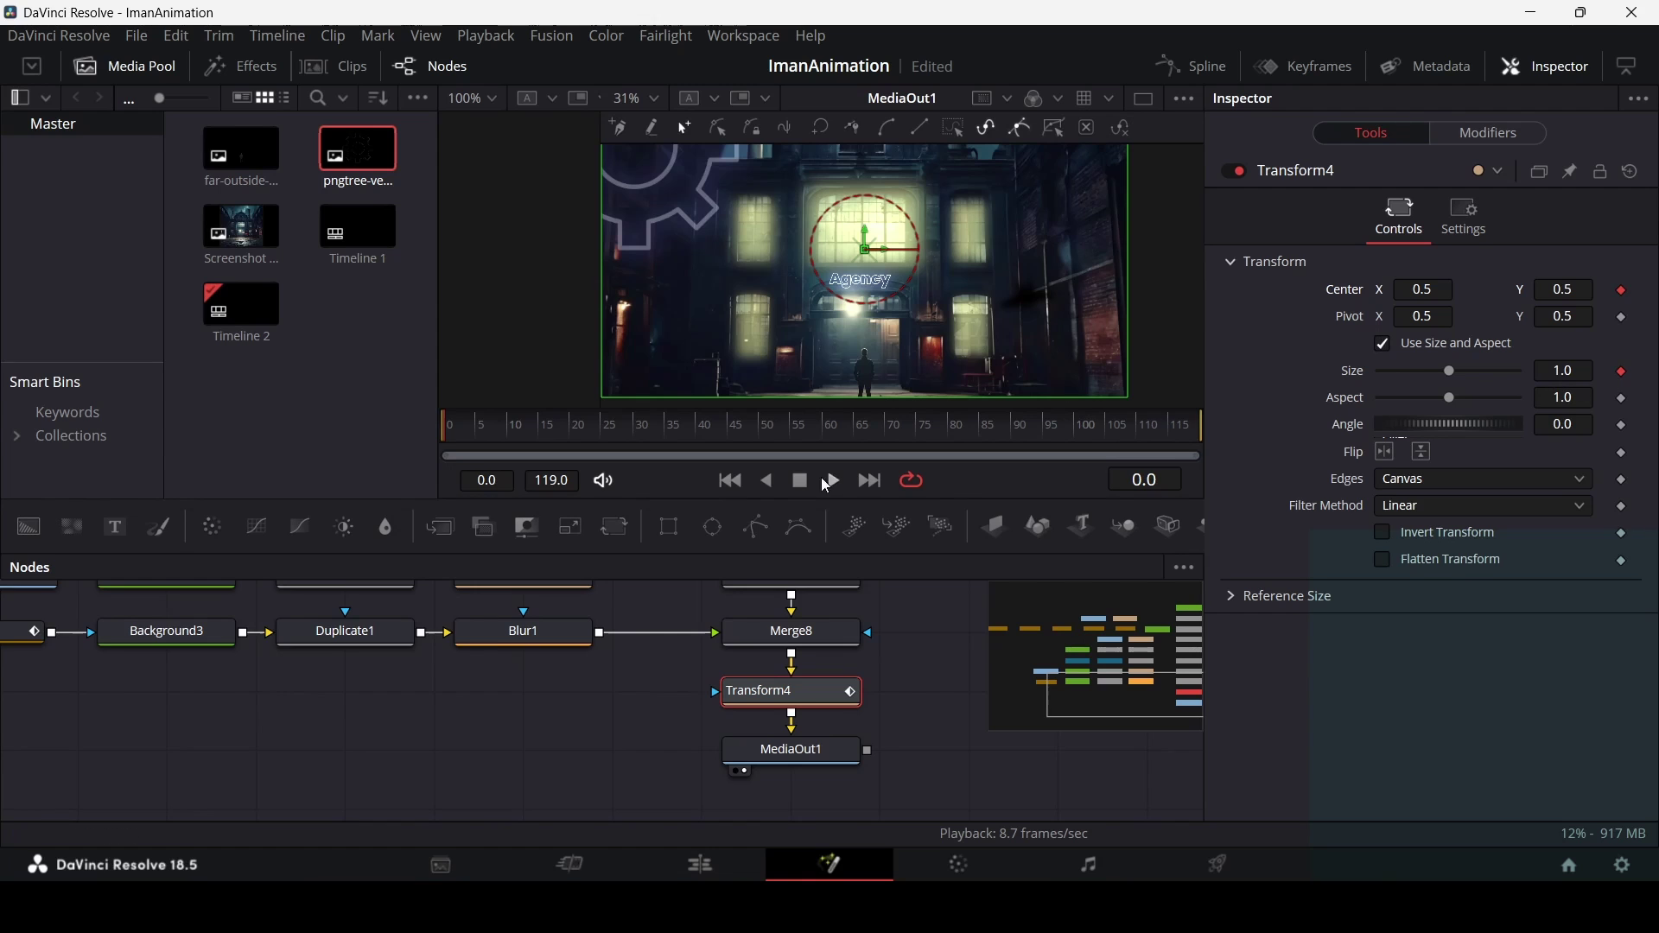
{"action": "left_click_drag", "start_coordinate": [1139, 430], "coordinate": [1213, 434]}
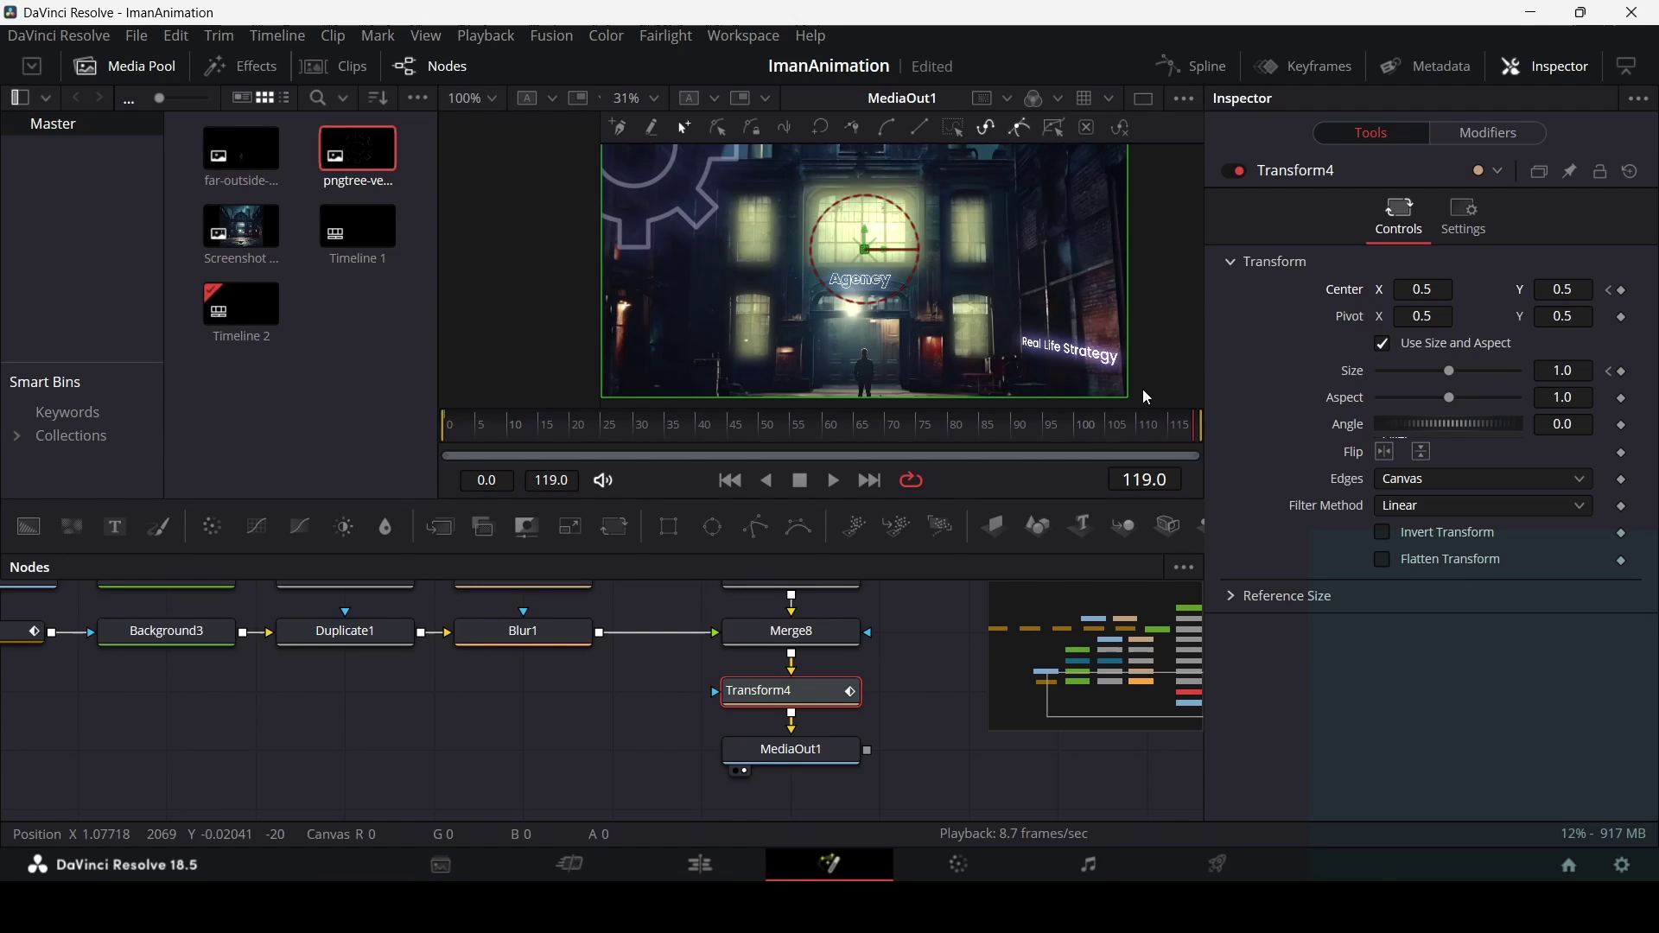
{"action": "left_click", "coordinate": [1462, 376]}
{"action": "left_click_drag", "start_coordinate": [1453, 372], "coordinate": [1451, 372]}
{"action": "mouse_move", "coordinate": [1426, 290]}
{"action": "left_mouse_down"}
{"action": "mouse_move", "coordinate": [1318, 290]}
{"action": "mouse_move", "coordinate": [1408, 289]}
{"action": "left_mouse_up"}
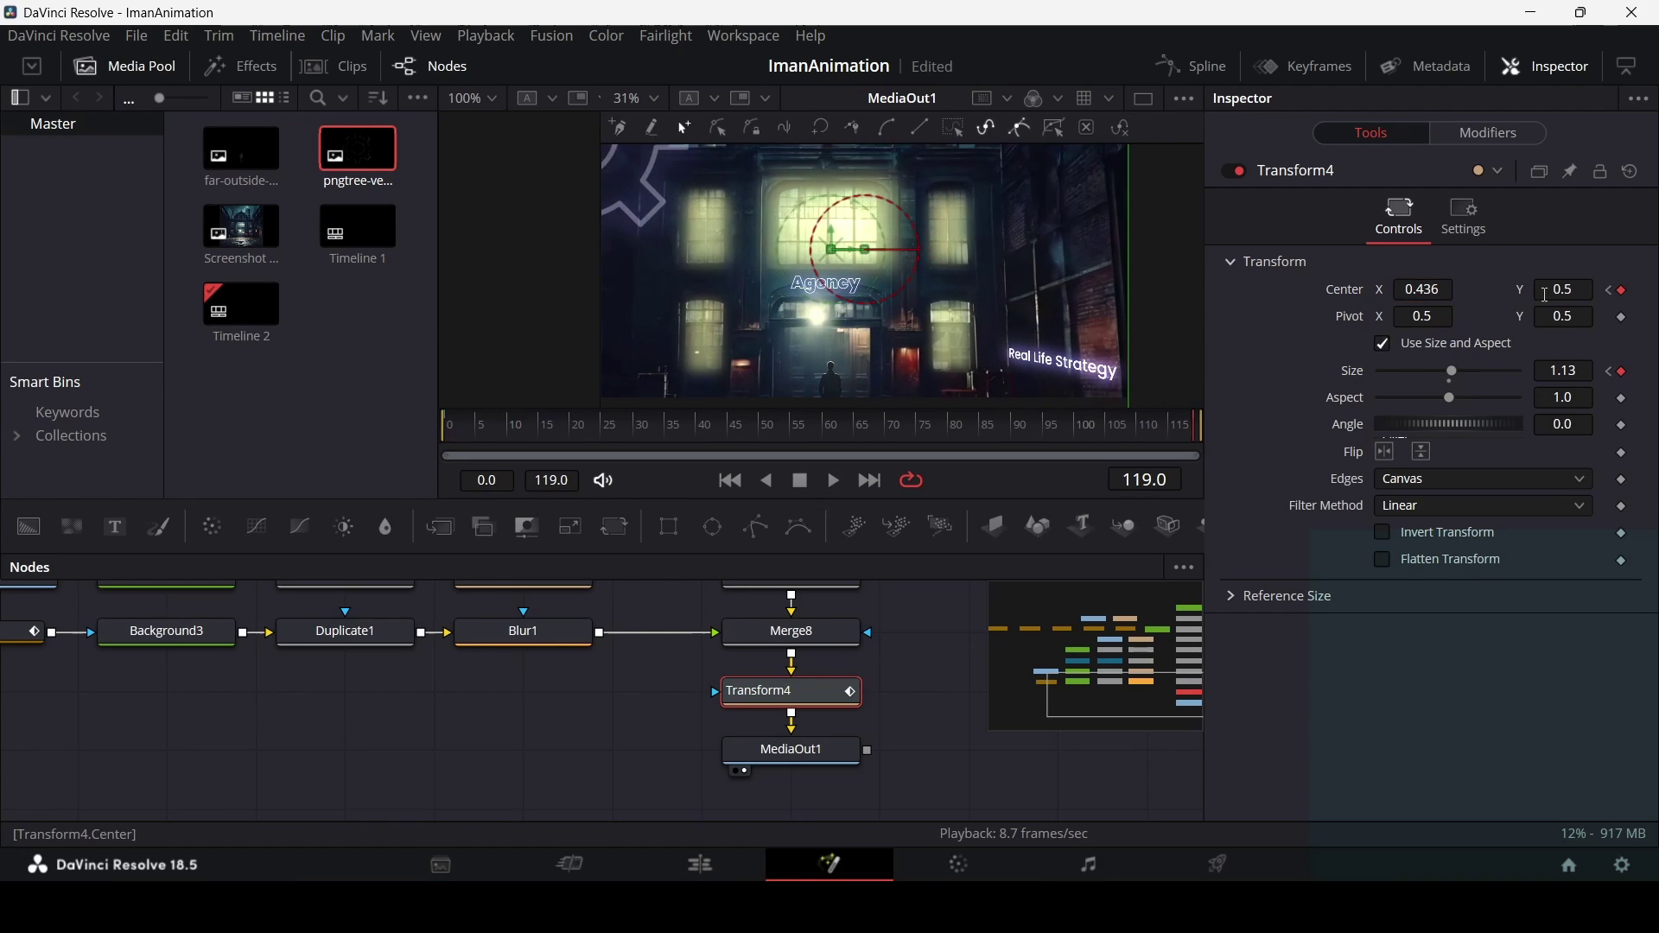
{"action": "left_click_drag", "start_coordinate": [1547, 294], "coordinate": [1581, 295]}
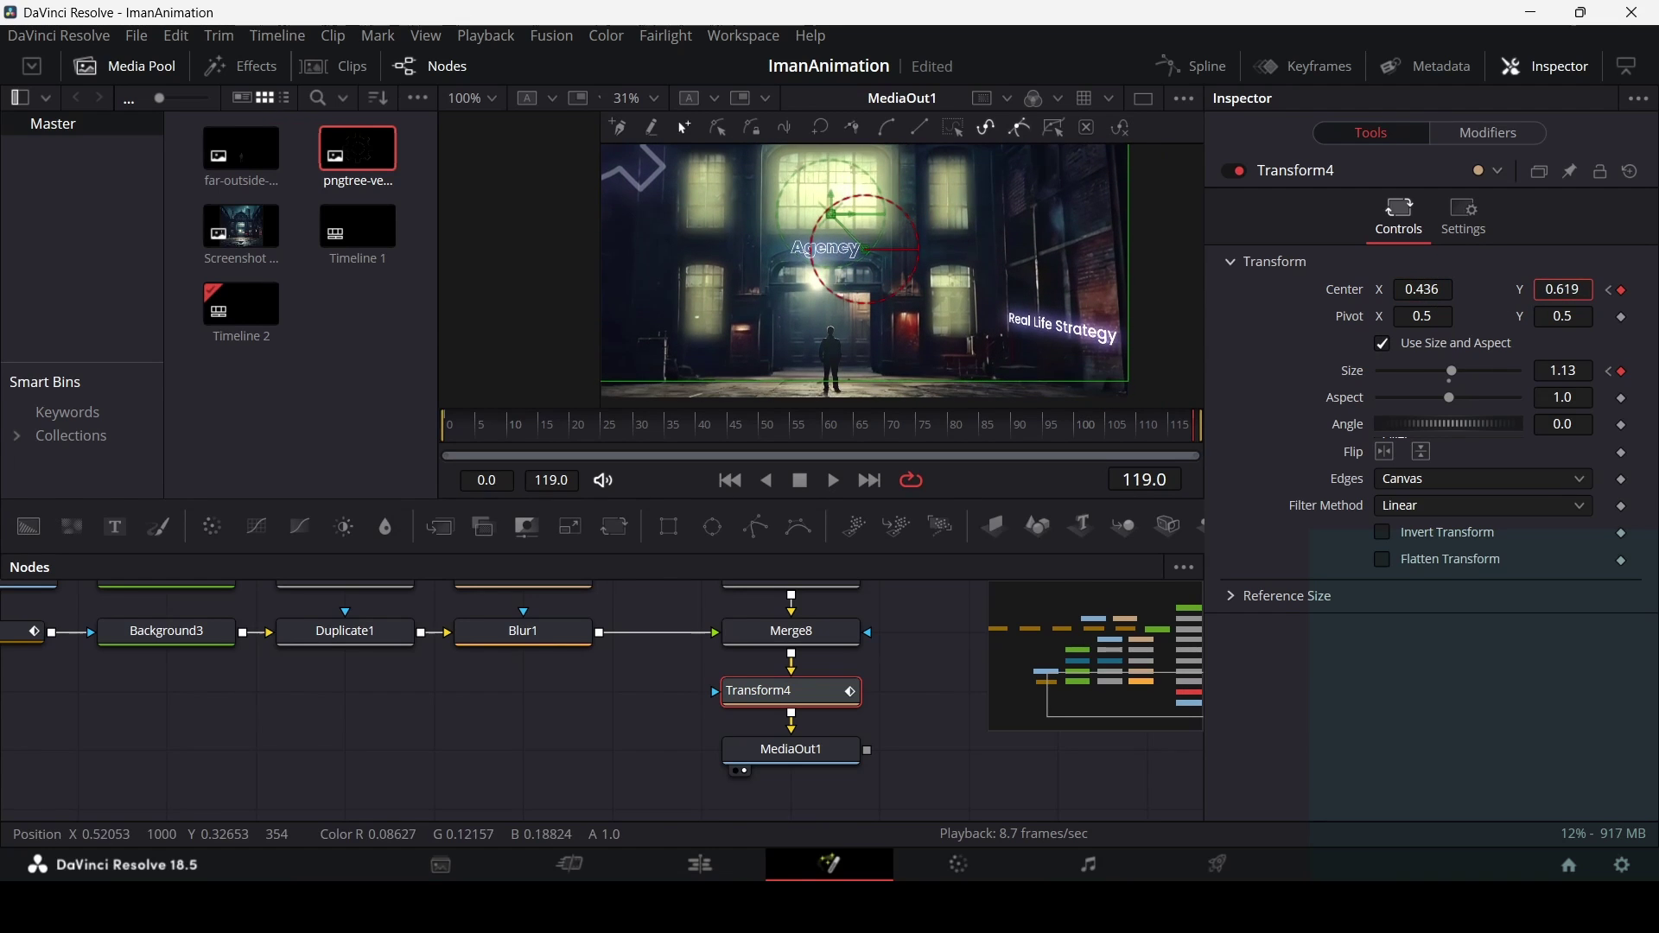
Preview the final zoom in playback, then switch to the Edit page.
{"action": "scroll", "coordinate": [1148, 328], "scroll_direction": "down", "scroll_amount": 2}
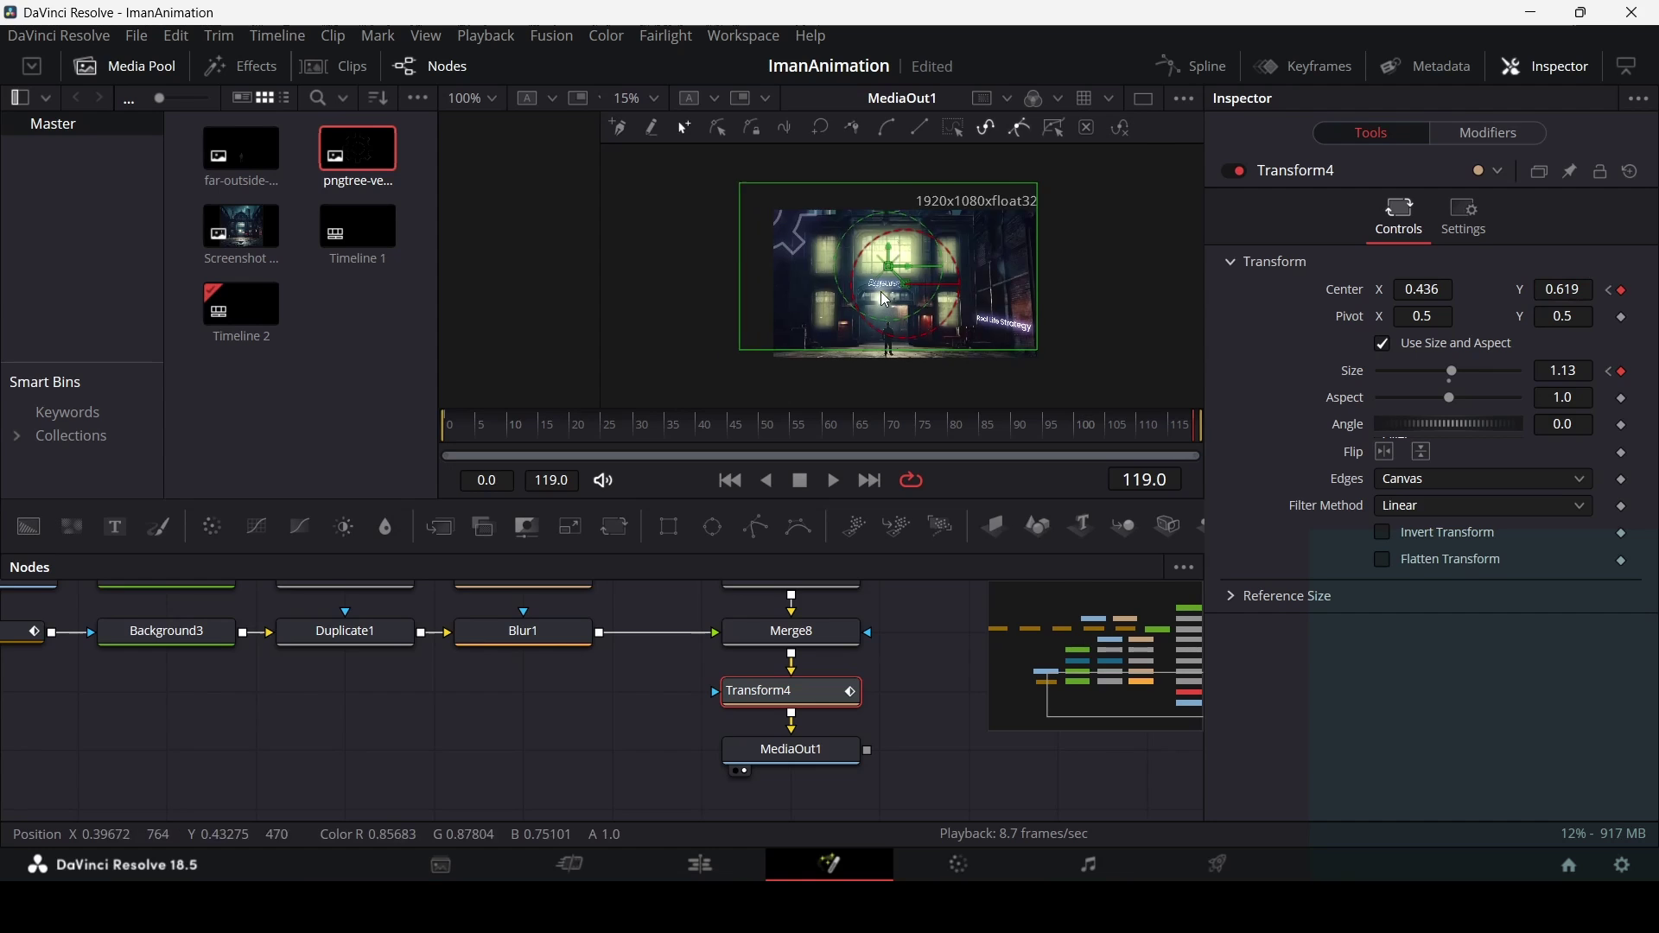
{"action": "left_click_drag", "start_coordinate": [881, 292], "coordinate": [878, 297]}
{"action": "left_click", "coordinate": [561, 635]}
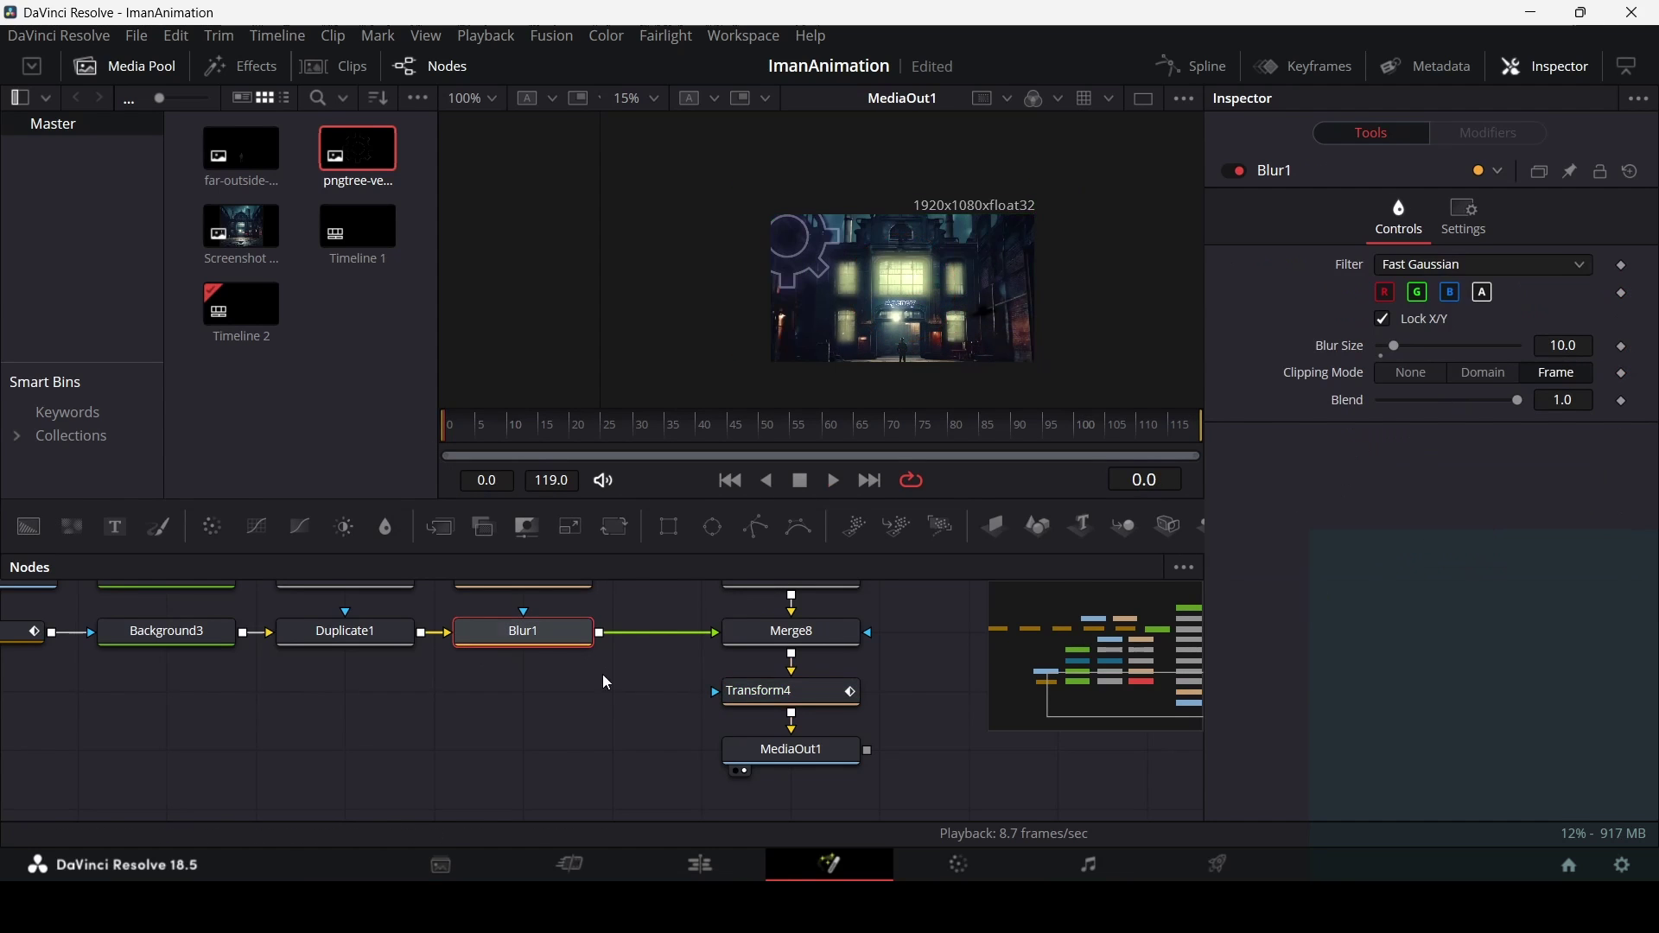
{"action": "key", "text": "space"}
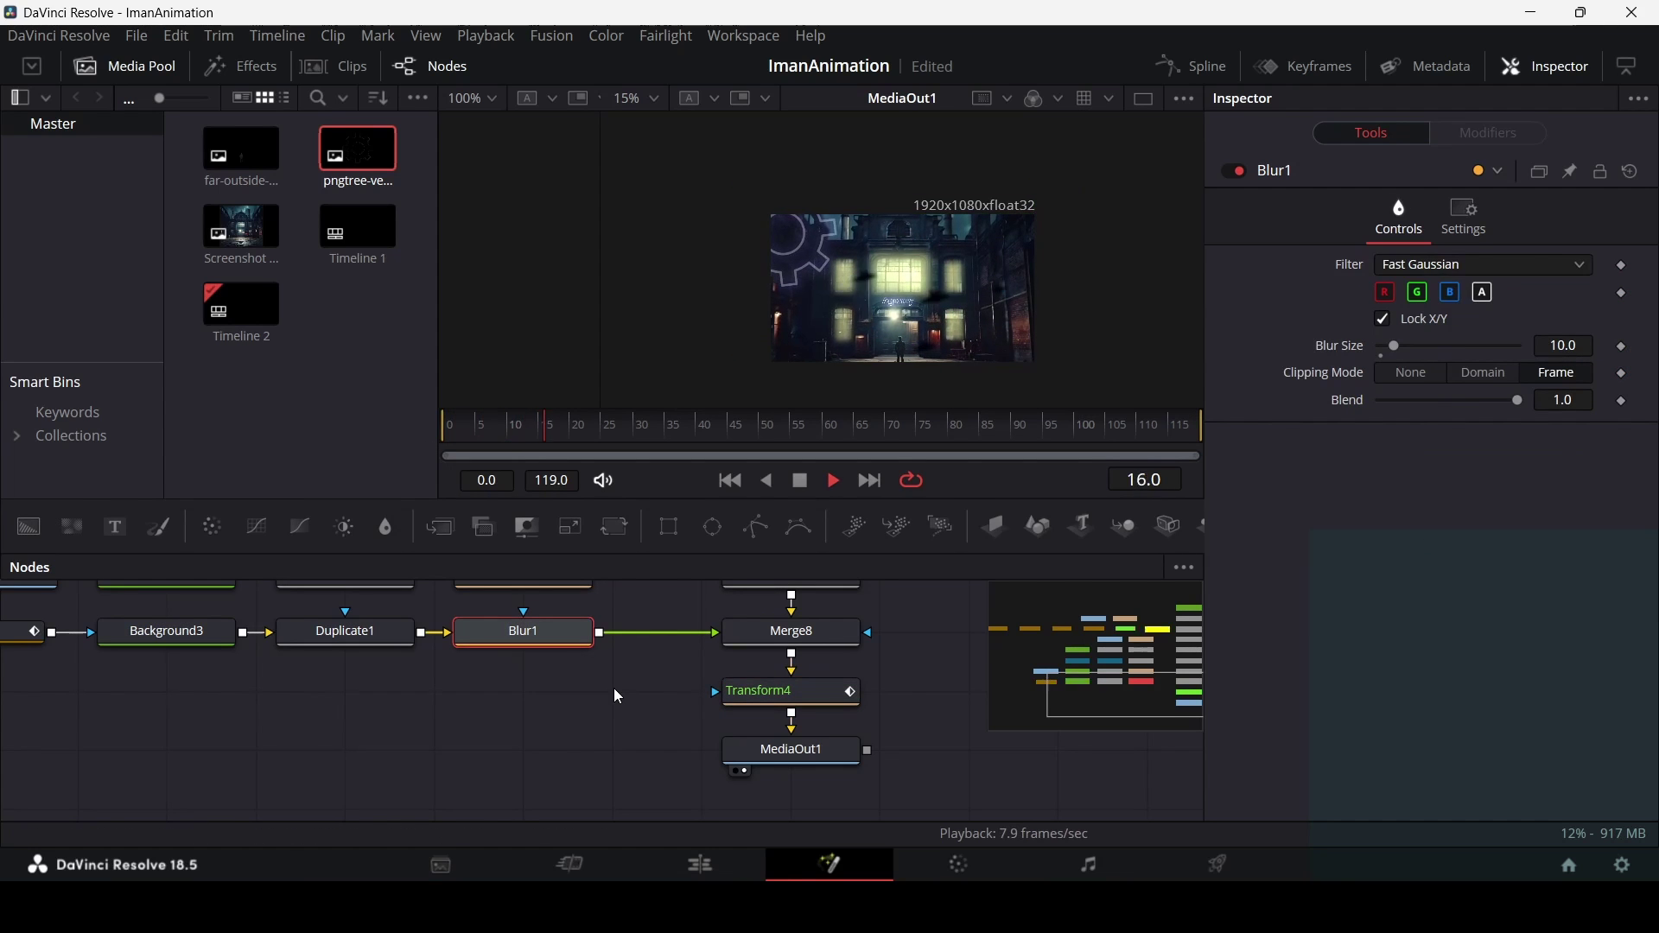
{"action": "scroll", "coordinate": [919, 320], "scroll_direction": "up", "scroll_amount": 2}
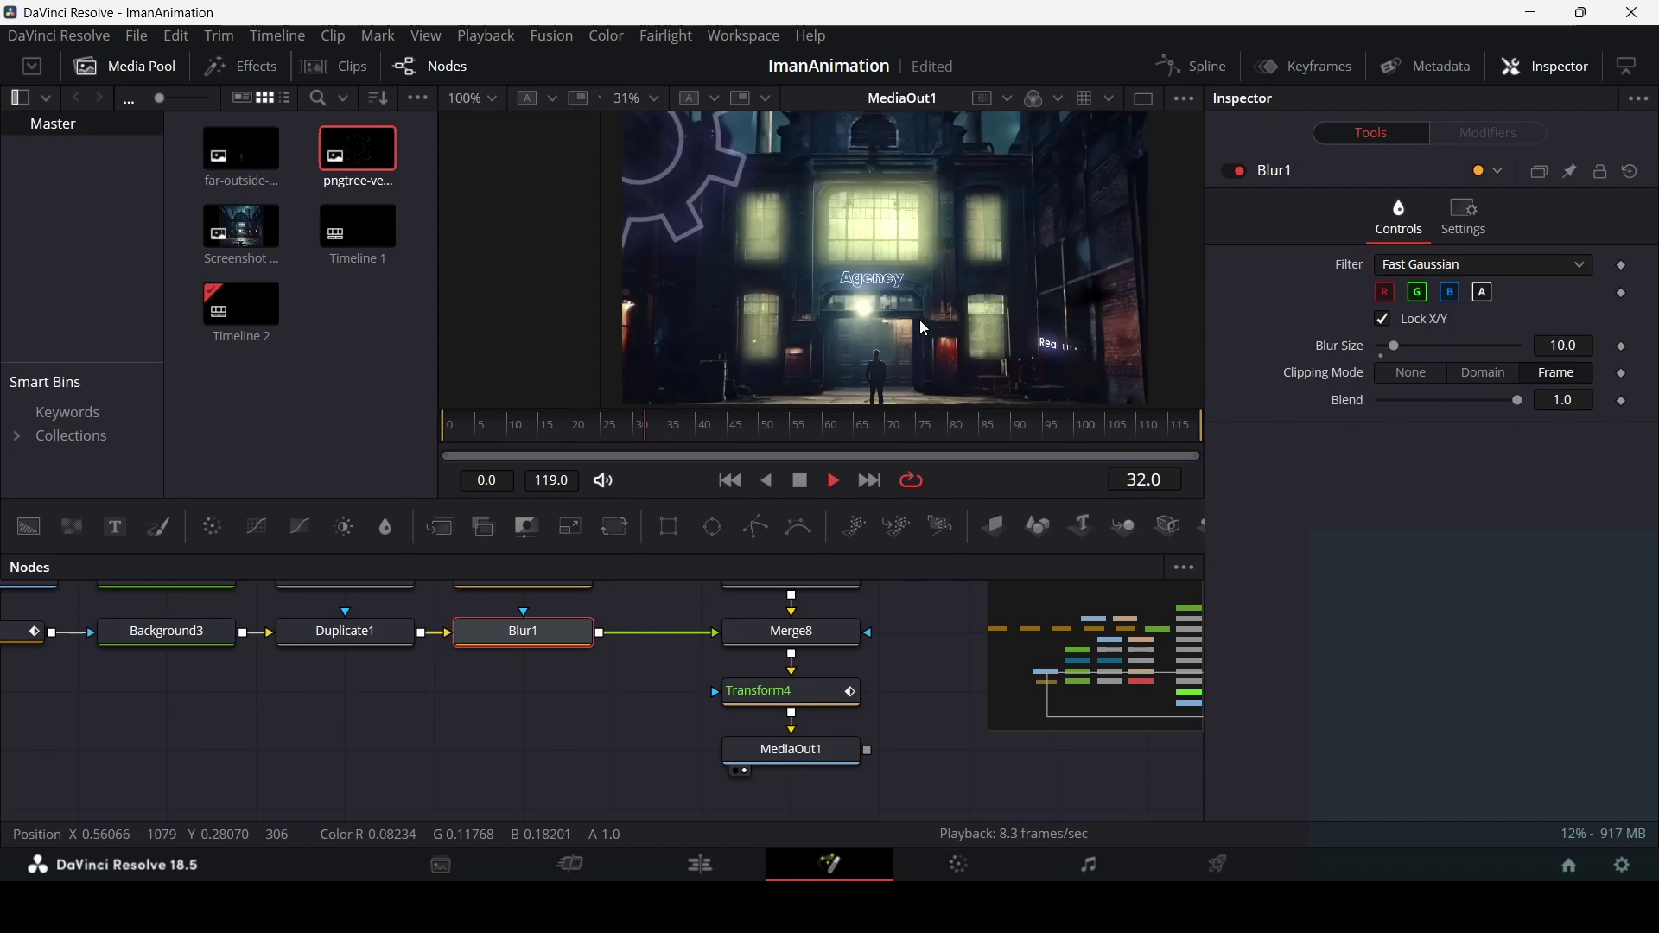
{"action": "key", "text": "space"}
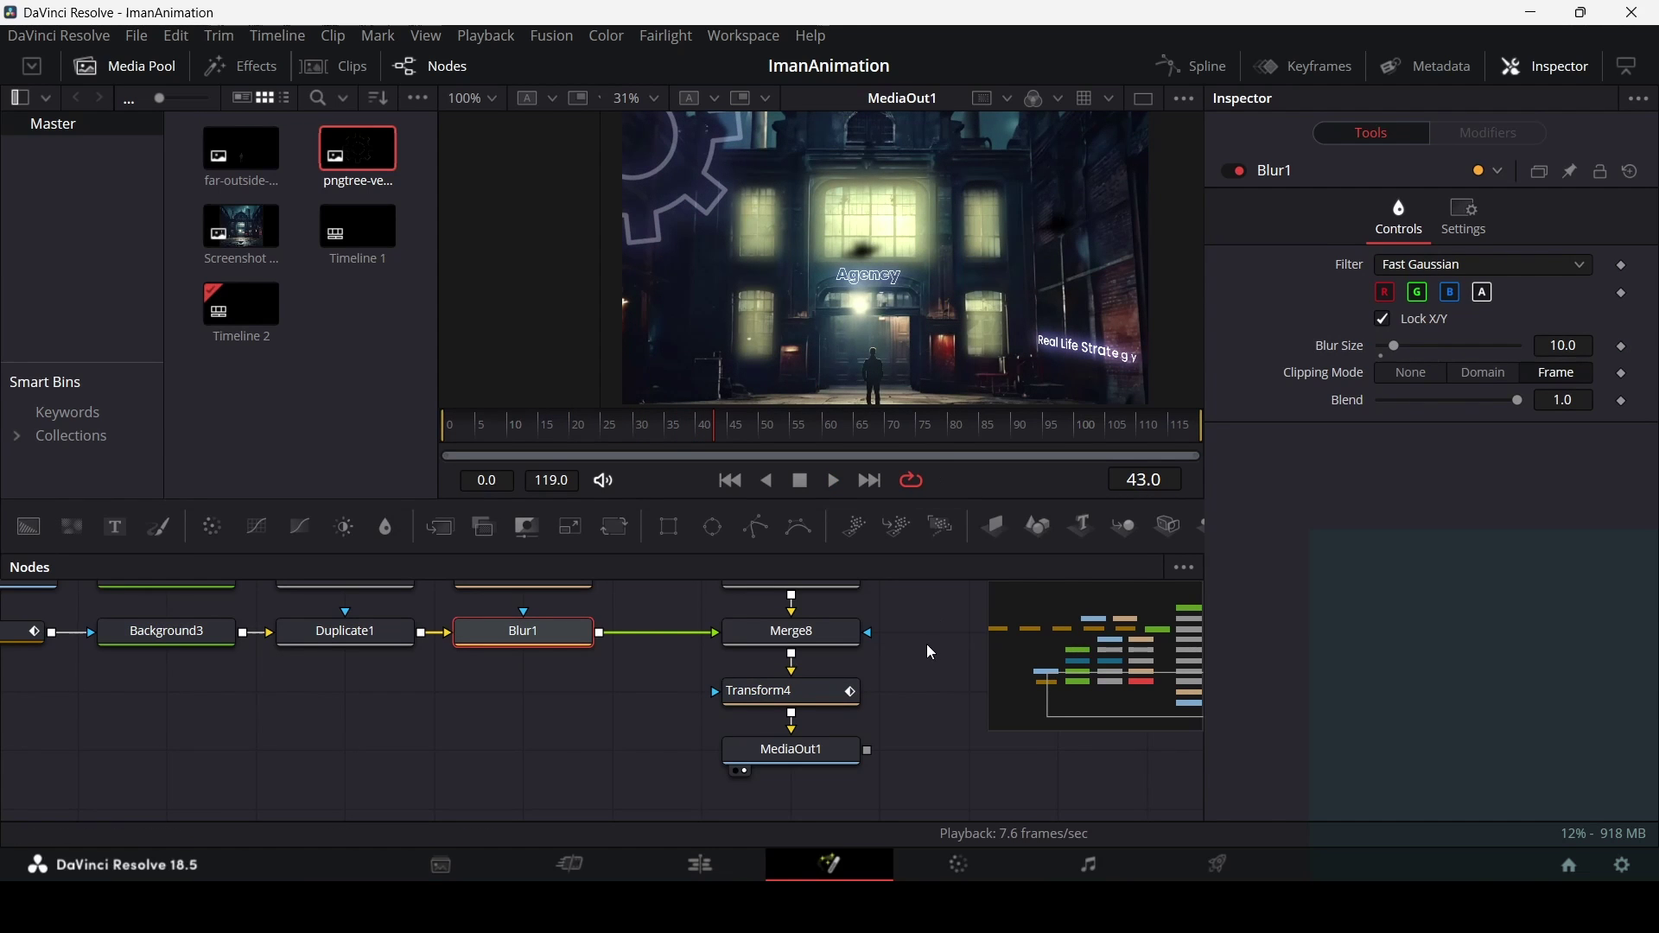
{"action": "left_click", "coordinate": [700, 865]}
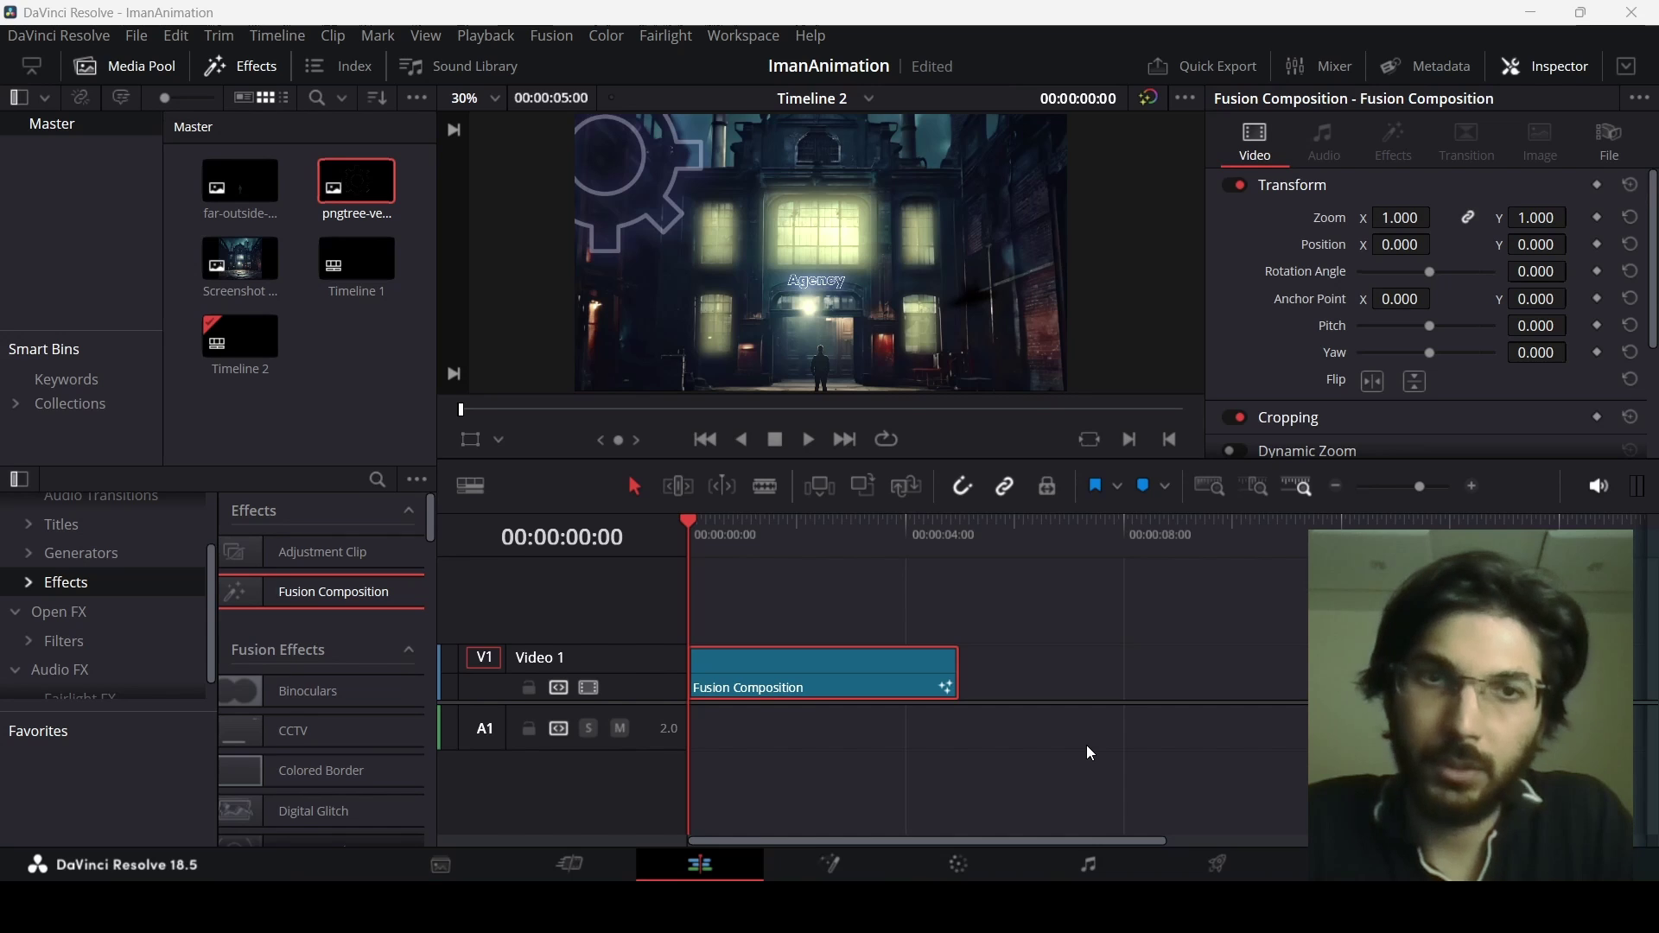